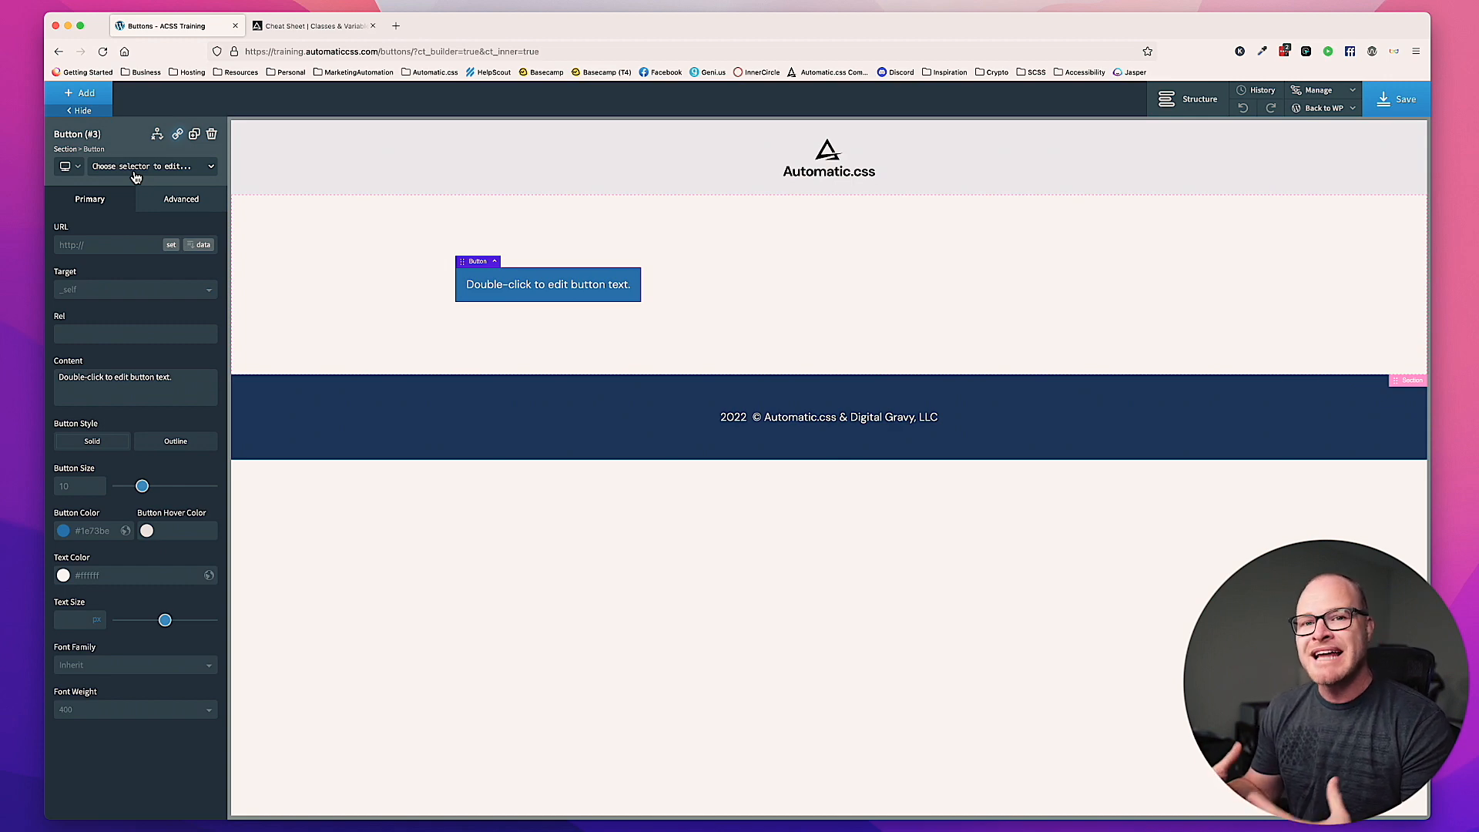
Step: Assign the class btn--primary to the button on the page
left_click(135, 177)
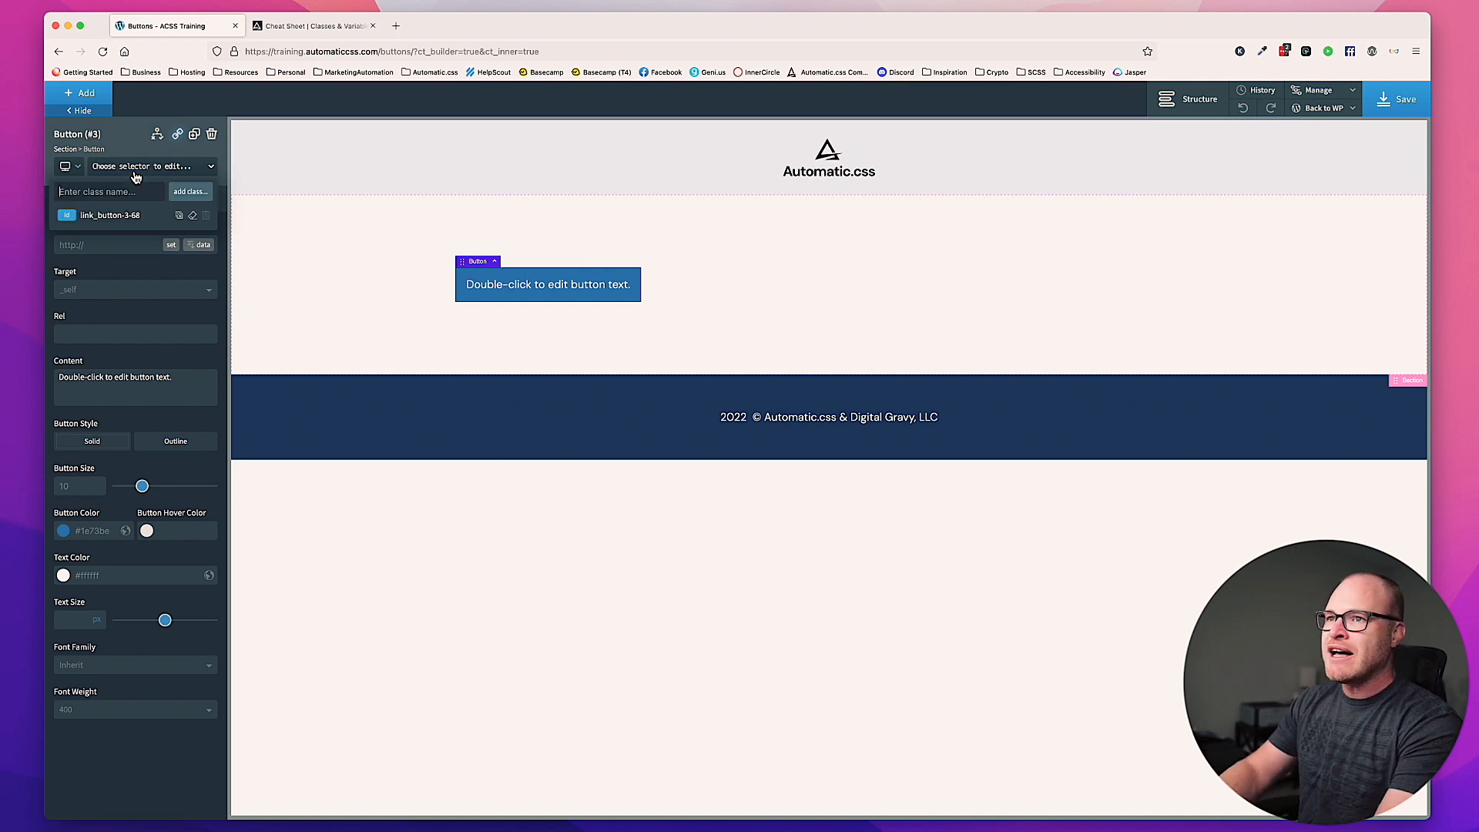
type("btn--primary")
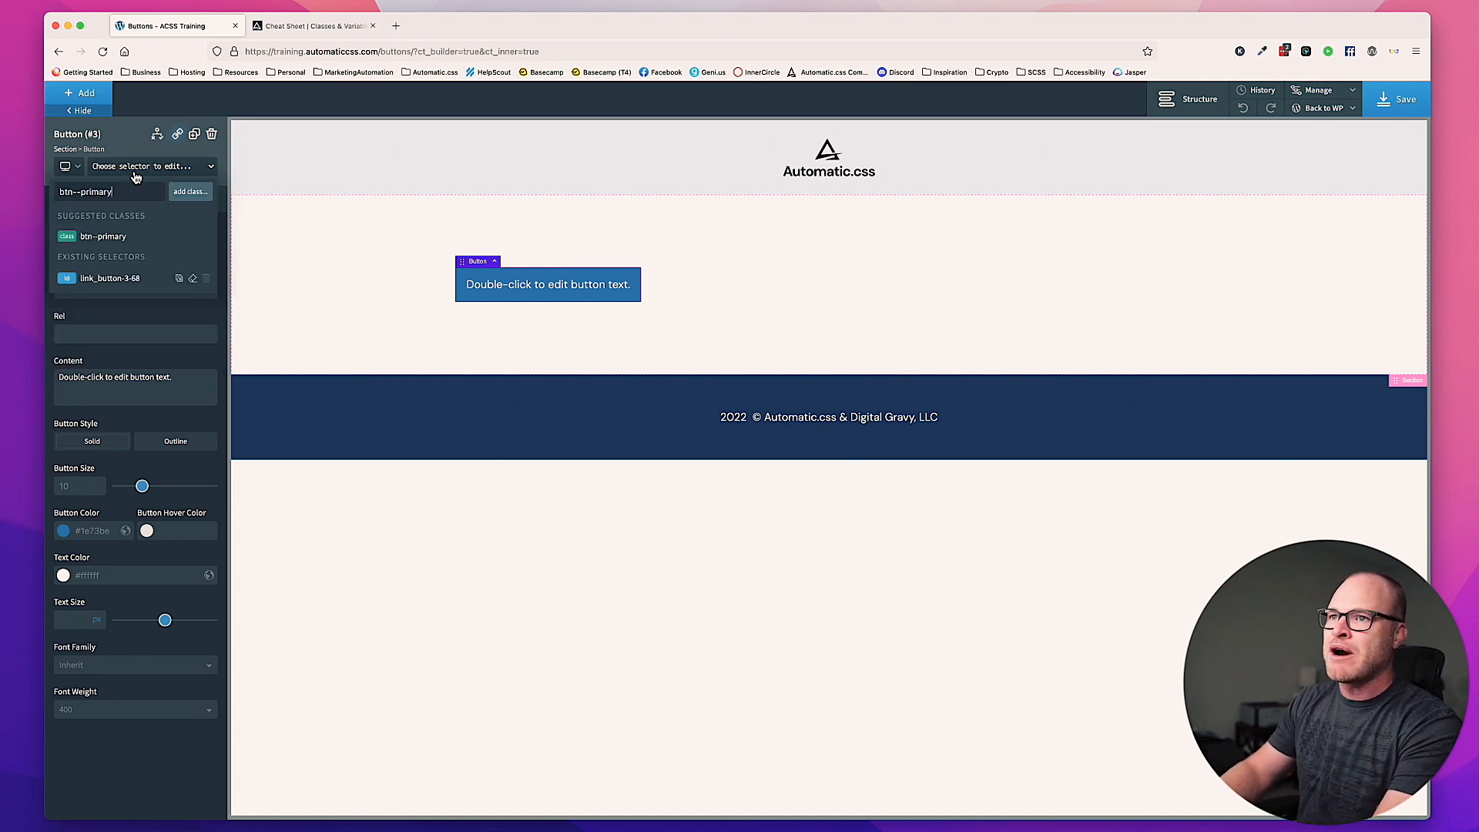
key("Return")
left_click(791, 265)
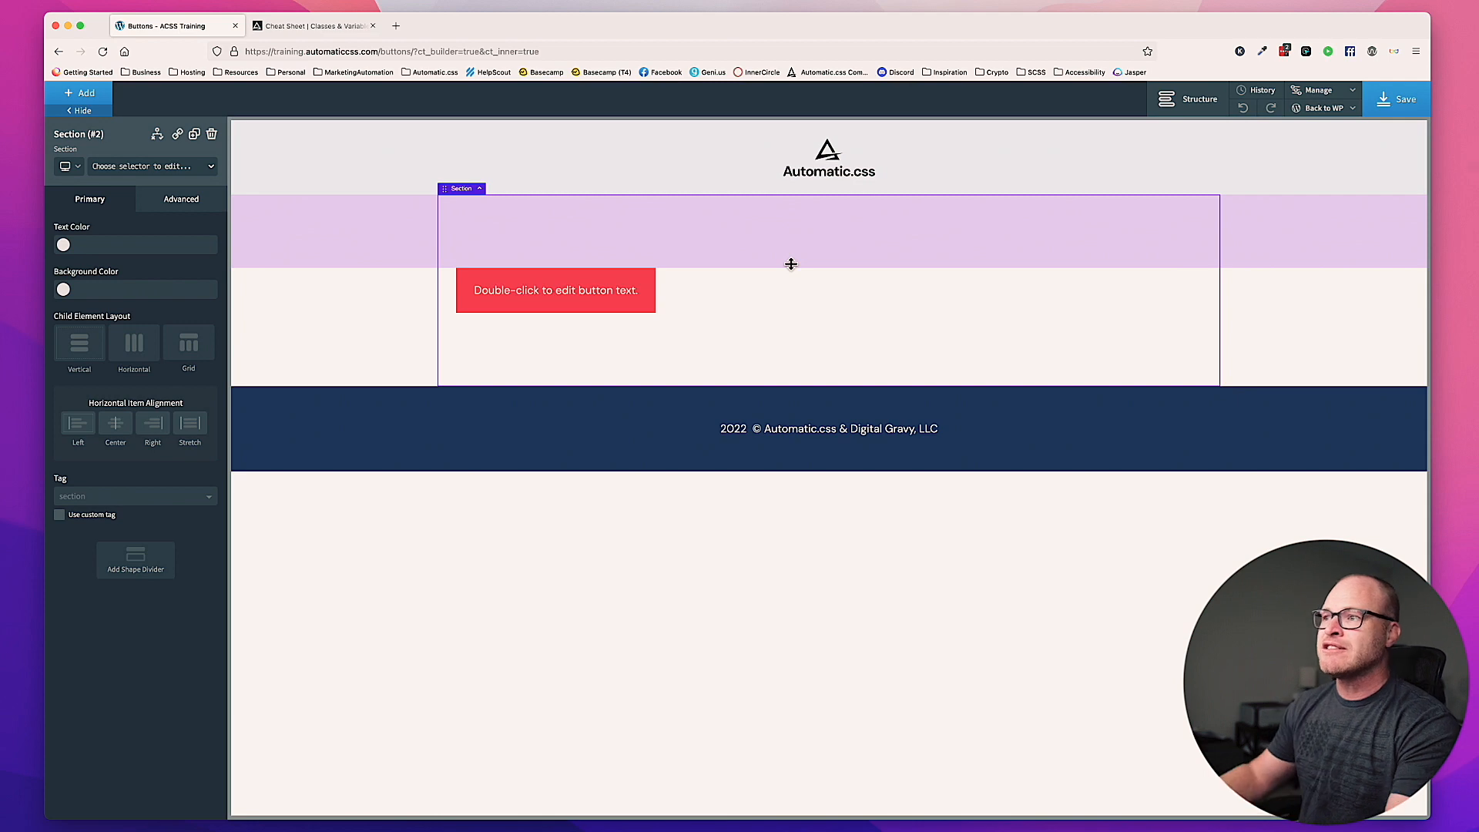
Step: Open the page's WordPress admin in a separate browser tab and go to the Buttons section of the Automatic CSS settings
left_click(1333, 128, "super")
left_click_drag(337, 34, 247, 33)
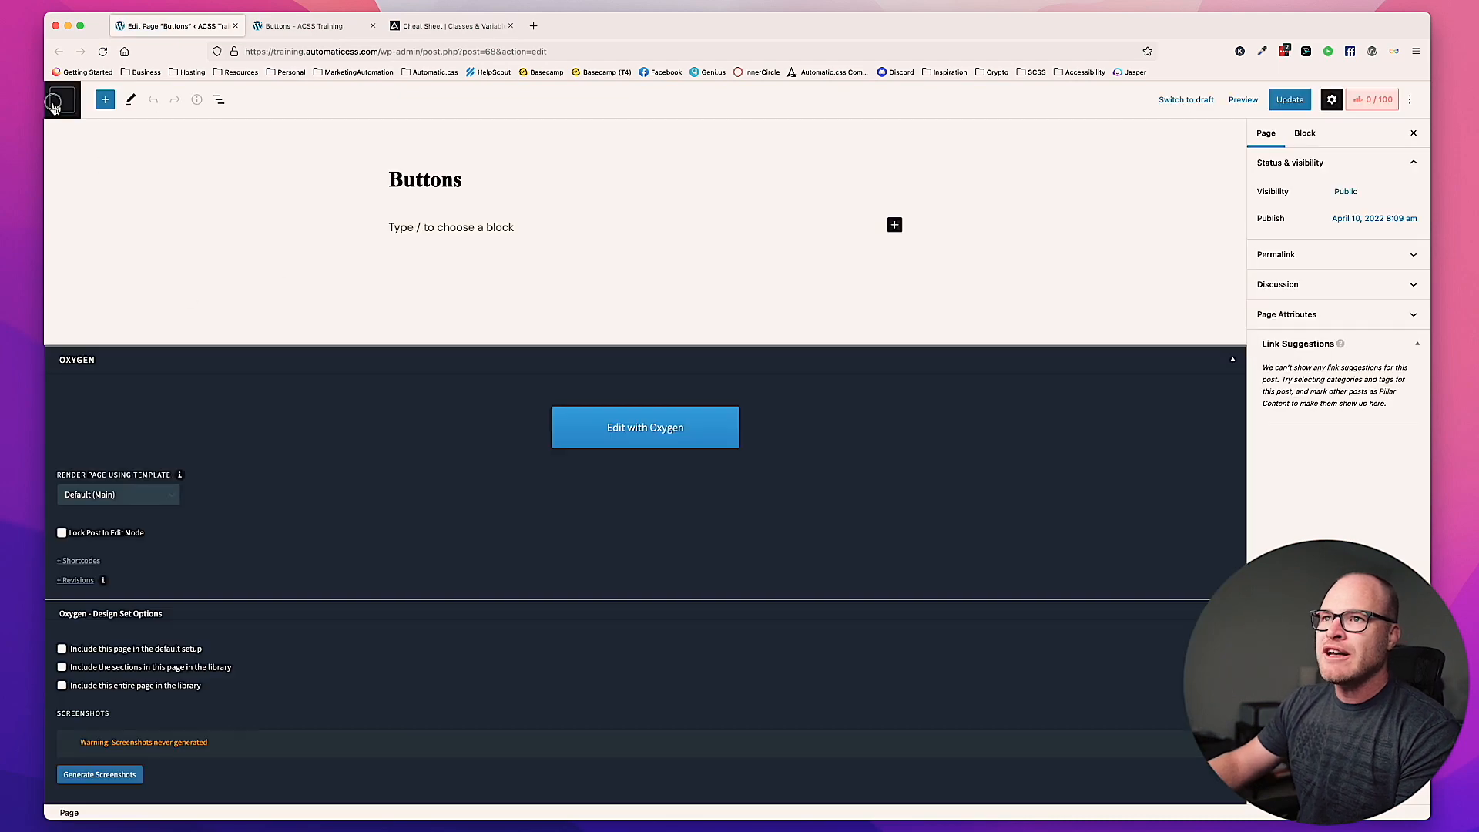
left_click(54, 106)
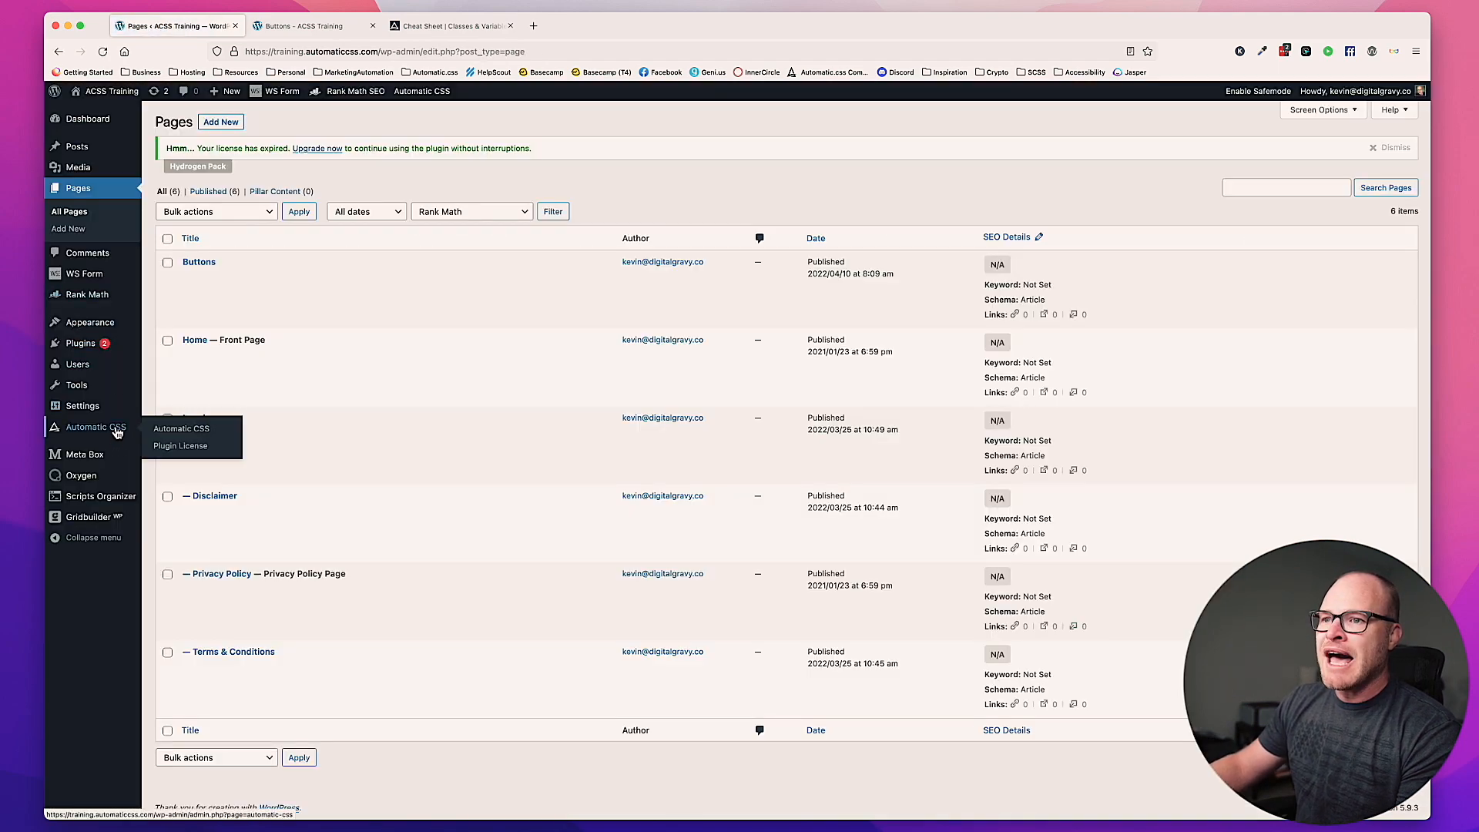
left_click(113, 433)
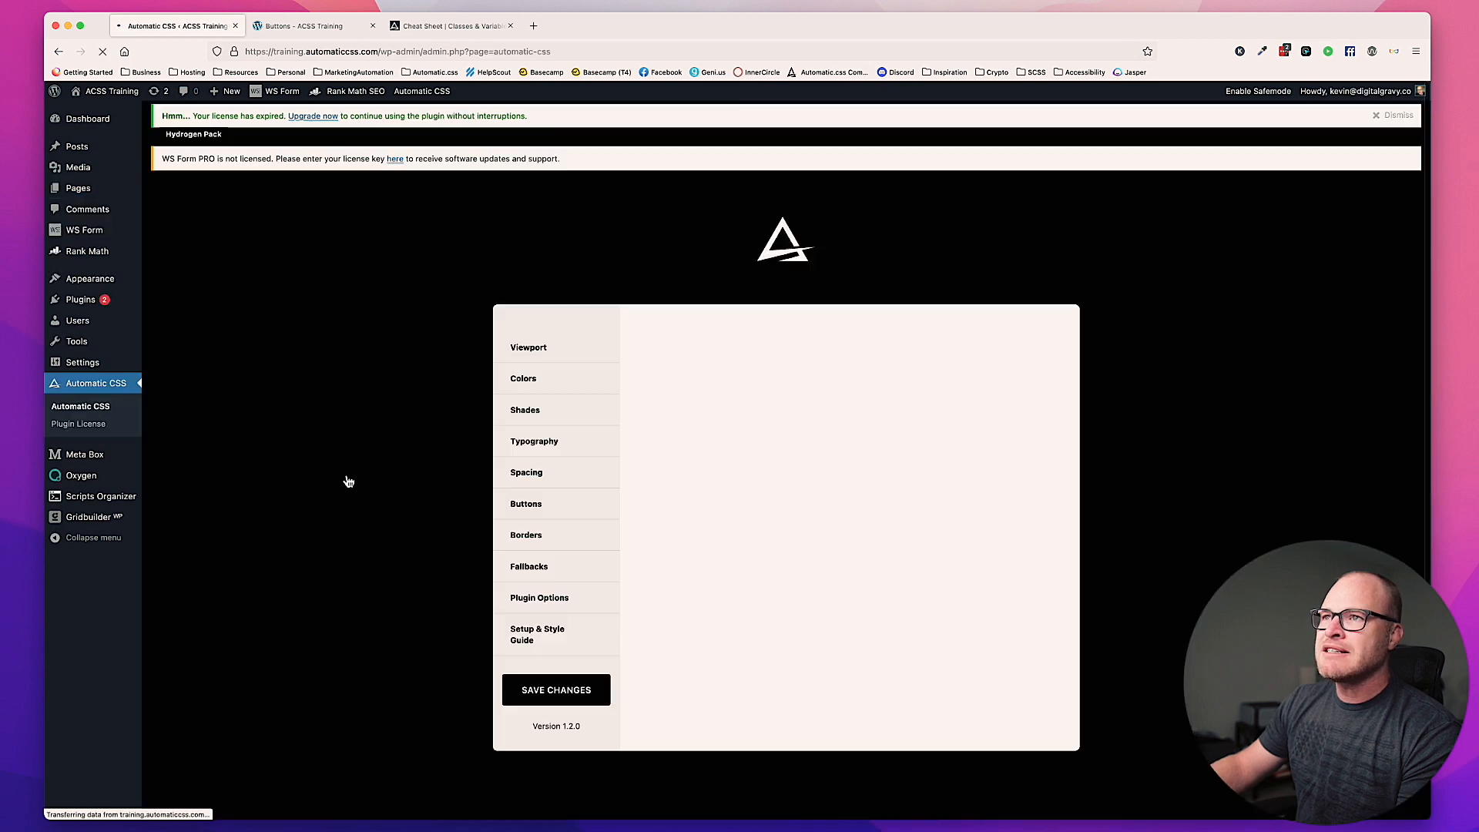
left_click(530, 269)
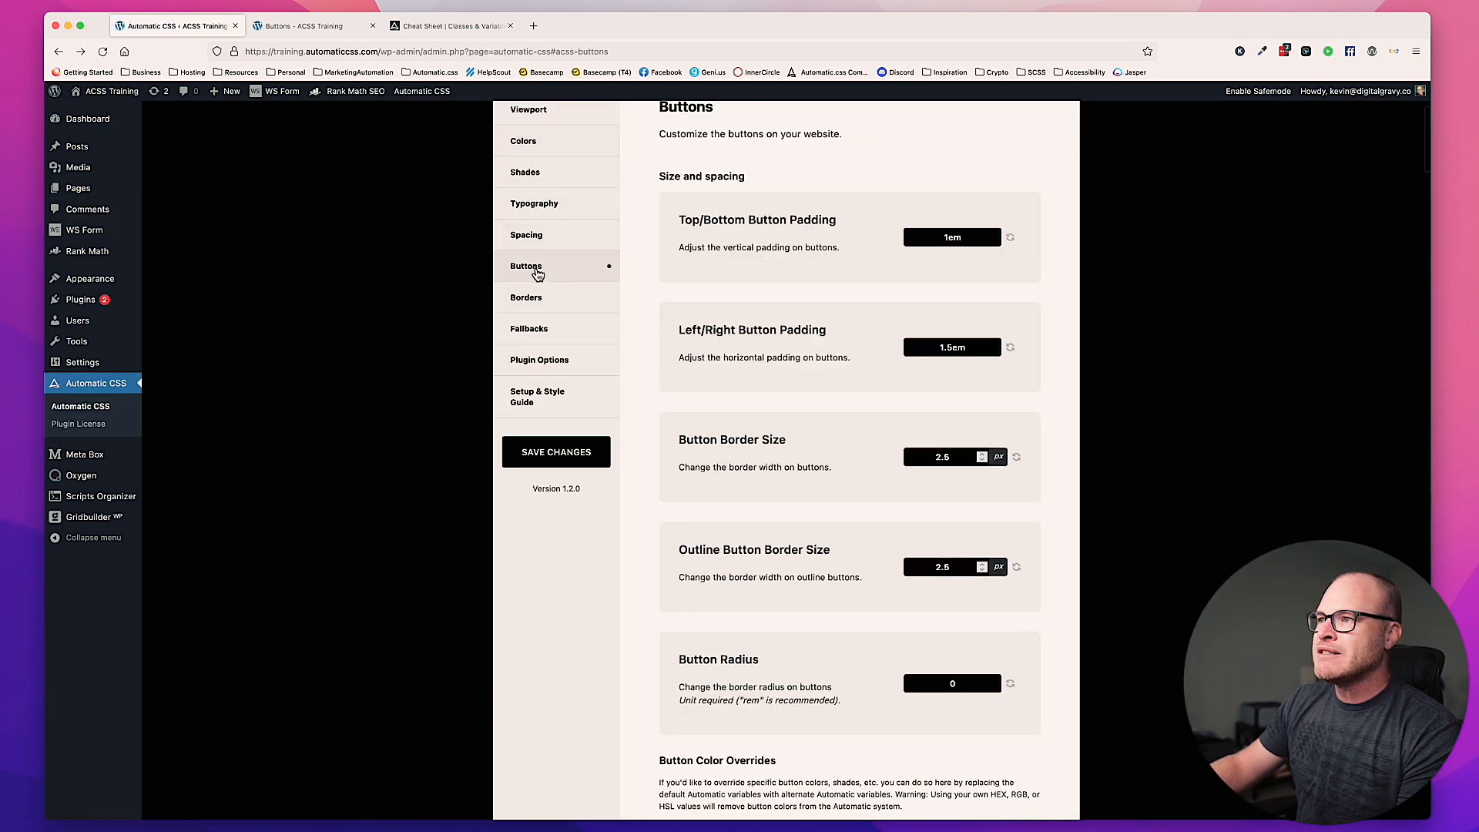
Step: Review the button padding, border size and radius settings, and check them against the primary button in the page builder
scroll(767, 436, "up", 1)
scroll(768, 436, "down", 1)
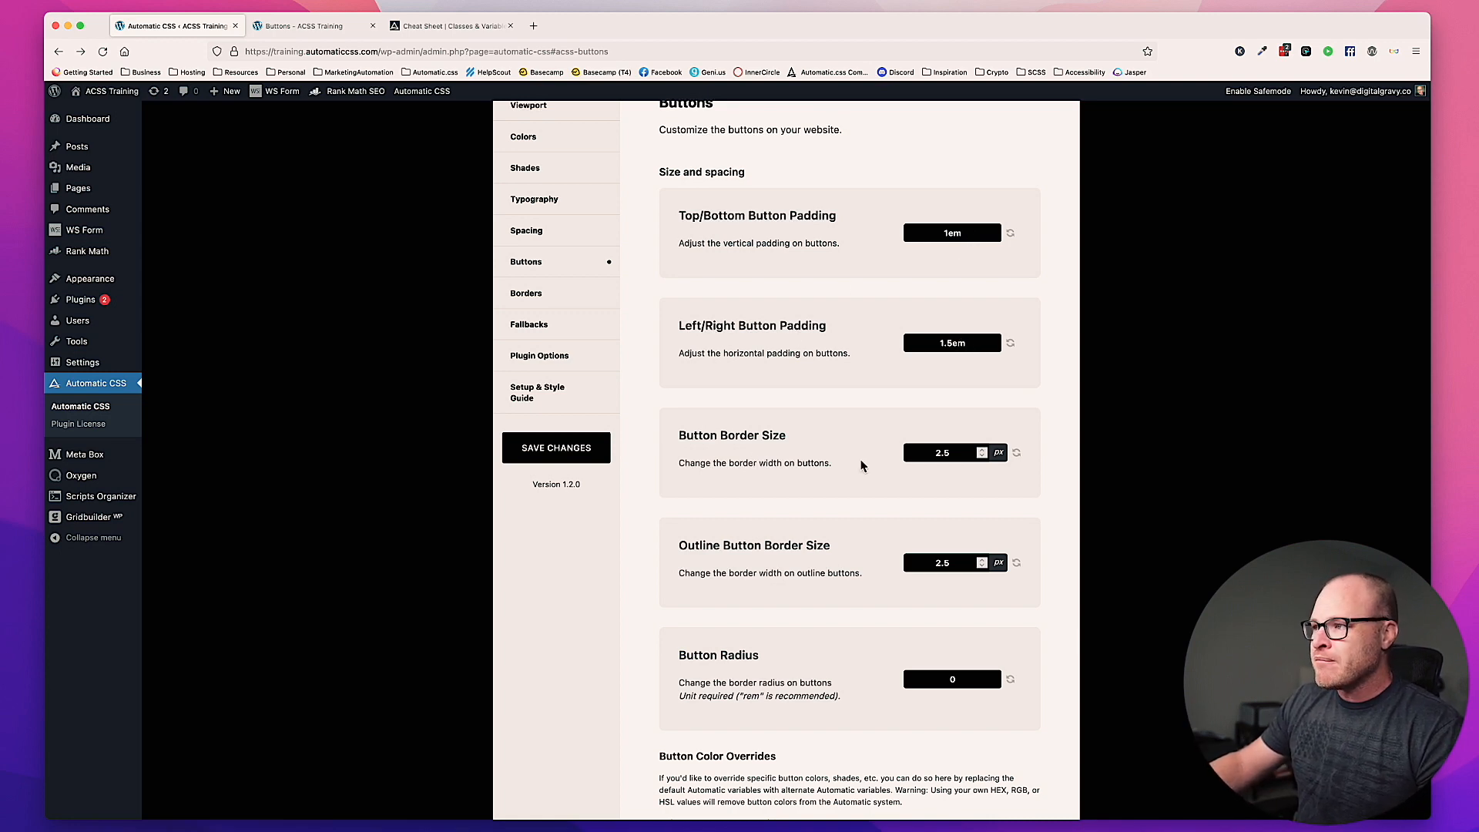
scroll(897, 481, "down", 2)
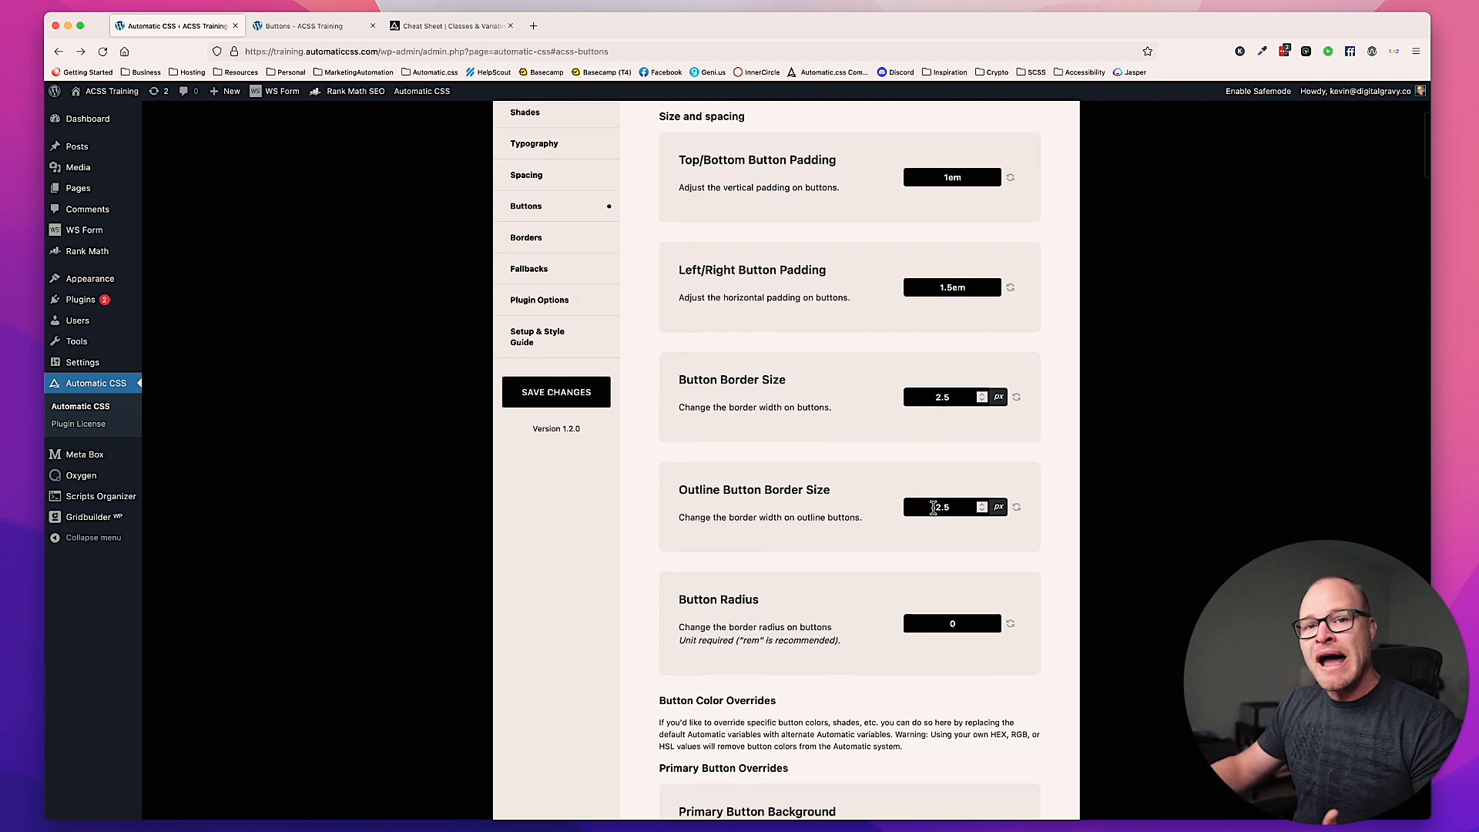
scroll(871, 537, "down", 3)
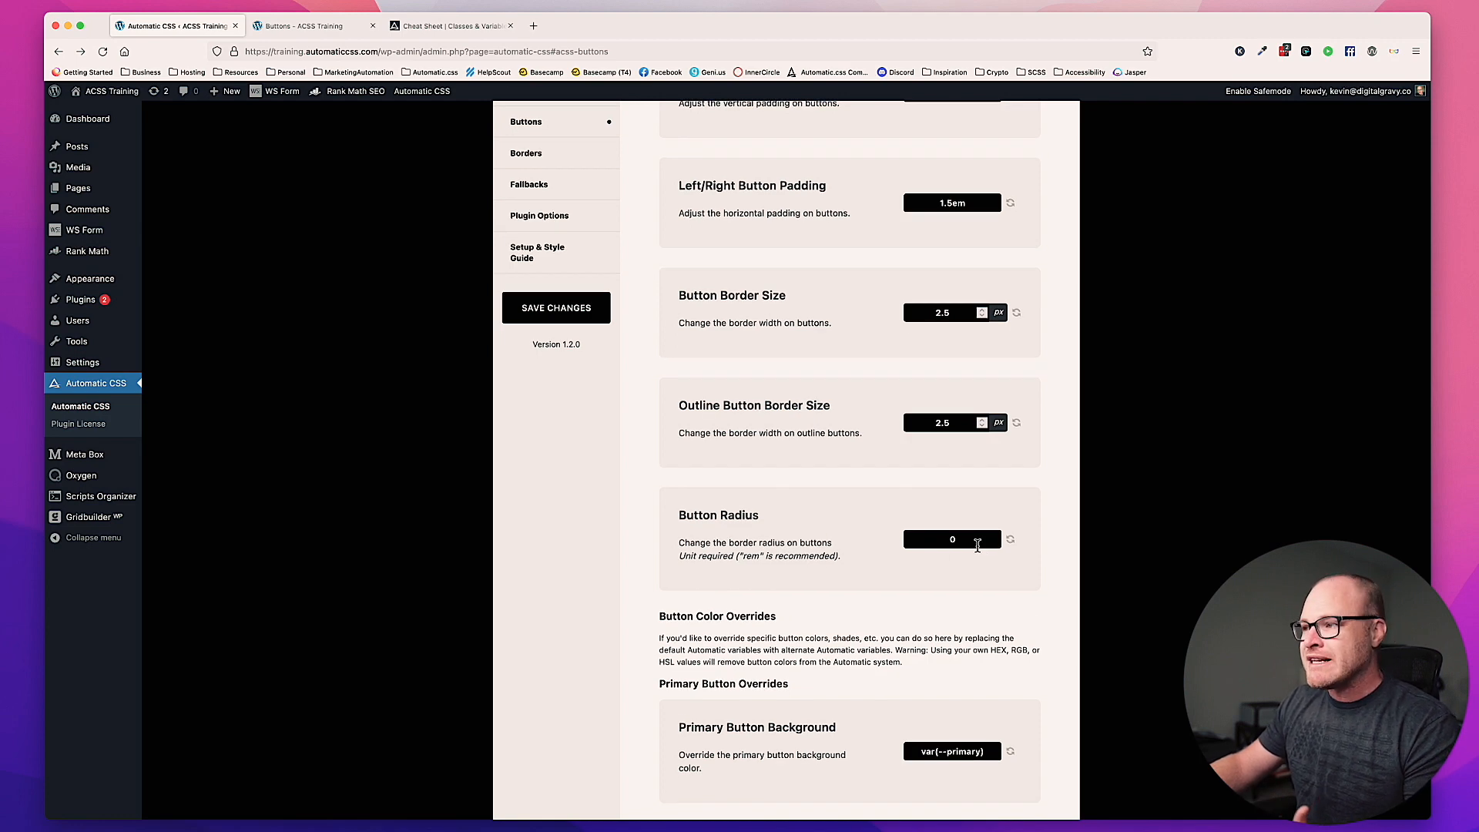
left_click(353, 29)
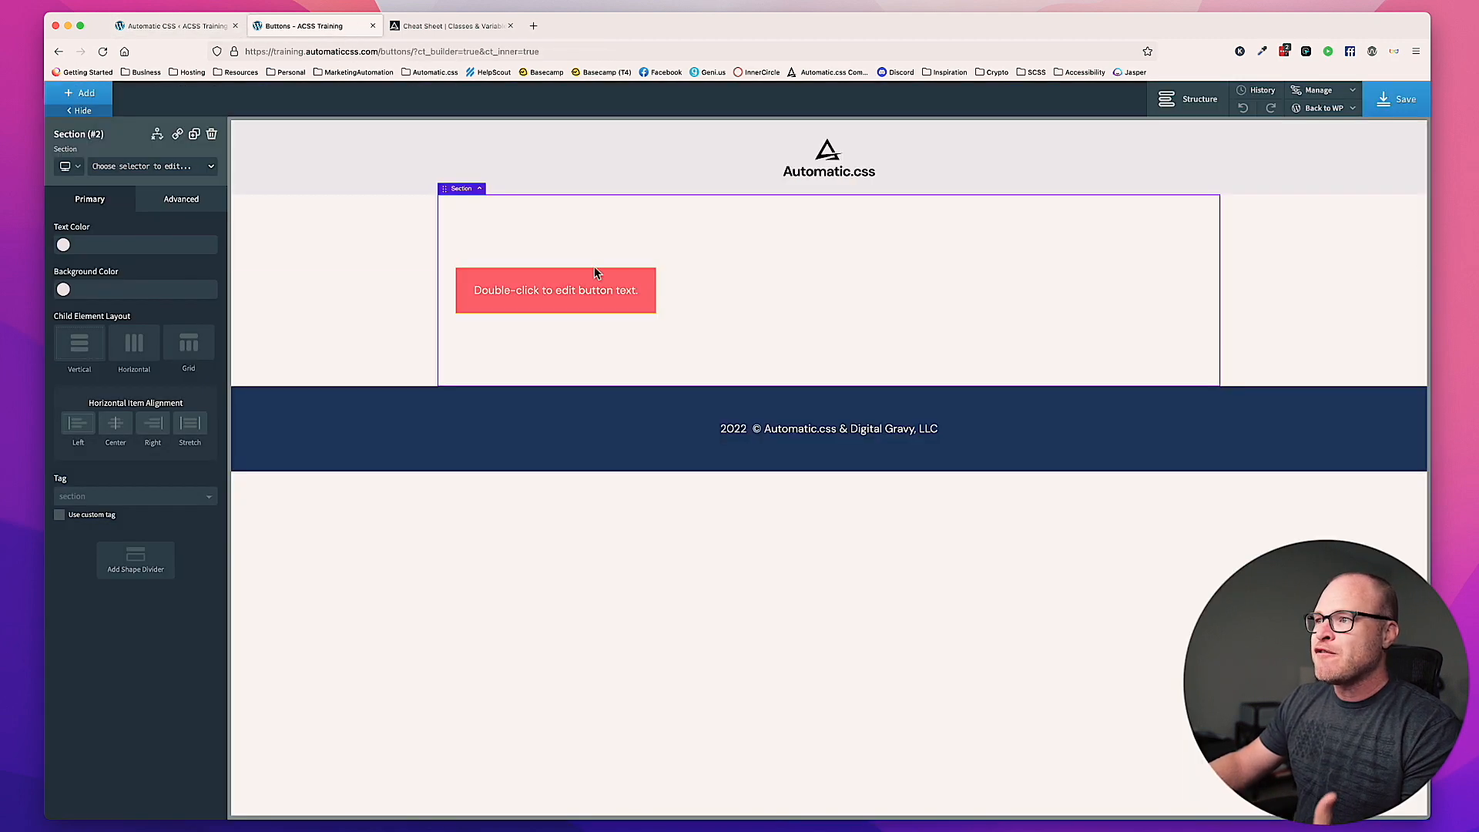
left_click(579, 298)
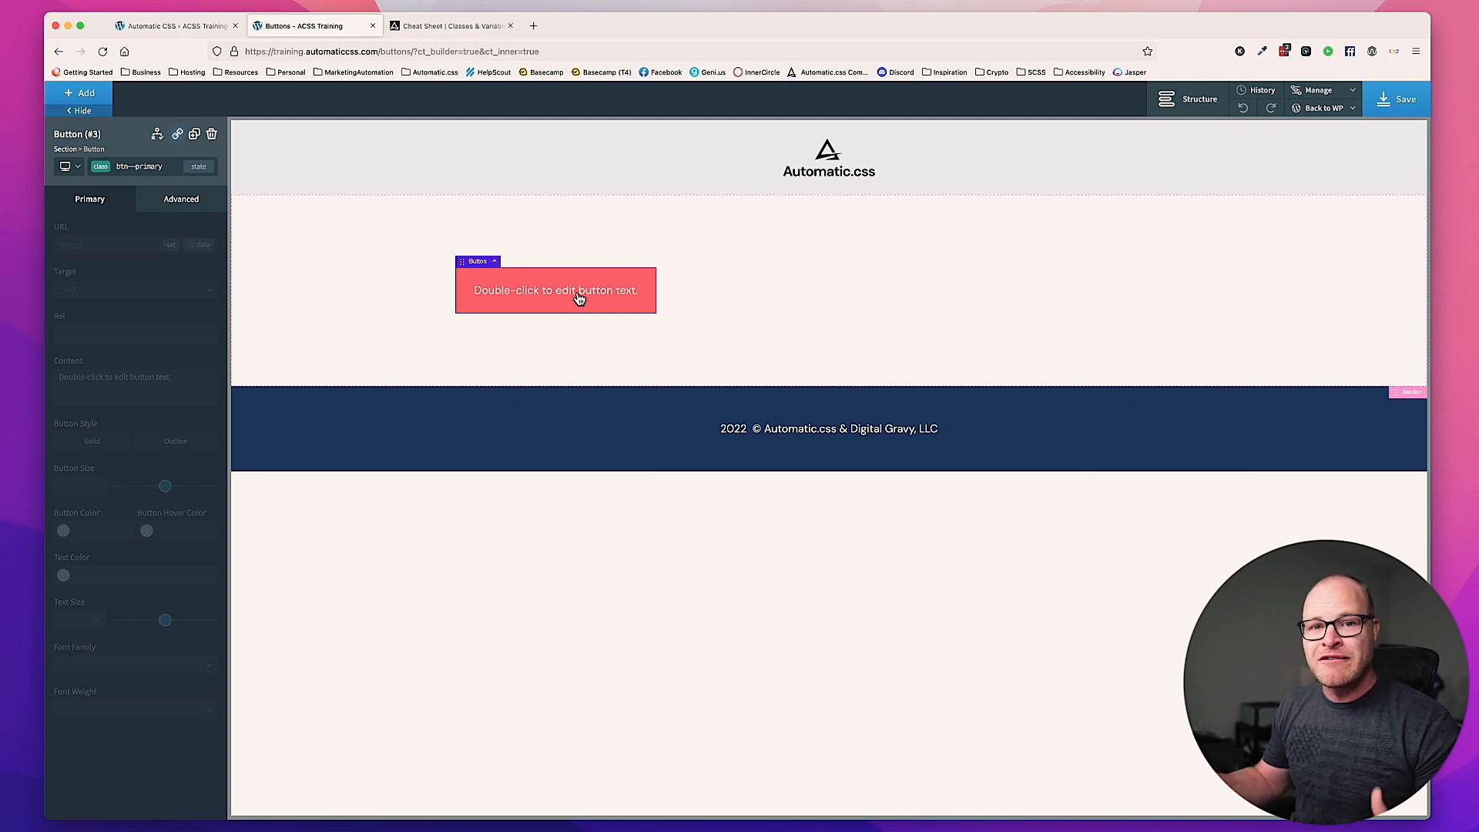
Step: Set the Button Radius to 1em in the Automatic CSS settings and save the changes
left_click(188, 28)
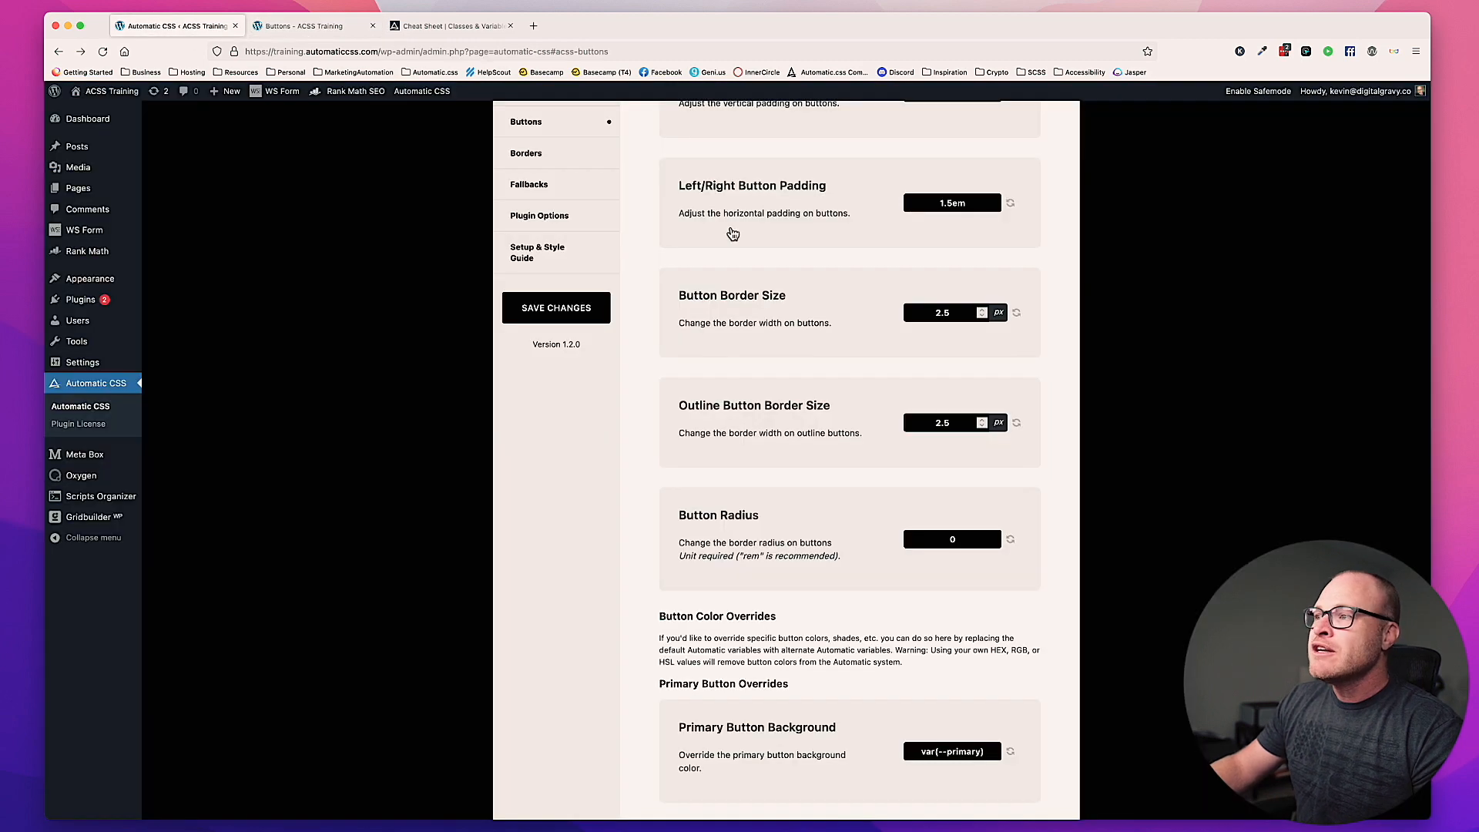
scroll(843, 381, "down", 2)
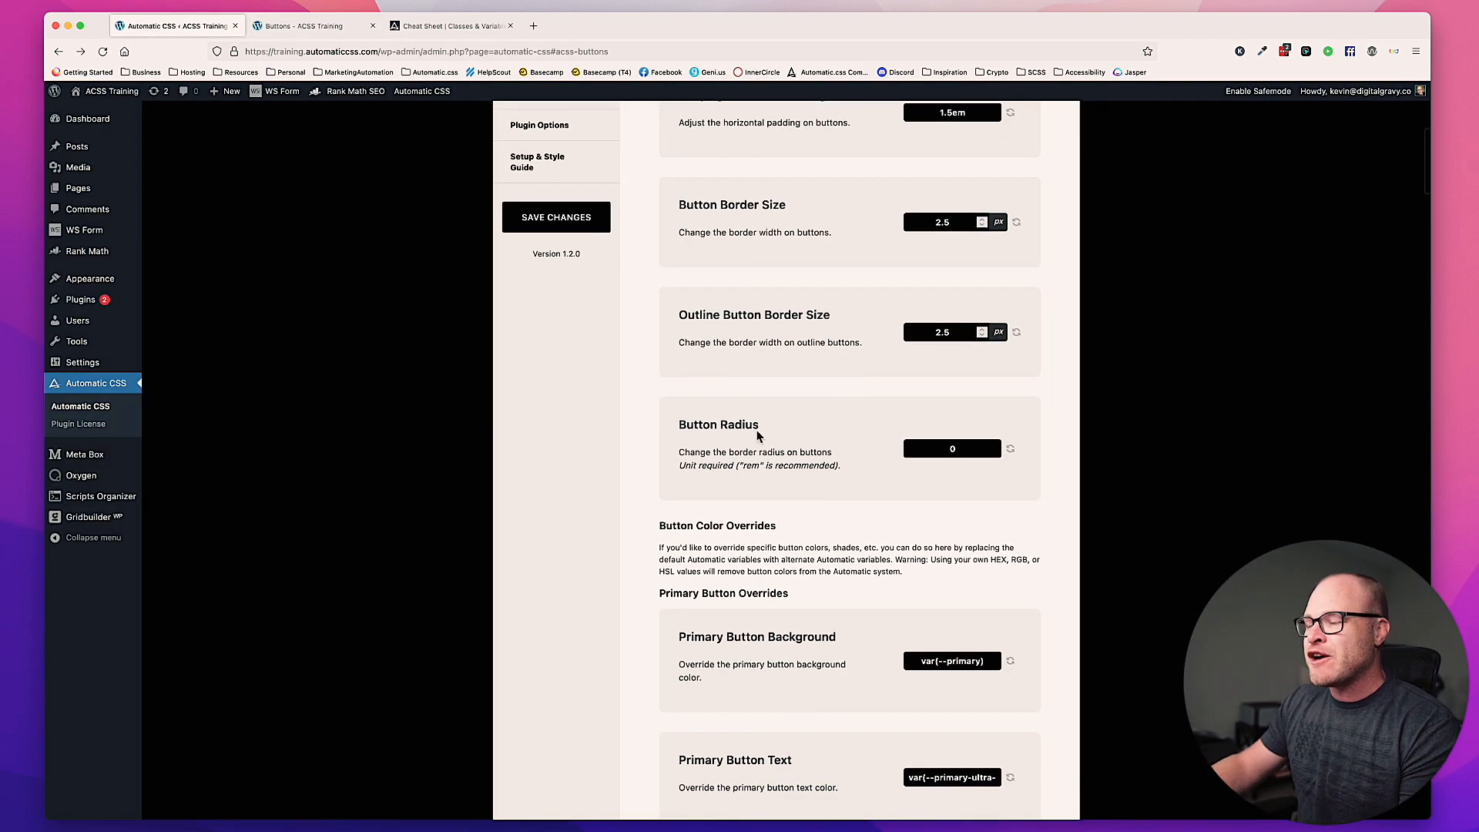
double_click(979, 449)
type("1em")
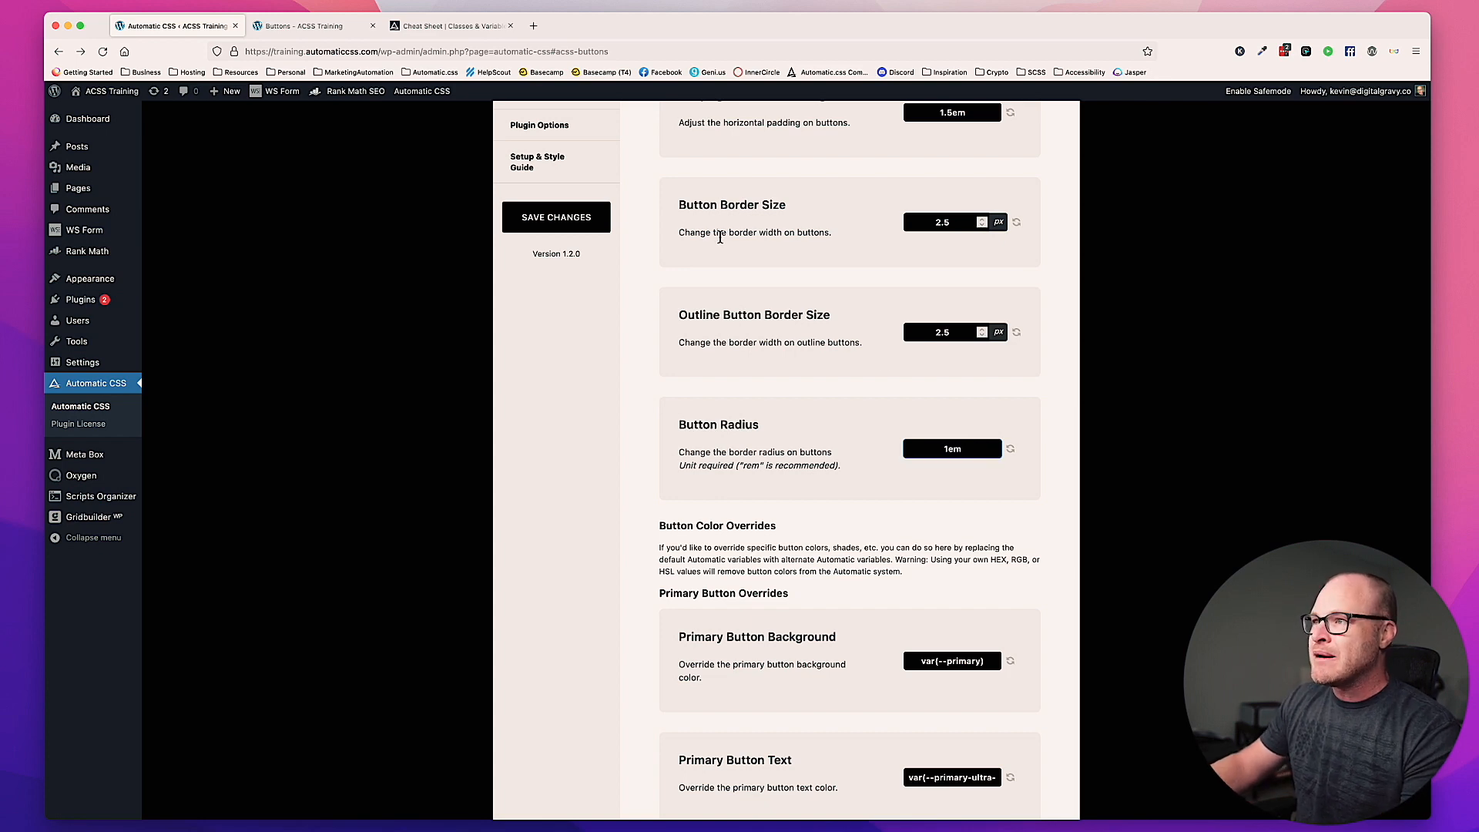
left_click(558, 216)
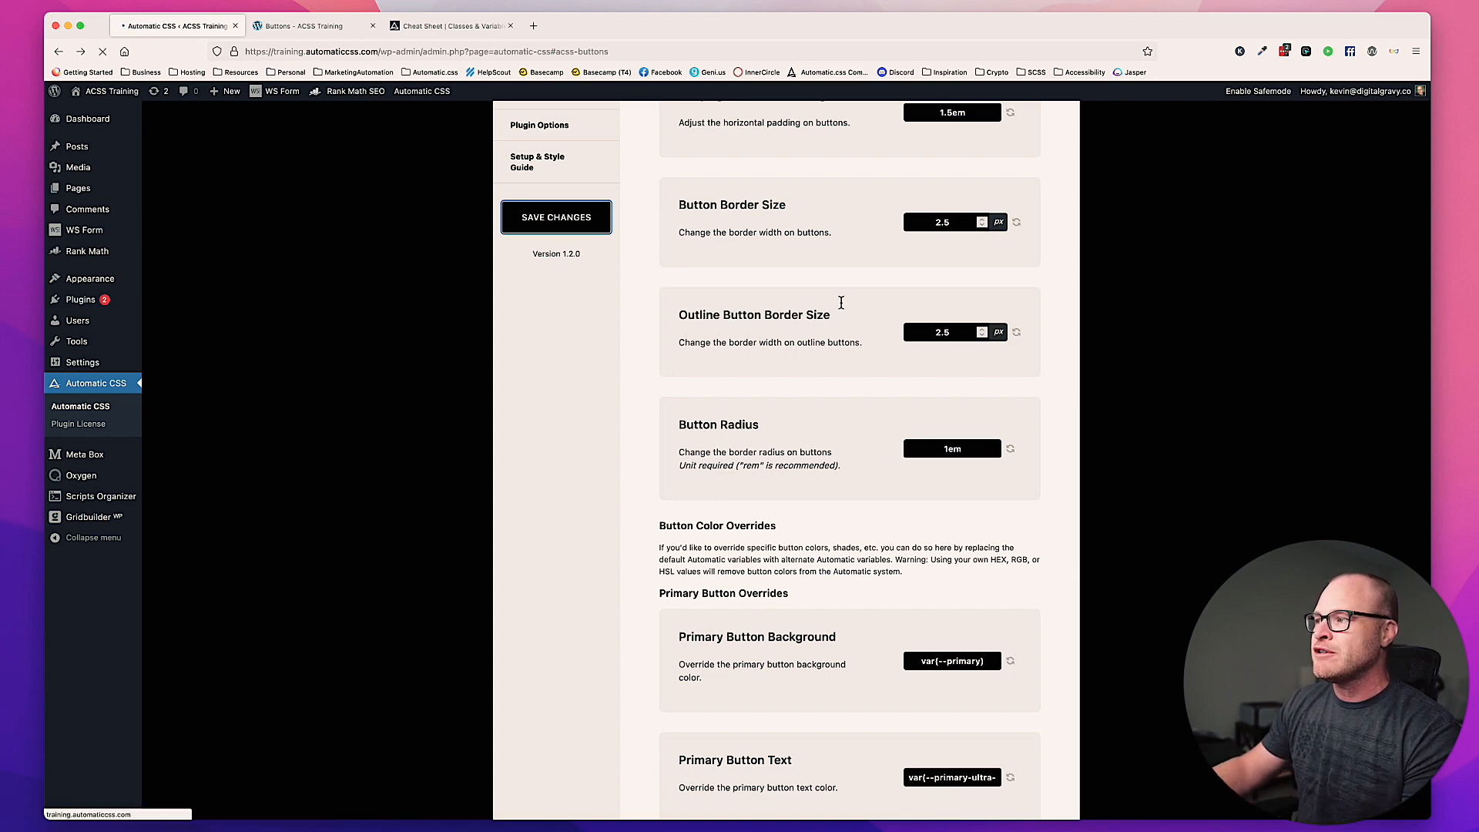
Step: Save the Buttons page in the builder and view its front end in a separate browser tab
left_click(312, 28)
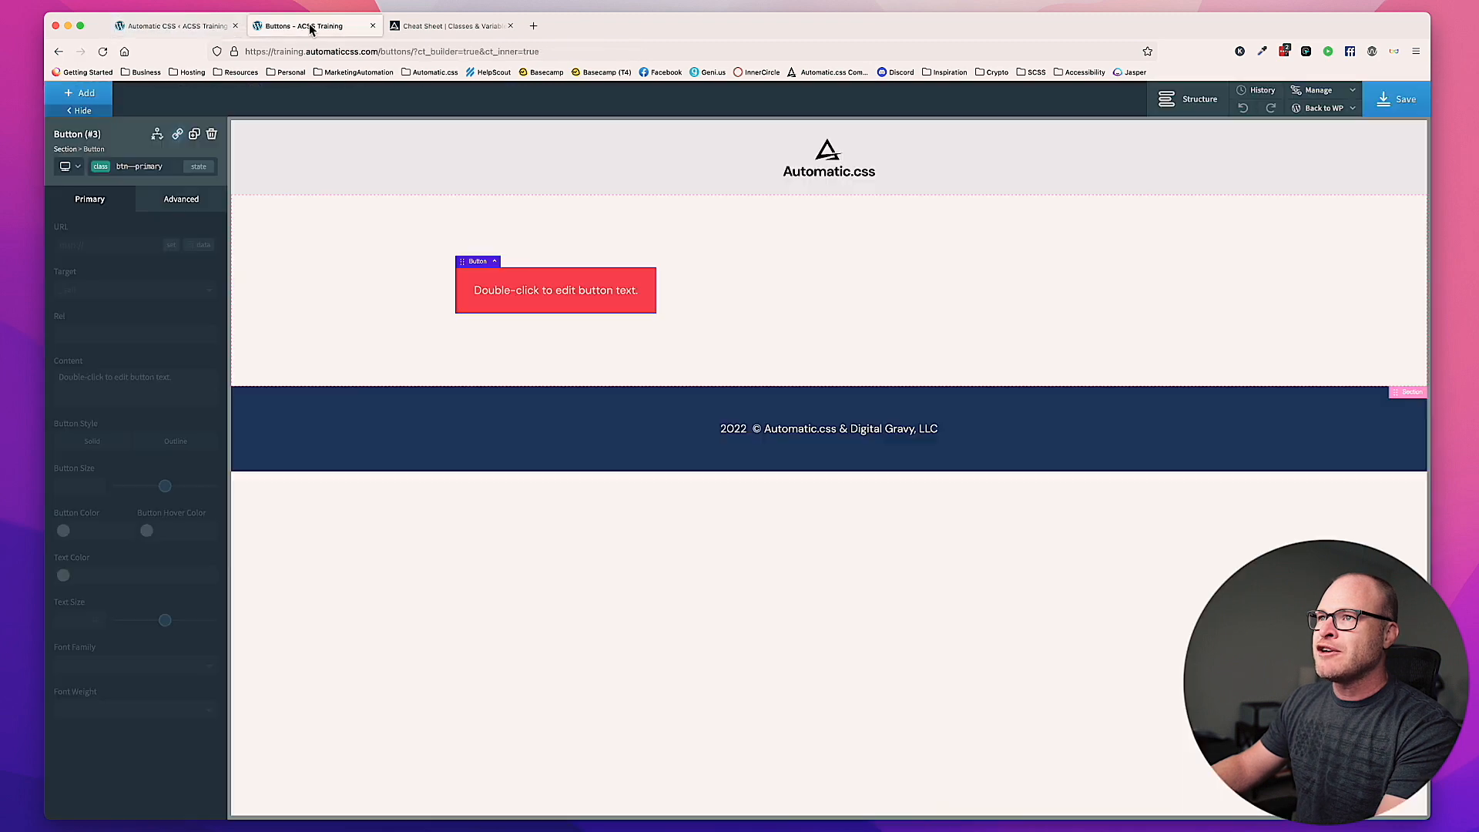
left_click(1402, 95)
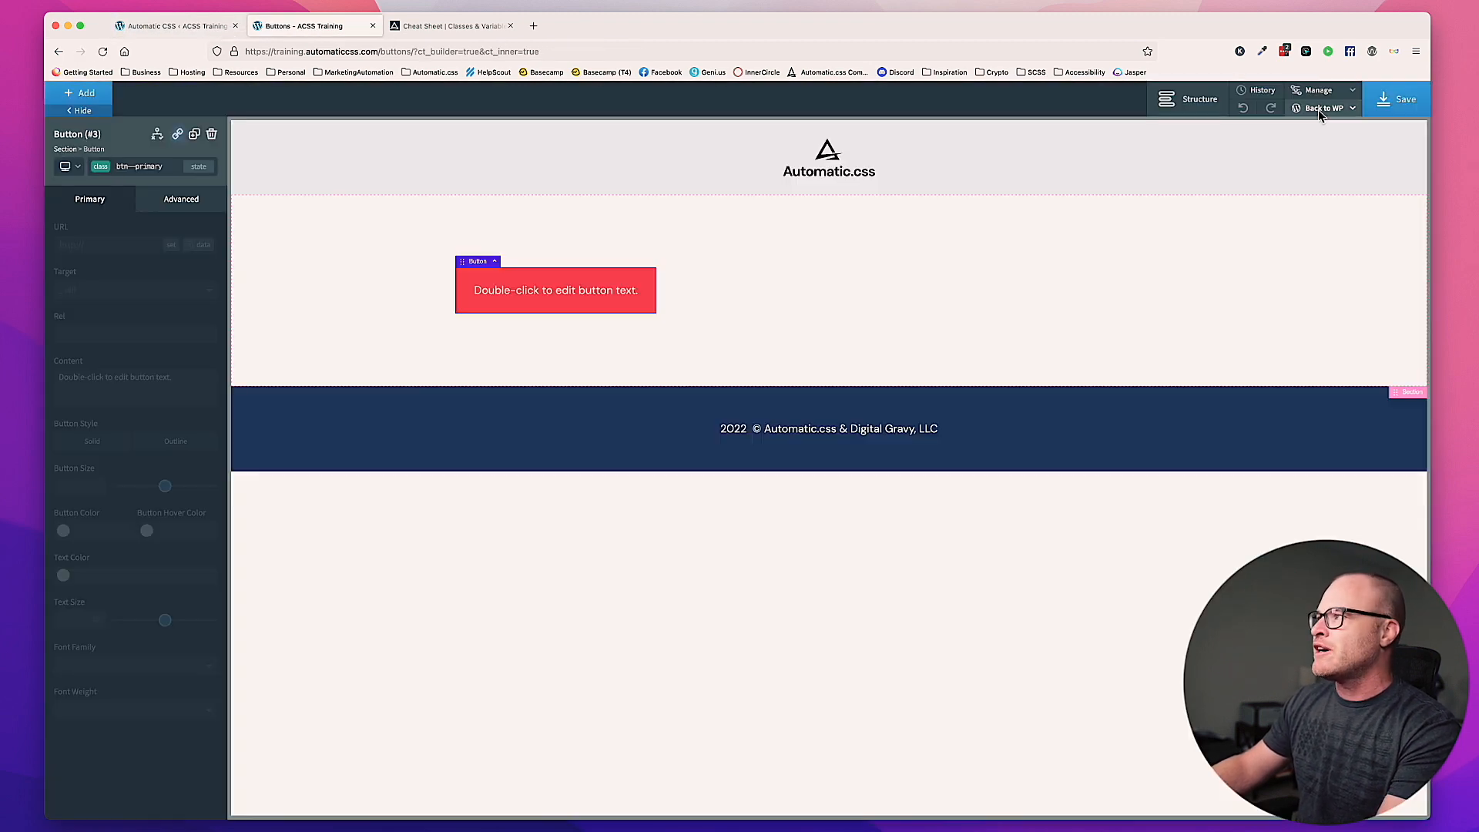
mouse_move(1320, 116)
left_click(1317, 147, "super")
left_click(436, 27)
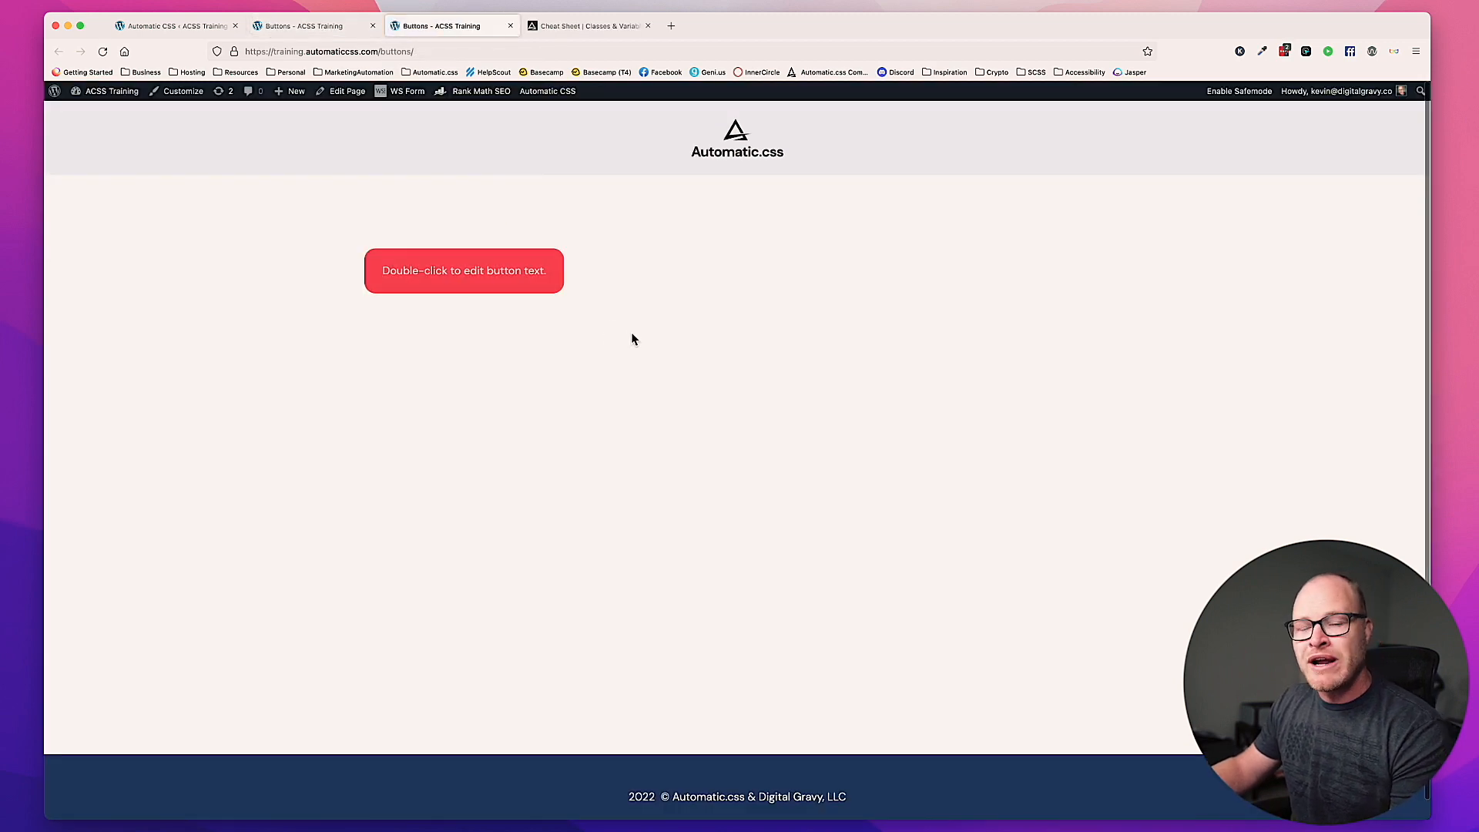
Step: Return to the builder and reload the Buttons page to refresh its button styling
left_click(165, 26)
left_click(298, 30)
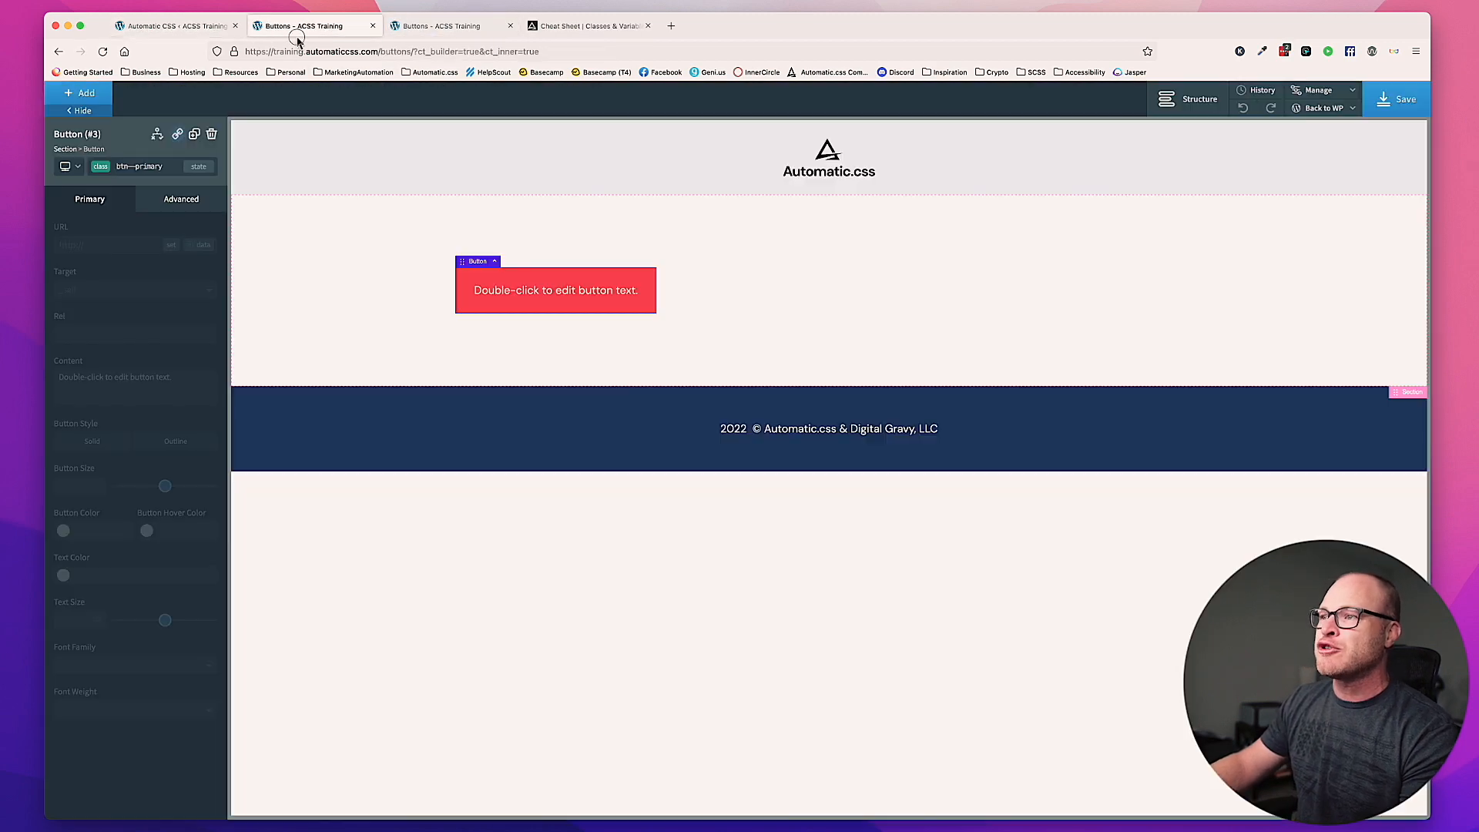
key("super+r")
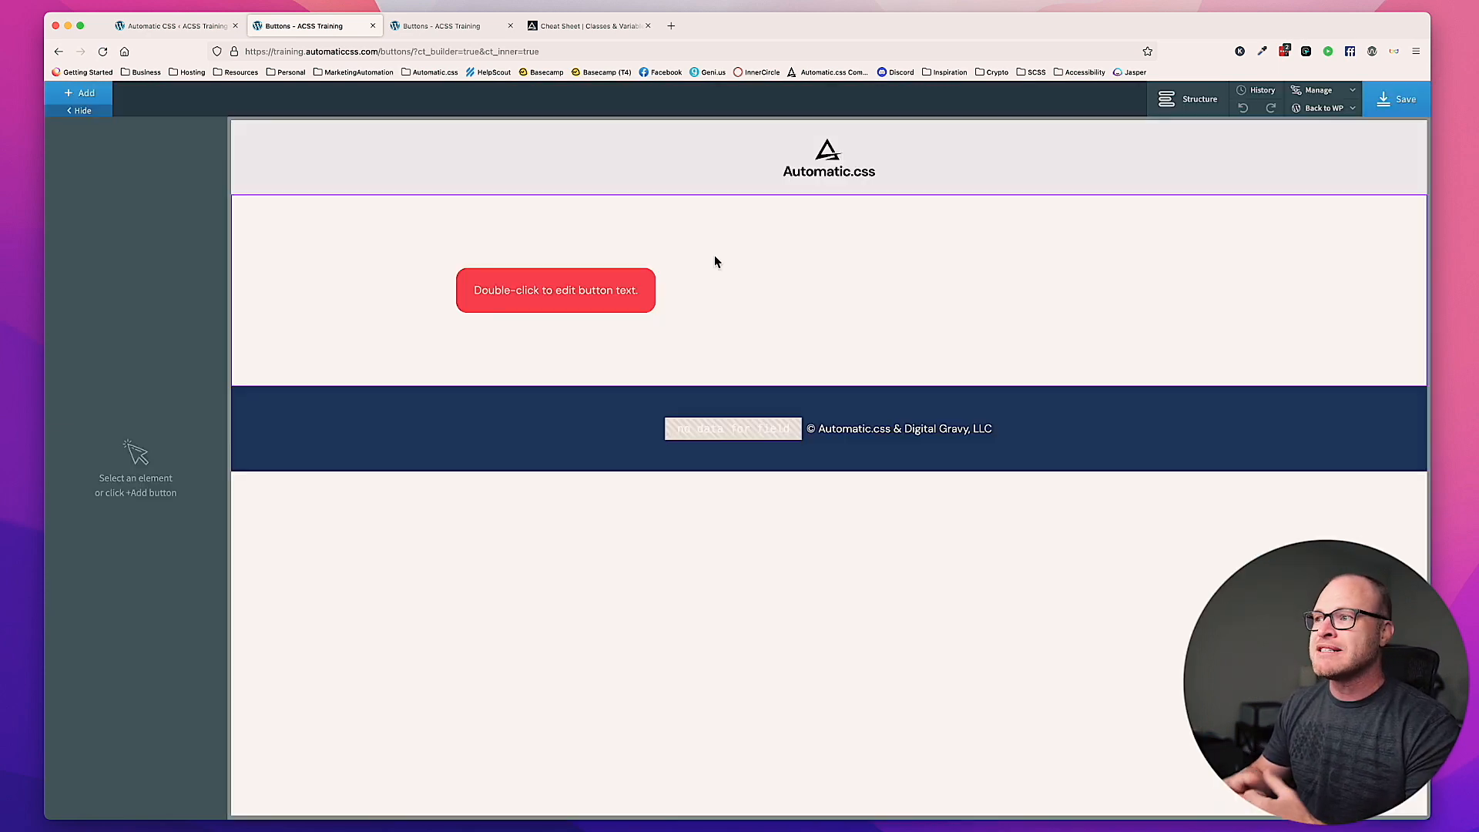
Step: Add a second button to the section below the primary button
left_click(714, 262)
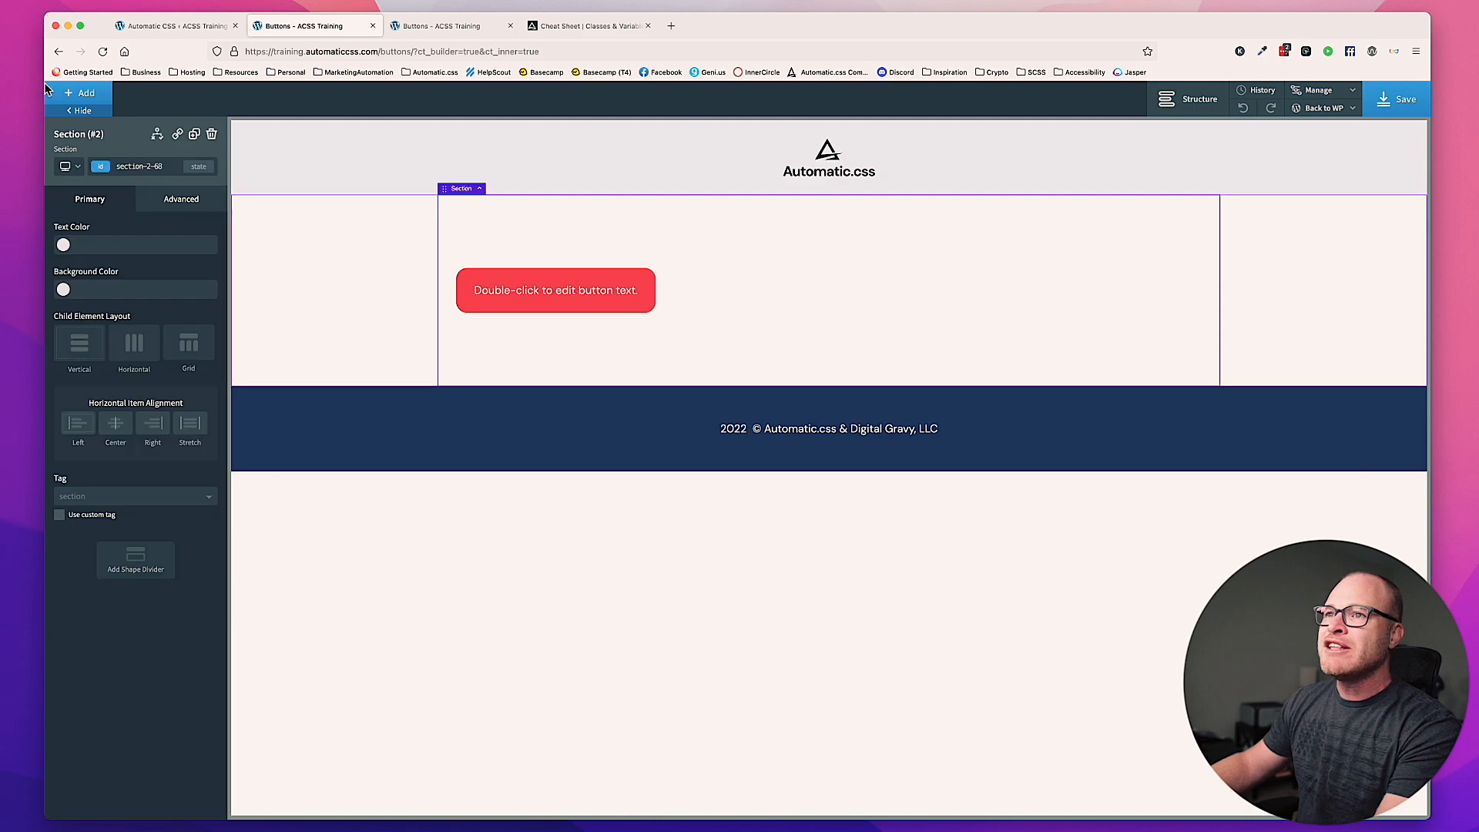
left_click(95, 99)
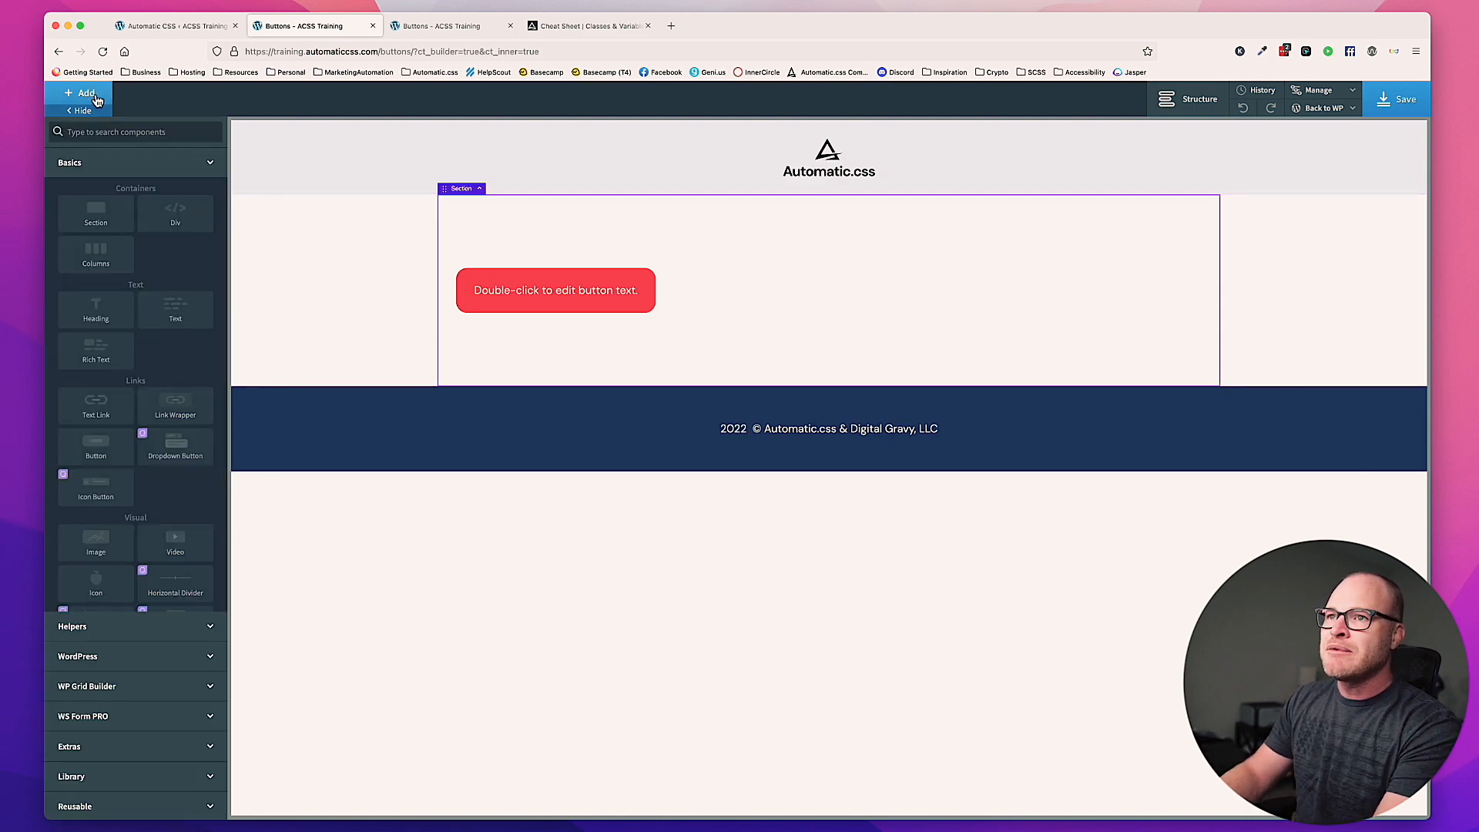
type("vu")
key("BackSpace")
key("BackSpace")
type("butt")
key("Return")
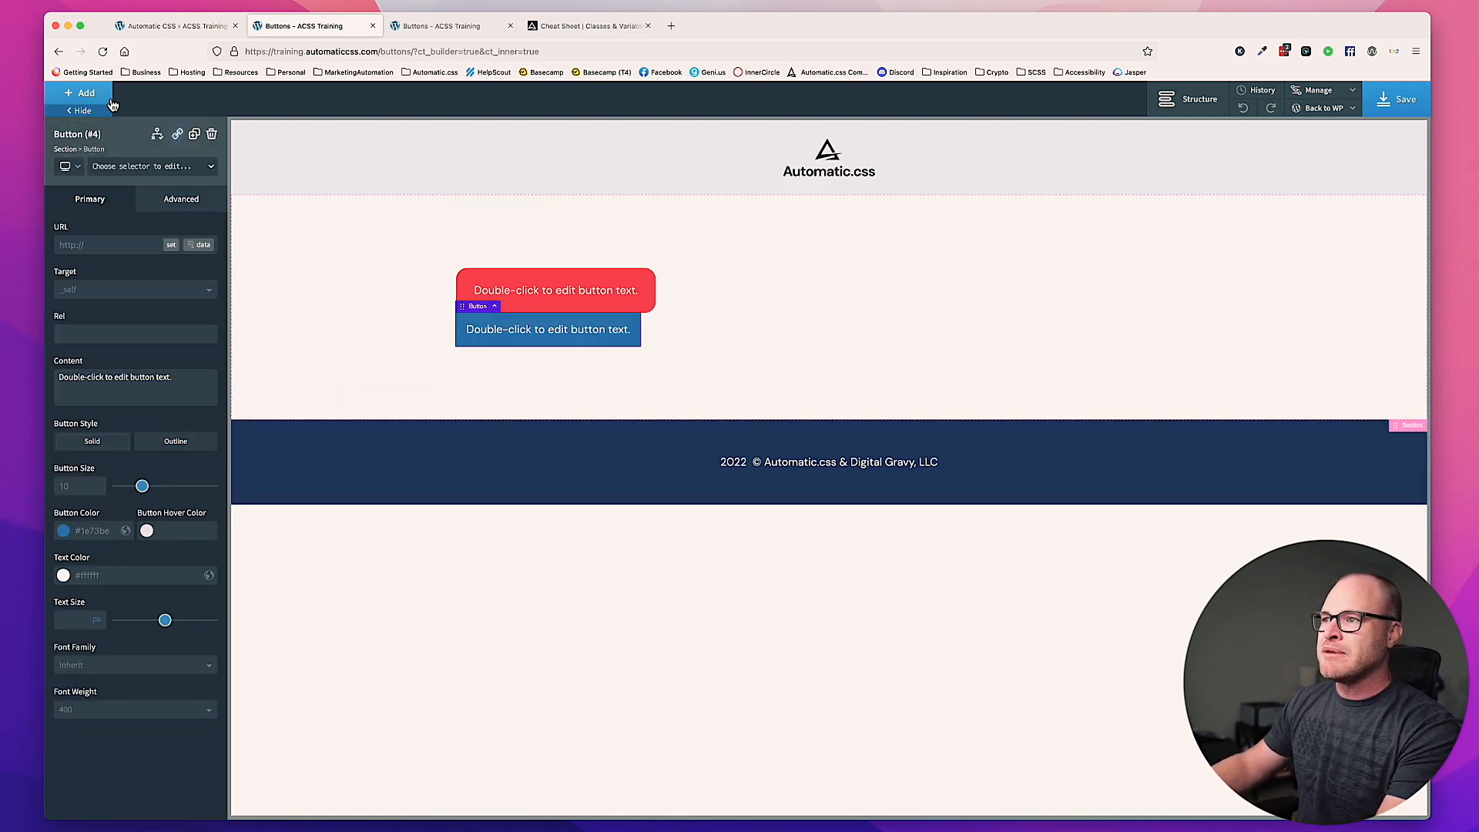
Step: Assign the class btn--secondary to the new button and save the page
left_click(151, 173)
type("btn--")
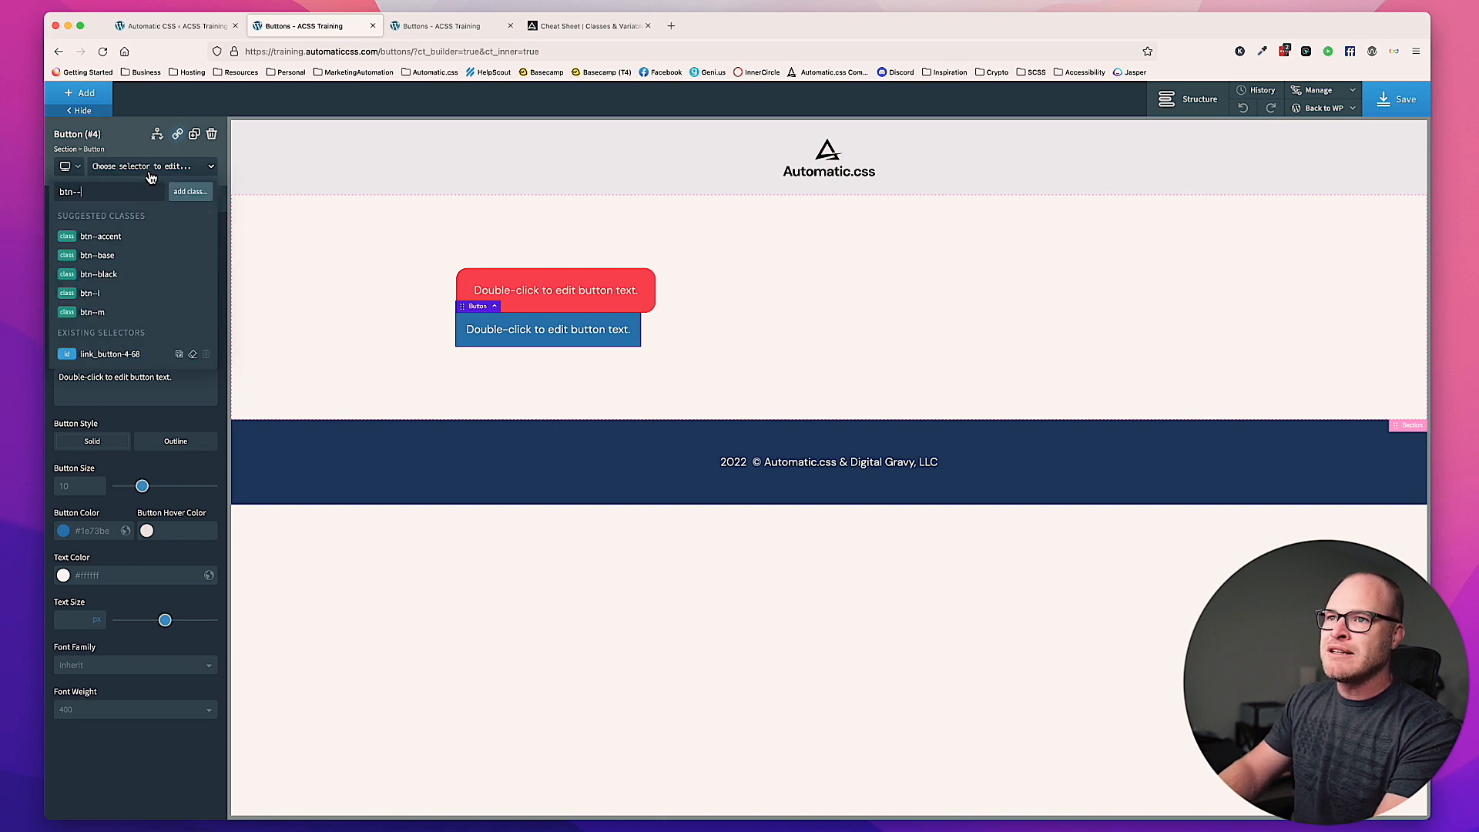
type("secondary")
key("Return")
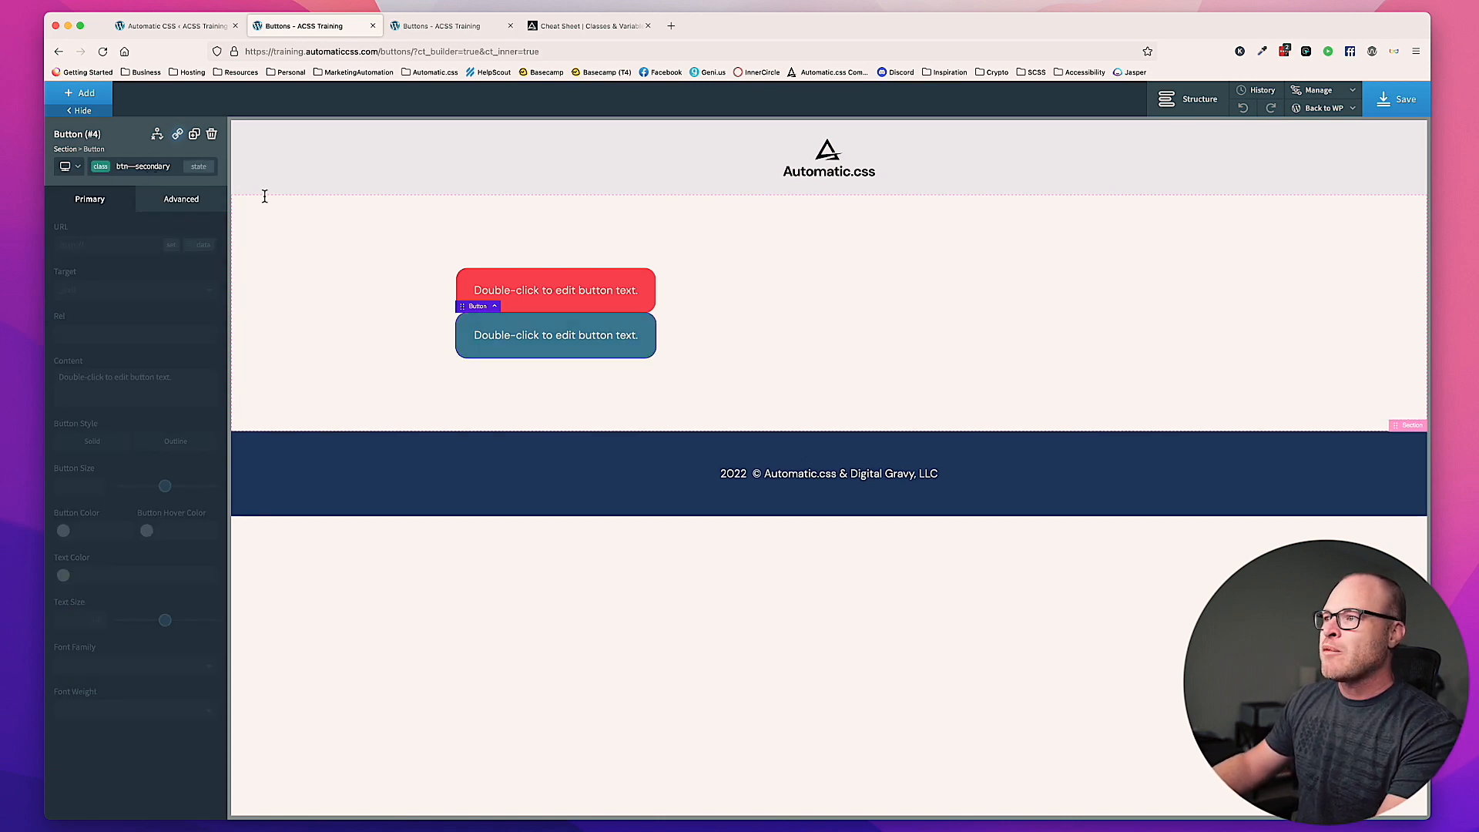
left_click(739, 357)
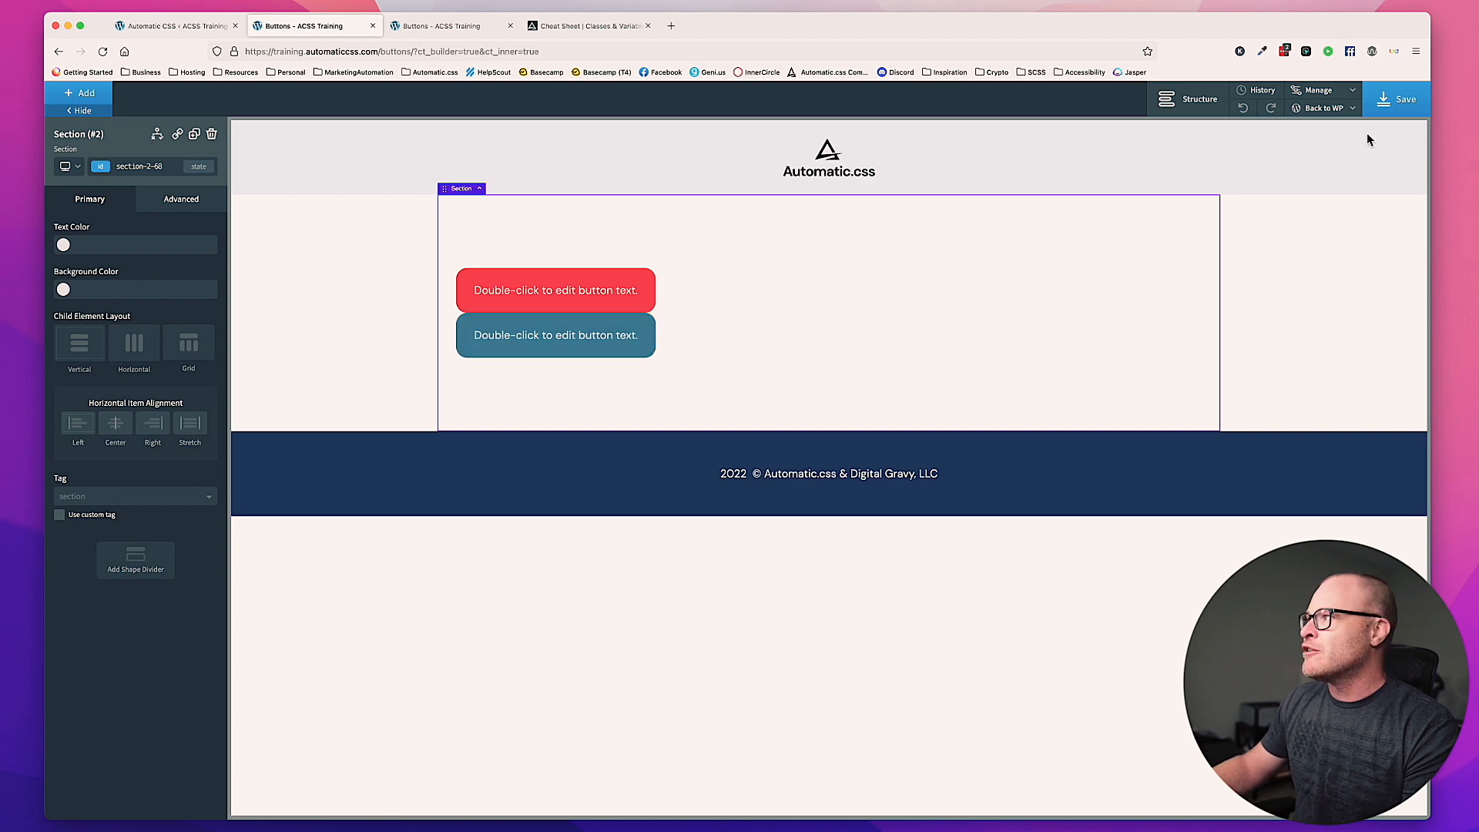
left_click(1394, 107)
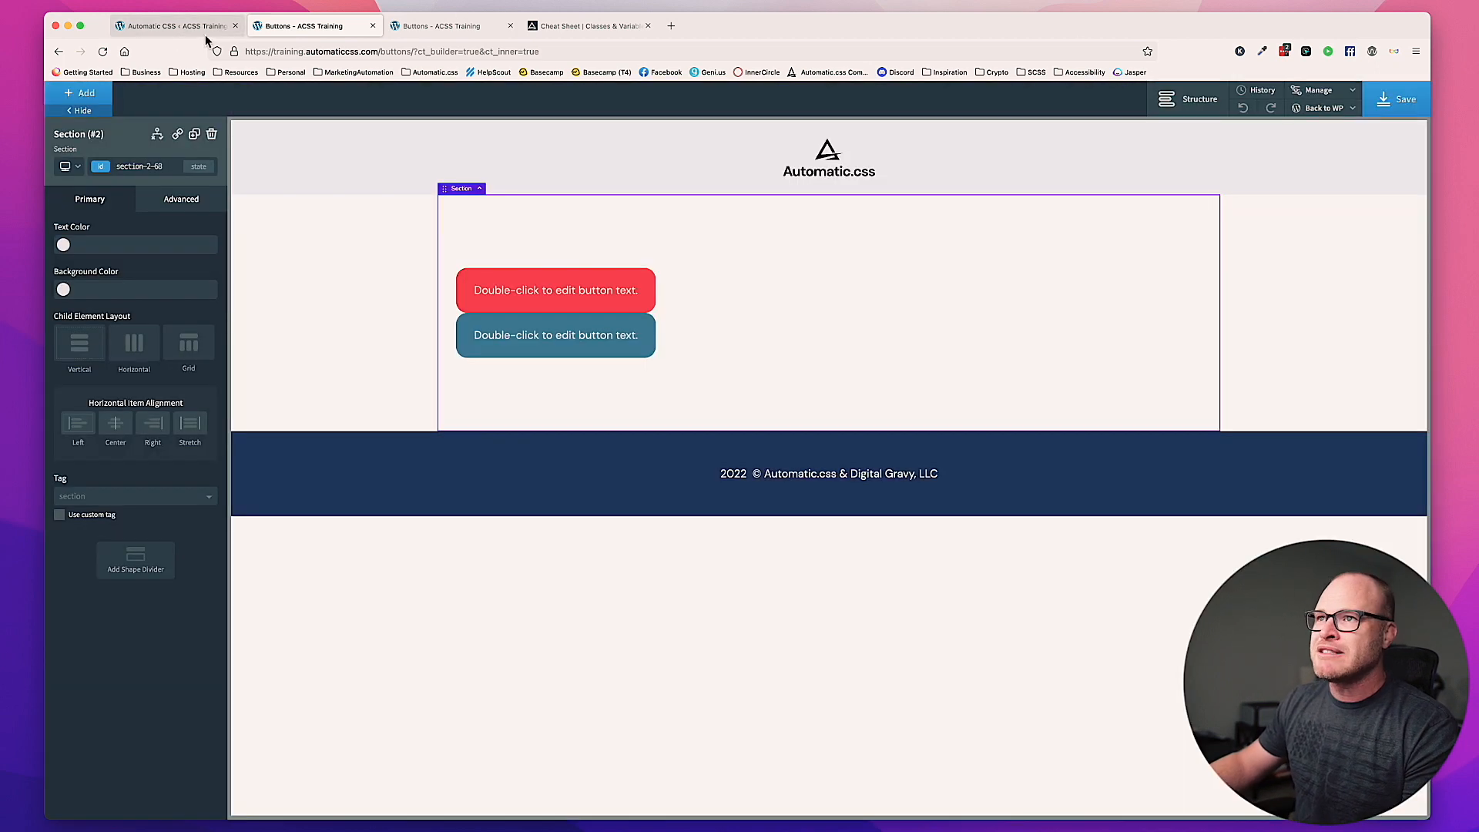
Step: Switch to the Automatic CSS Buttons settings and examine the primary button color override options
left_click(207, 28)
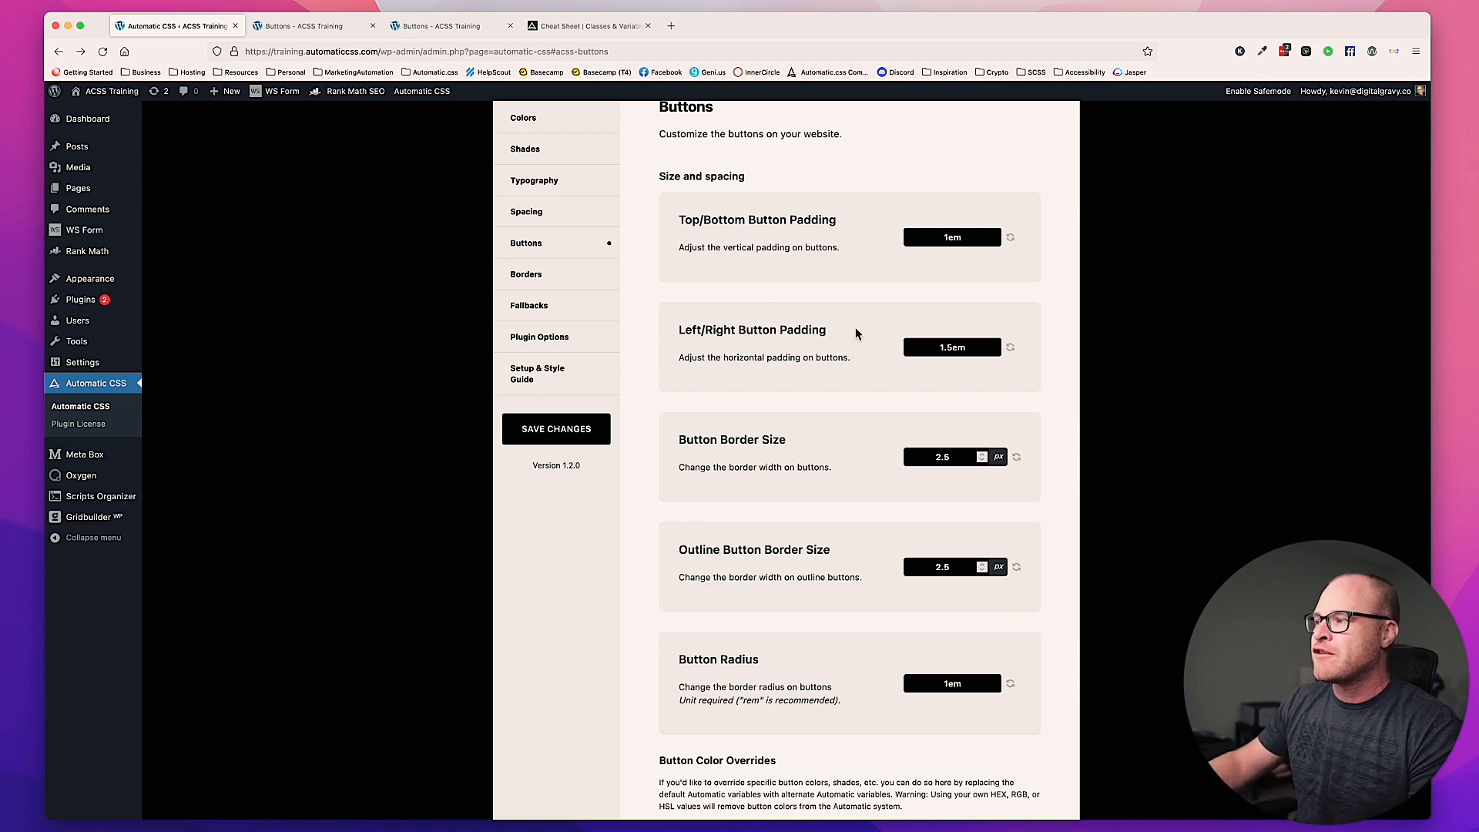
scroll(854, 330, "down", 6)
scroll(855, 336, "down", 4)
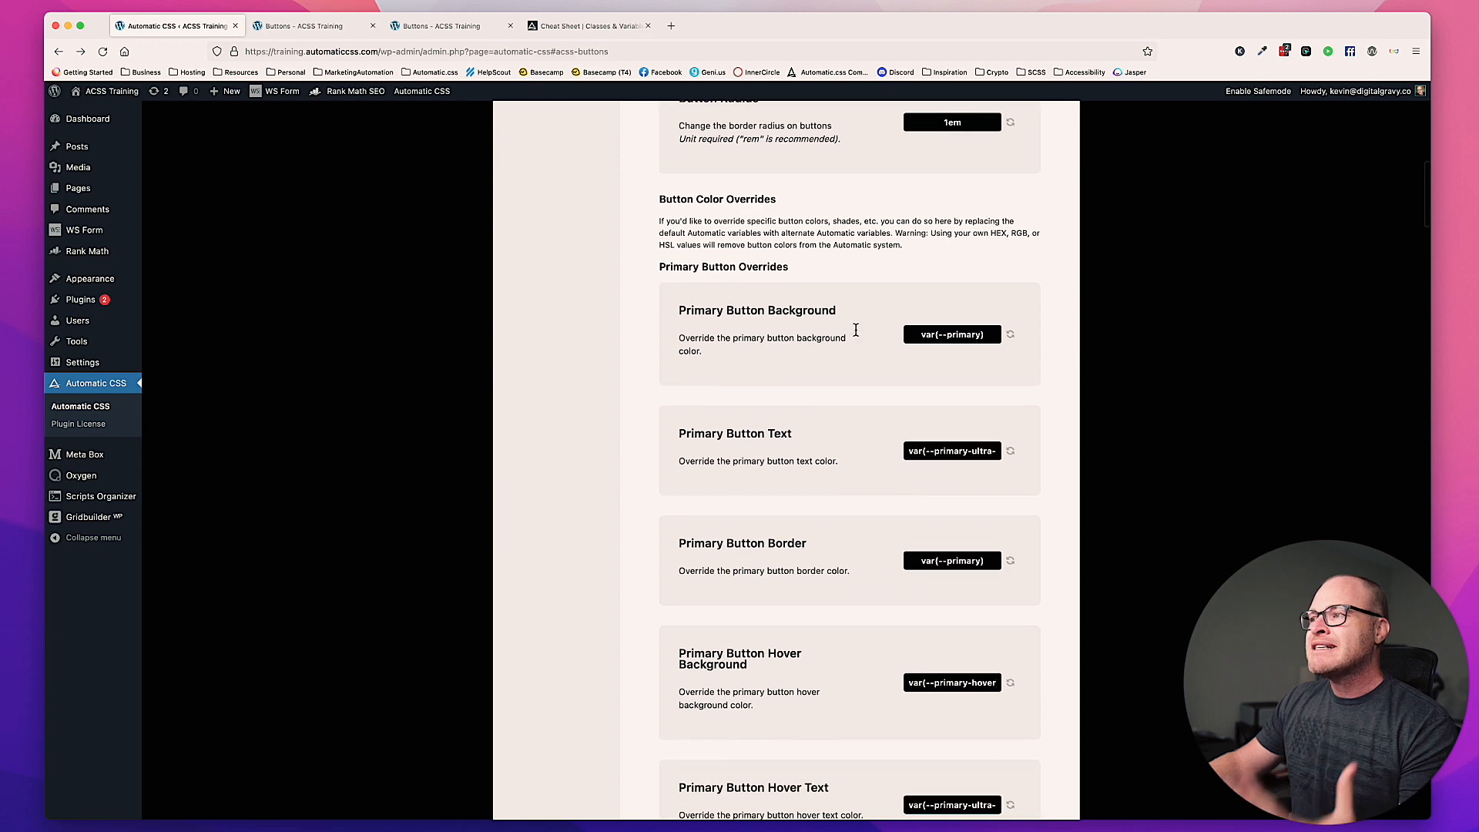
scroll(855, 335, "down", 2)
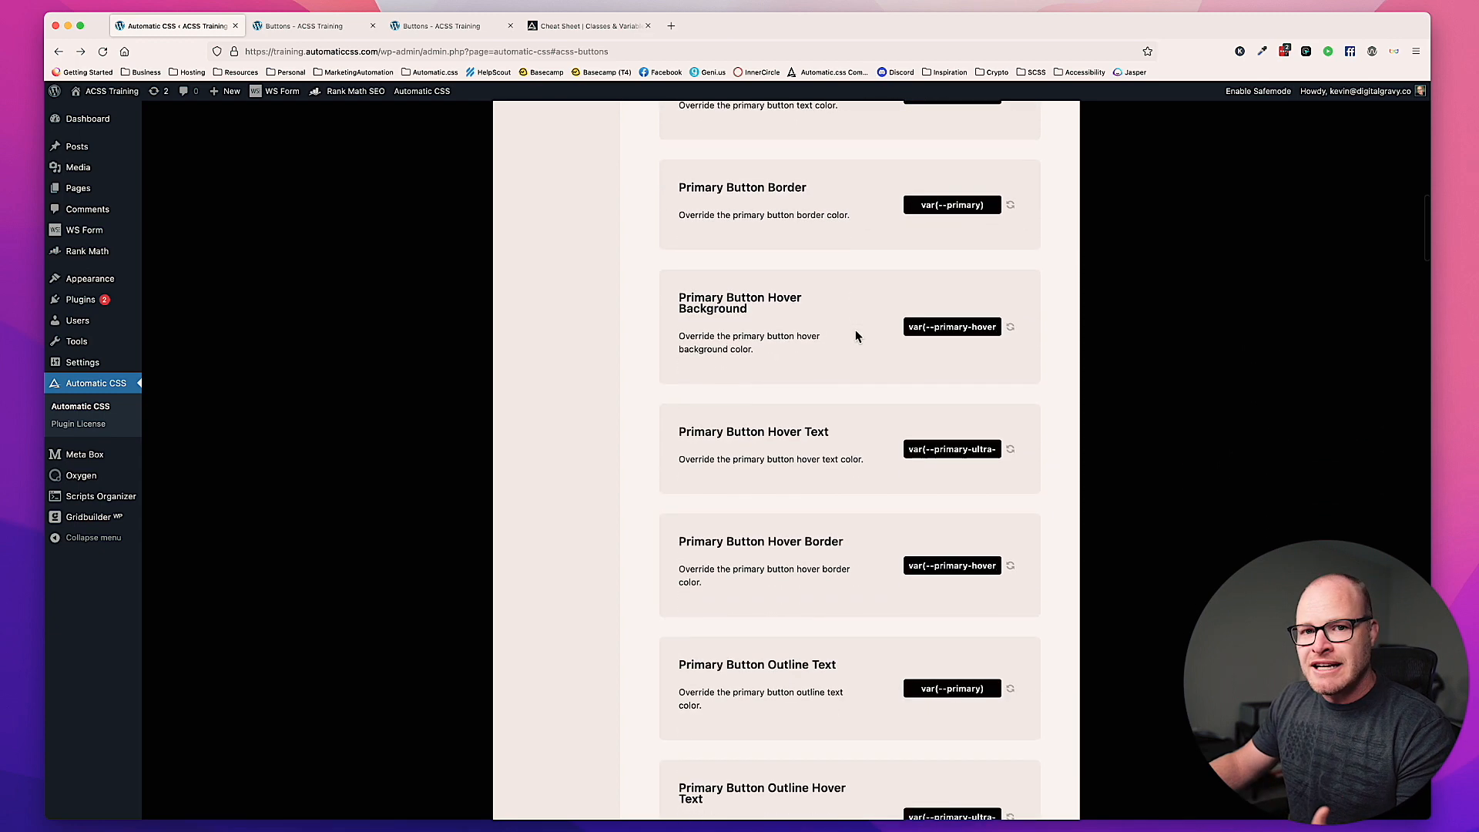
scroll(854, 336, "down", 2)
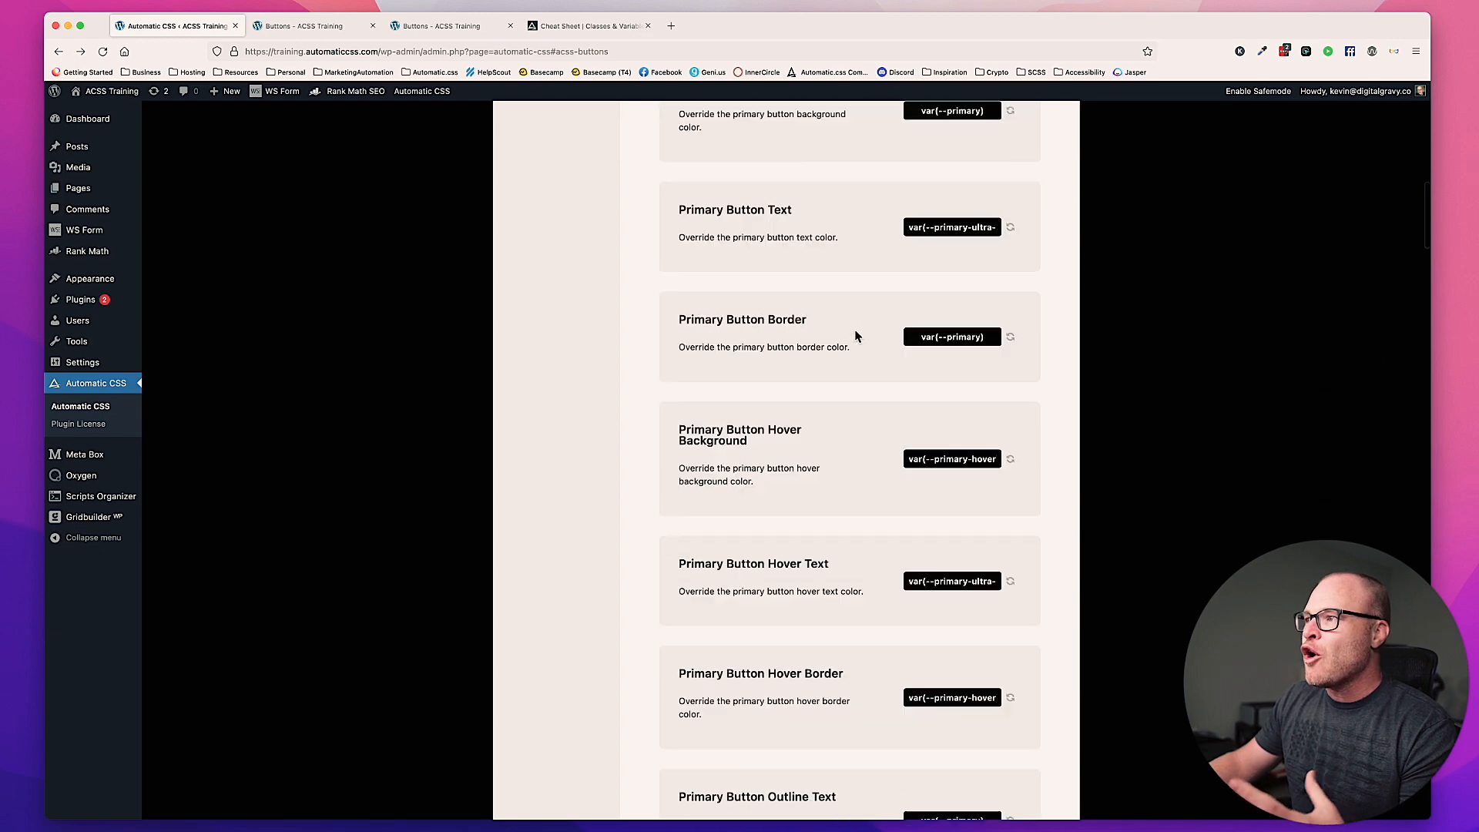
scroll(855, 336, "up", 2)
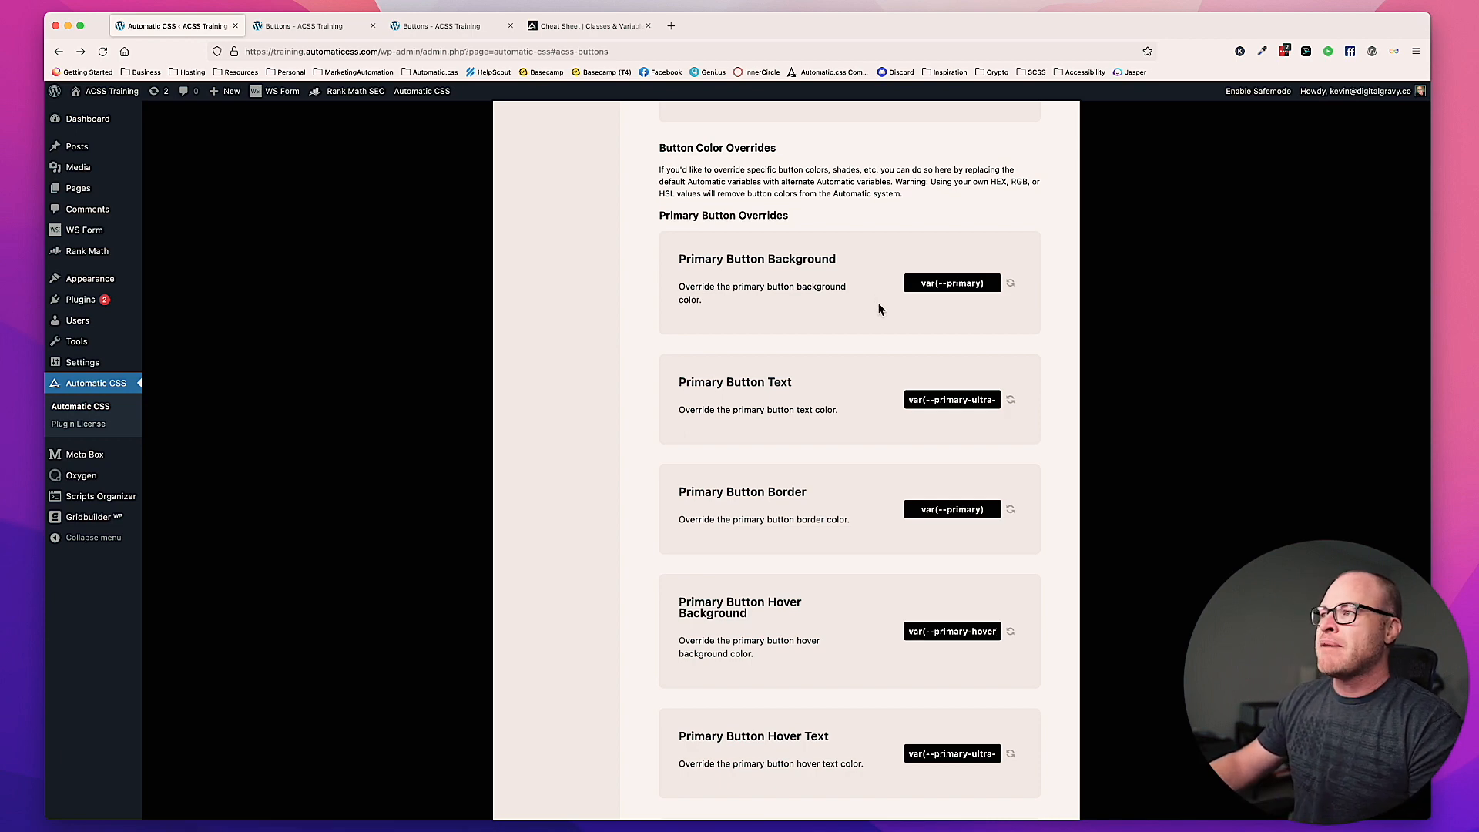
scroll(847, 281, "down", 1)
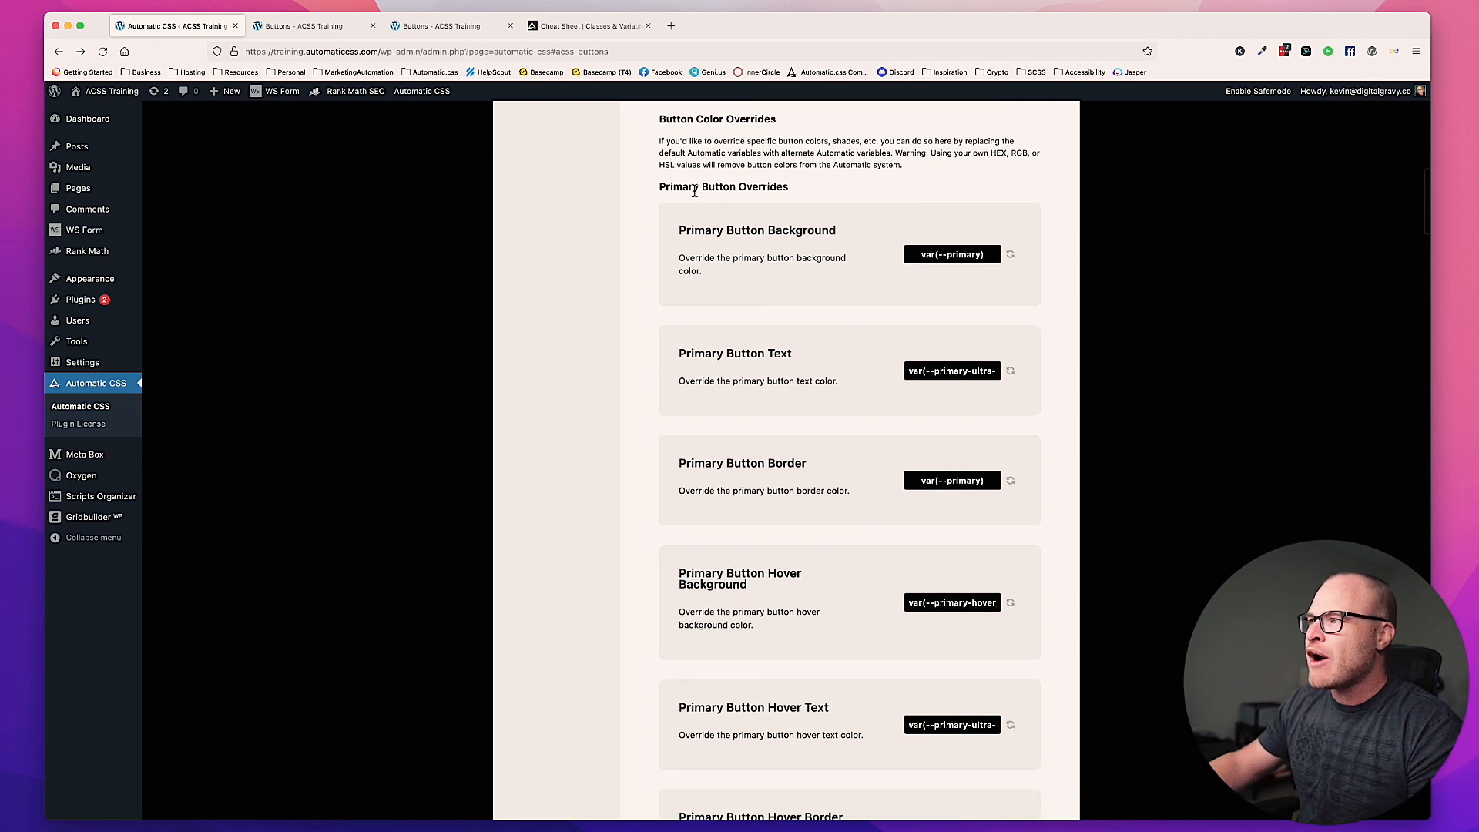
scroll(765, 300, "down", 1)
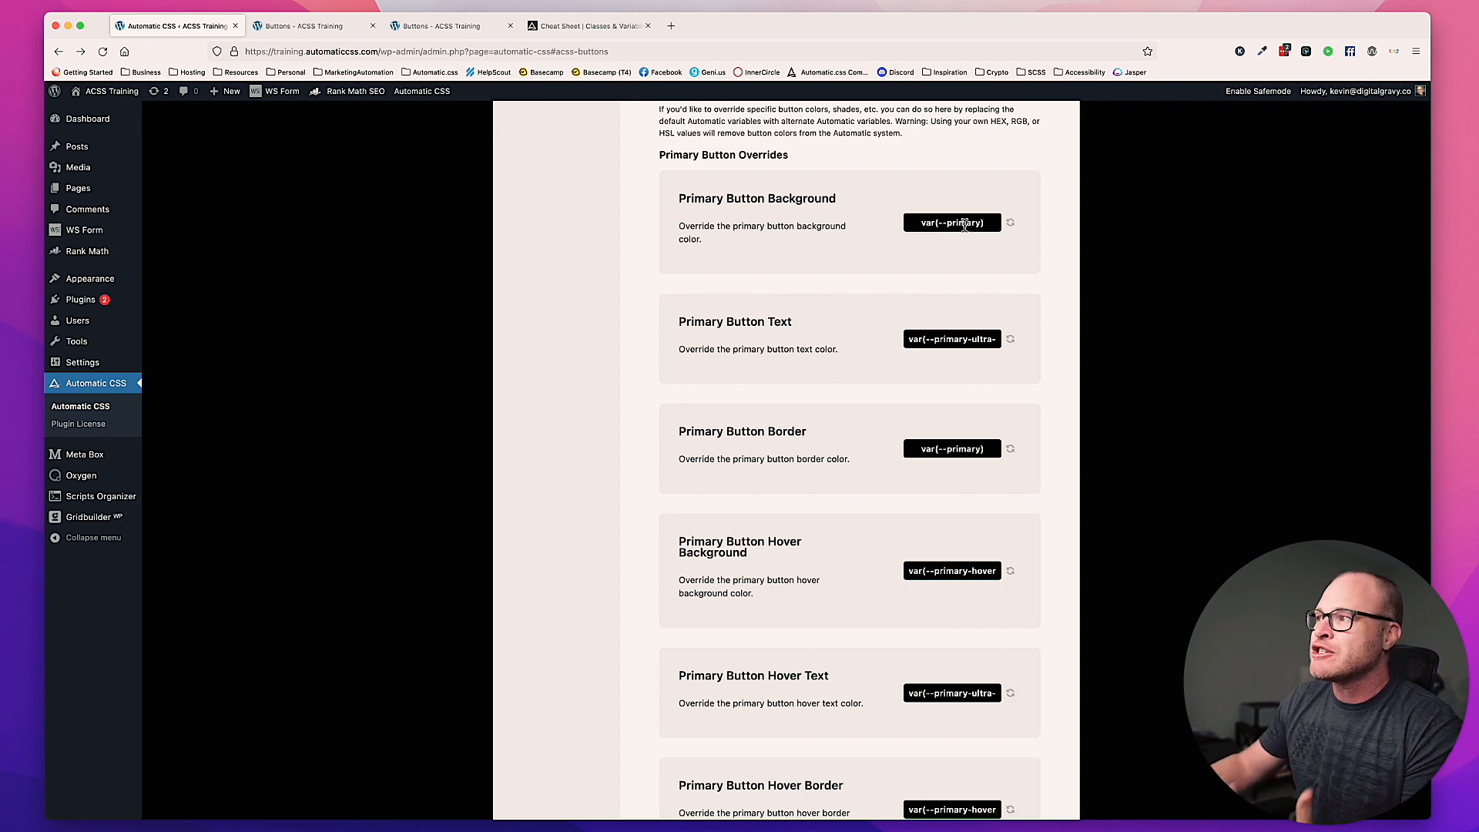
Step: Inspect the full variables assigned to the Primary Button Background and Primary Button Text overrides
triple_click(952, 224)
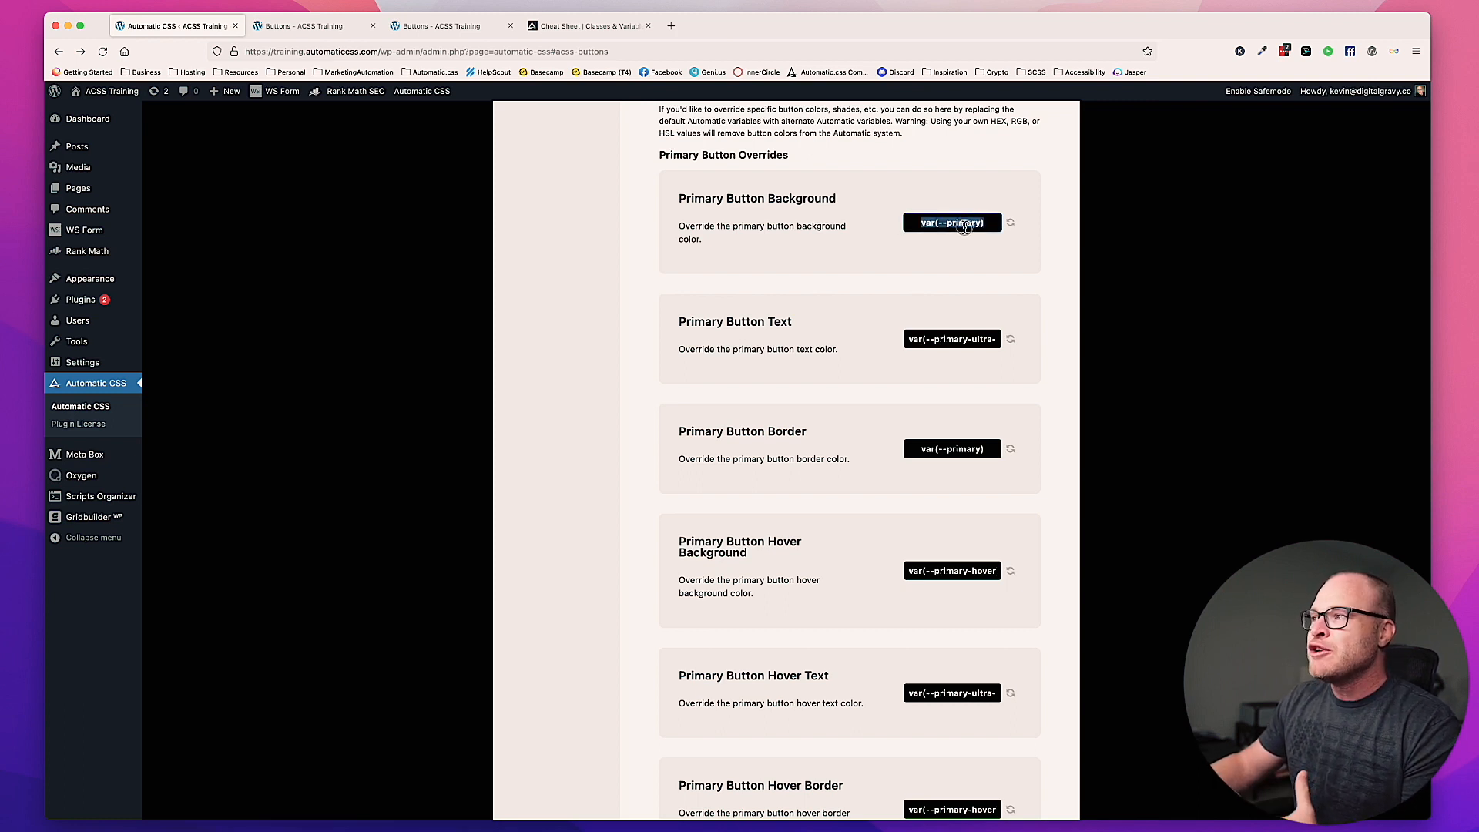
double_click(964, 223)
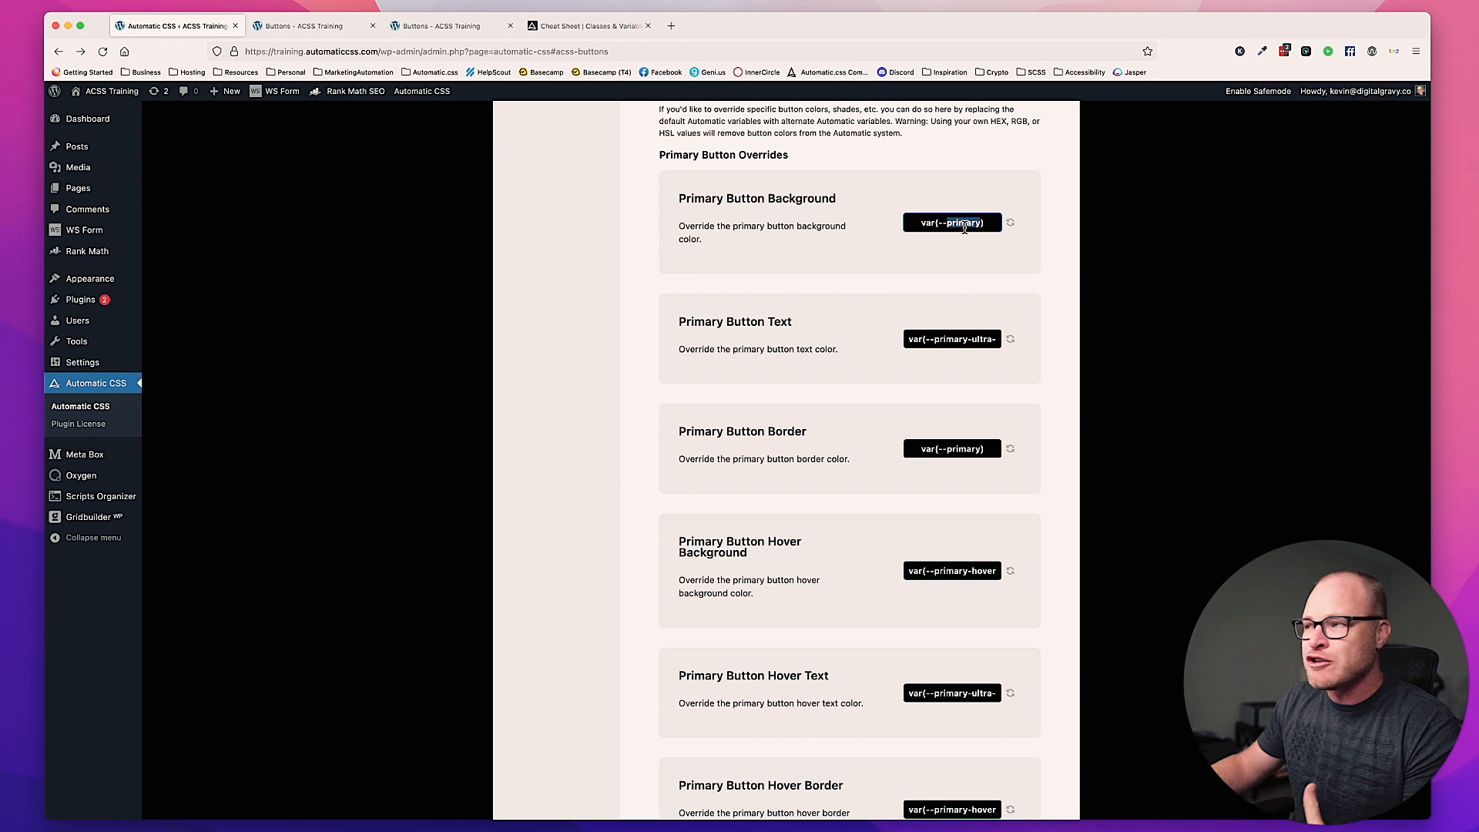
left_click(835, 227)
scroll(867, 262, "down", 1)
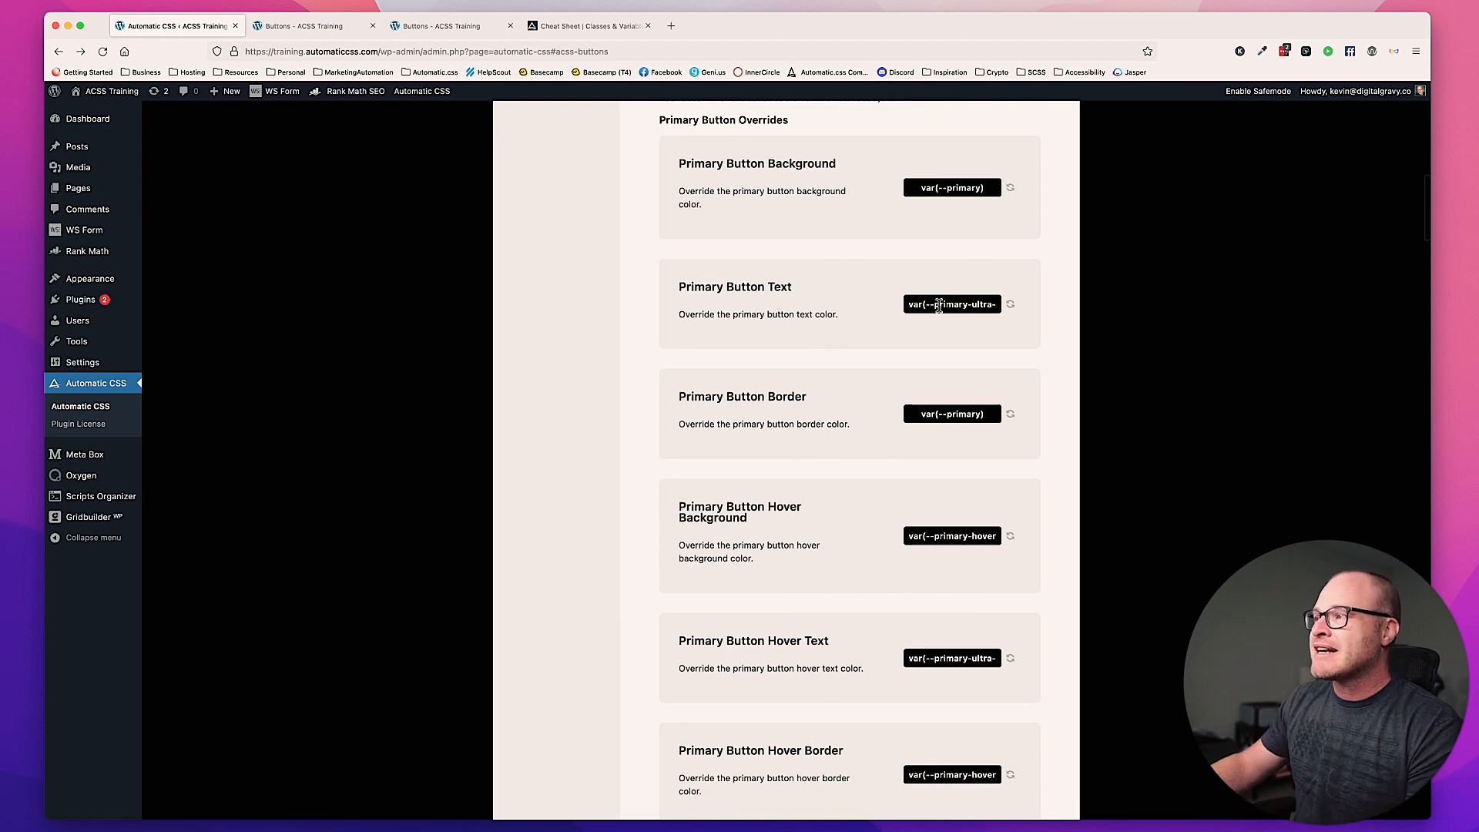
left_click_drag(939, 304, 1004, 306)
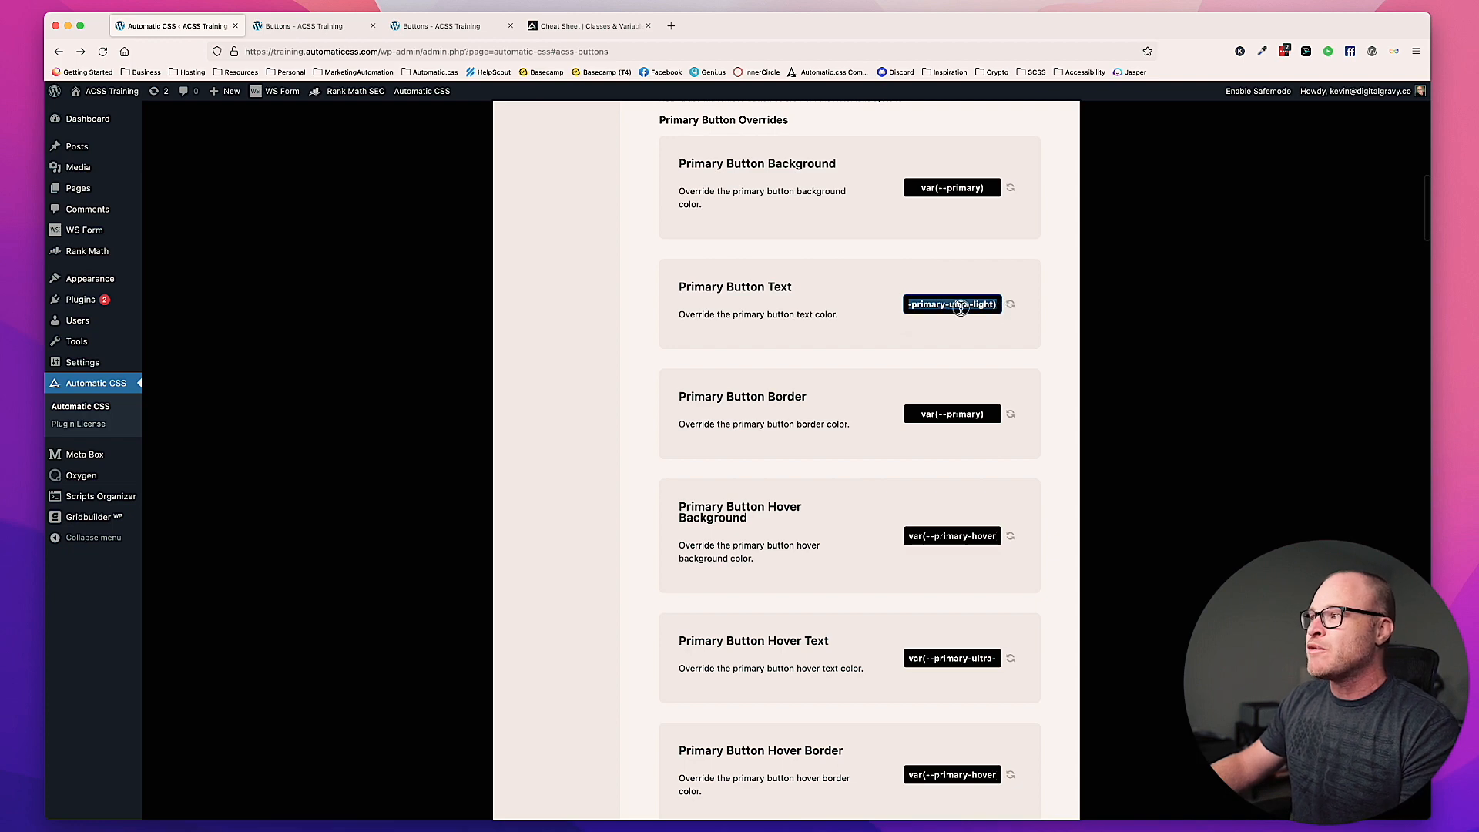
scroll(945, 309, "left", 1)
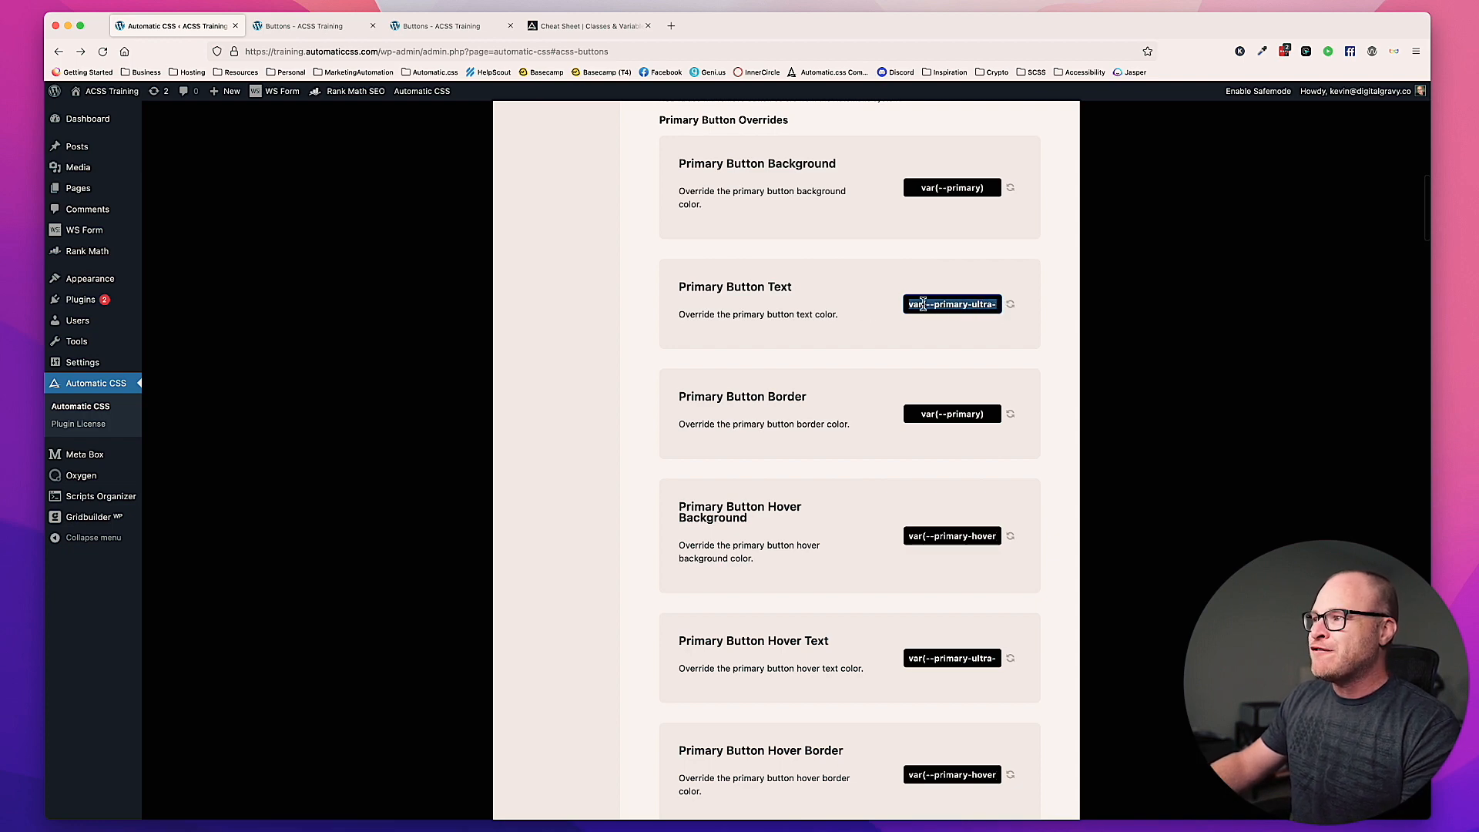
scroll(941, 304, "right", 1)
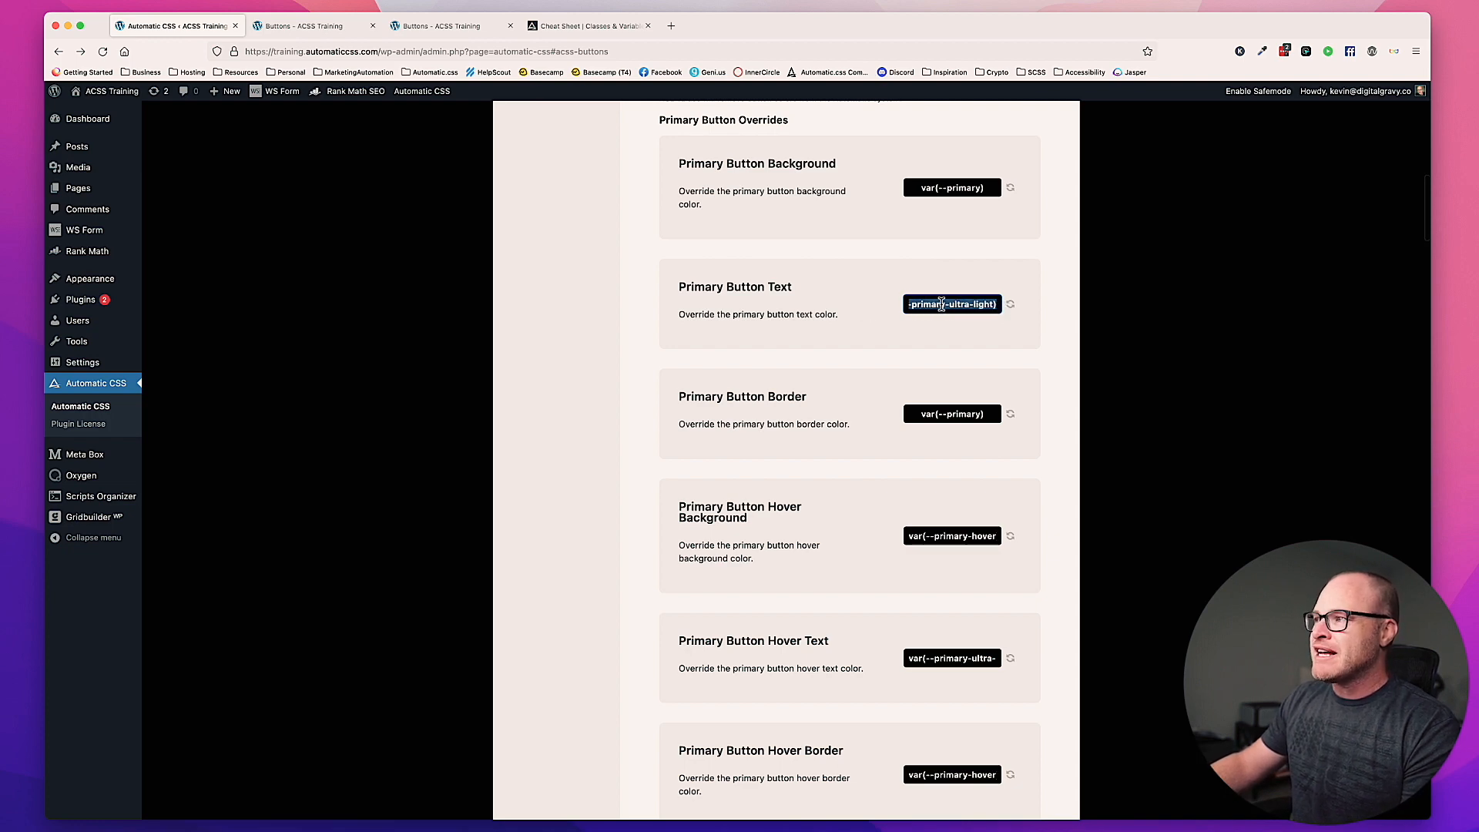
left_click(989, 305)
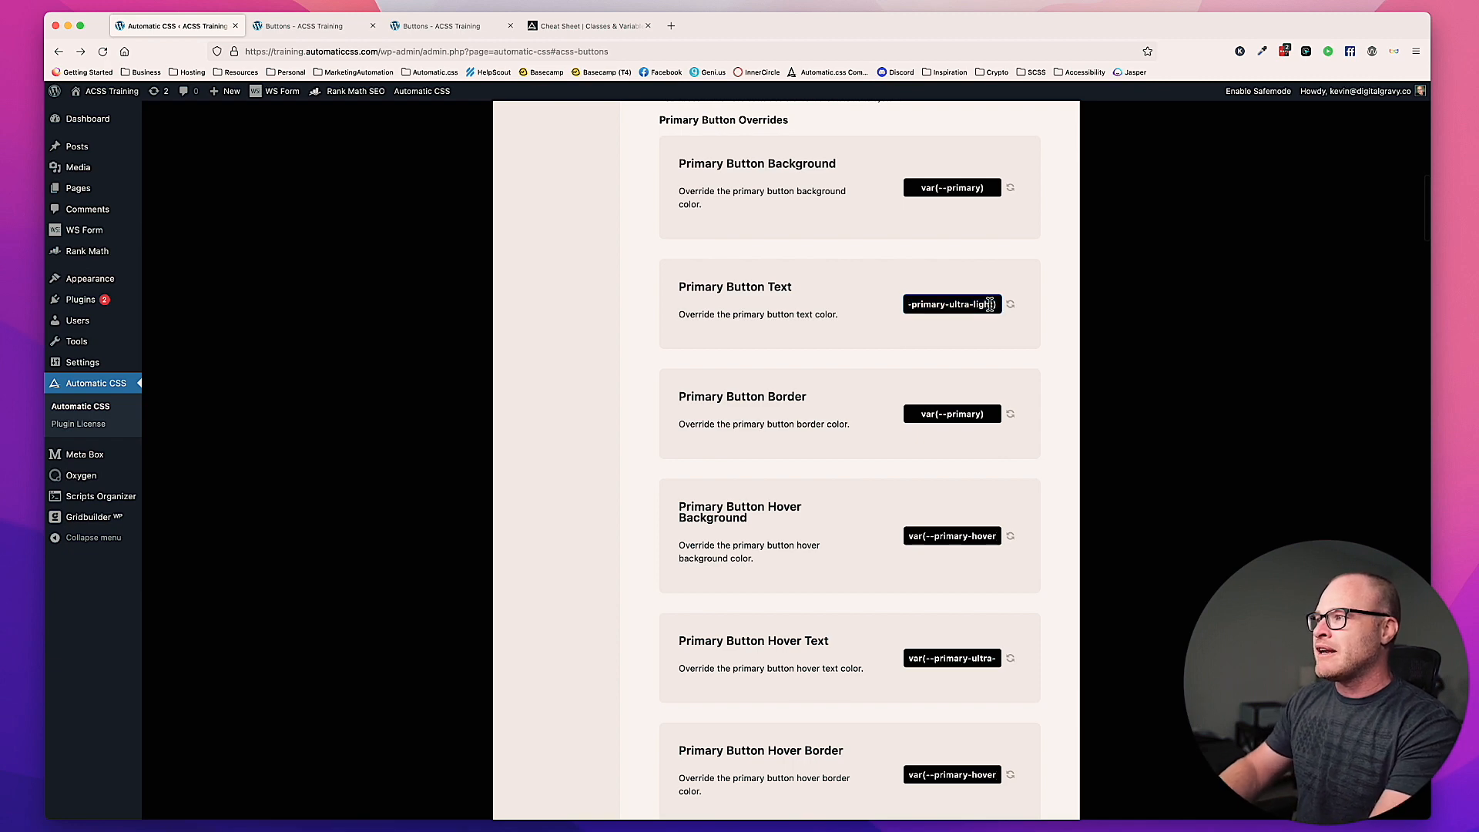
Step: Save a Primary Button Text override of #fff and reload the front-end Buttons page
triple_click(990, 304)
type("#fff")
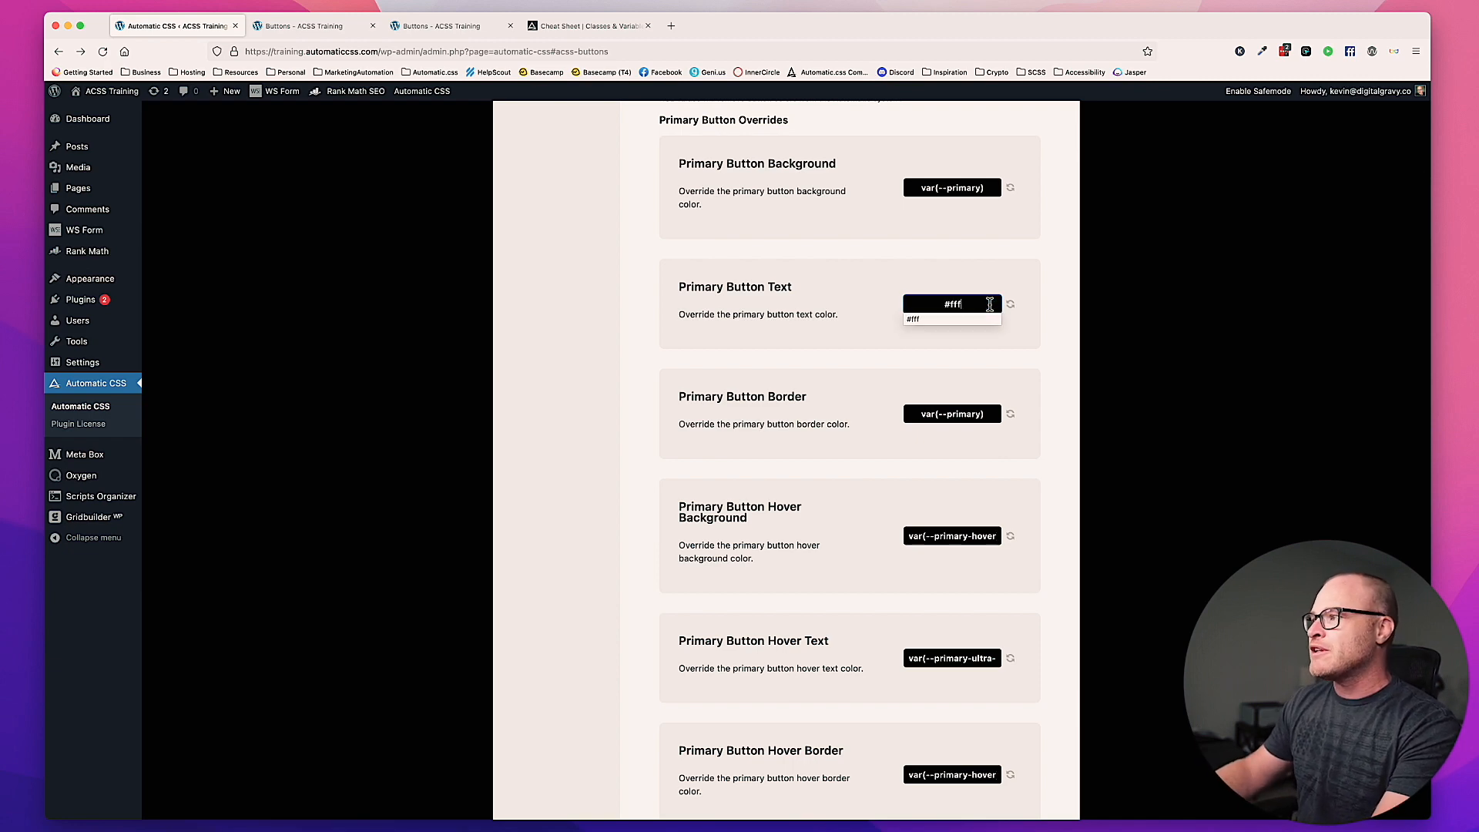
left_click(1028, 278)
scroll(1028, 279, "up", 10)
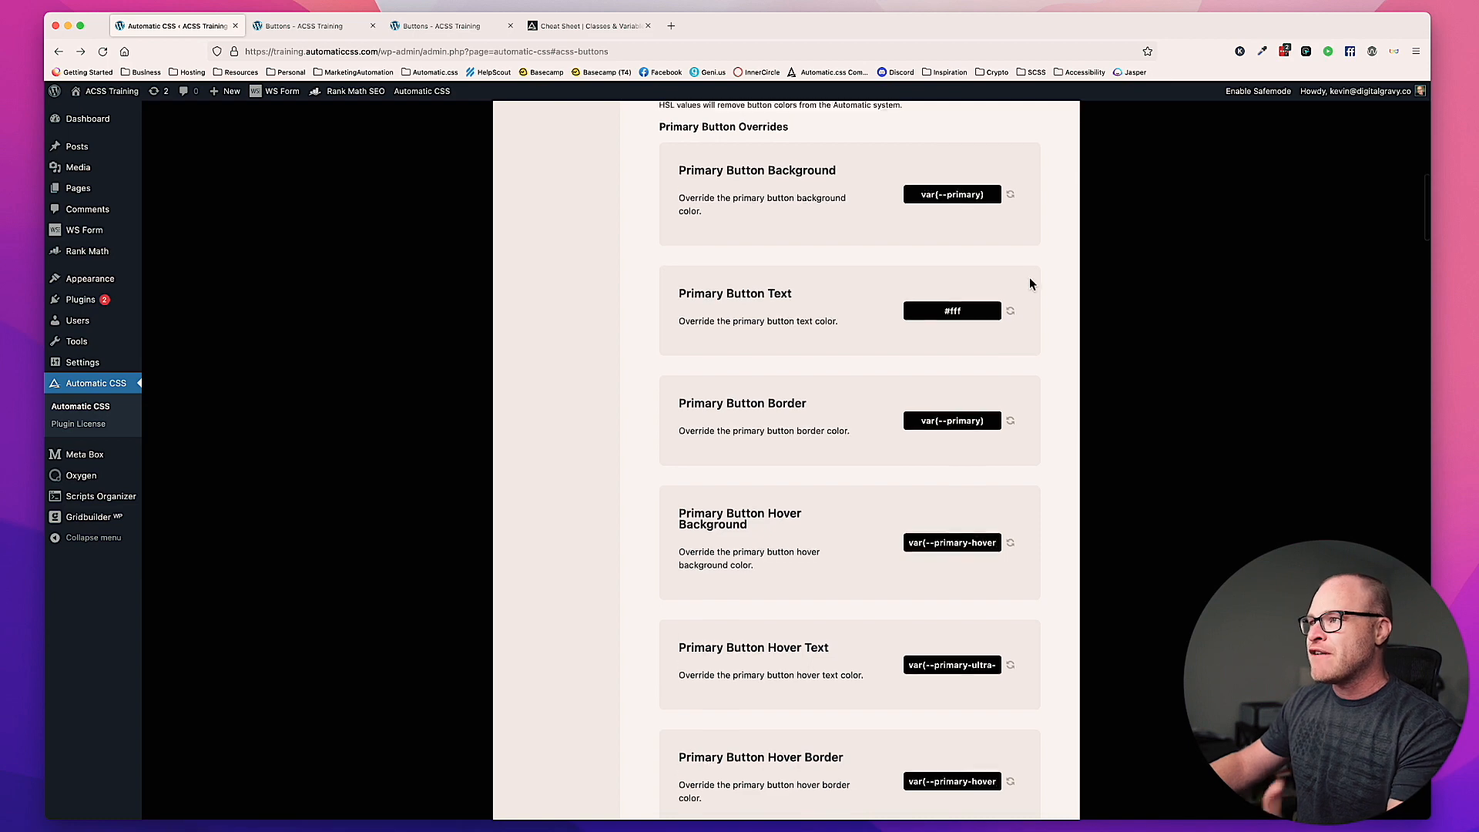
scroll(1018, 296, "up", 6)
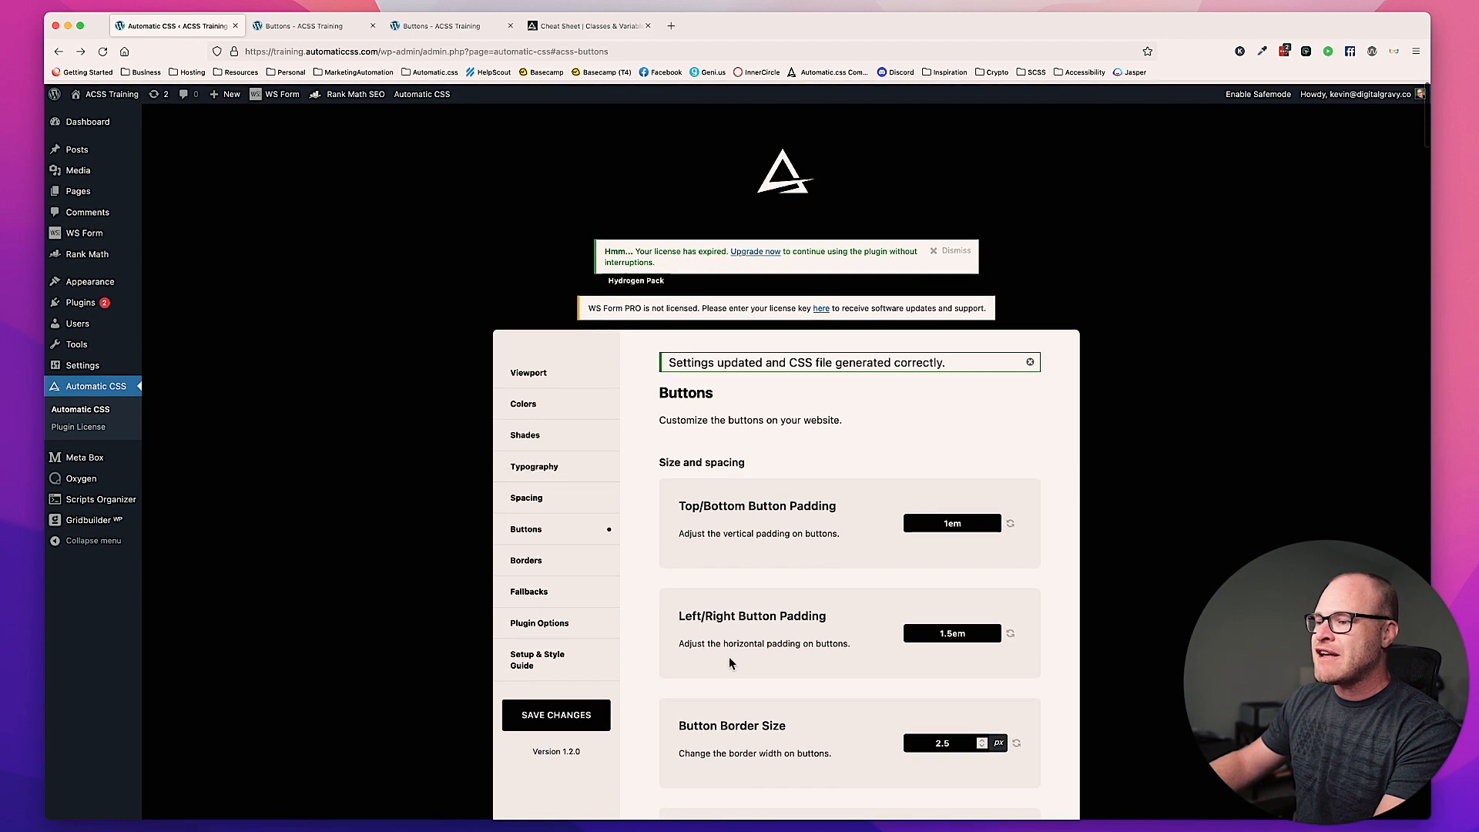
left_click(552, 717)
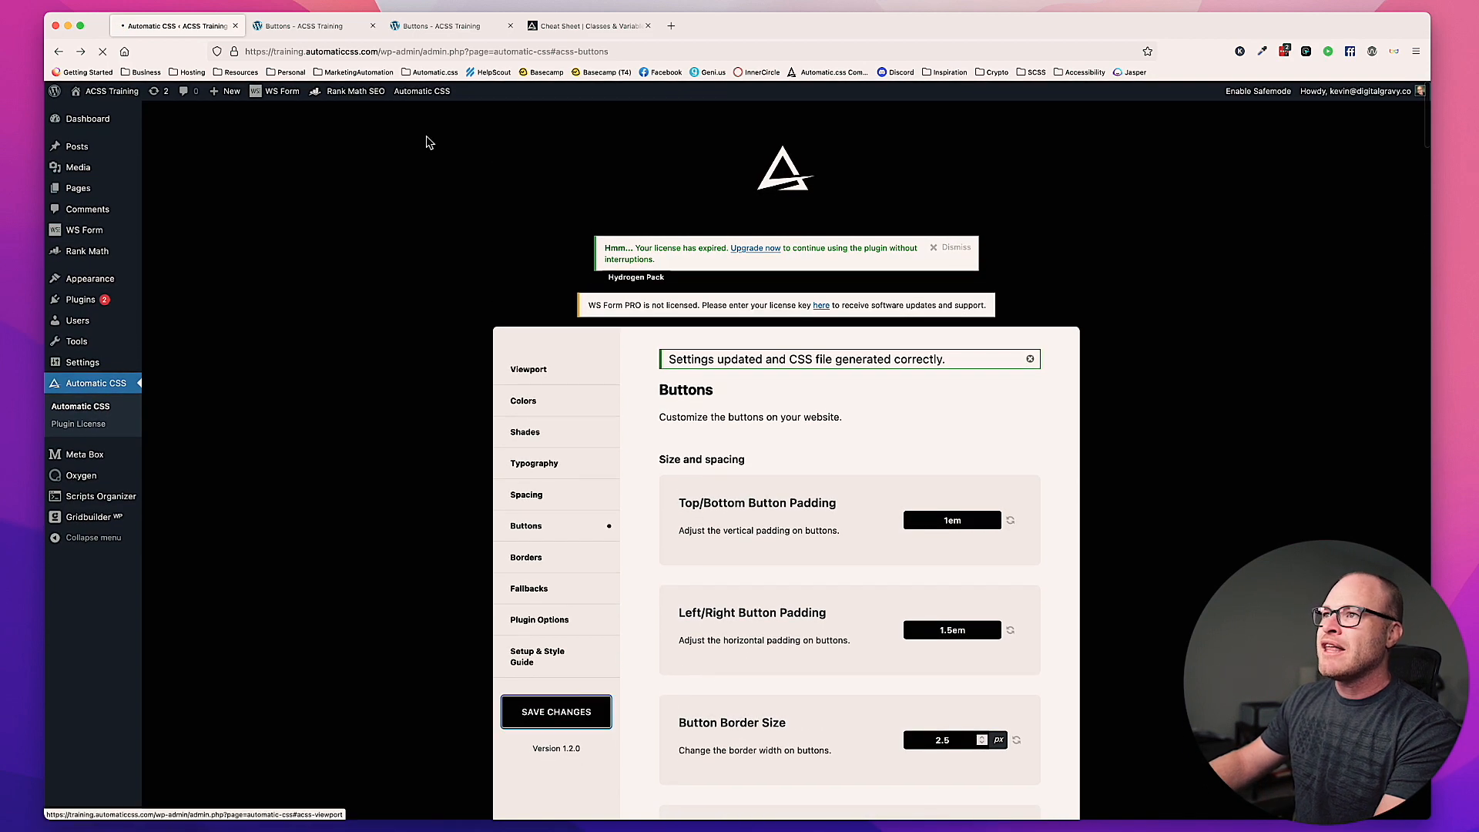
left_click(452, 28)
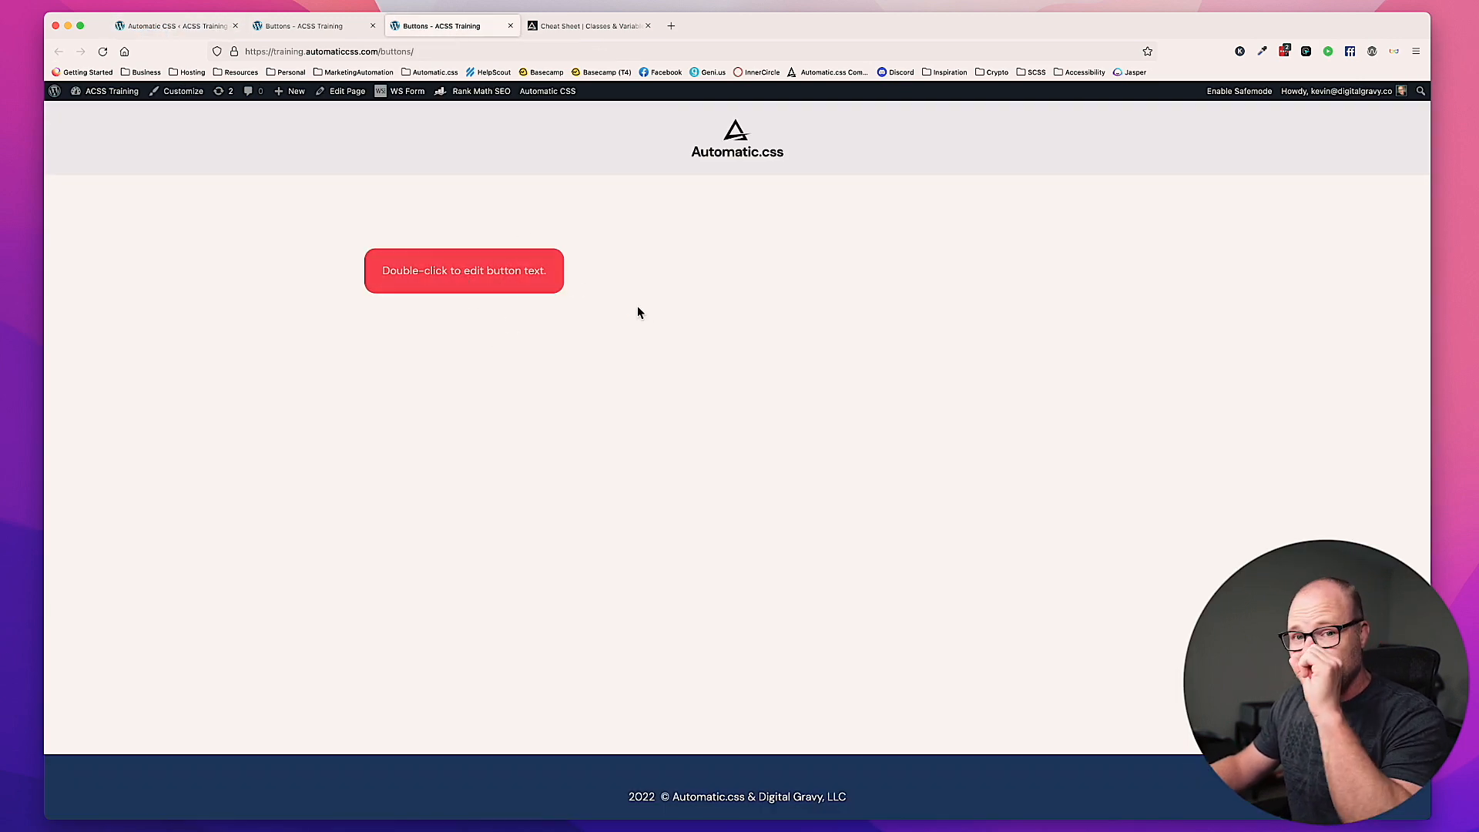
key("super+r")
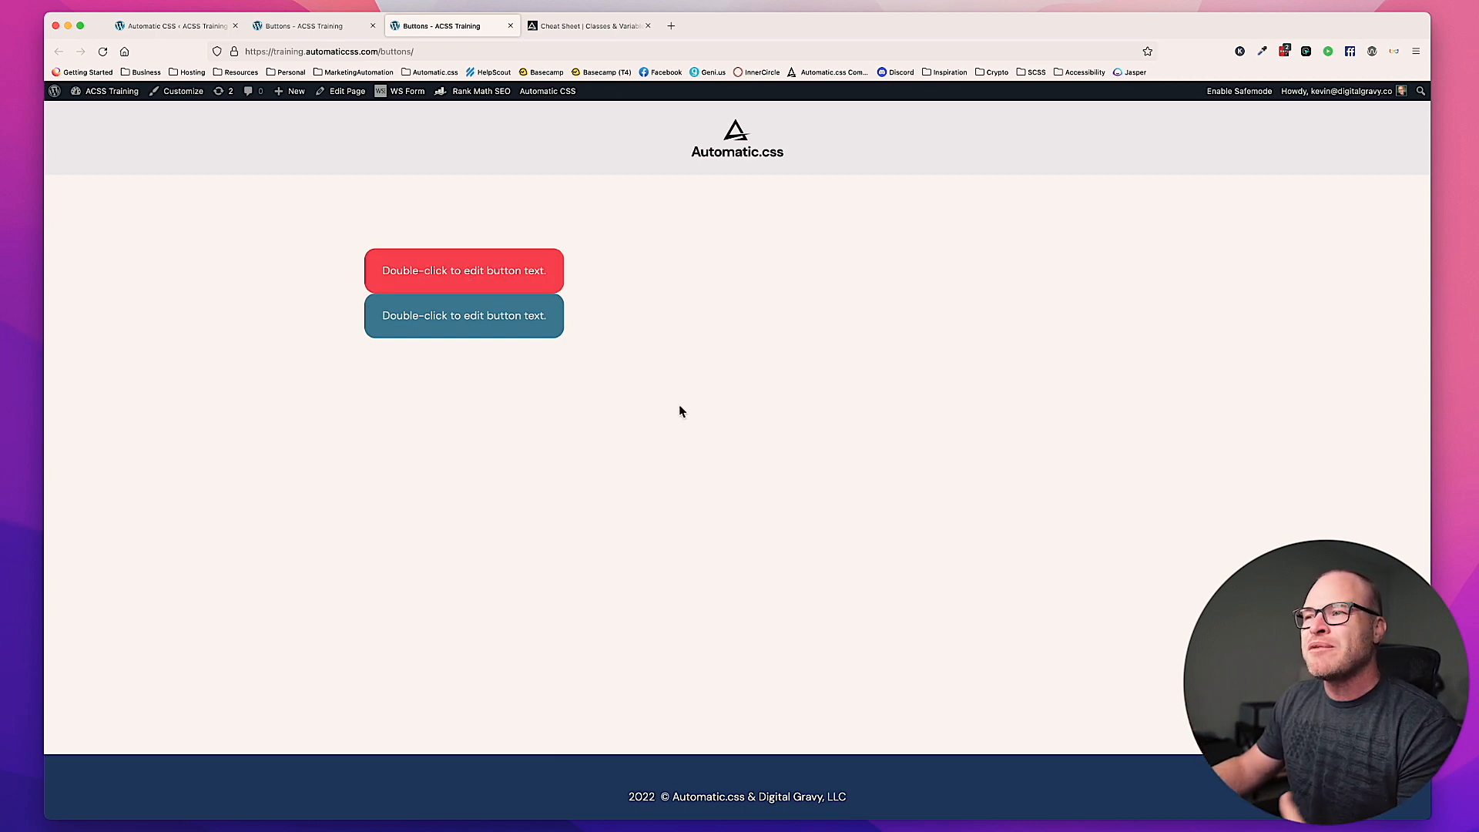
Step: Return to the plugin's Buttons settings and reset the Primary Button Text override to its default variable
left_click(180, 26)
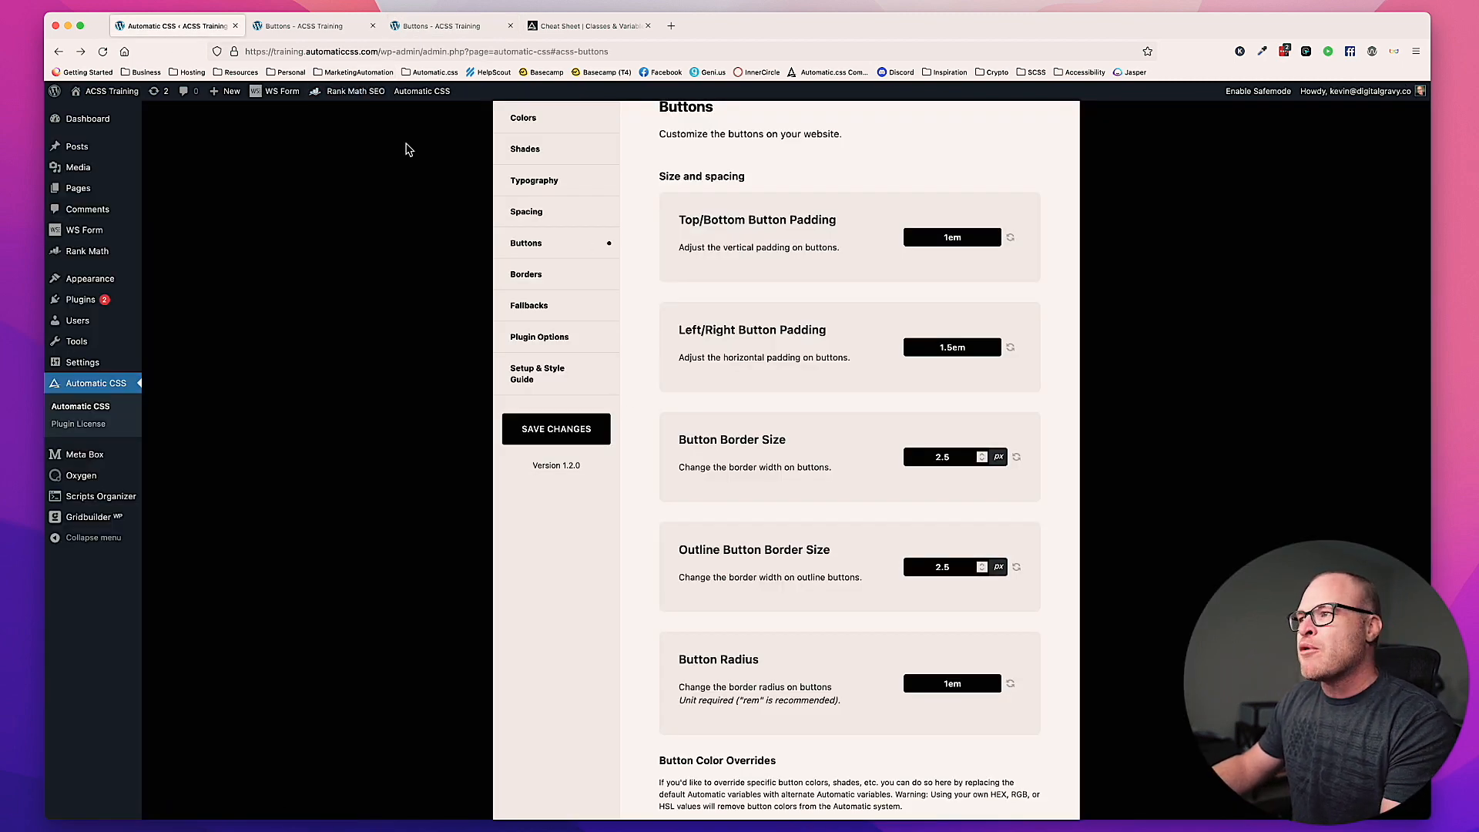
scroll(587, 321, "down", 8)
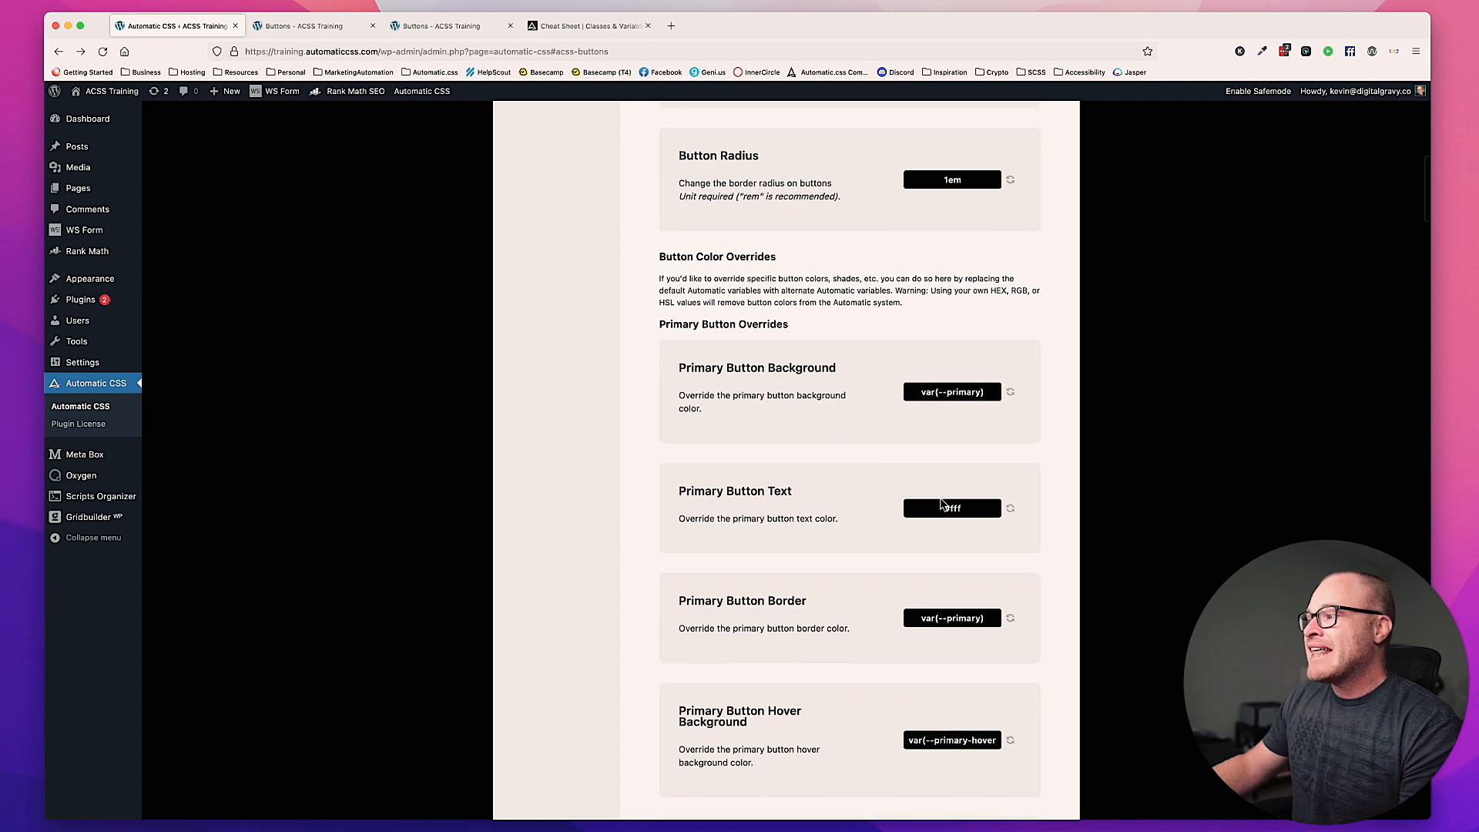
left_click(983, 508)
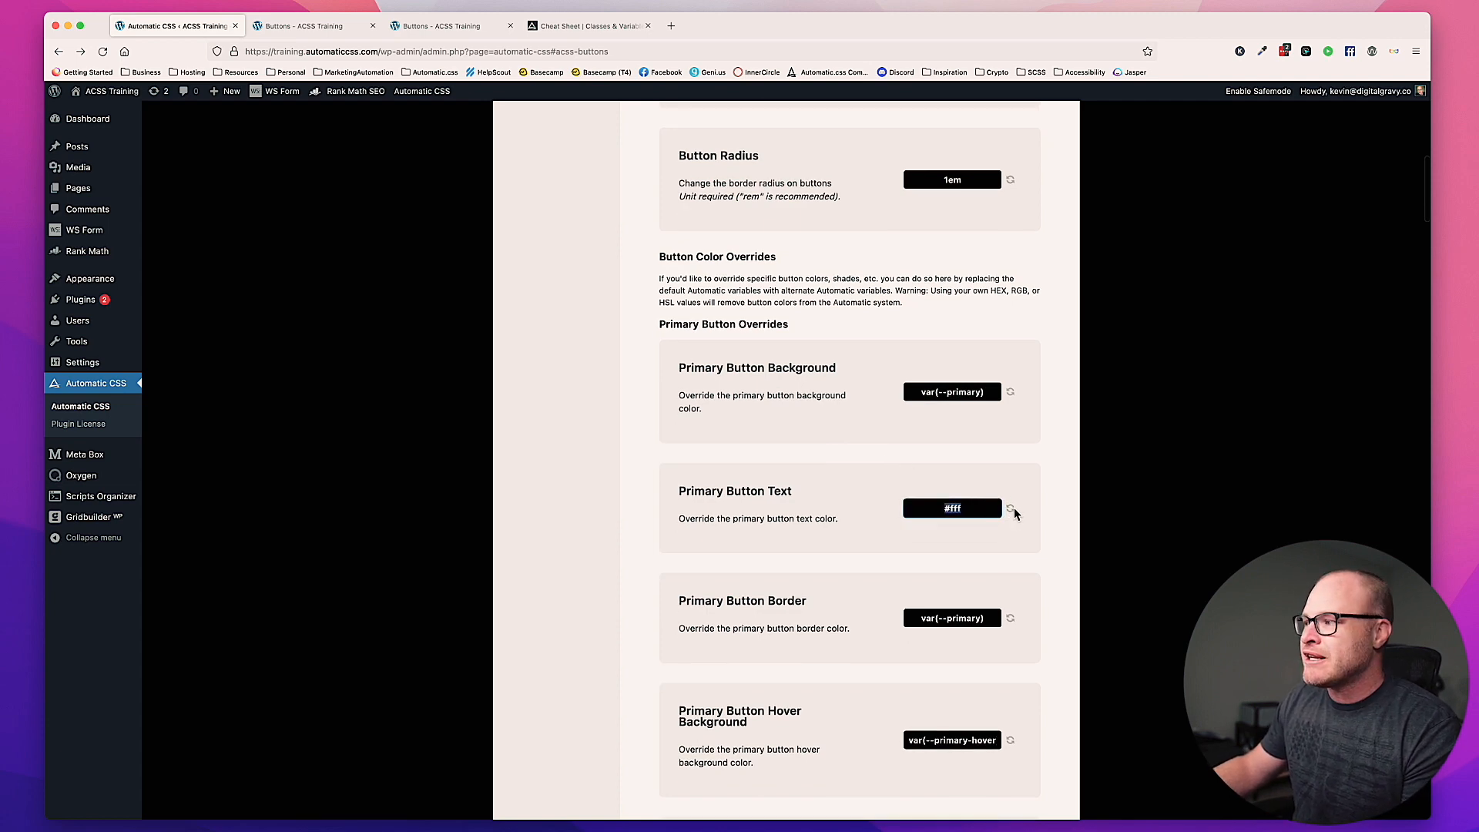
left_click(1012, 508)
left_click(826, 471)
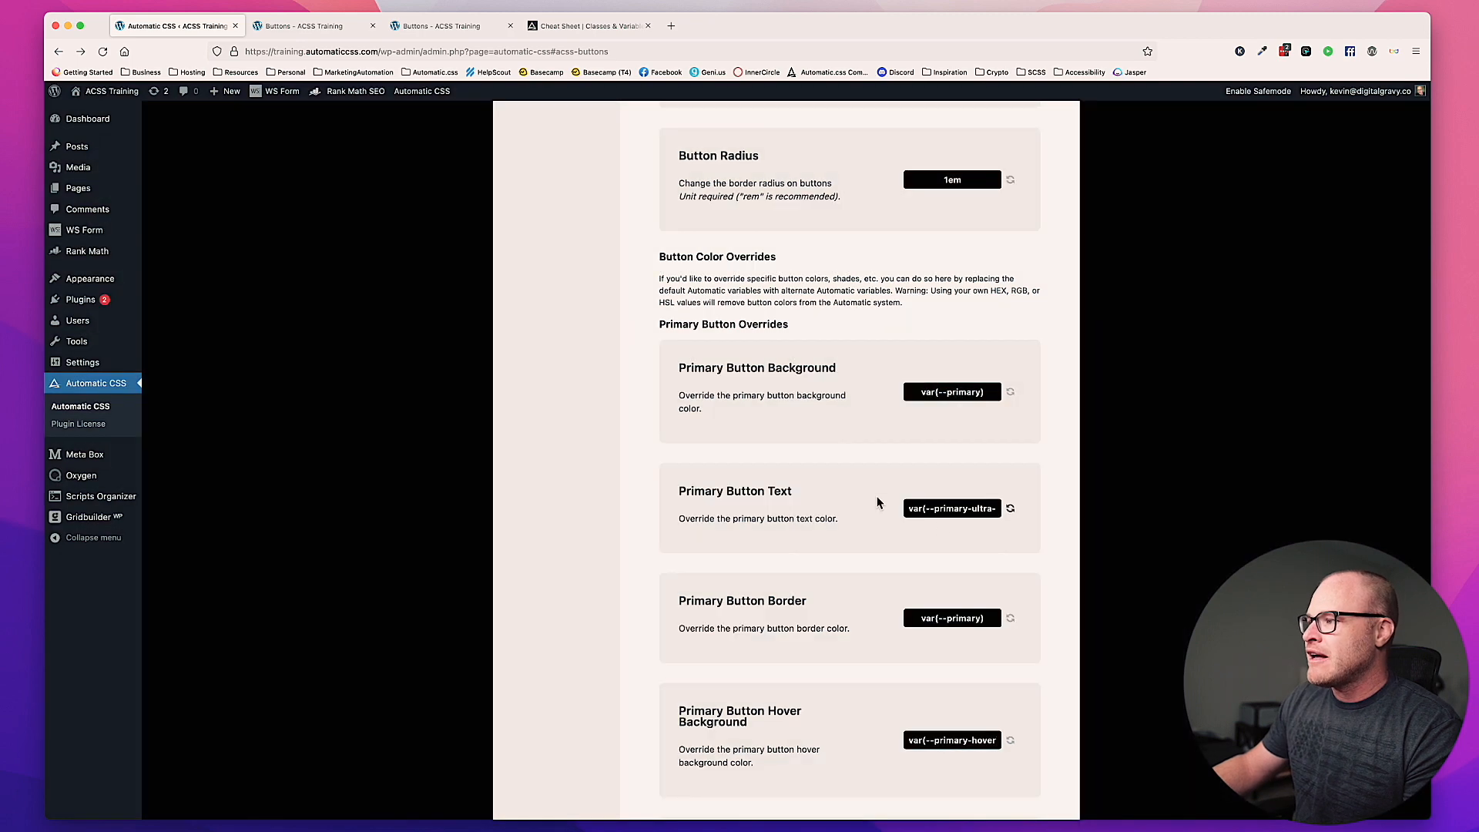
Step: Check the two buttons in the builder, comparing them with the primary button overrides in the plugin settings
scroll(972, 589, "down", 5)
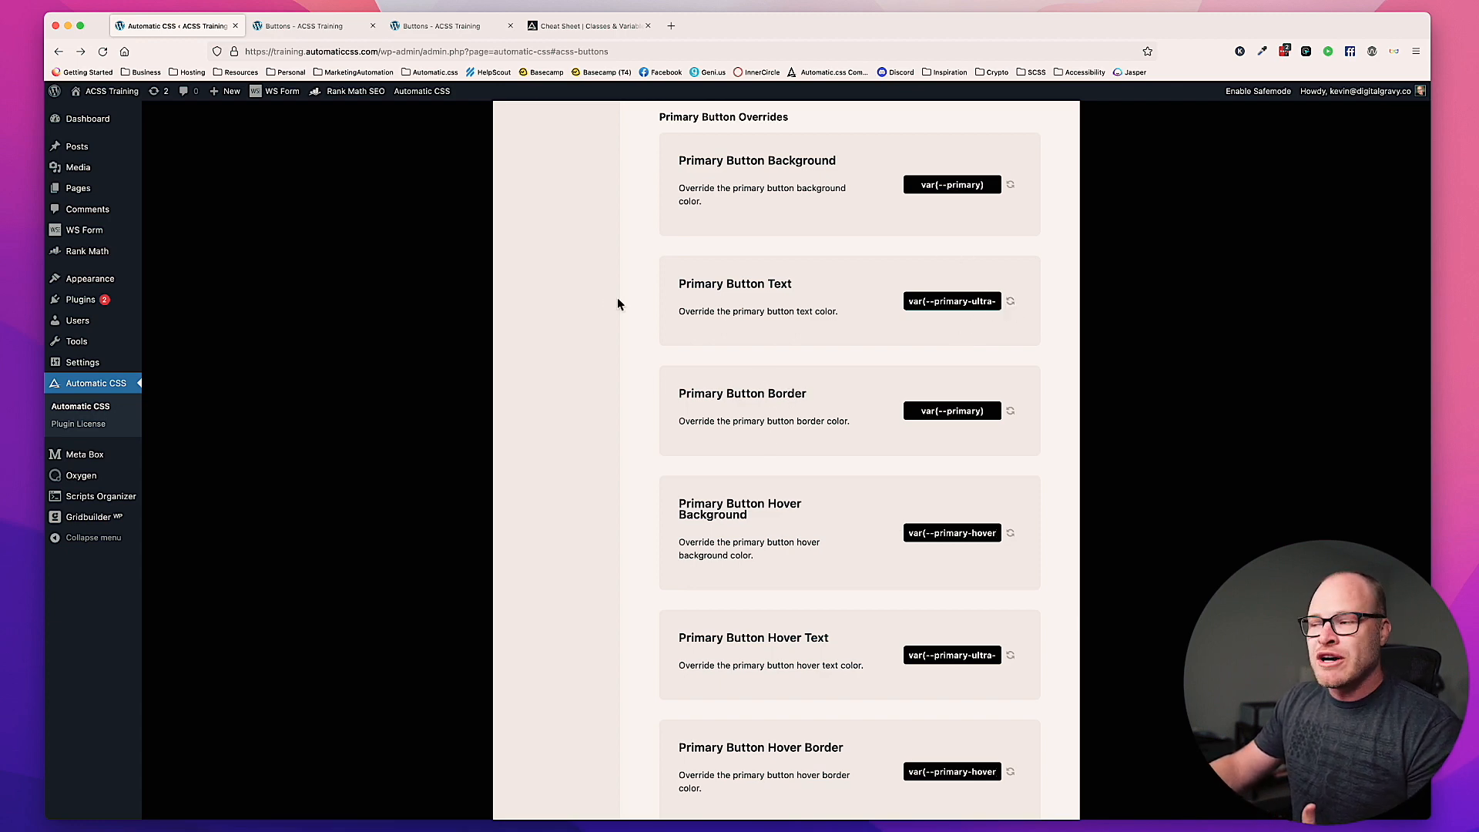
scroll(978, 416, "down", 2)
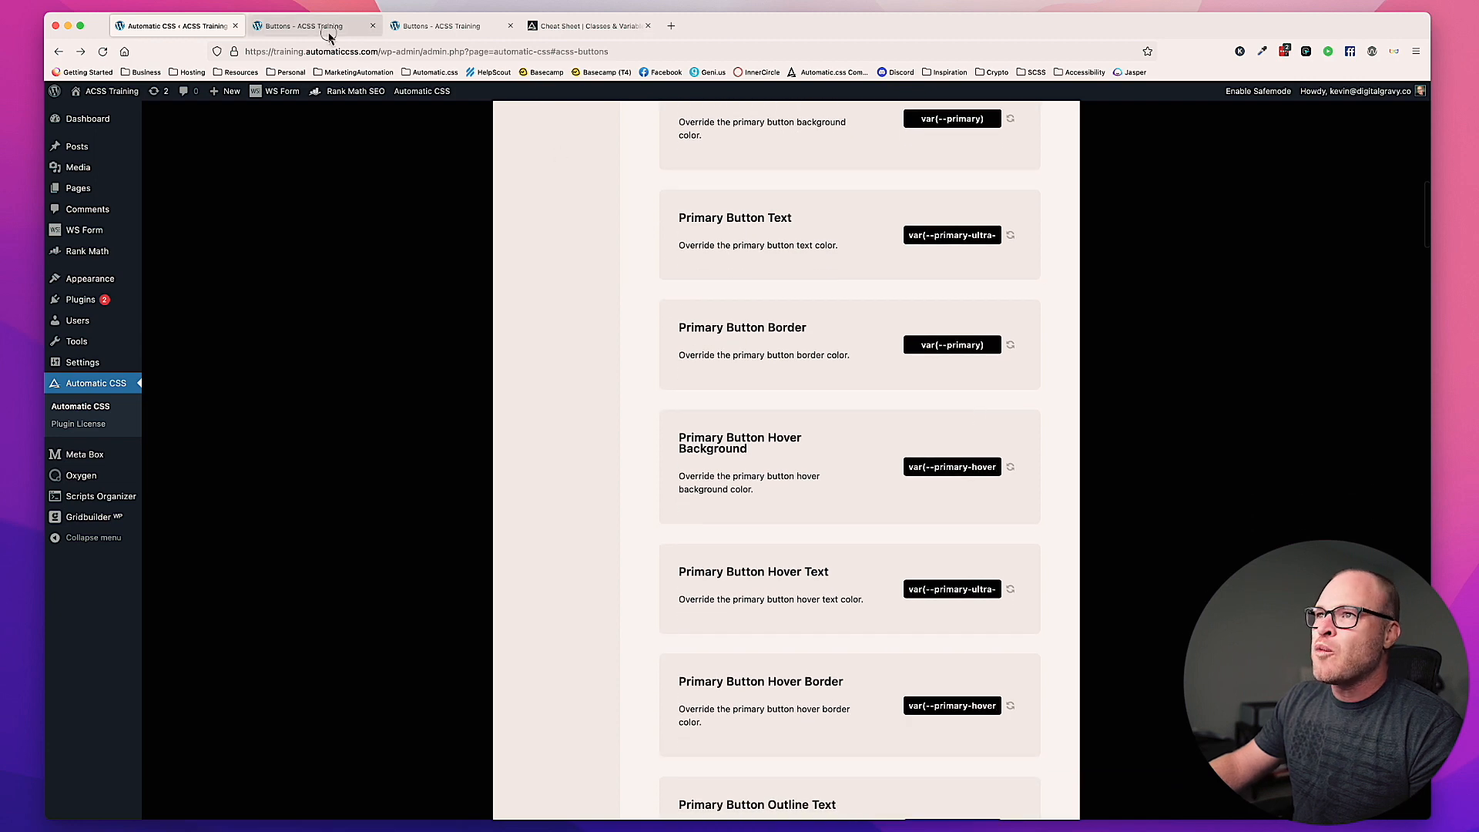
left_click(319, 25)
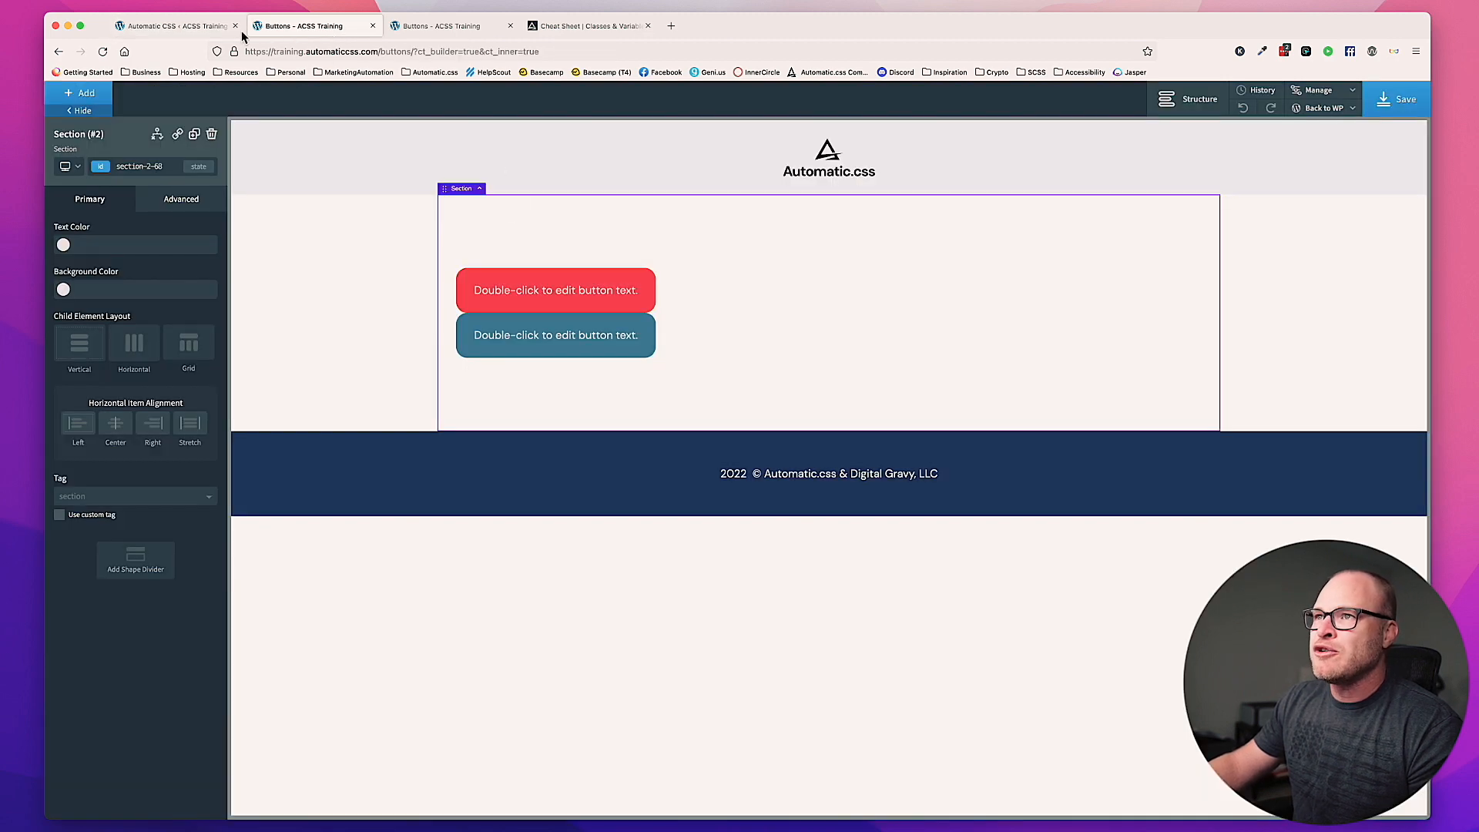
left_click(204, 31)
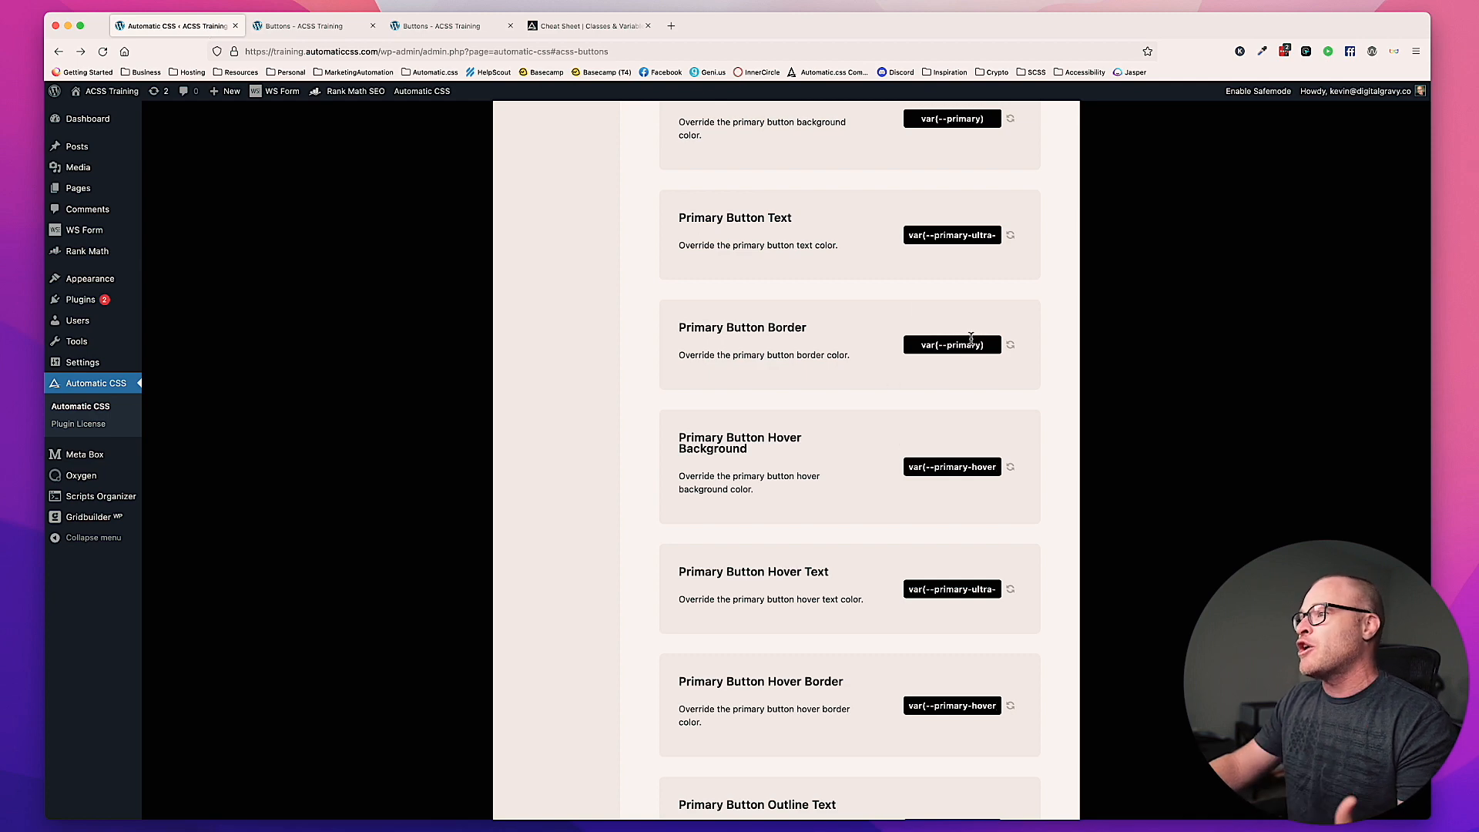
Step: Save a Primary Button Border override of #fff and reload the front-end Buttons page
left_click(970, 339)
type("#dfd")
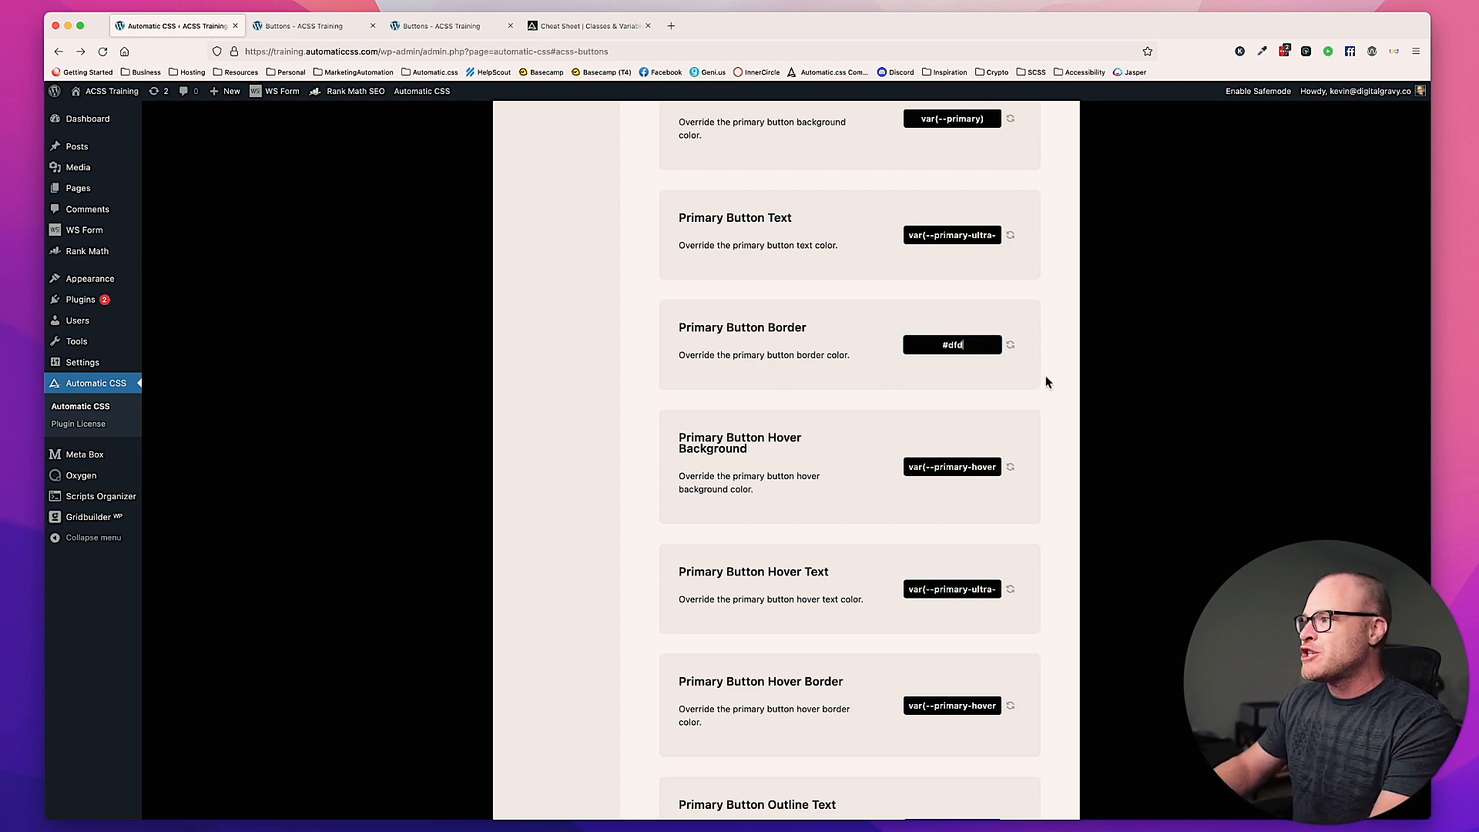
type("fff")
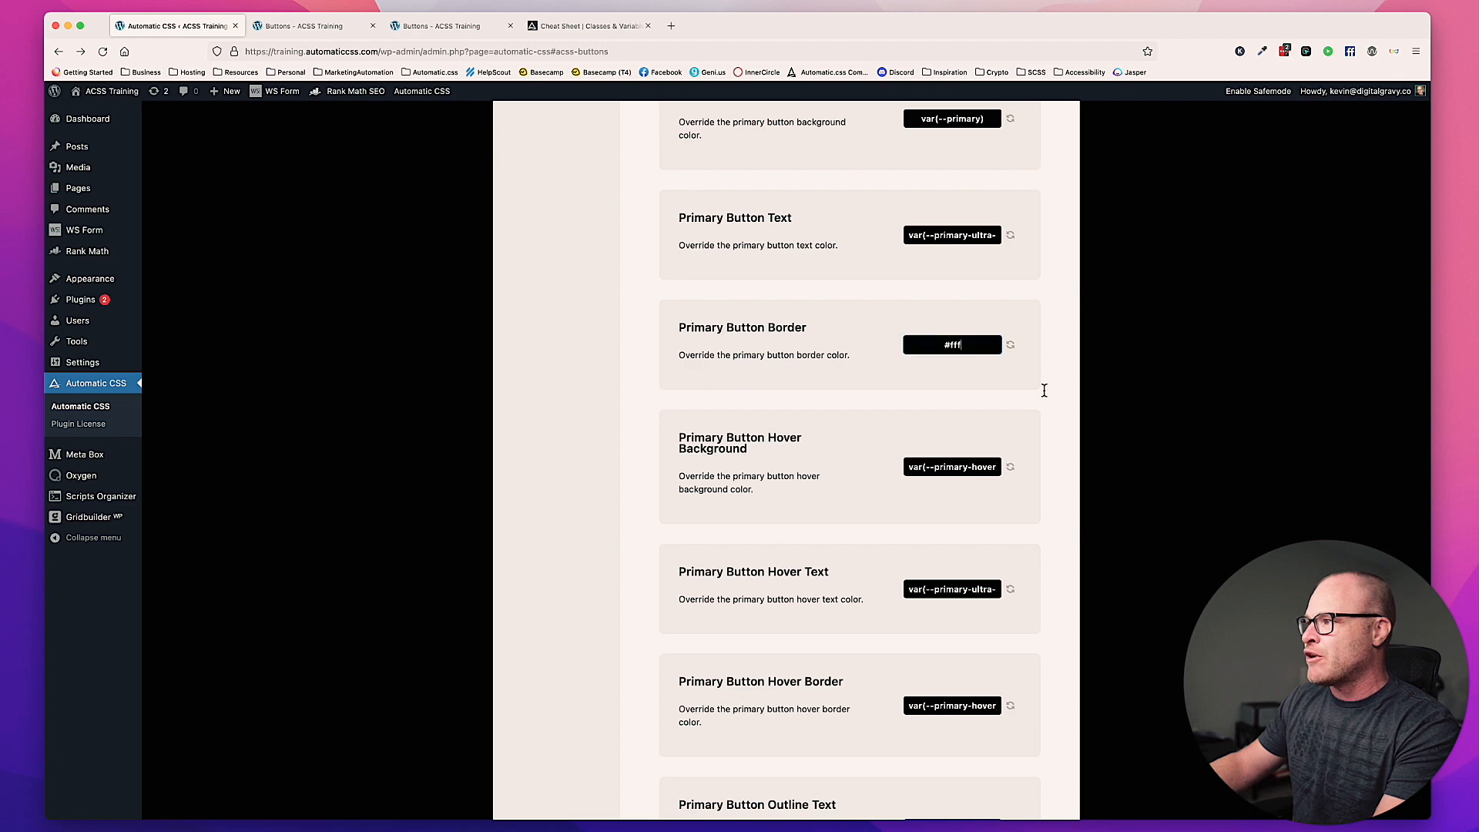
scroll(824, 321, "up", 10)
left_click(574, 307)
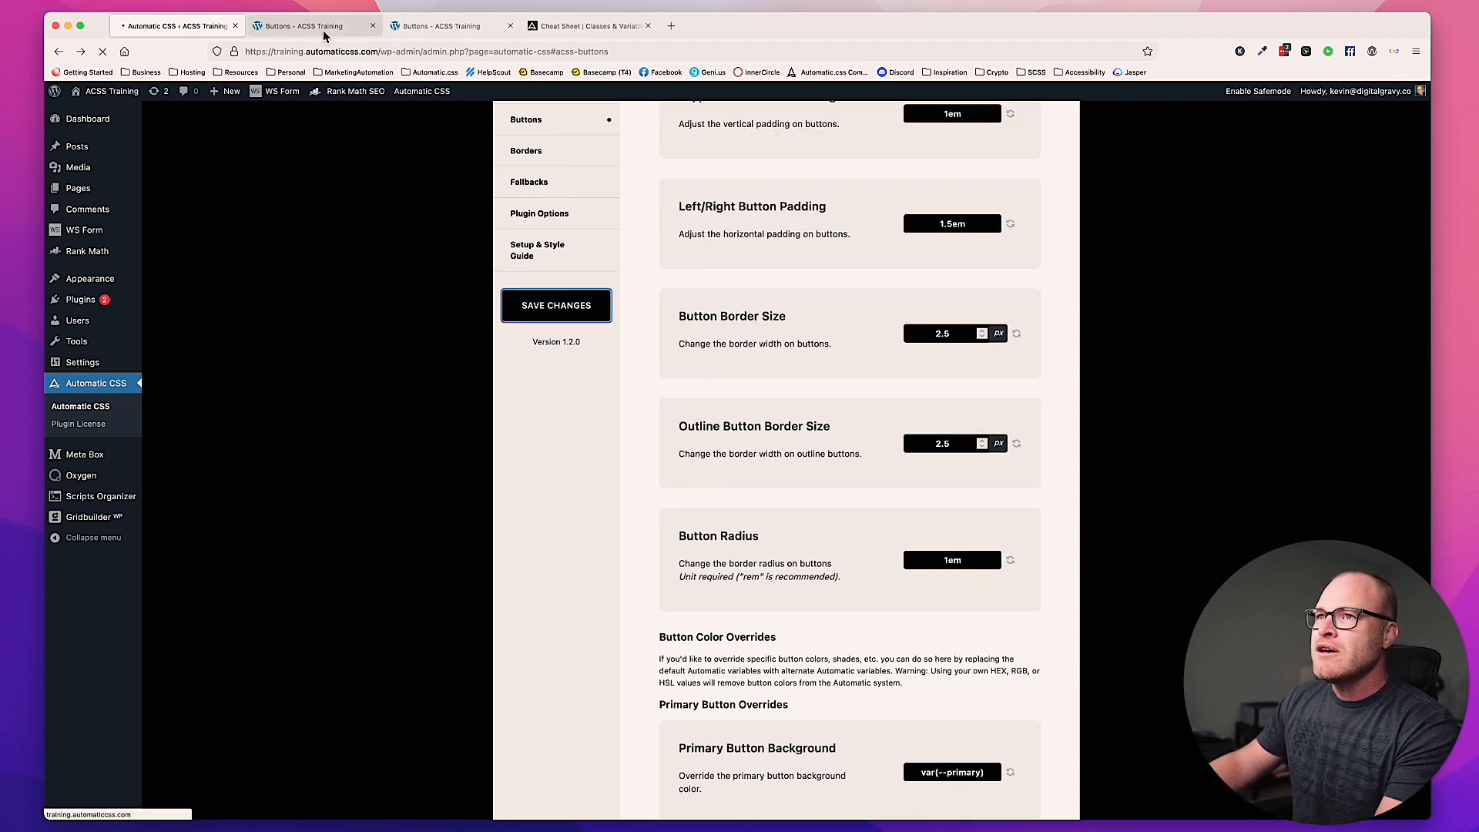
left_click(431, 27)
key("super+r")
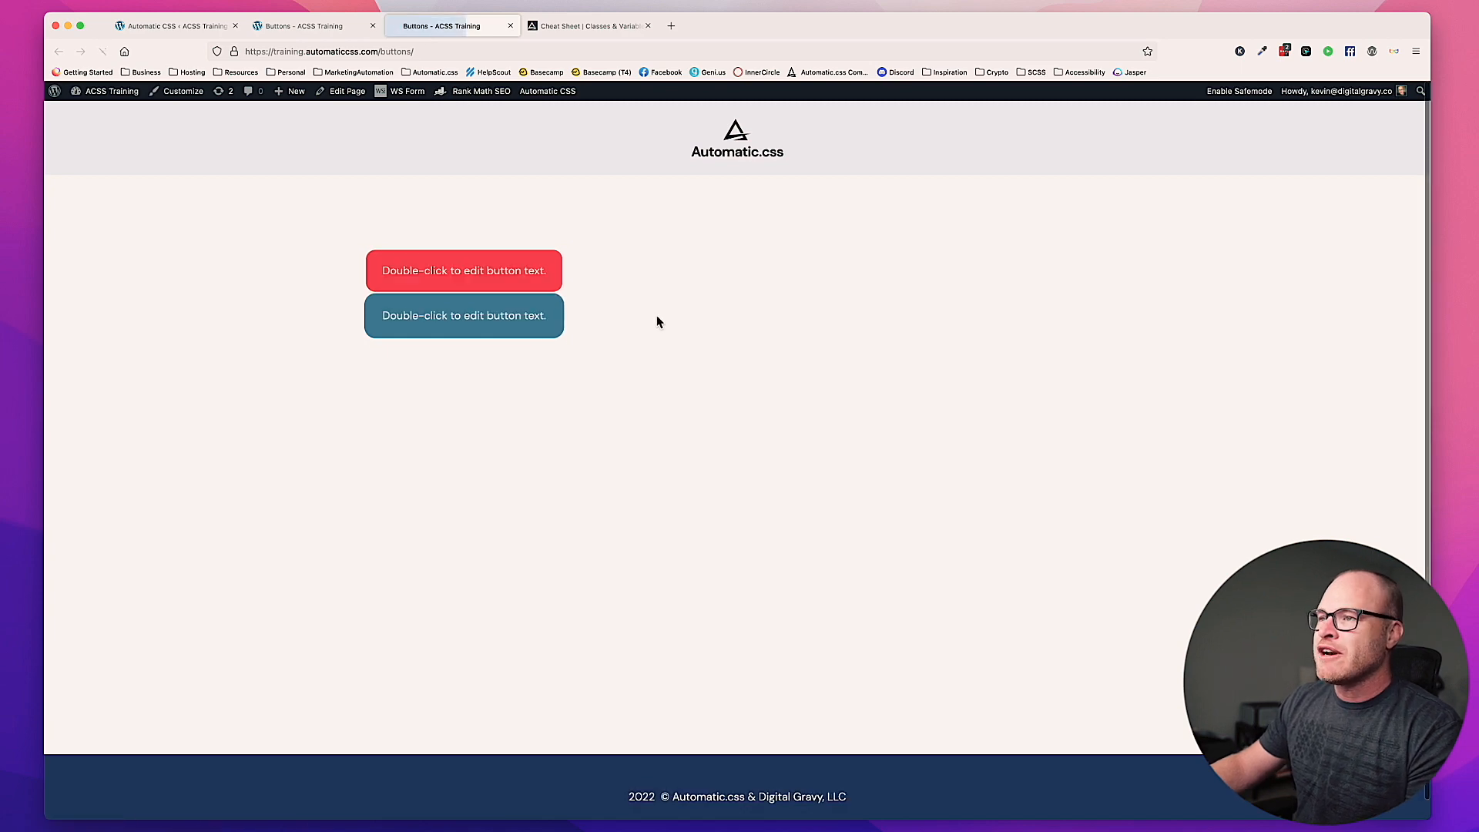
Step: Set the Primary Button Border override to #000 in the plugin's Buttons settings and save the changes
left_click(174, 30)
scroll(968, 553, "down", 10)
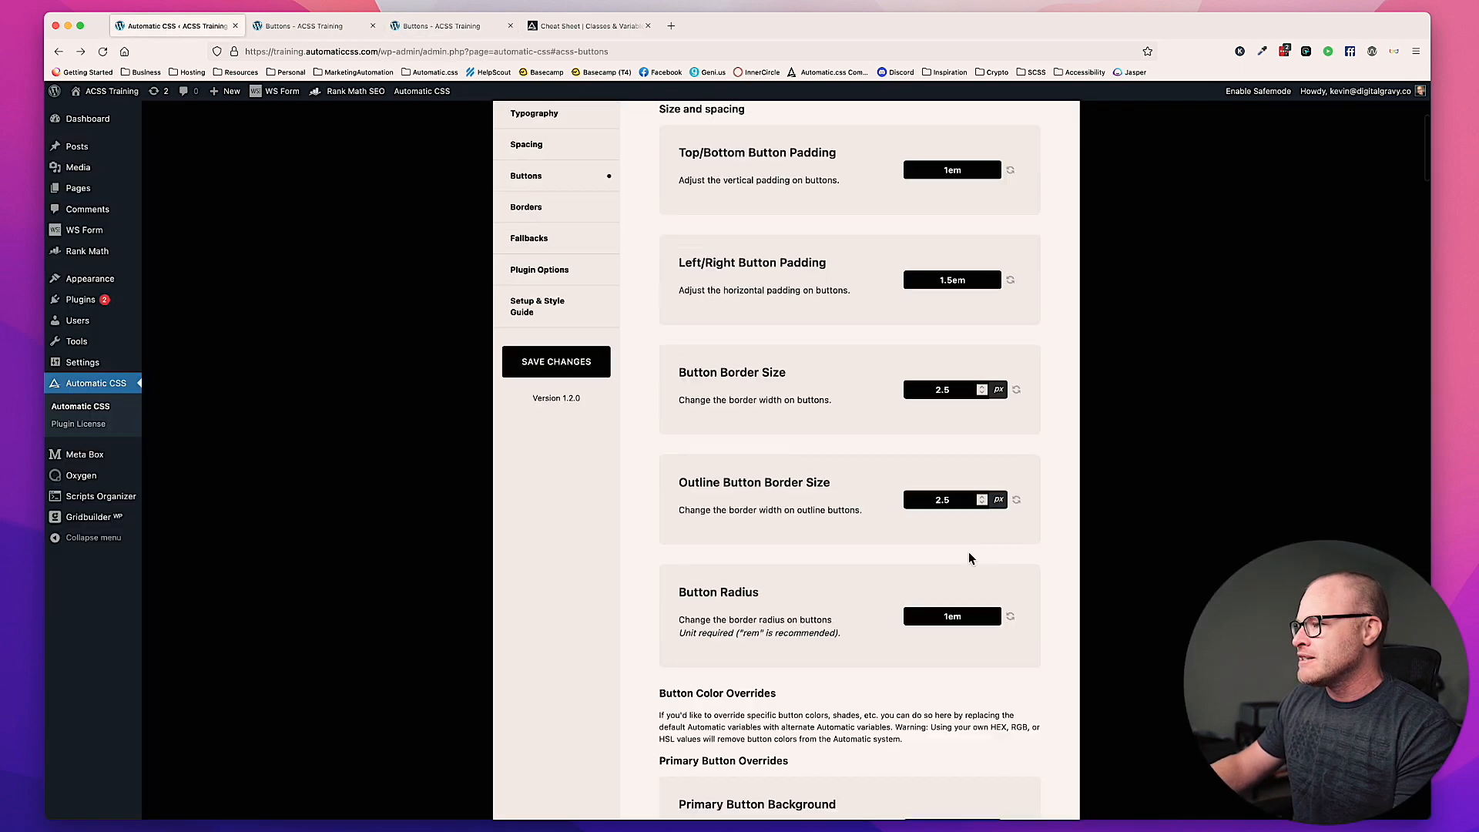
triple_click(958, 496)
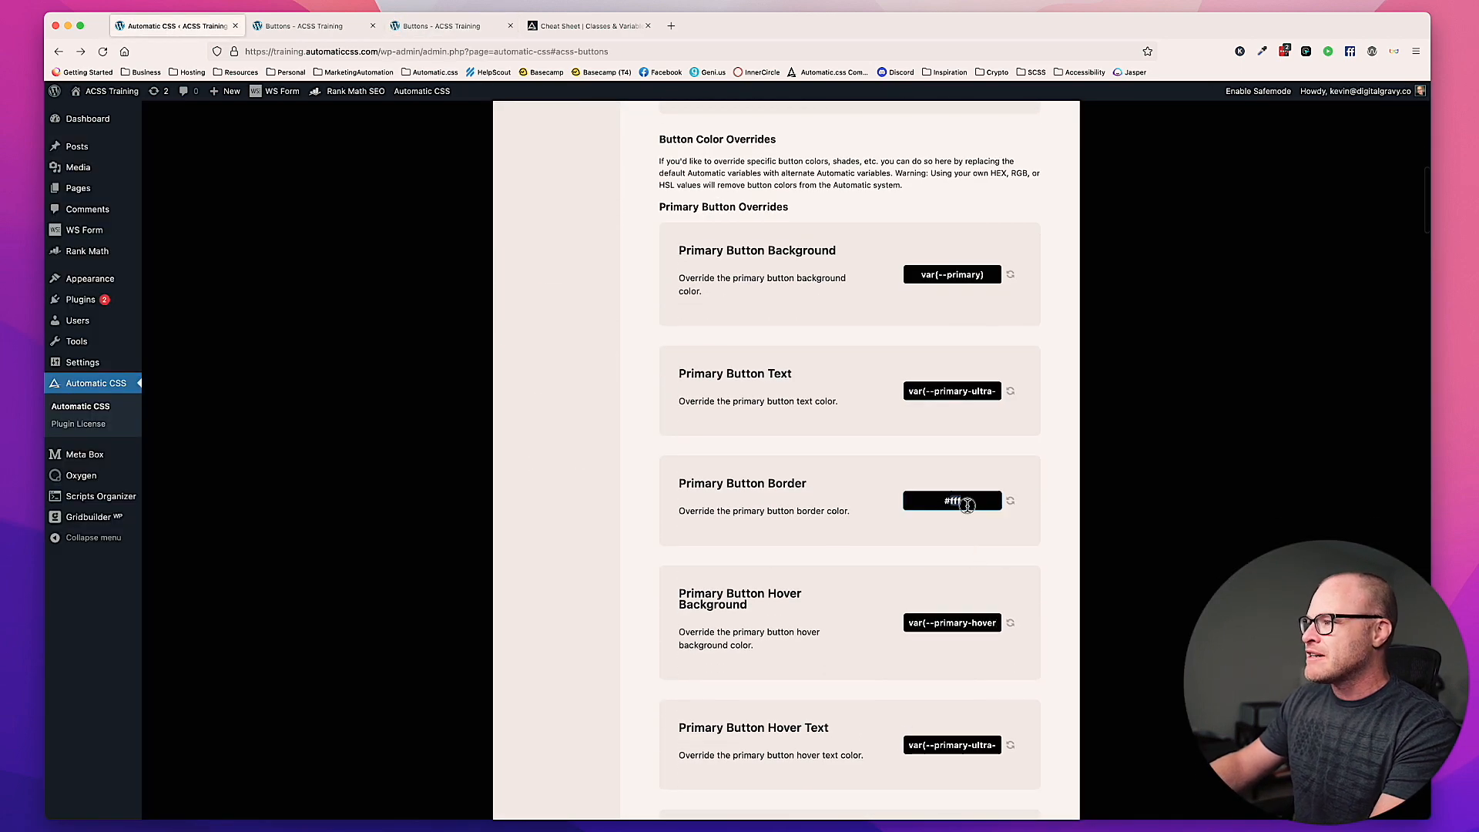
type("#000")
scroll(955, 539, "up", 8)
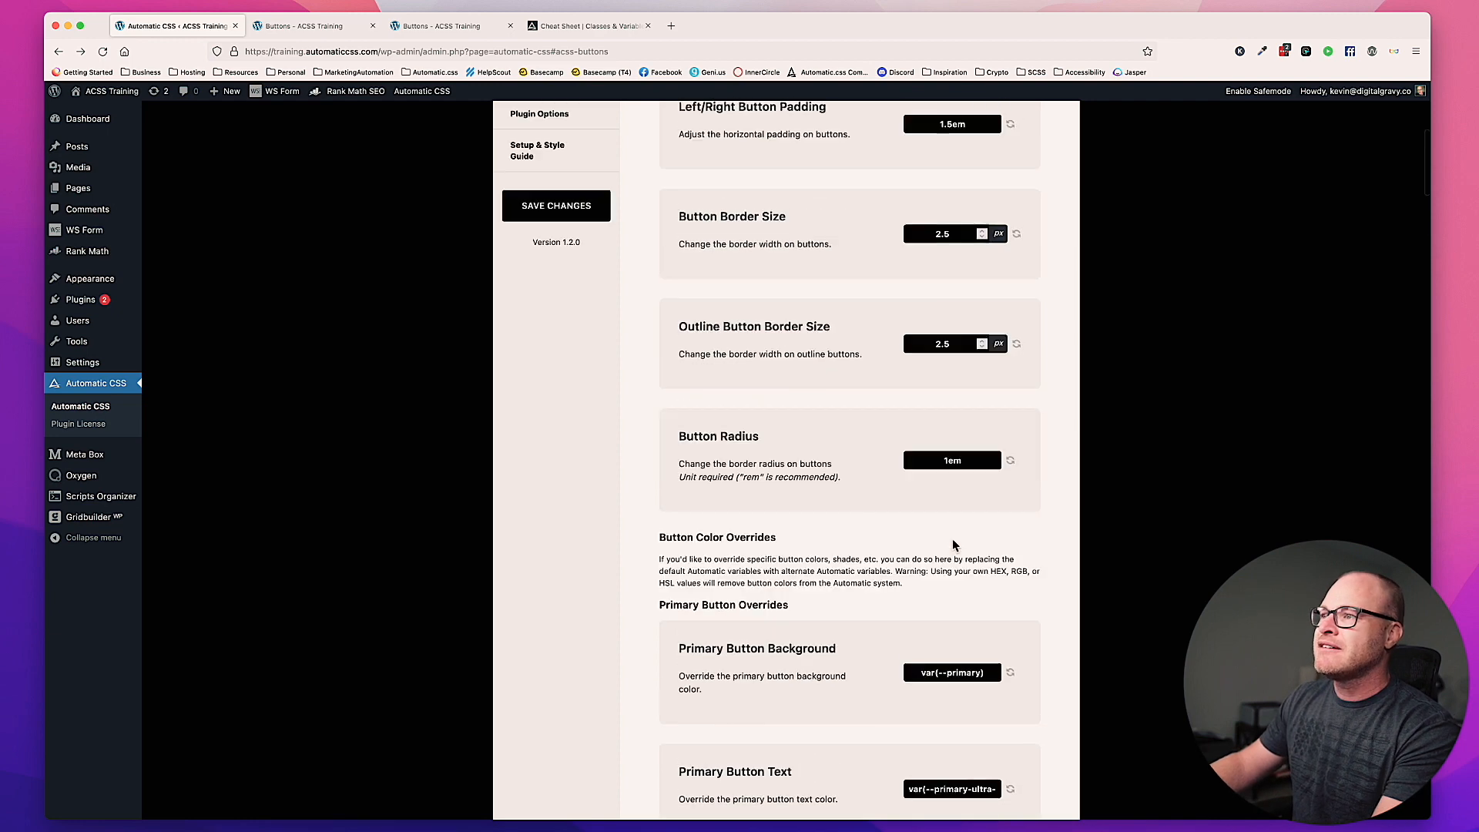
left_click(586, 385)
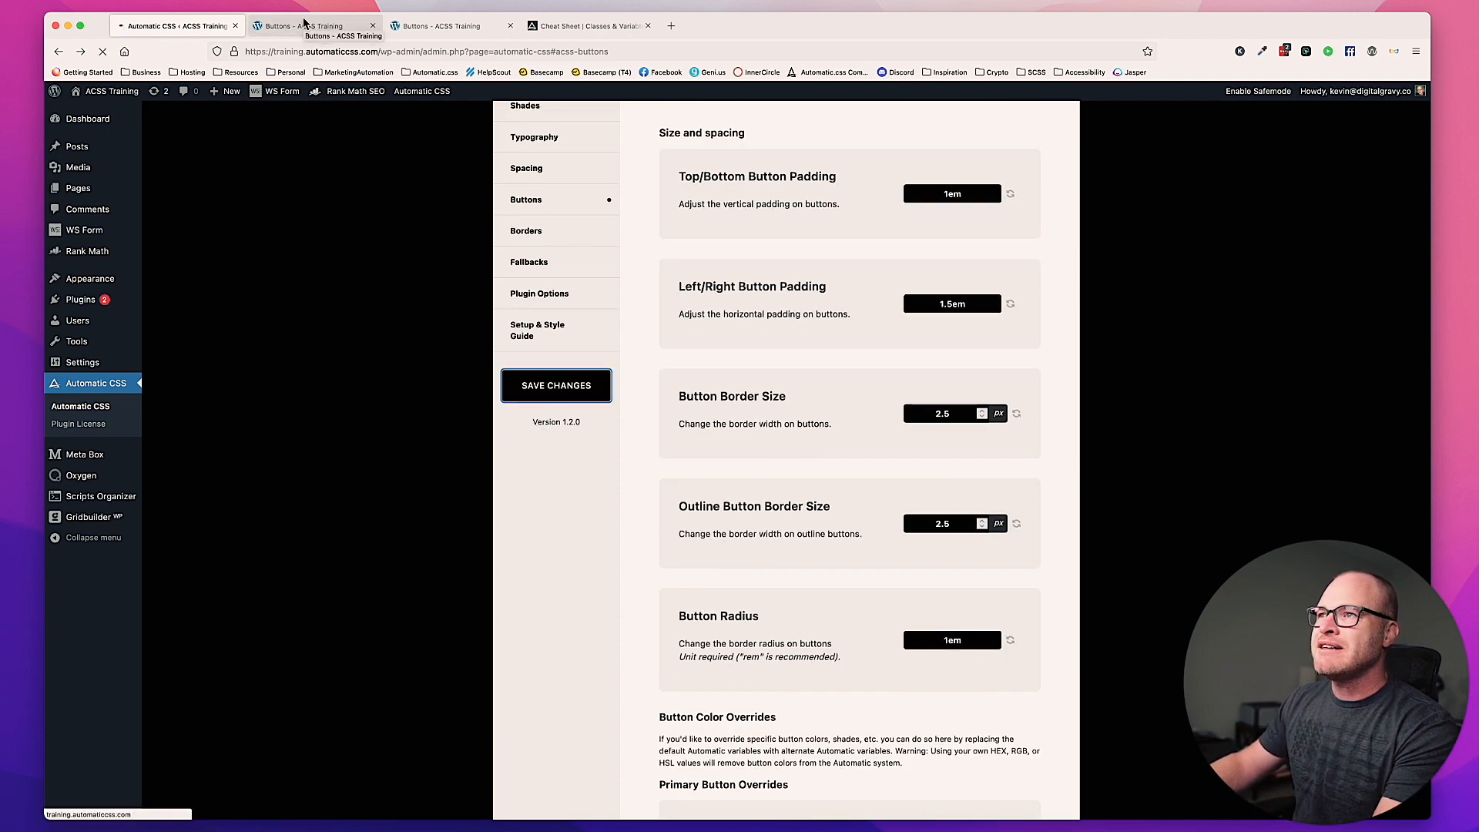
Step: Reload the front-end Buttons page and check the primary button's border color
left_click(455, 28)
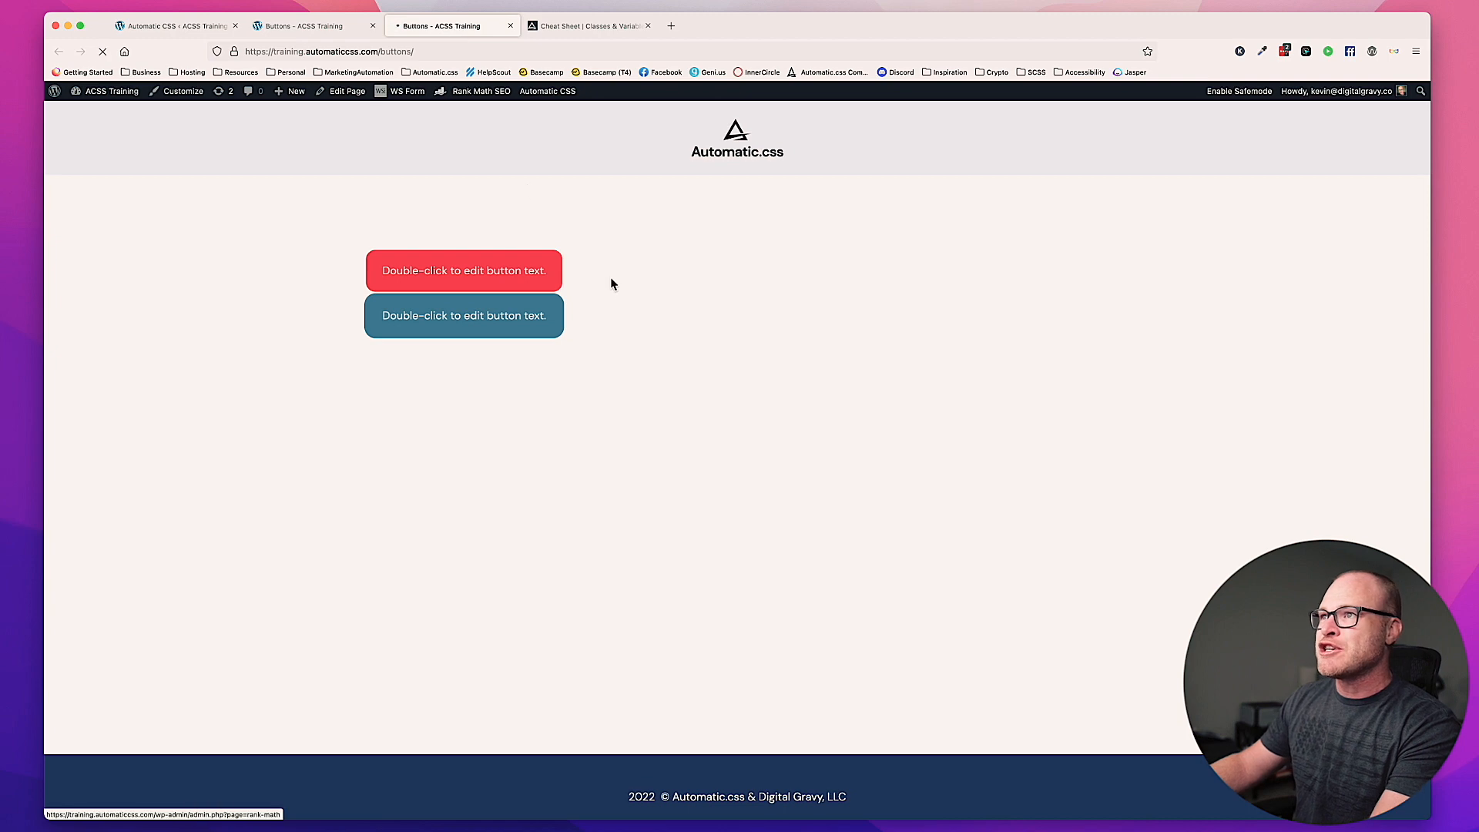
key("super+r")
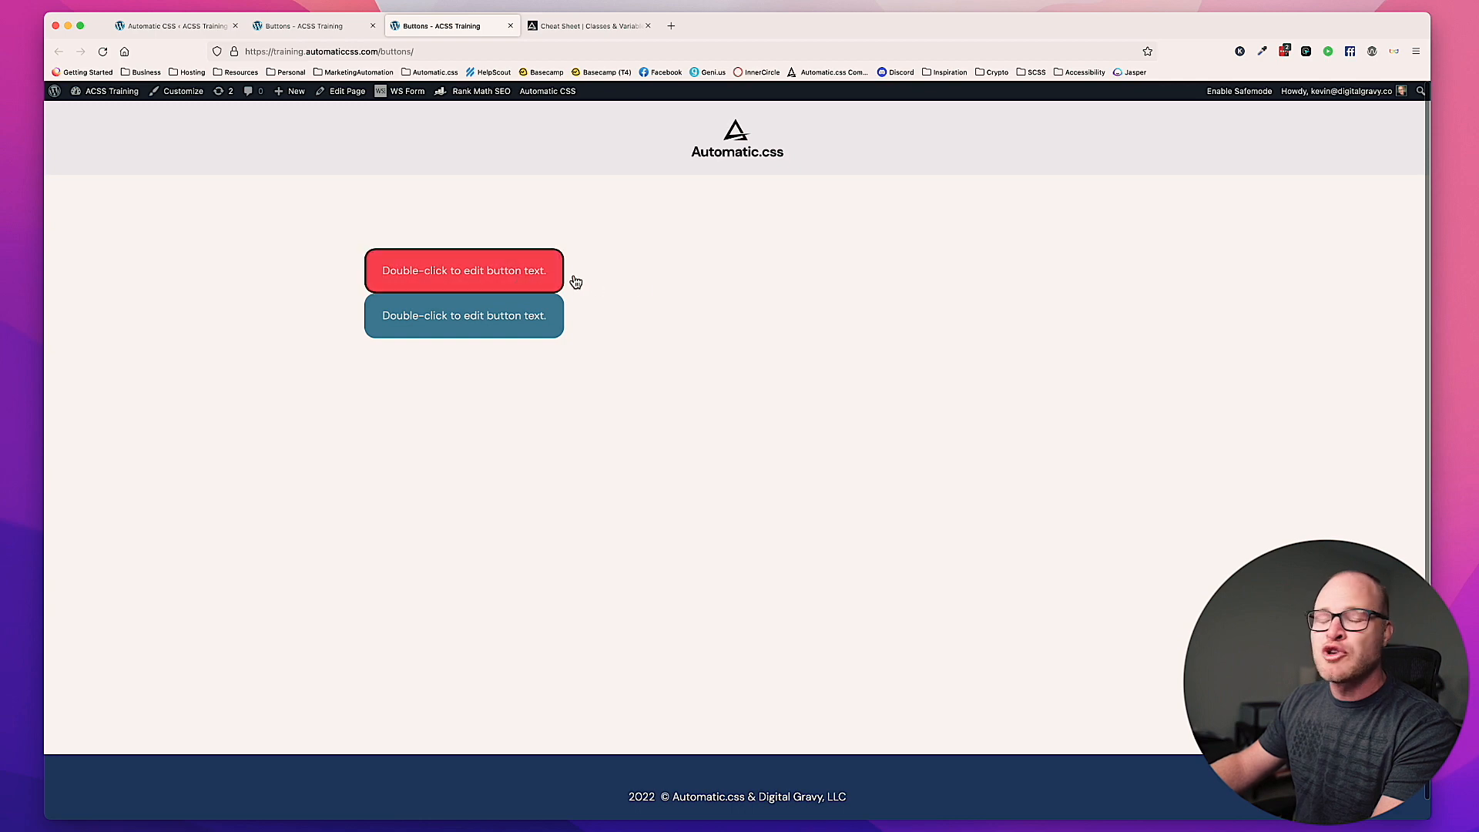
Step: Review the hover background, hover text and hover border overrides for the primary button in the plugin's Buttons settings
left_click(185, 26)
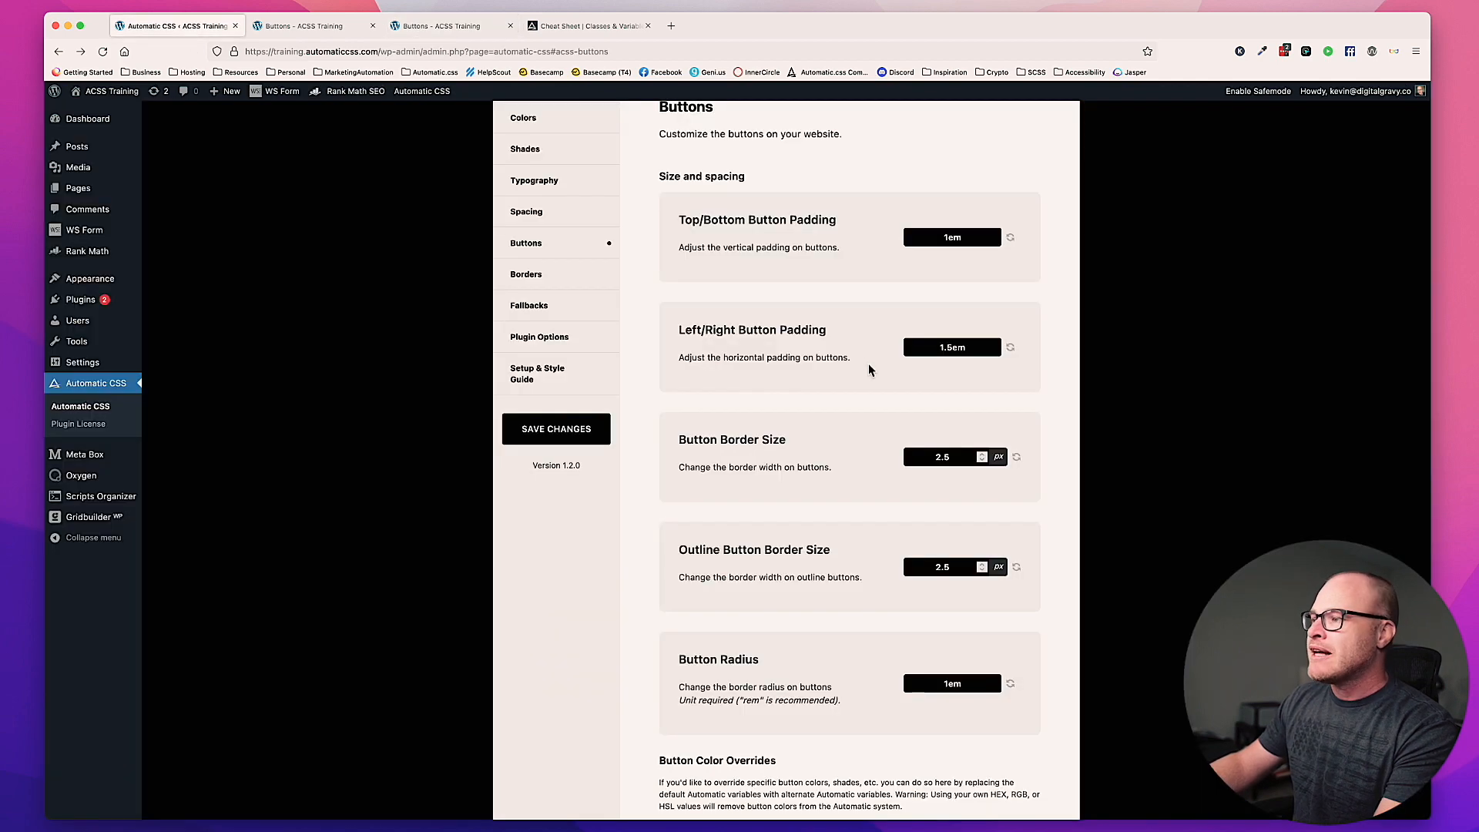
scroll(868, 371, "down", 6)
scroll(869, 371, "down", 6)
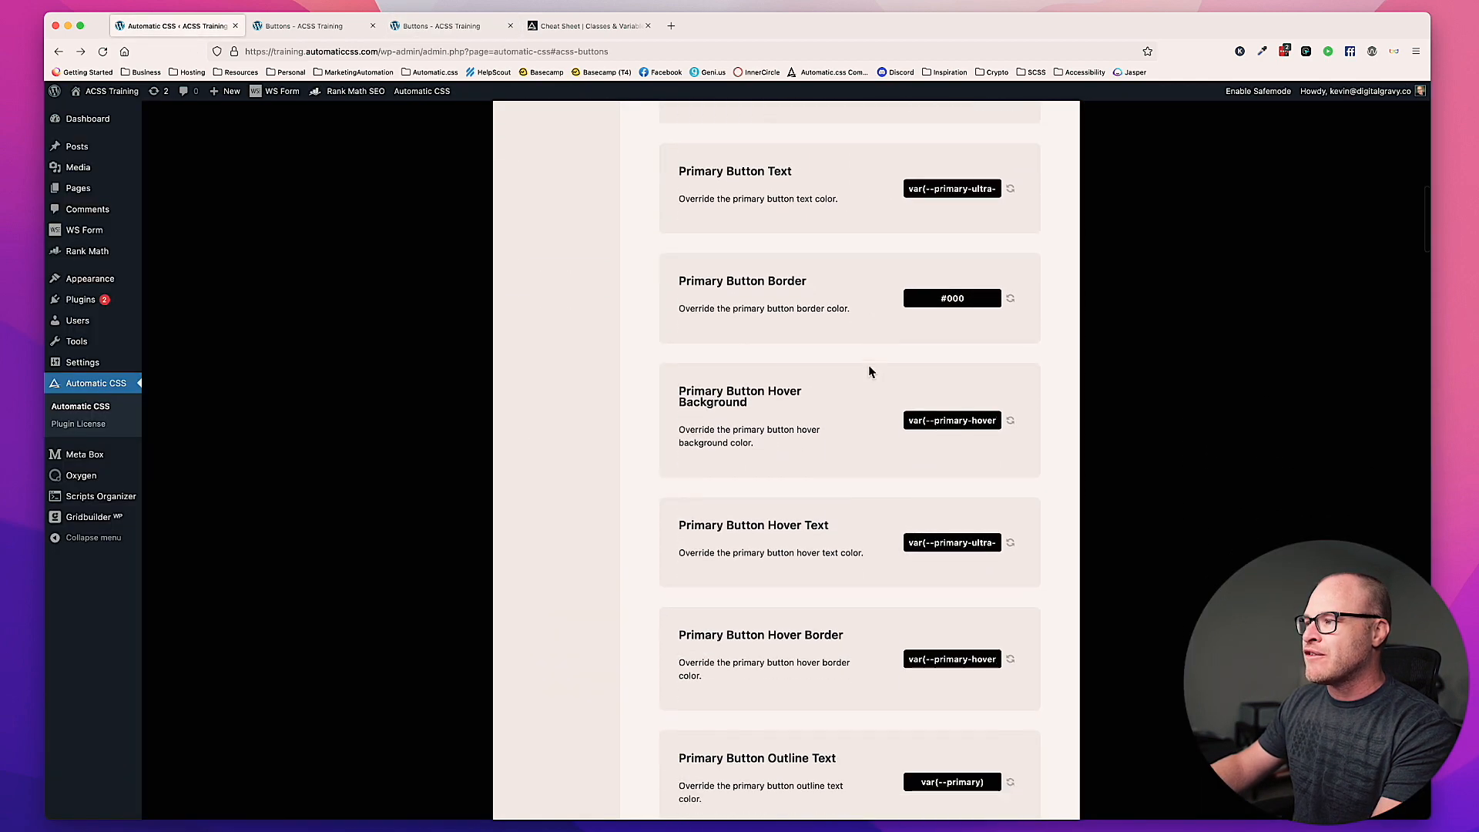
left_click_drag(772, 316, 670, 292)
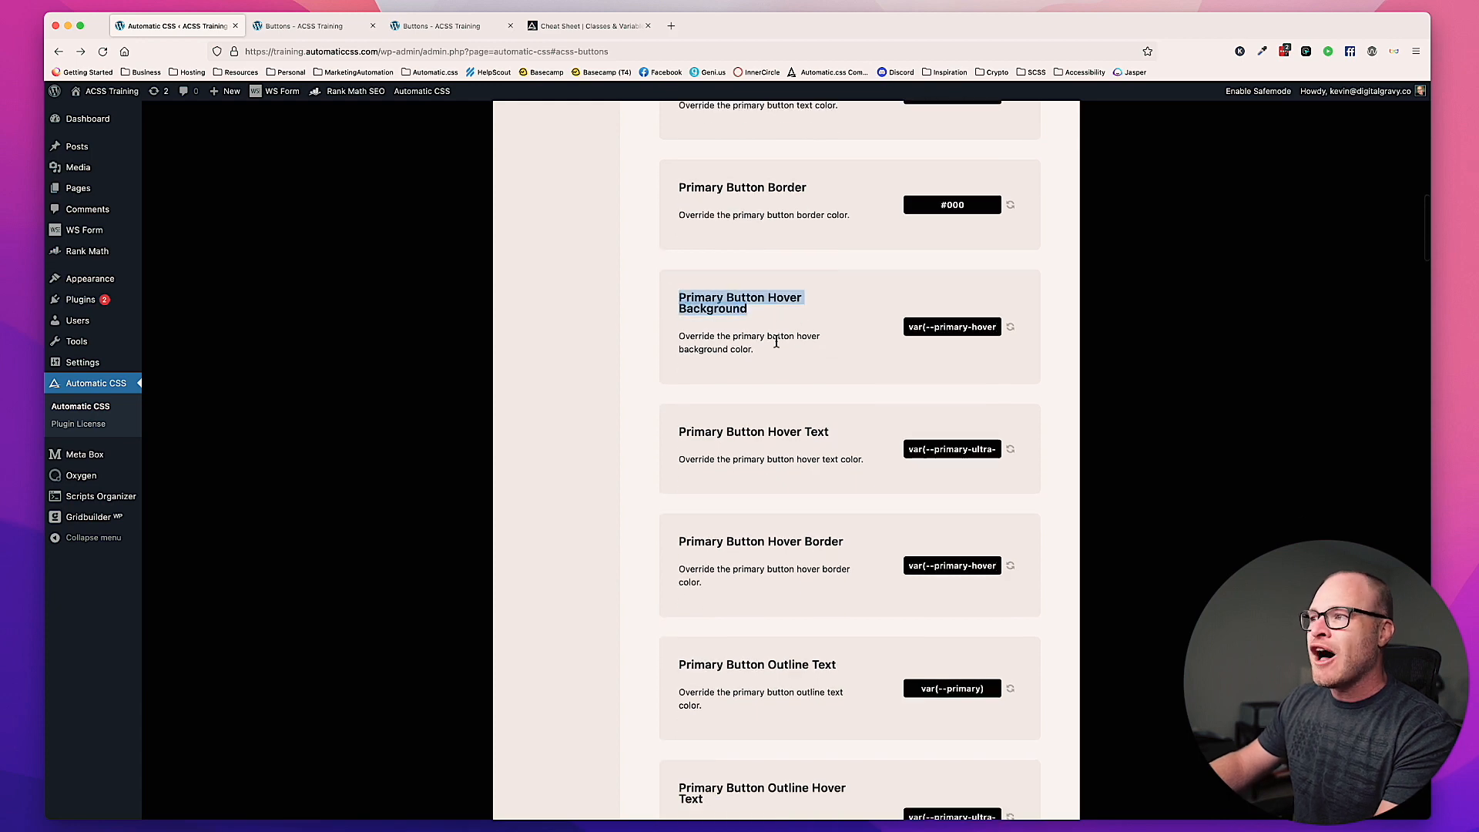
left_click(848, 346)
scroll(847, 354, "down", 2)
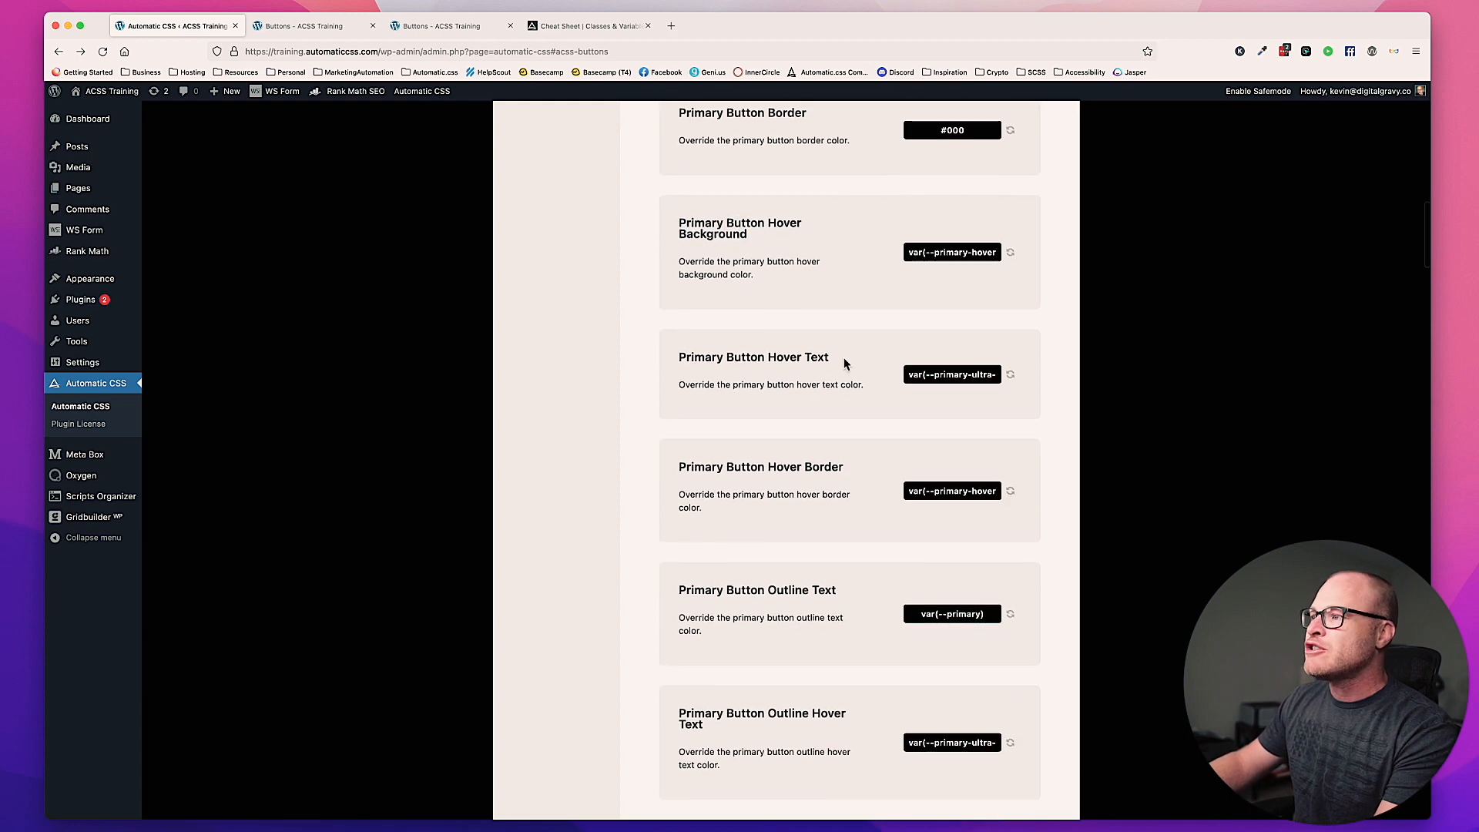
left_click_drag(860, 356, 675, 356)
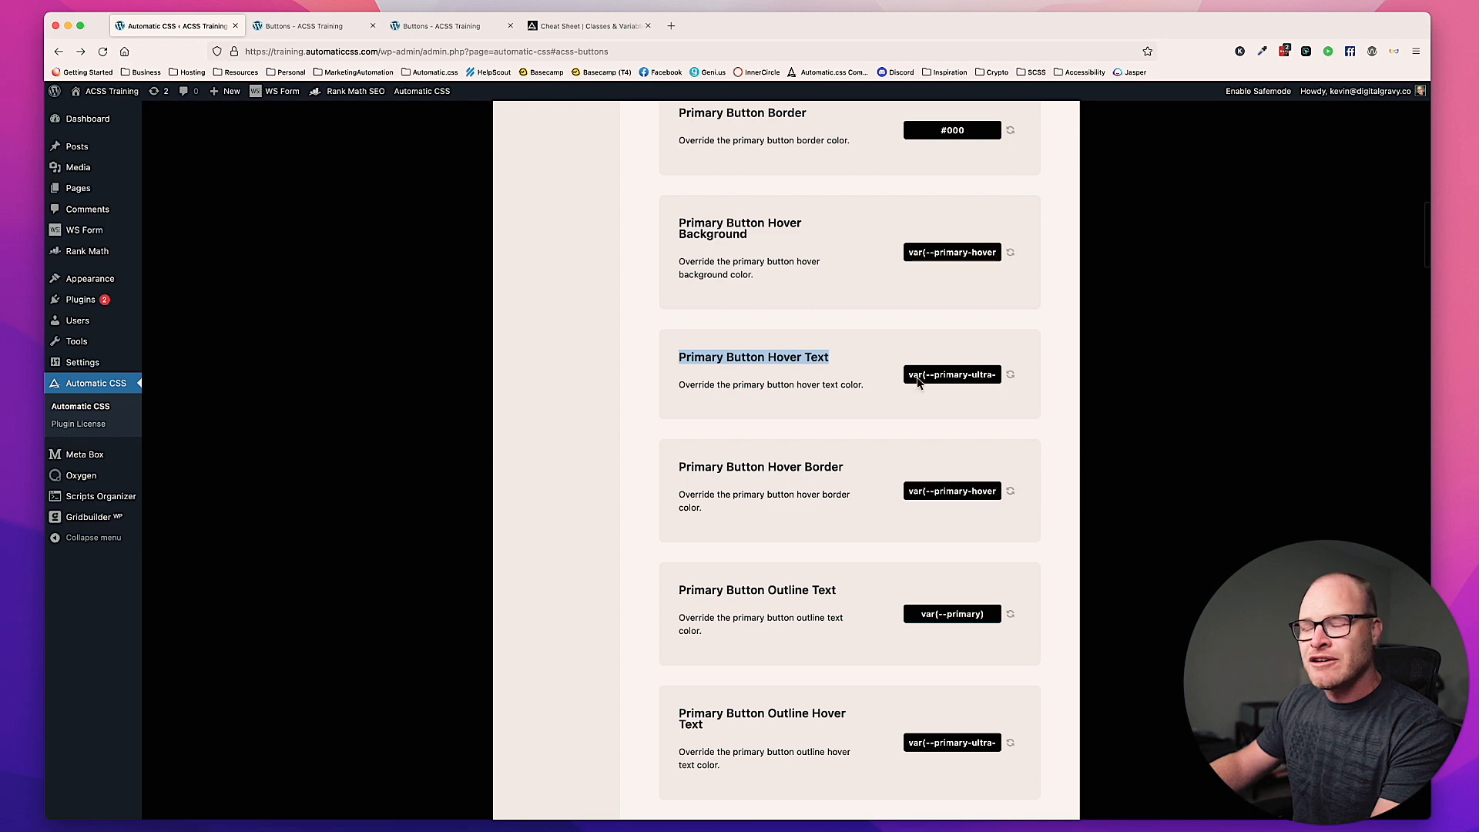
left_click(847, 373)
scroll(847, 371, "down", 2)
left_click_drag(844, 391, 677, 389)
Step: Set the Primary Button Hover Border override to #000 and save the changes
scroll(682, 390, "down", 1)
left_click(939, 412)
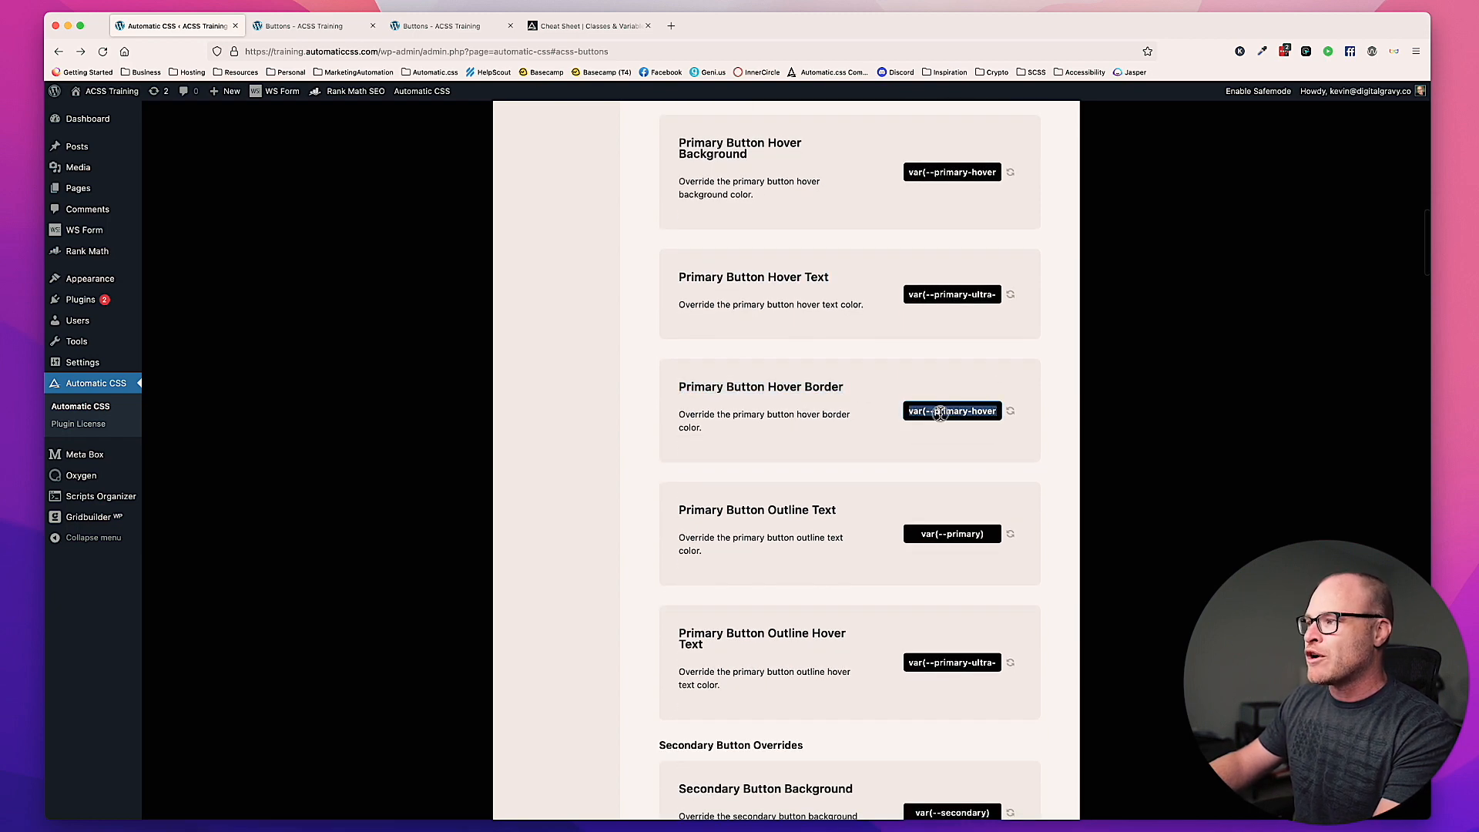
type("#000")
key("Return")
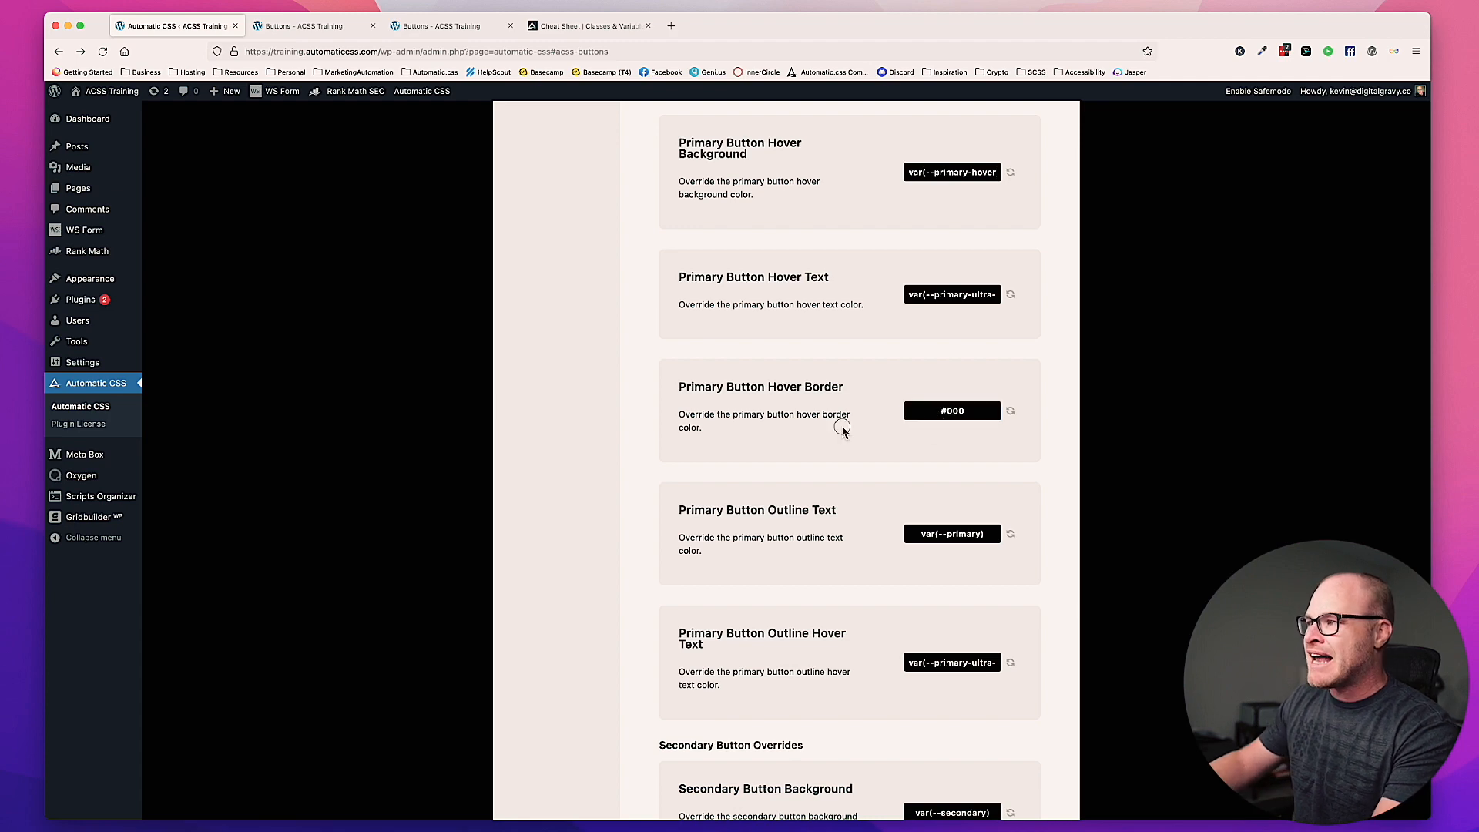
left_click(593, 544)
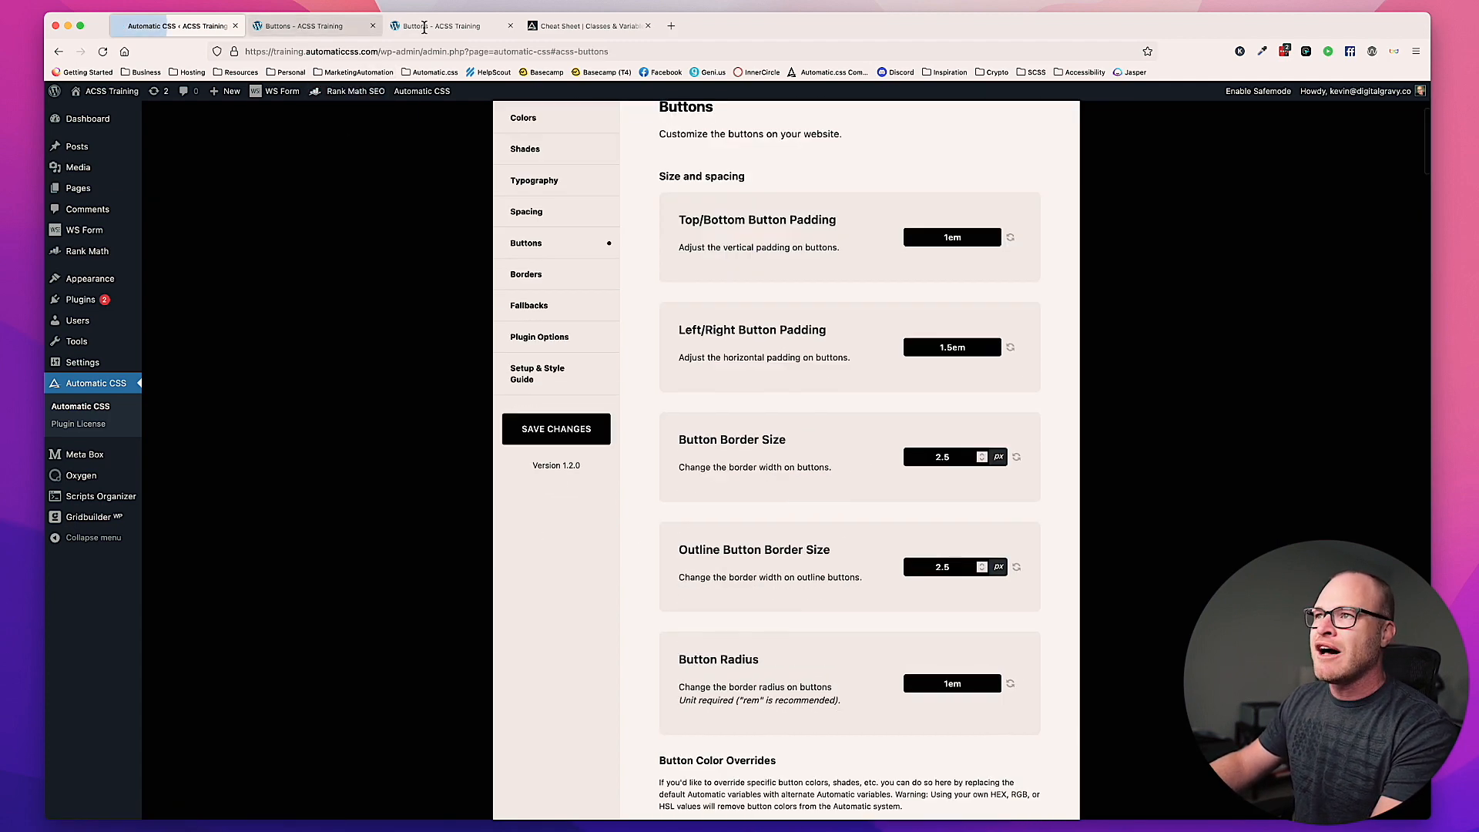
Step: Reload the front-end Buttons page to check the primary button's hover border
left_click(467, 28)
key("super+r")
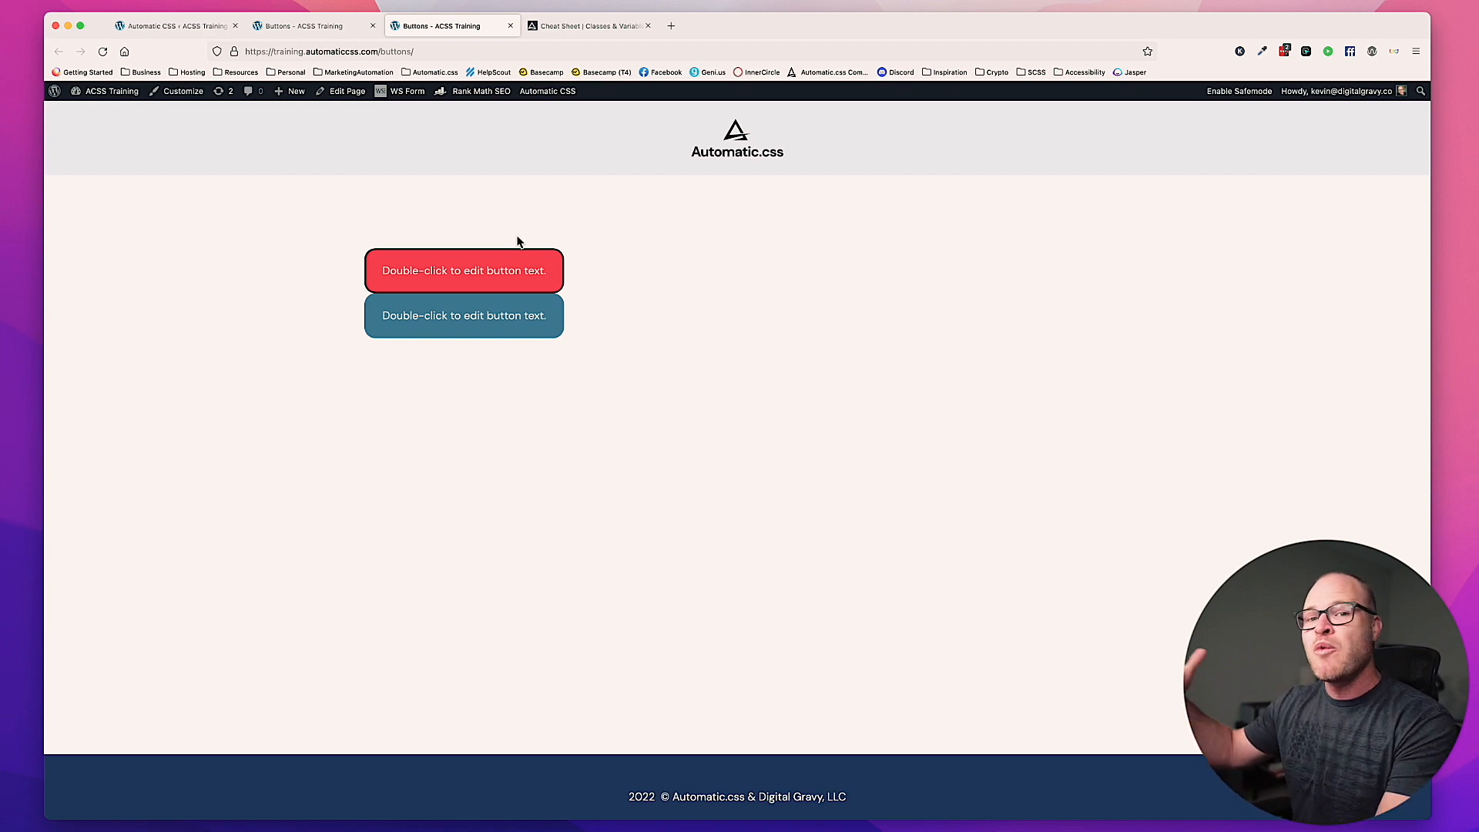
Step: Return to the plugin's Buttons settings and reset the Primary Button Hover Border override to its default value
left_click(154, 26)
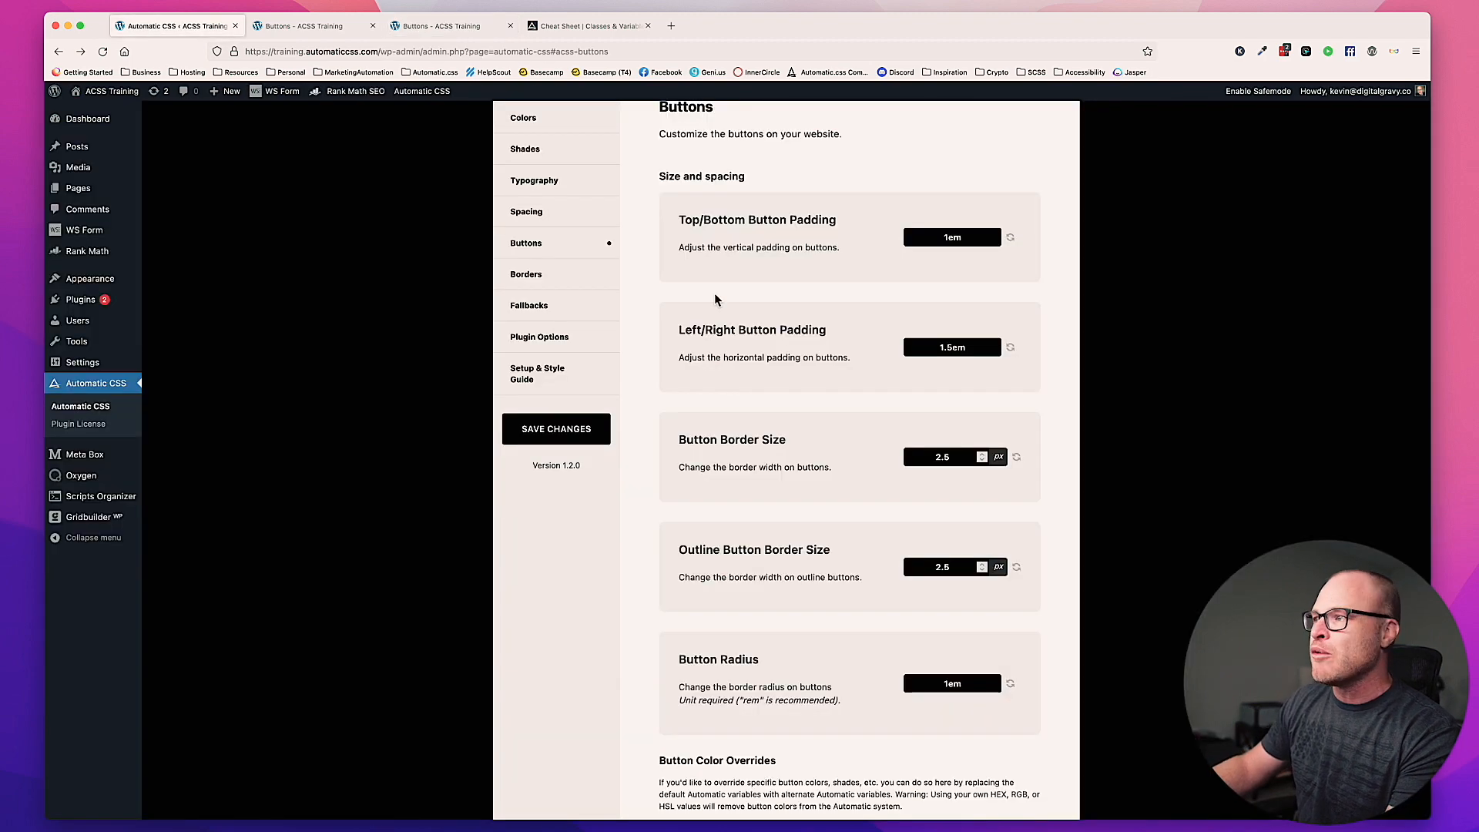
scroll(1043, 505, "down", 10)
scroll(1036, 454, "down", 3)
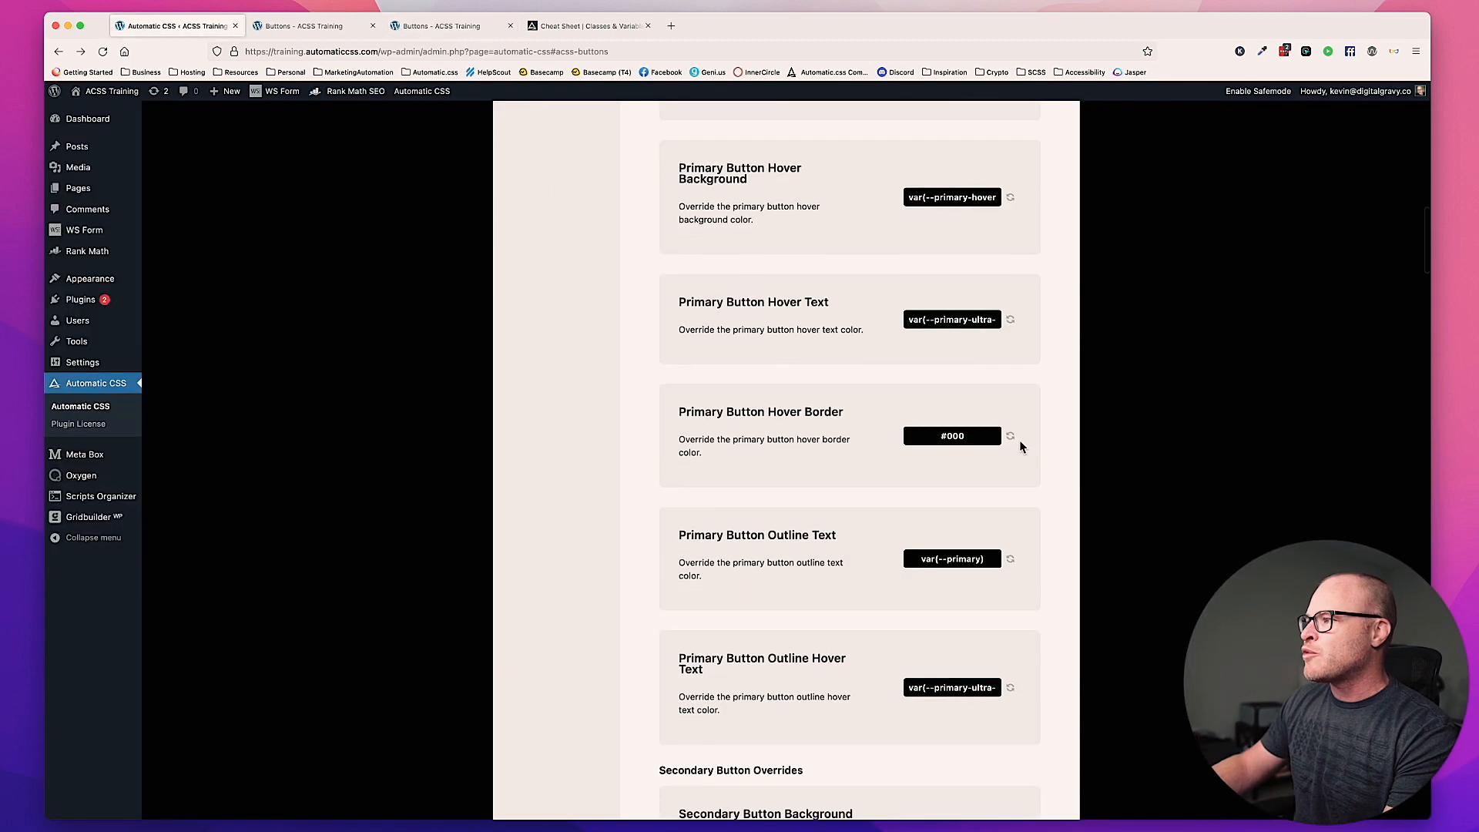
left_click(1011, 436)
left_click(826, 470)
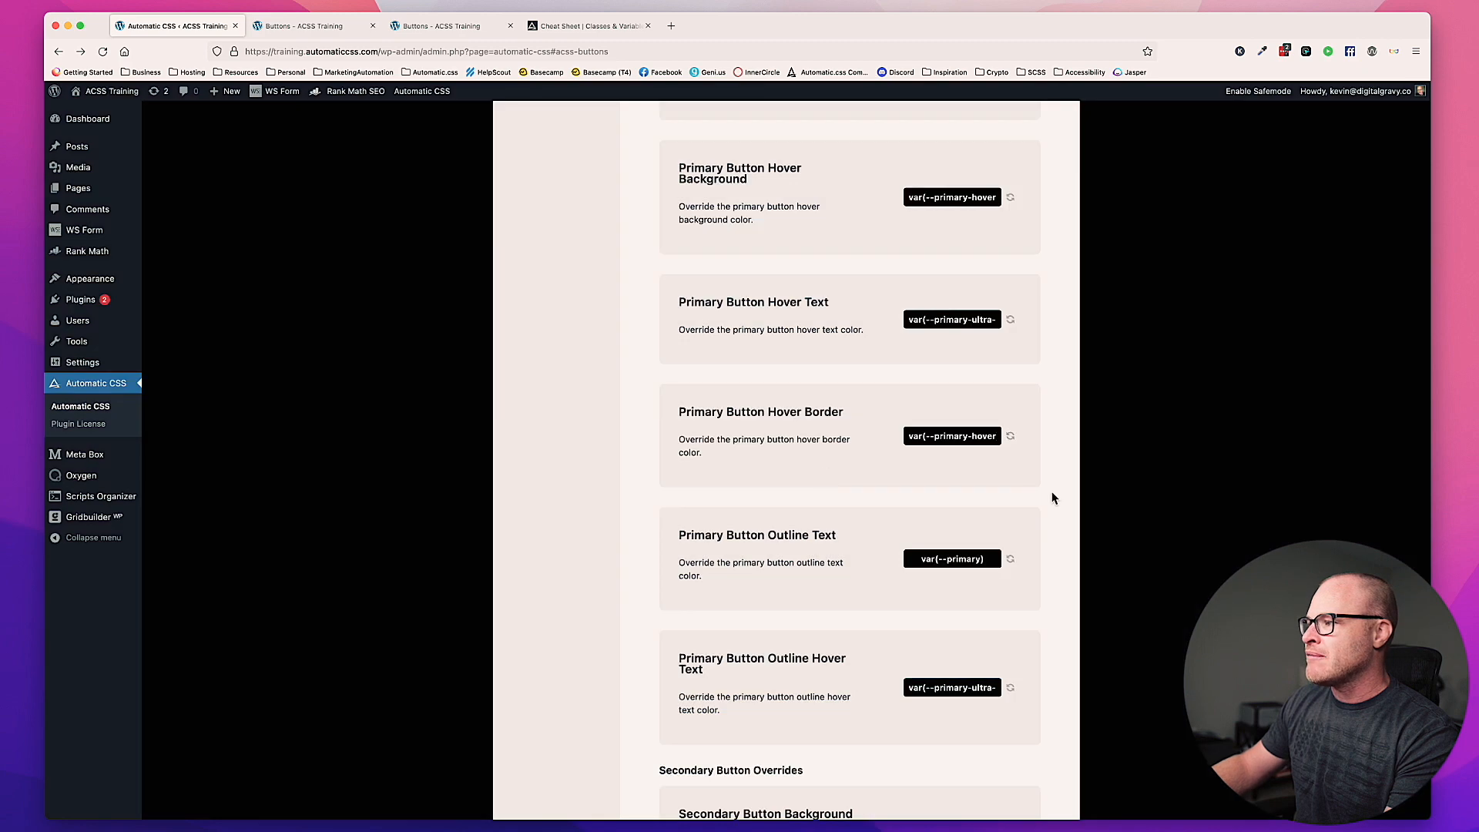
Step: Reset the Primary Button Border override to its default value and save the plugin settings
scroll(1047, 501, "down", 5)
scroll(1043, 523, "up", 9)
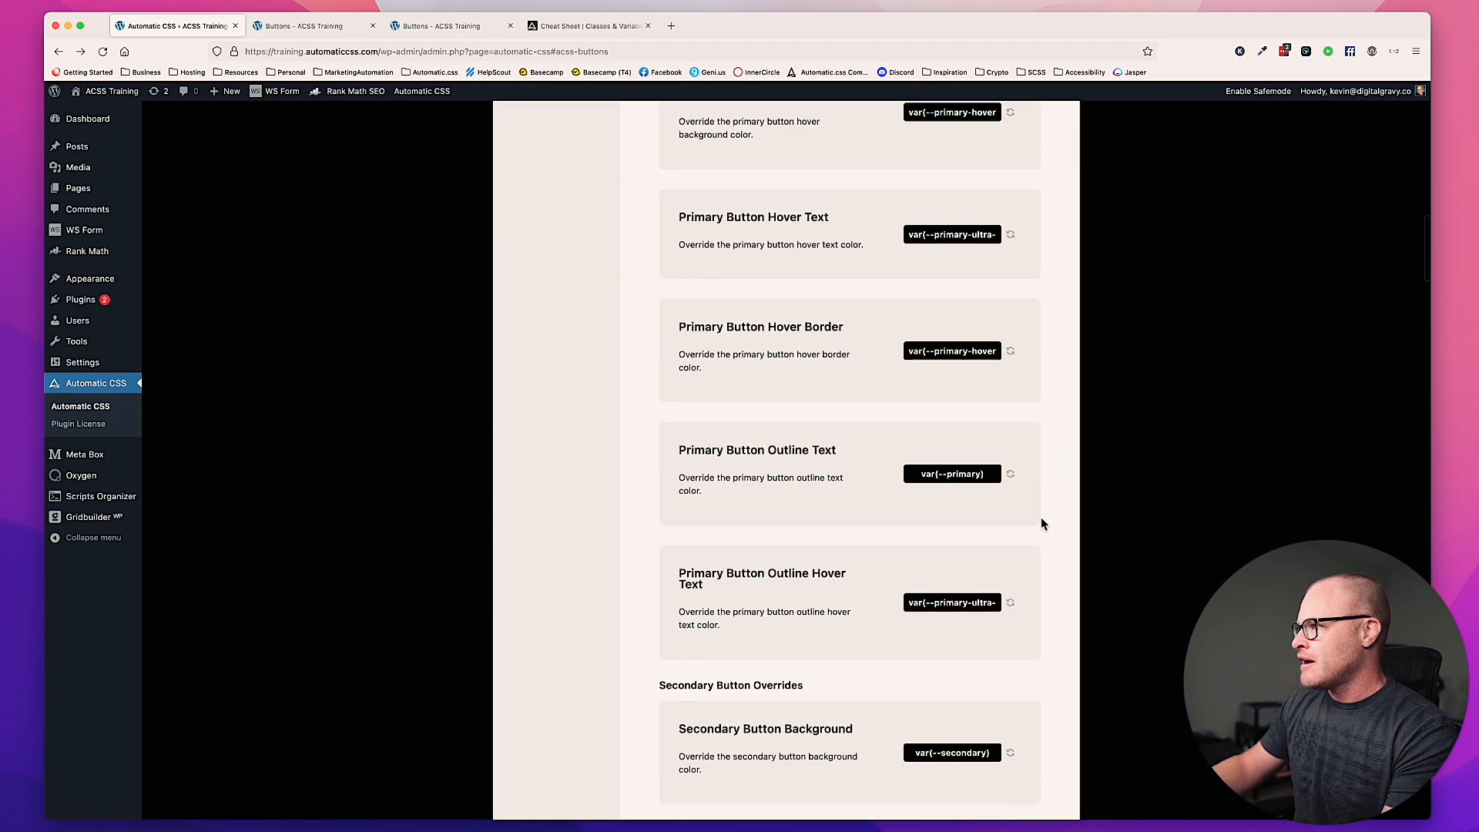
left_click(1011, 275)
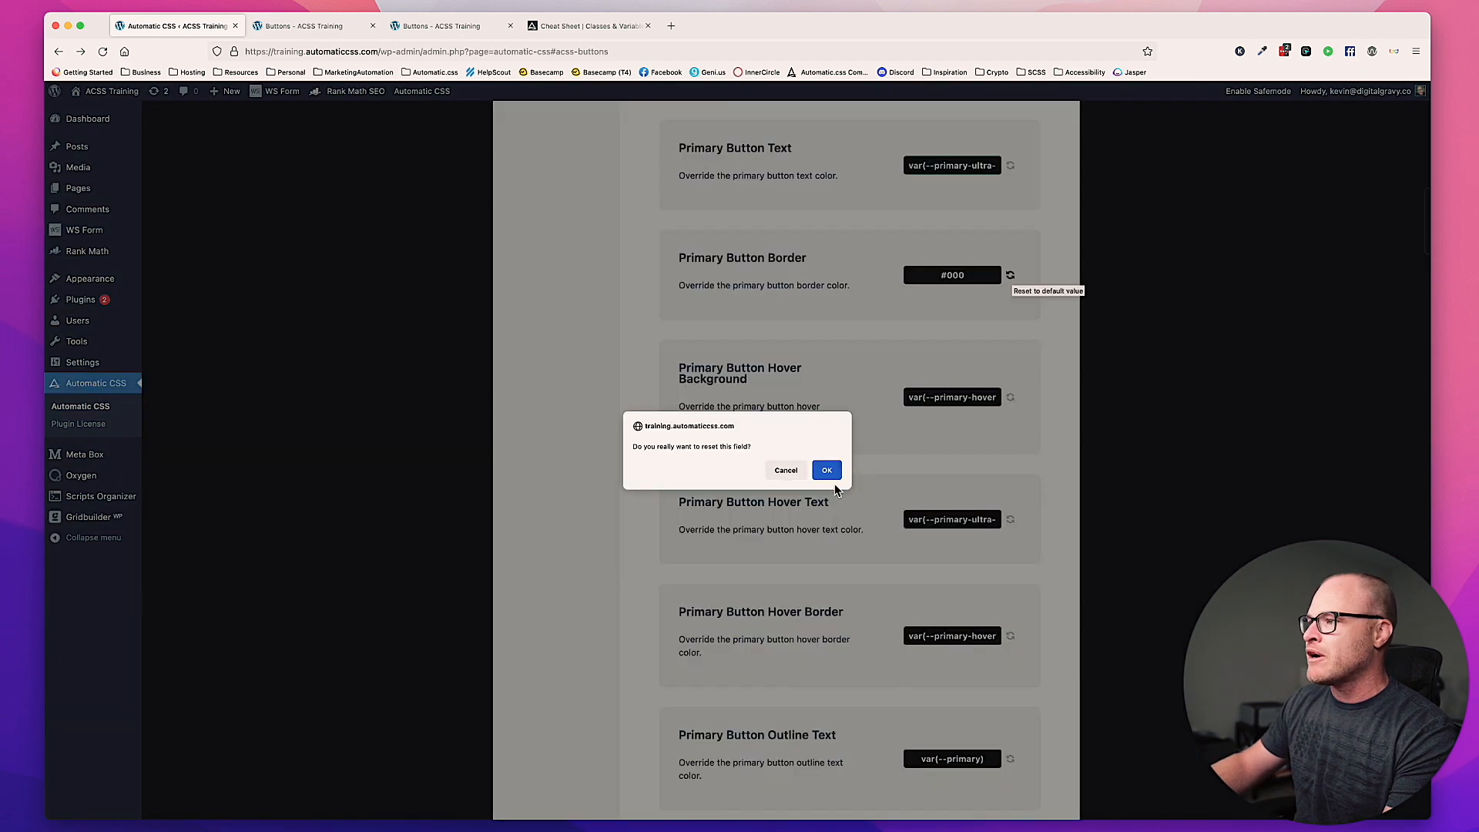
left_click(825, 469)
scroll(882, 487, "down", 4)
scroll(883, 493, "down", 1)
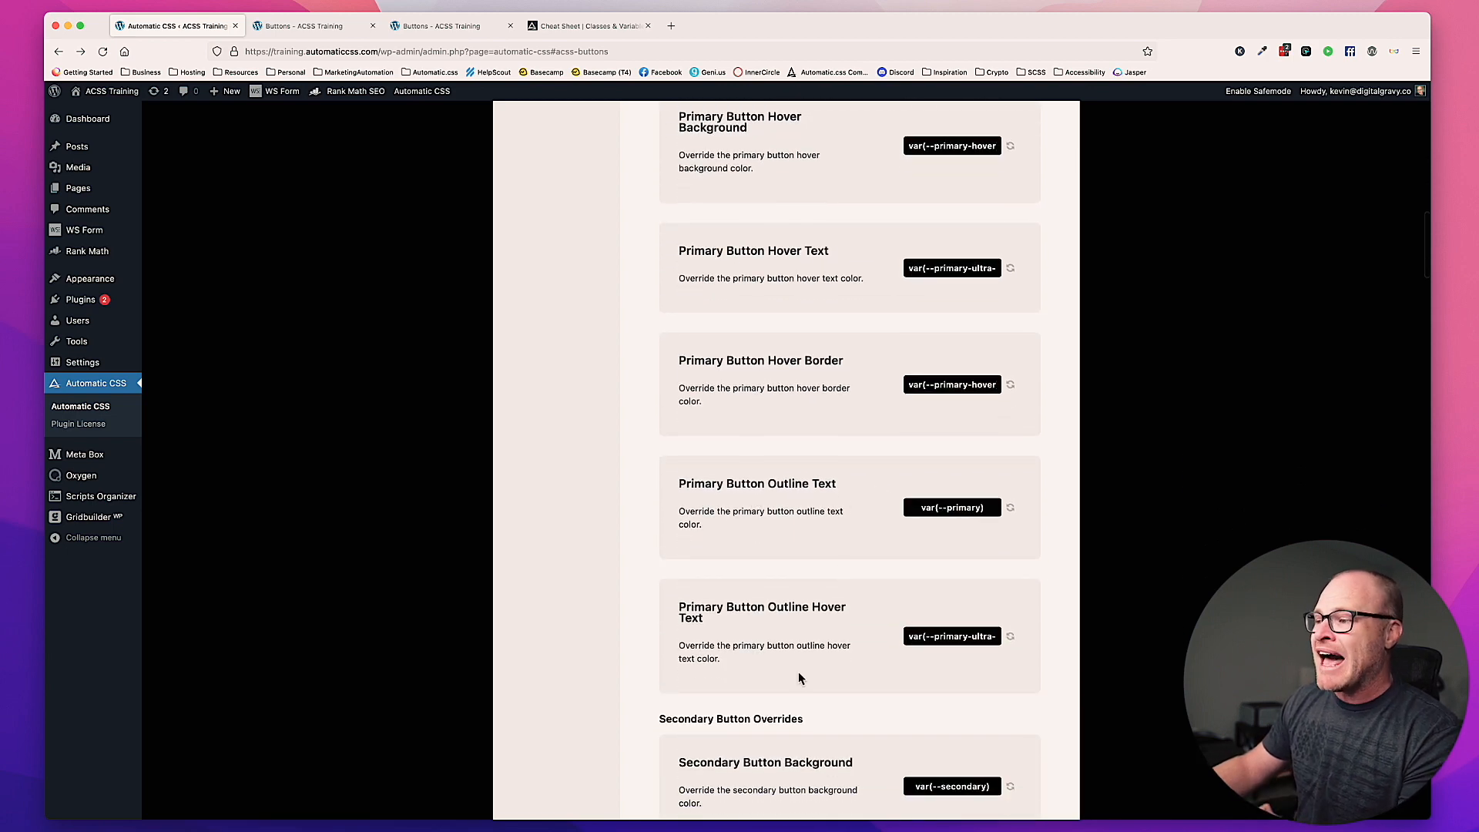
scroll(789, 612, "up", 20)
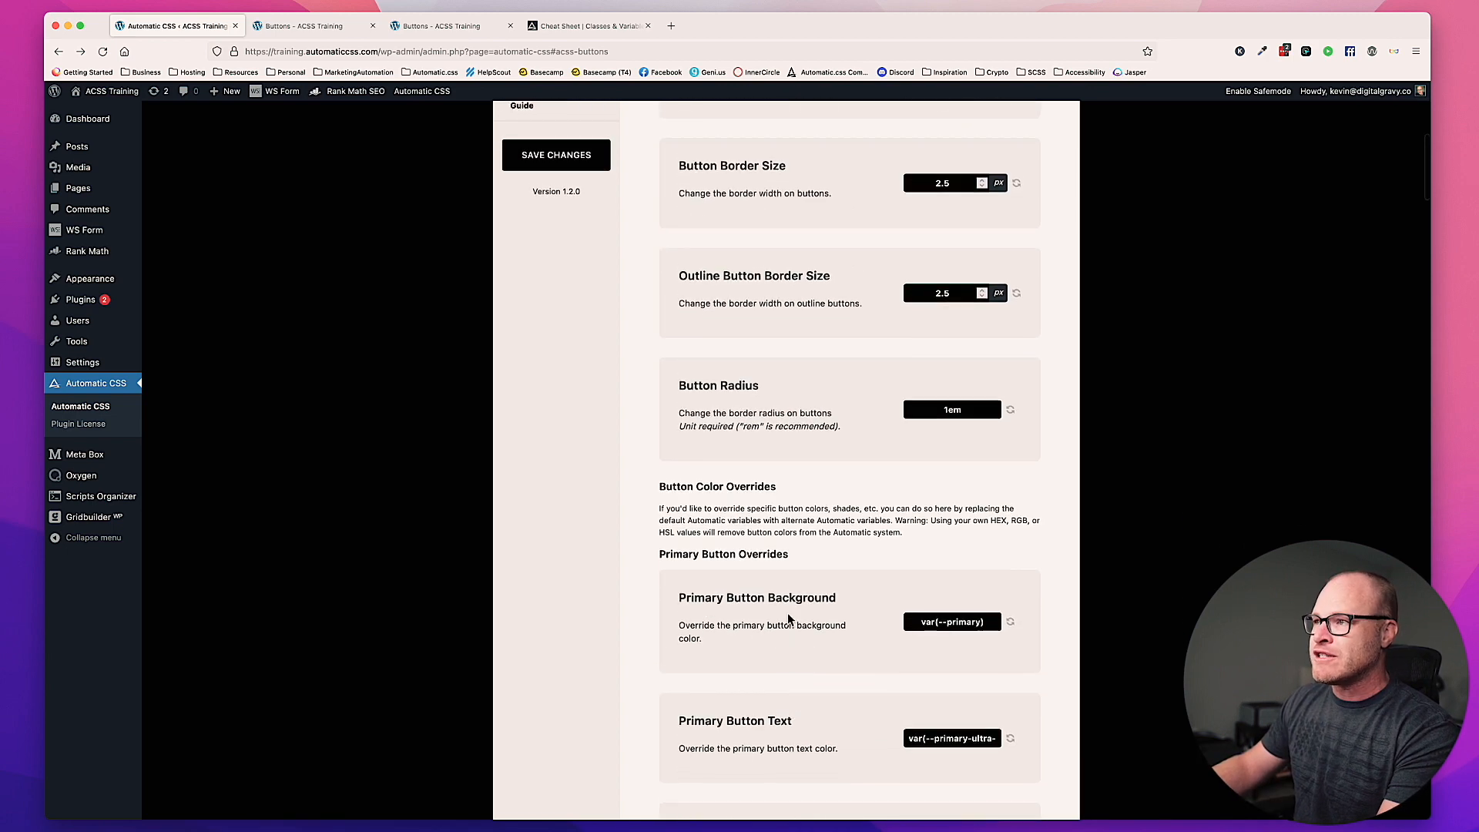
left_click(537, 525)
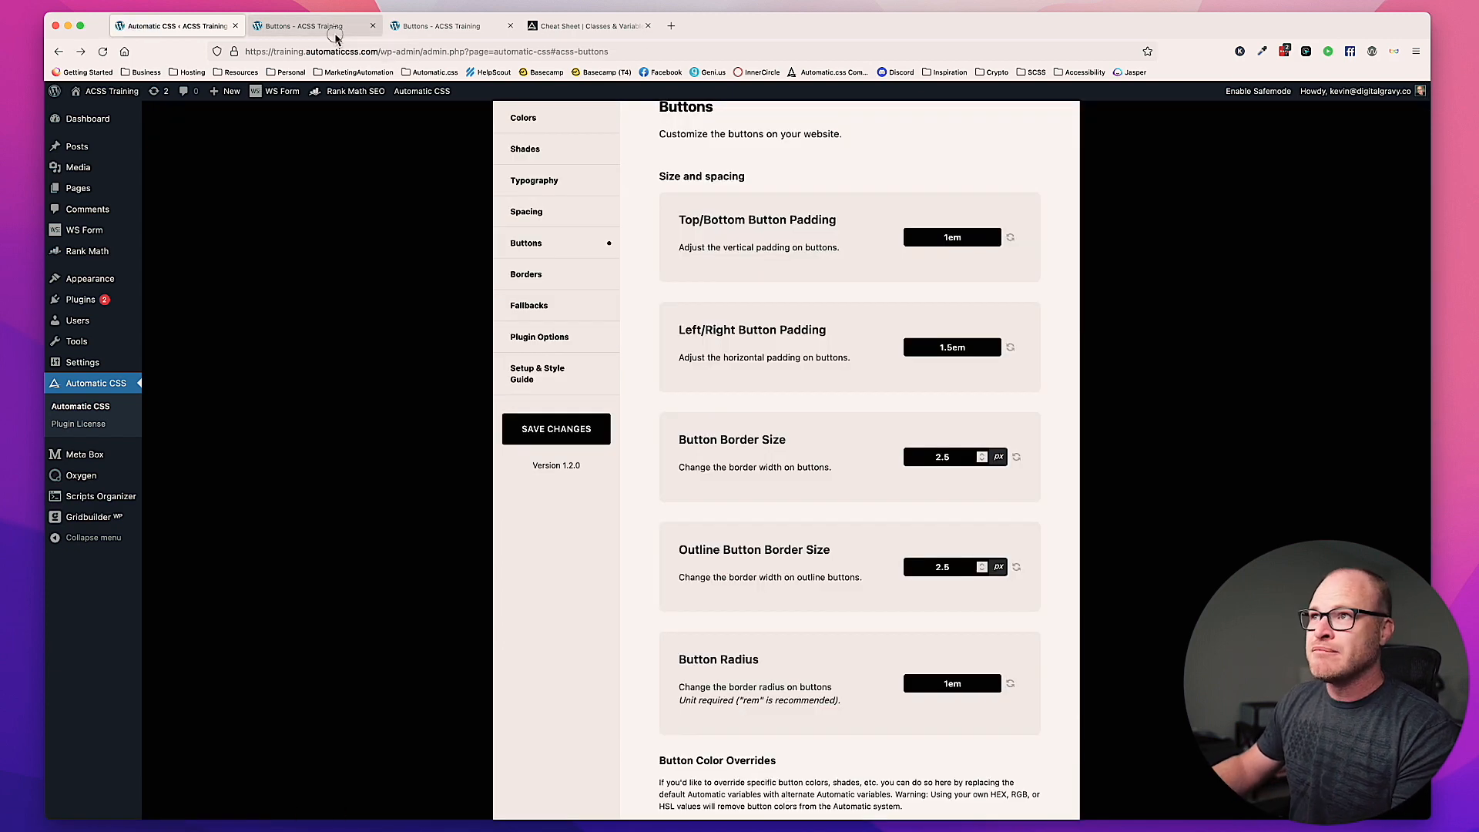
Step: Switch to the Oxygen builder and delete the secondary button below the primary one
left_click(334, 32)
left_click(572, 355)
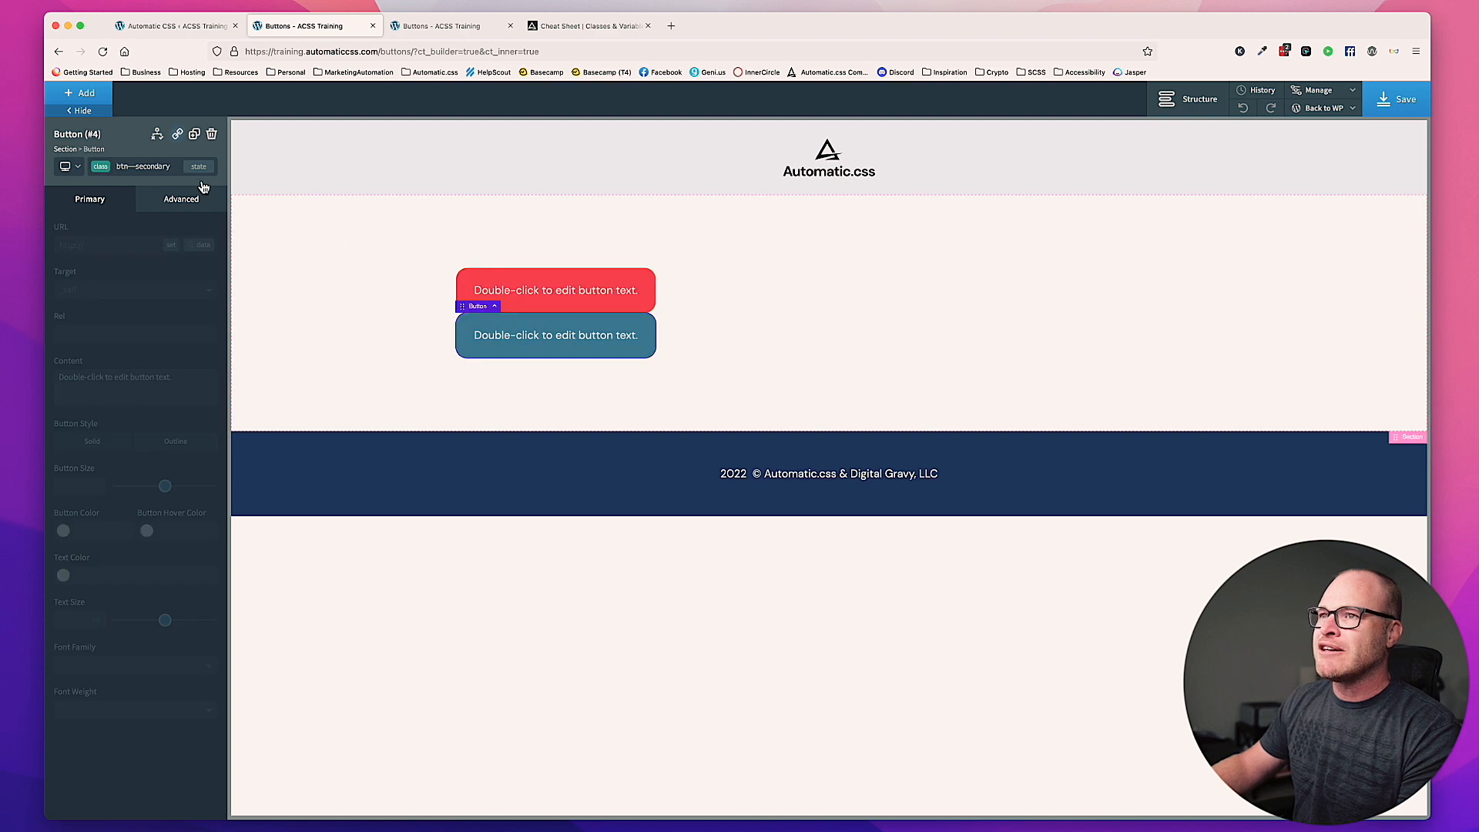
key("Delete")
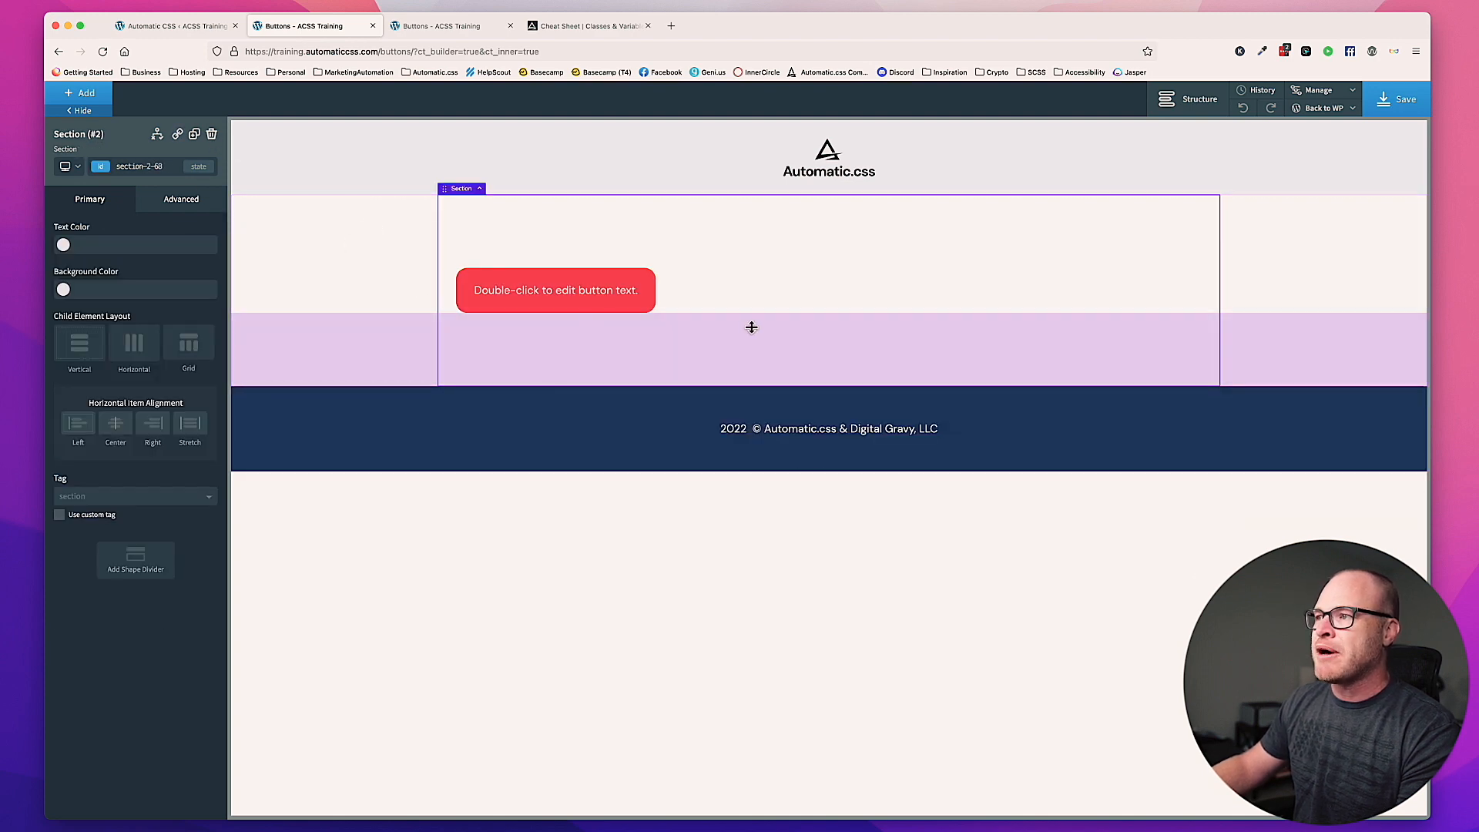
Step: Add a Div to the section below the primary button
left_click(87, 102)
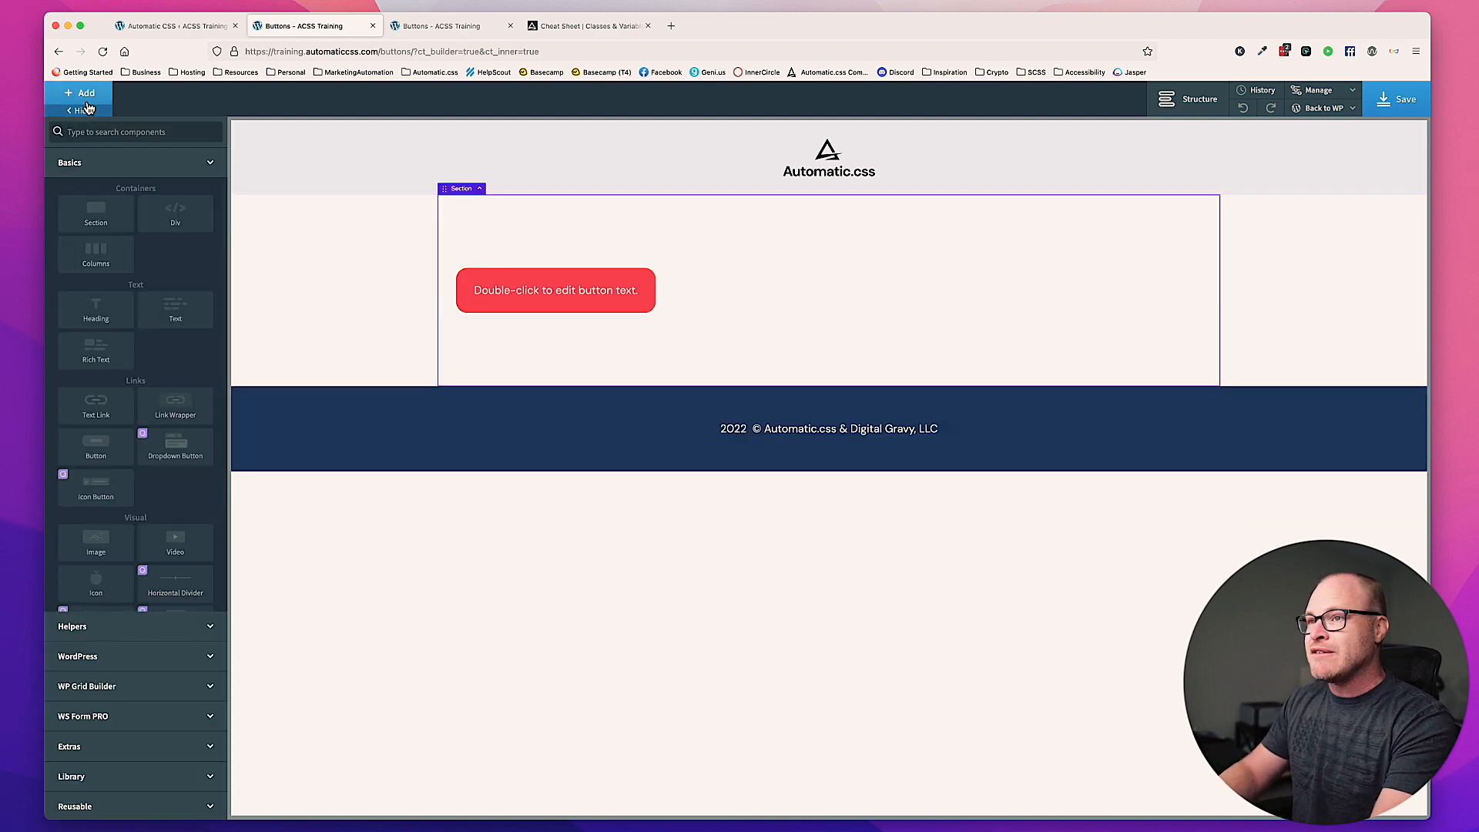
type("div")
key("Return")
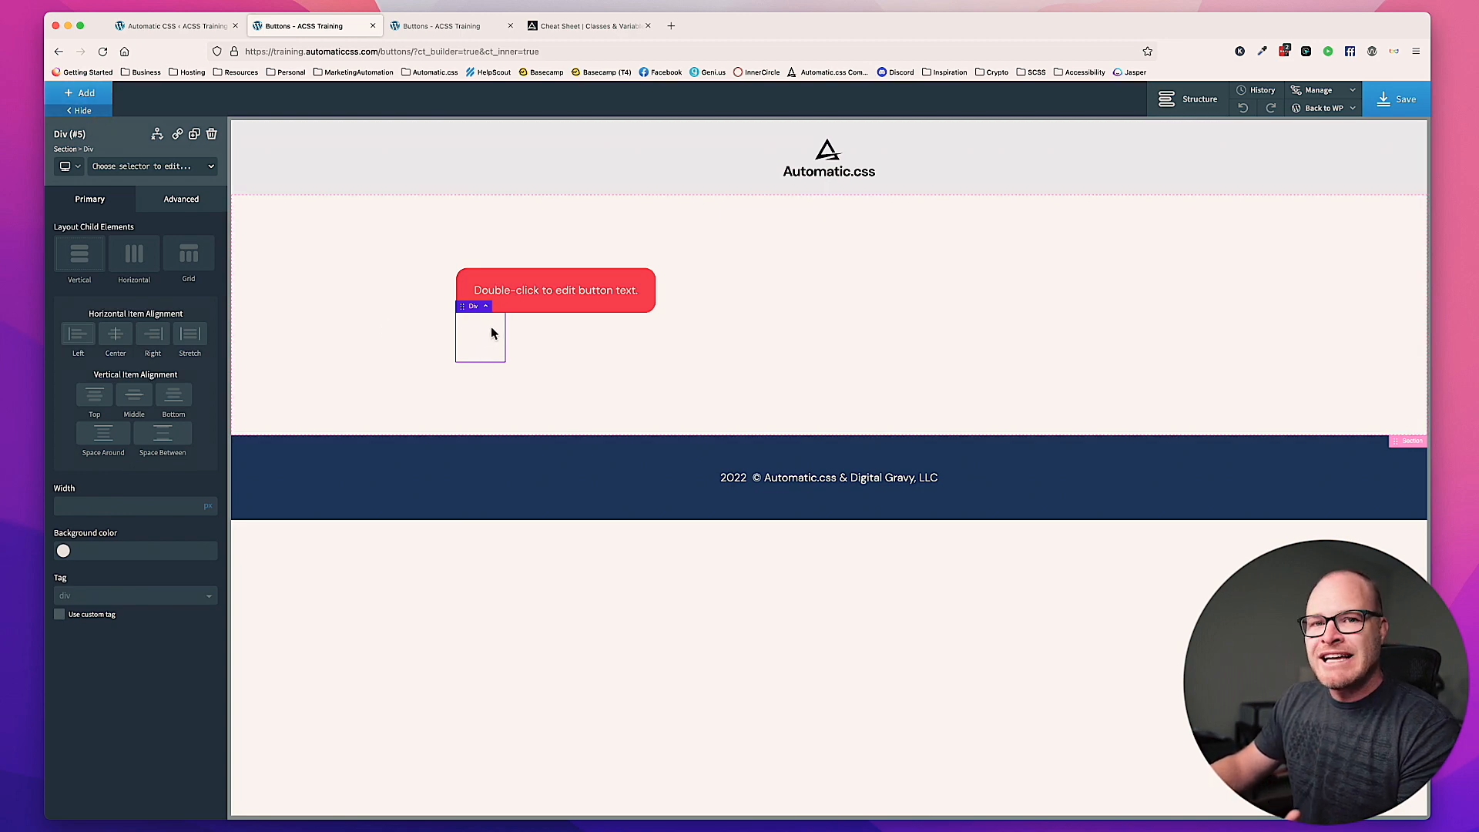
Step: Assign the classes flex--row and gap--xs to the new div
left_click(144, 167)
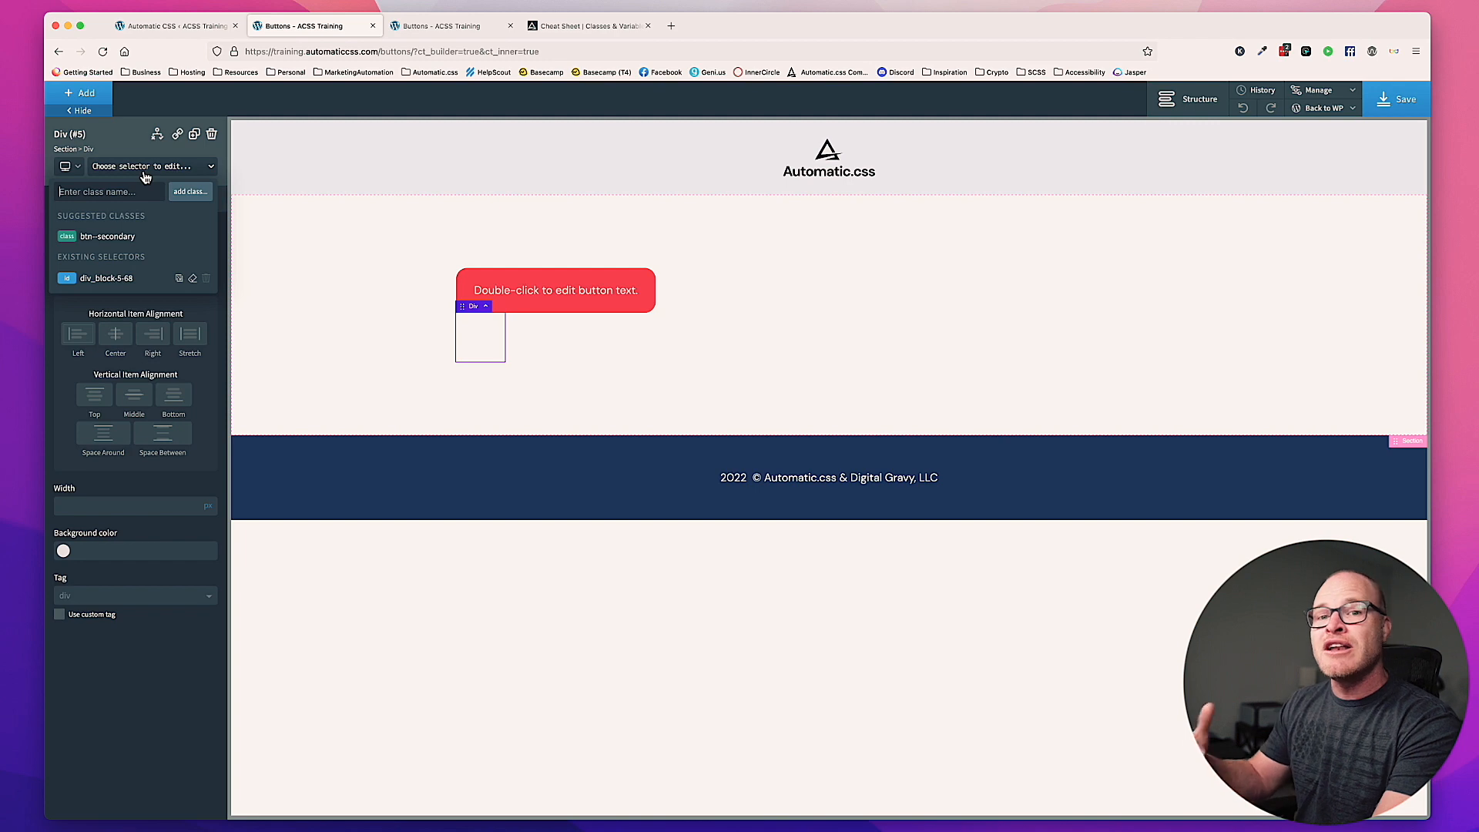
type("flex-")
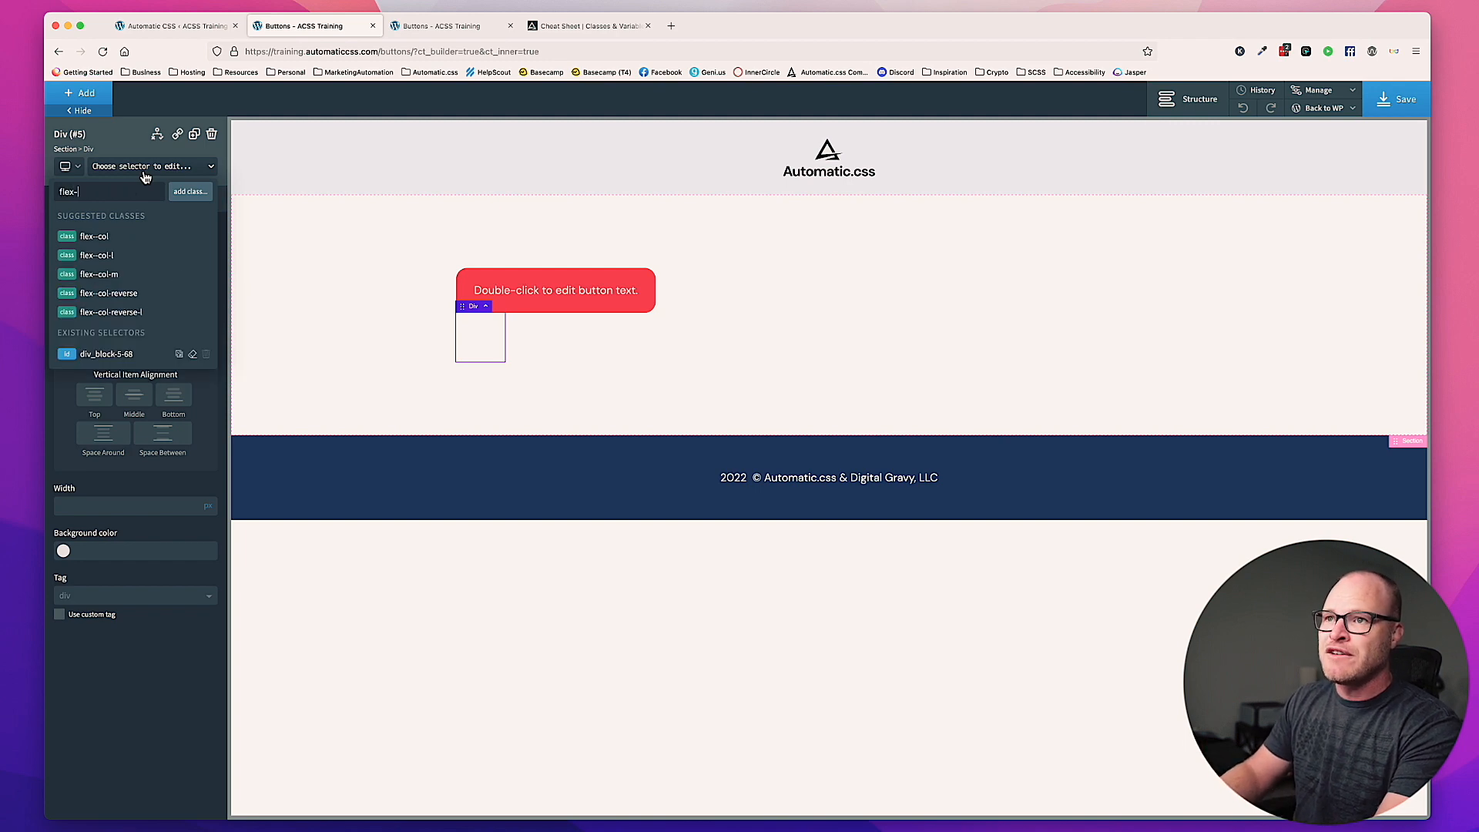
type("-row")
key("Return")
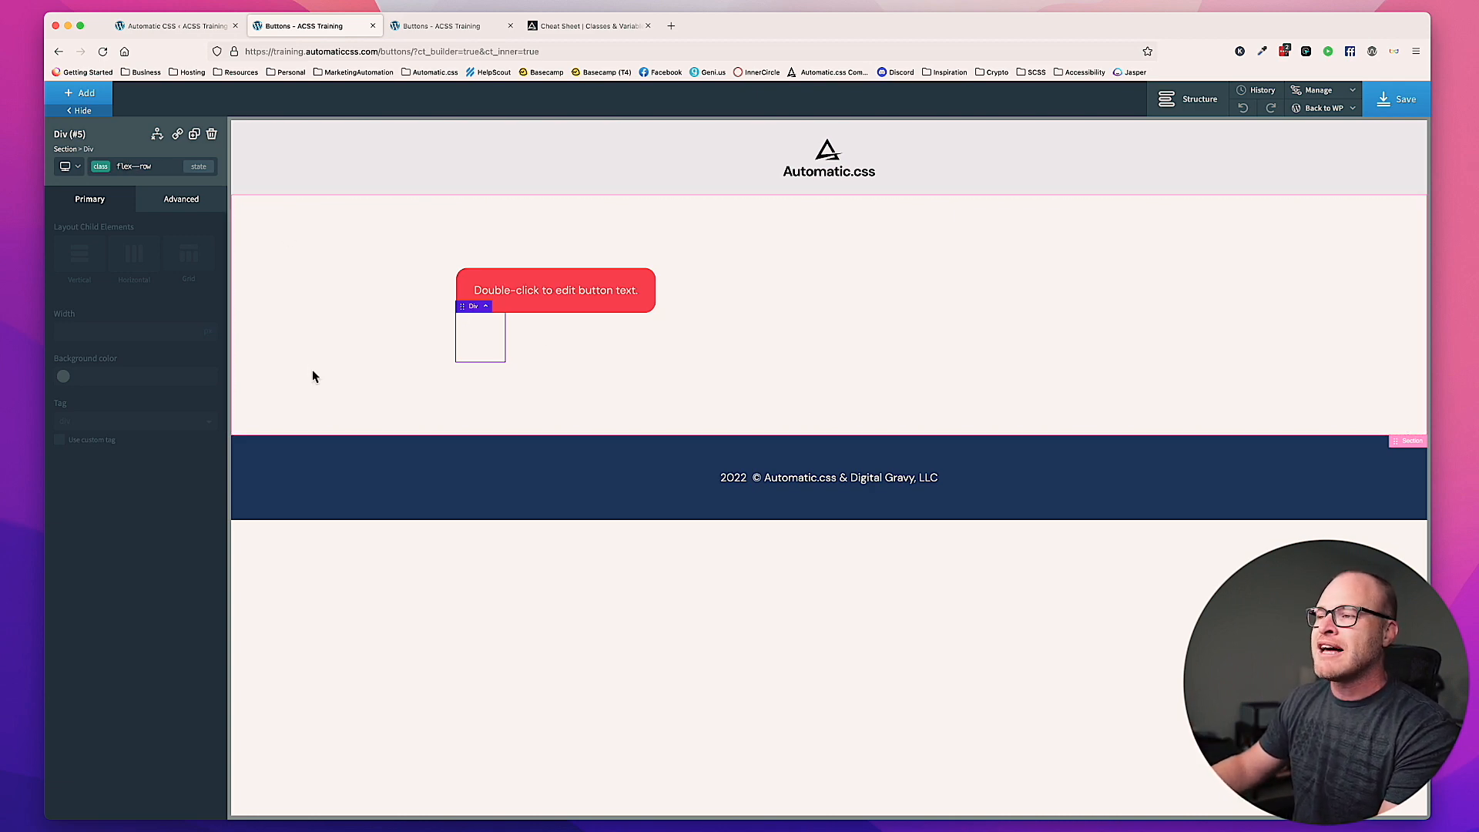
left_click(154, 168)
type("gap--xs")
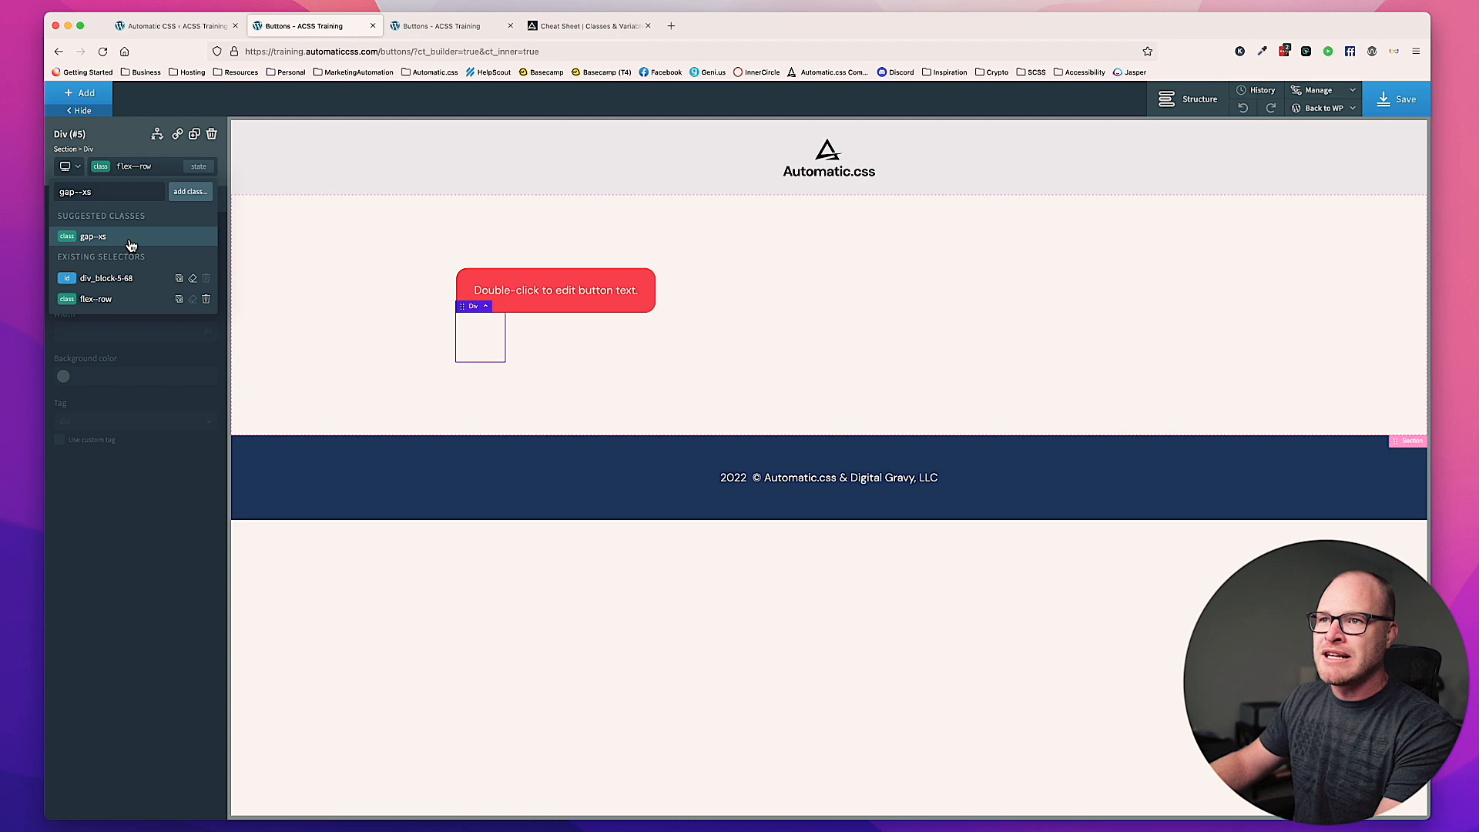
left_click(131, 239)
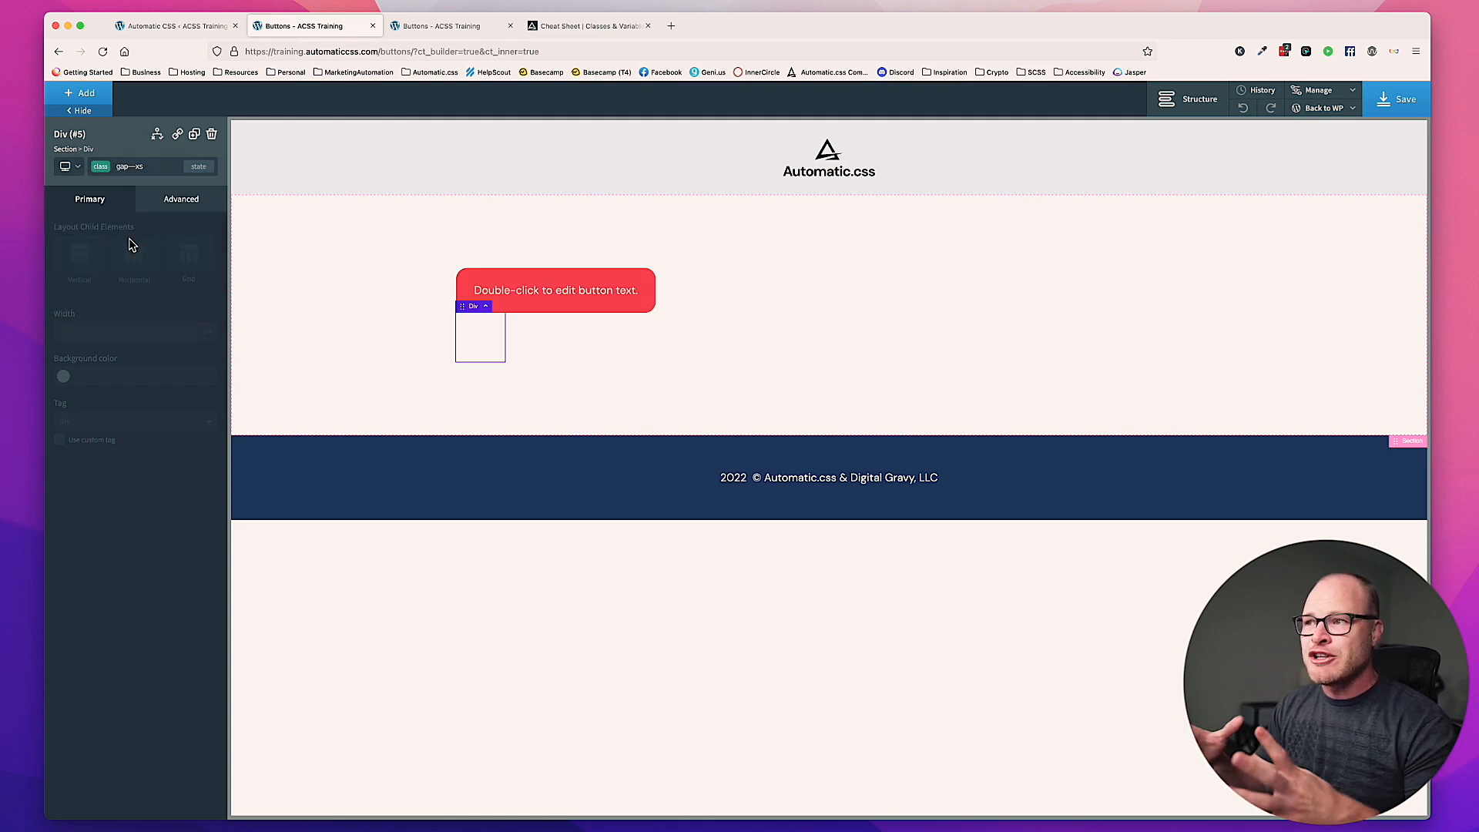
Step: Show the page structure and nest the primary button inside the new div
left_click(1169, 117)
mouse_move(1298, 210)
left_mouse_down()
mouse_move(1310, 249)
mouse_move(1232, 207)
mouse_move(1299, 219)
mouse_move(1228, 215)
mouse_move(1310, 225)
left_mouse_up()
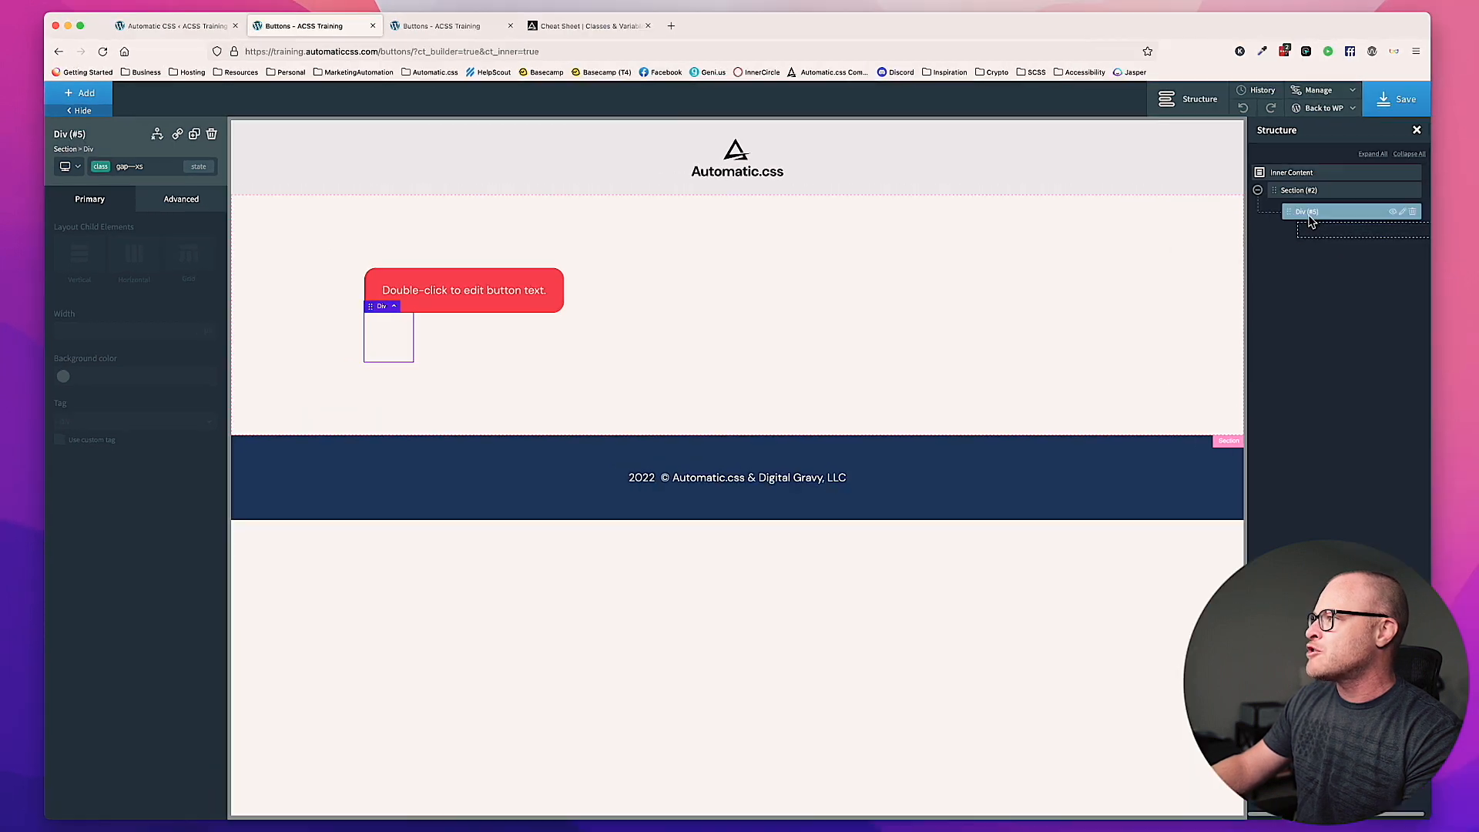
left_click(676, 286)
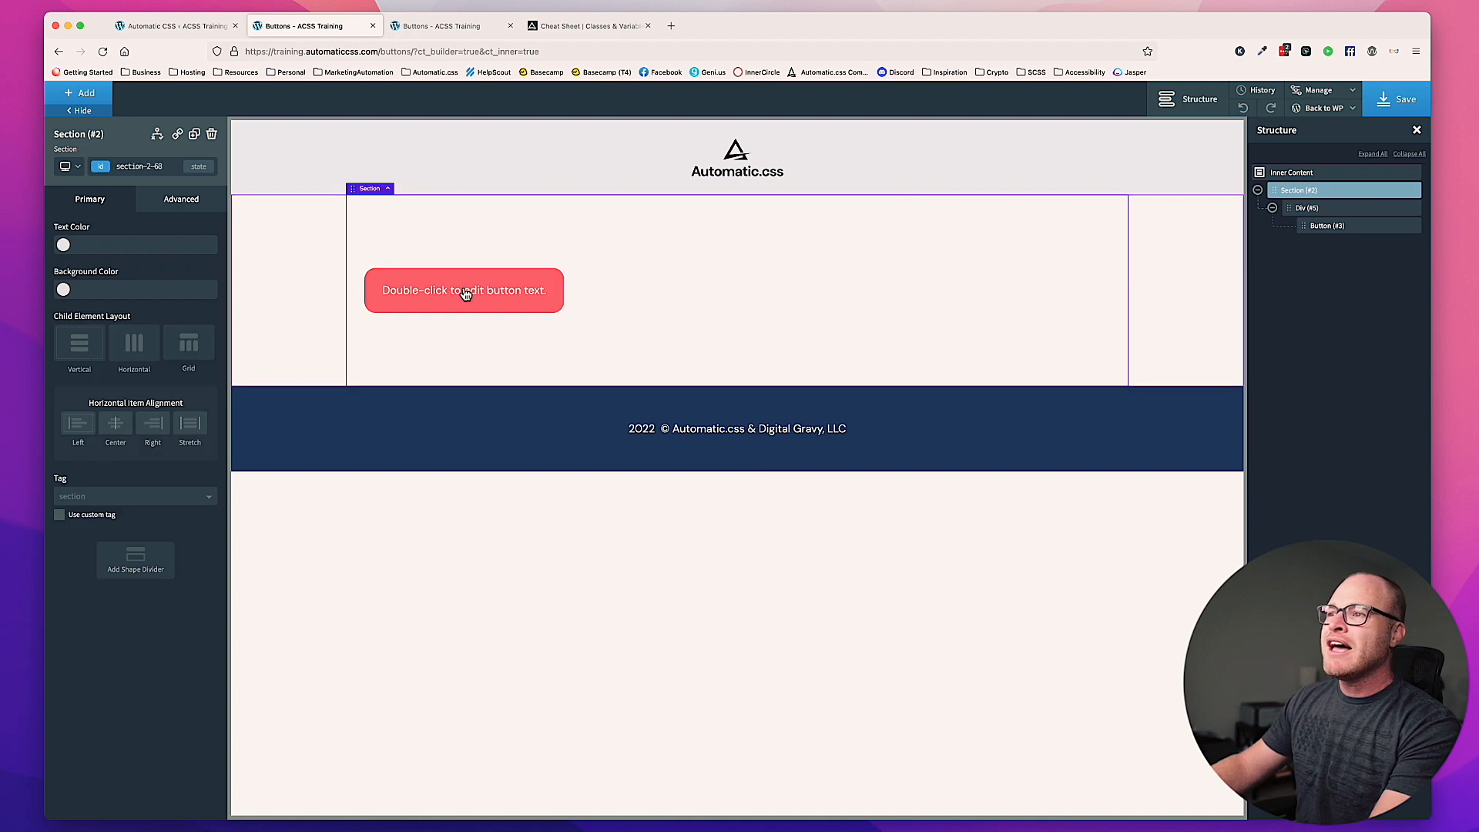
Step: Duplicate the primary button inside the div, undoing any accidental change to the section's padding
left_click(462, 294)
left_click(195, 136)
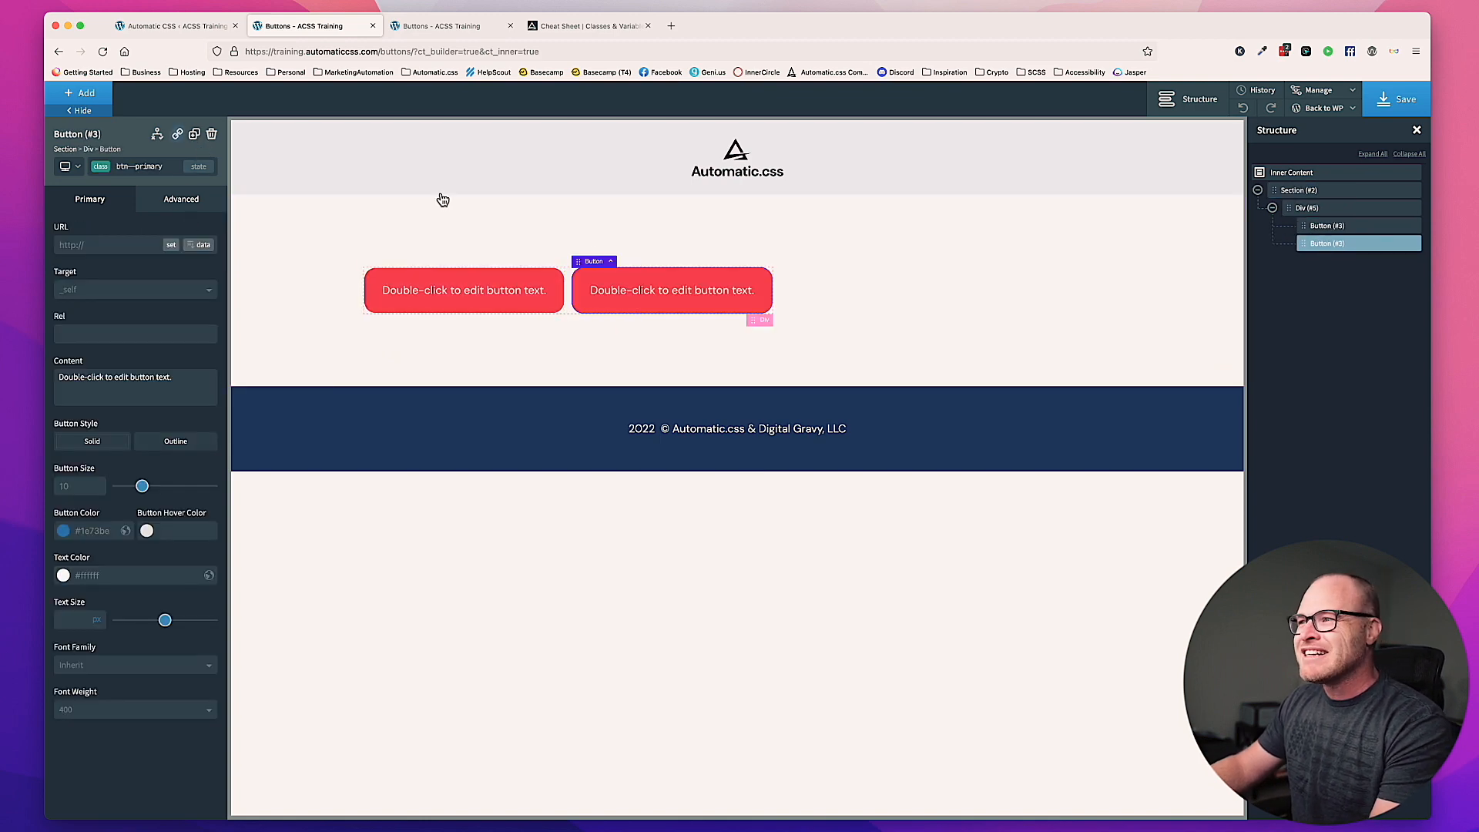
left_click(640, 356)
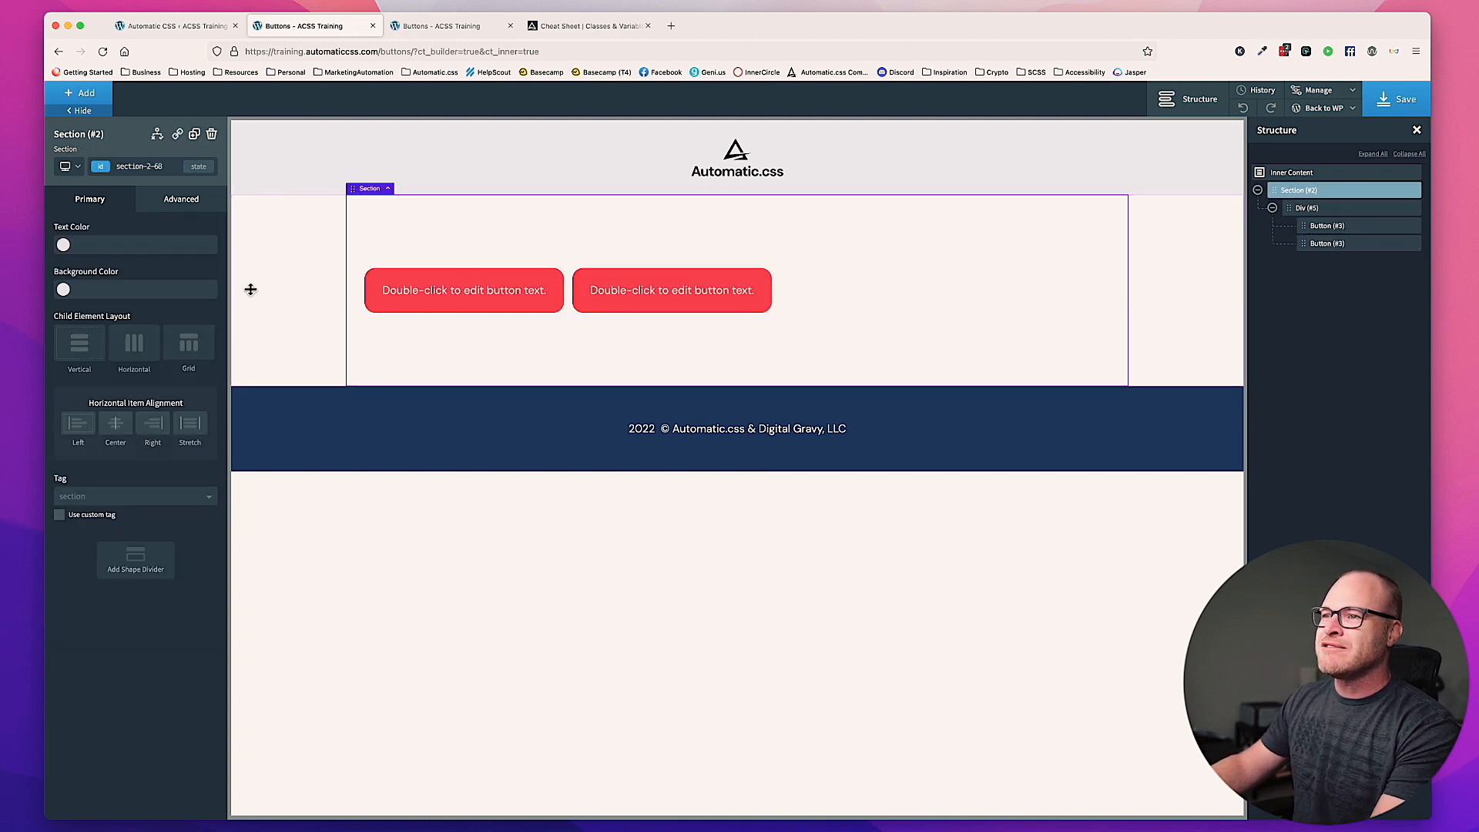
left_click(959, 368)
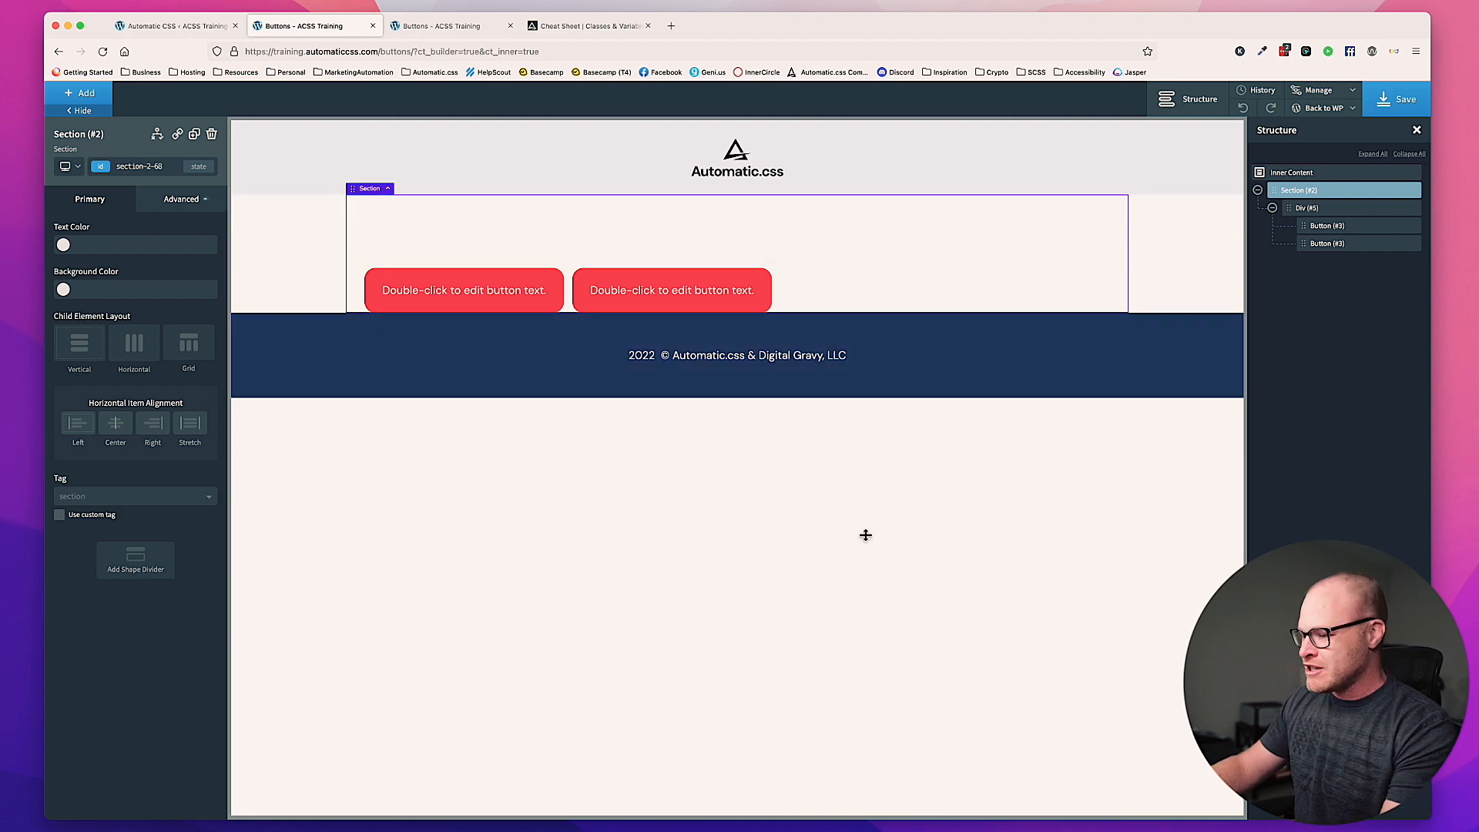
key("super+z")
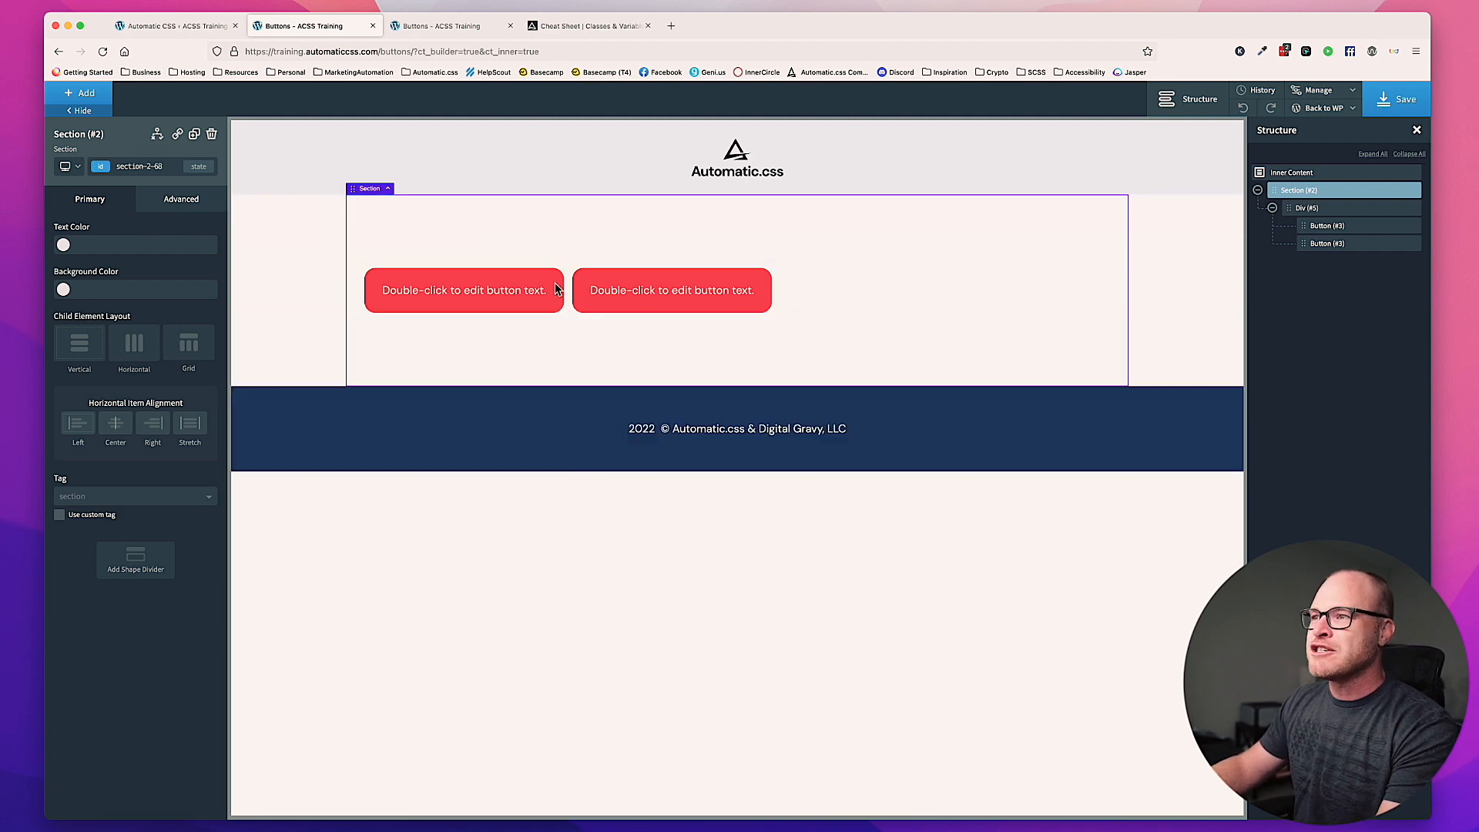
Step: Change the first button's text to "Solid Button"
left_click(500, 295)
double_click(500, 295)
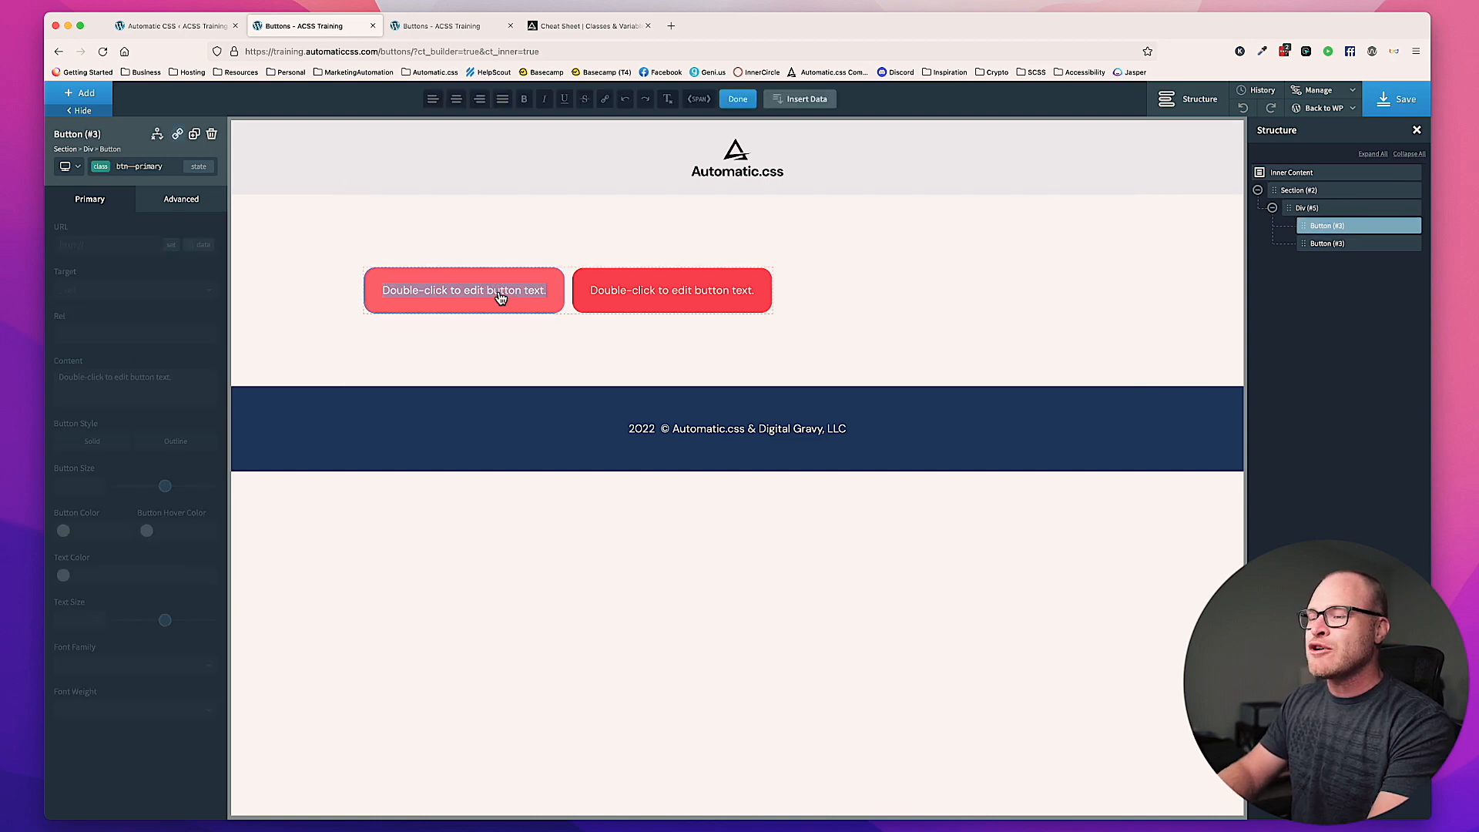
type("Solid Button")
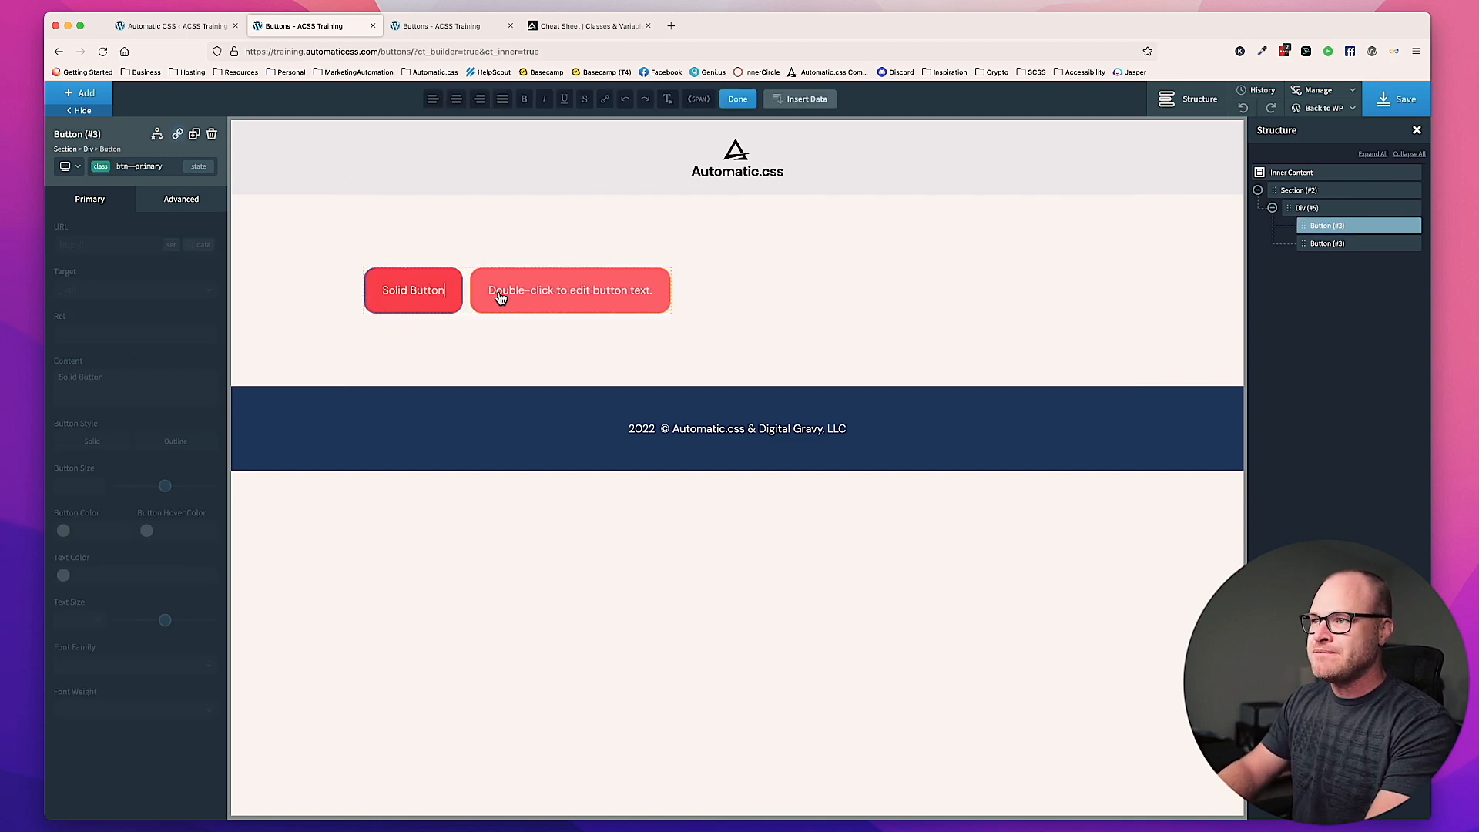
Step: Change the second button's text to "Outline Button"
double_click(614, 300)
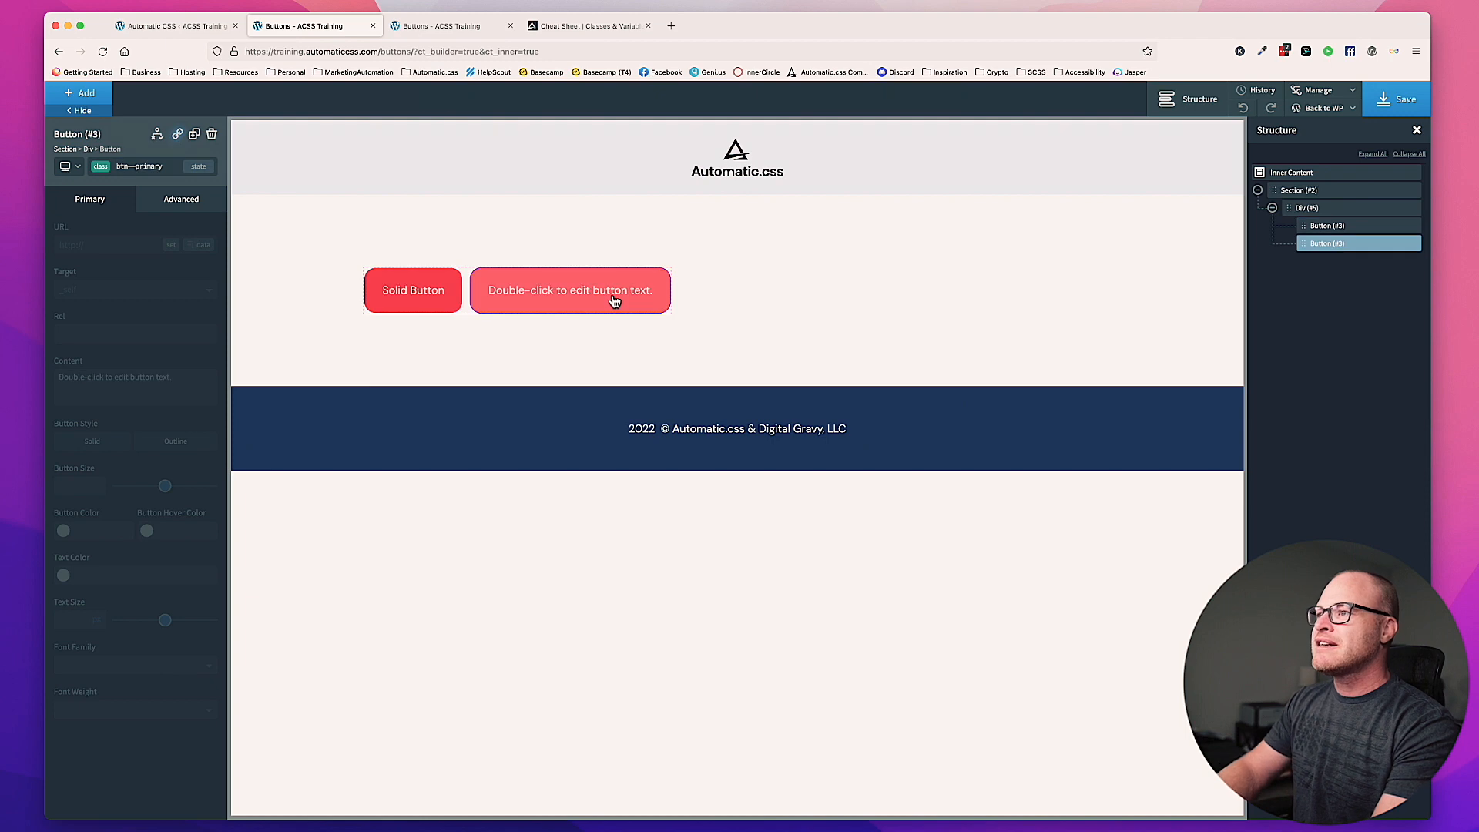
type("Outline Button")
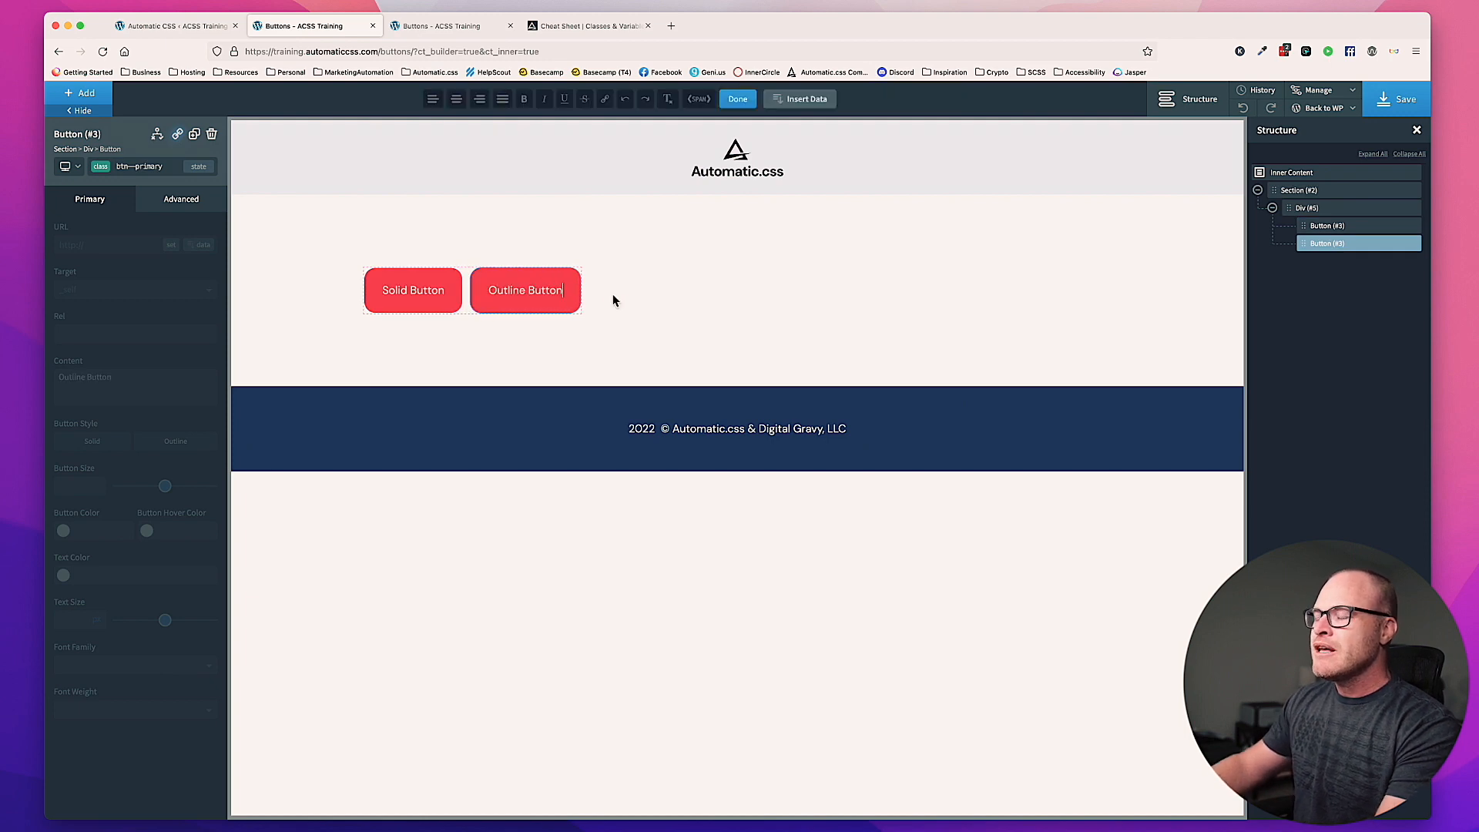
left_click(542, 332)
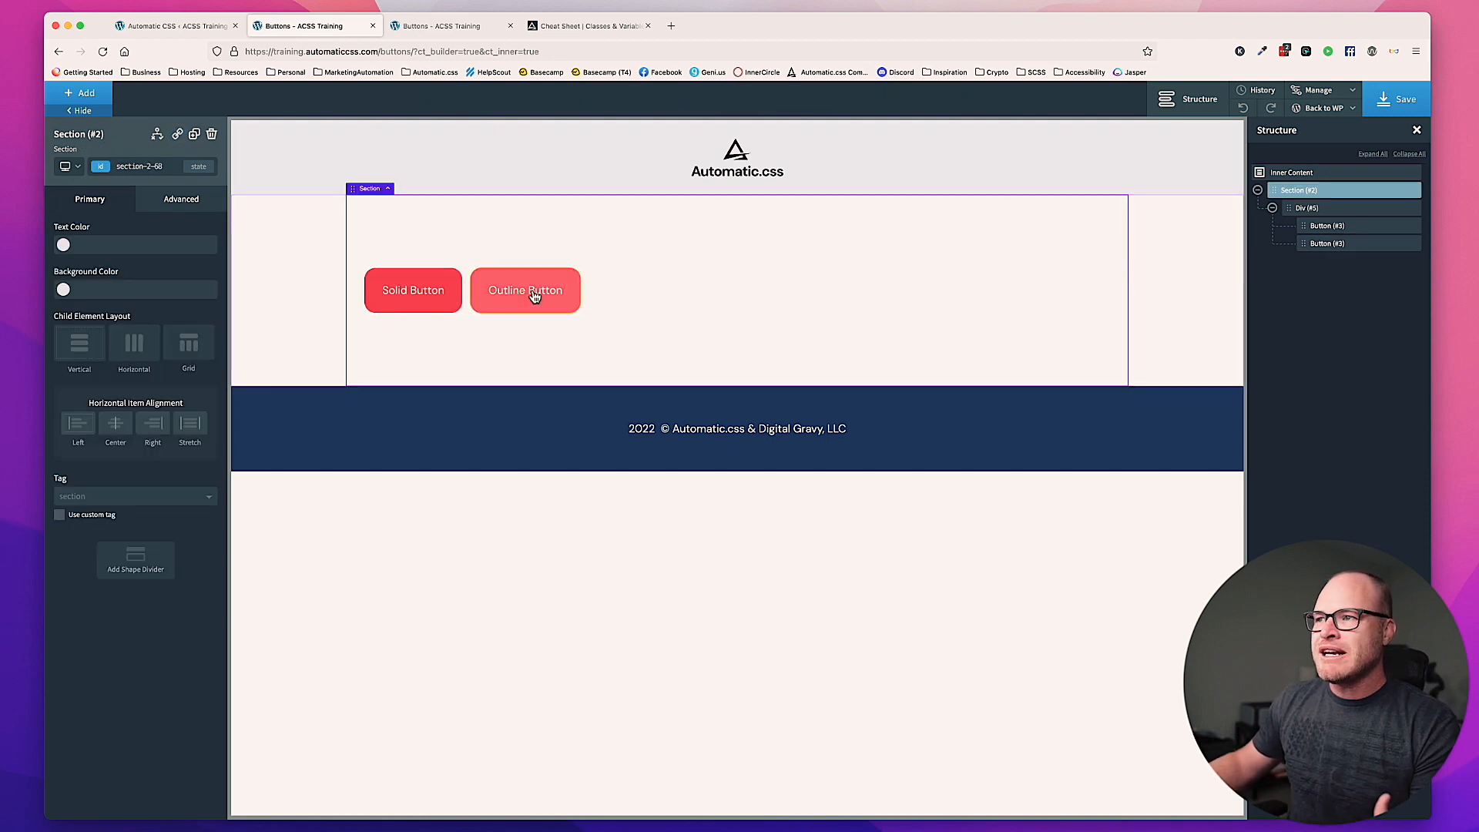
Step: Add the class btn--outline to the Outline Button alongside its btn--primary class
left_click(528, 290)
left_click(164, 170)
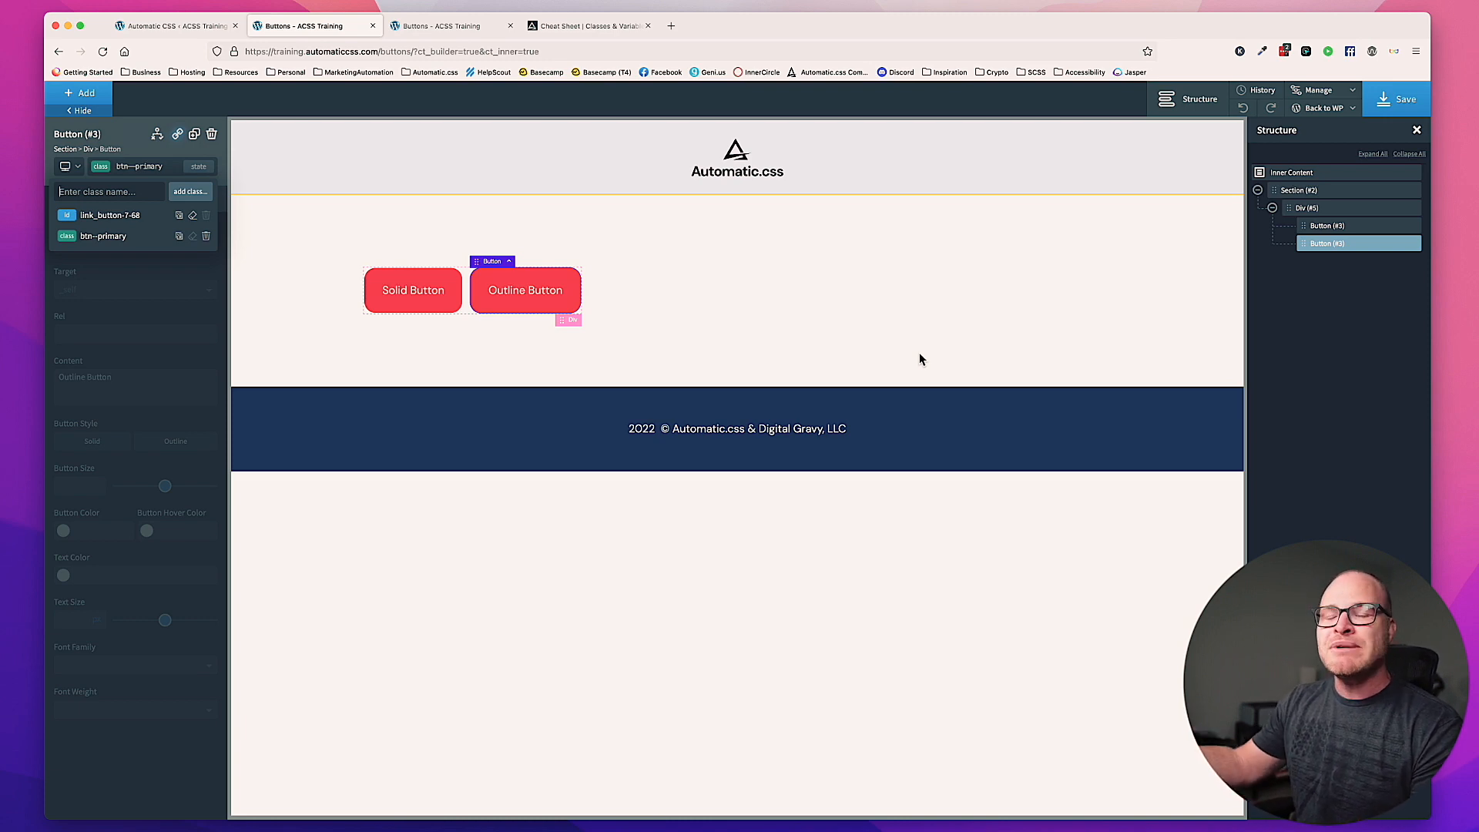
type("btn--ou")
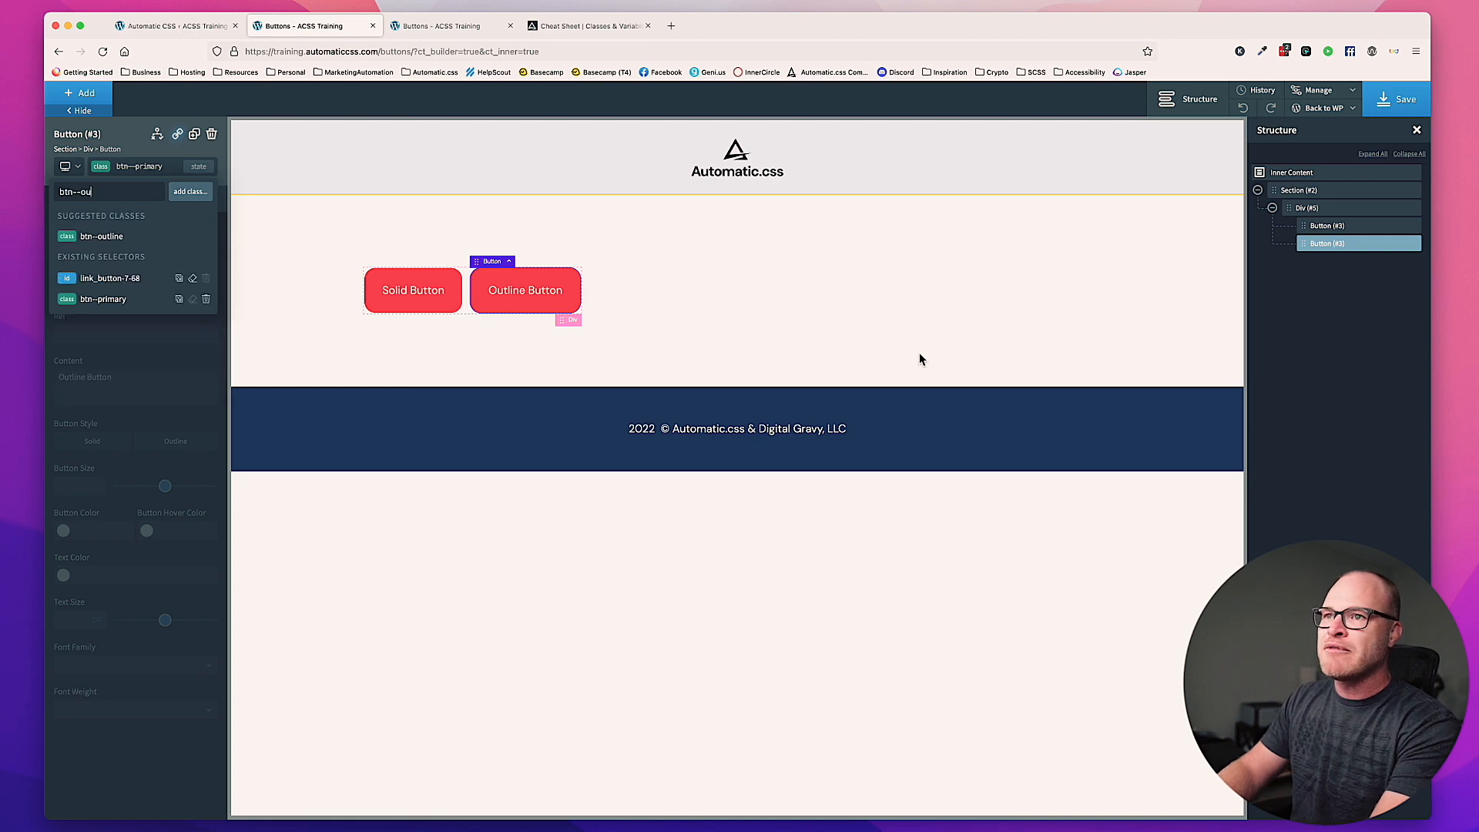
type("tliee")
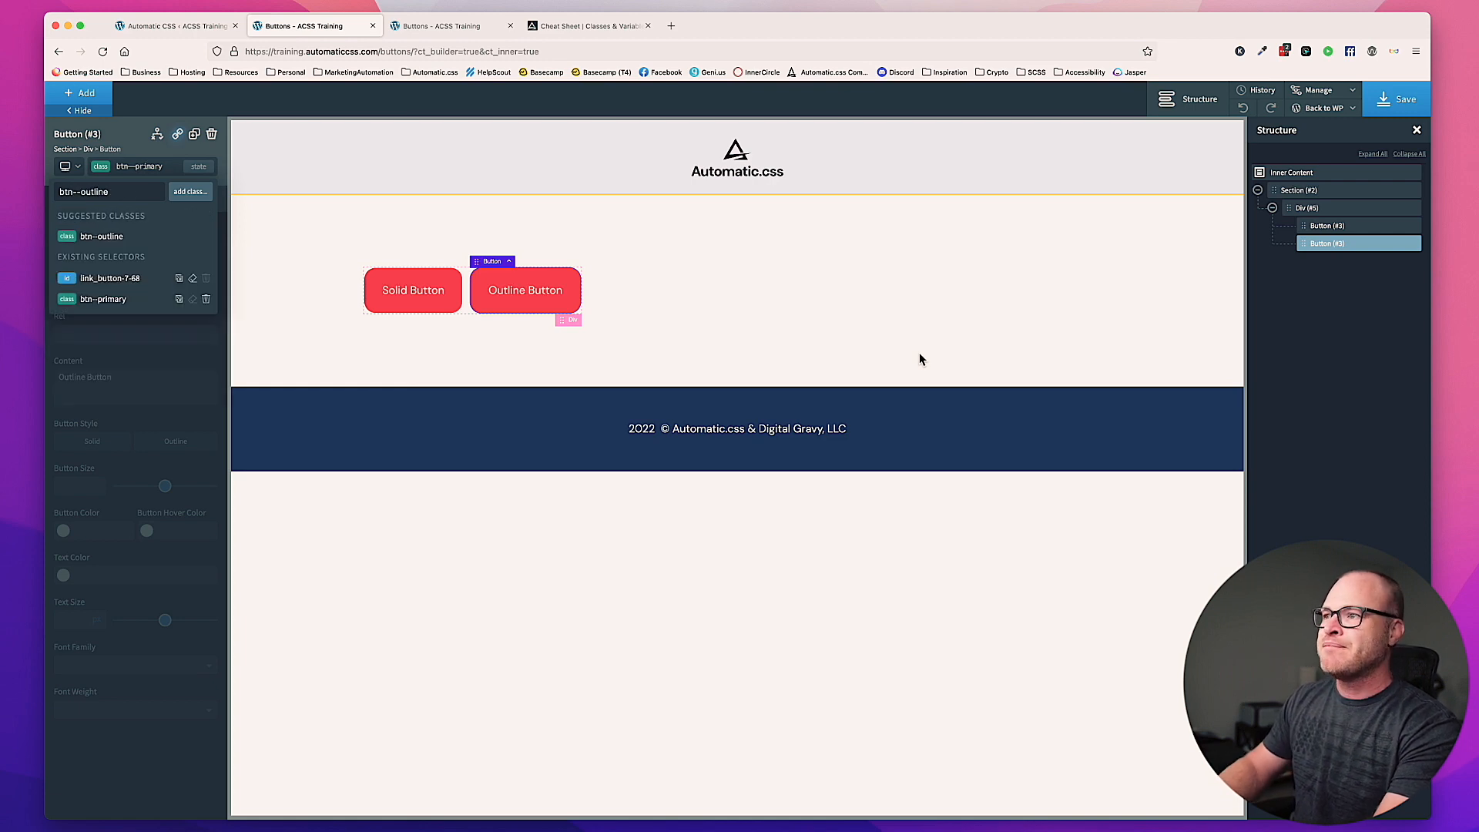
key("Return")
Step: Assign the class center--all to the section containing both buttons and save the page
left_click(878, 284)
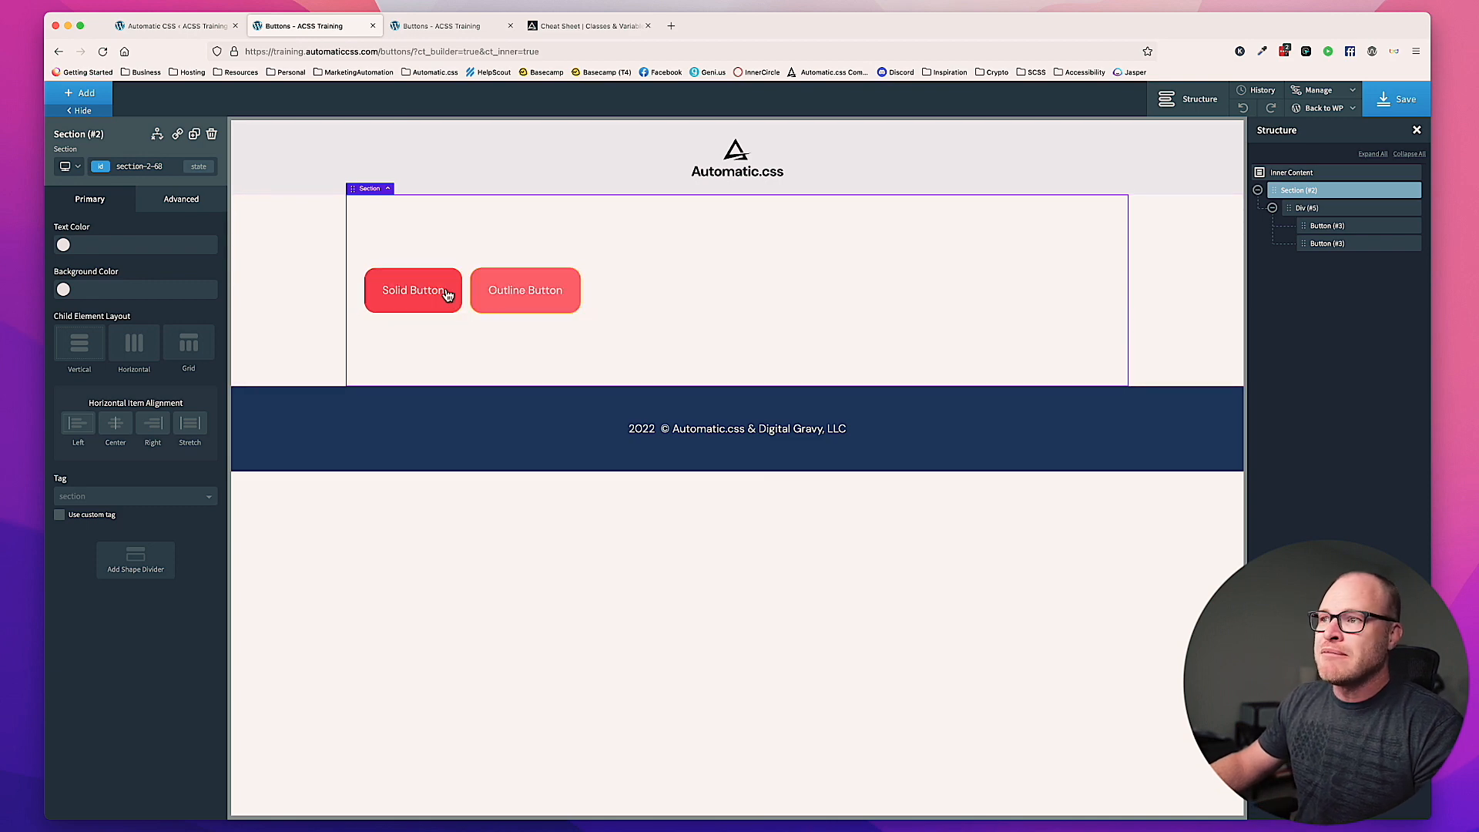
left_click(145, 172)
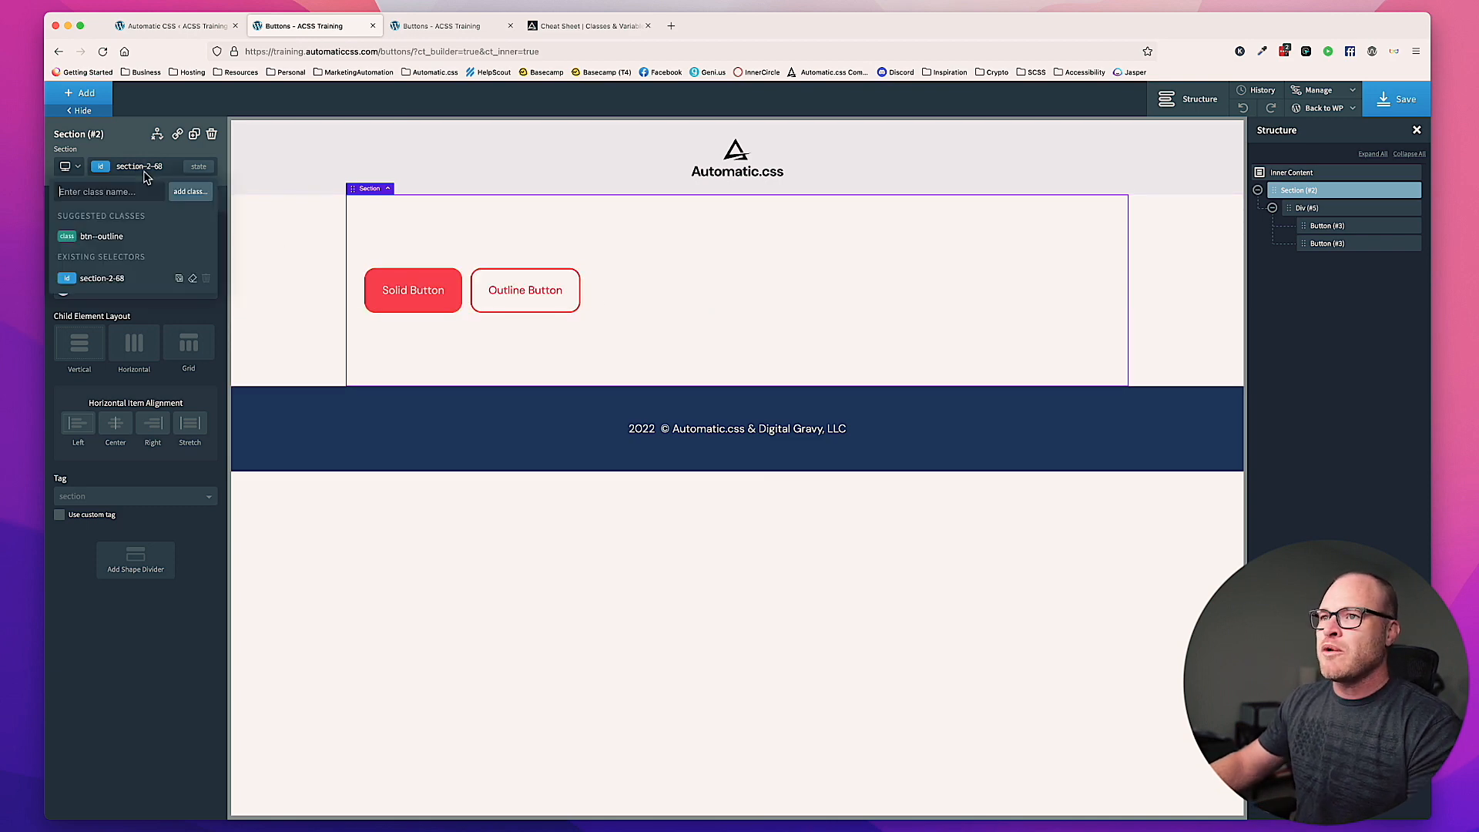
type("center")
left_click(149, 235)
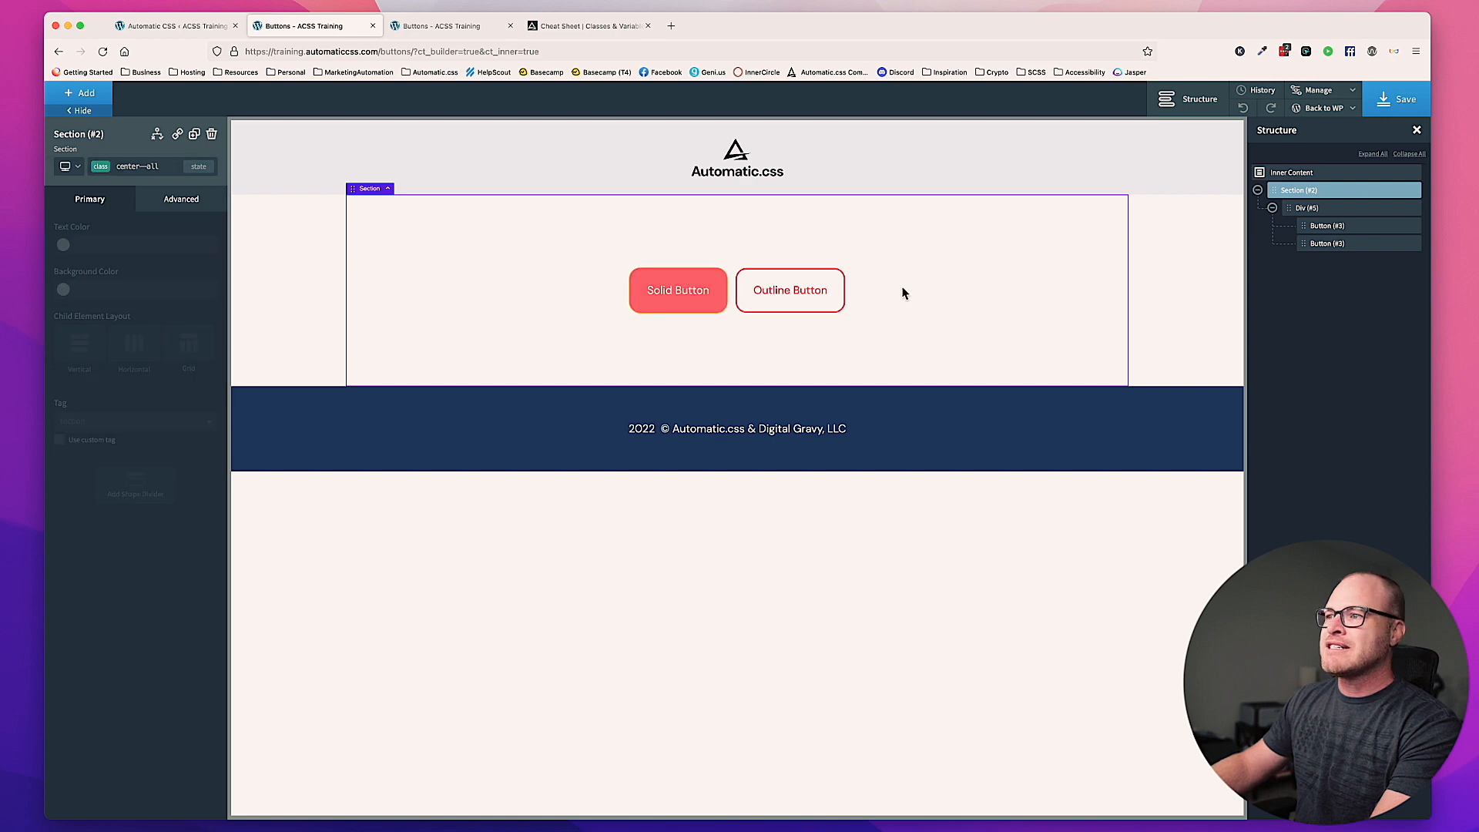
left_click(1400, 97)
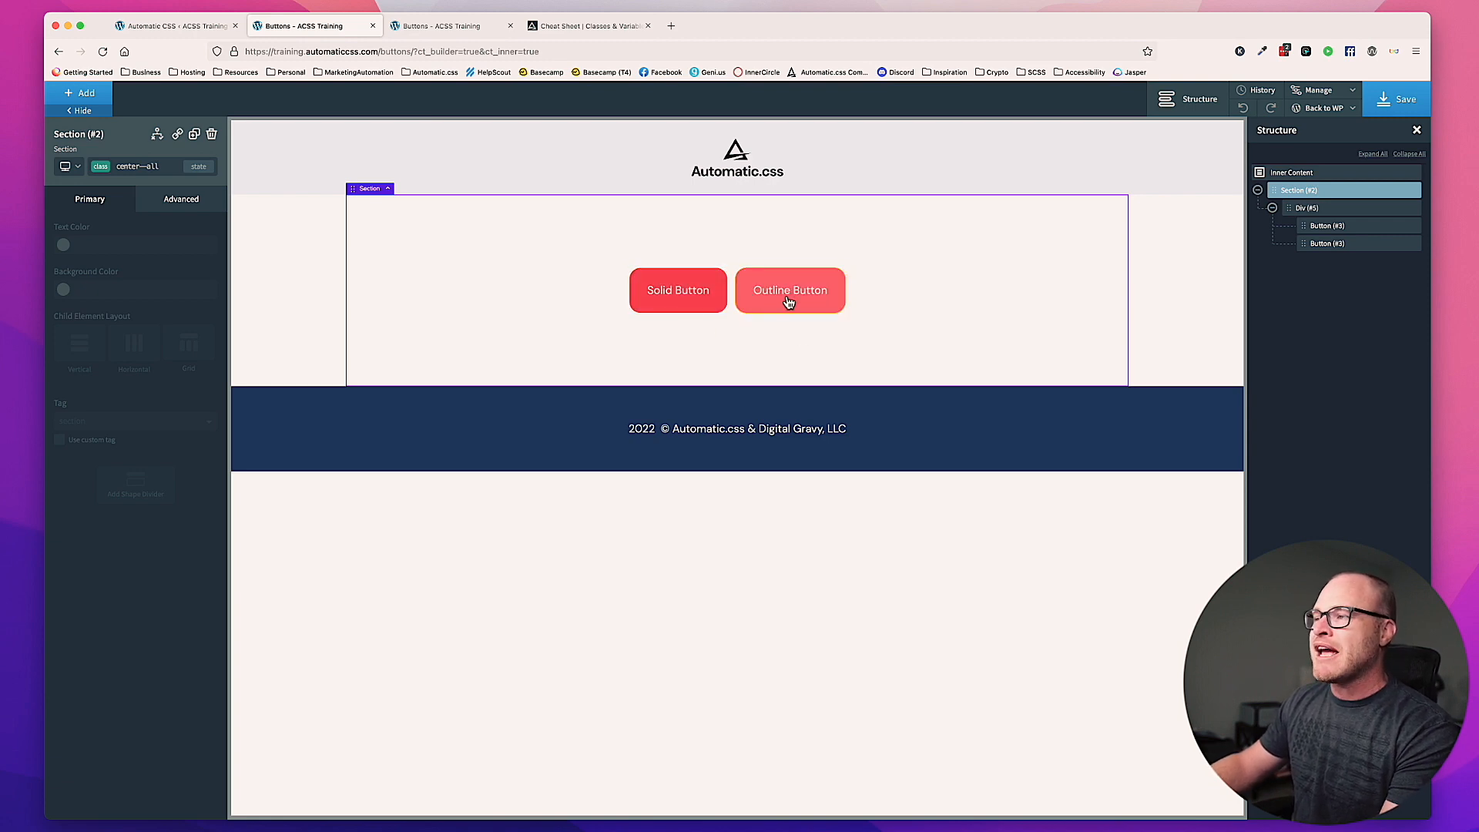
left_click(1396, 99)
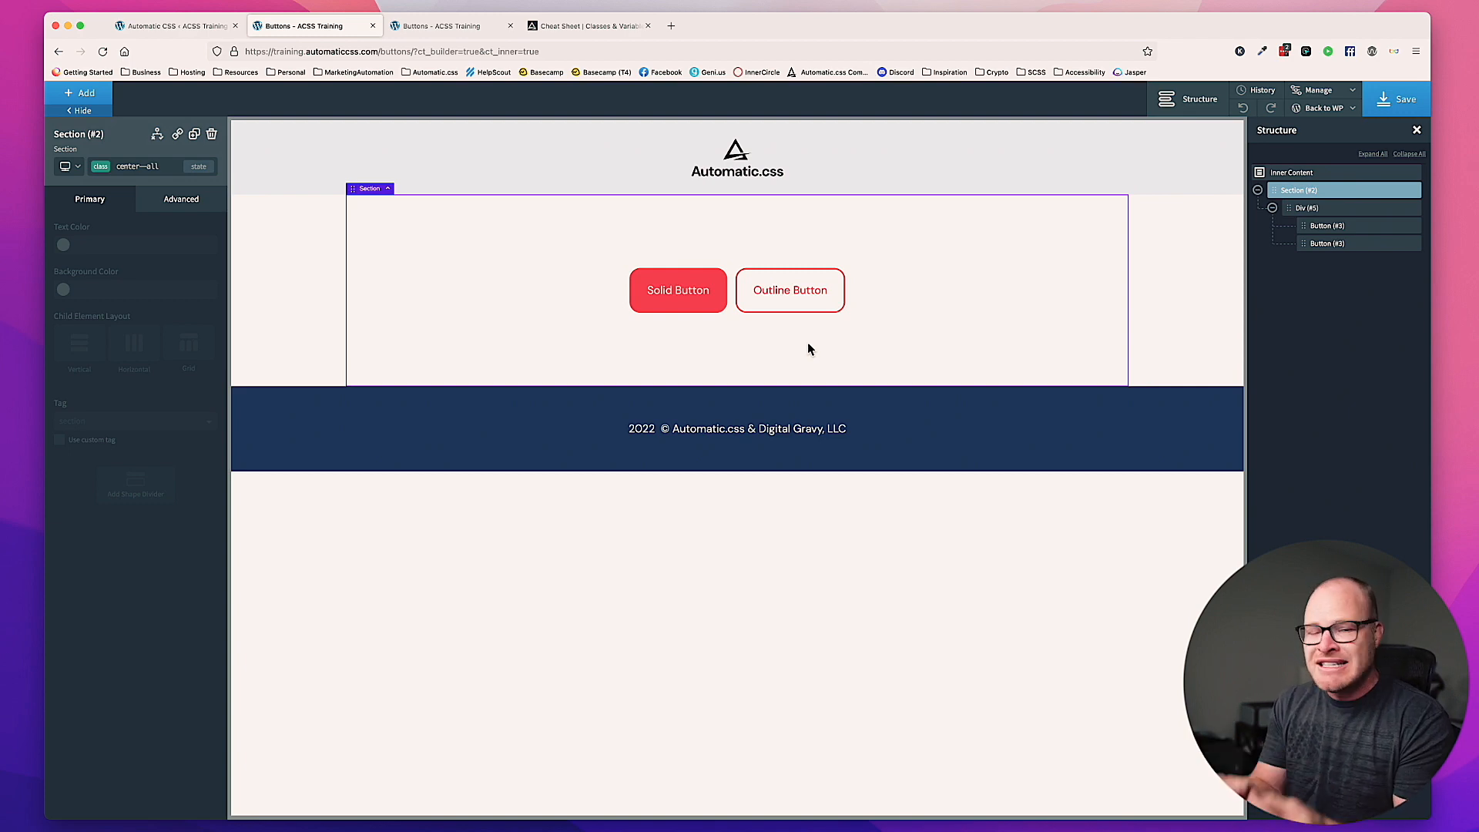
Step: Delete the div holding both buttons from the section and save the page
left_click(732, 291)
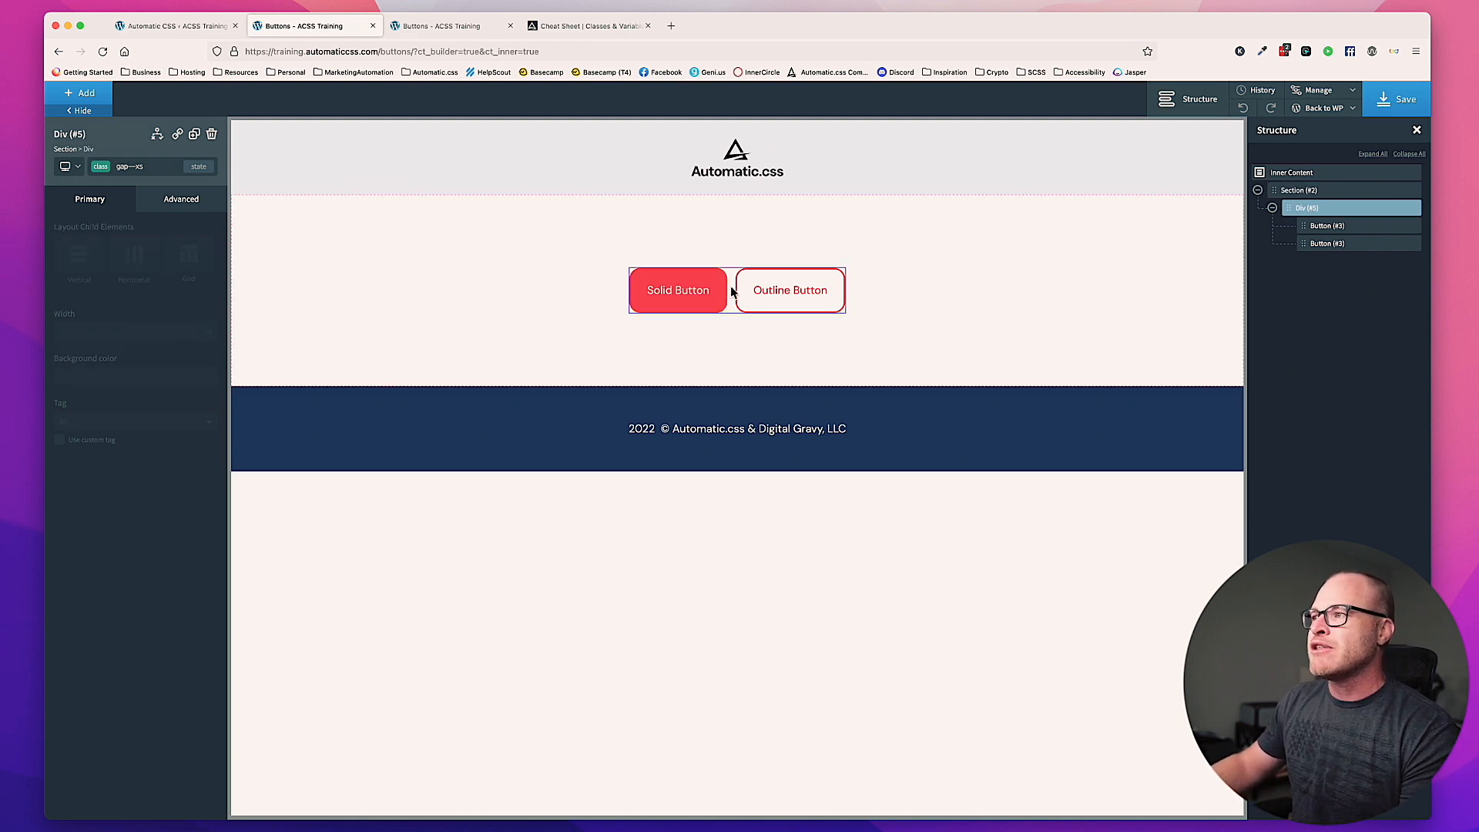
left_click(212, 134)
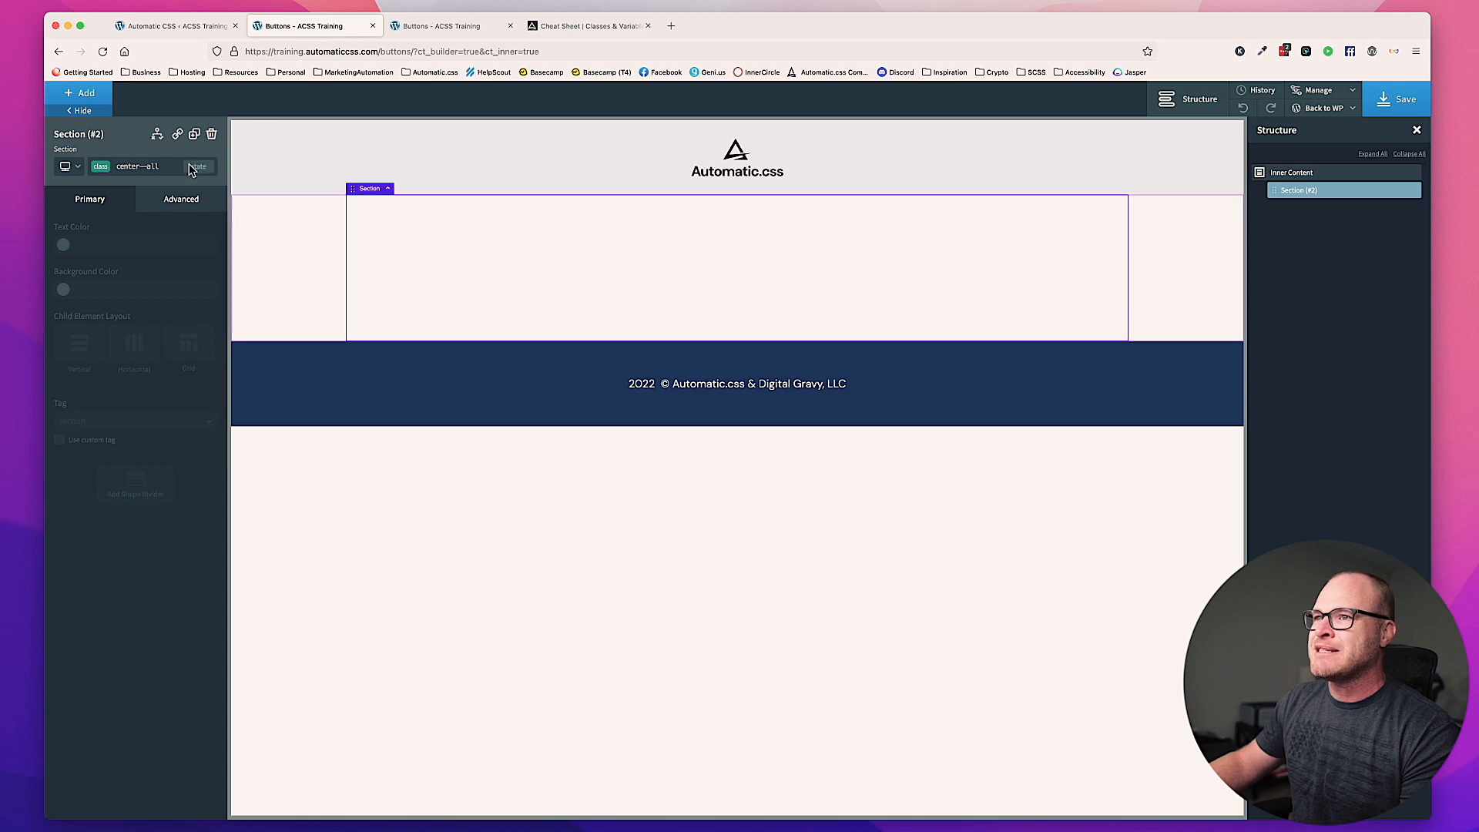
left_click(1395, 100)
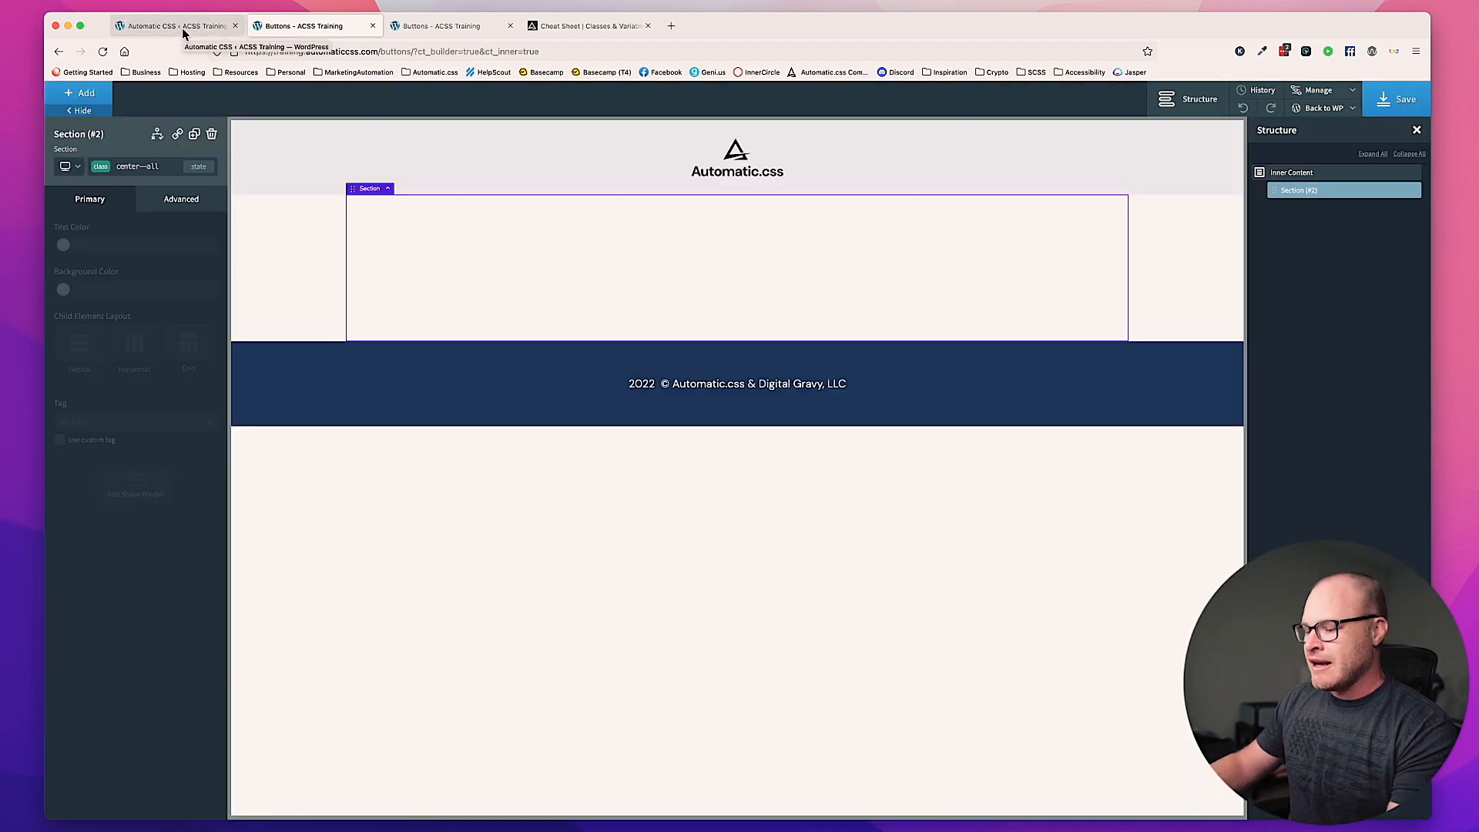
Step: In the Automatic CSS Buttons settings, set the Primary Button Background override to transparent
left_click(176, 27)
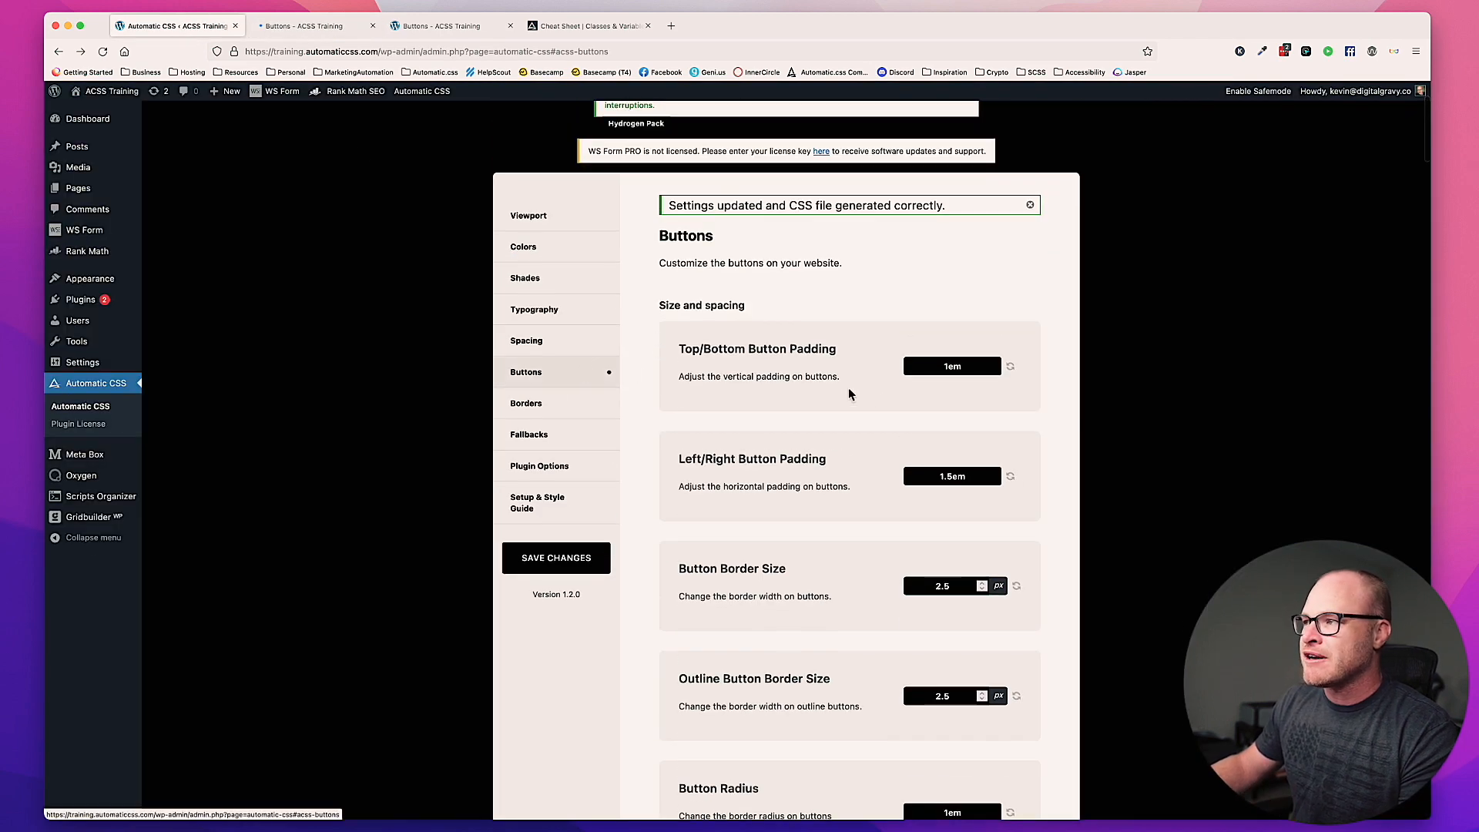
scroll(595, 370, "down", 3)
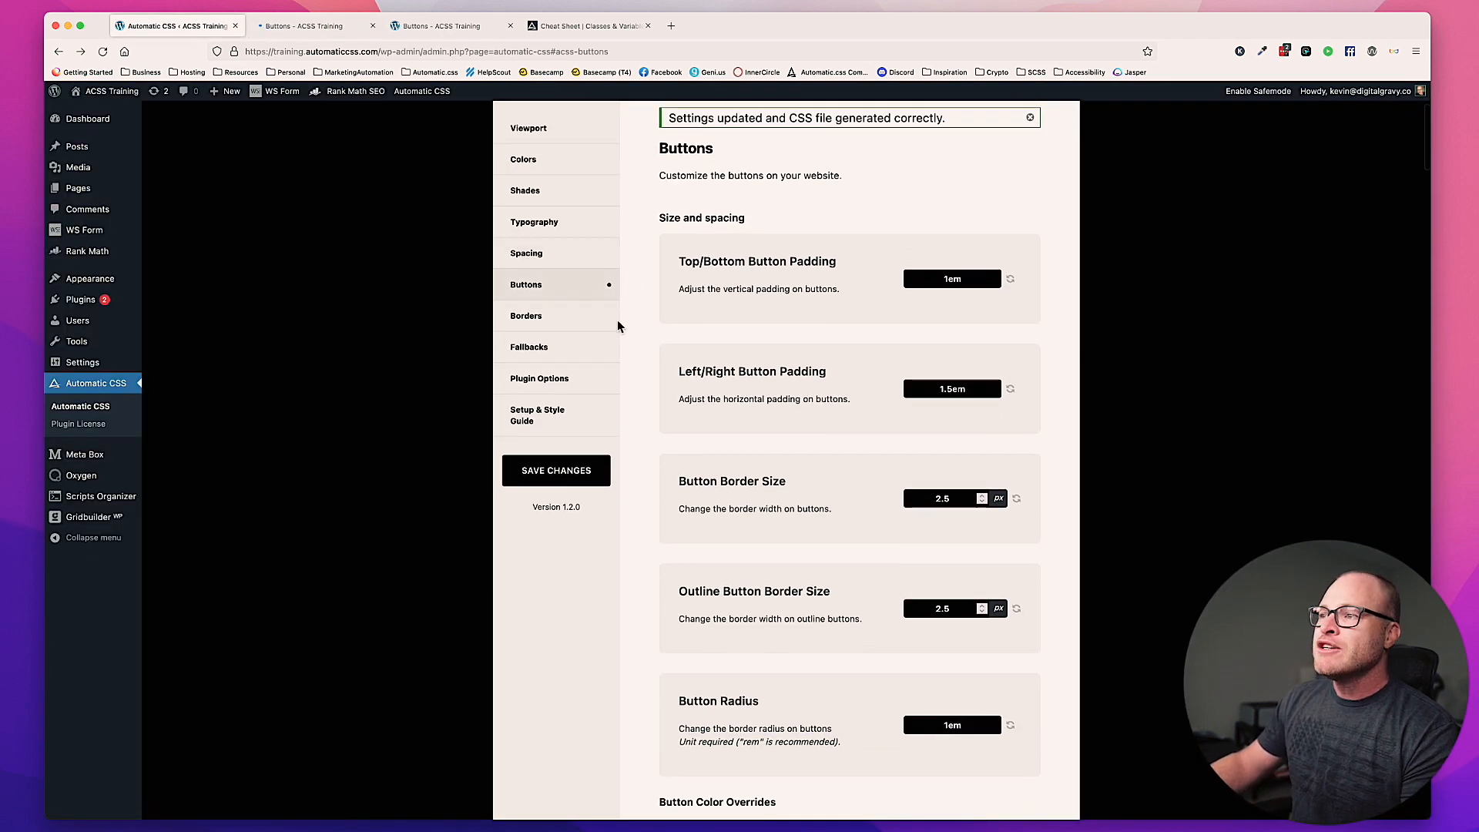
scroll(696, 331, "down", 15)
scroll(788, 332, "down", 3)
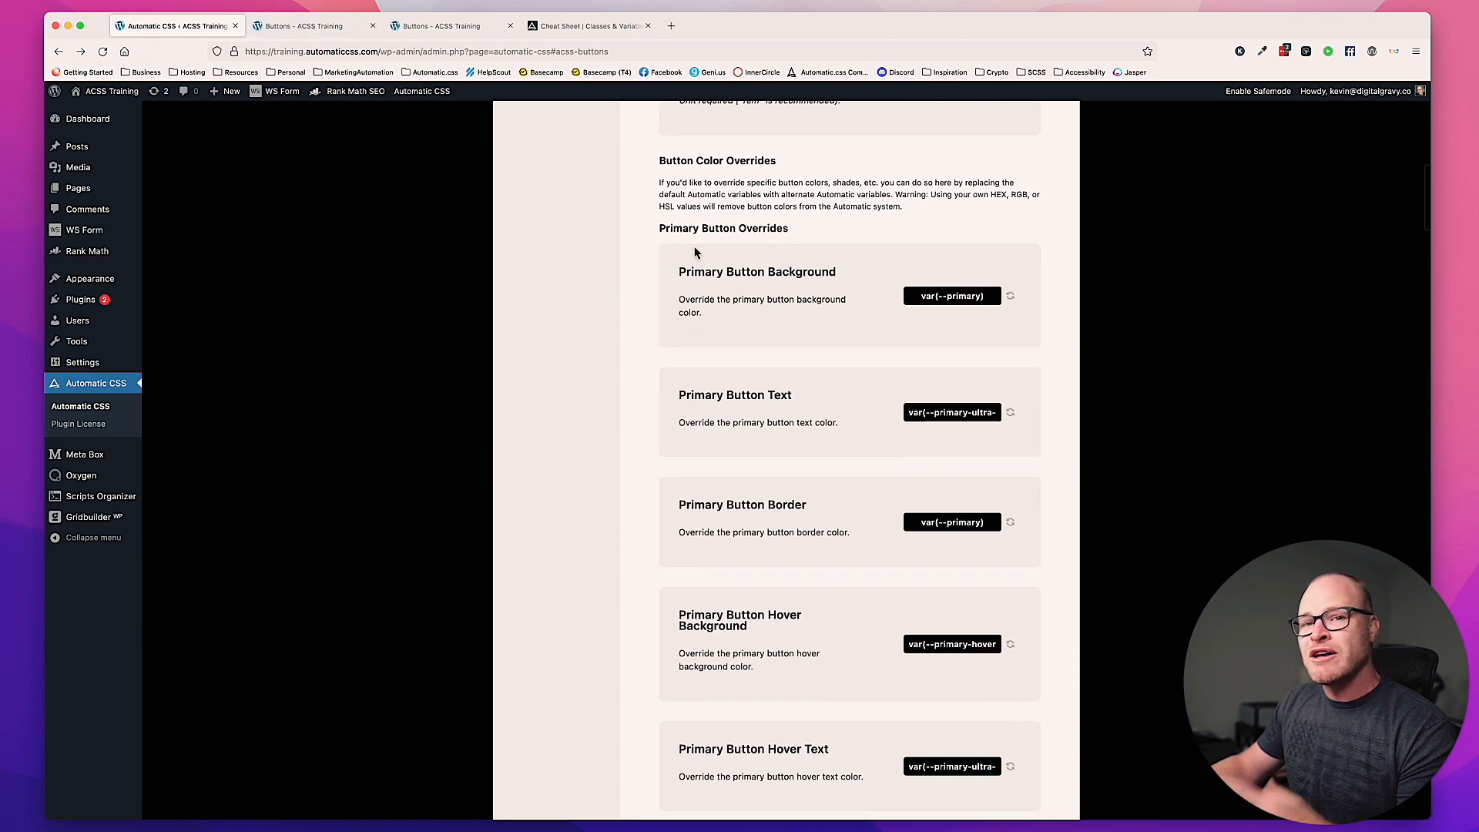
left_click(969, 300)
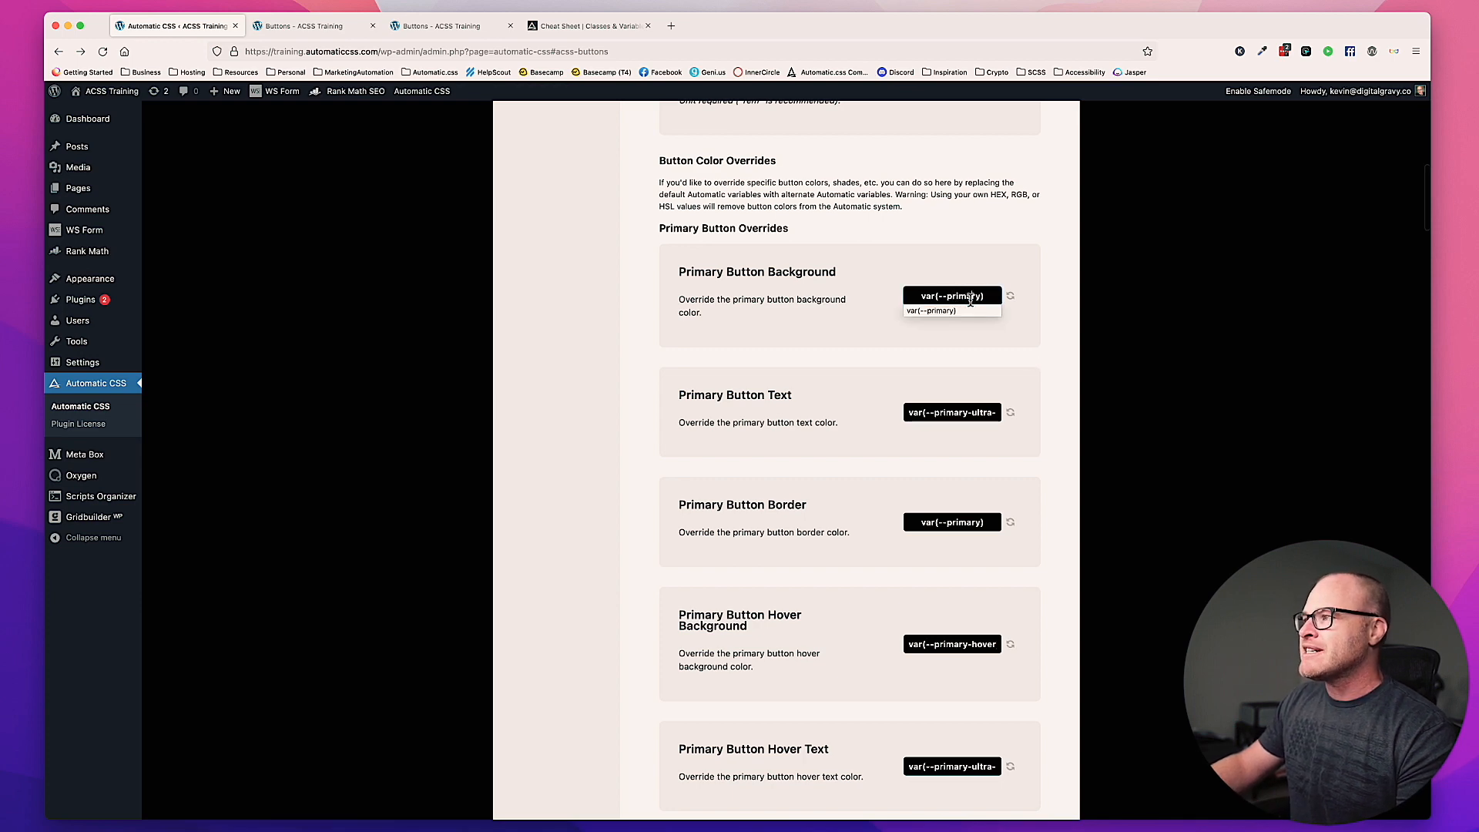
triple_click(970, 301)
scroll(1032, 356, "down", 2)
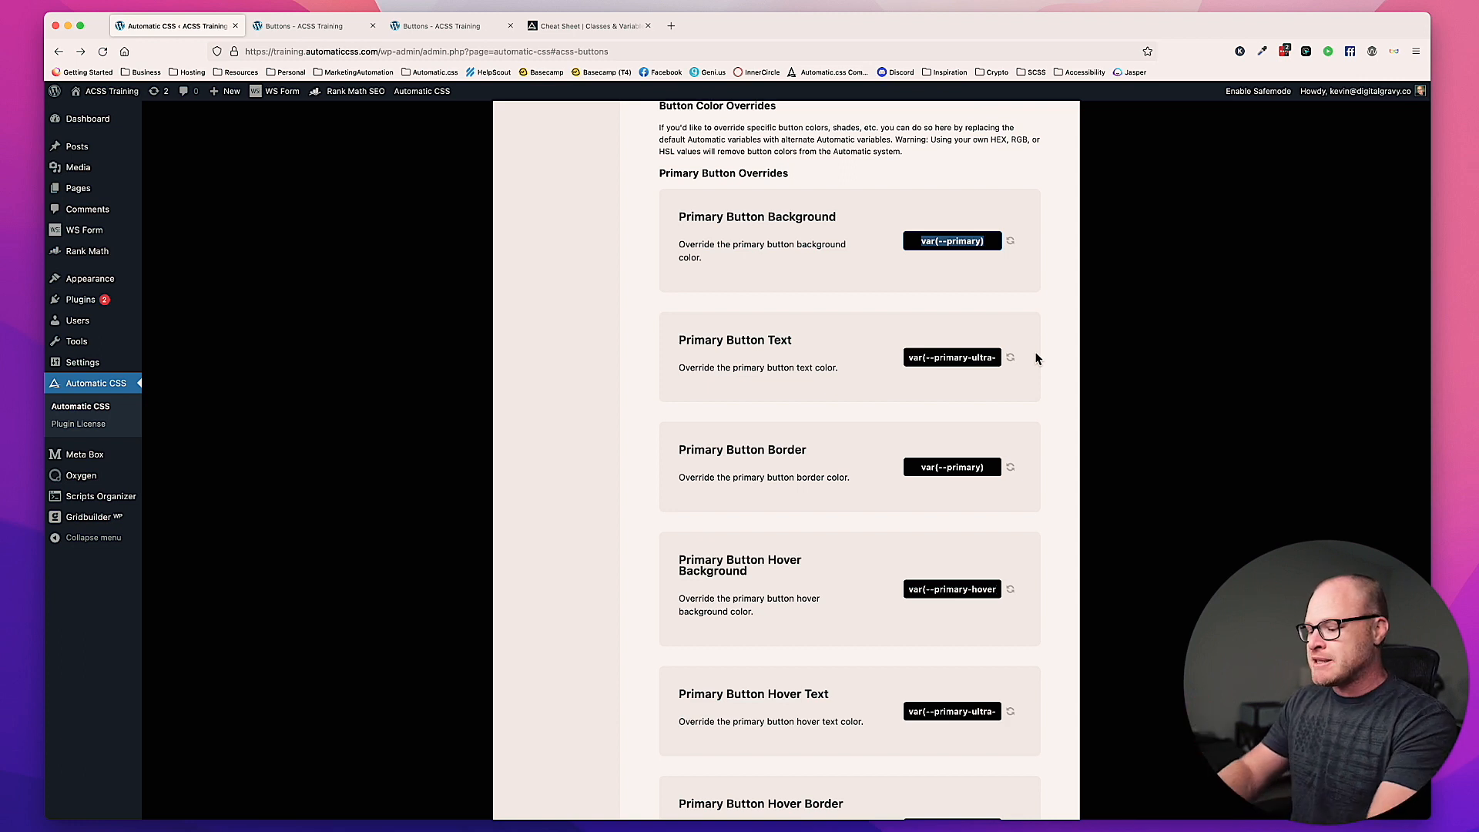
type("transparent")
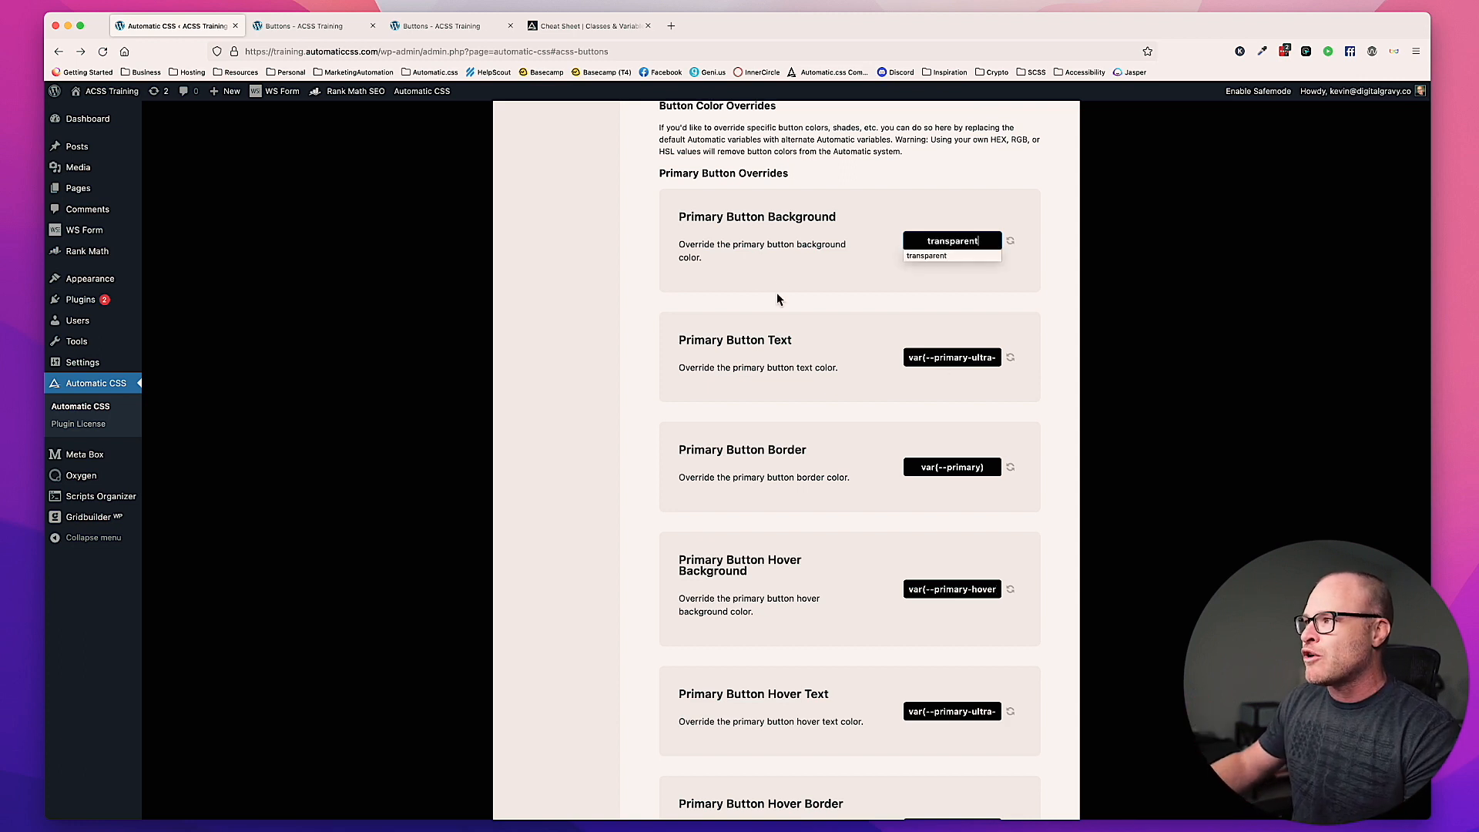
left_click(776, 297)
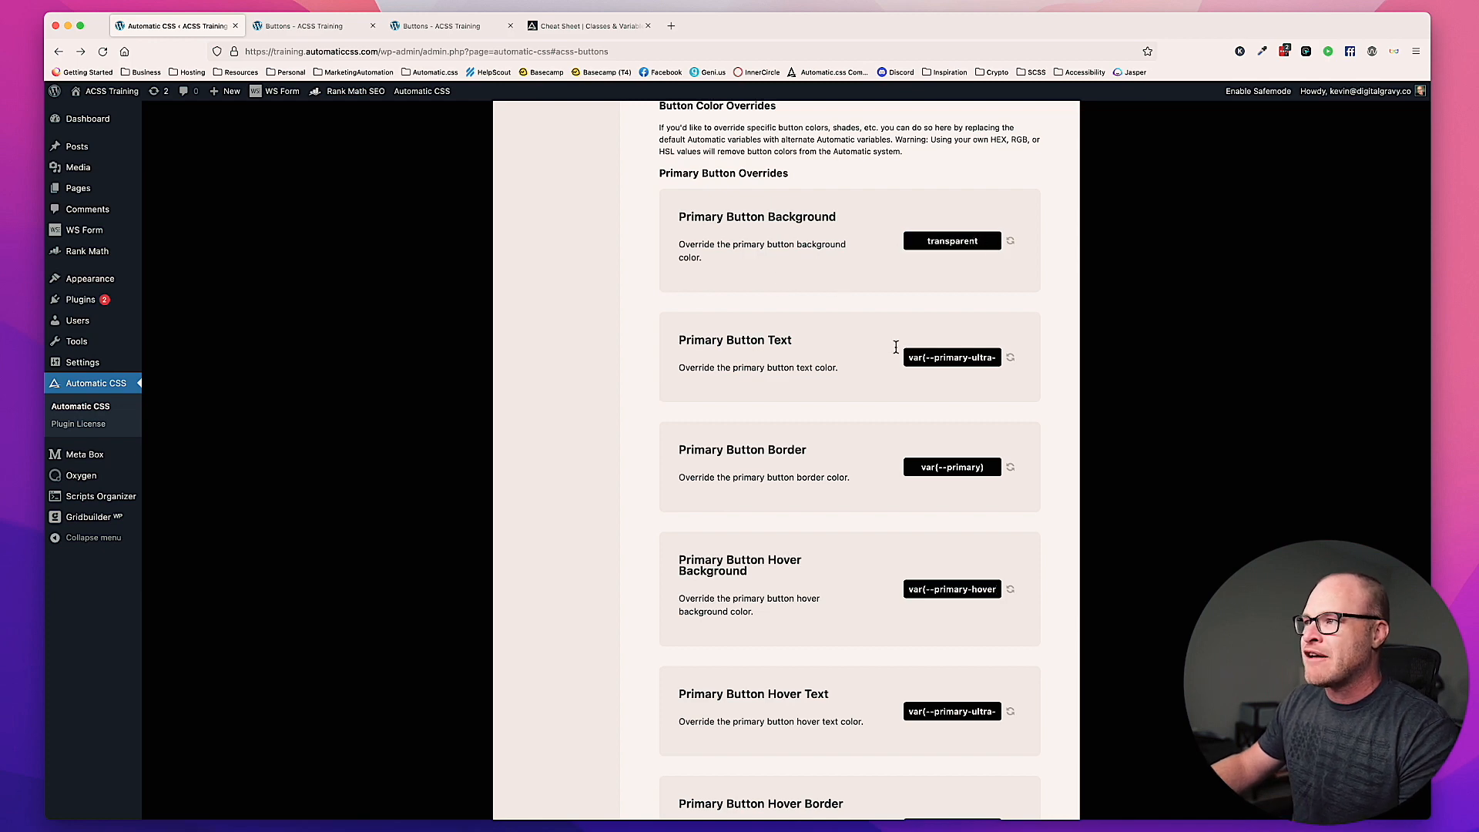
Step: Set the Primary Button Text override to var(--primary)
scroll(895, 345, "down", 2)
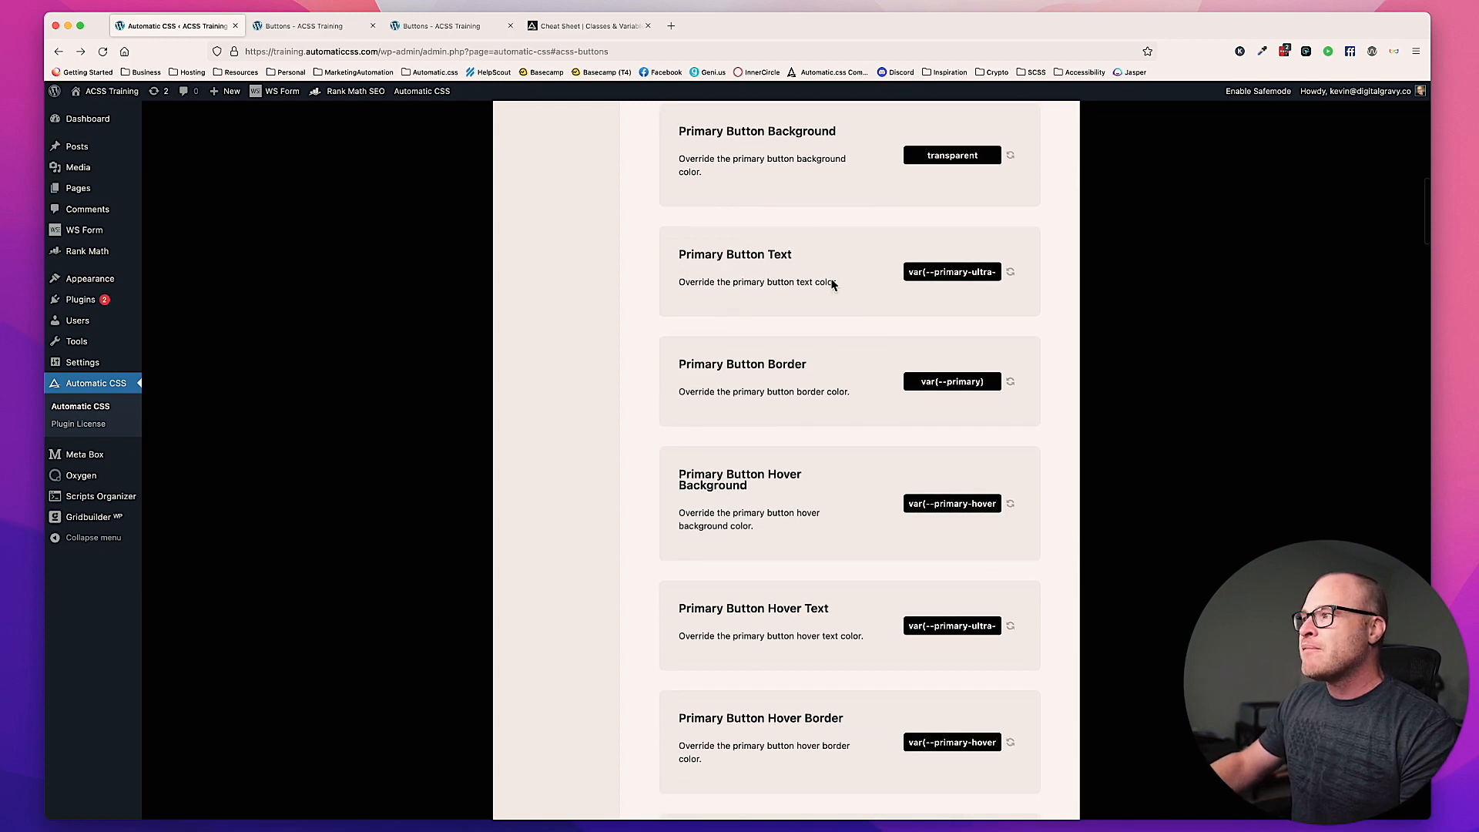
left_click(966, 274)
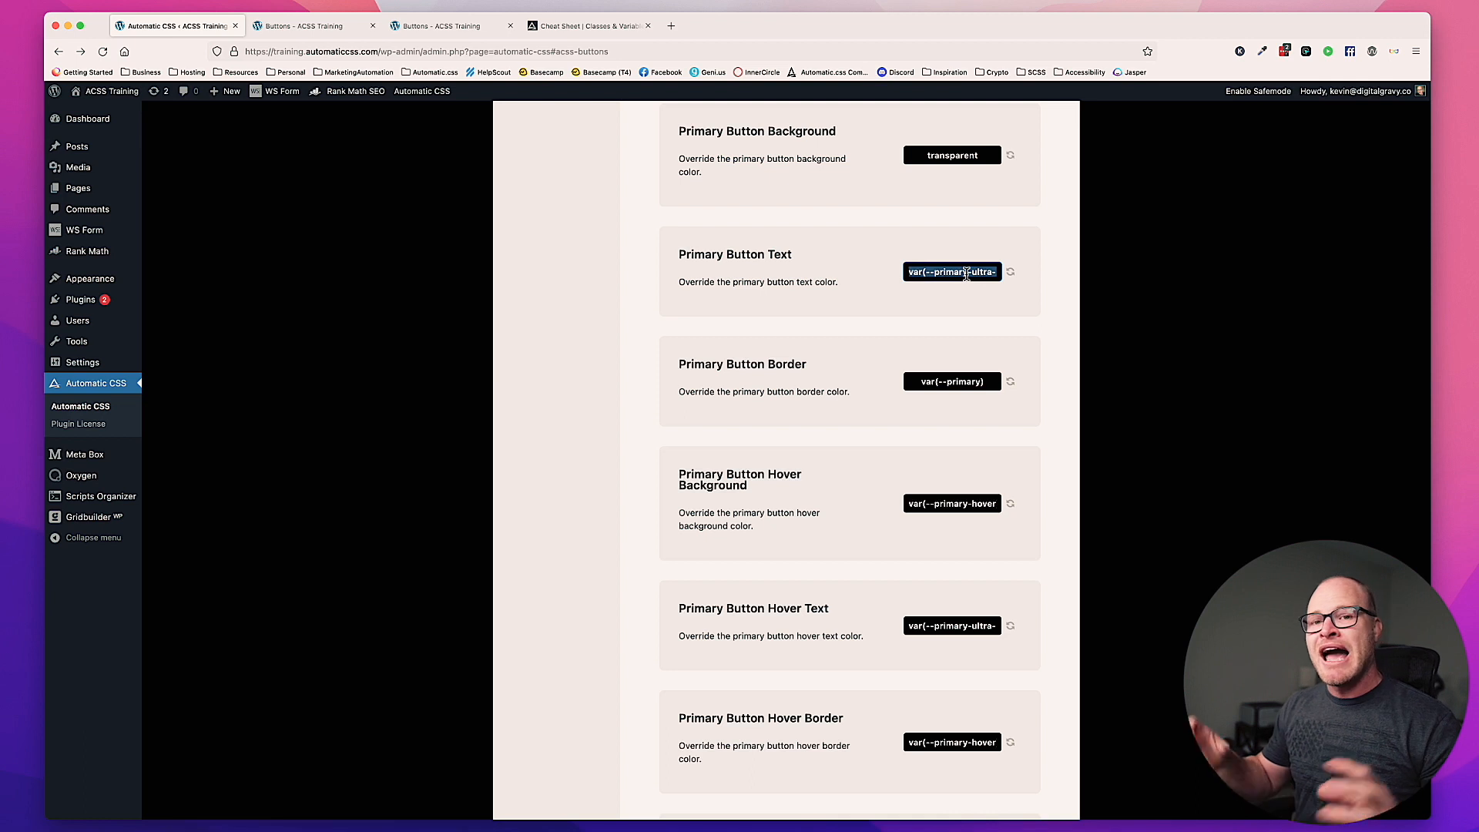
type("v")
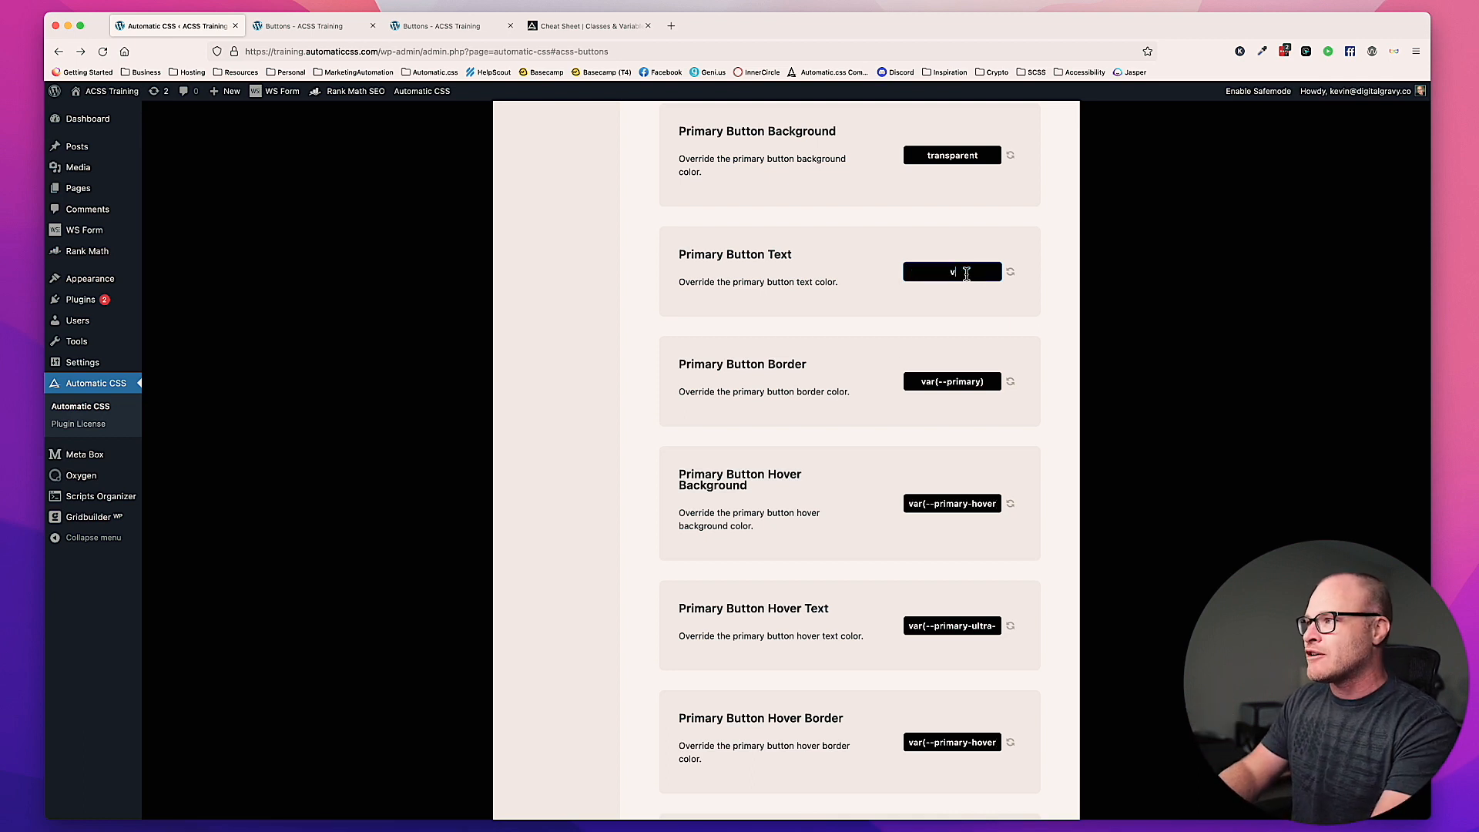
type("ar(--primary)")
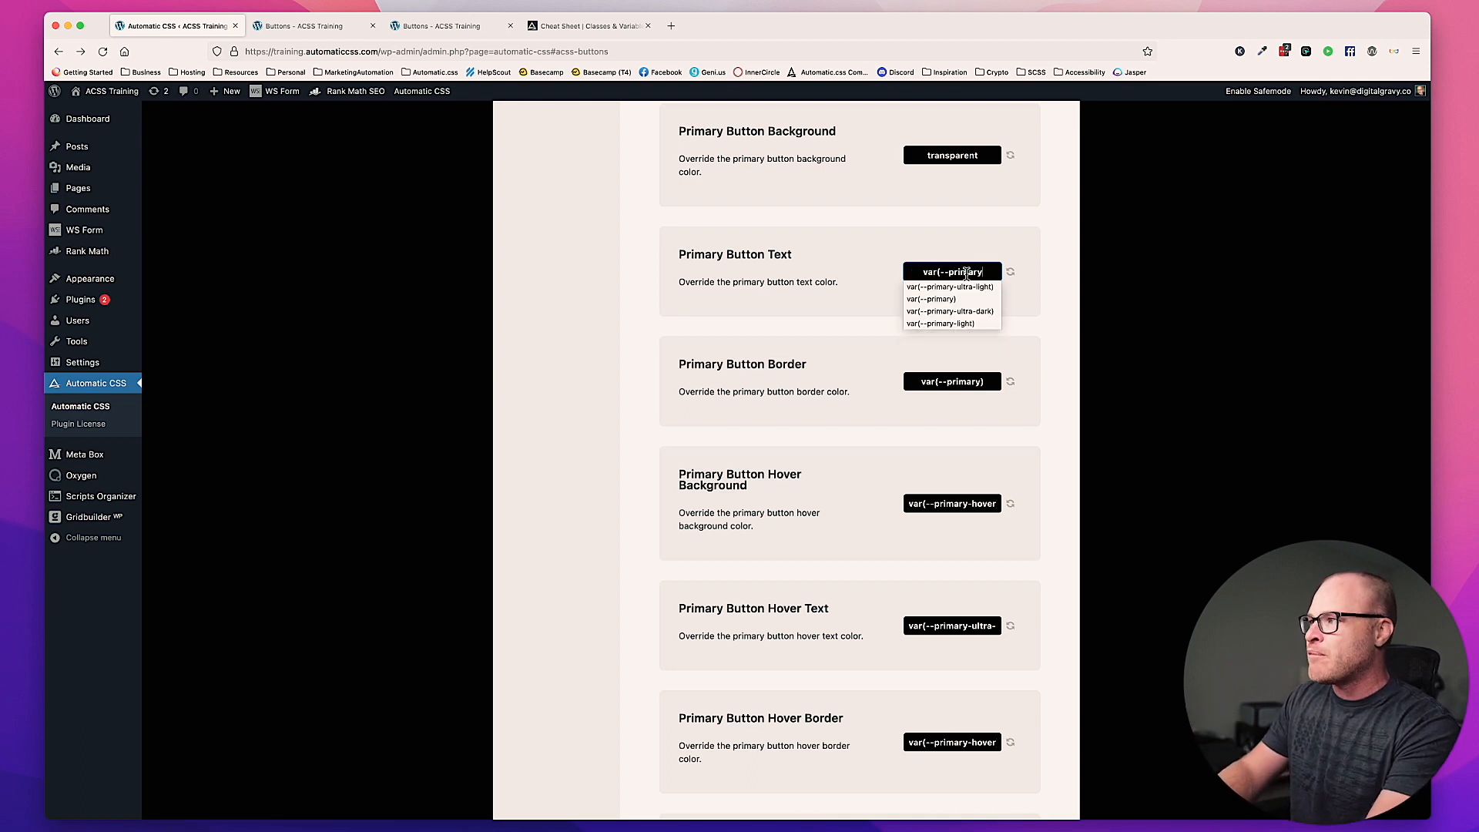
left_click(885, 288)
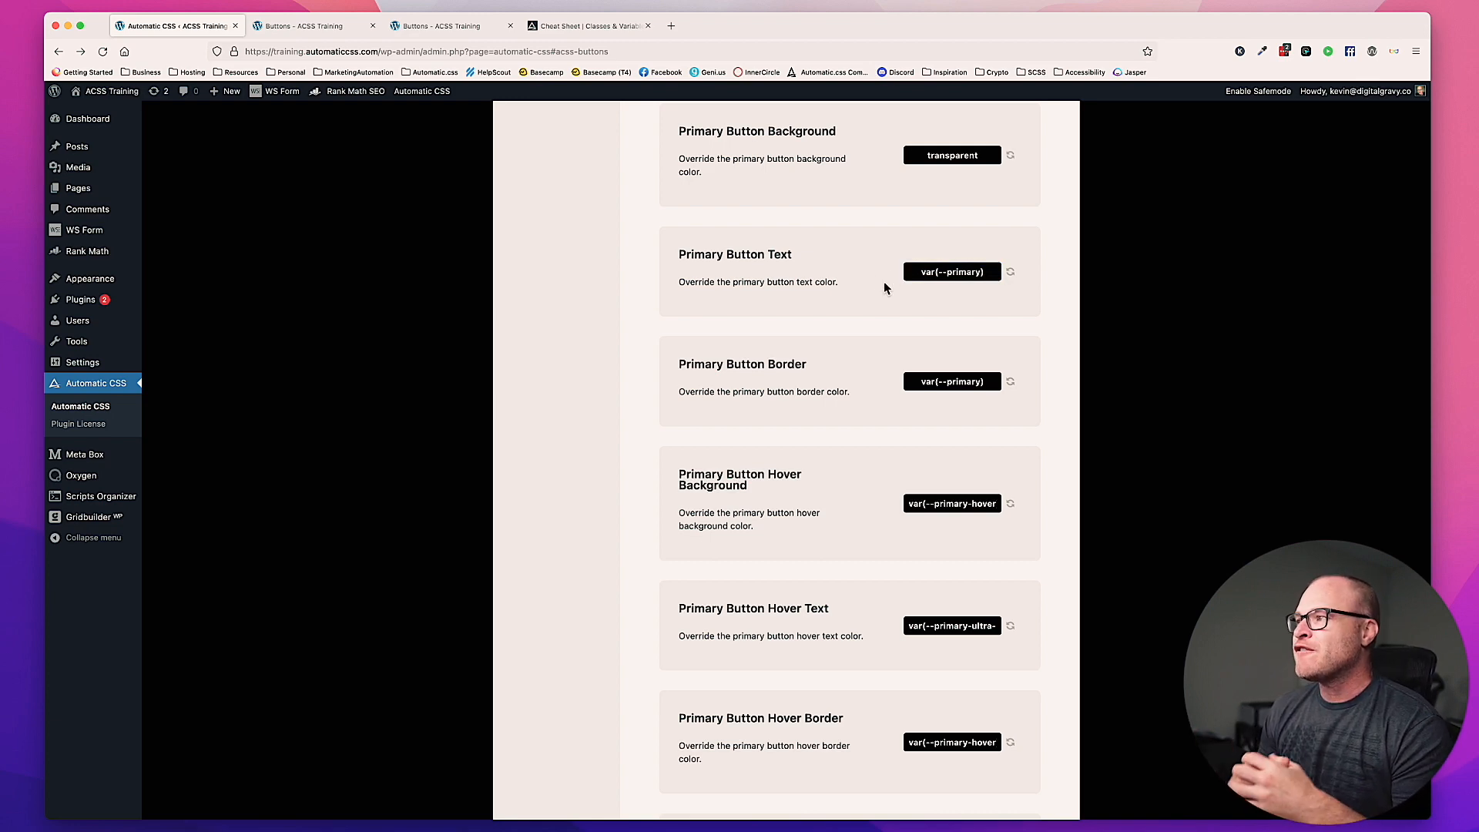
triple_click(948, 276)
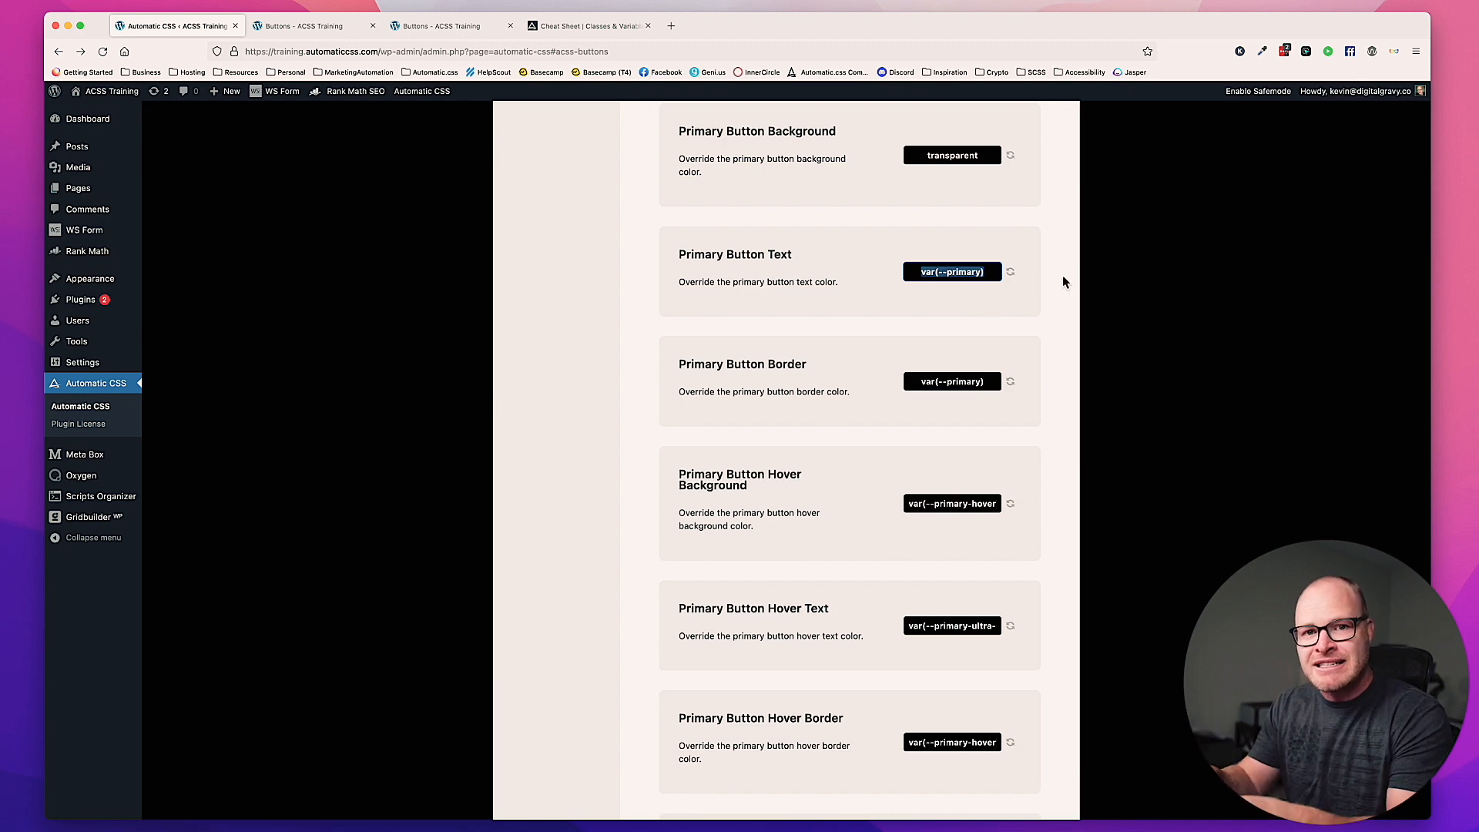
left_click(836, 268)
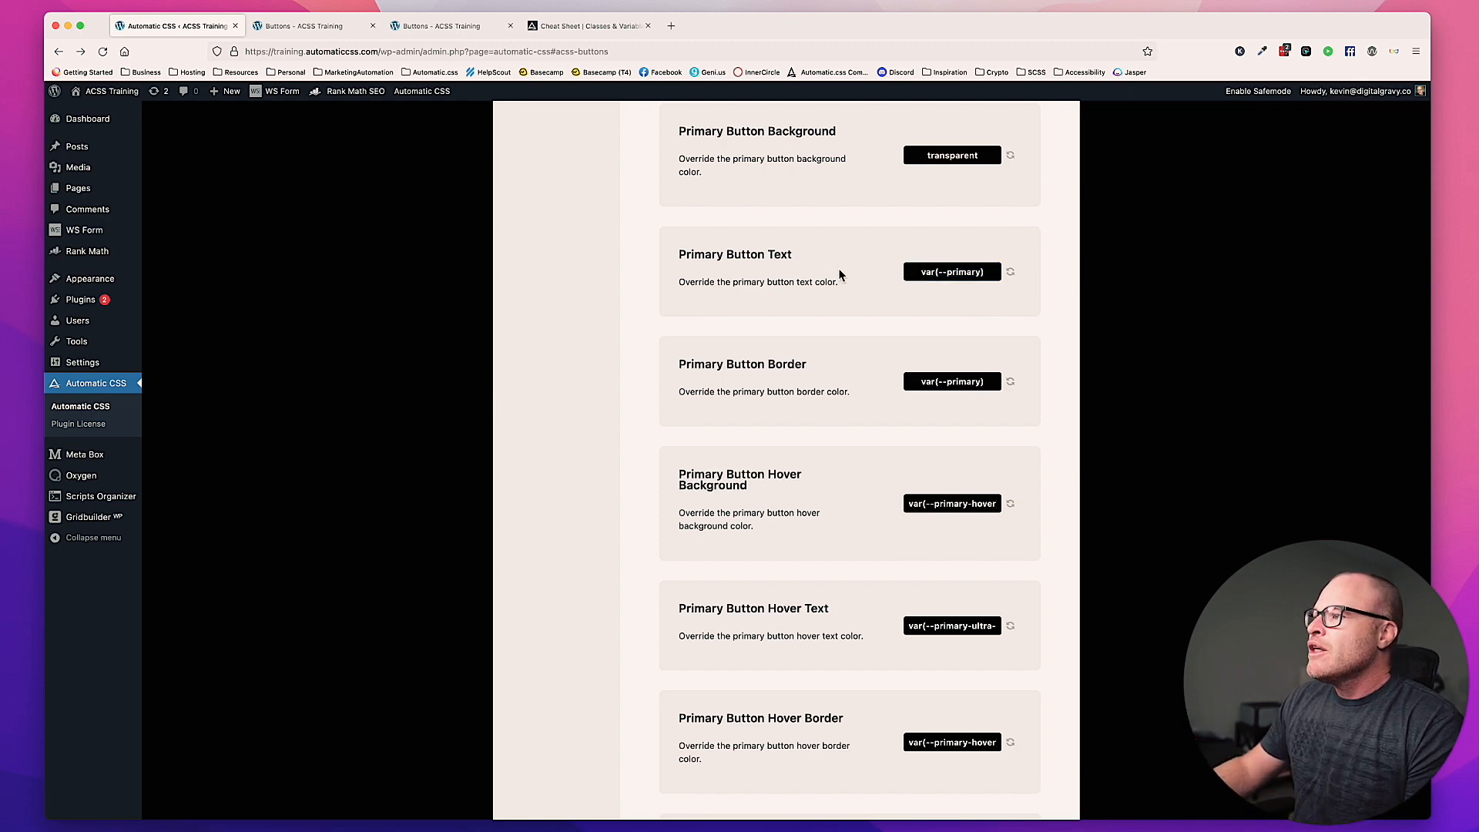
Step: Set the Primary Button Hover Background override to var(--primary-hover)
scroll(838, 269, "down", 2)
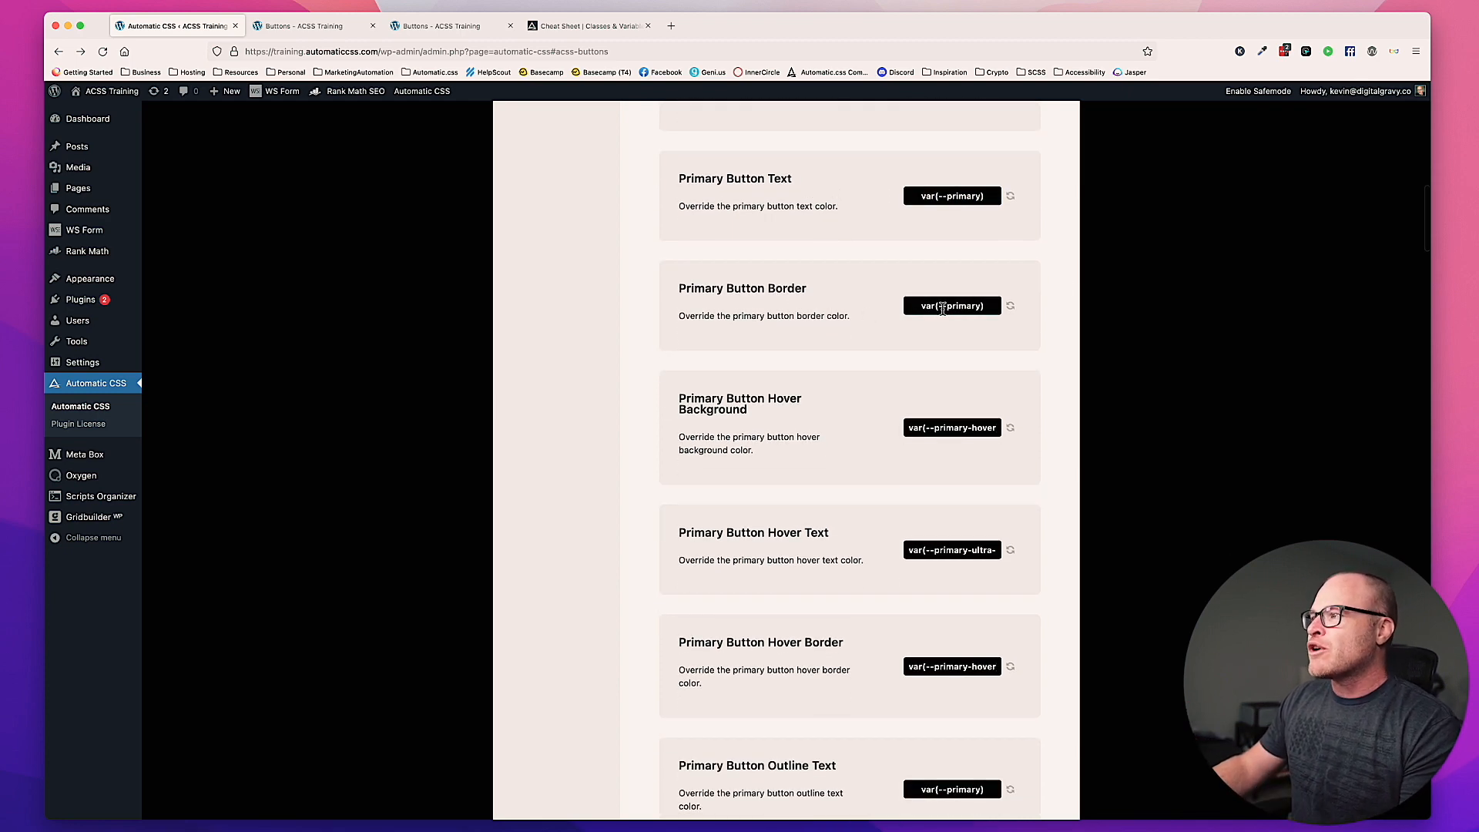
scroll(944, 308, "up", 4)
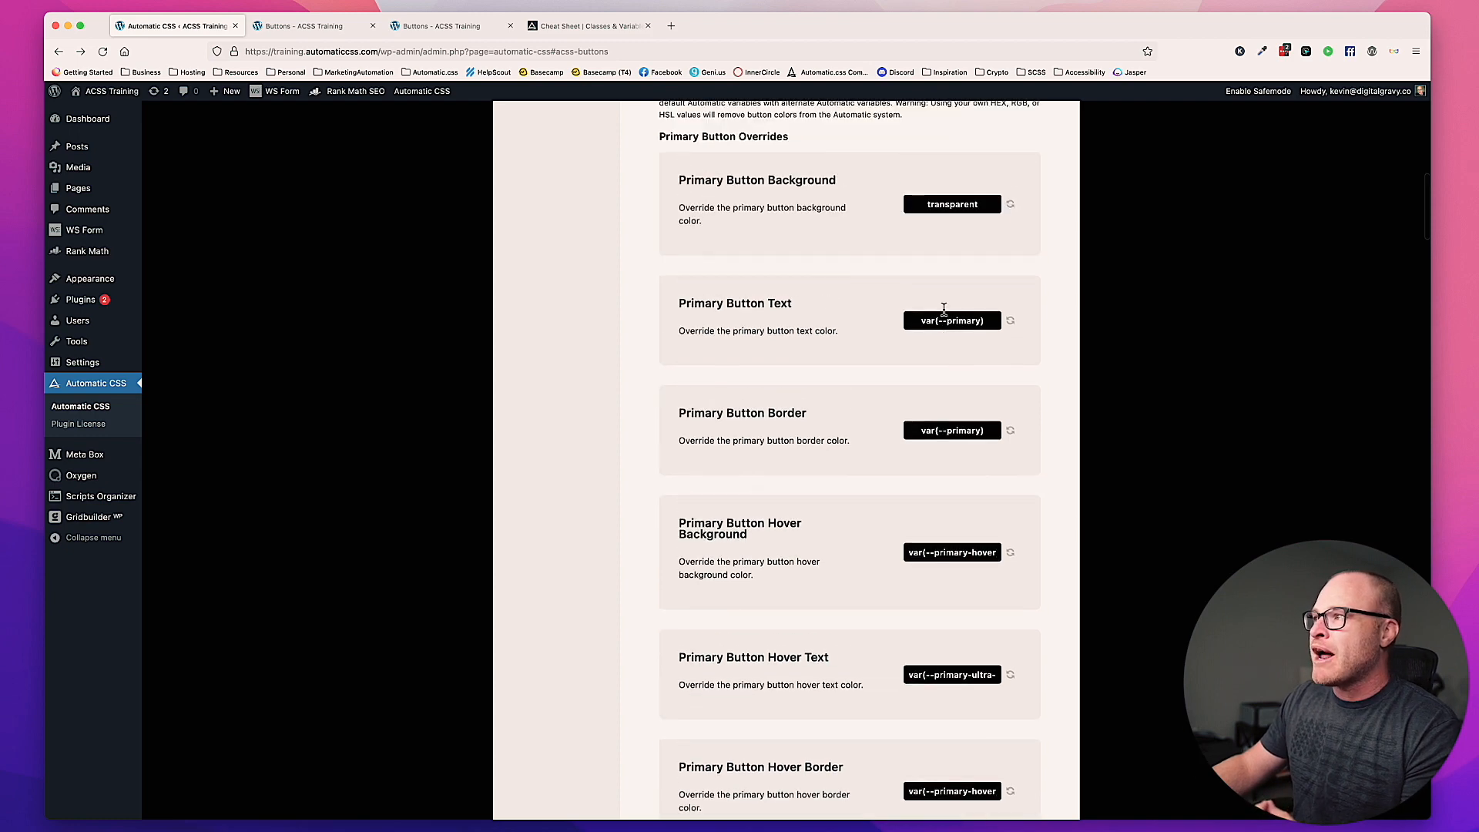
scroll(959, 234, "down", 3)
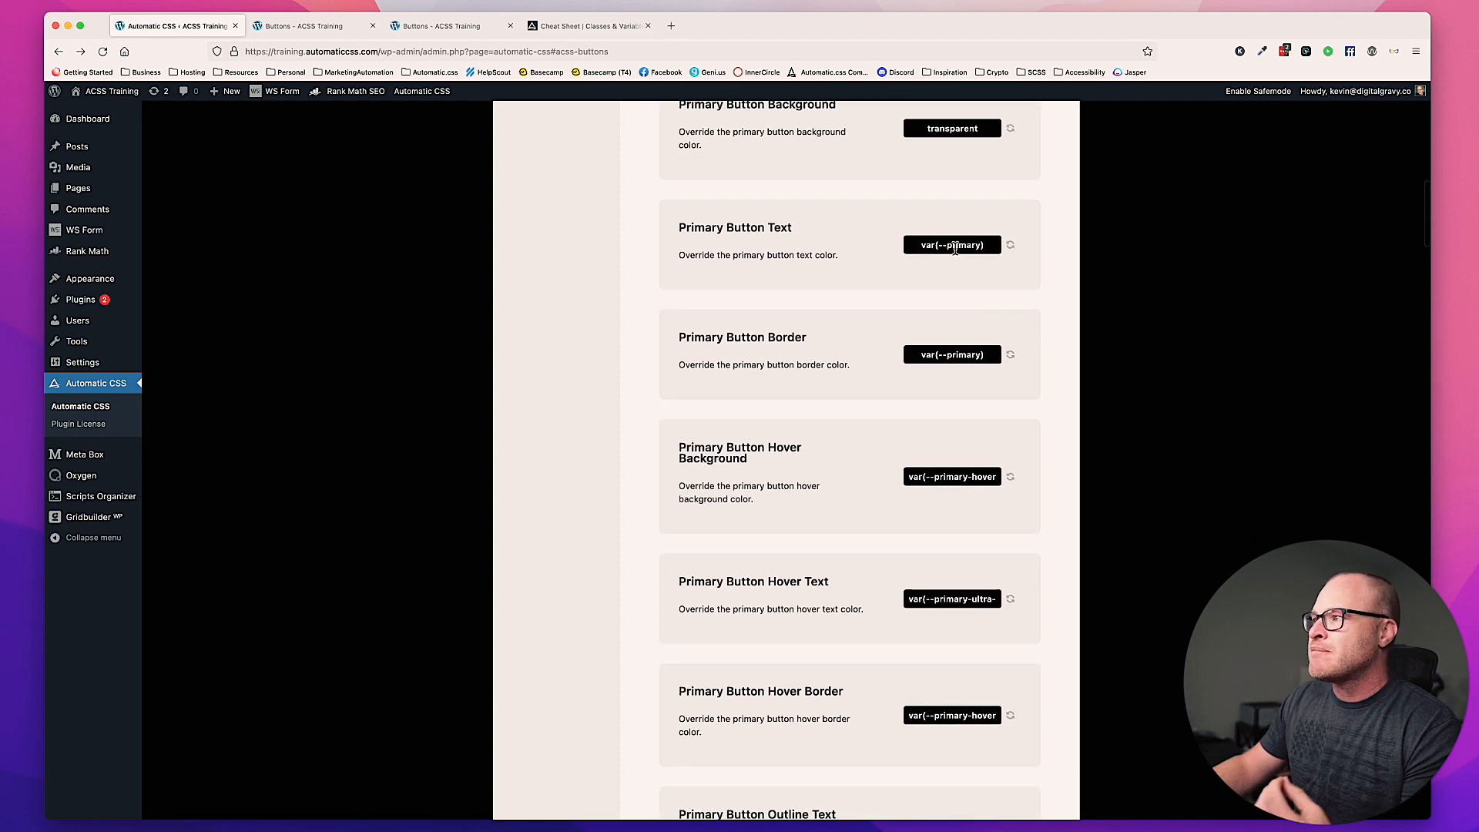
scroll(956, 245, "down", 2)
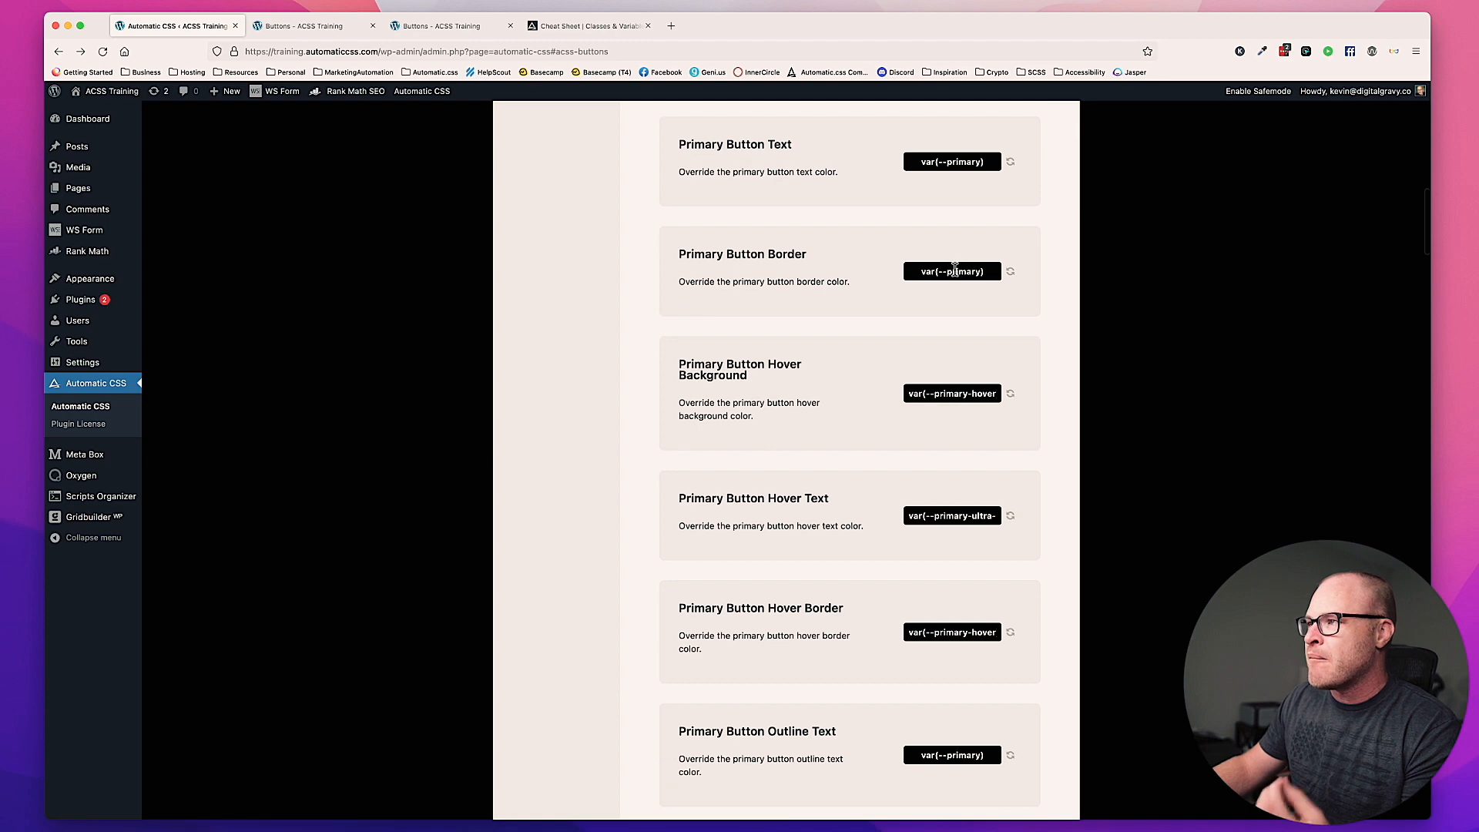
scroll(954, 270, "down", 3)
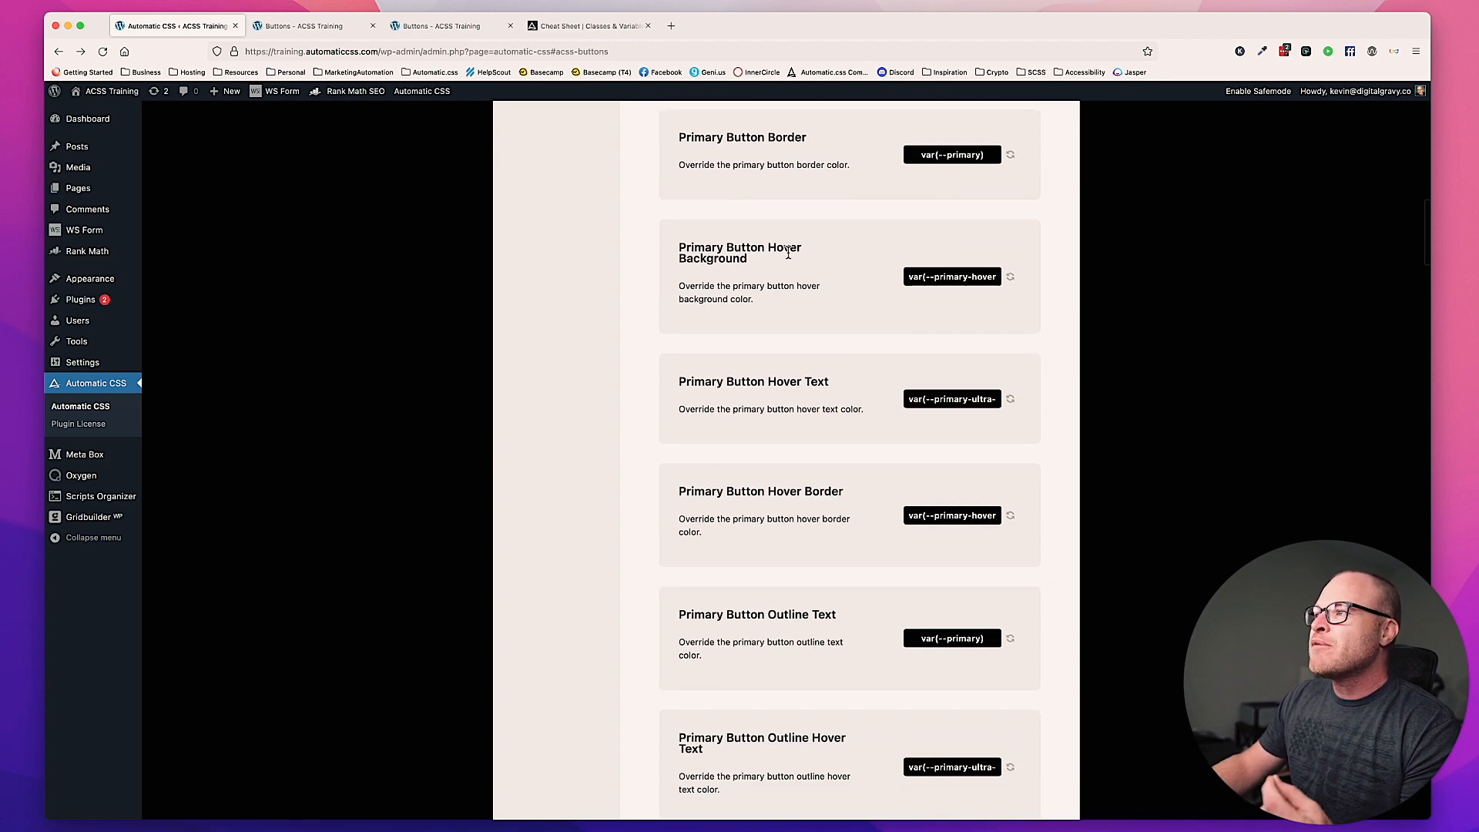
left_click(926, 276)
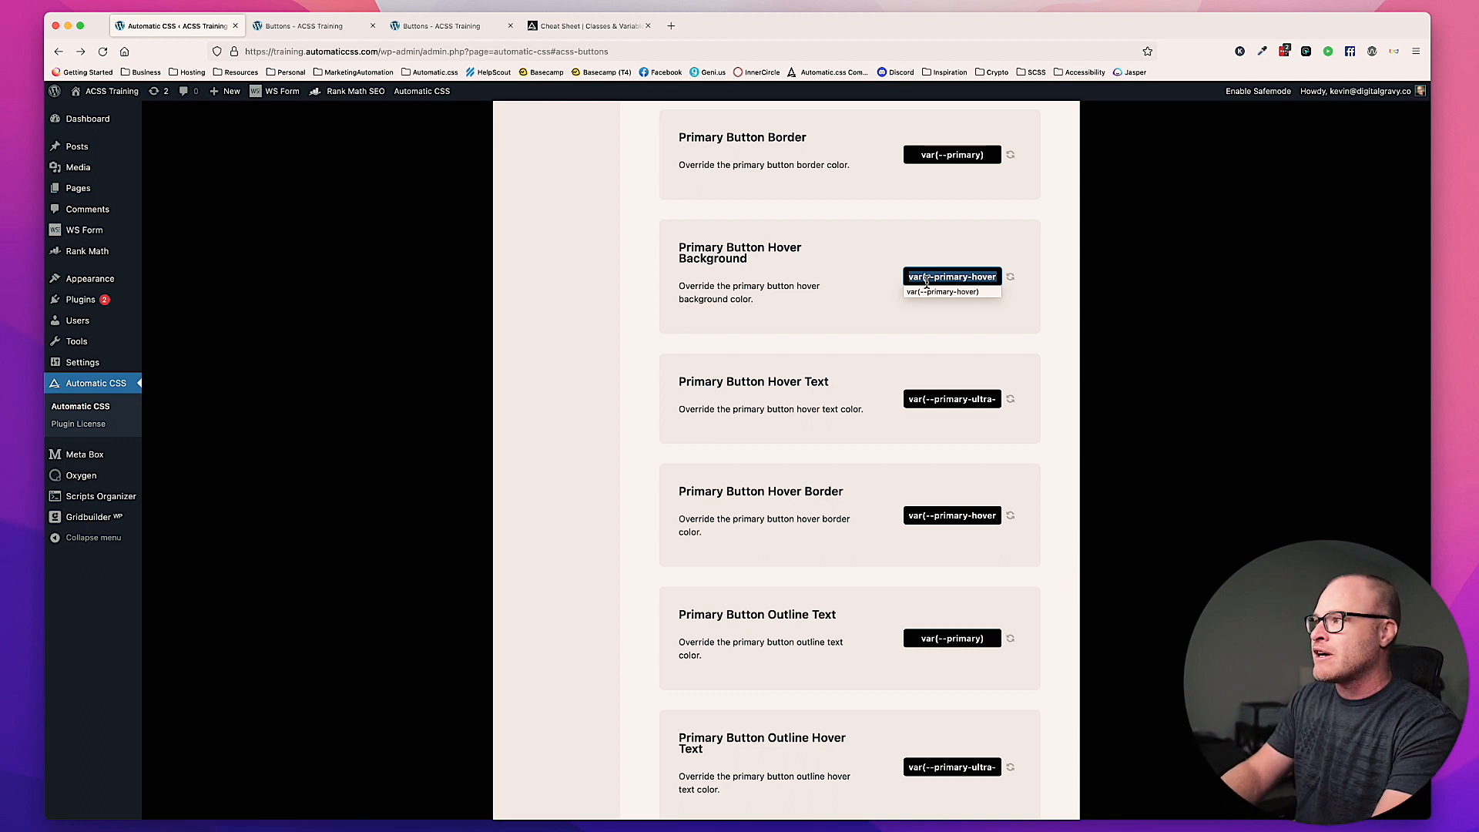
type("var(--pr")
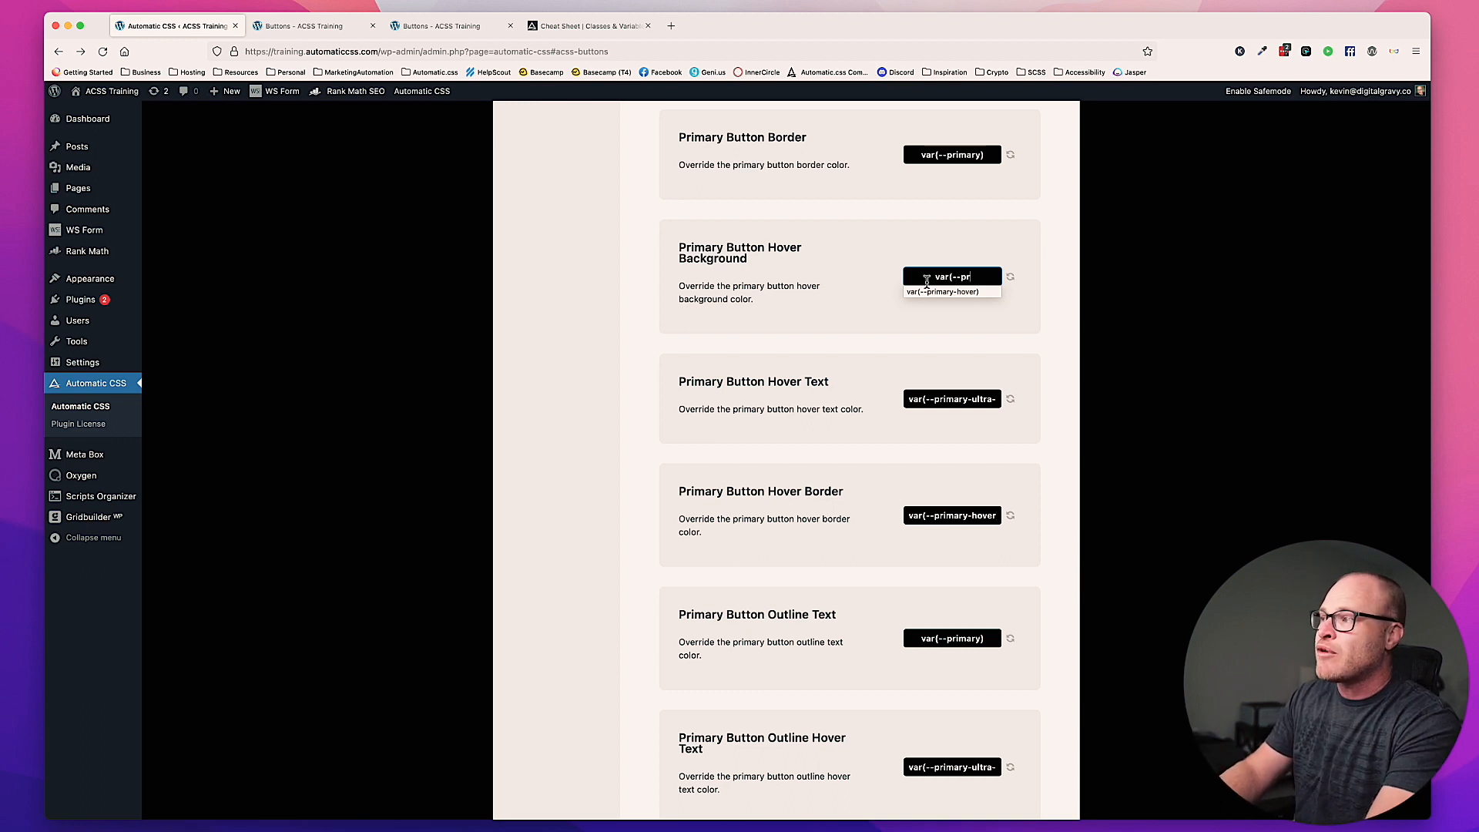
type("imary-hover)")
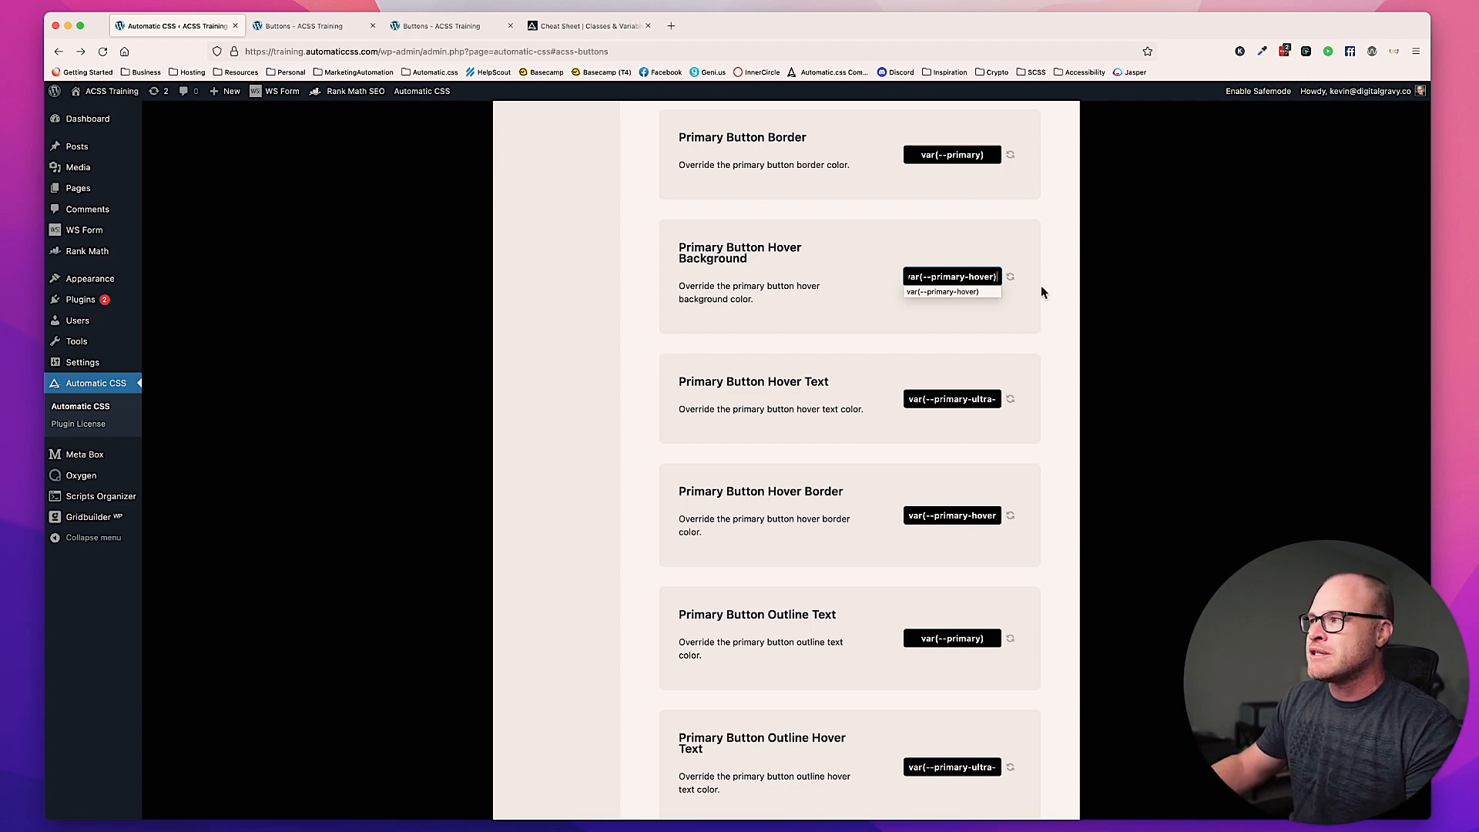
Step: Remove the -hover suffix from the Primary Button Hover Background value and add it back
double_click(975, 275)
key("BackSpace")
key("BackSpace")
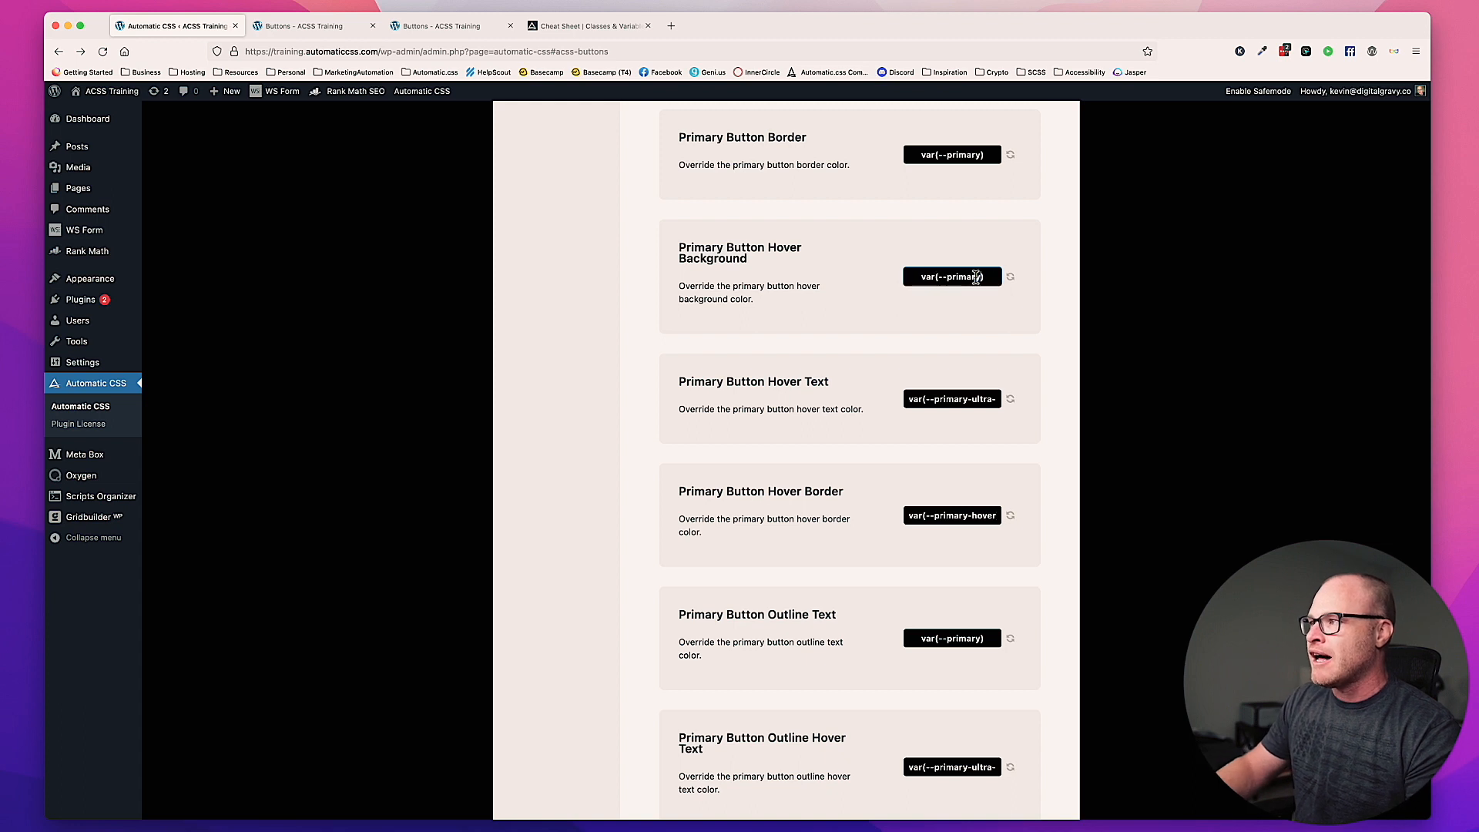
type("-hover")
left_click(1049, 298)
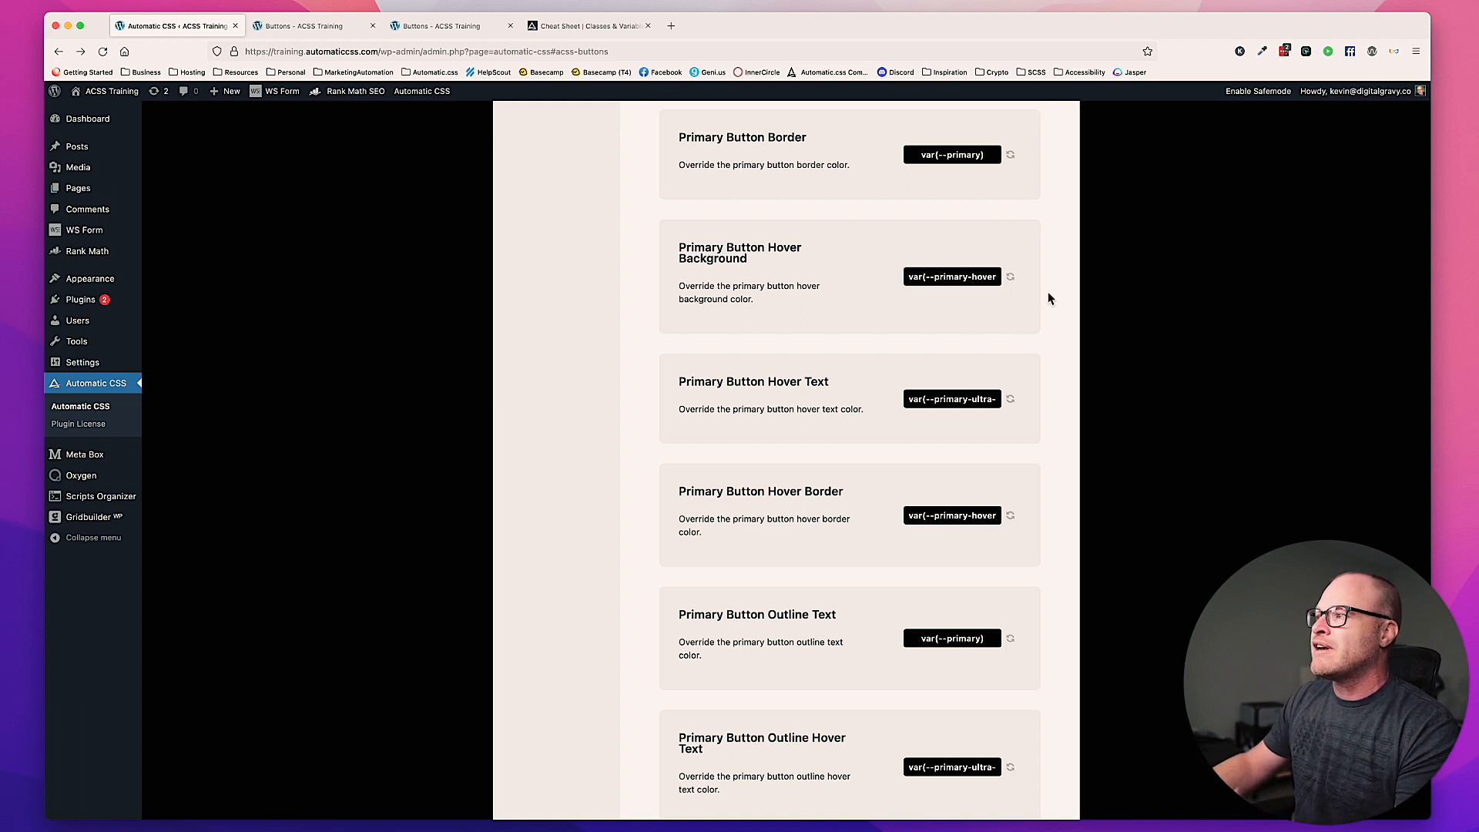
left_click_drag(987, 277, 1020, 308)
left_click(1012, 306)
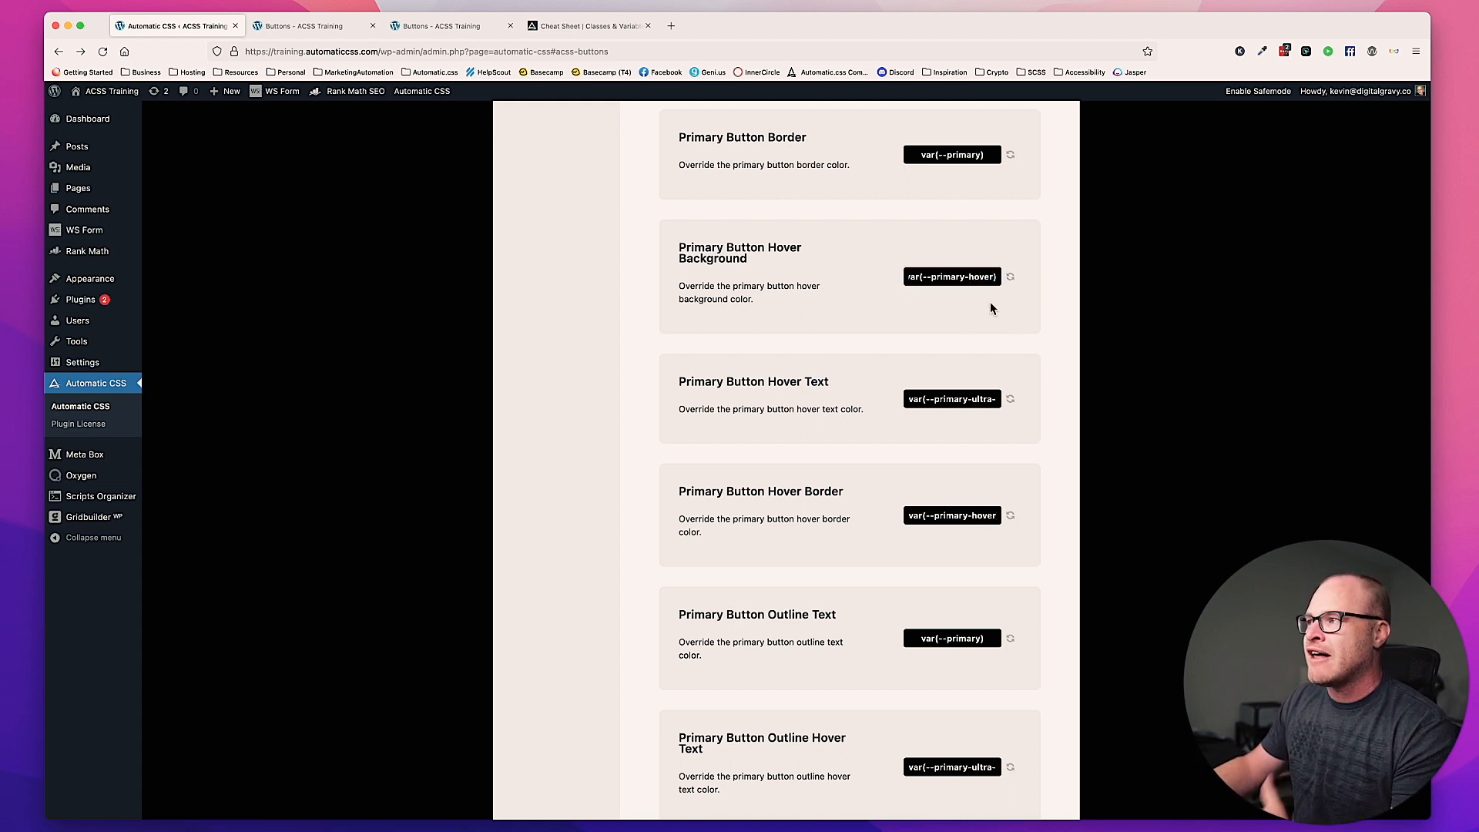
Step: Examine the primary button's hover text, hover border and outline text overrides, comparing the hover border value with the hover background
scroll(989, 305, "down", 2)
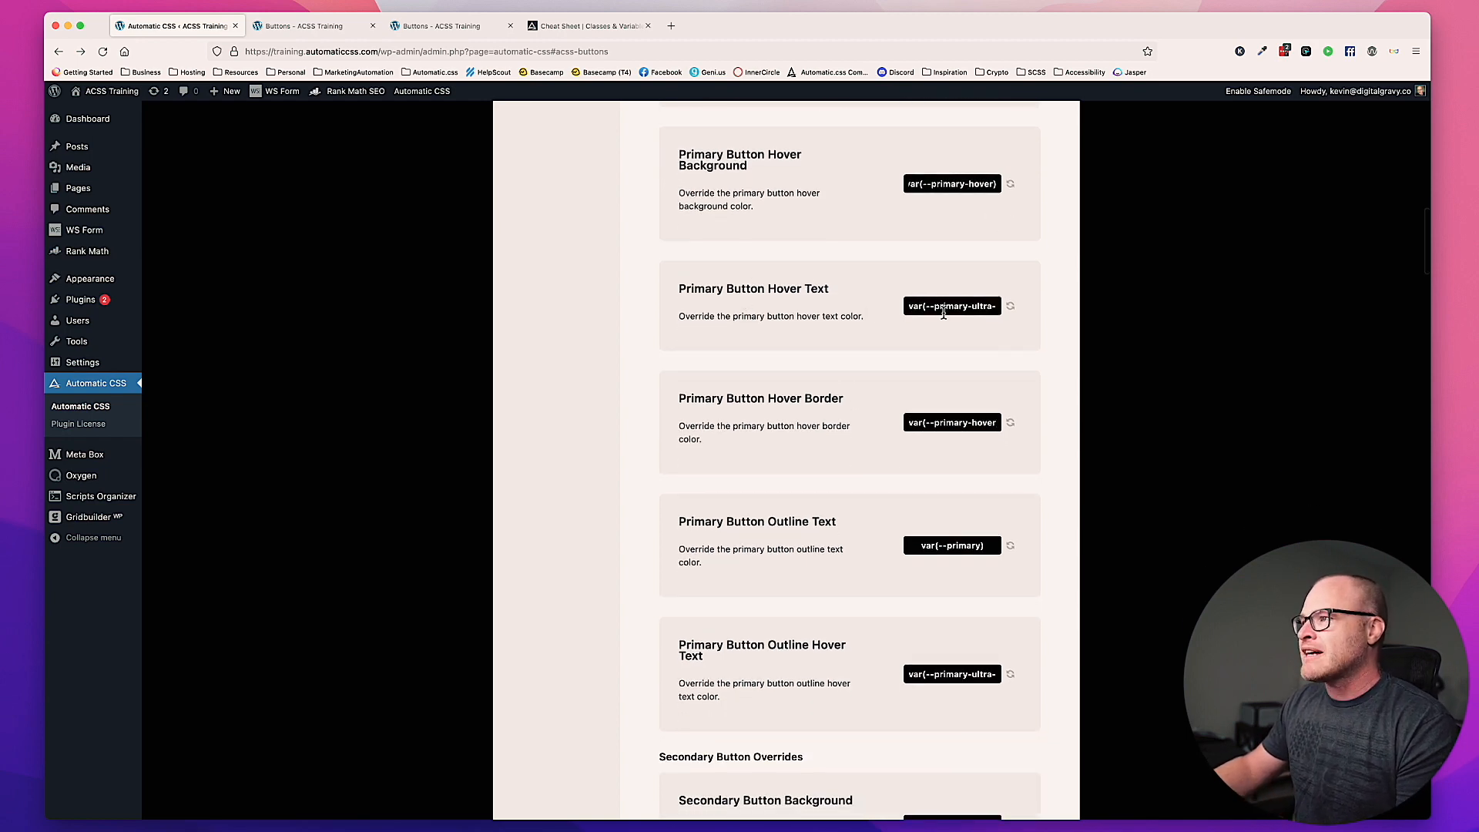
double_click(943, 310)
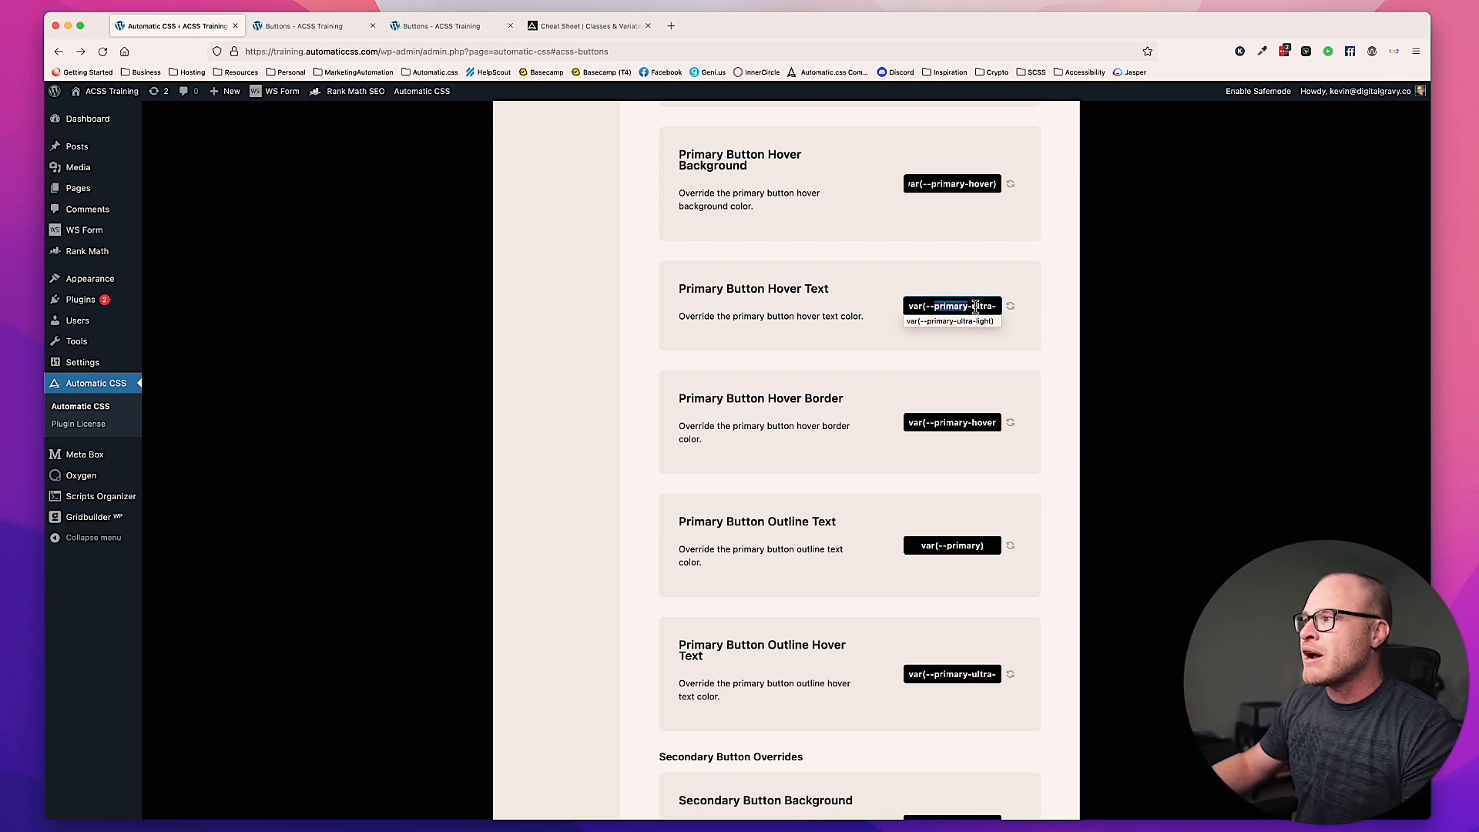
left_click_drag(975, 309, 1012, 307)
left_click(981, 309)
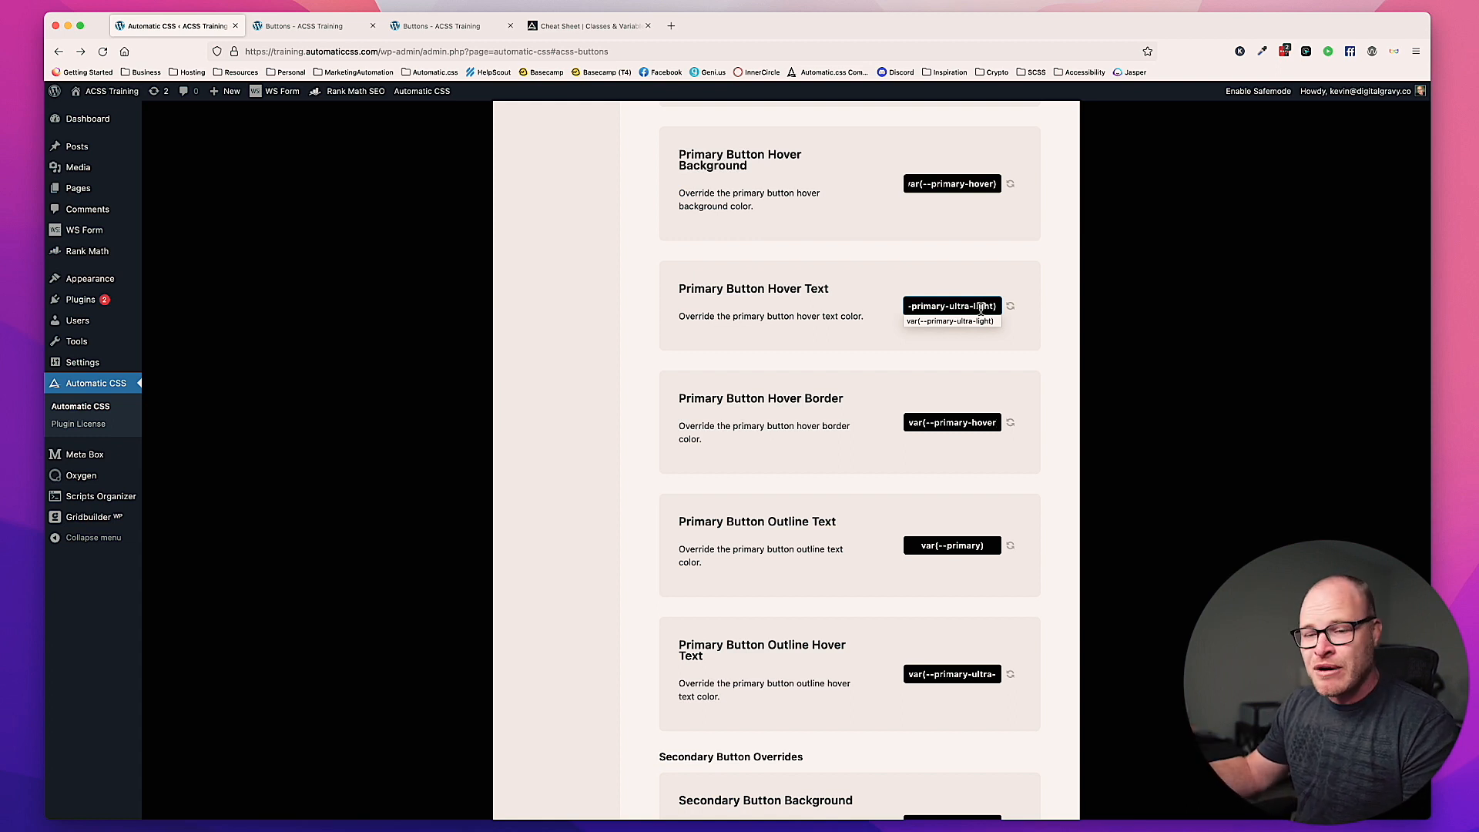
scroll(967, 357, "down", 2)
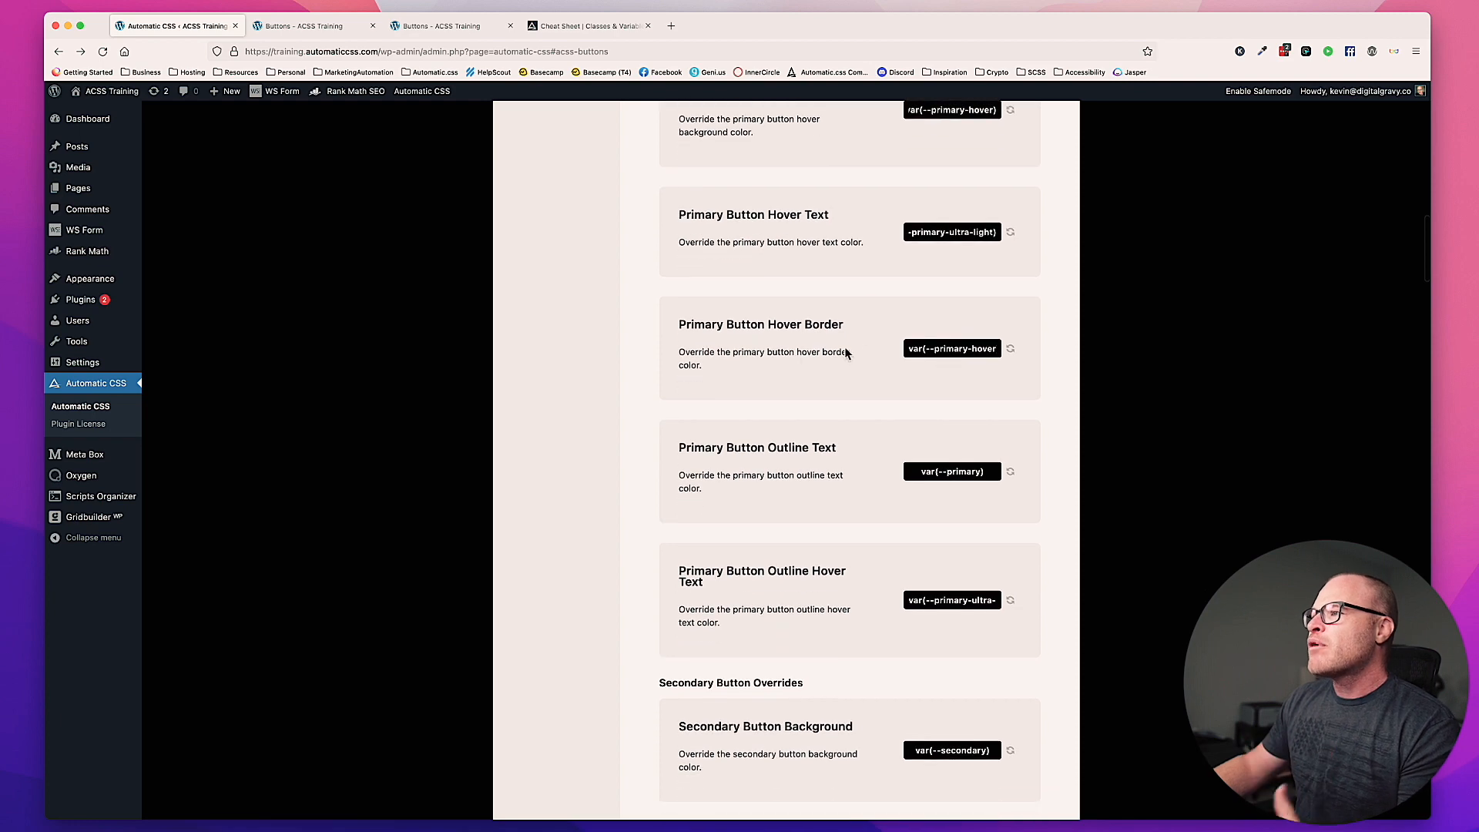
triple_click(961, 355)
scroll(963, 350, "up", 3)
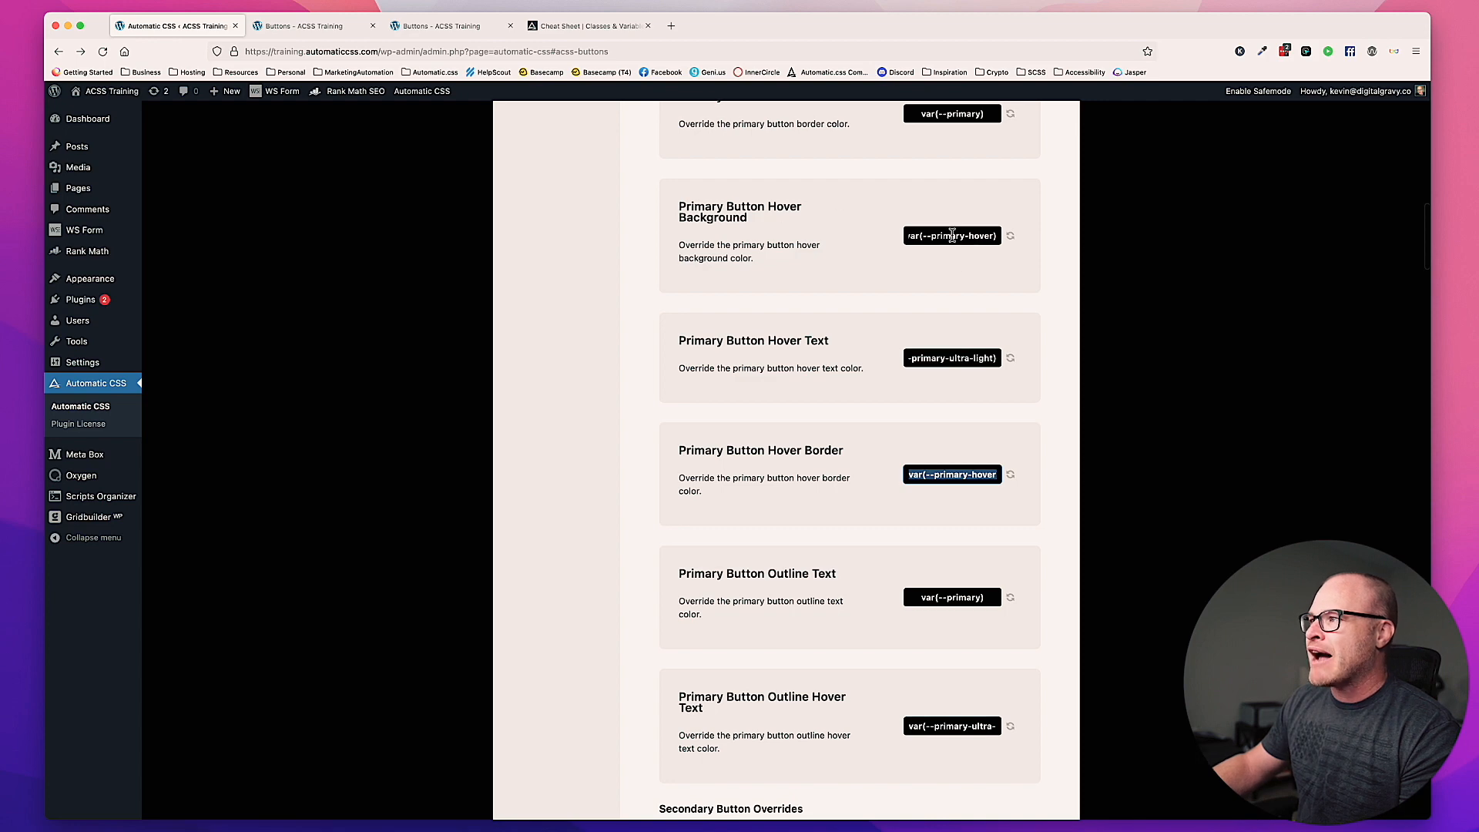
scroll(955, 392, "up", 1)
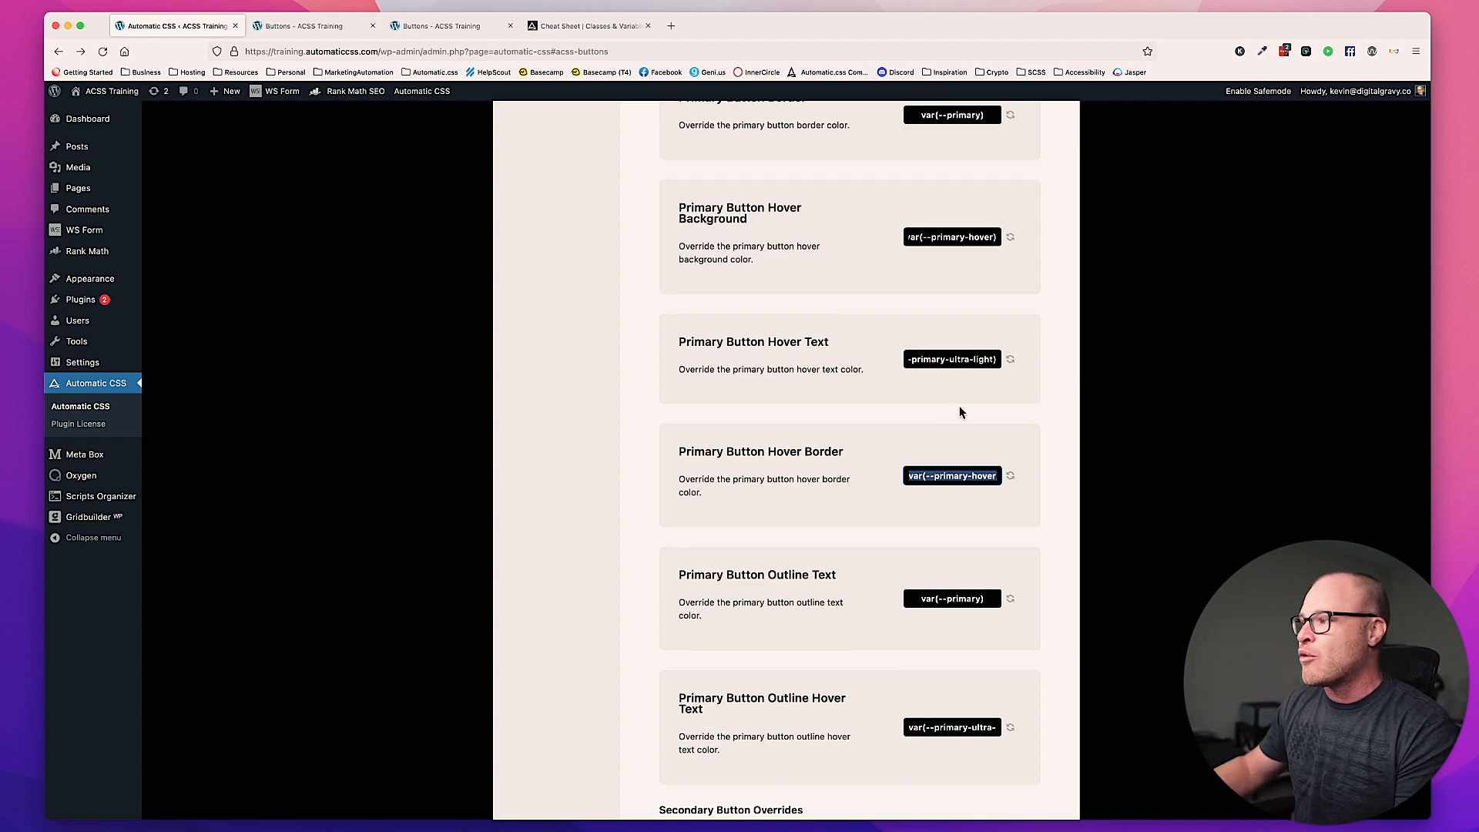
left_click(938, 476)
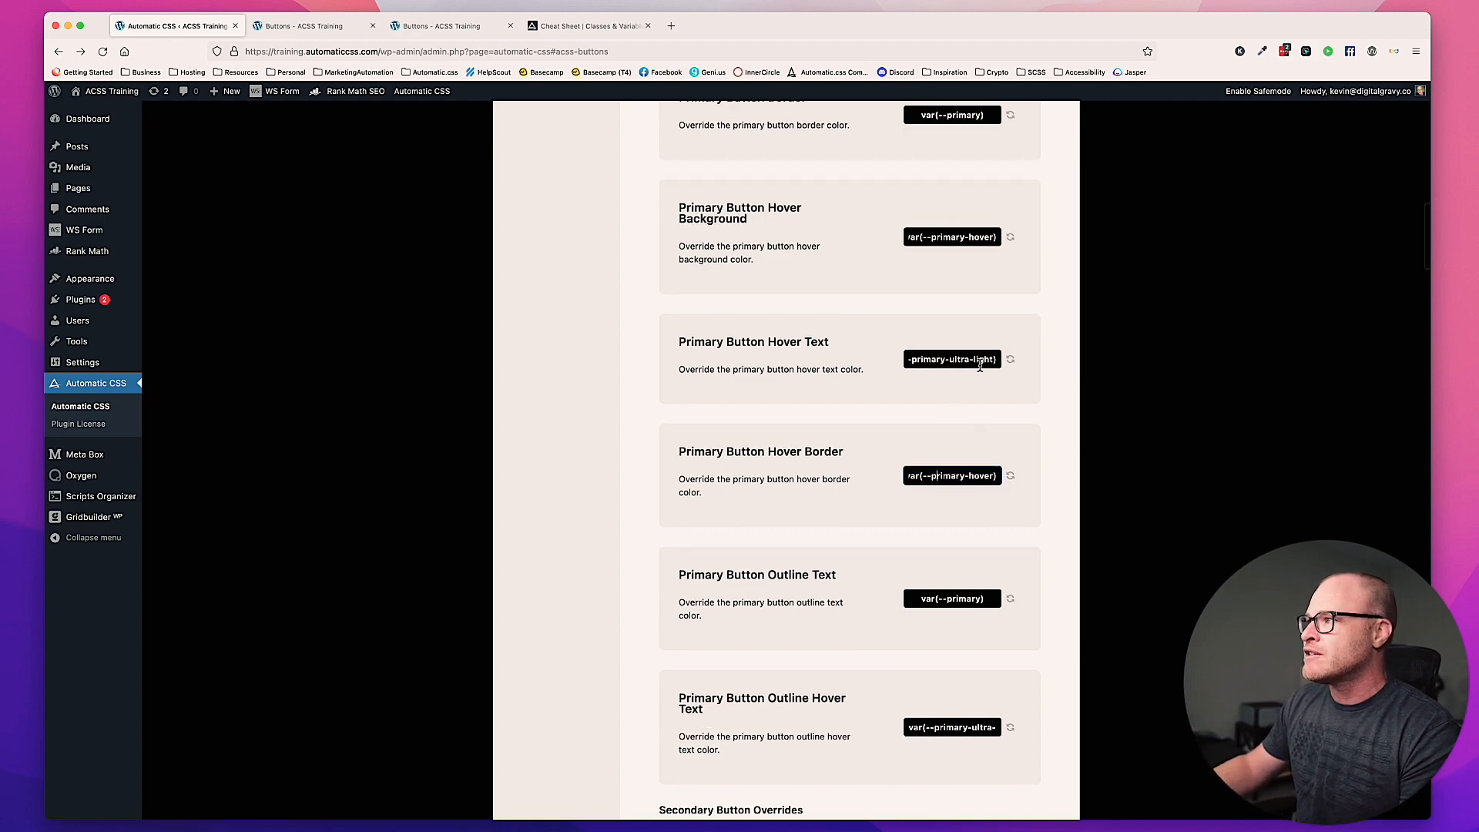
scroll(947, 236, "left", 1)
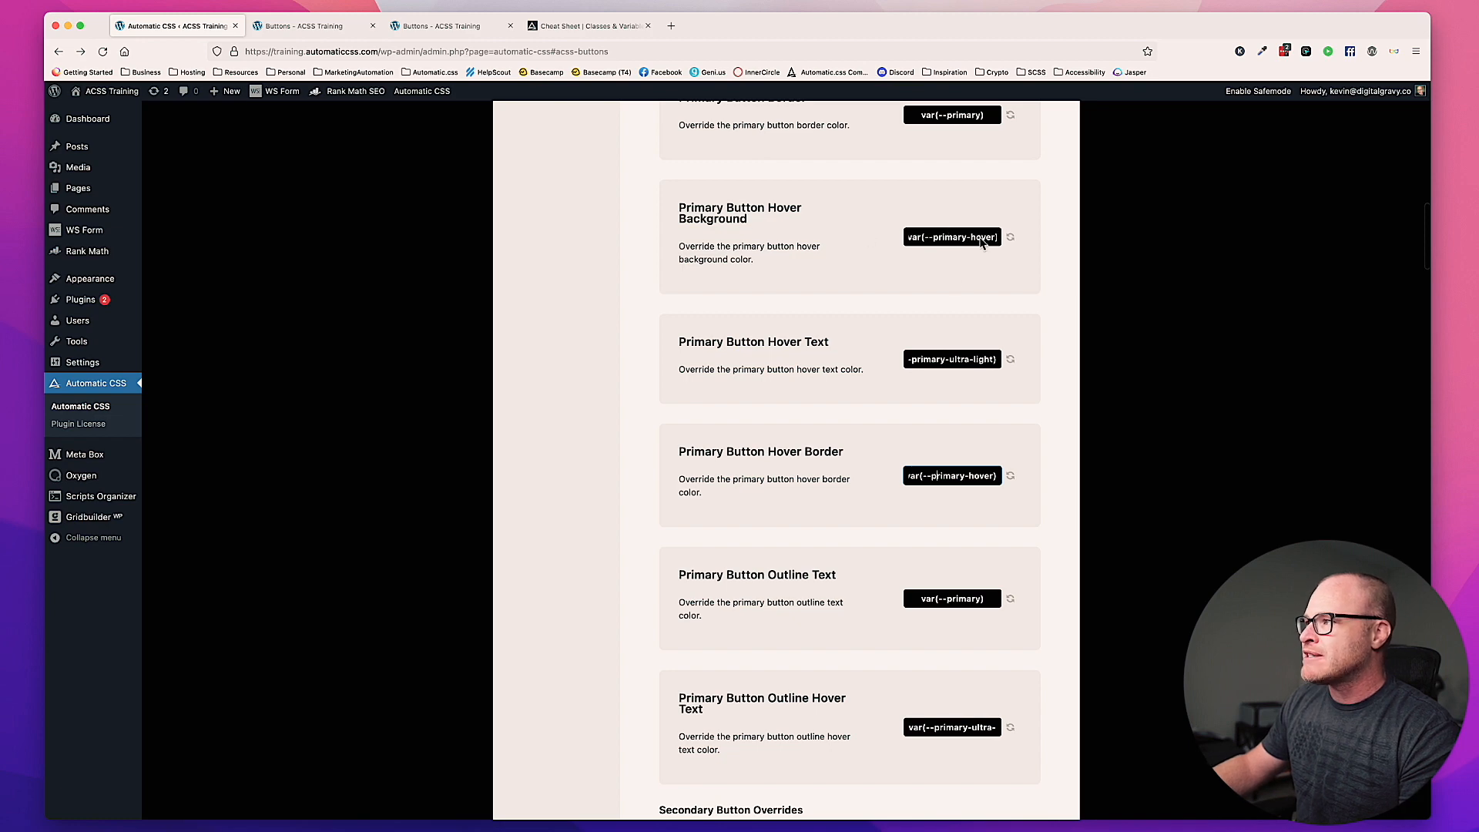
scroll(883, 390, "down", 2)
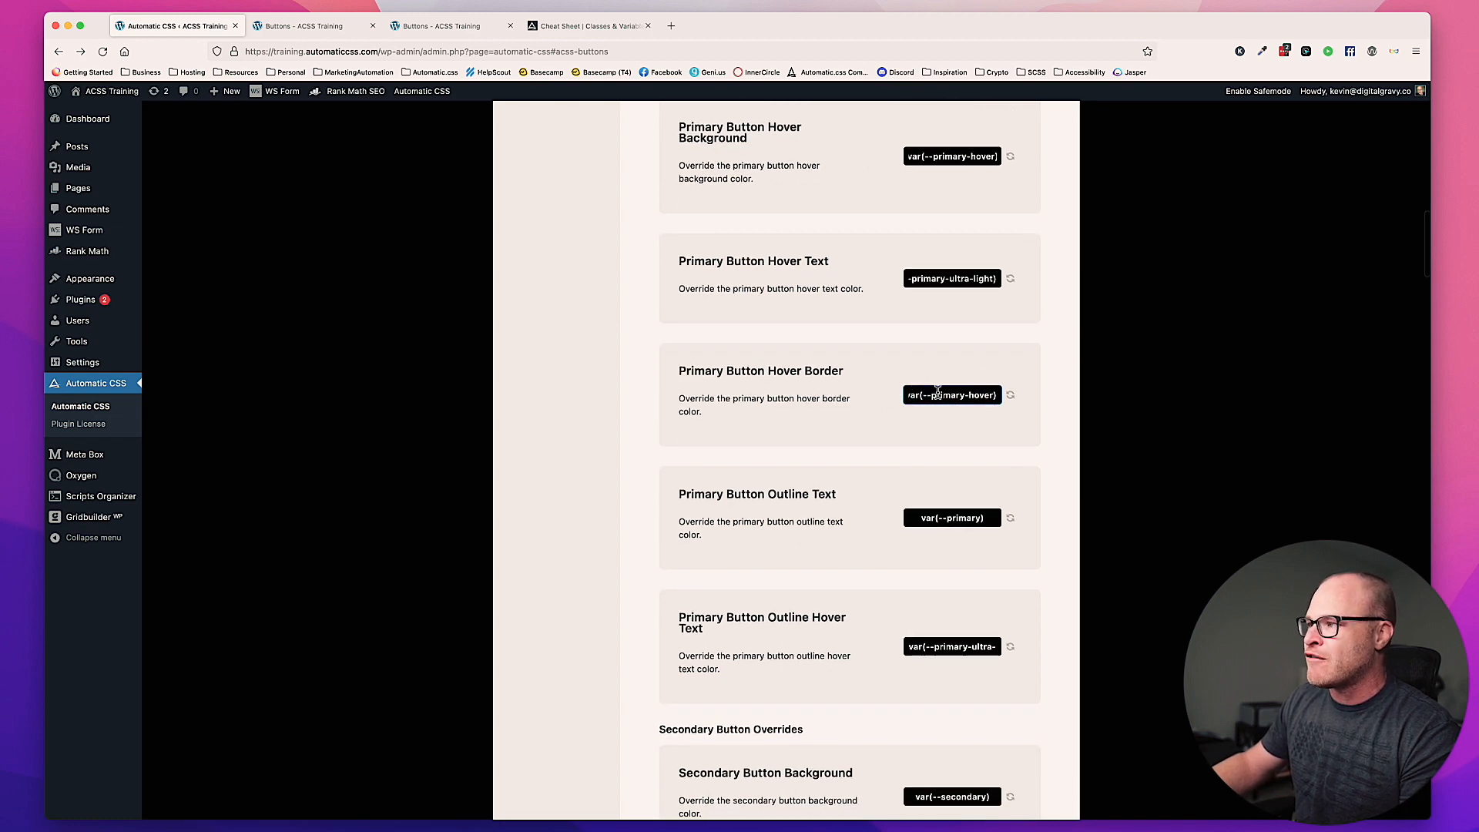
scroll(987, 410, "down", 3)
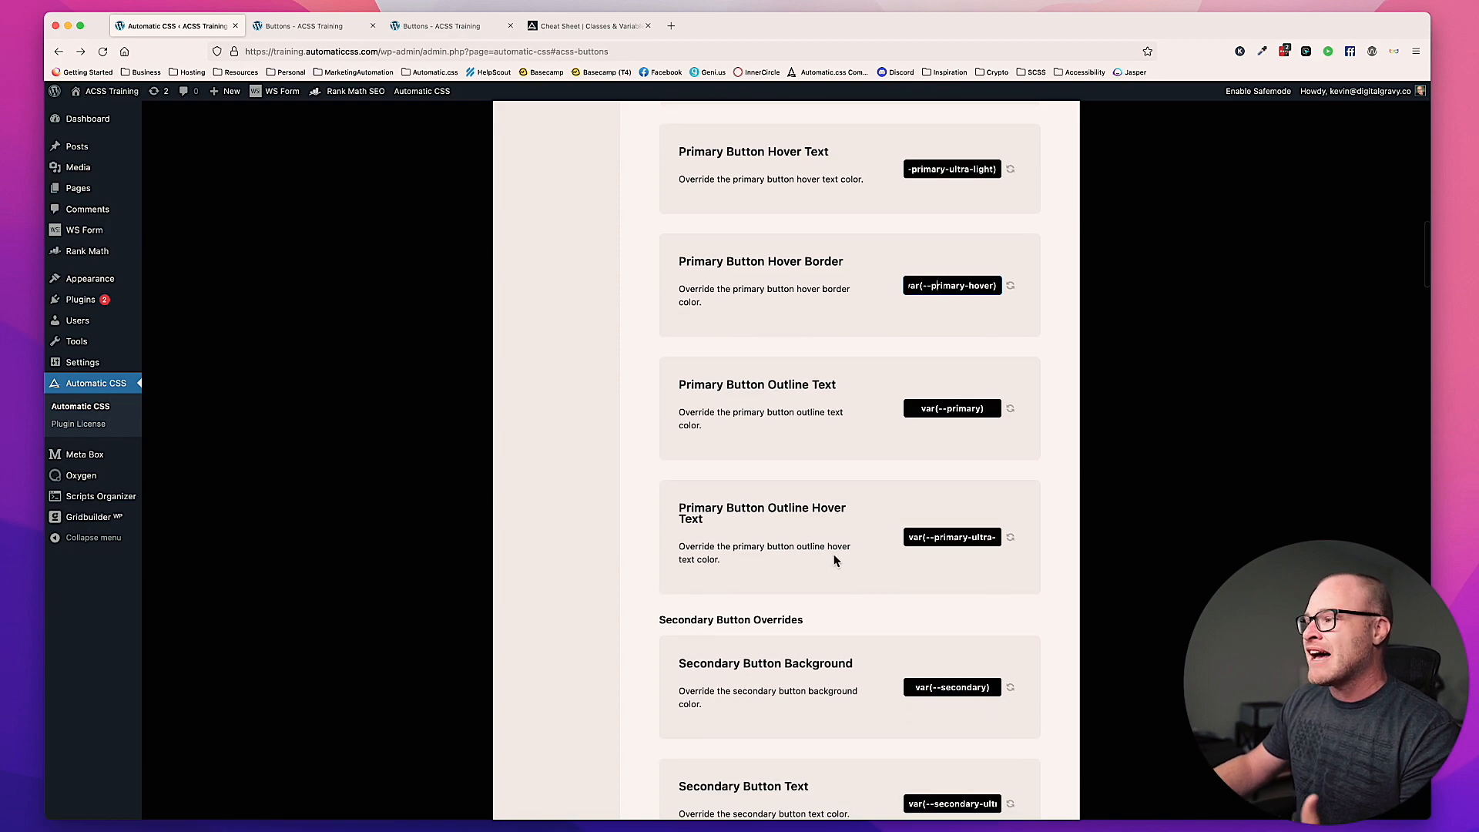
Step: Save the Automatic CSS button settings and close the front-end preview of the Buttons page
scroll(911, 545, "up", 10)
key("super+s")
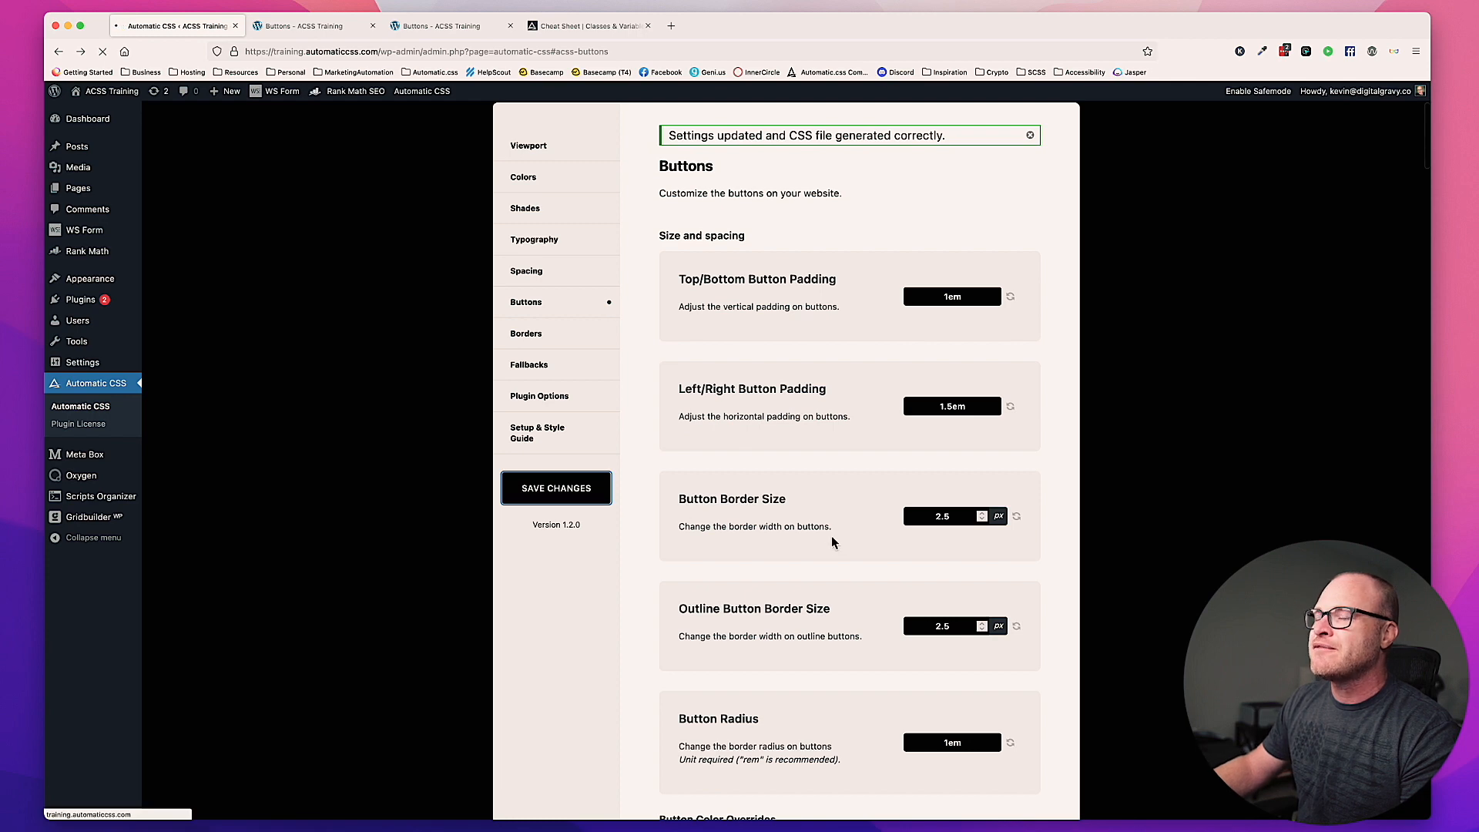
left_click(419, 27)
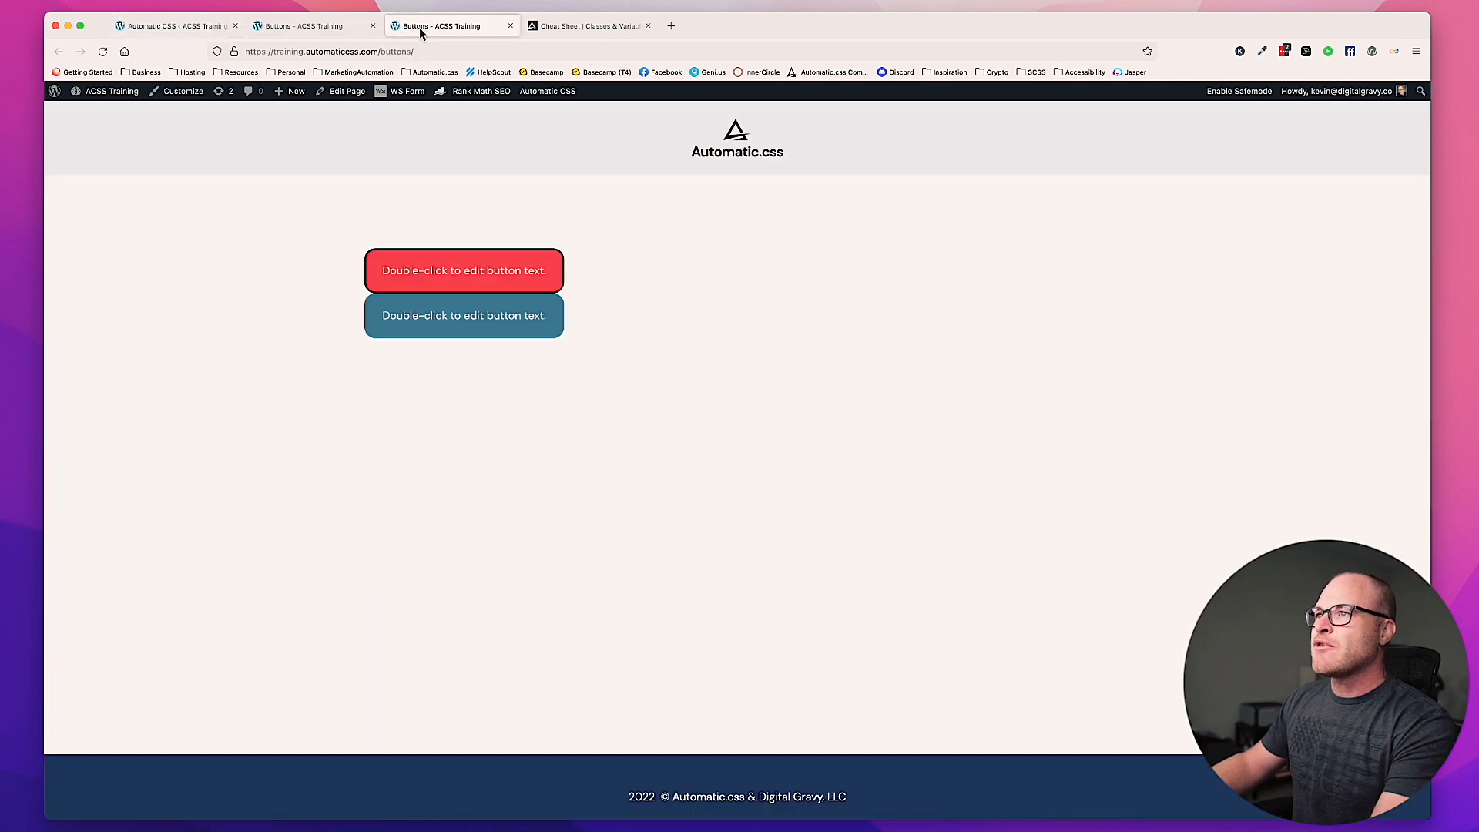
left_click(510, 27)
Step: Reload the Buttons page in the Oxygen builder and add a new button to the empty section
left_click(340, 28)
key("super+r")
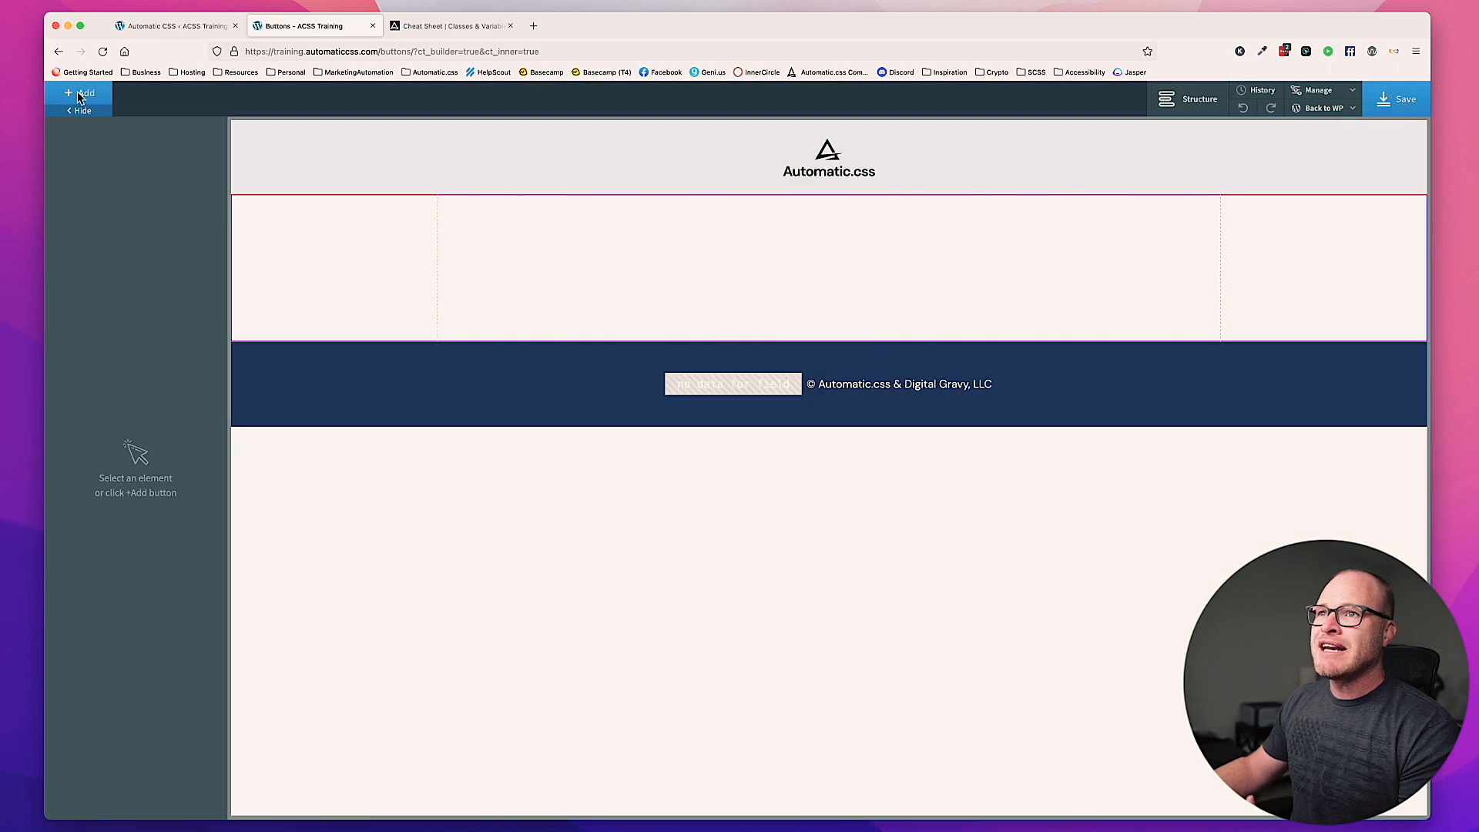
left_click(79, 96)
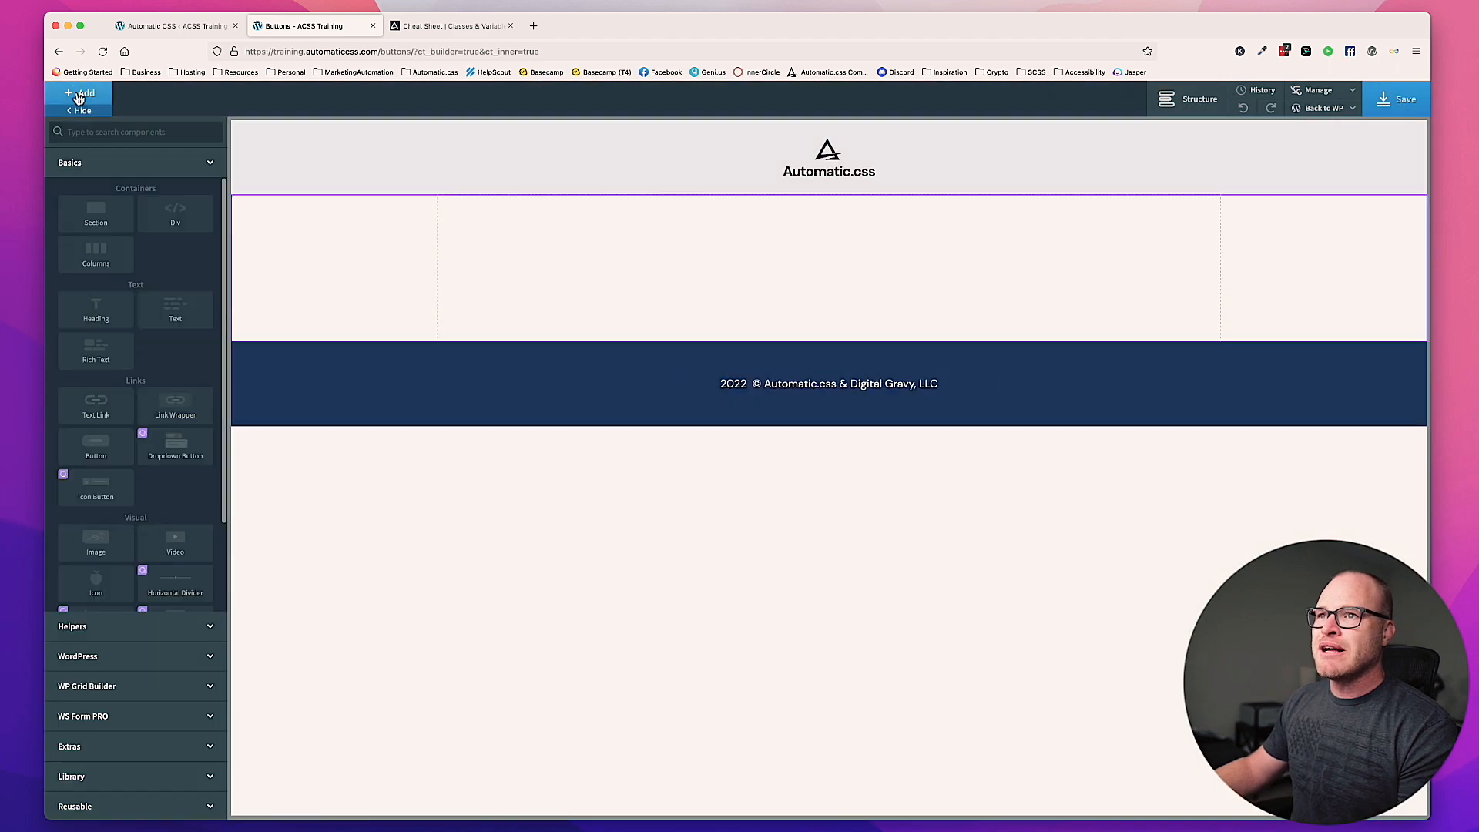
type("butt")
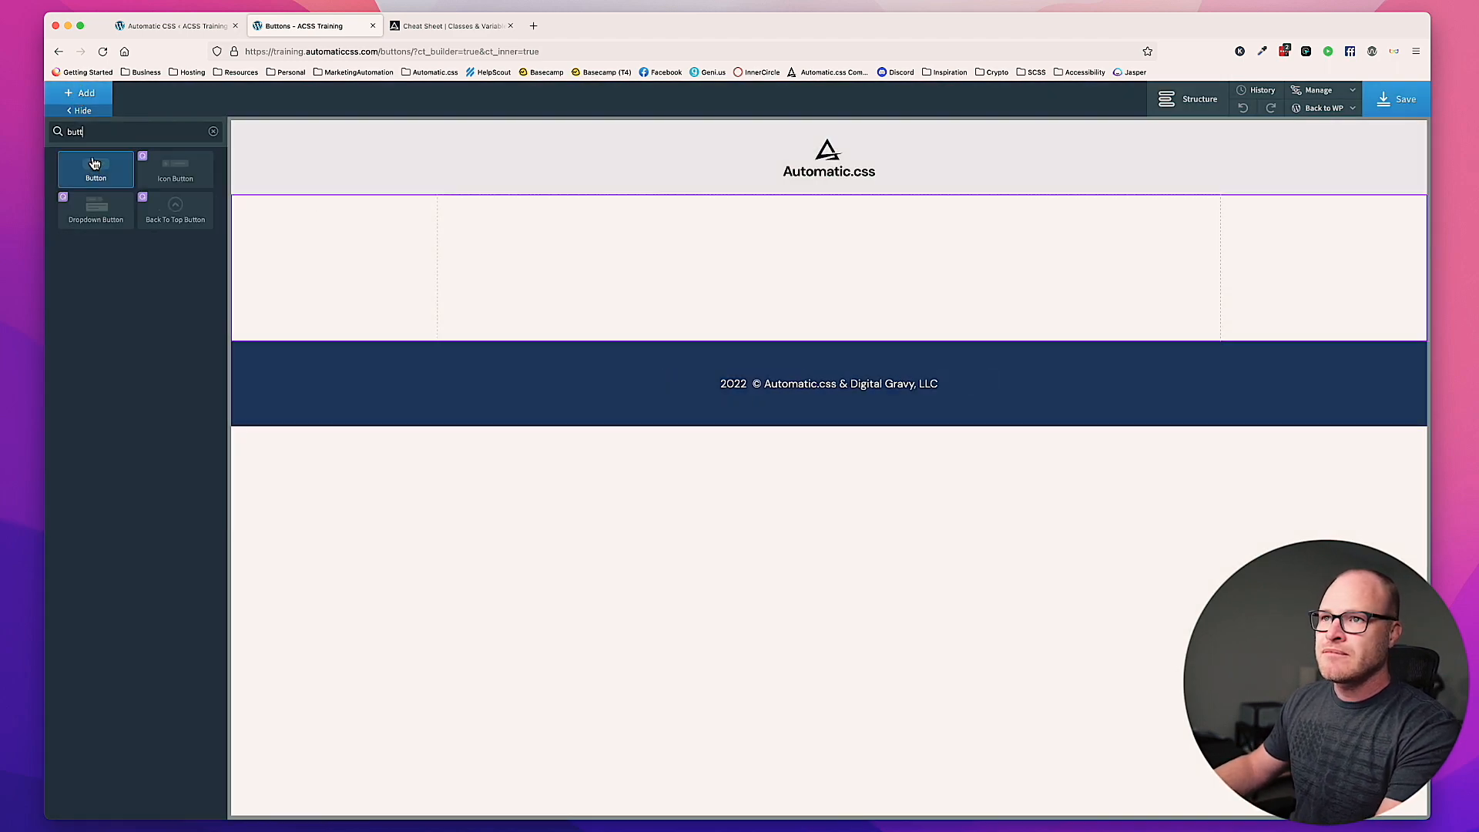
left_click(94, 166)
left_click_drag(325, 353, 582, 277)
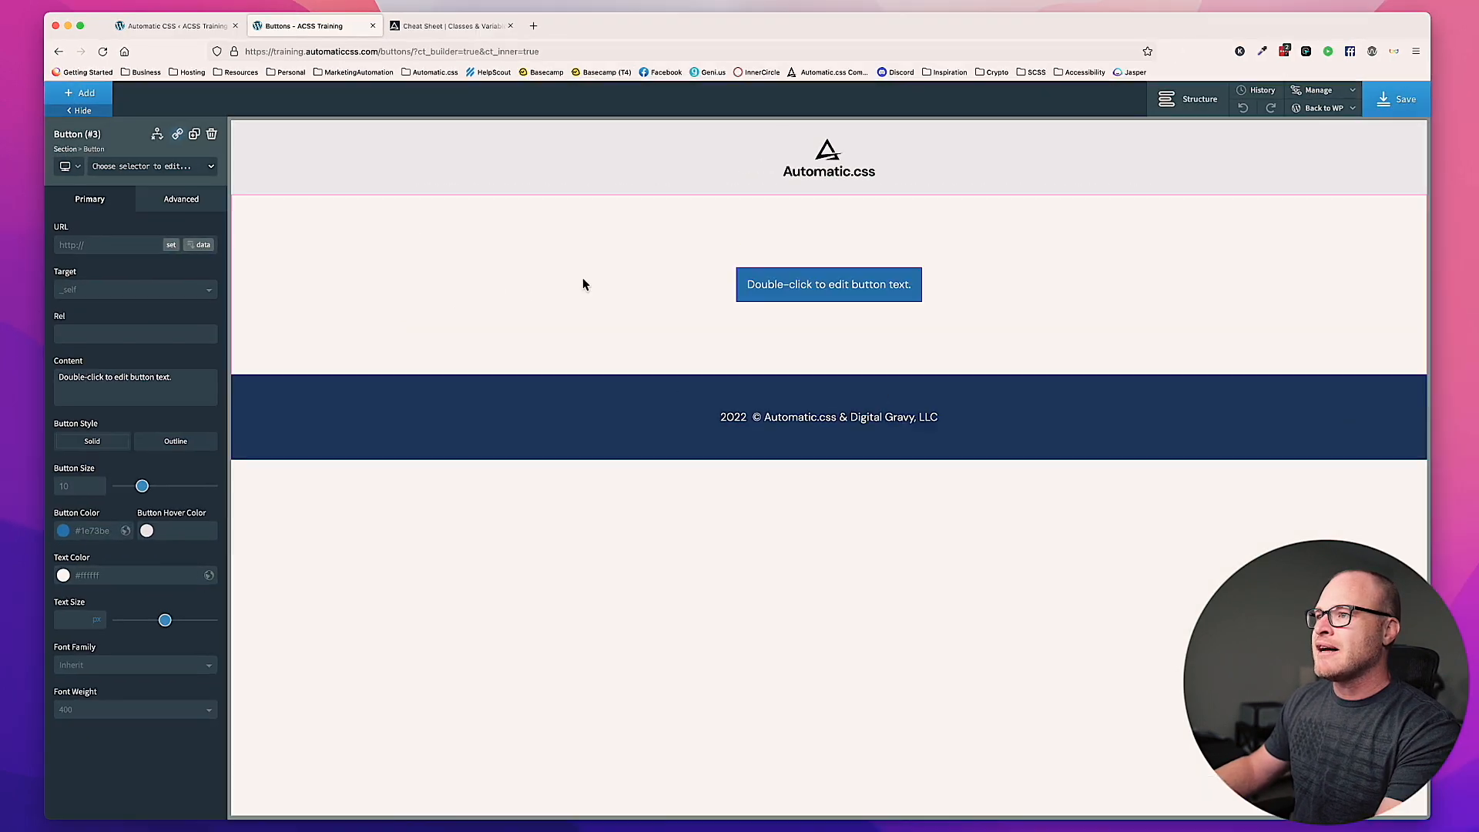
Step: Assign the class btn--primary to the new button
left_click(184, 168)
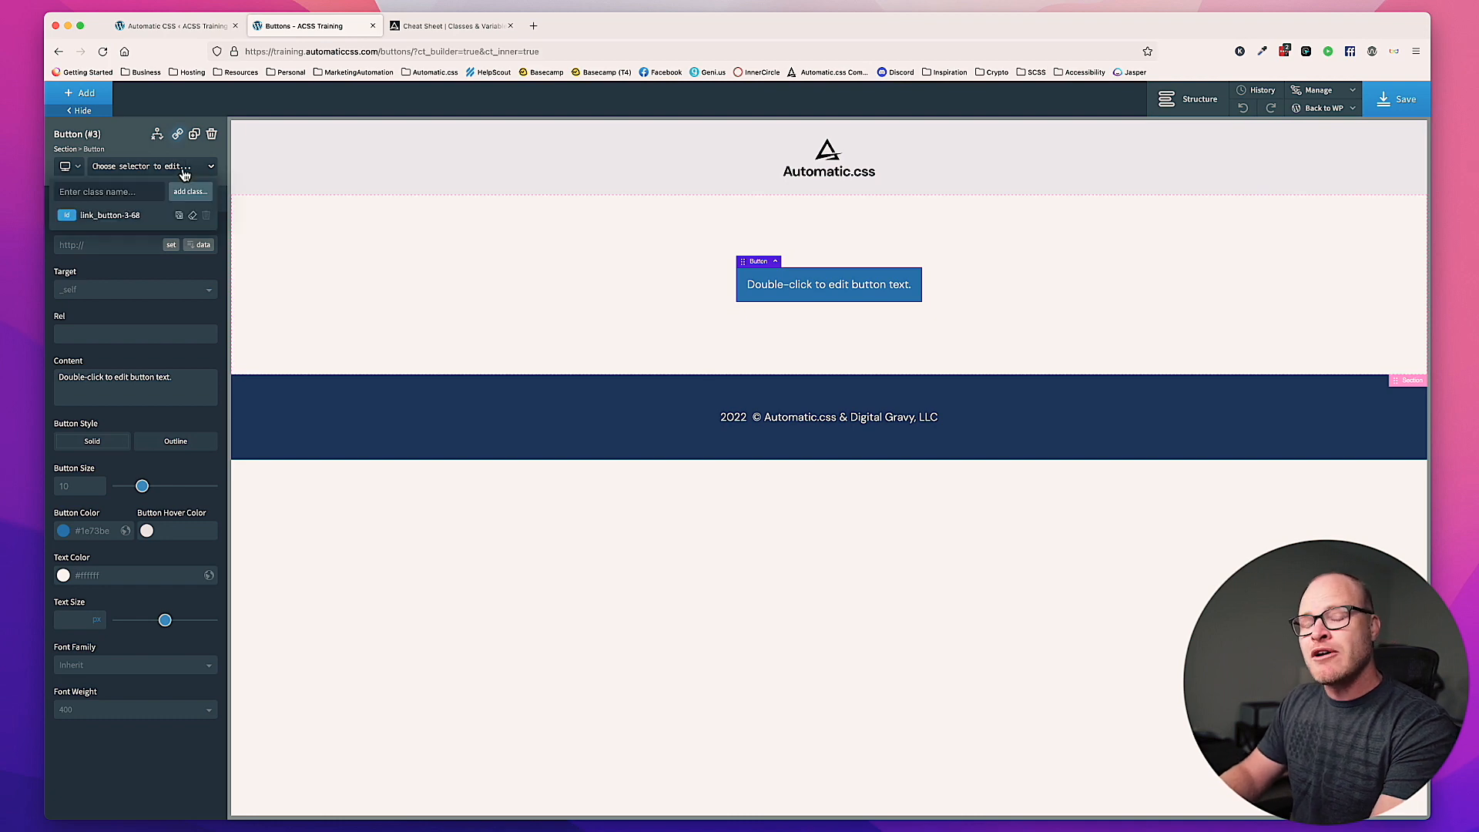
type("btn--")
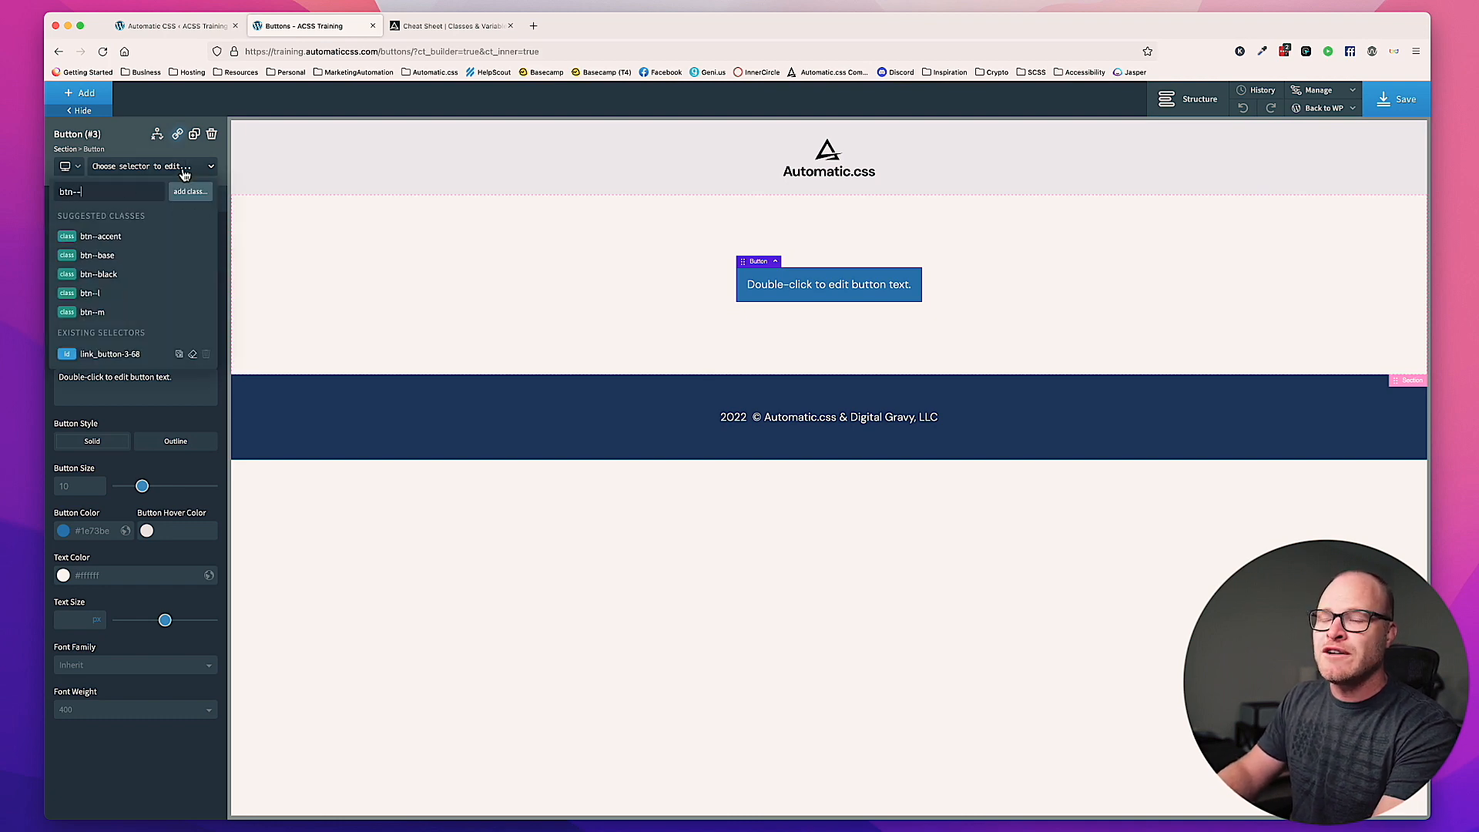
type("primary")
key("Return")
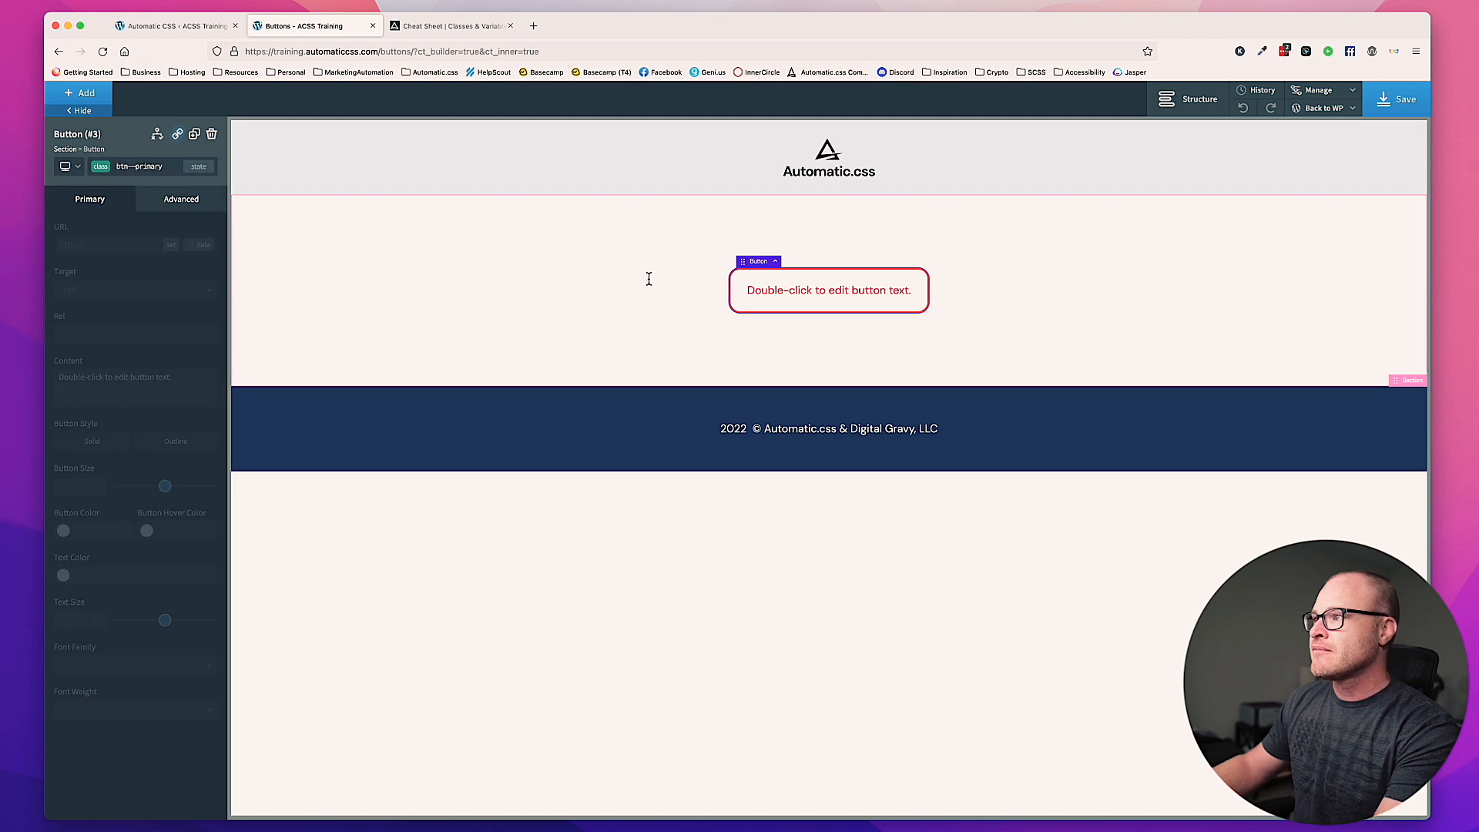
left_click(647, 279)
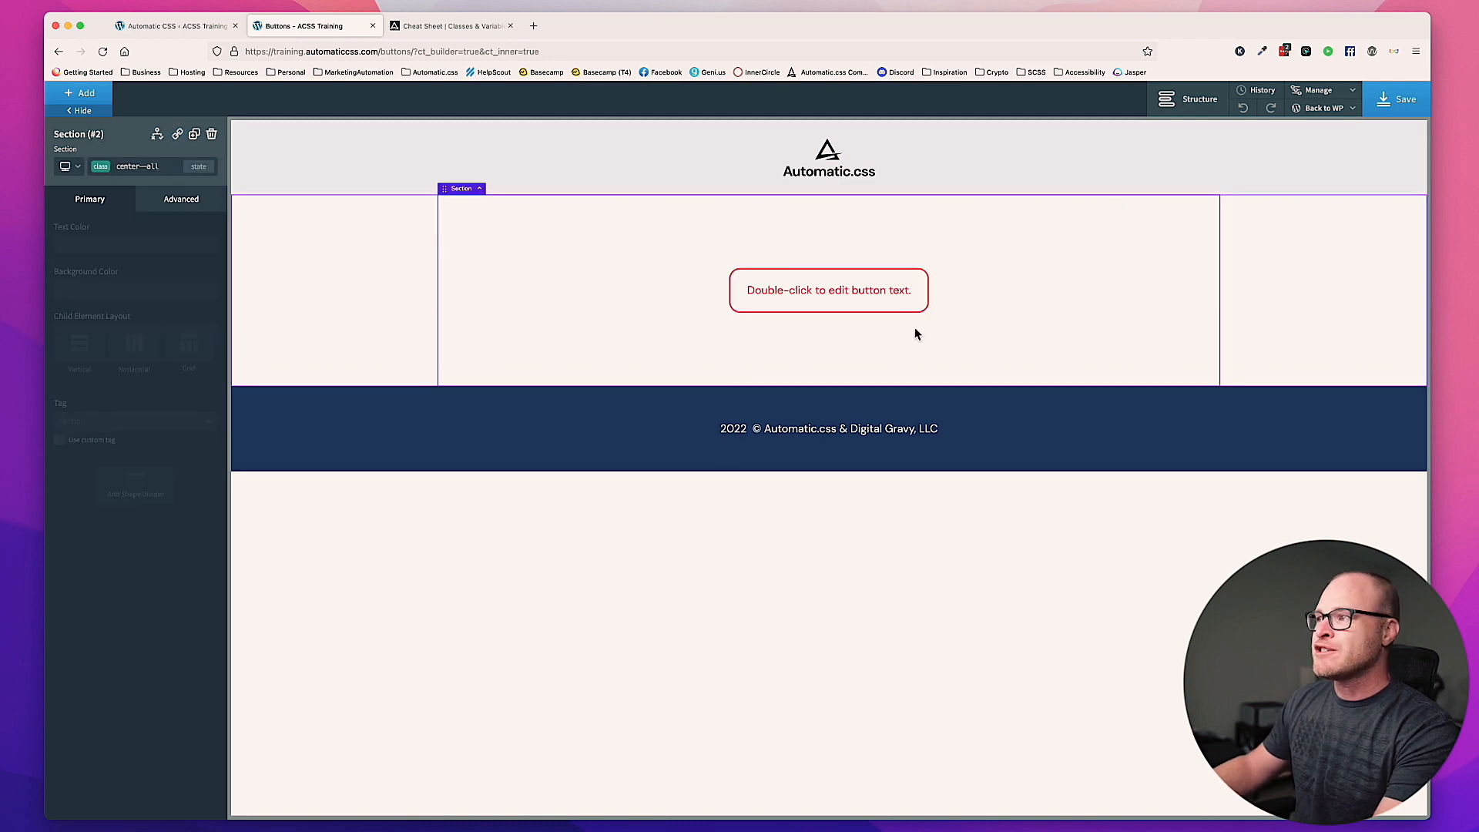
Step: Change the button's text to "Outline Button is Default" and save the page
double_click(888, 297)
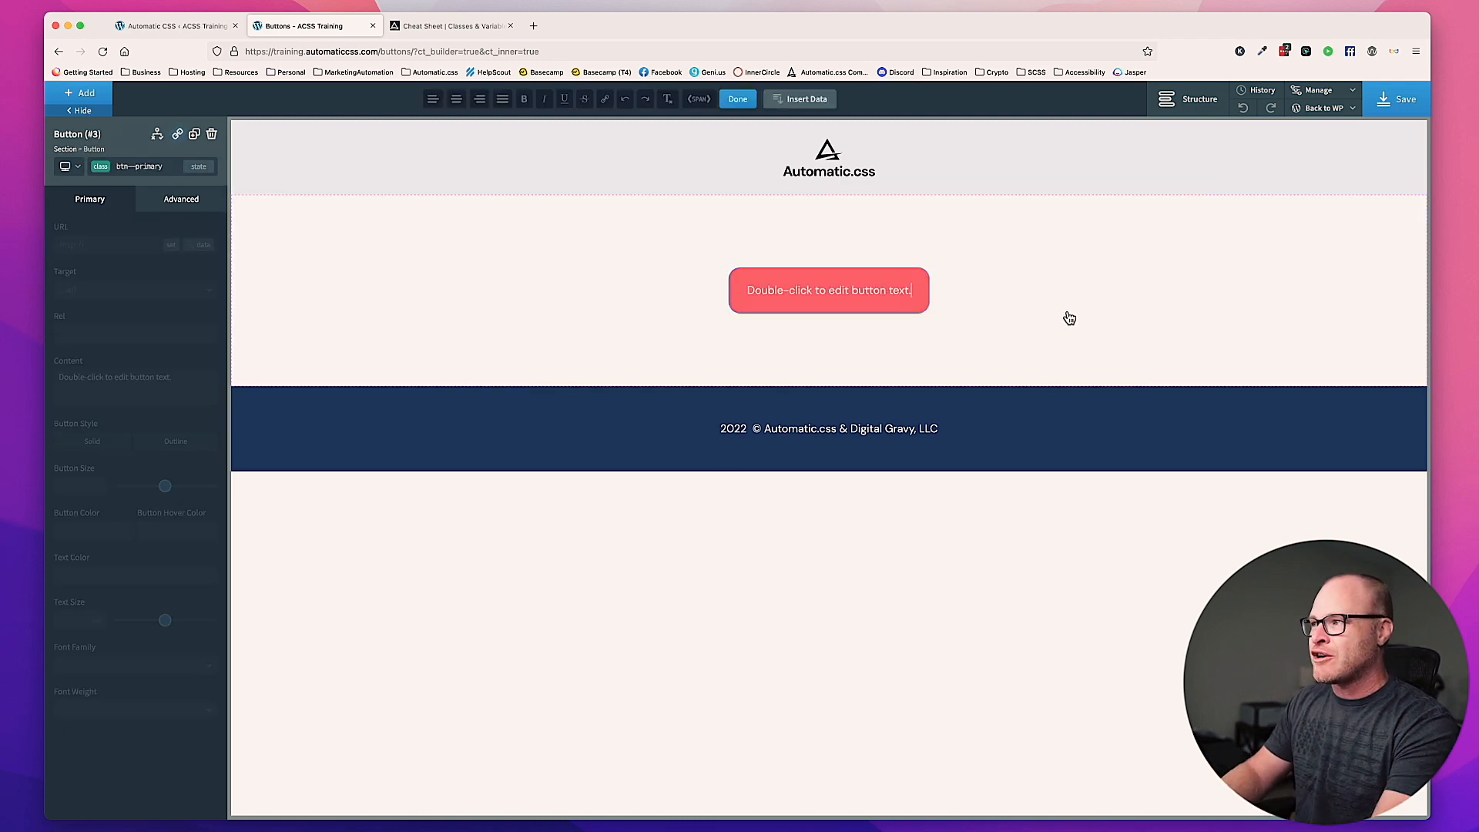
key("super+a")
type("Outli")
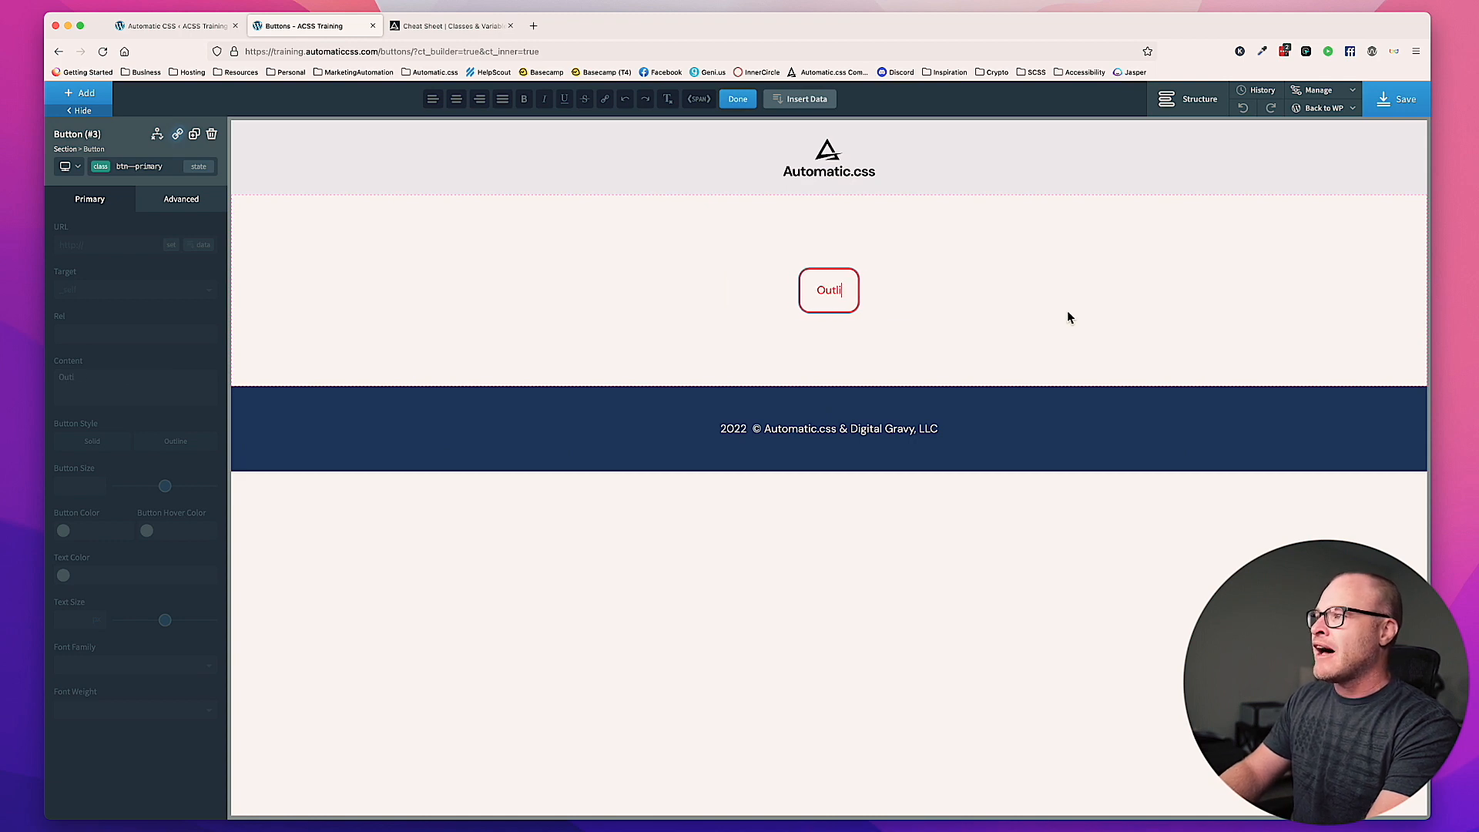
type("ne Button is Default")
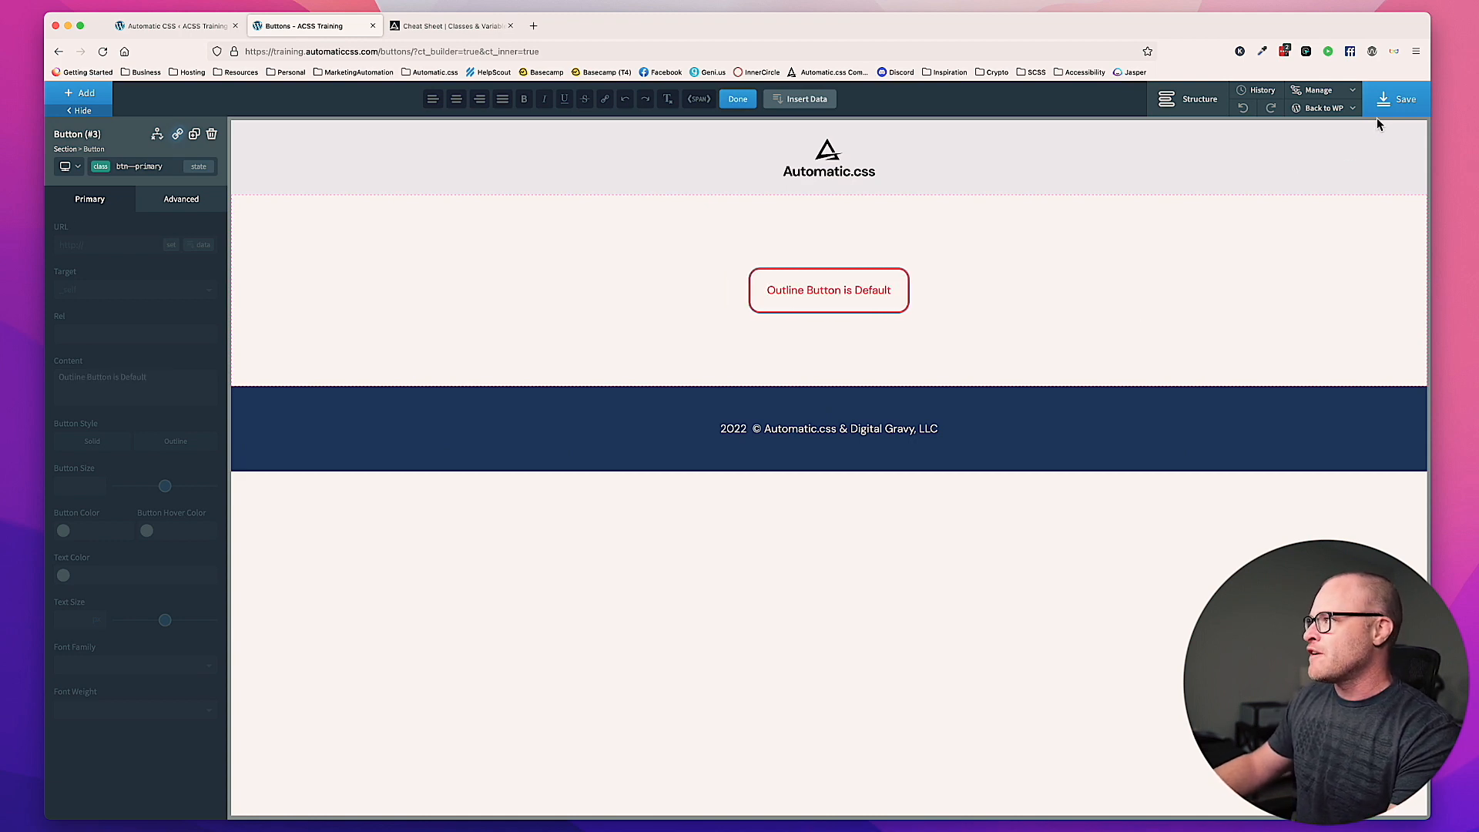
left_click(1139, 310)
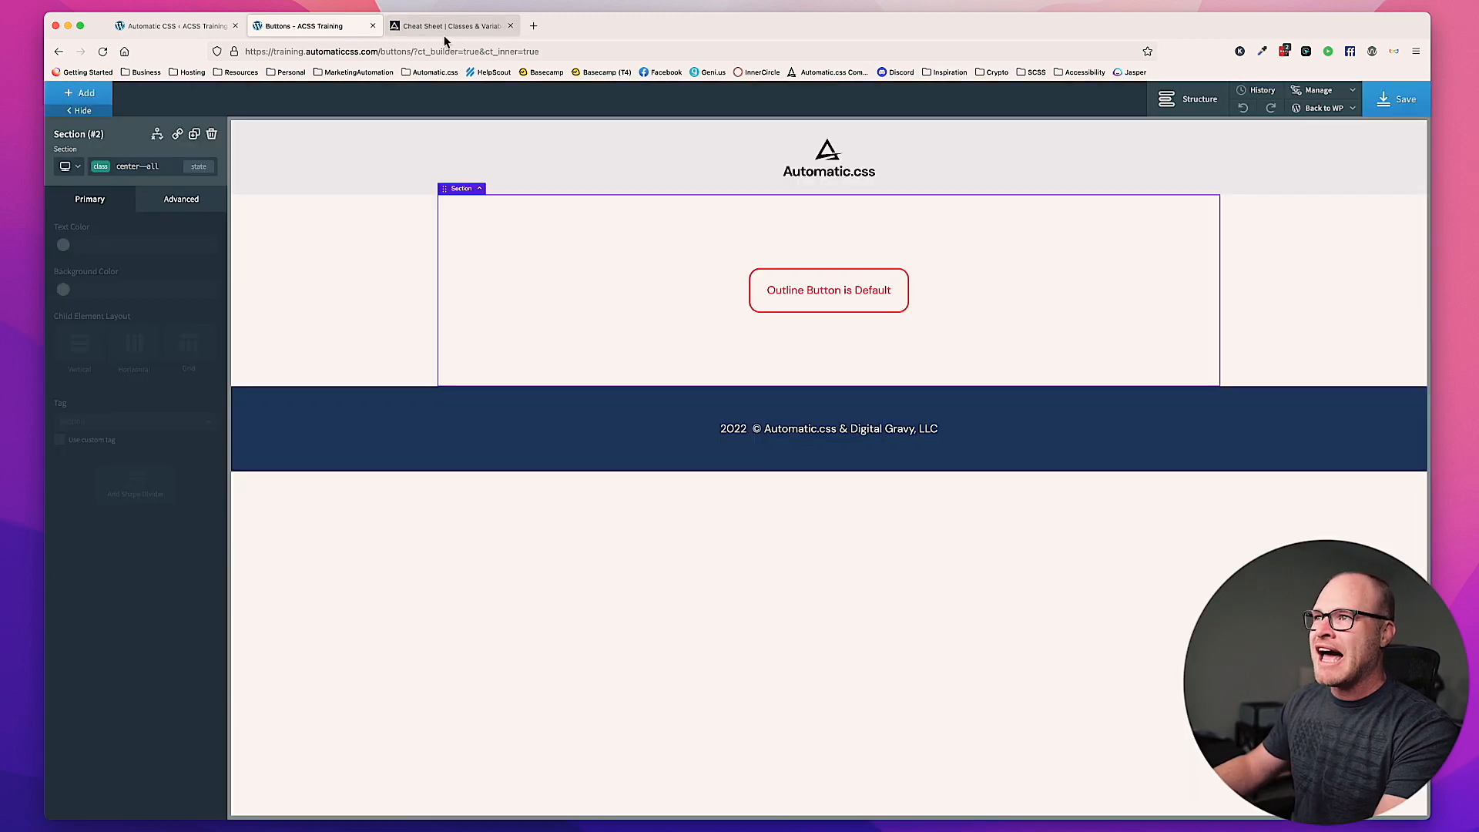
Step: Review the primary, secondary and accent button override sections in the Automatic CSS button settings
left_click(445, 27)
left_click(308, 26)
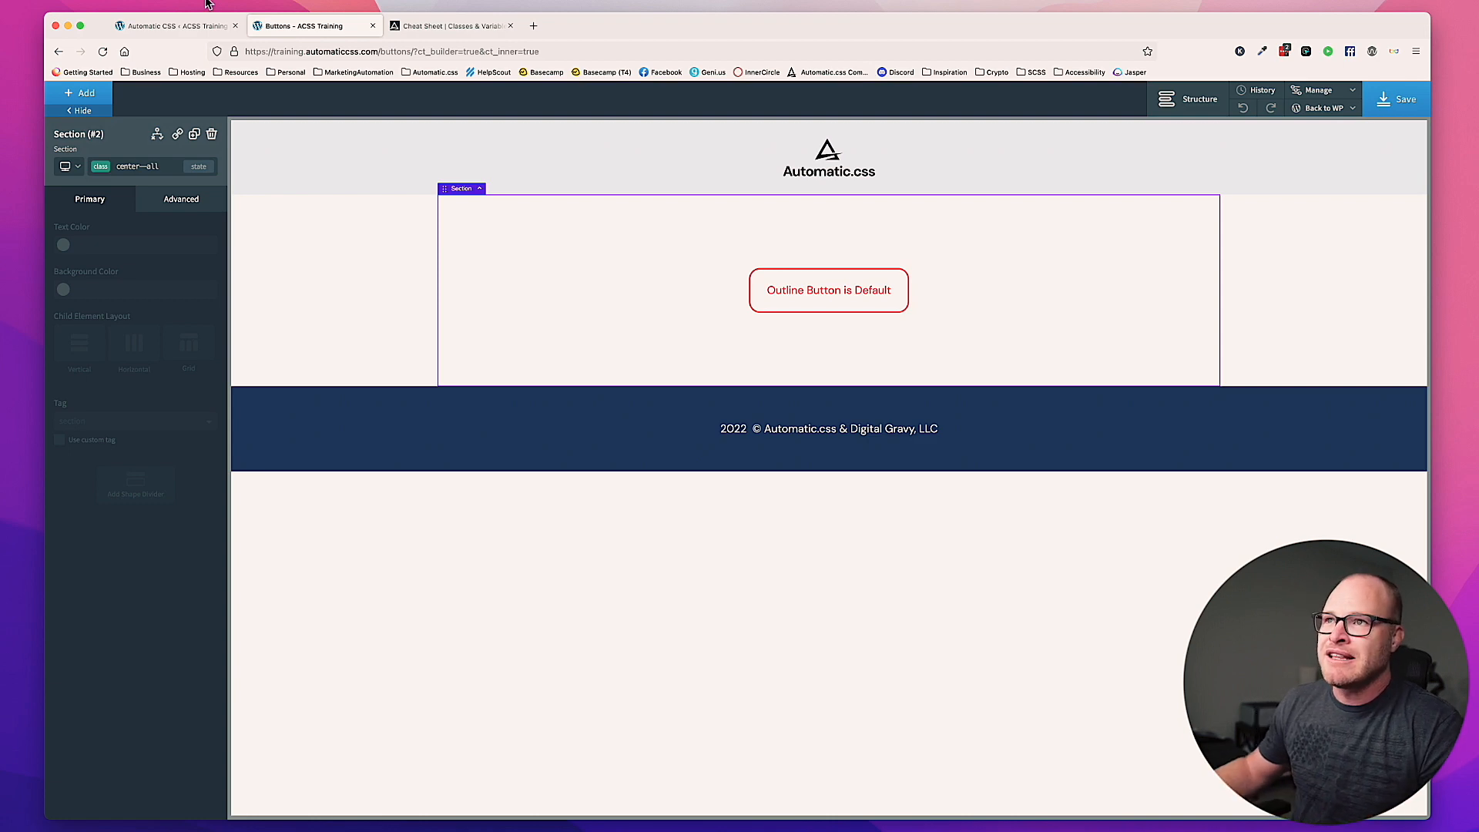
left_click(204, 26)
scroll(724, 322, "down", 7)
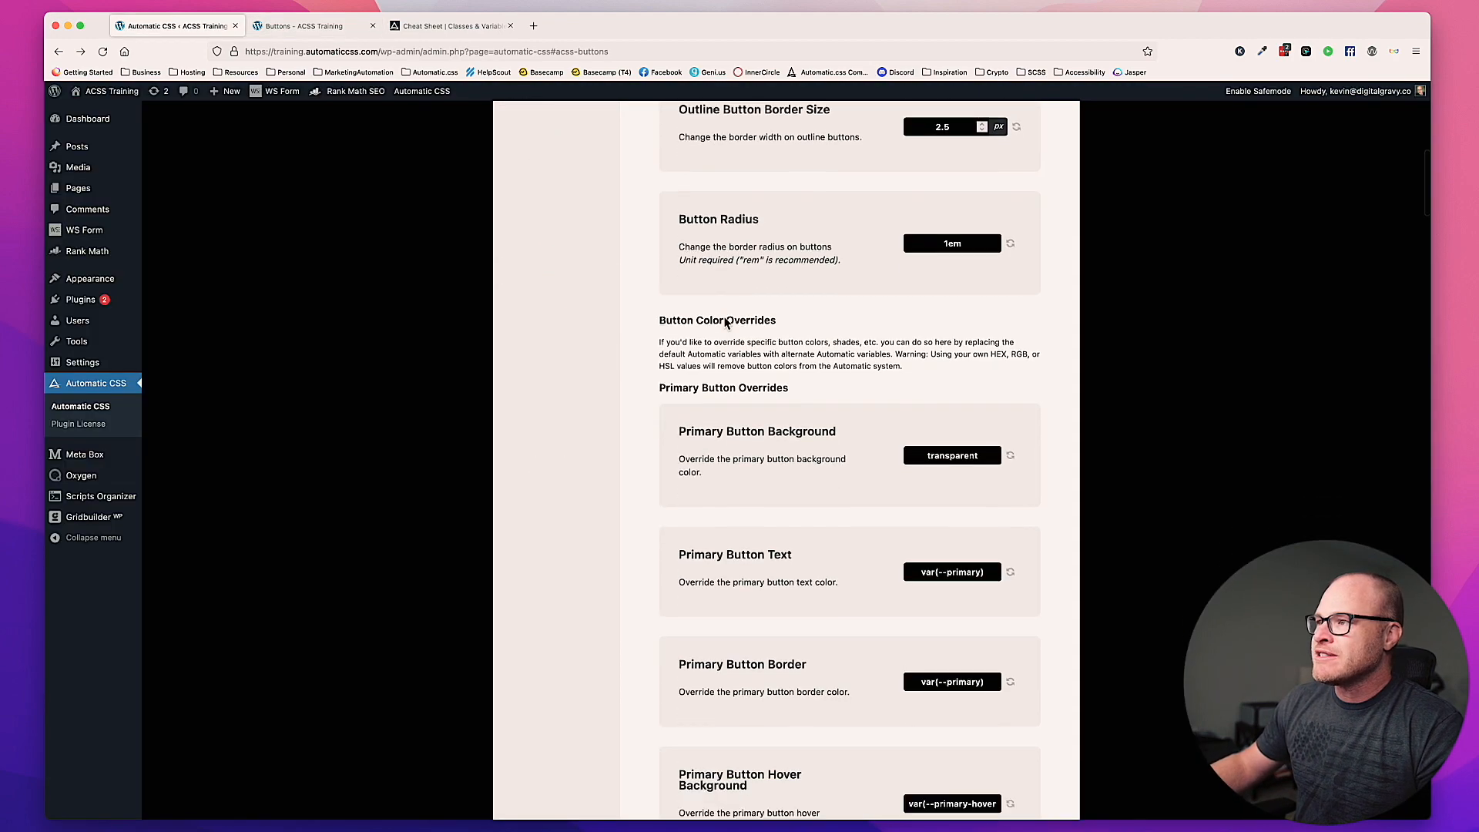
left_click_drag(660, 245, 803, 245)
scroll(801, 250, "down", 12)
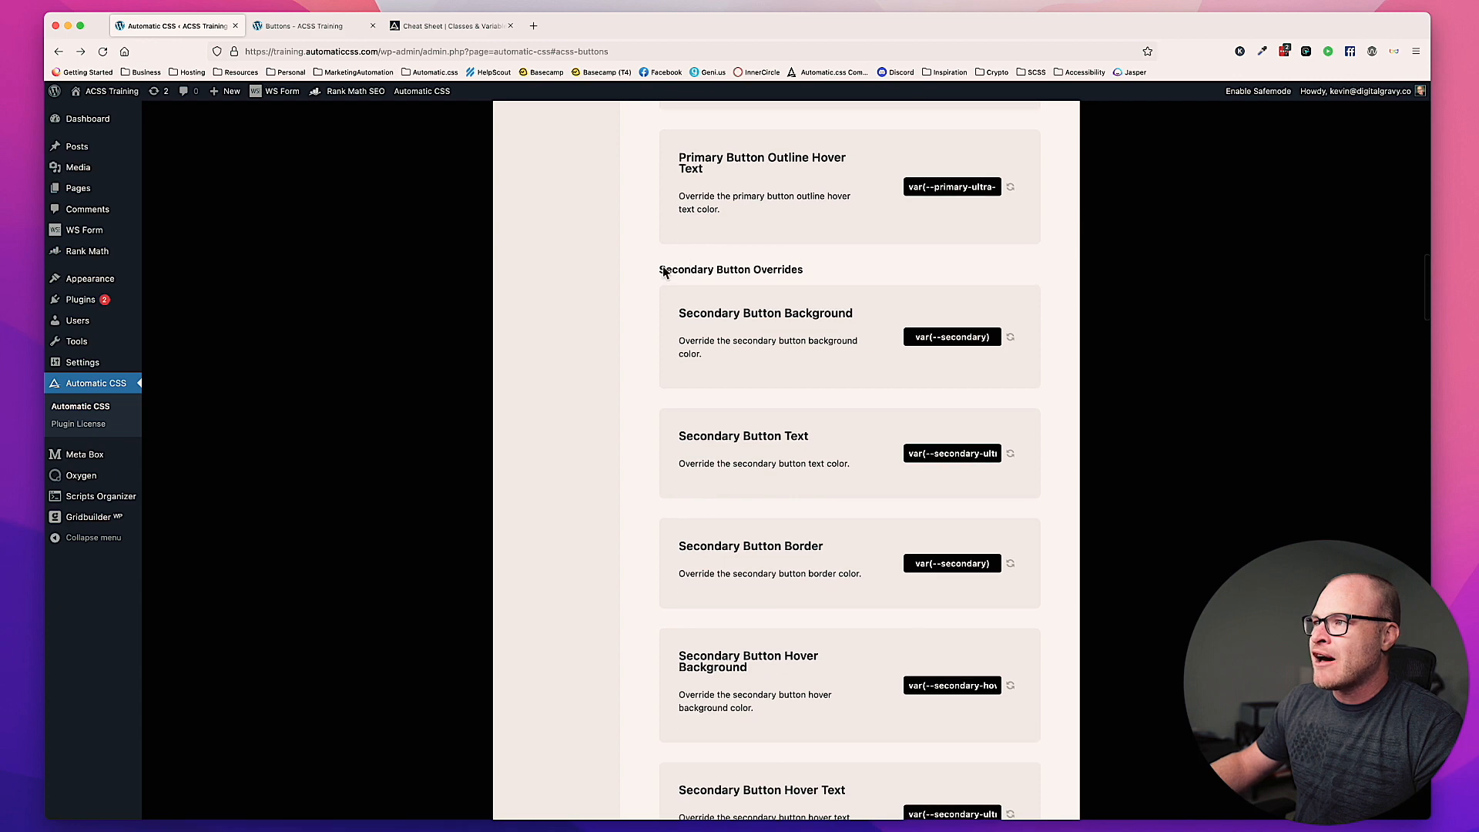
left_click_drag(660, 274, 802, 276)
scroll(810, 277, "down", 1)
scroll(810, 277, "down", 10)
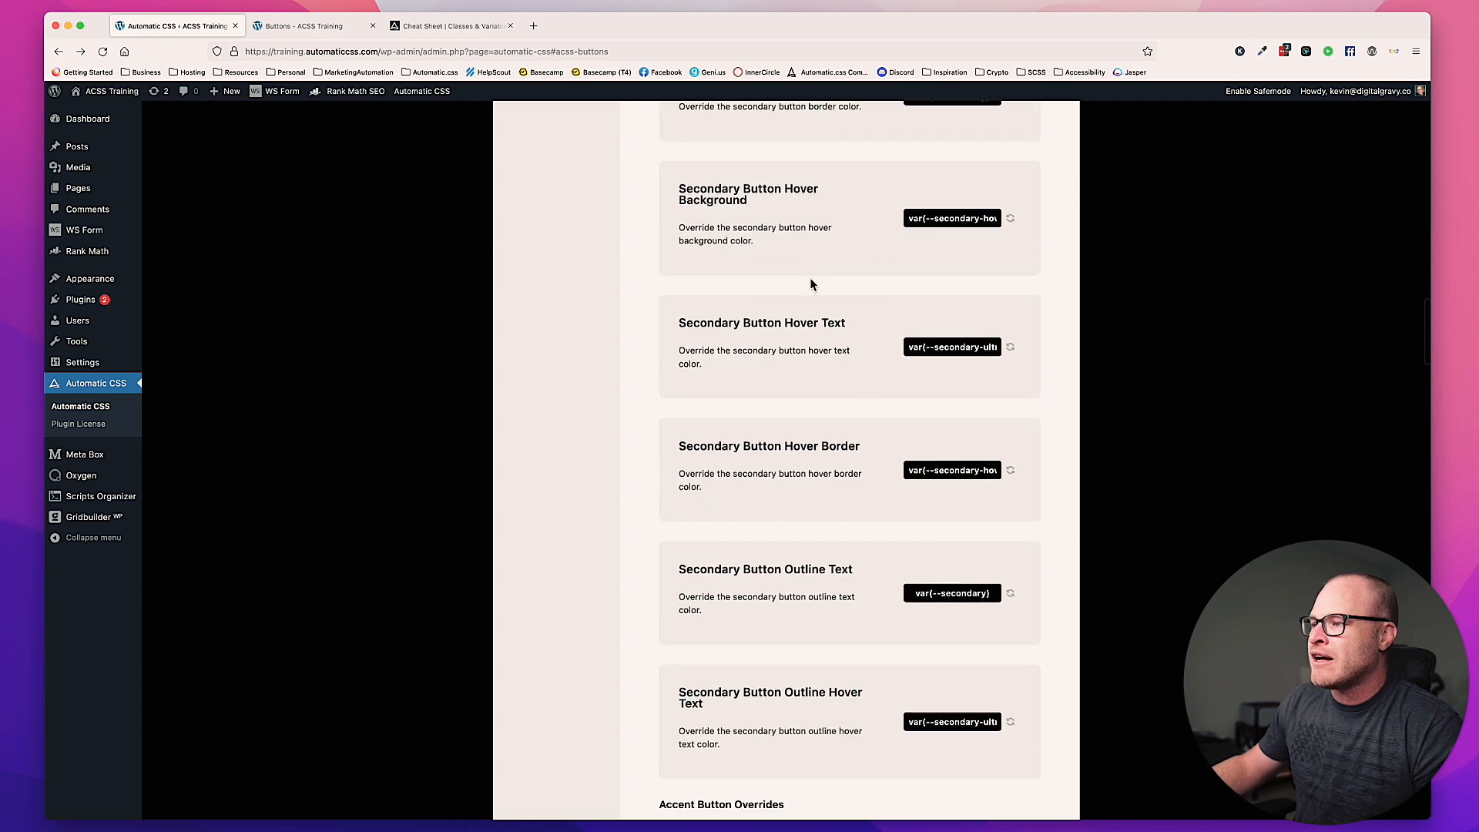
left_click_drag(660, 393, 784, 393)
left_click(798, 394)
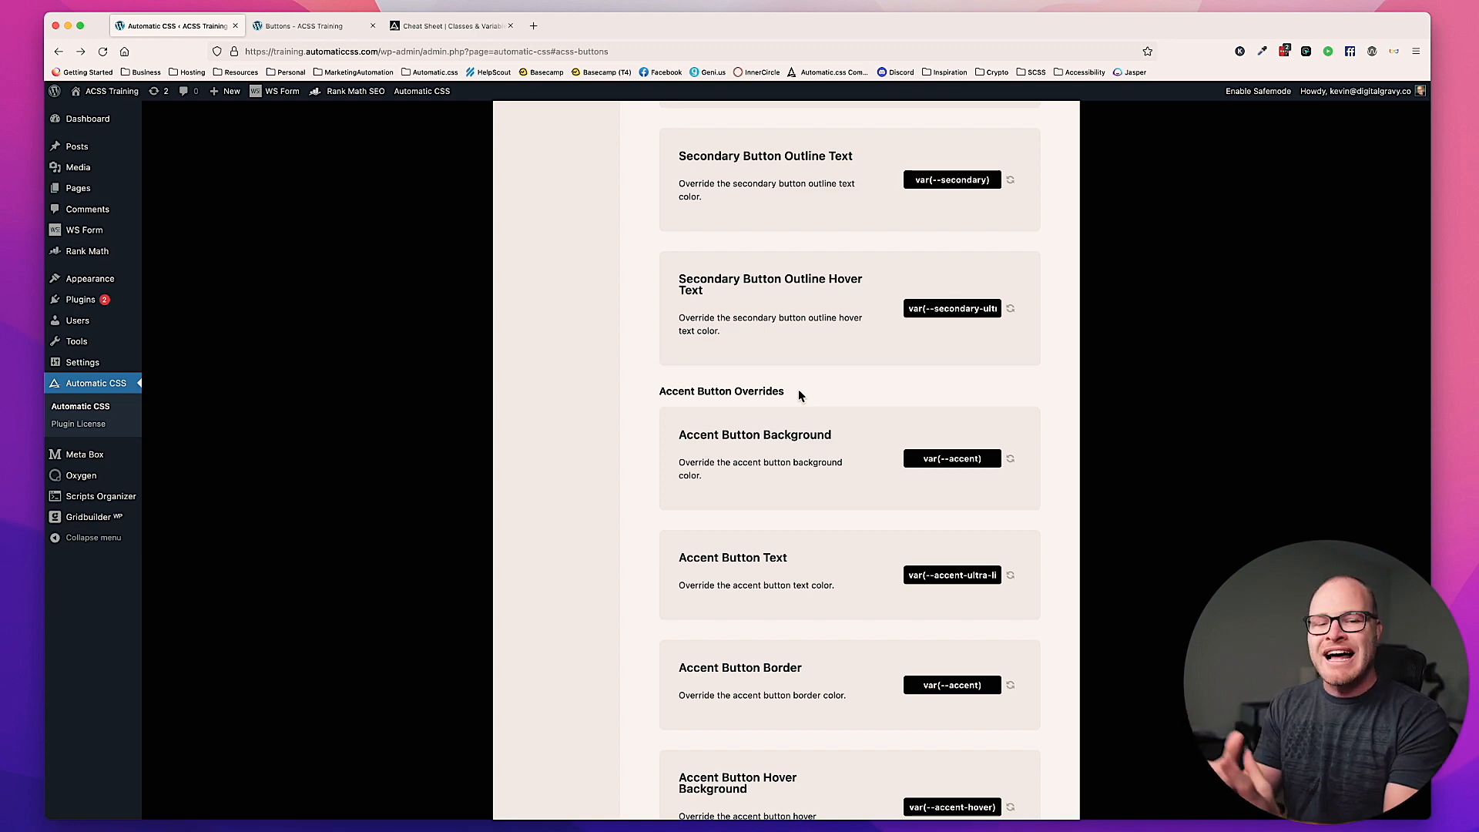
Step: Look back through the individual primary, secondary and accent button color fields, including background, text, border, hover and outline overrides
scroll(802, 385, "up", 6)
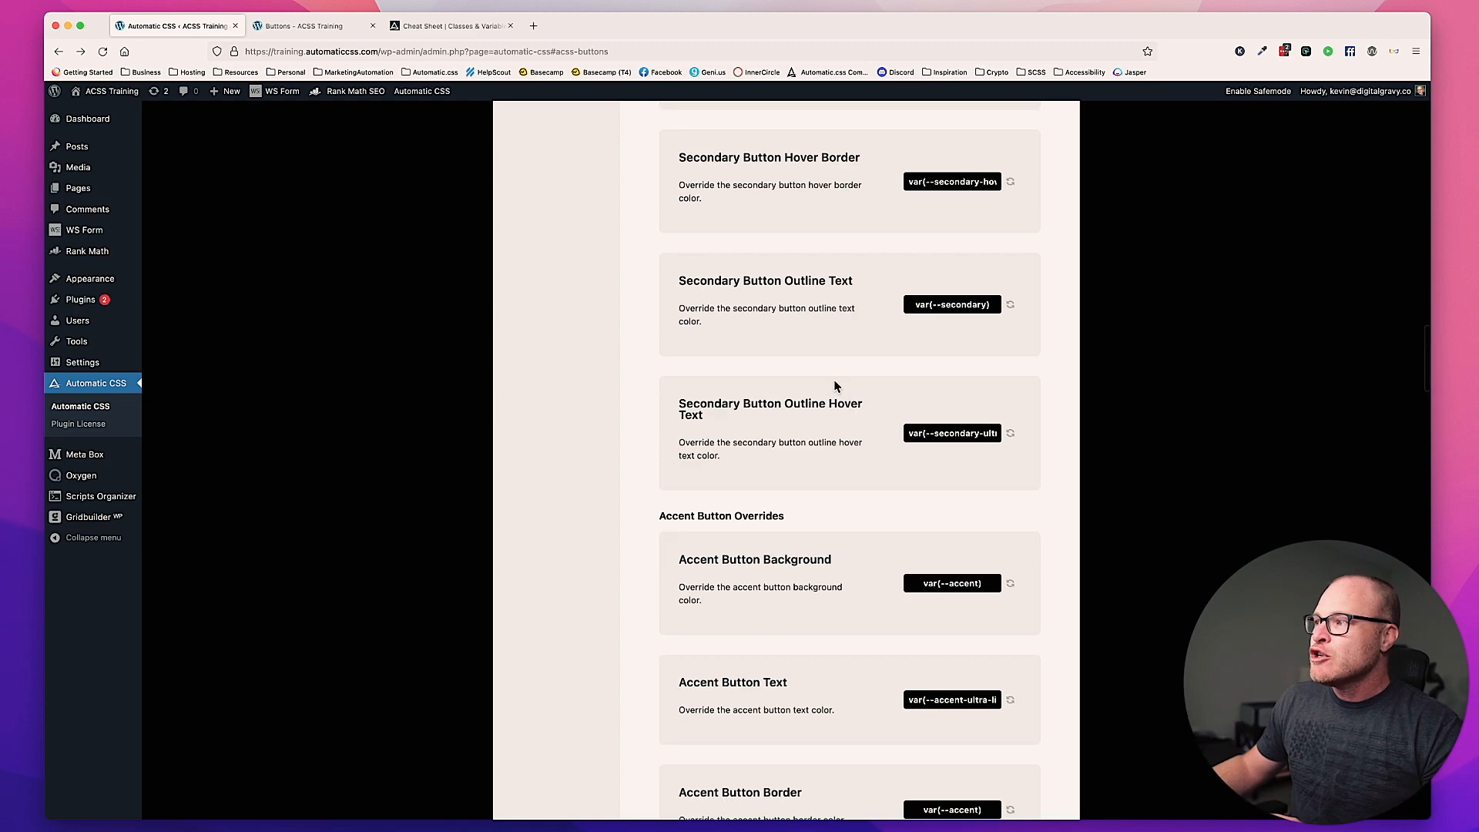
scroll(835, 387, "up", 7)
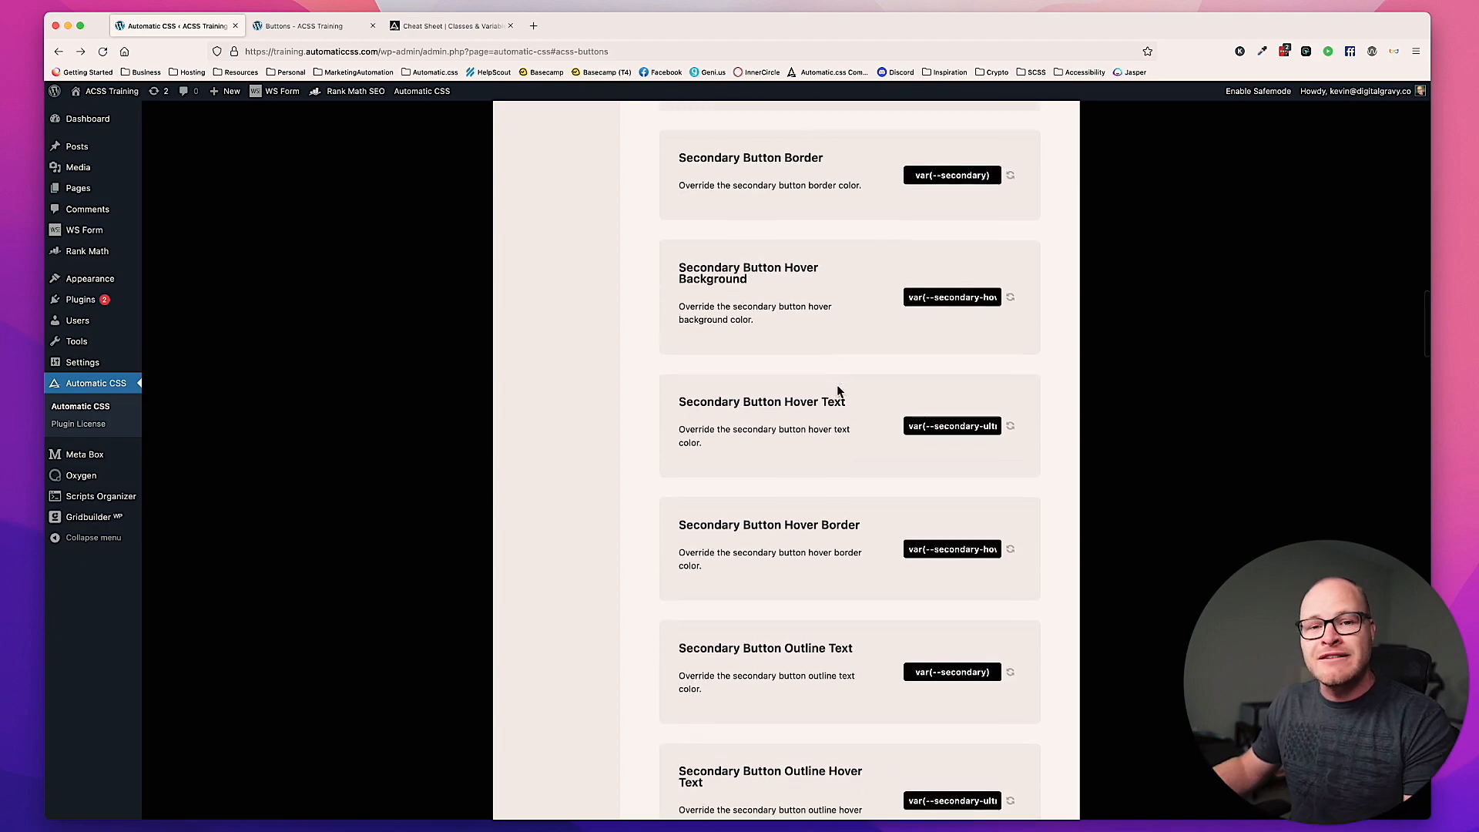
scroll(838, 324, "down", 4)
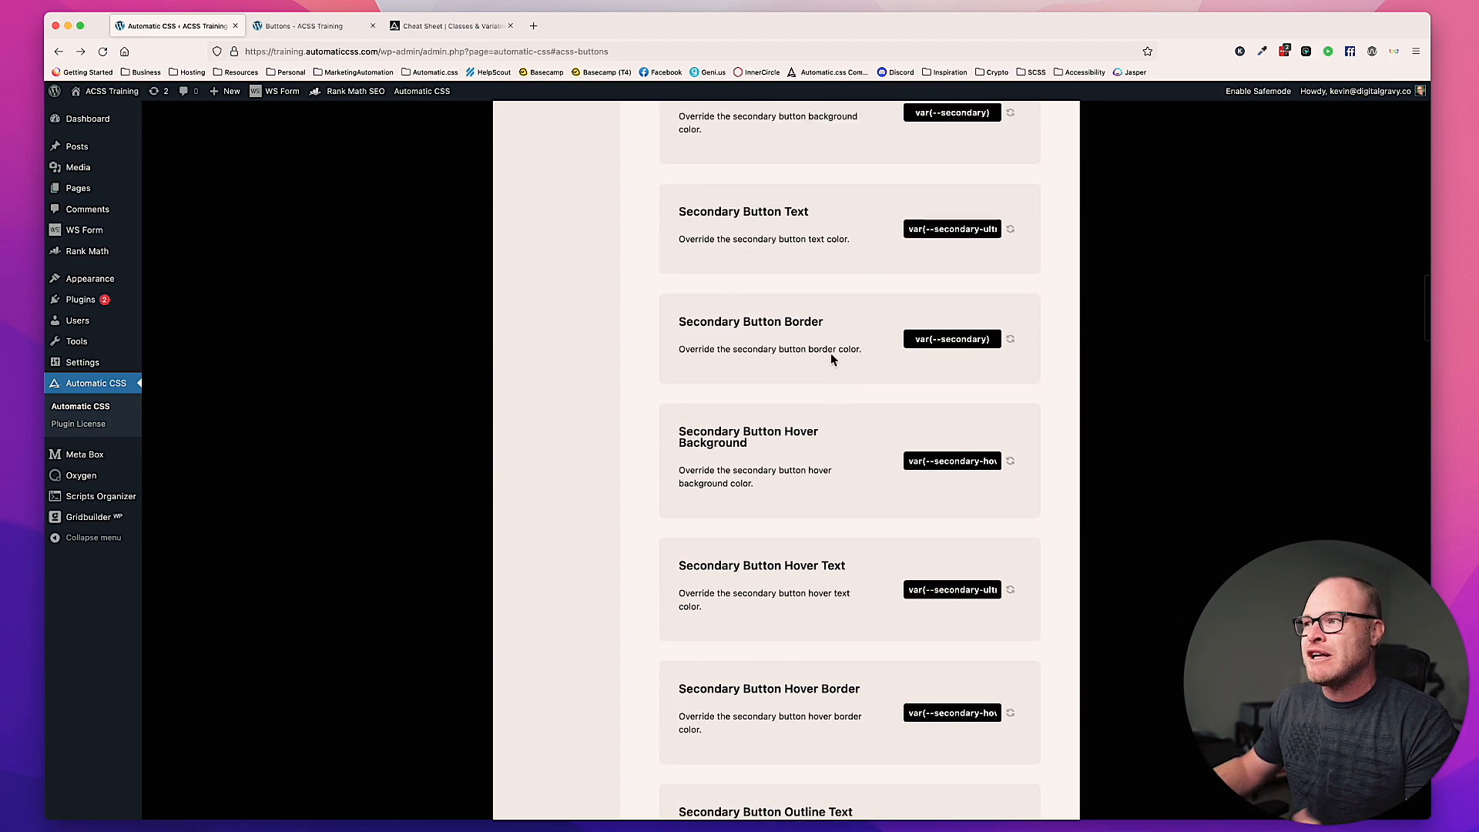
scroll(830, 353, "up", 5)
scroll(830, 353, "down", 2)
scroll(833, 293, "up", 4)
scroll(836, 236, "up", 4)
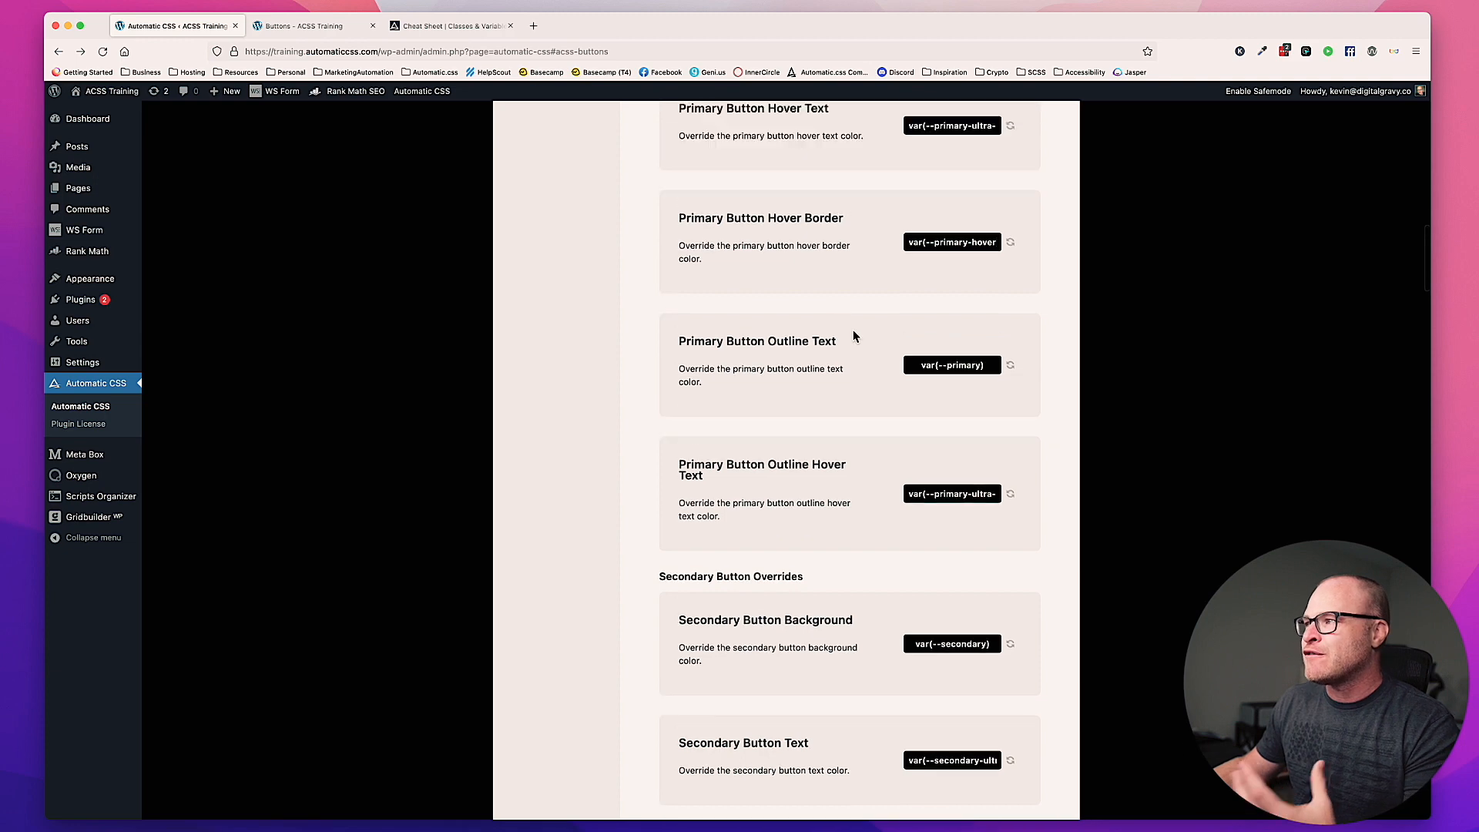
scroll(845, 422, "down", 6)
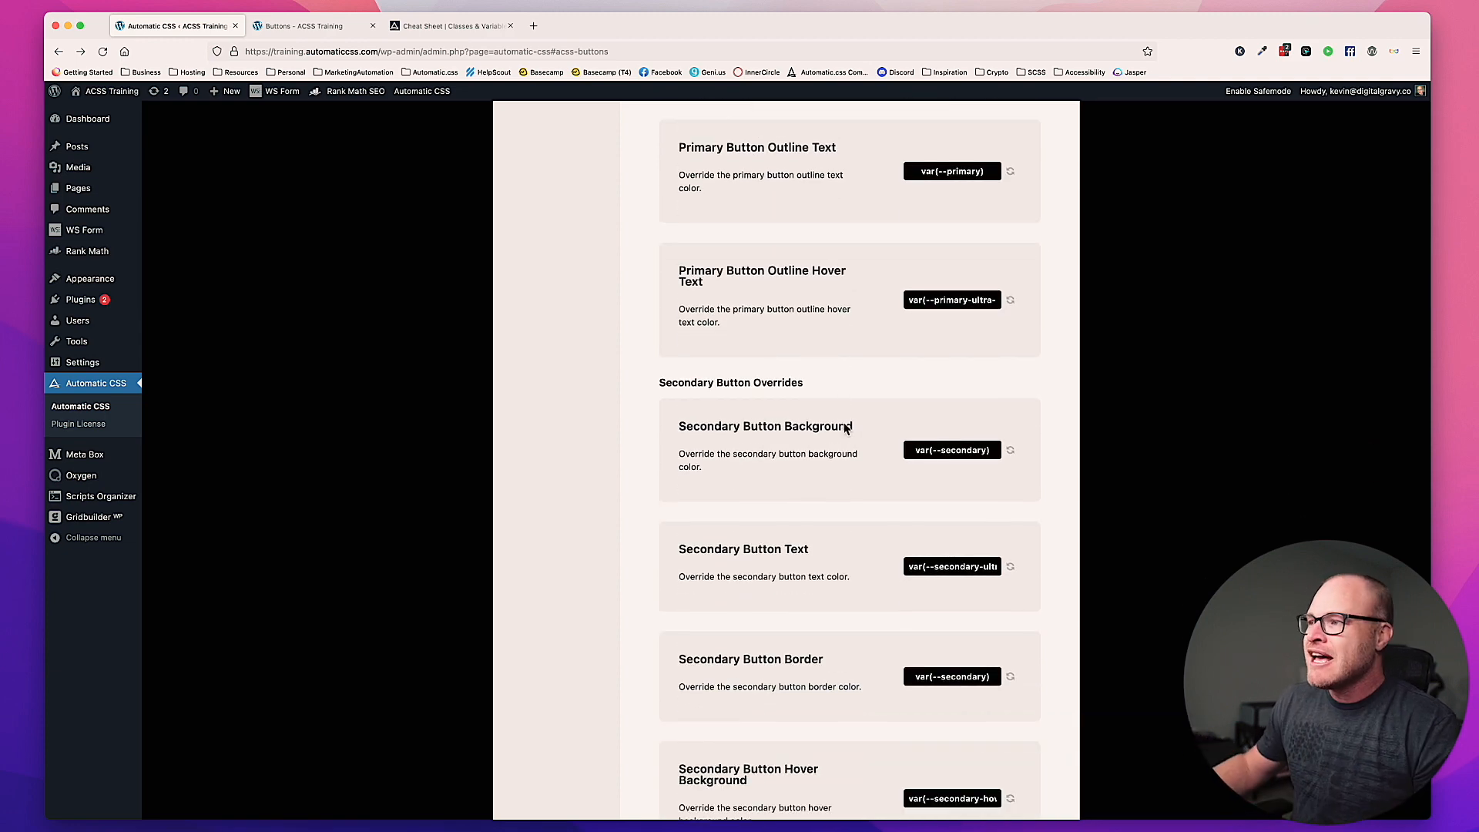
scroll(824, 467, "down", 9)
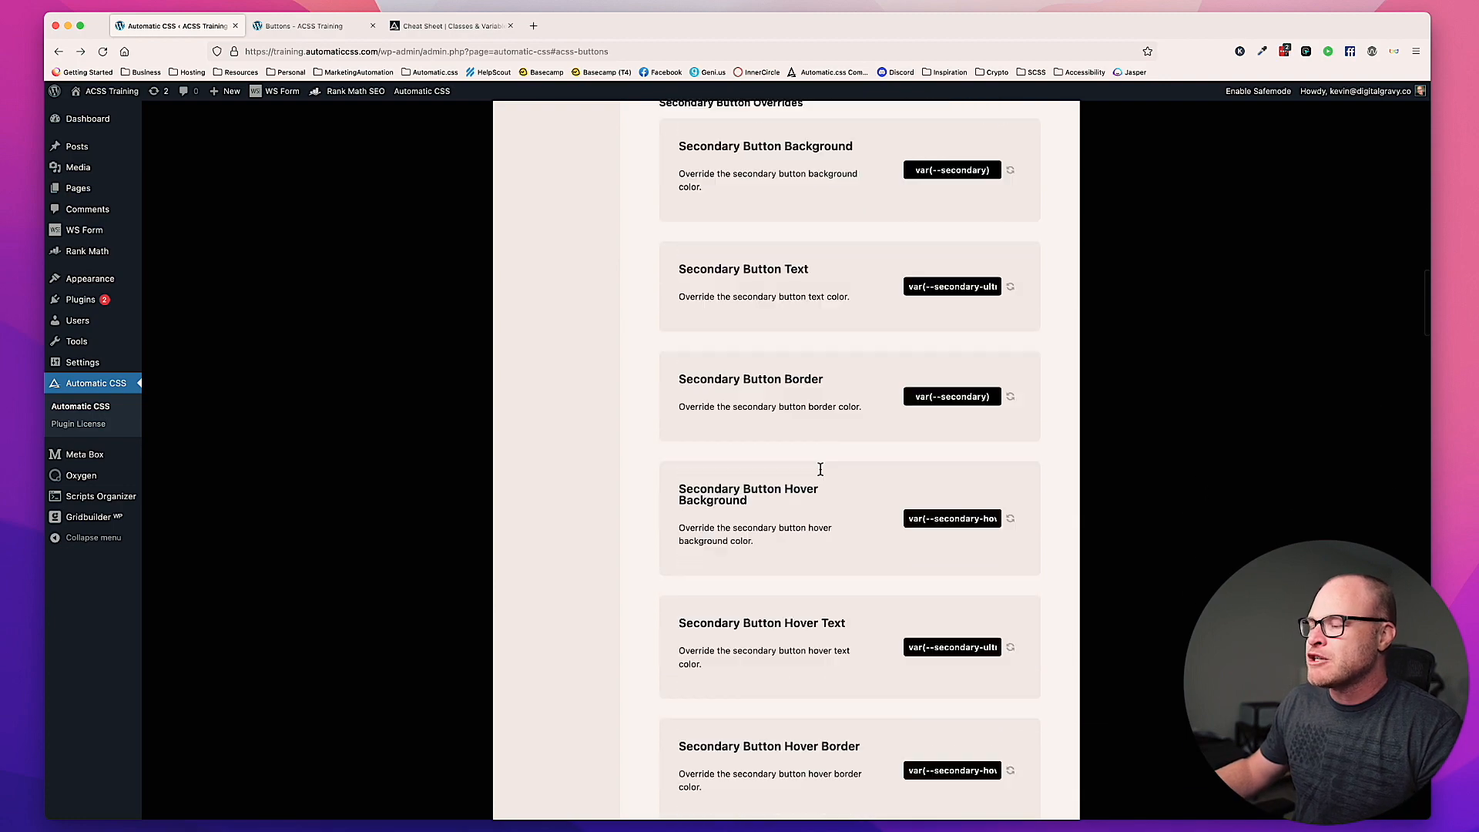
scroll(820, 475, "down", 19)
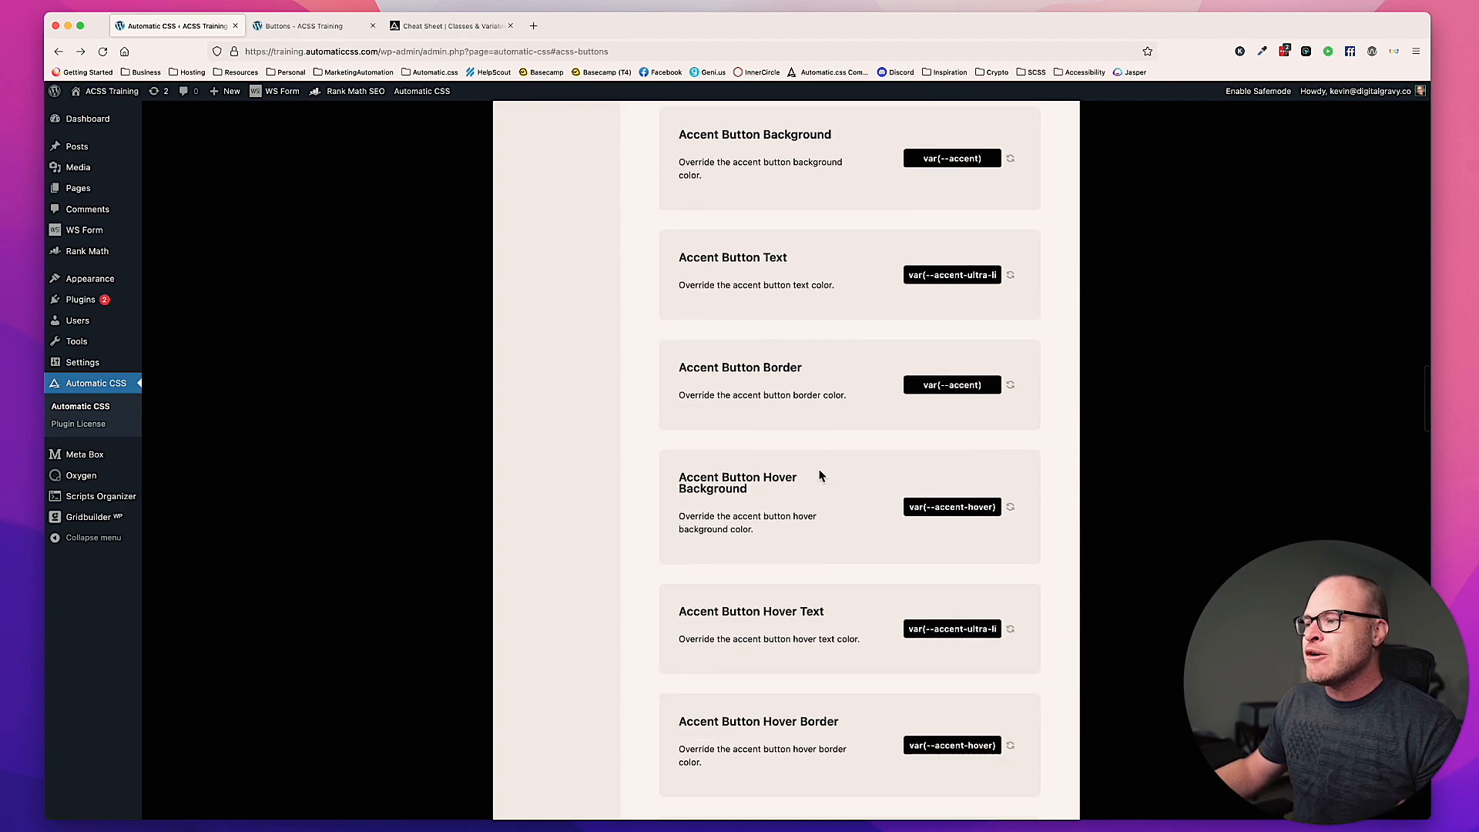
scroll(820, 476, "down", 11)
scroll(819, 475, "up", 20)
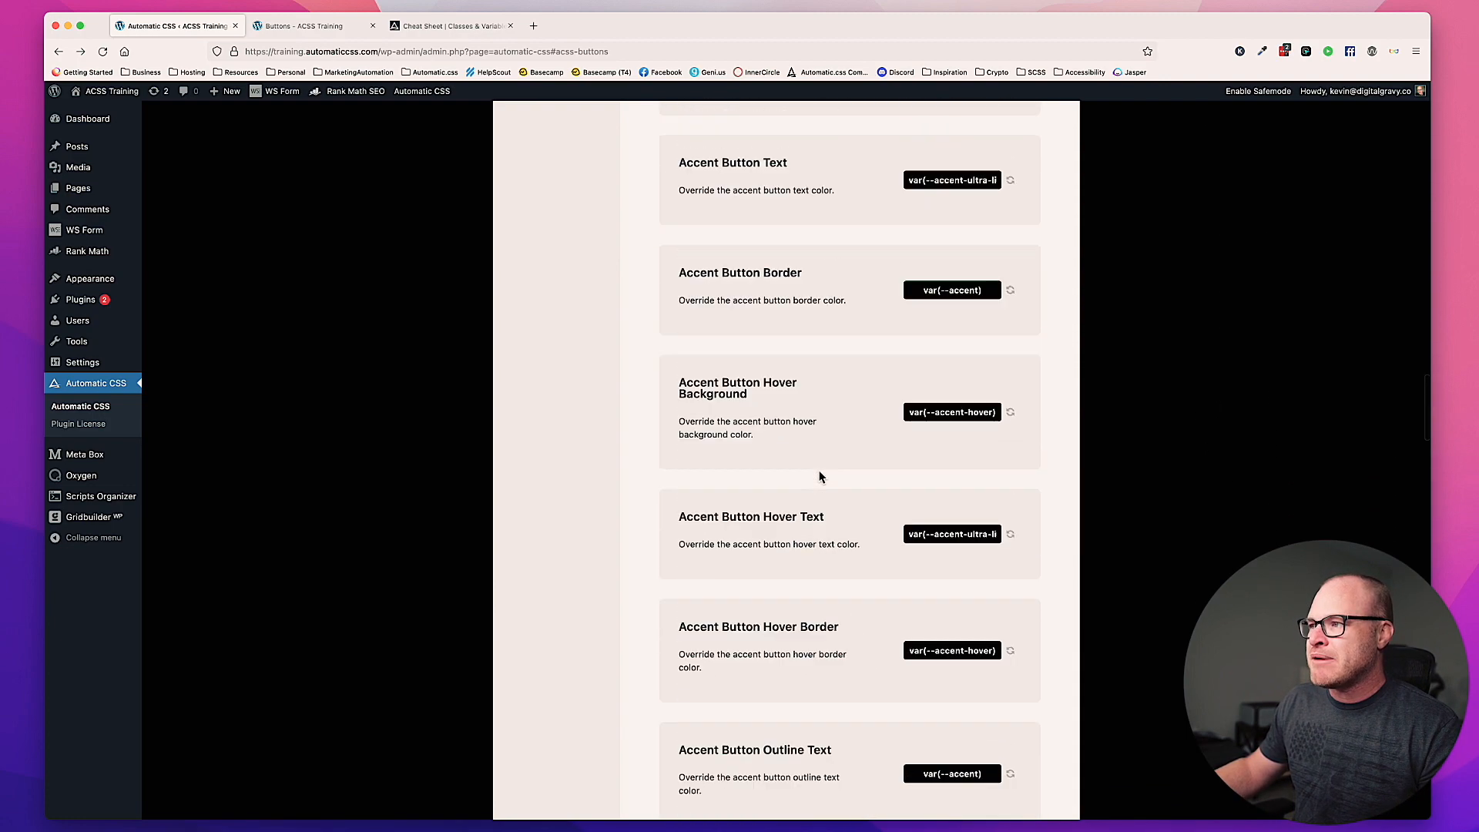
scroll(820, 476, "up", 20)
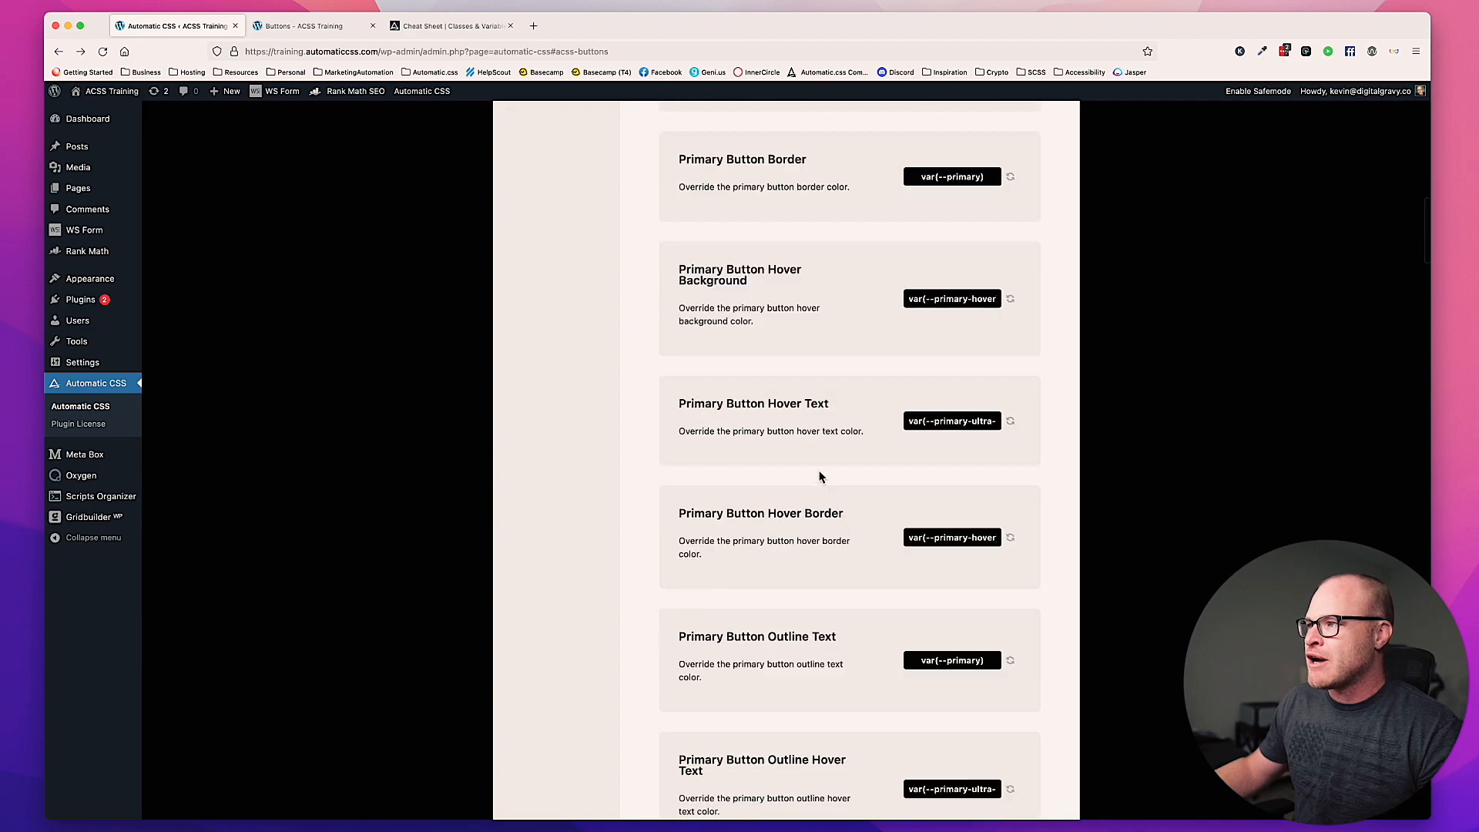
Step: Reset the Primary Button Background, Primary Button Text and Primary Button Border overrides to their defaults
scroll(820, 476, "up", 1)
left_click(1003, 290)
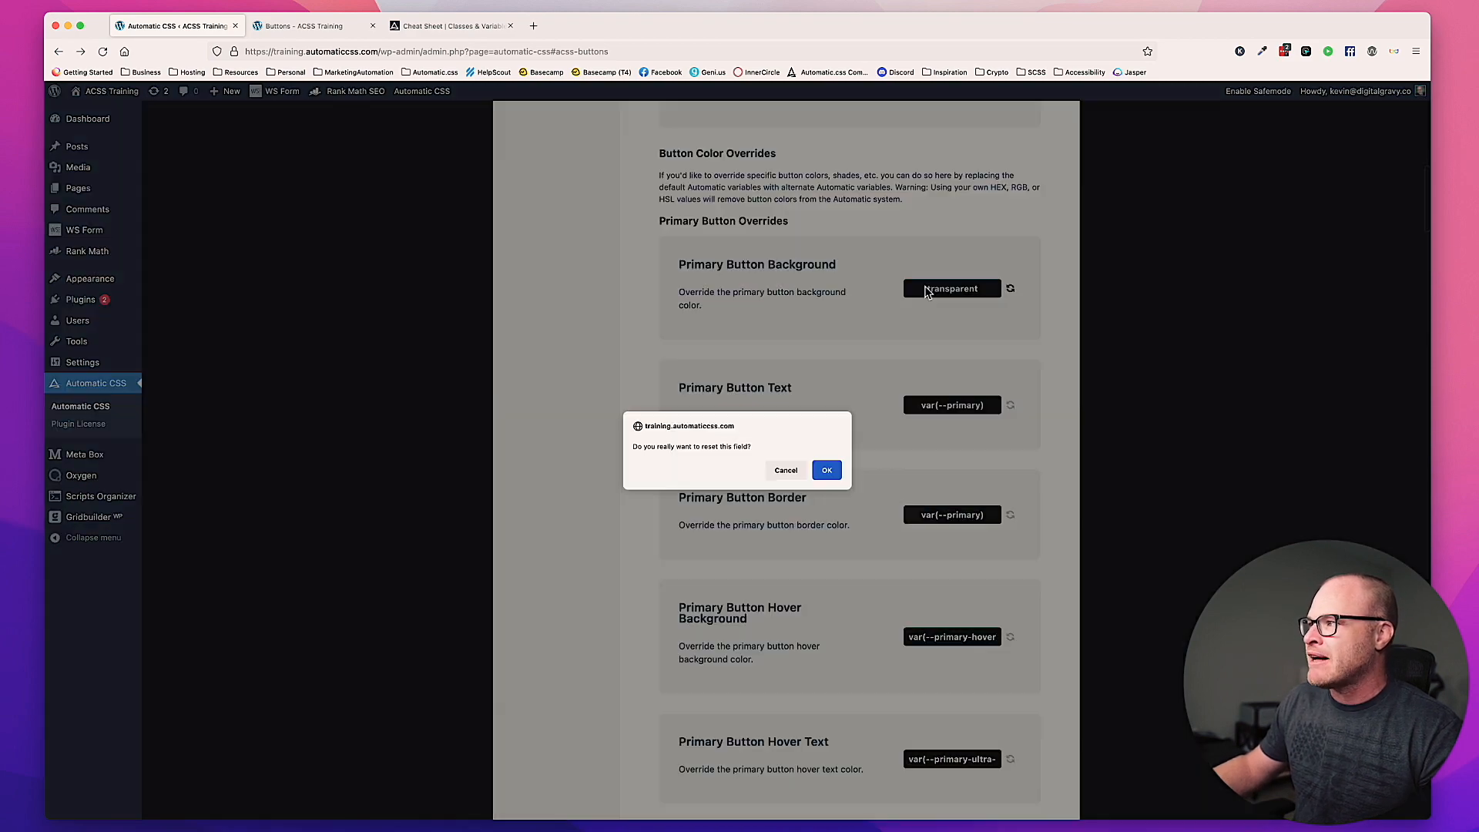
left_click(825, 470)
left_click(1009, 406)
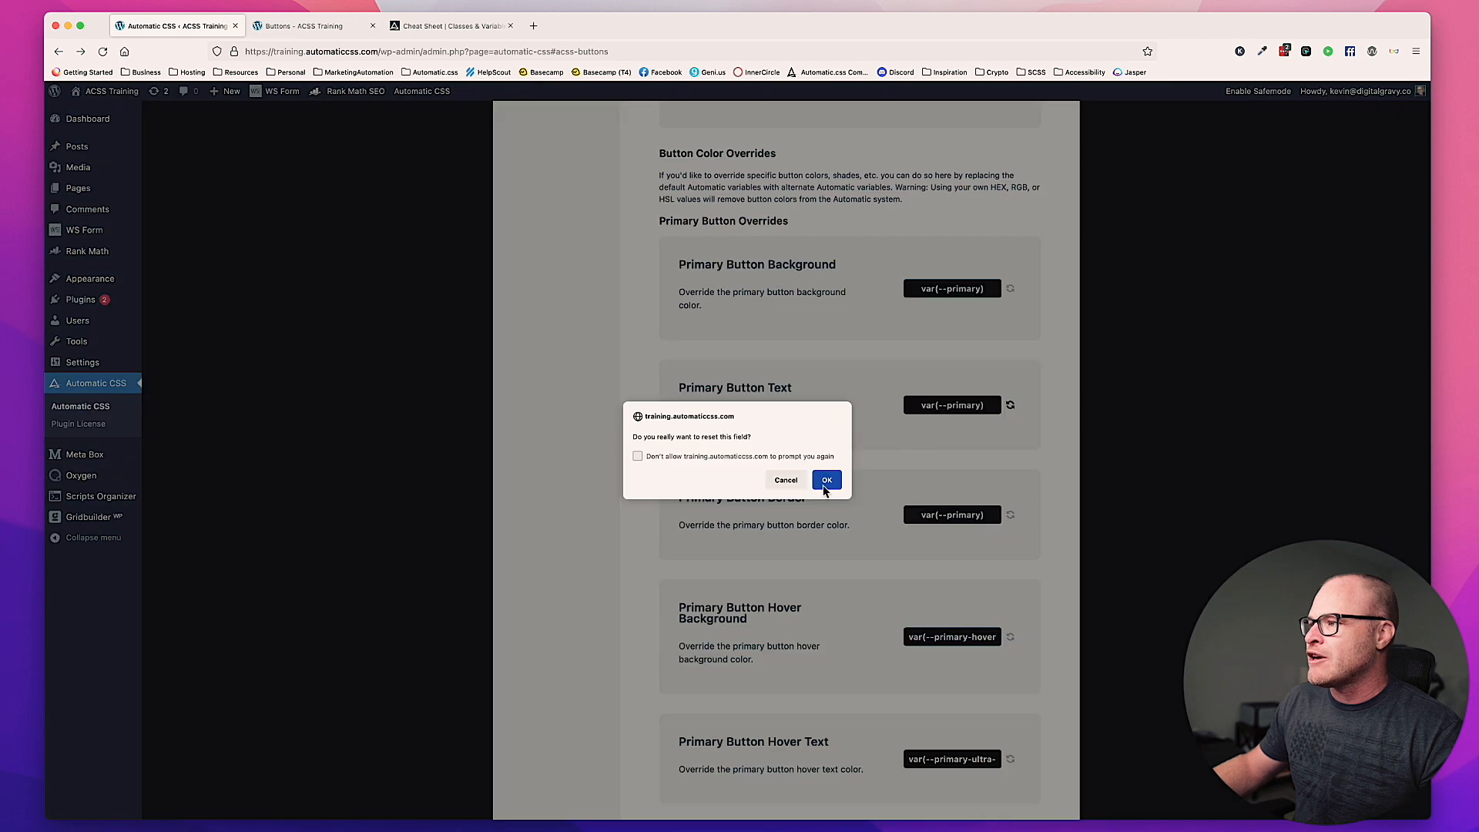
left_click(825, 482)
left_click(1010, 515)
left_click(824, 482)
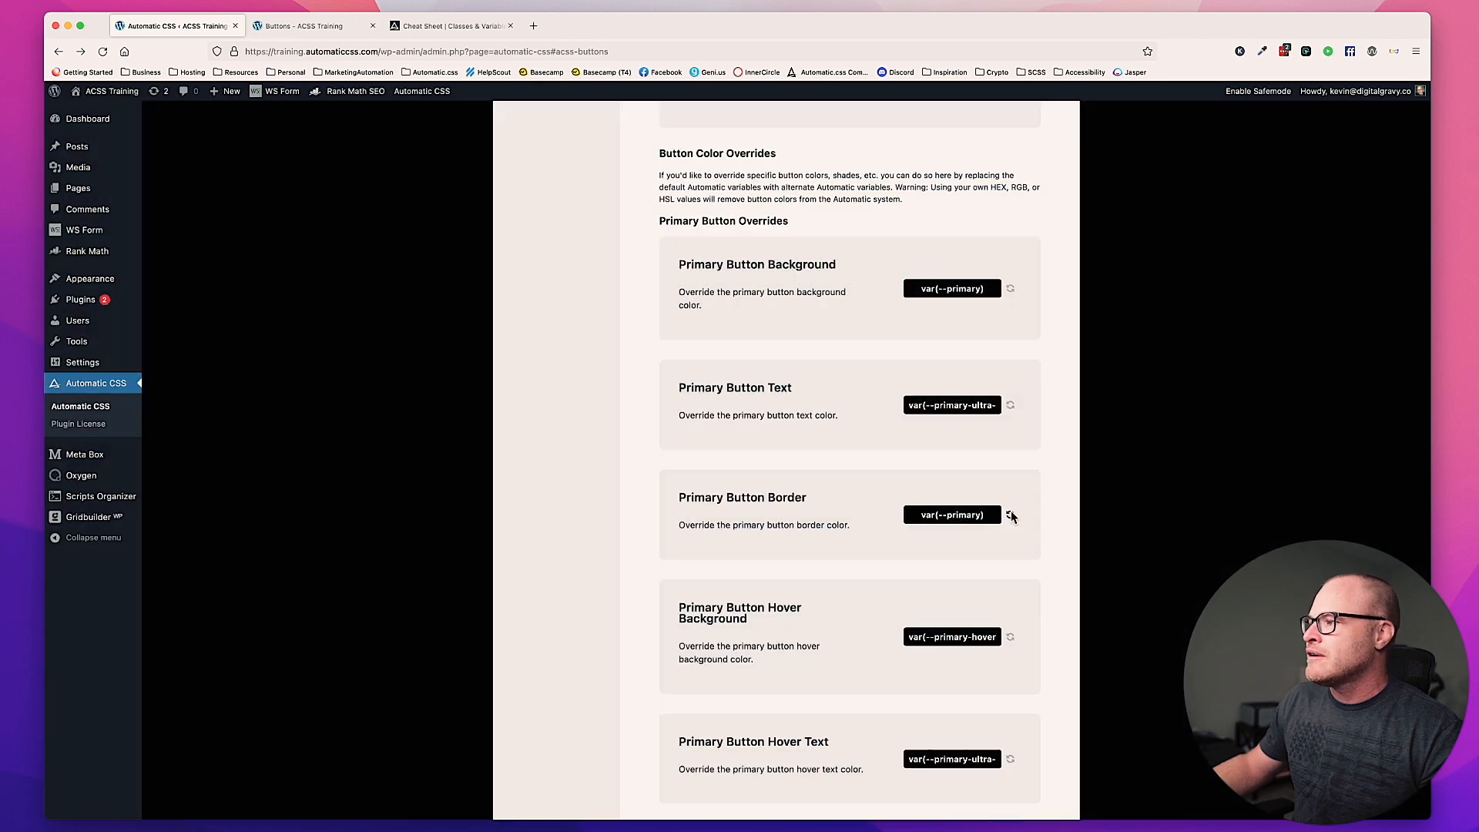
Step: Reset the Primary Button Hover Background, Hover Text and Hover Border overrides to their defaults
scroll(1005, 500, "down", 5)
left_click(1009, 449)
left_click(825, 479)
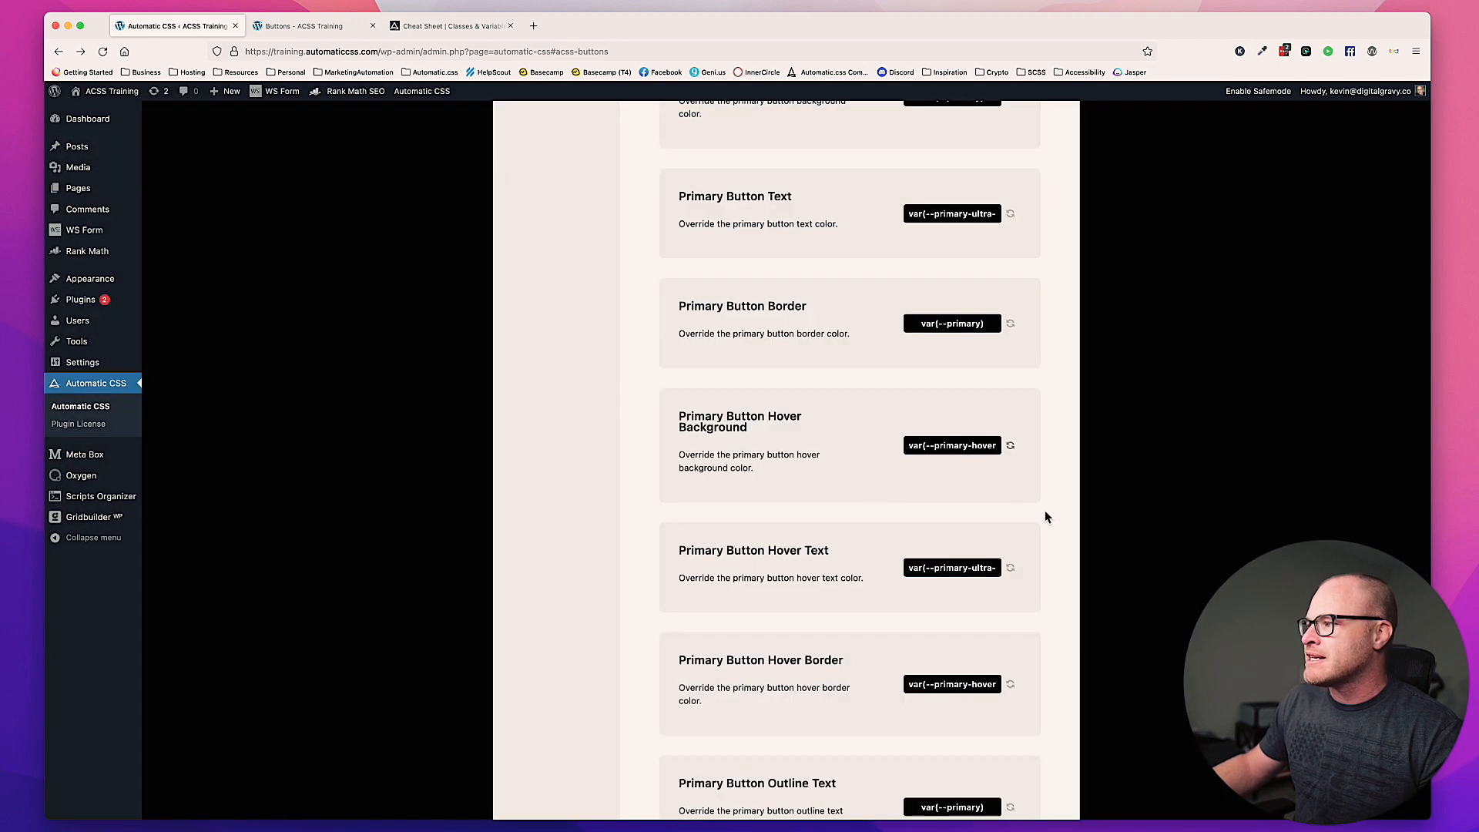
scroll(1042, 509, "down", 4)
left_click(1010, 414)
left_click(826, 480)
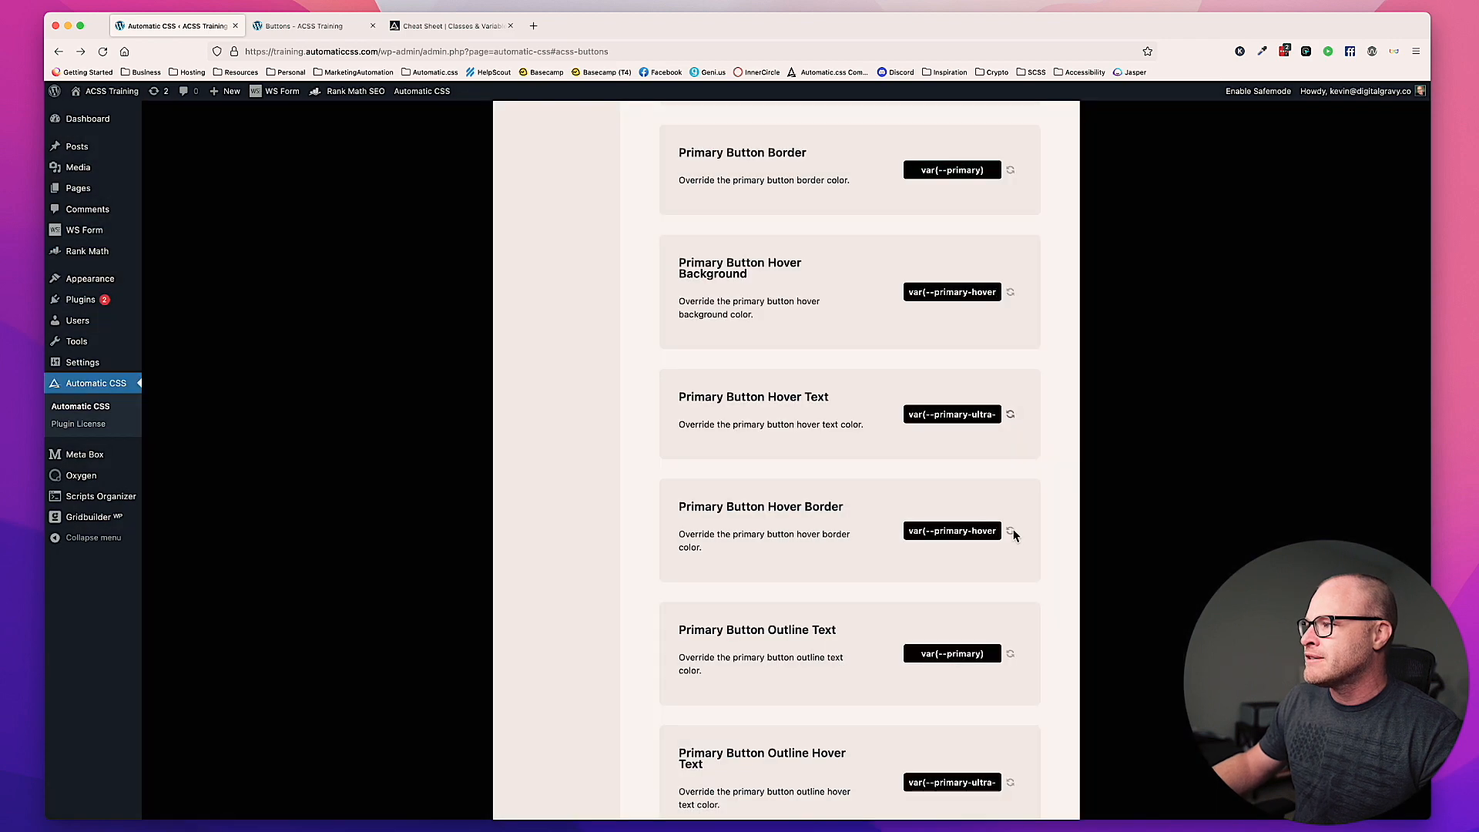
left_click(1010, 531)
left_click(827, 481)
Step: Reset the Primary Button Outline Text and Primary Button Outline Hover Text overrides to their defaults
left_click(1009, 653)
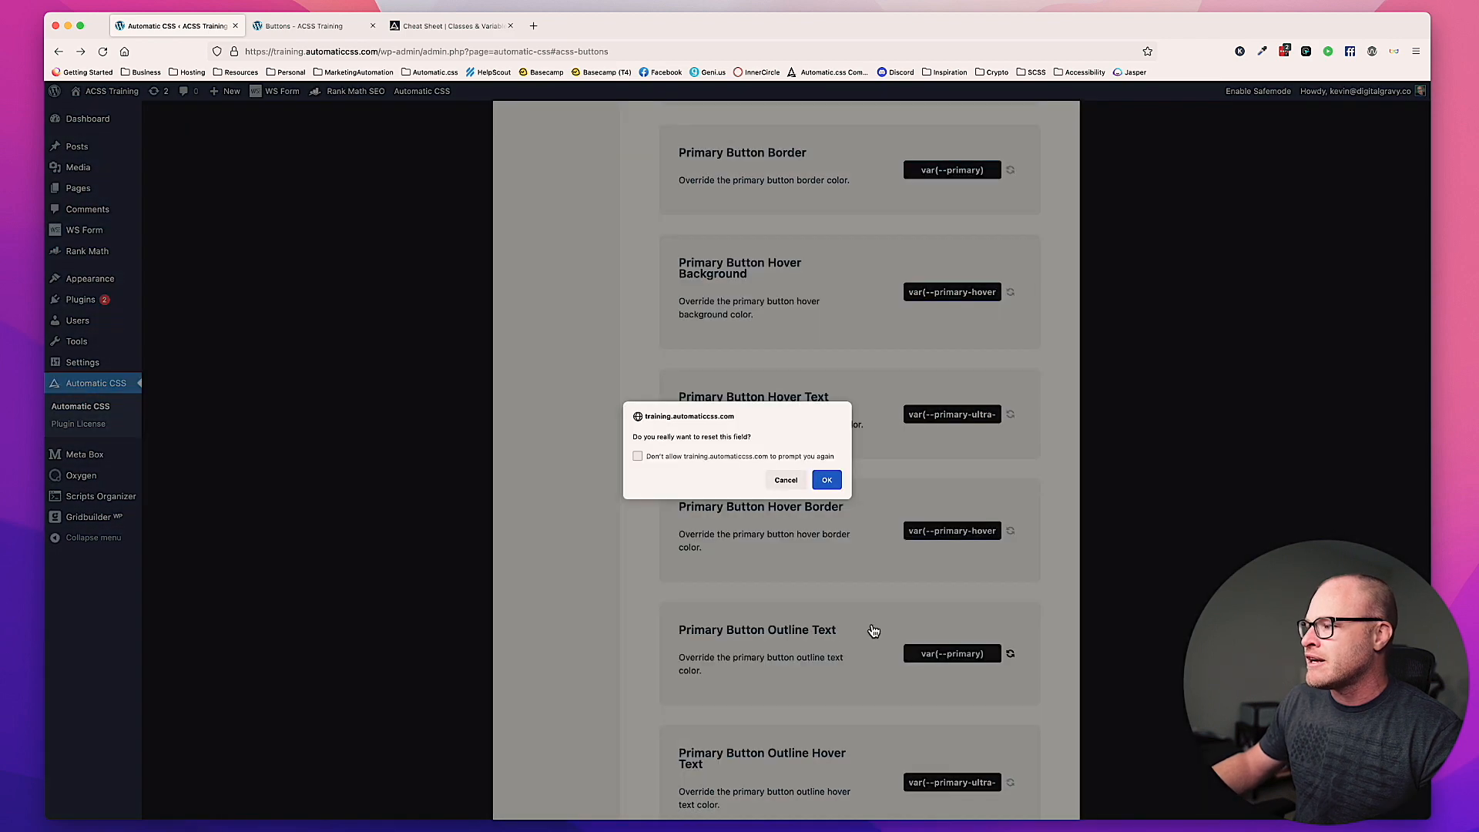
left_click(827, 481)
scroll(855, 508, "down", 5)
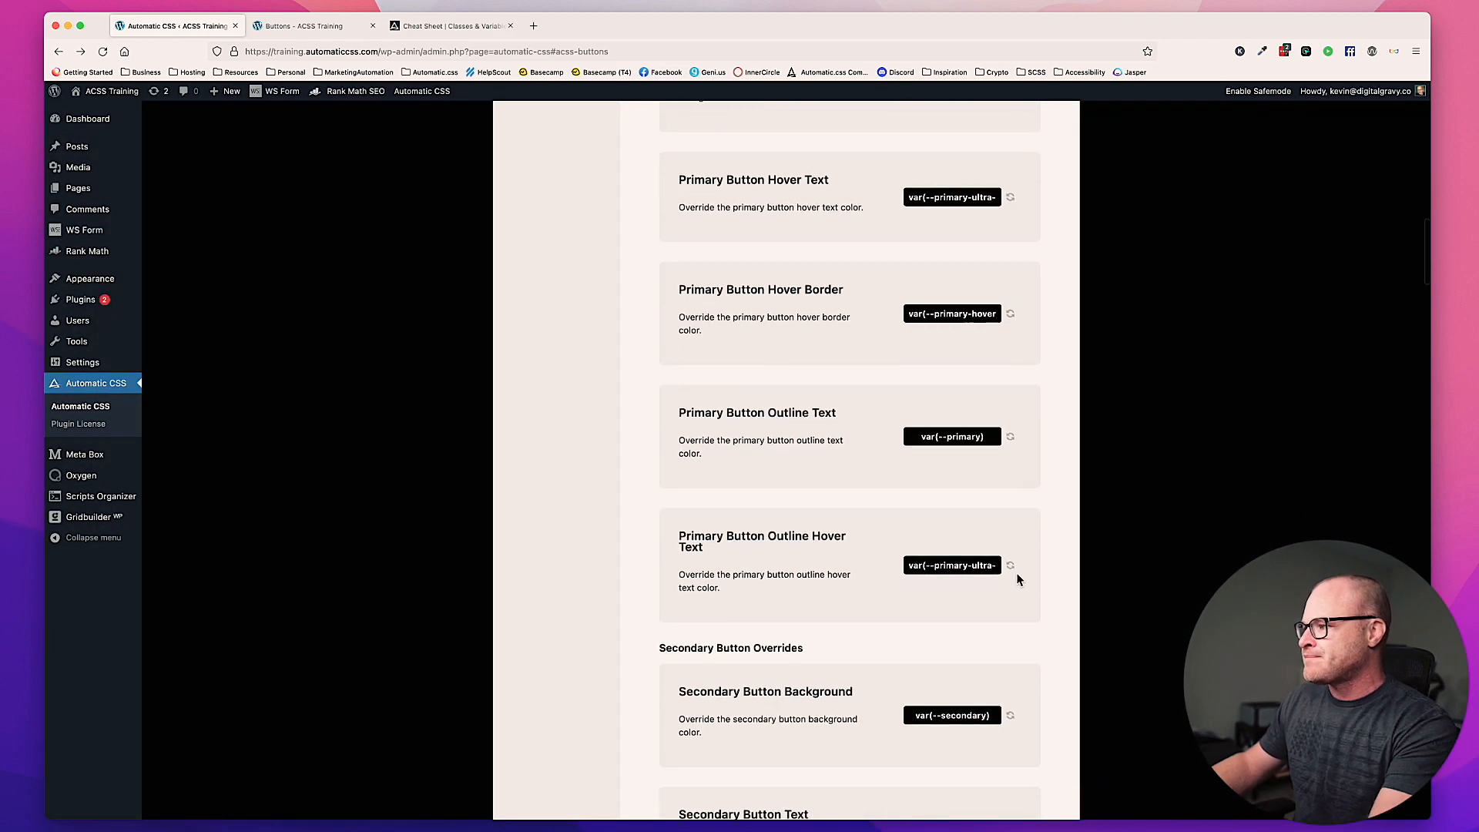
left_click(1009, 565)
left_click(819, 482)
Step: Save the Automatic CSS button settings and reload the Buttons page in the Oxygen builder
scroll(890, 615, "up", 20)
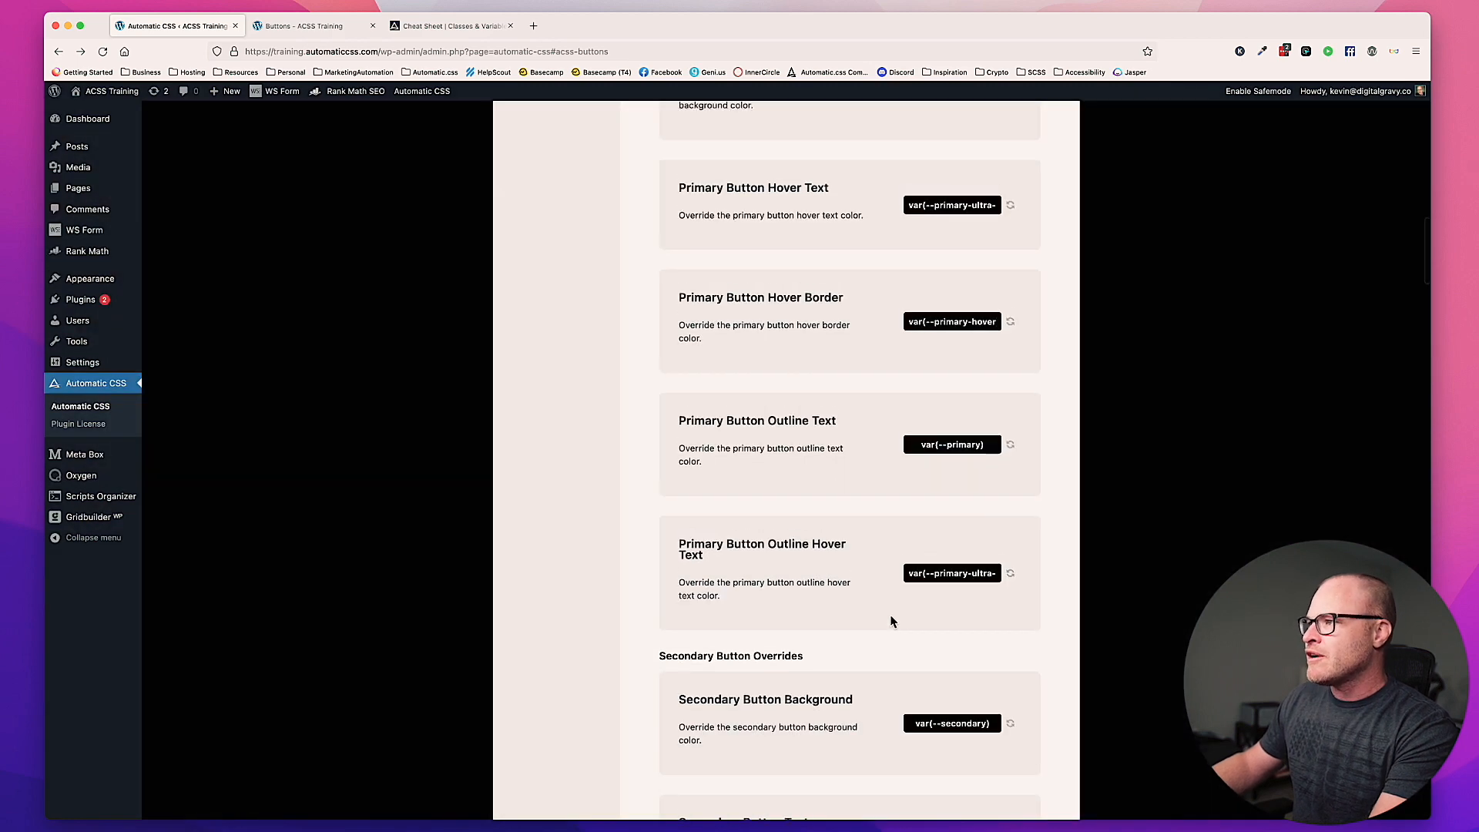
scroll(890, 615, "down", 3)
left_click(601, 576)
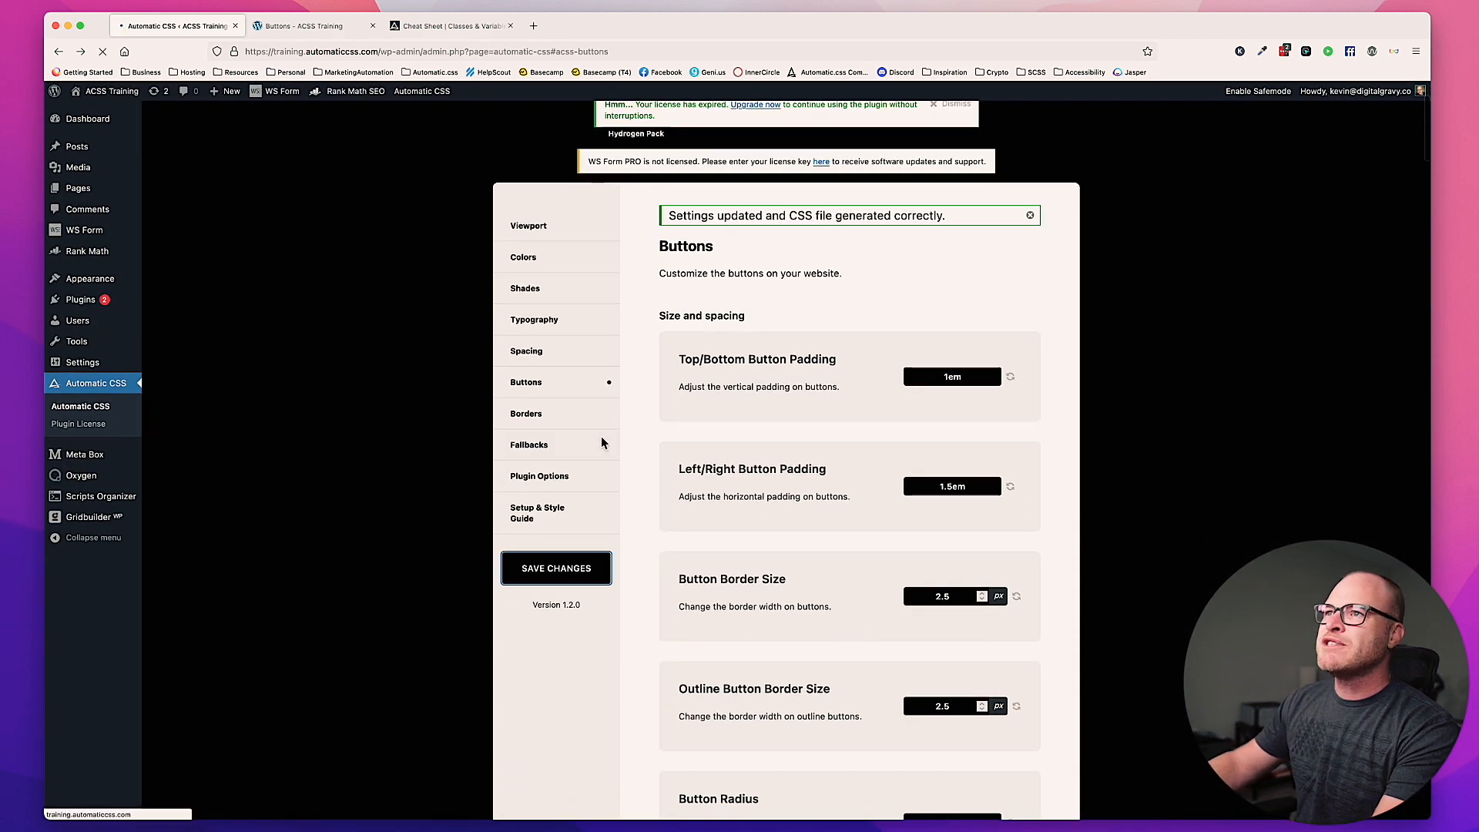
left_click(301, 28)
key("super+r")
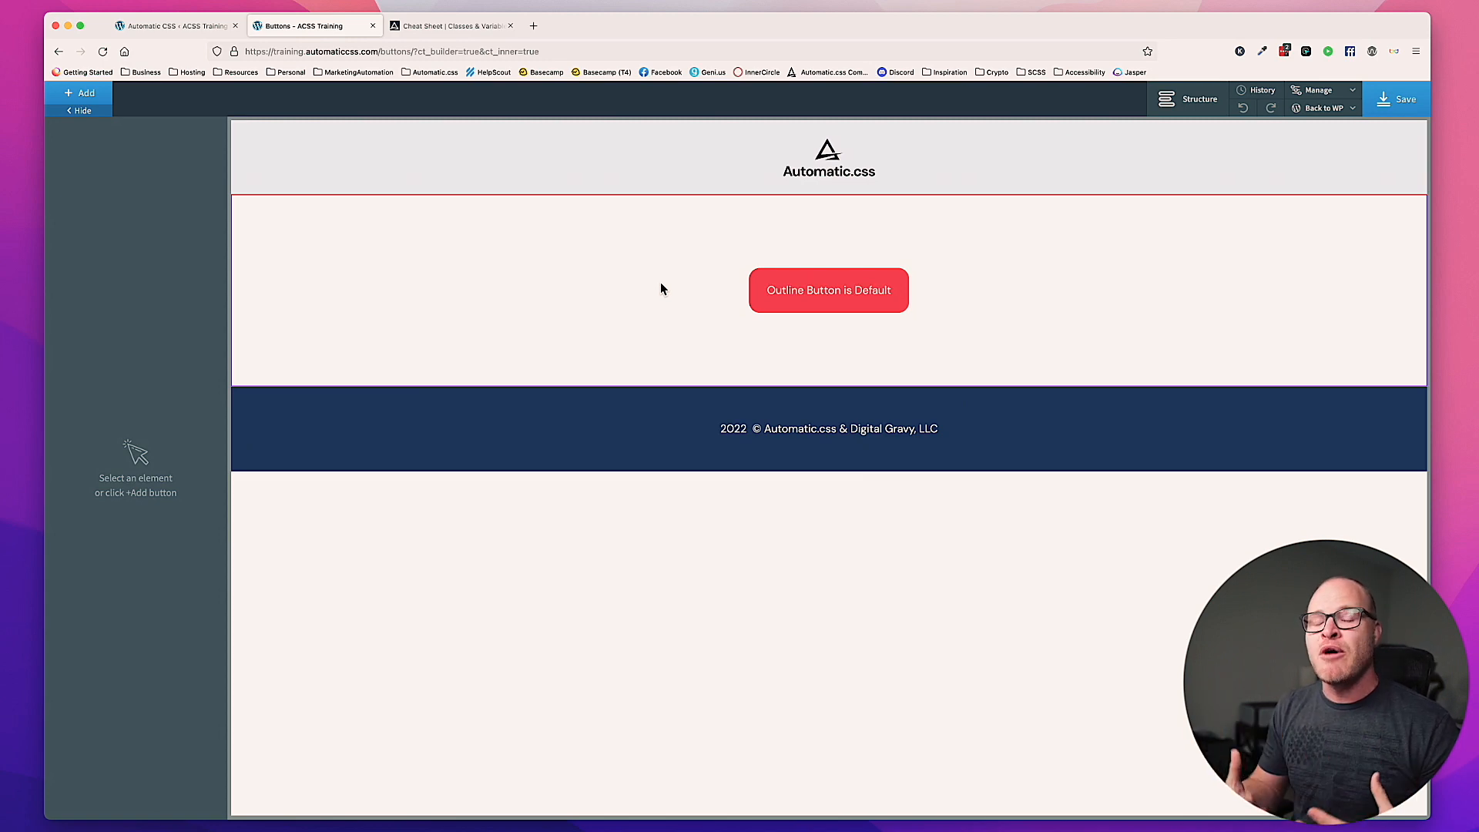
Step: Delete the "Outline Button is Default" button and add a fresh unstyled button to the section
left_click(854, 293)
left_click(212, 134)
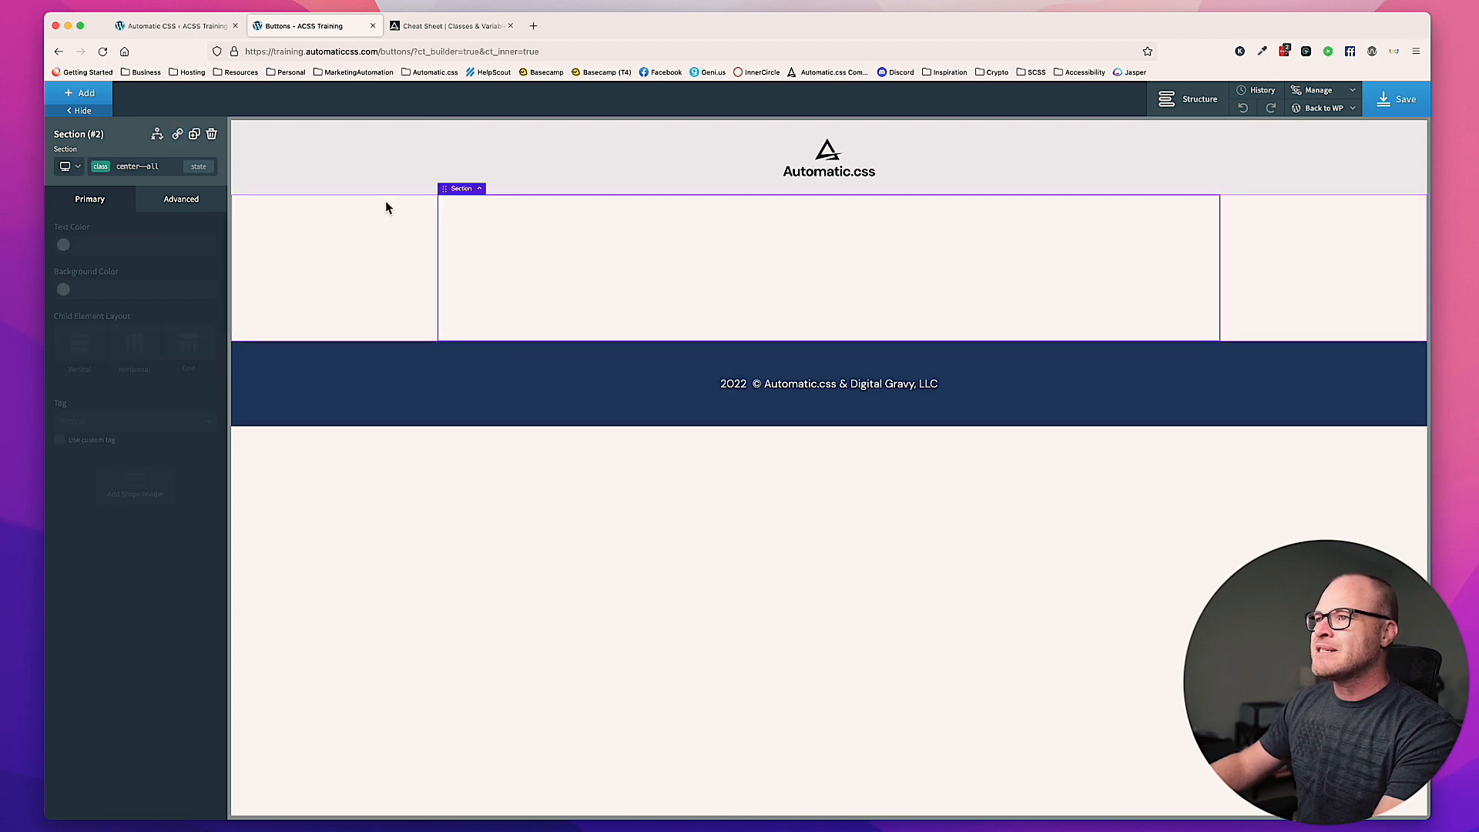
left_click(80, 96)
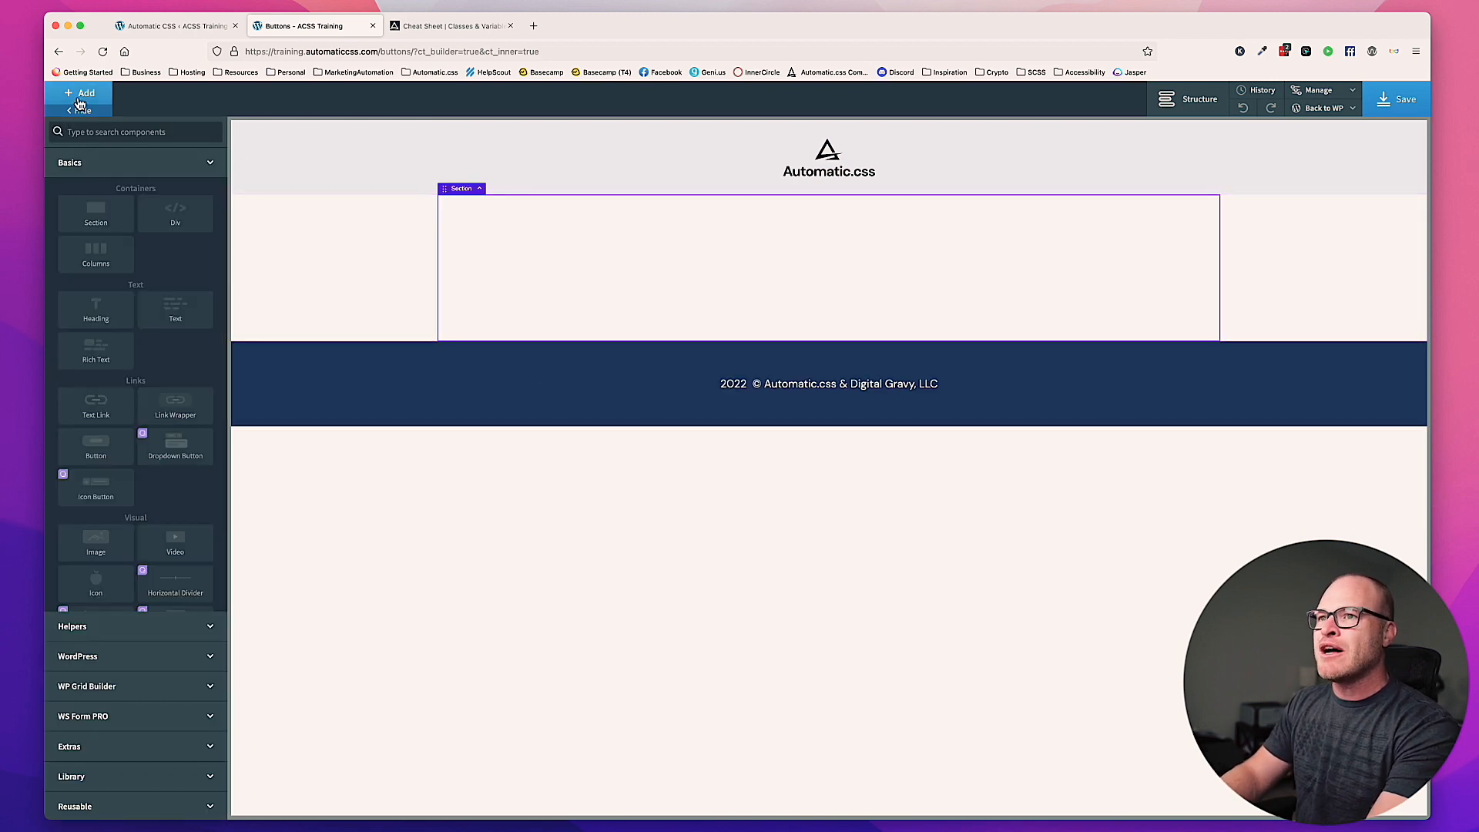
type("bu")
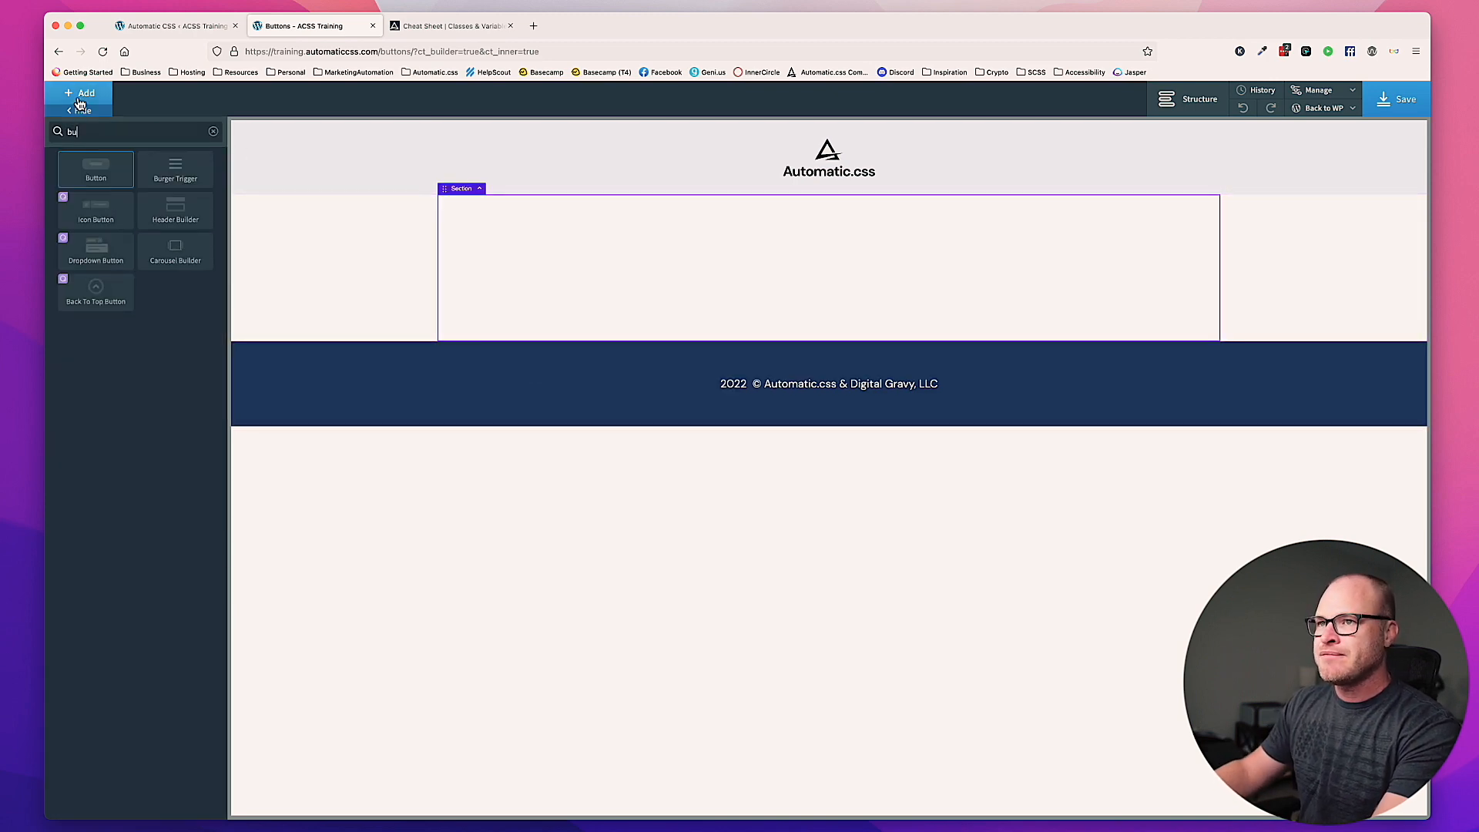
left_click(96, 169)
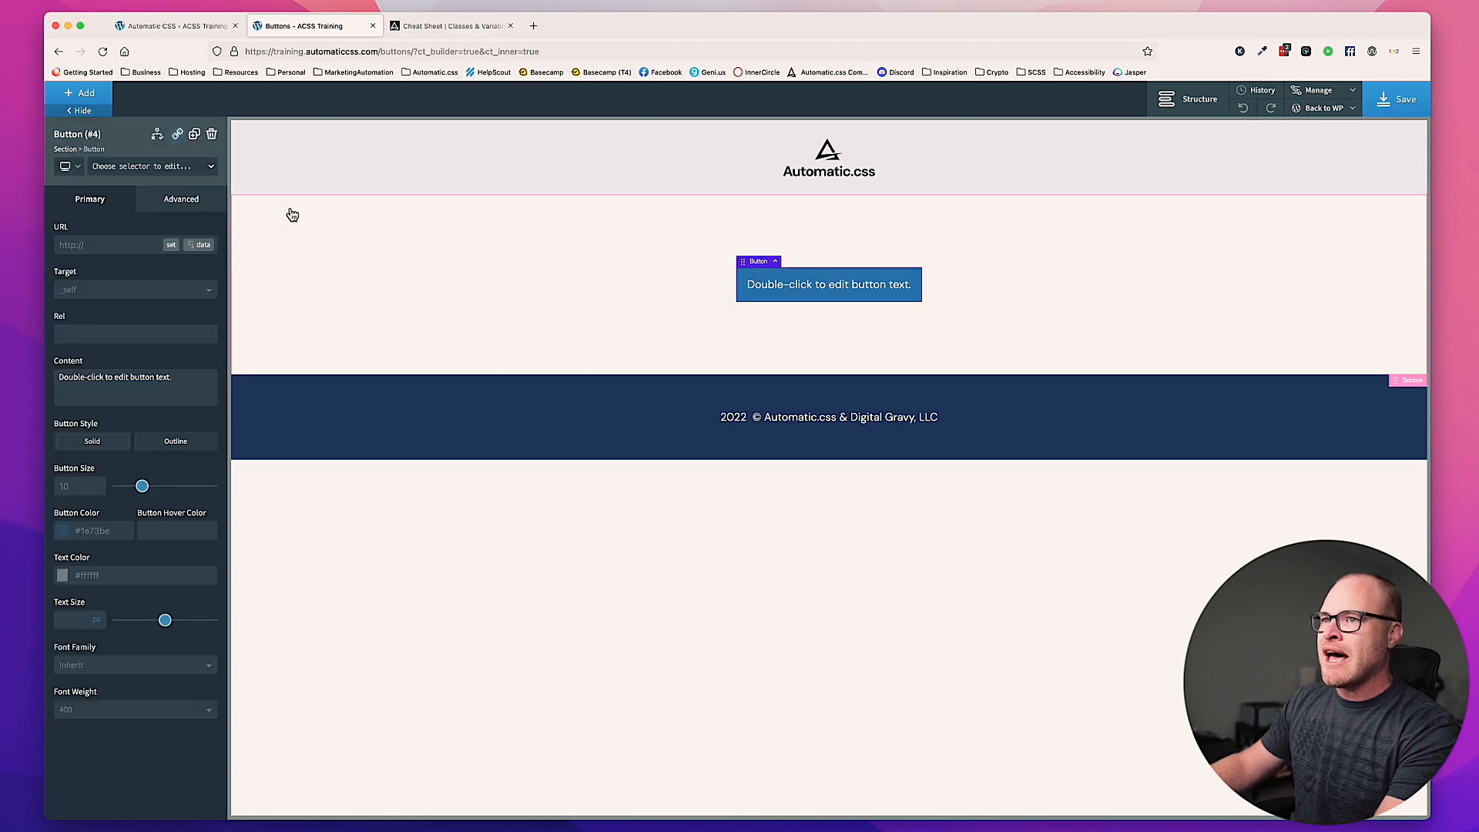
Step: Remove the center--all class from the section and assign it the class owl--m
left_click(365, 240)
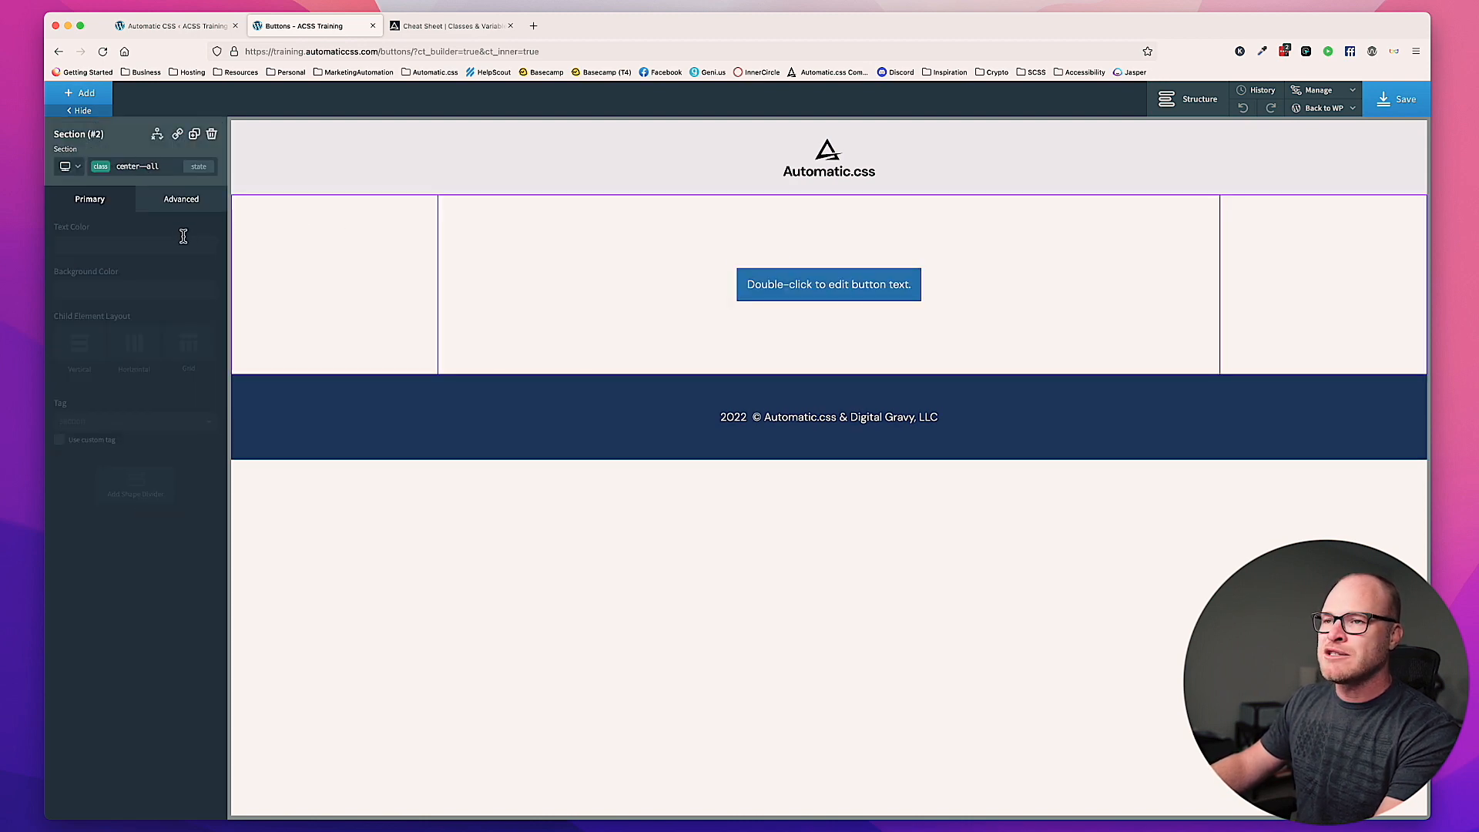
left_click(206, 236)
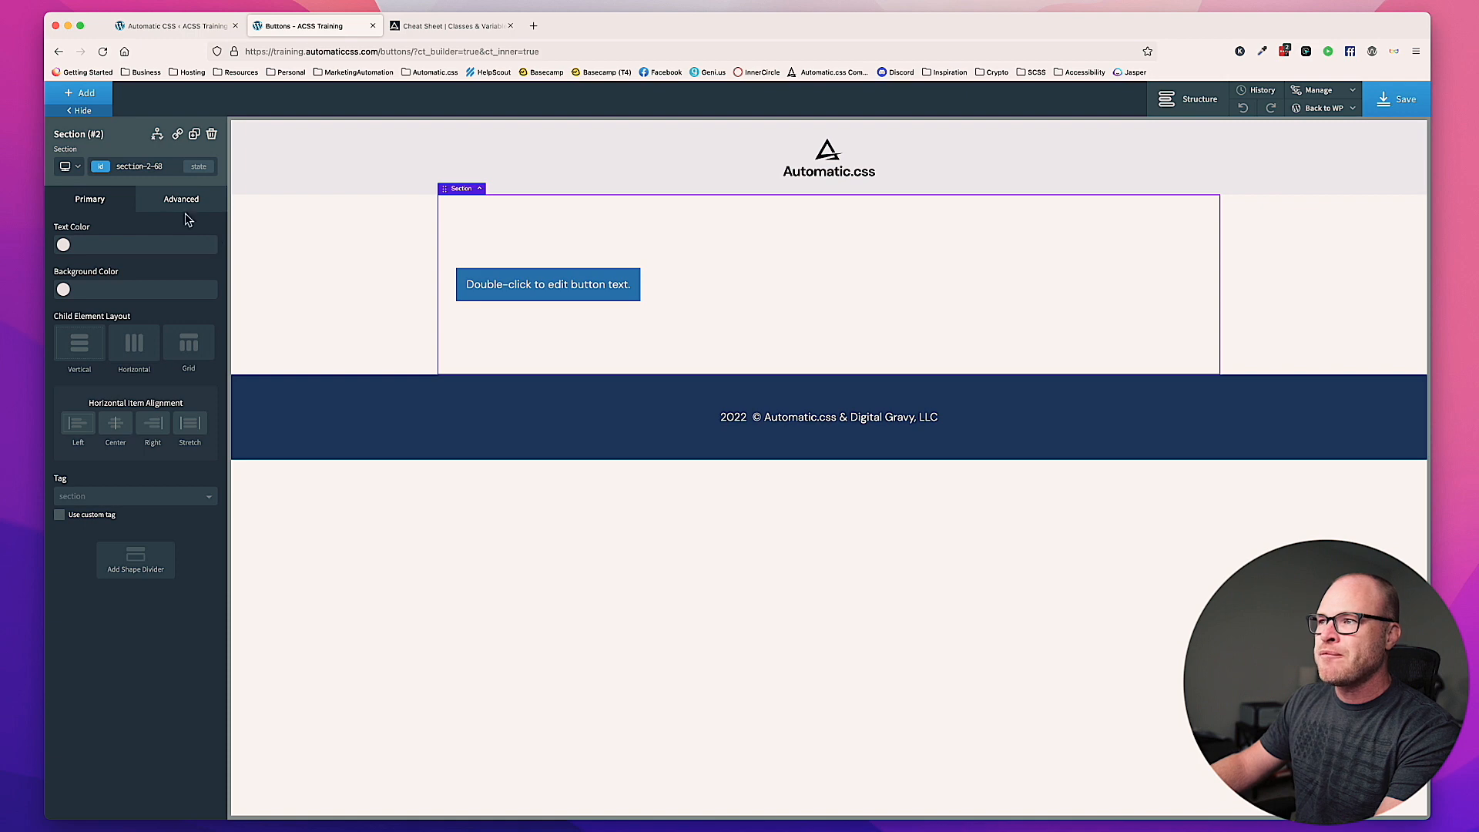
left_click(154, 167)
type("owl--")
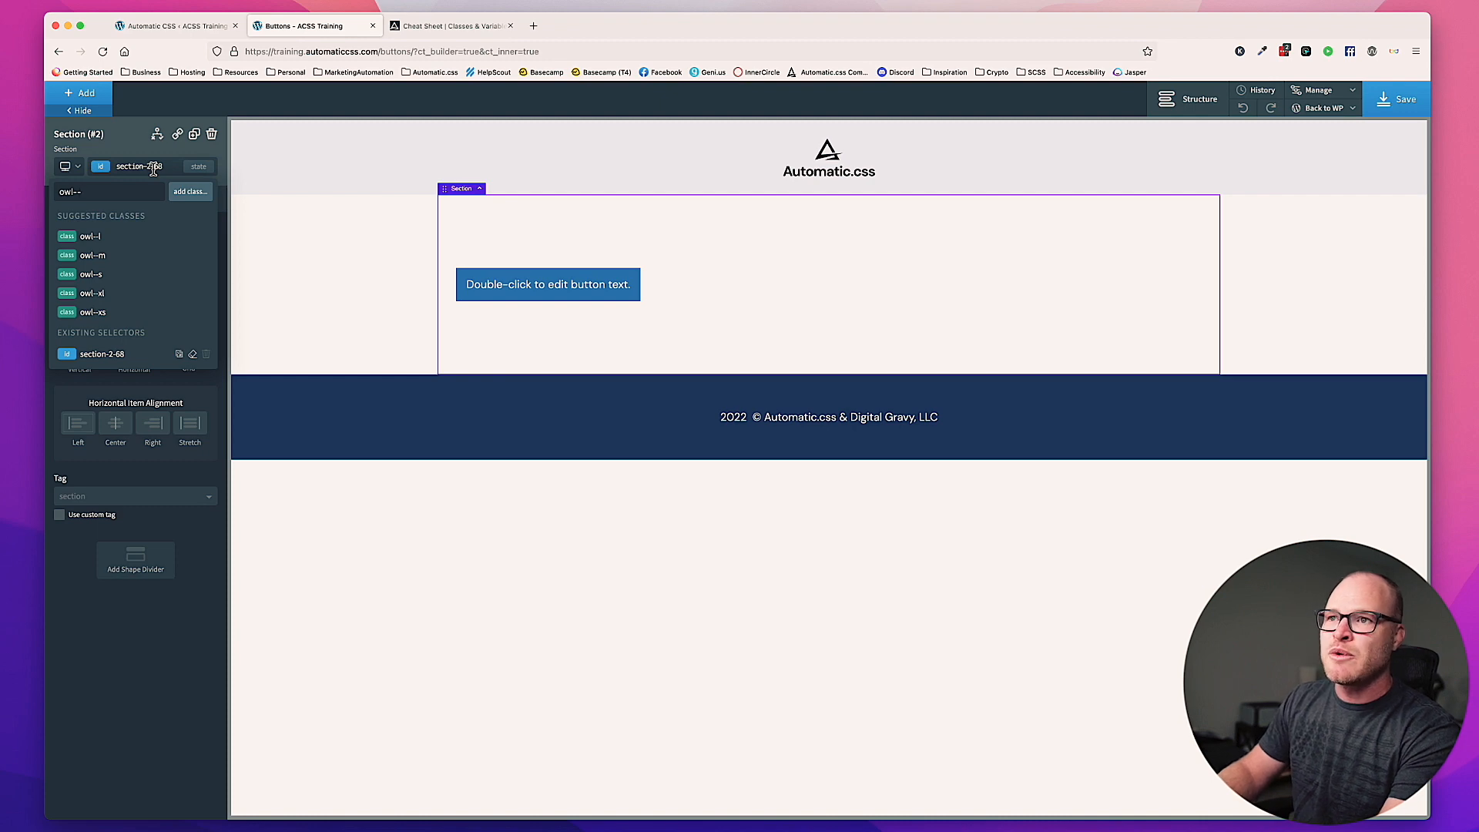
type("m")
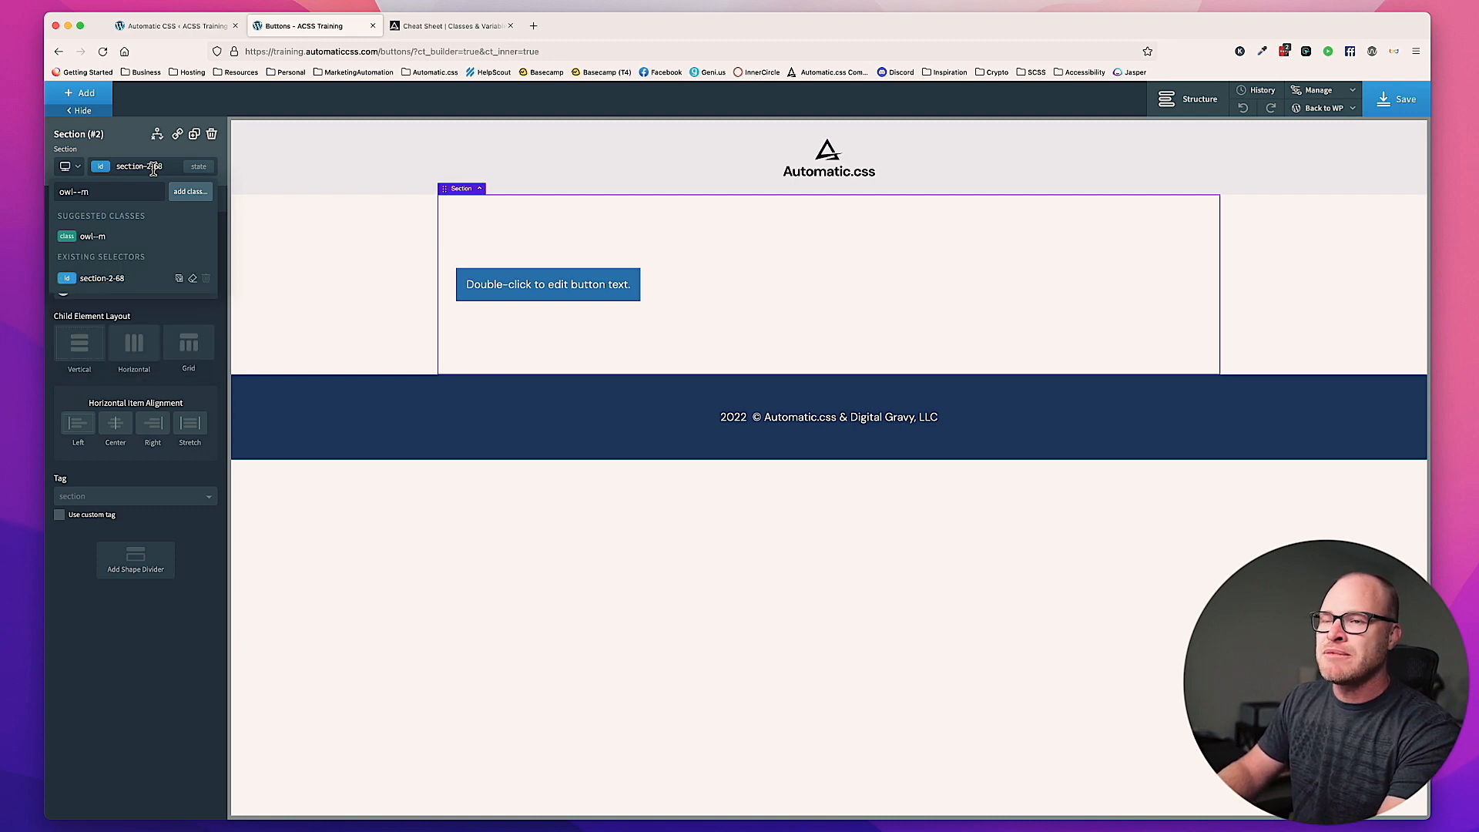
key("Return")
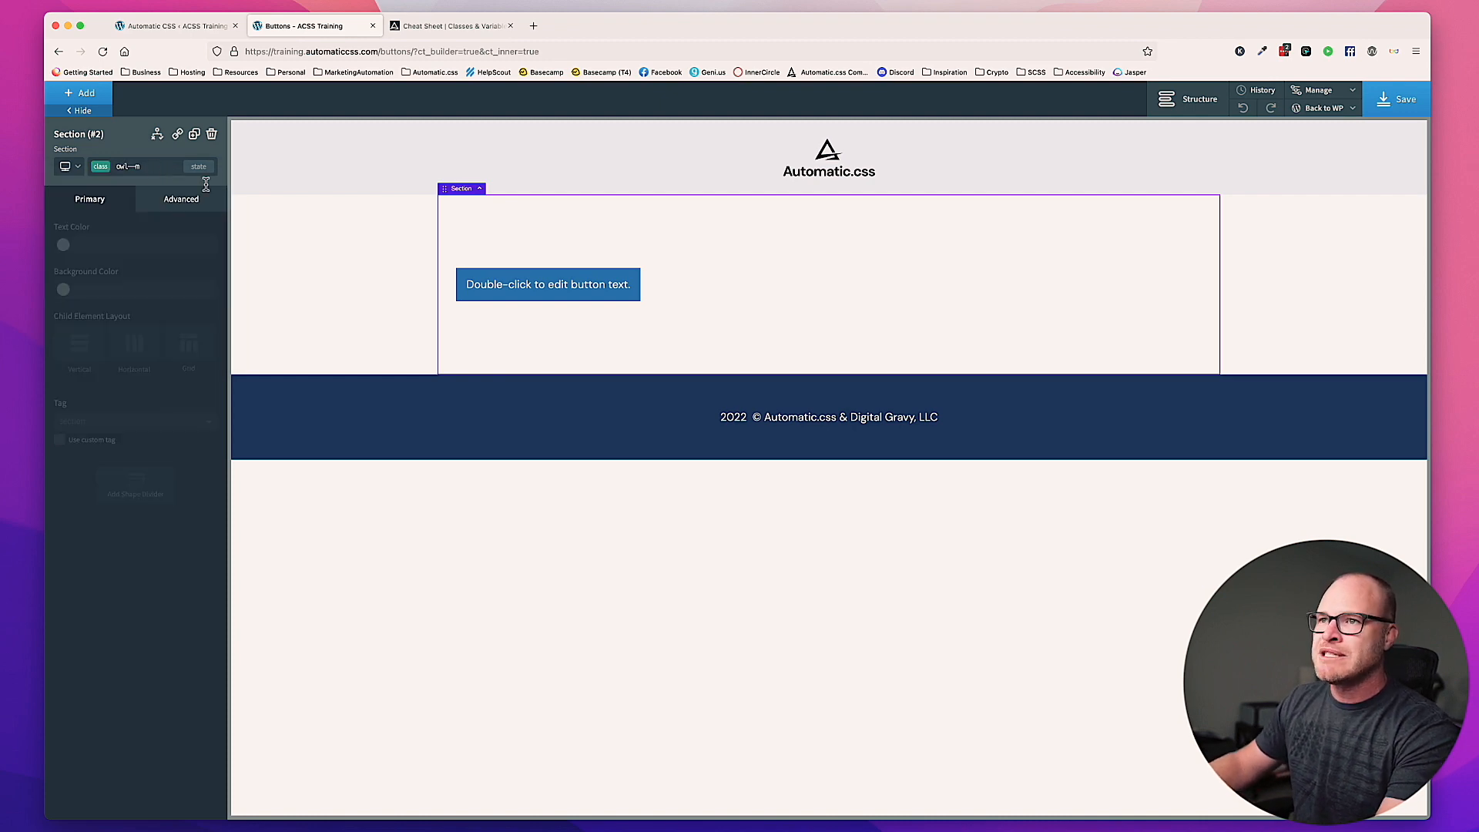
Step: Duplicate the button five times to make a vertical stack of six buttons in the section
left_click(592, 282)
left_click(196, 136)
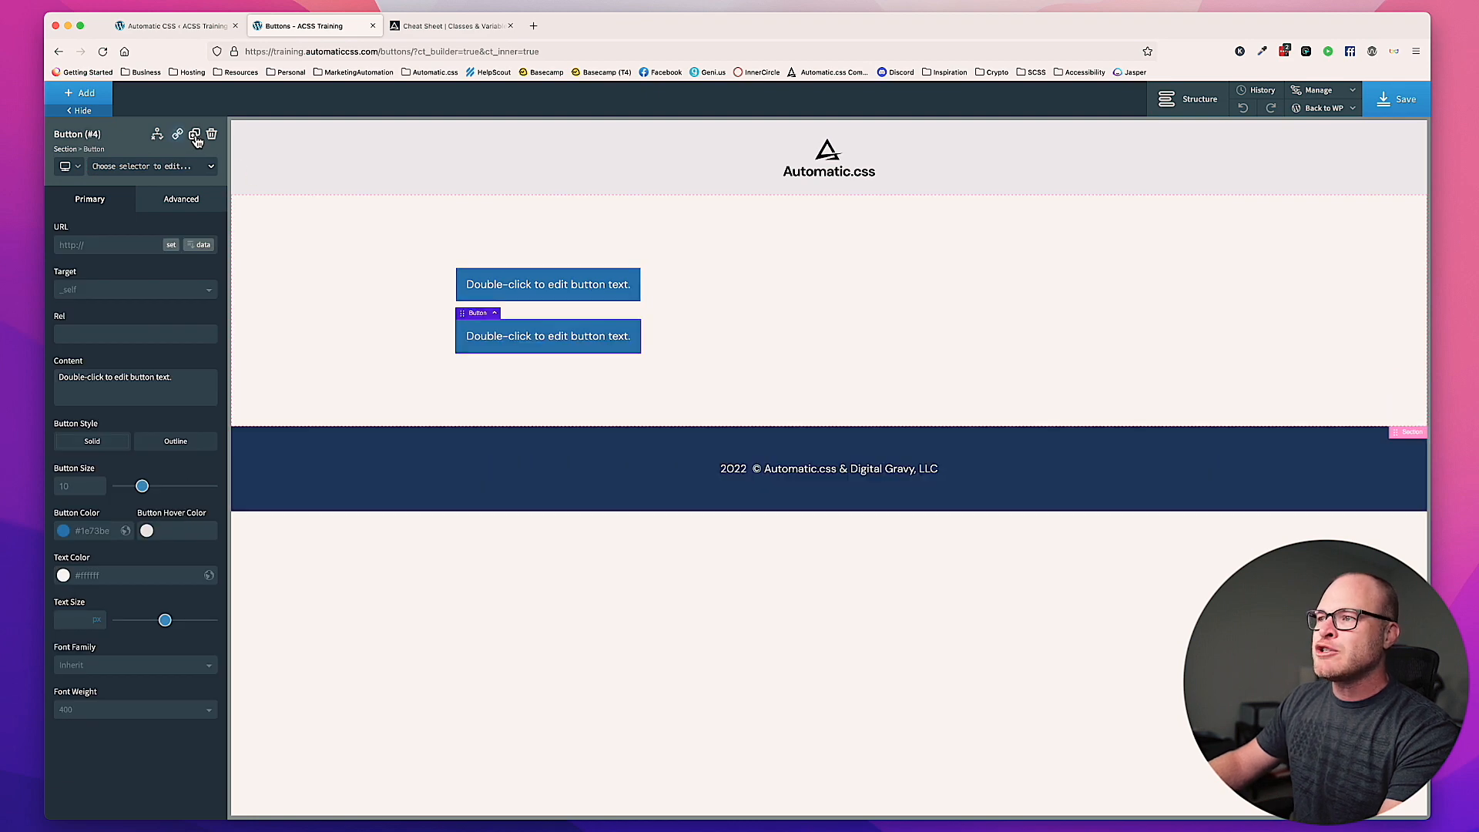
left_click(195, 136)
left_click(195, 136)
left_click(196, 136)
left_click(196, 137)
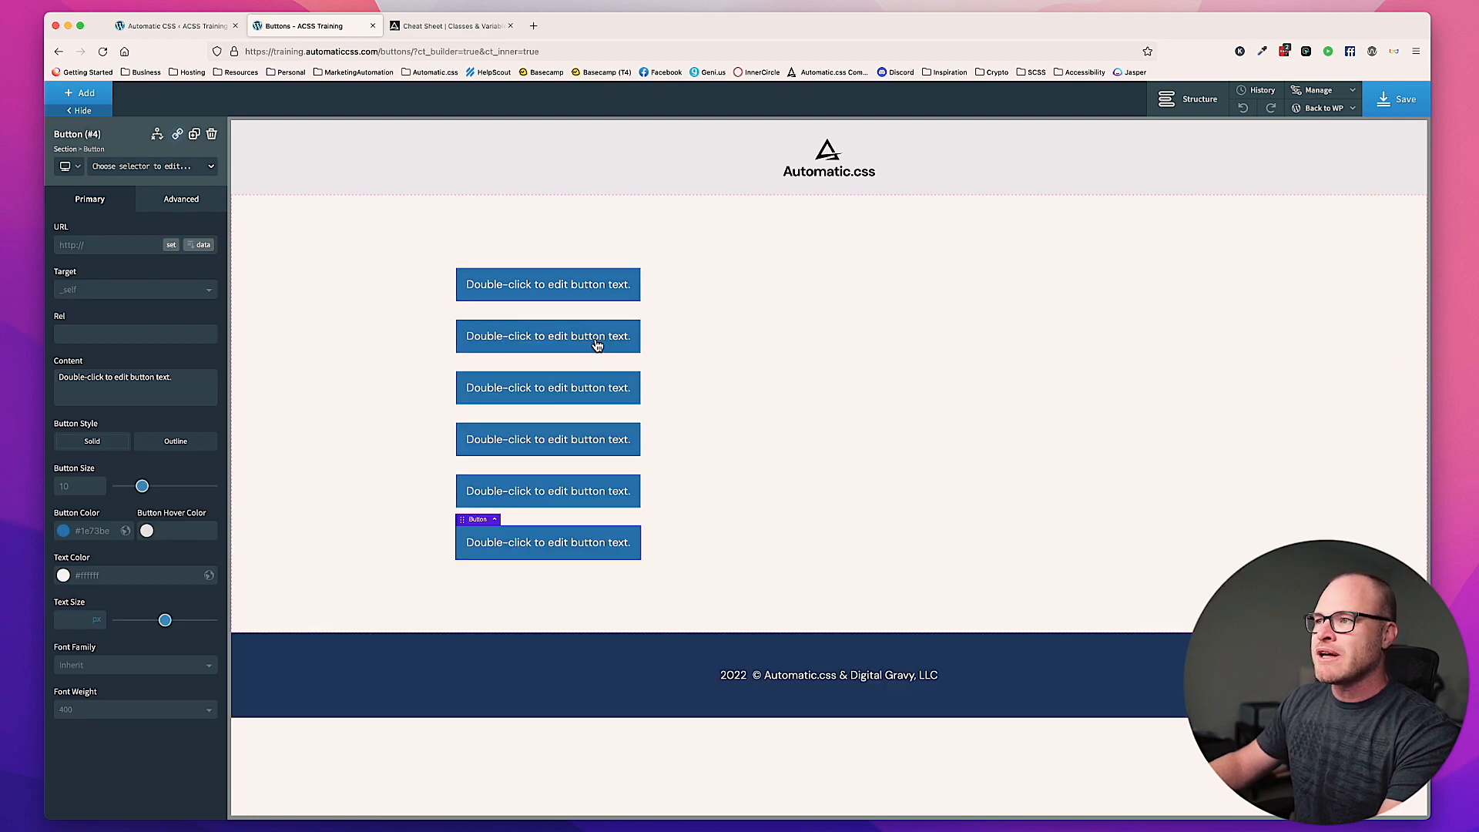
Step: Assign the class btn--primary to the first button in the stack and btn--secondary to the second
left_click(598, 284)
left_click(183, 171)
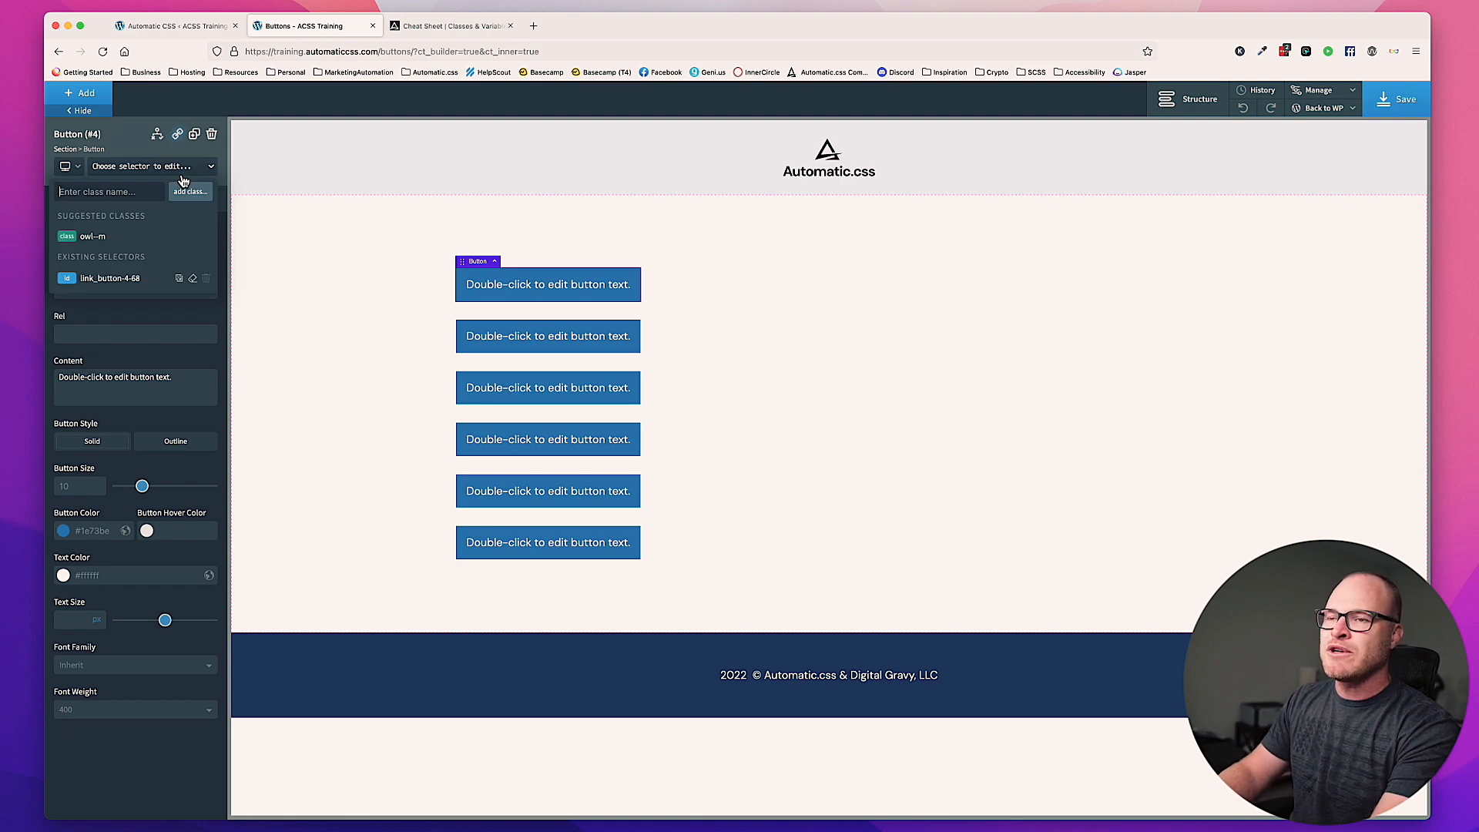
type("btn--primary")
key("Return")
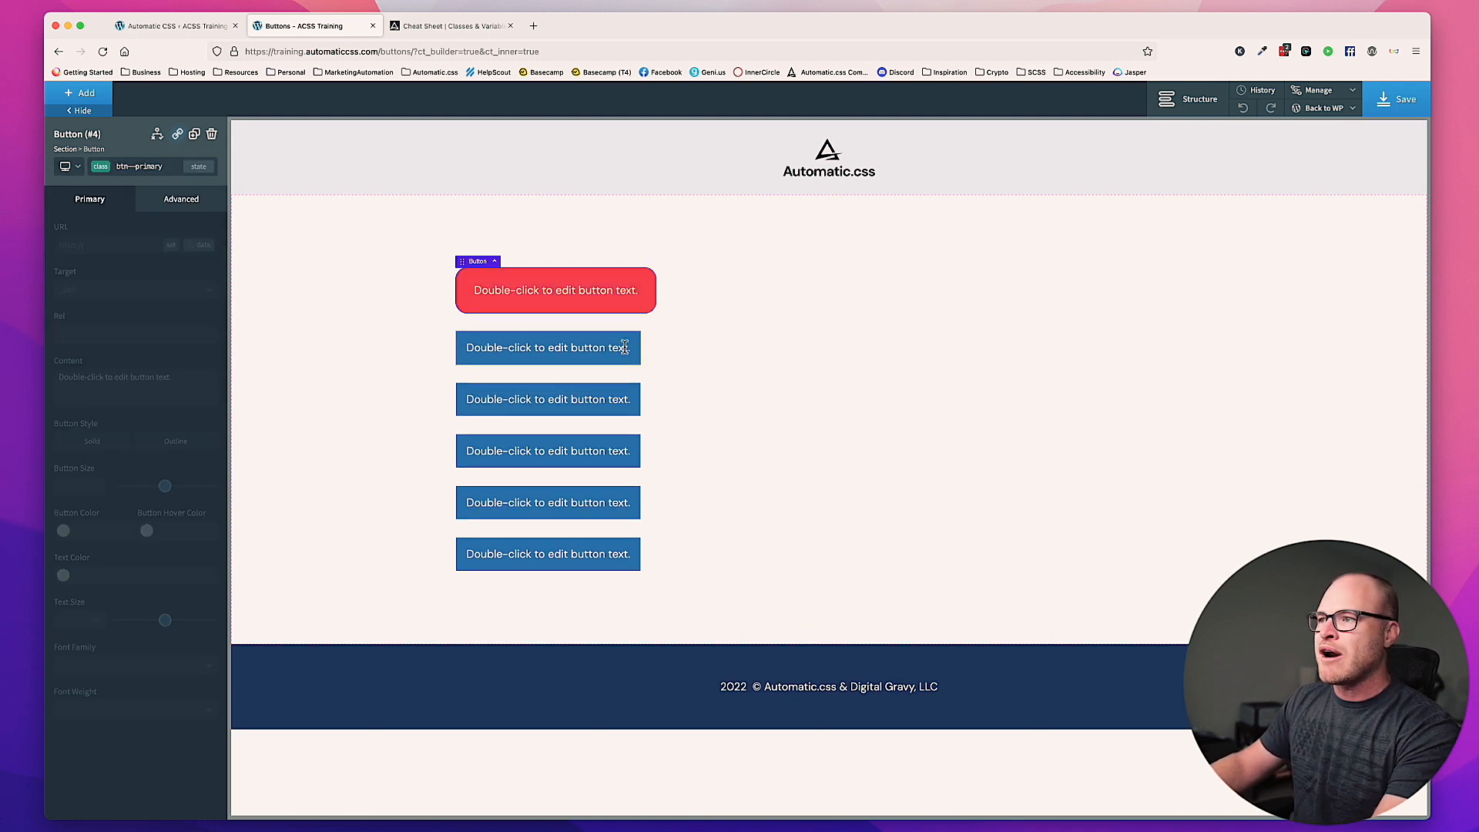
left_click(163, 169)
type("btn--secondary")
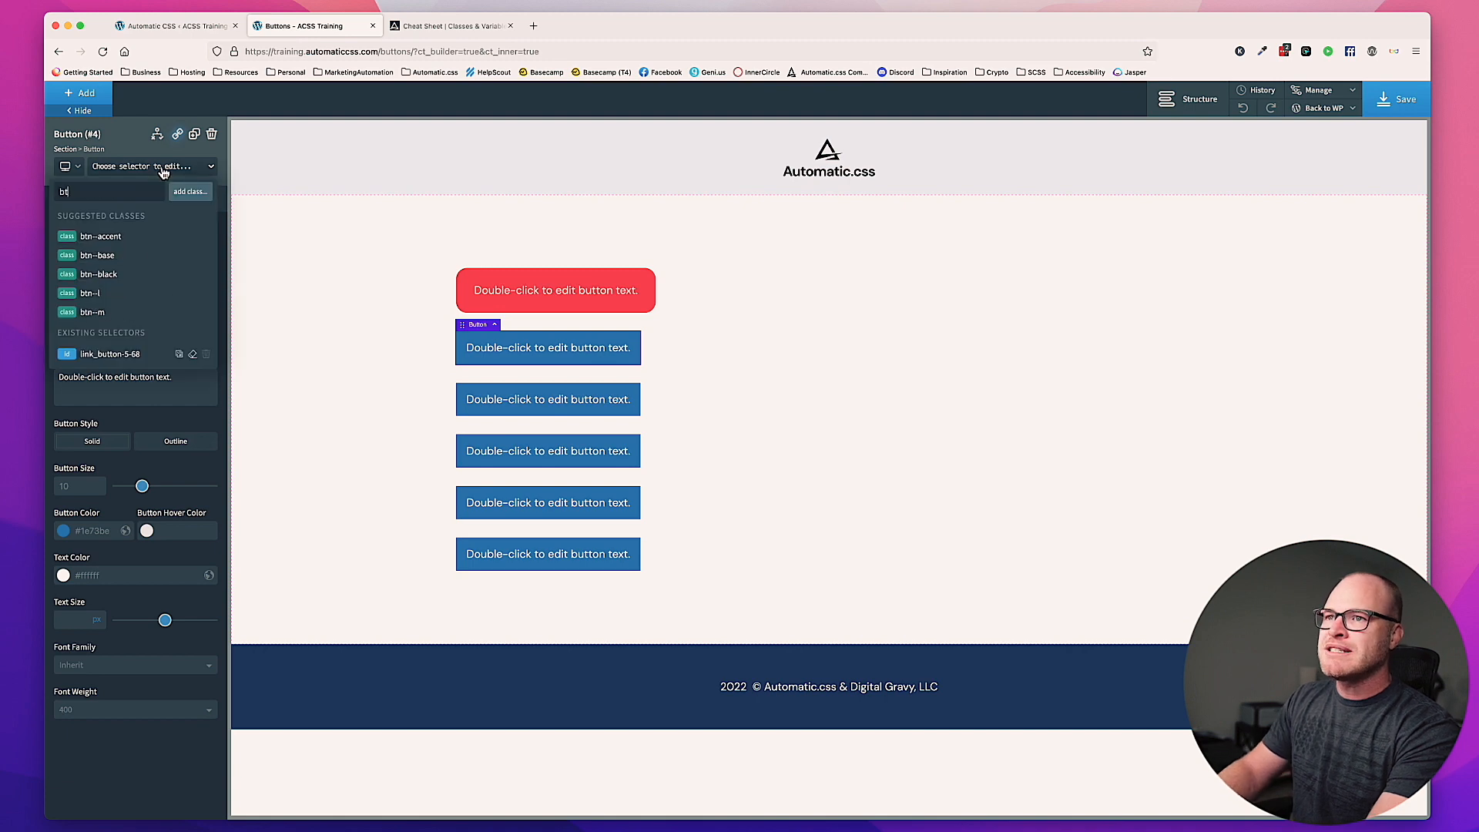
key("Return")
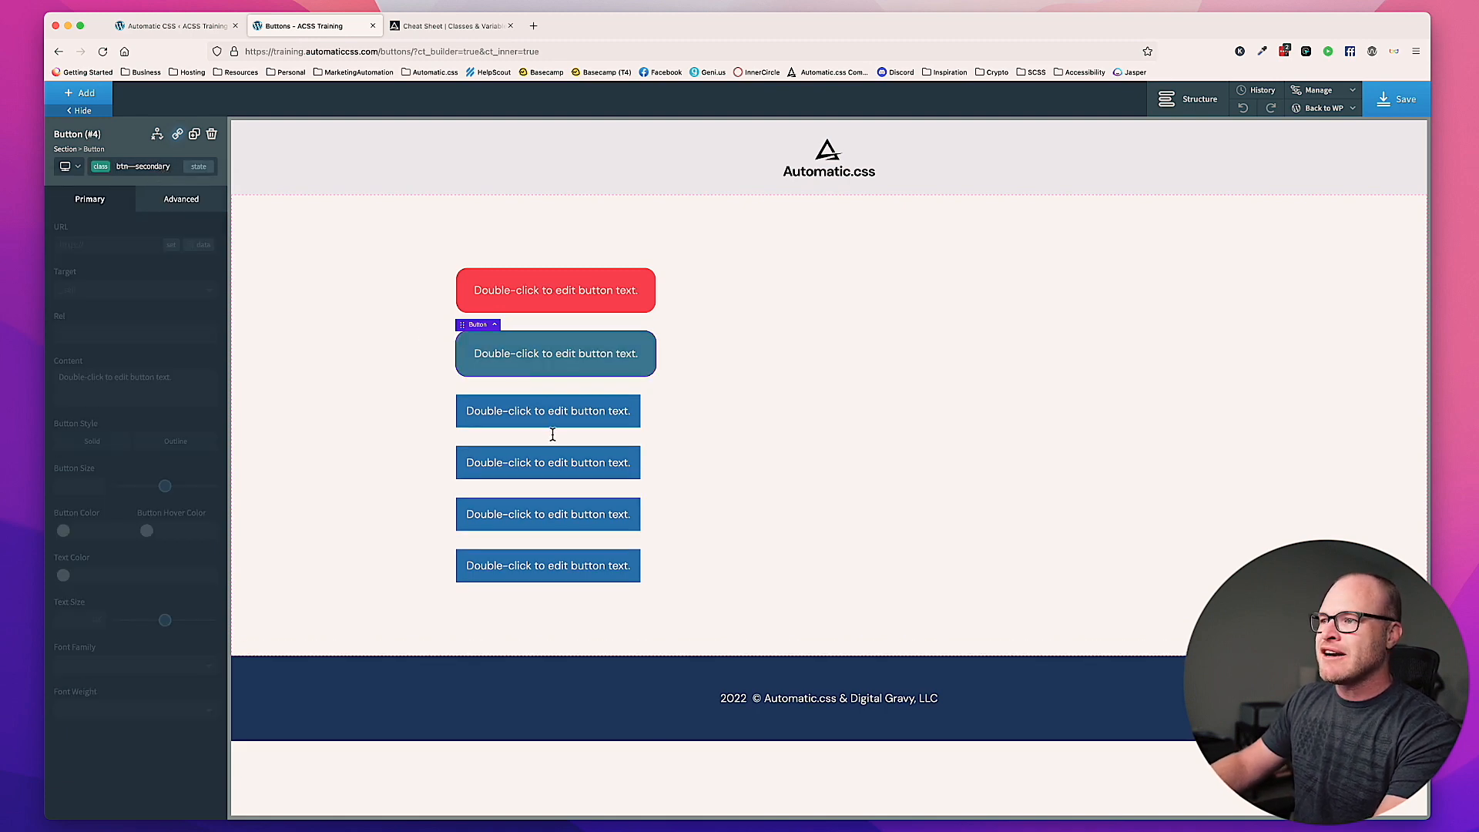
Step: Assign the class btn--accent to the third button and btn--base to the fourth
left_click(148, 167)
type("btn--a")
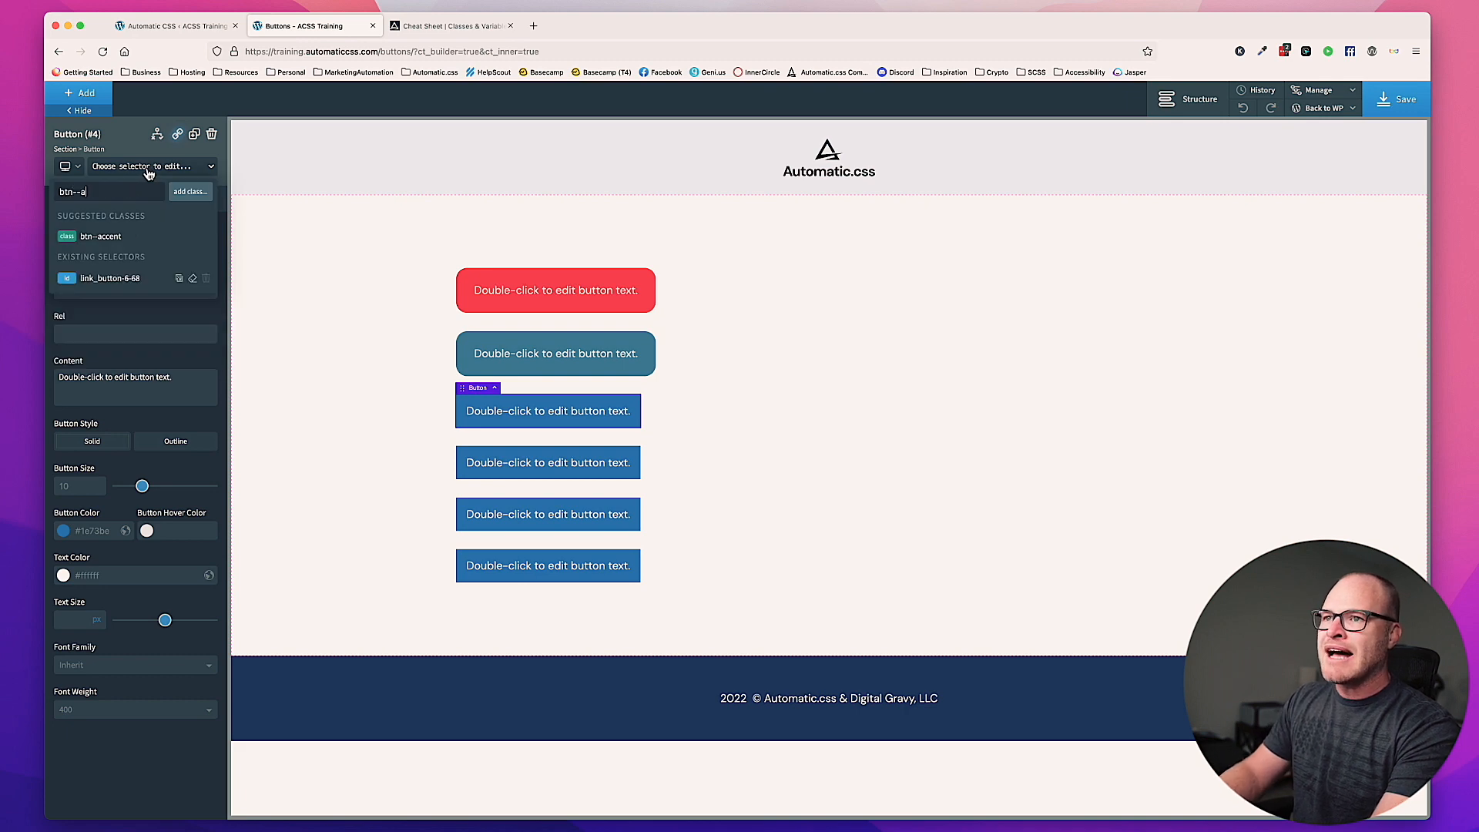
type("ccent")
key("Return")
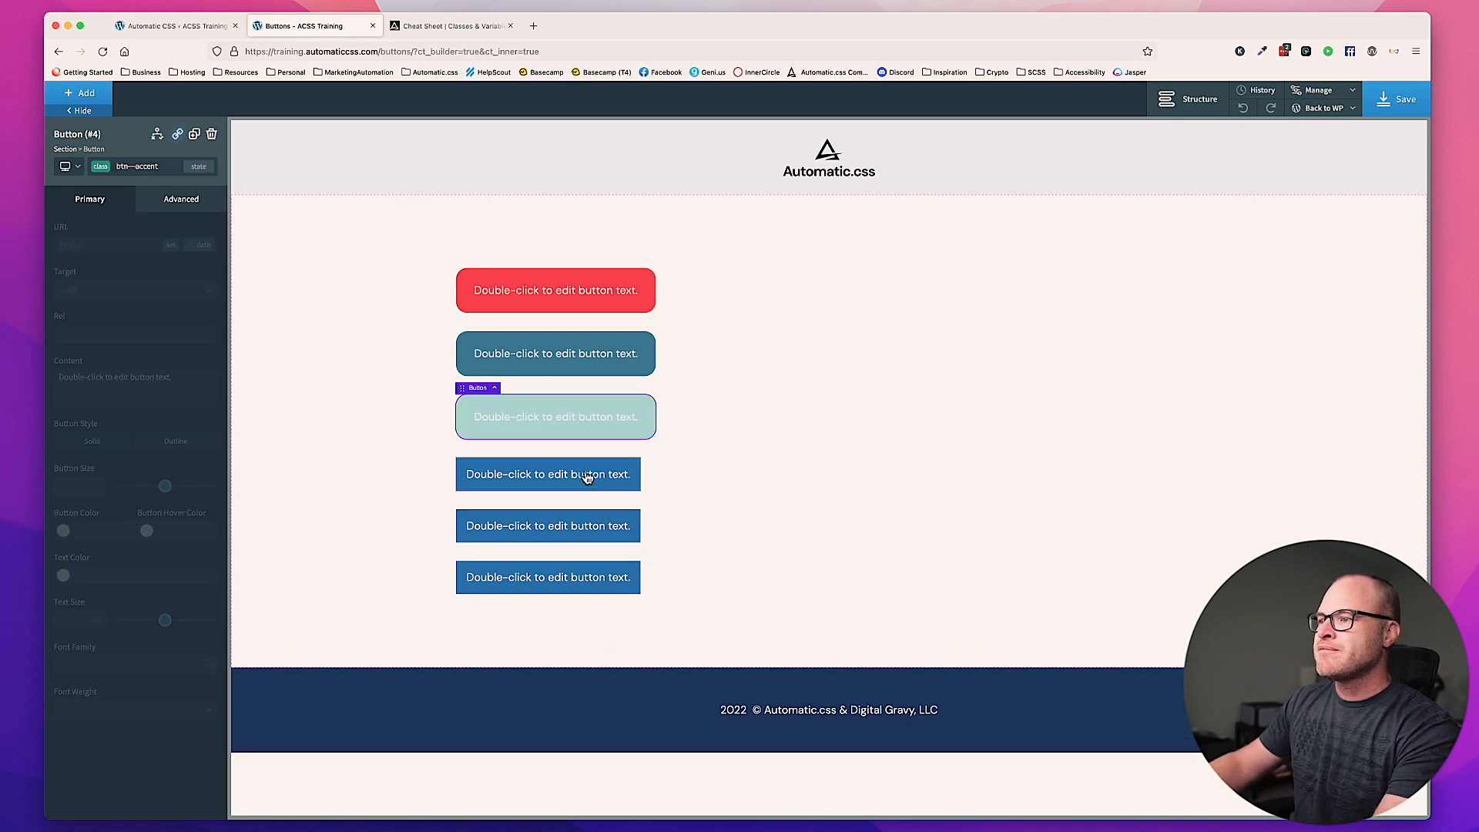
left_click(147, 165)
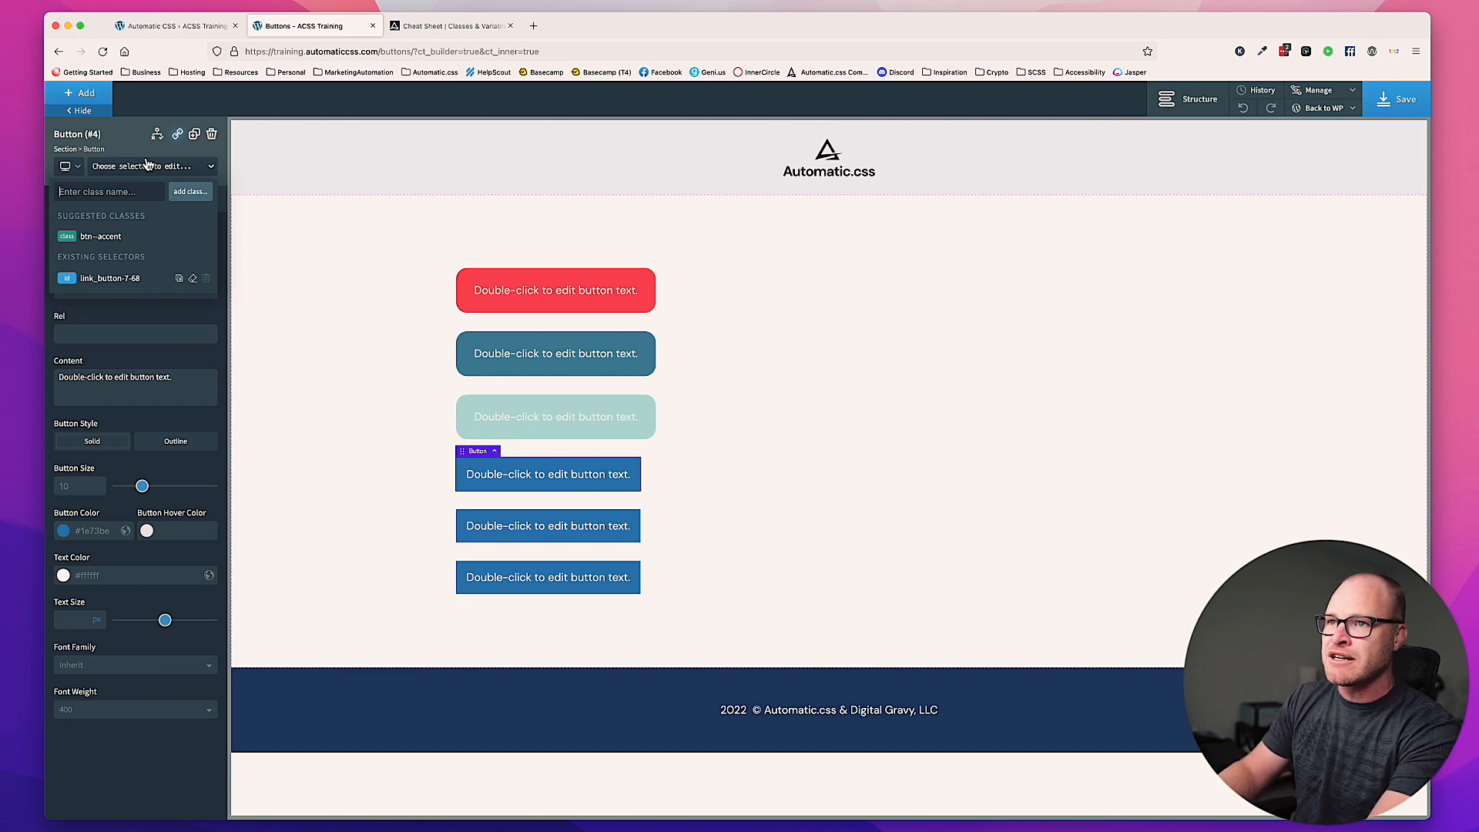
type("btn--base")
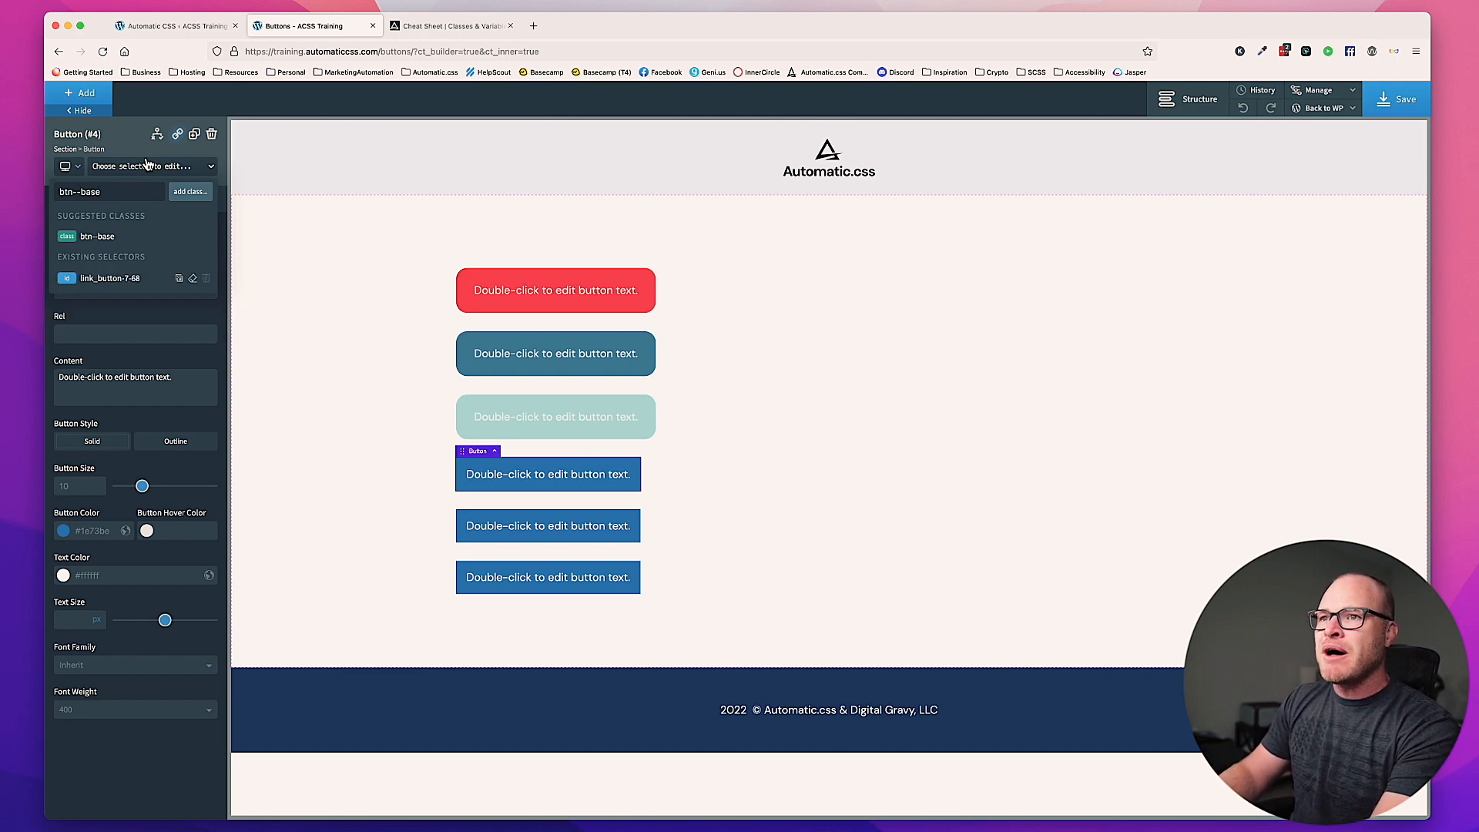
left_click(97, 236)
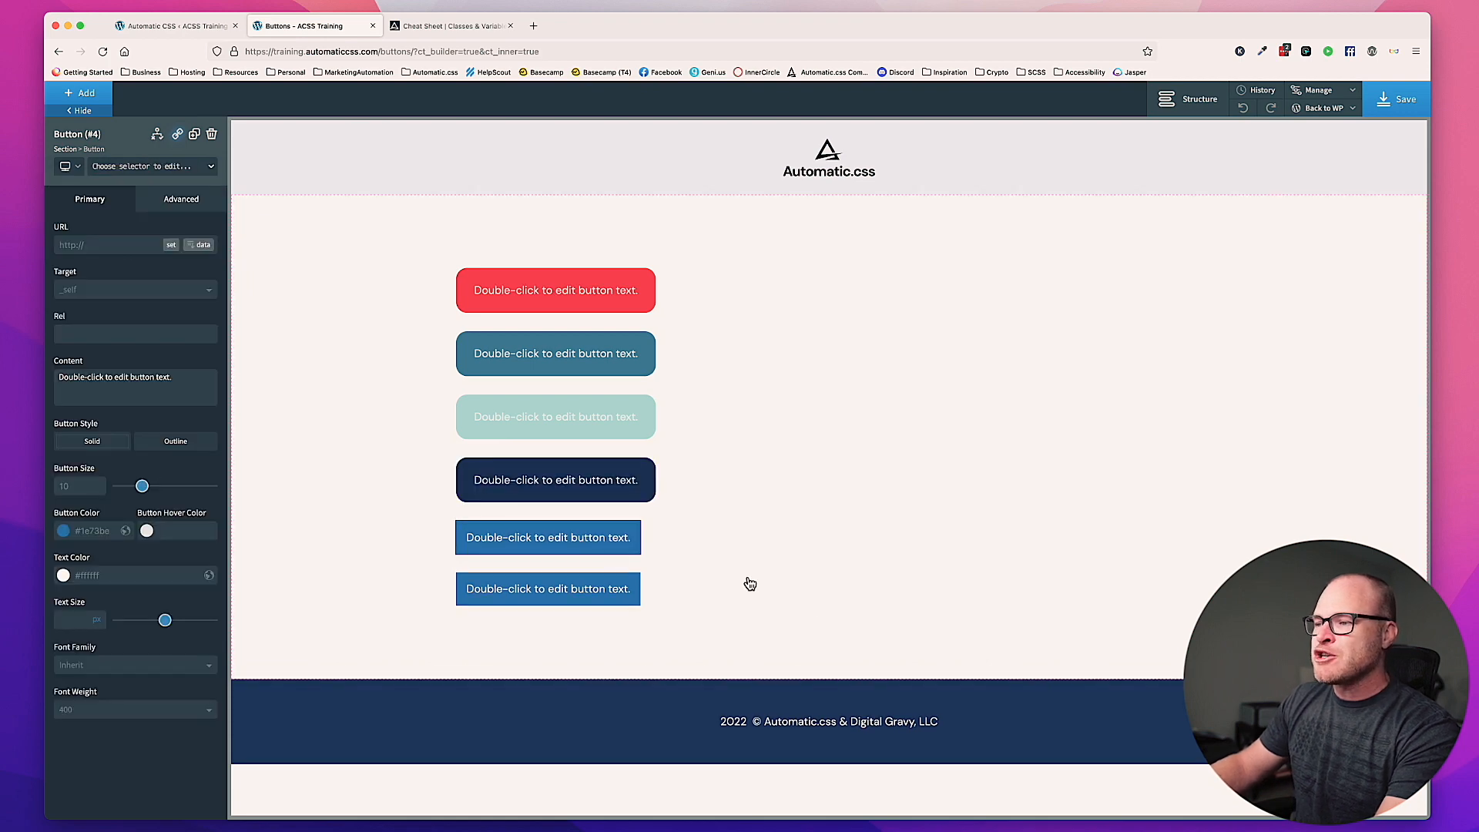
Step: Assign the class btn--black to the fifth button and btn--white to the sixth
left_click(152, 170)
type("b")
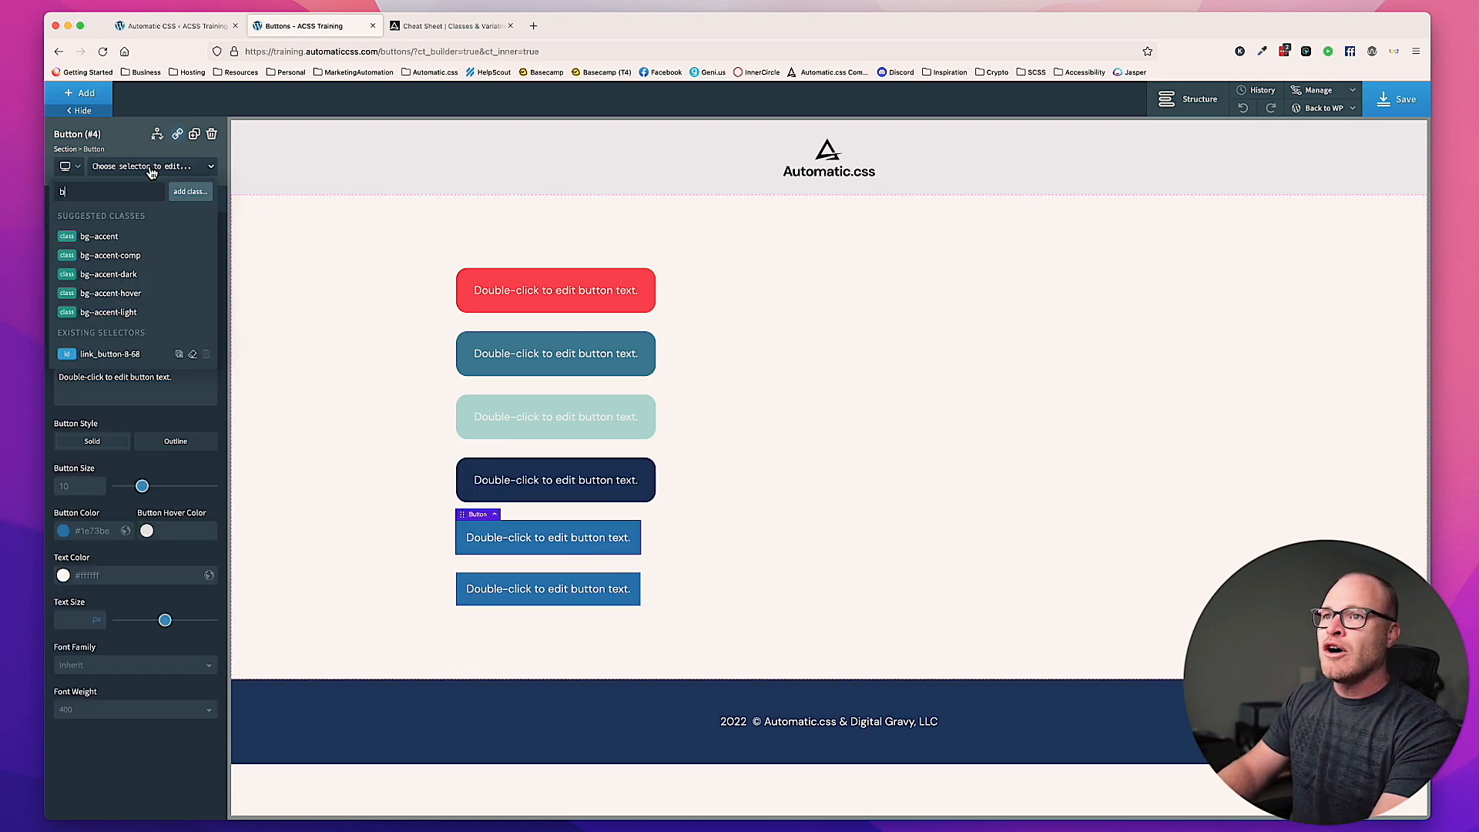
type("tn--black")
key("Return")
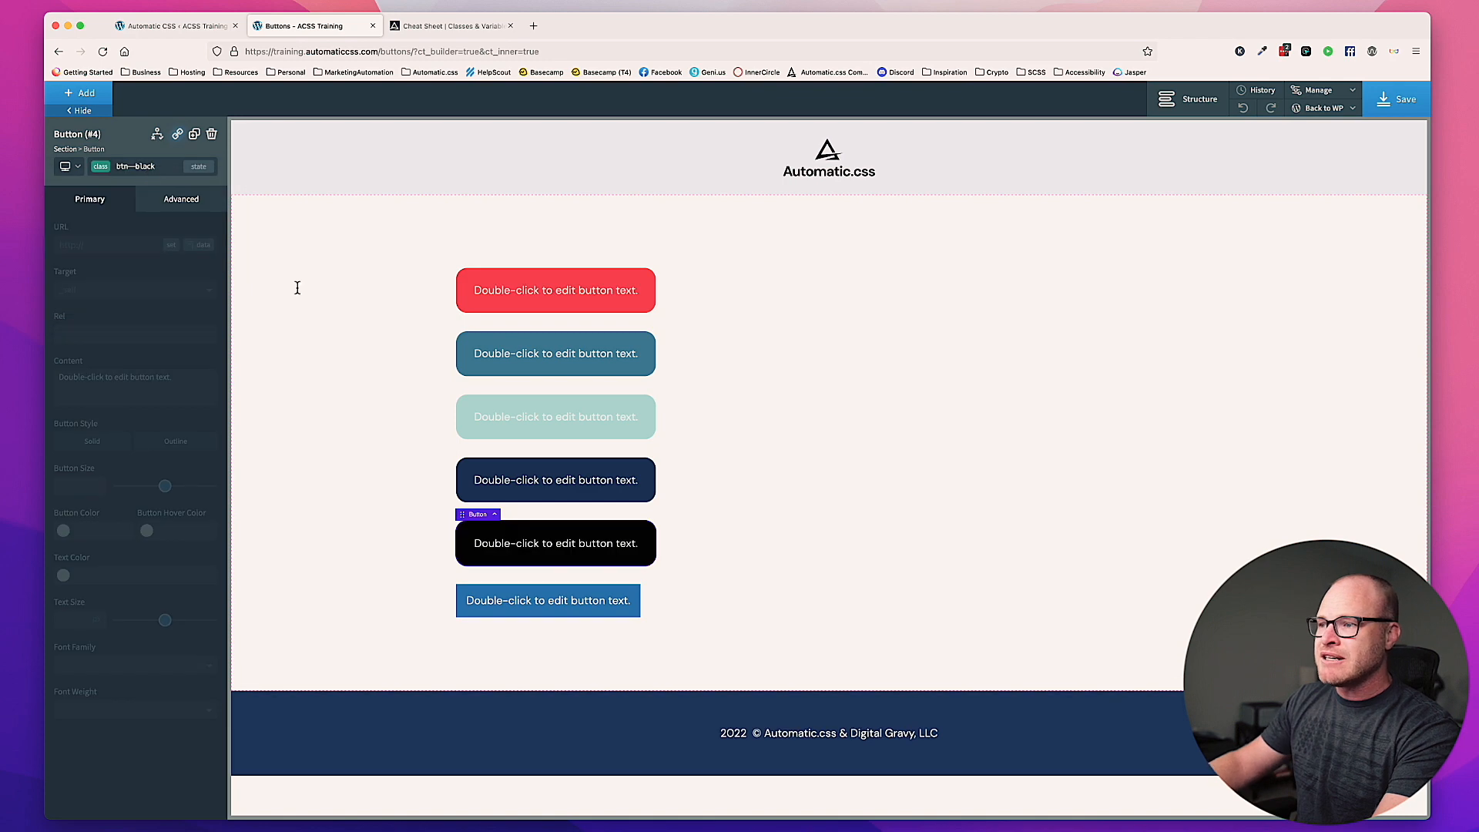
left_click(150, 167)
type("btn--white")
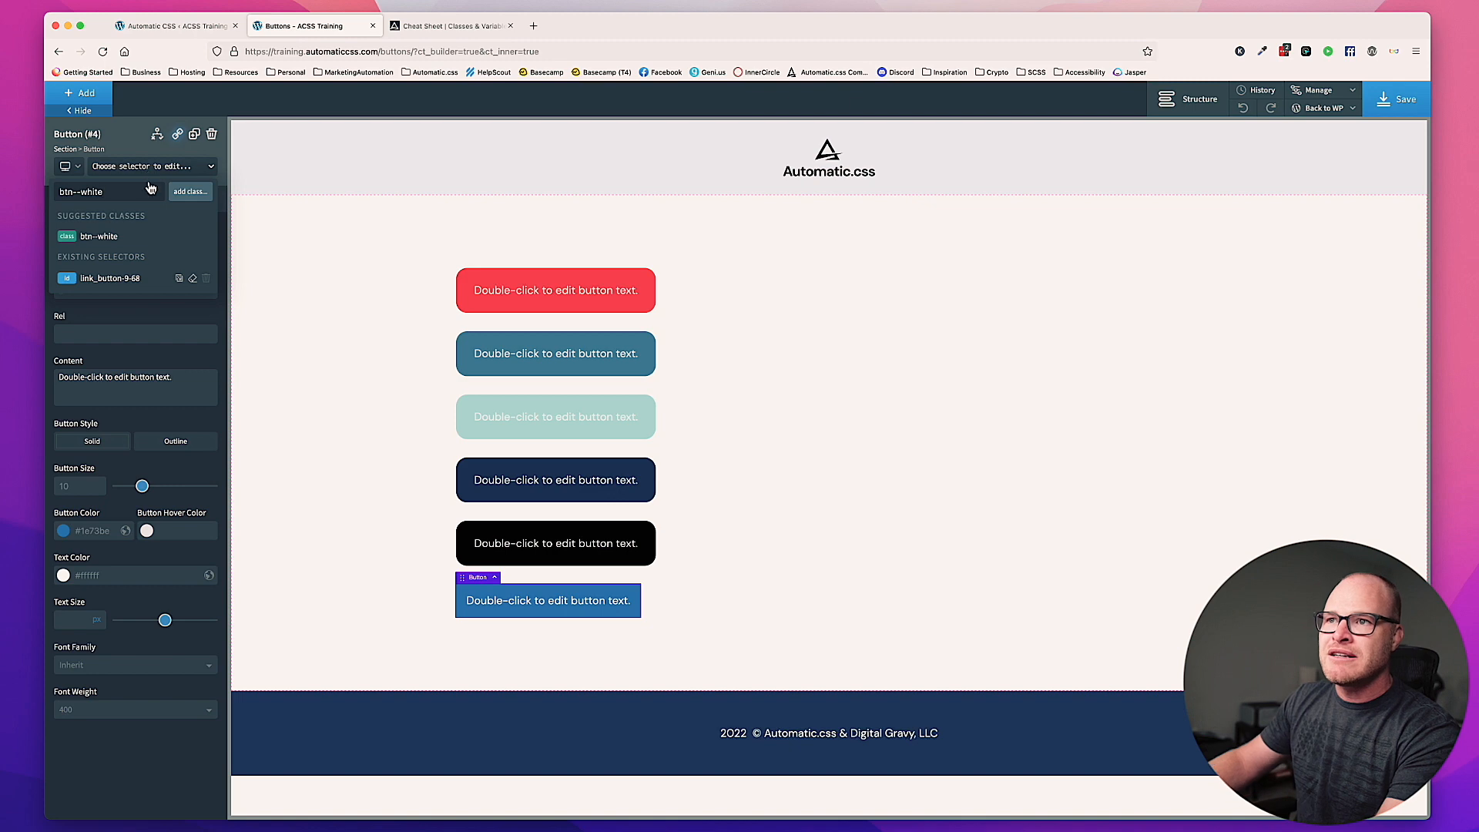
left_click(153, 239)
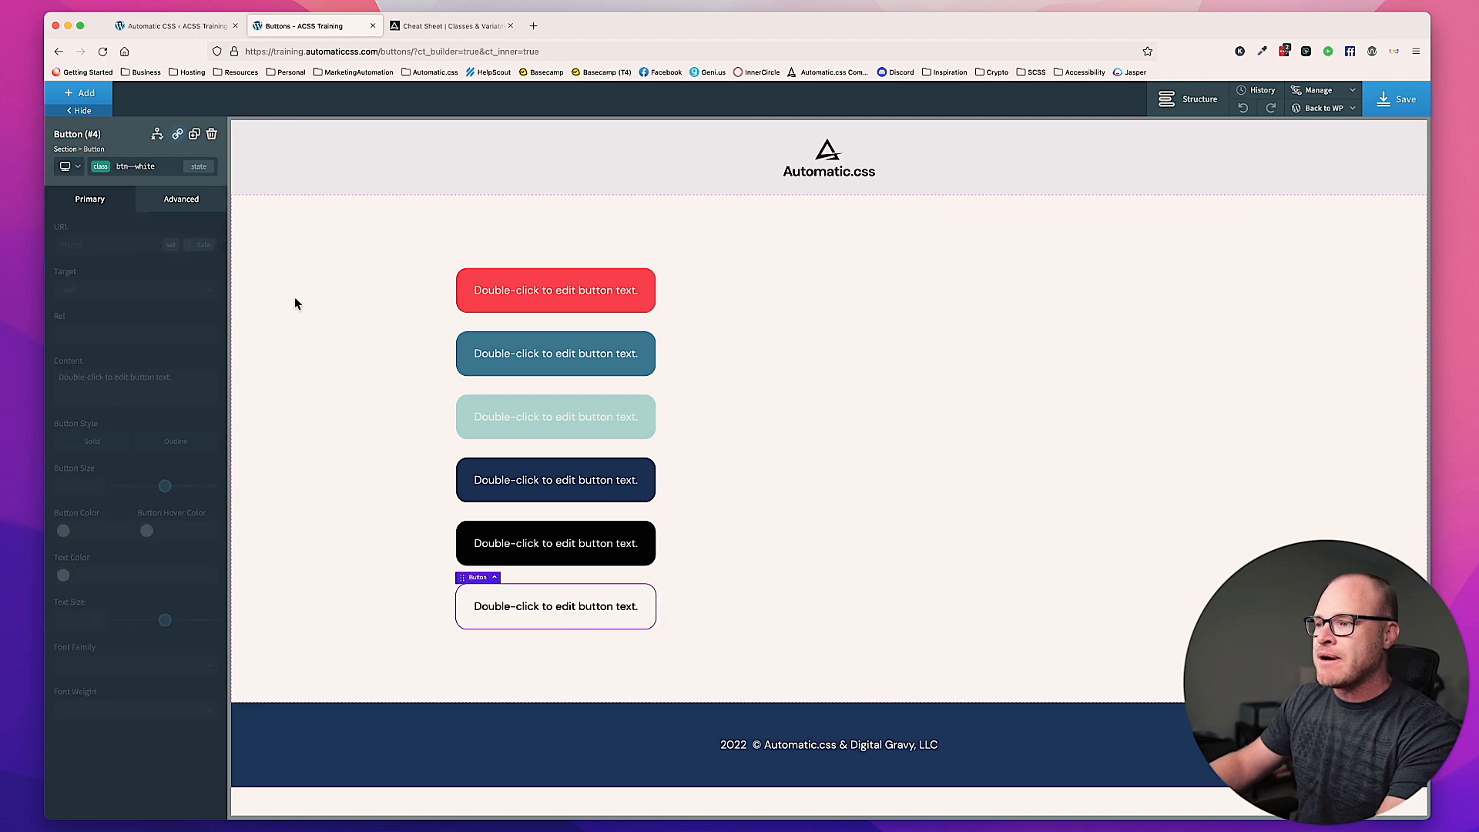
Step: Save the Buttons page and open it on the frontend to check the six button styles
left_click(652, 583)
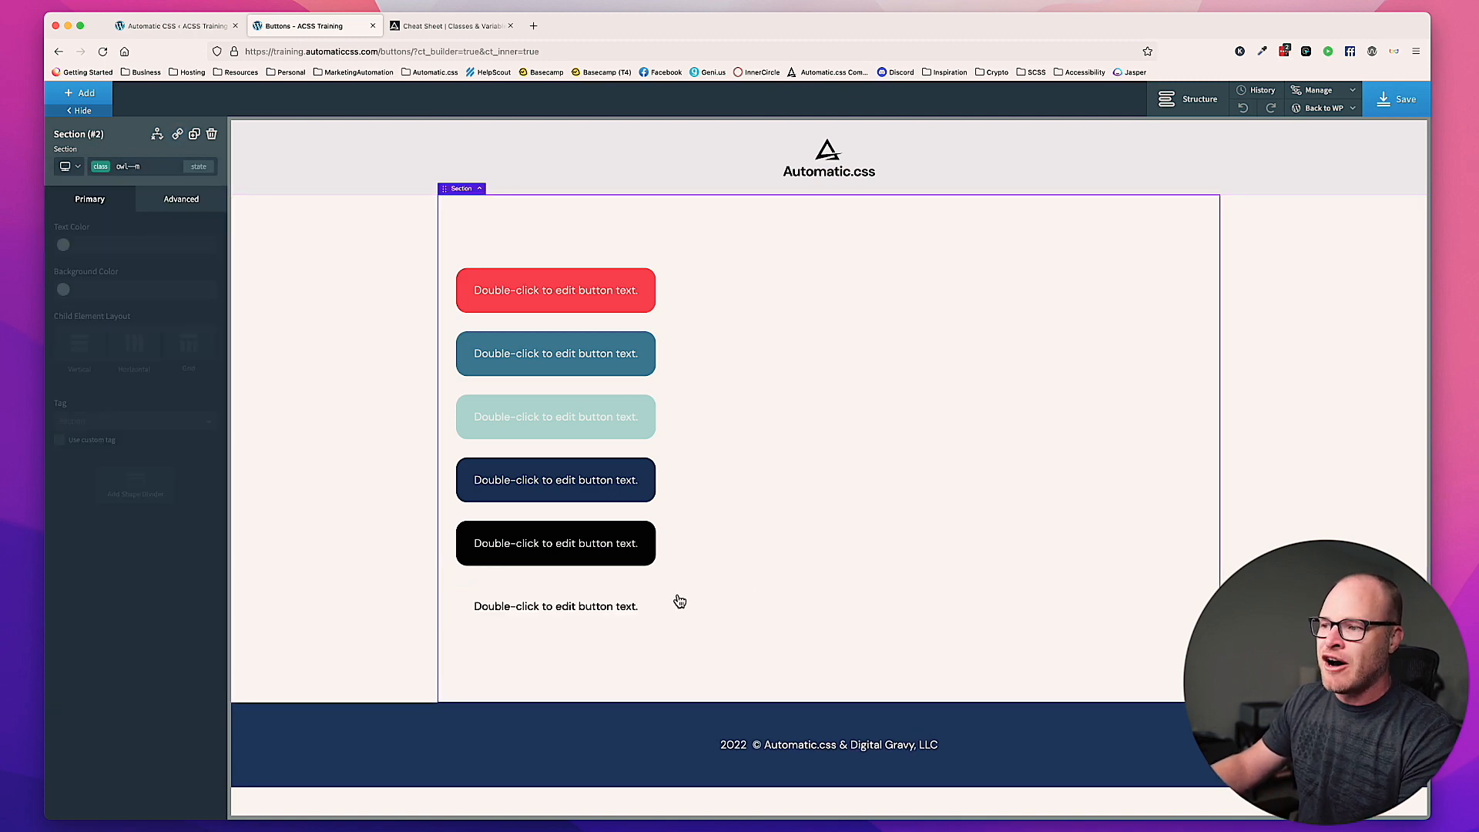
left_click(1371, 94)
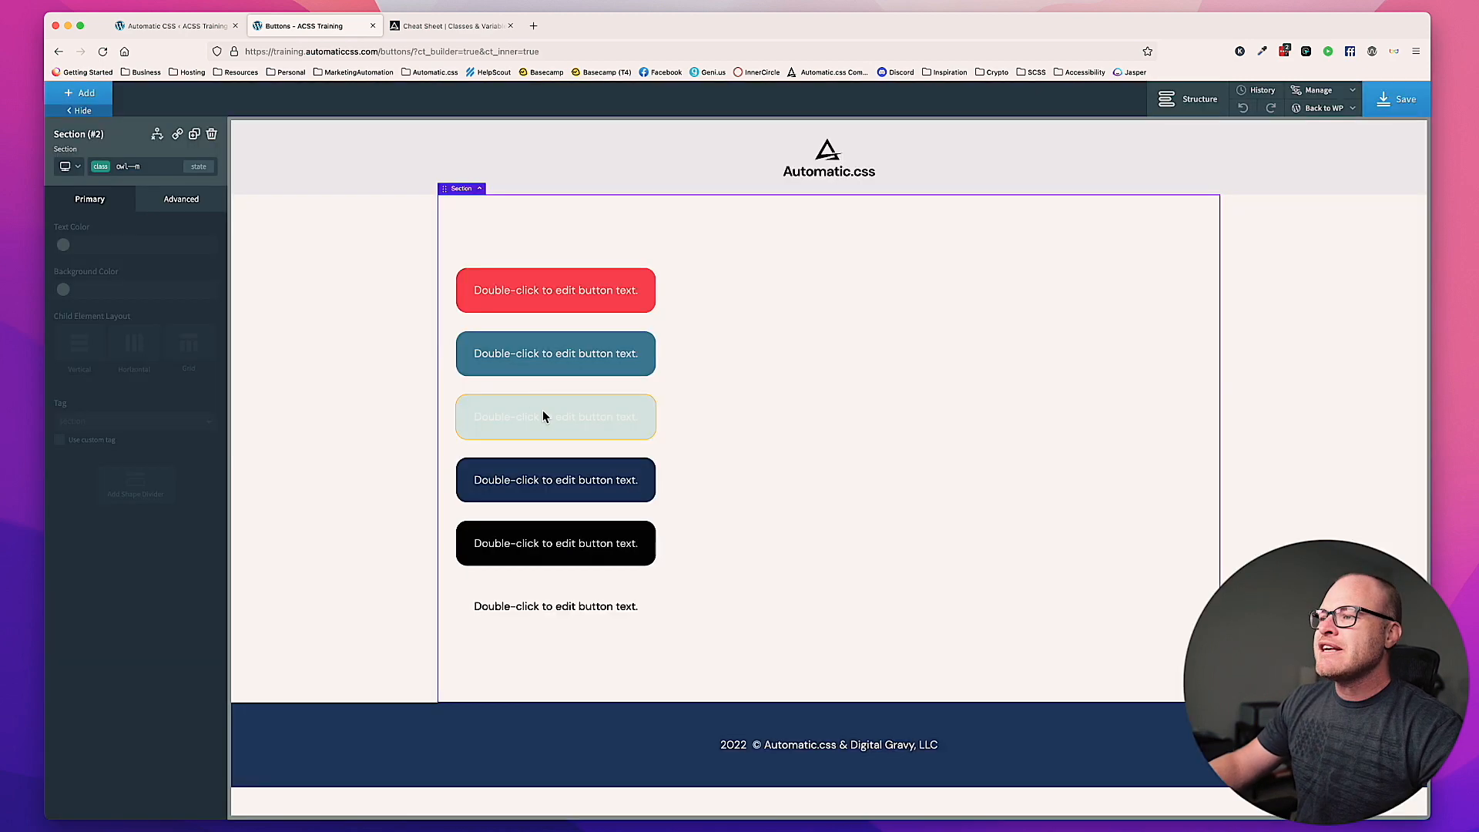
left_click(540, 413)
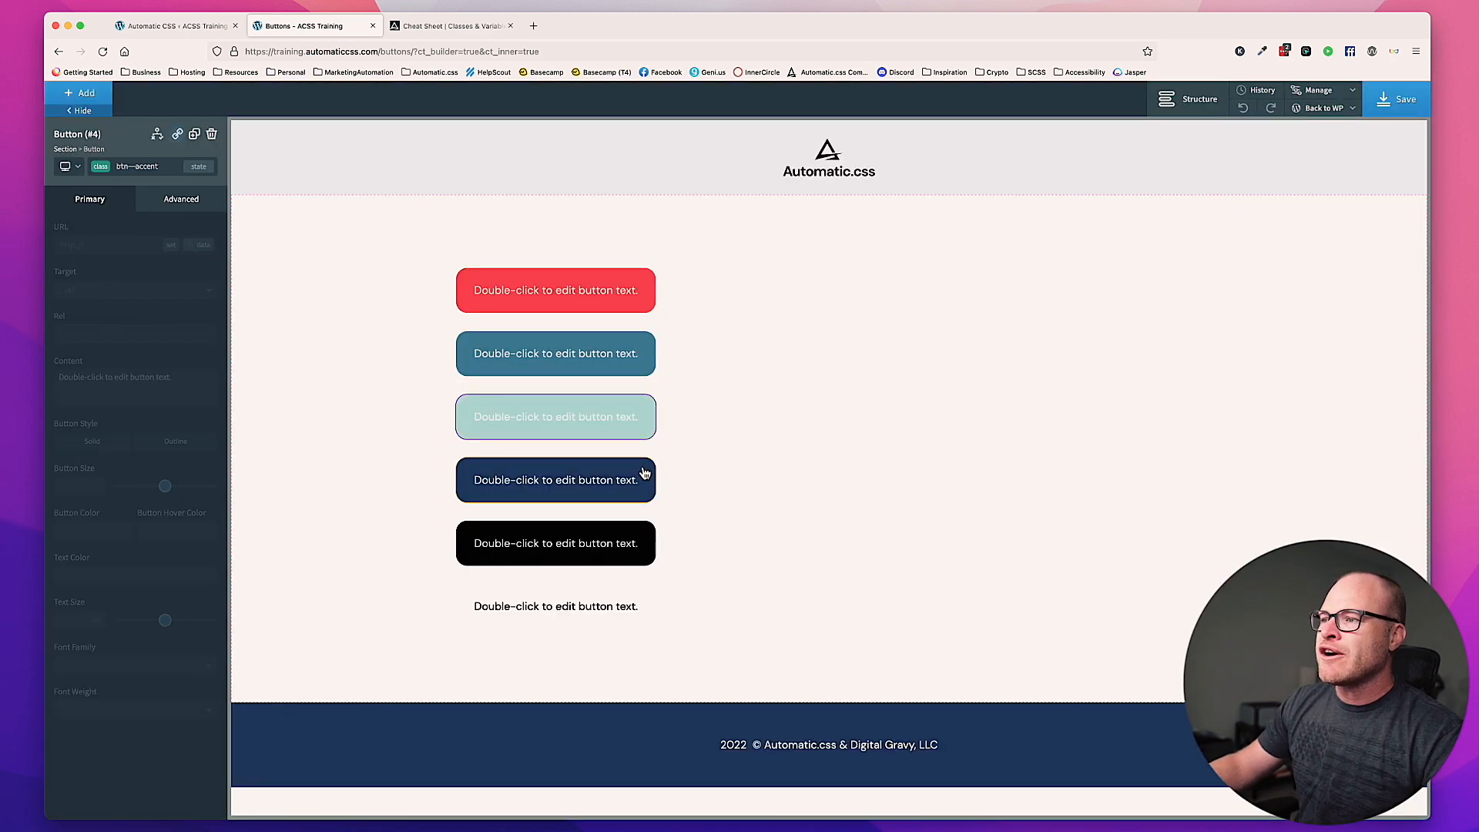
left_click(765, 472)
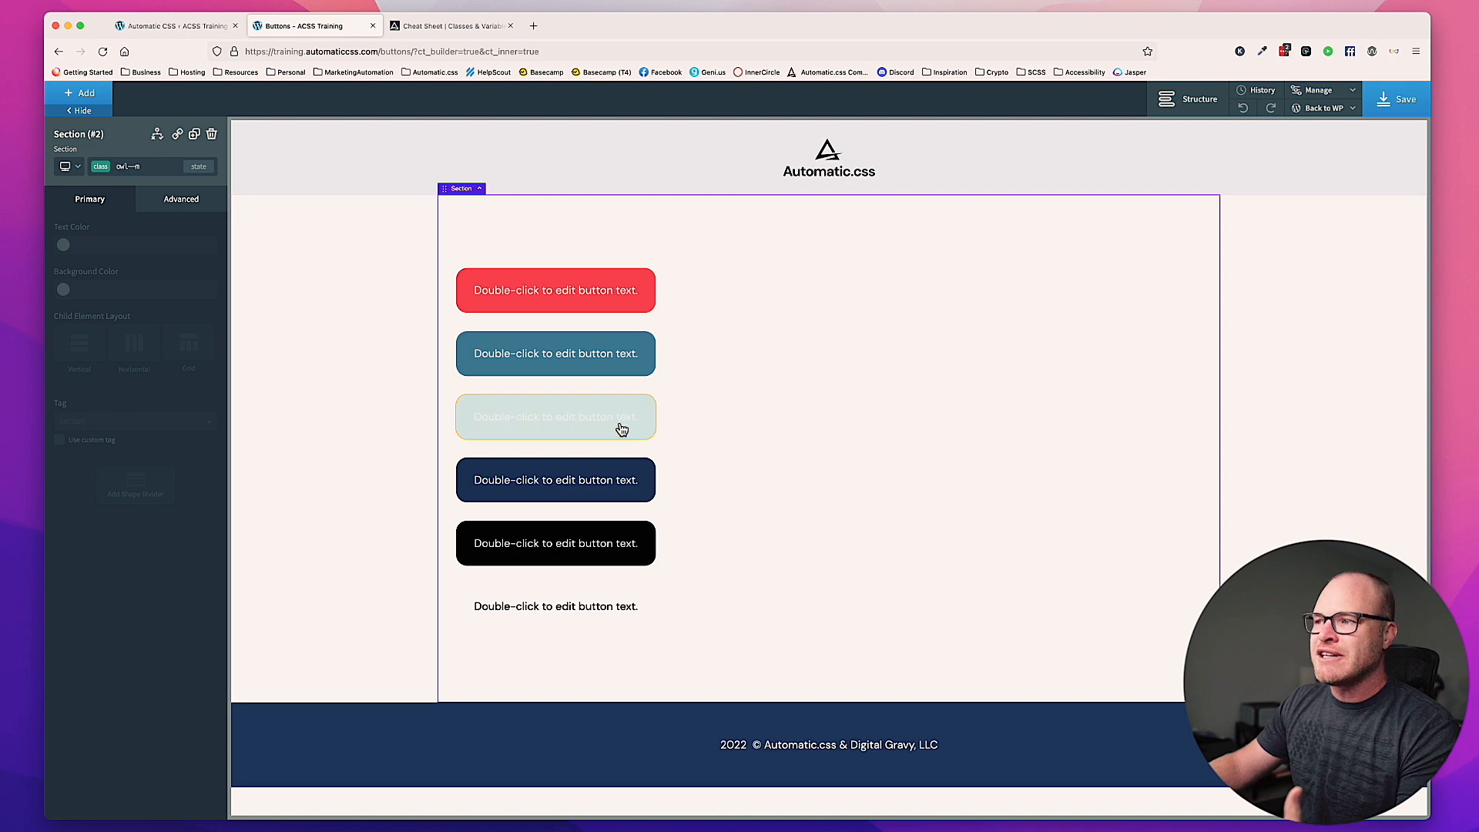
left_click(1397, 107)
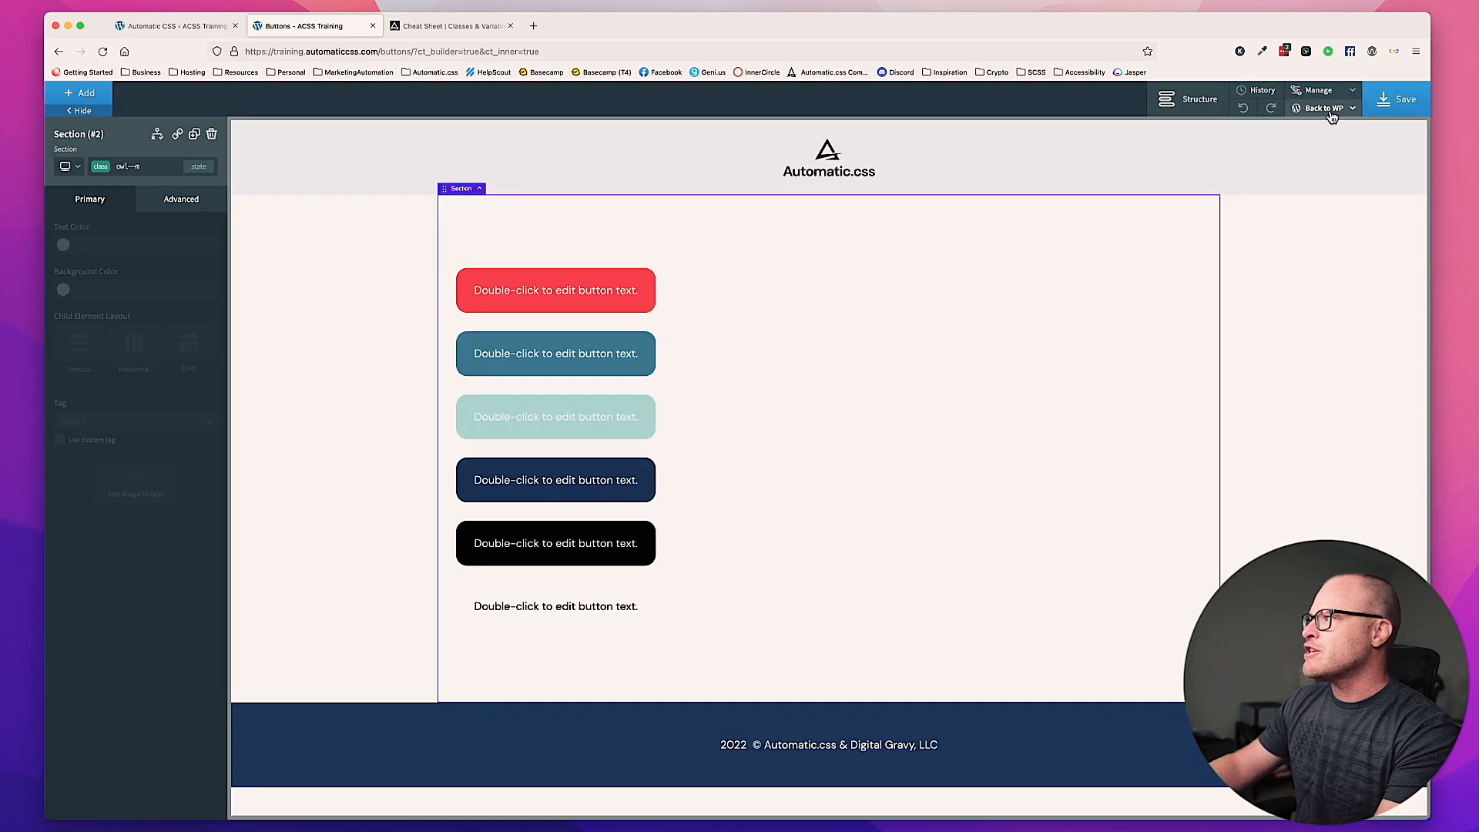
mouse_move(1334, 112)
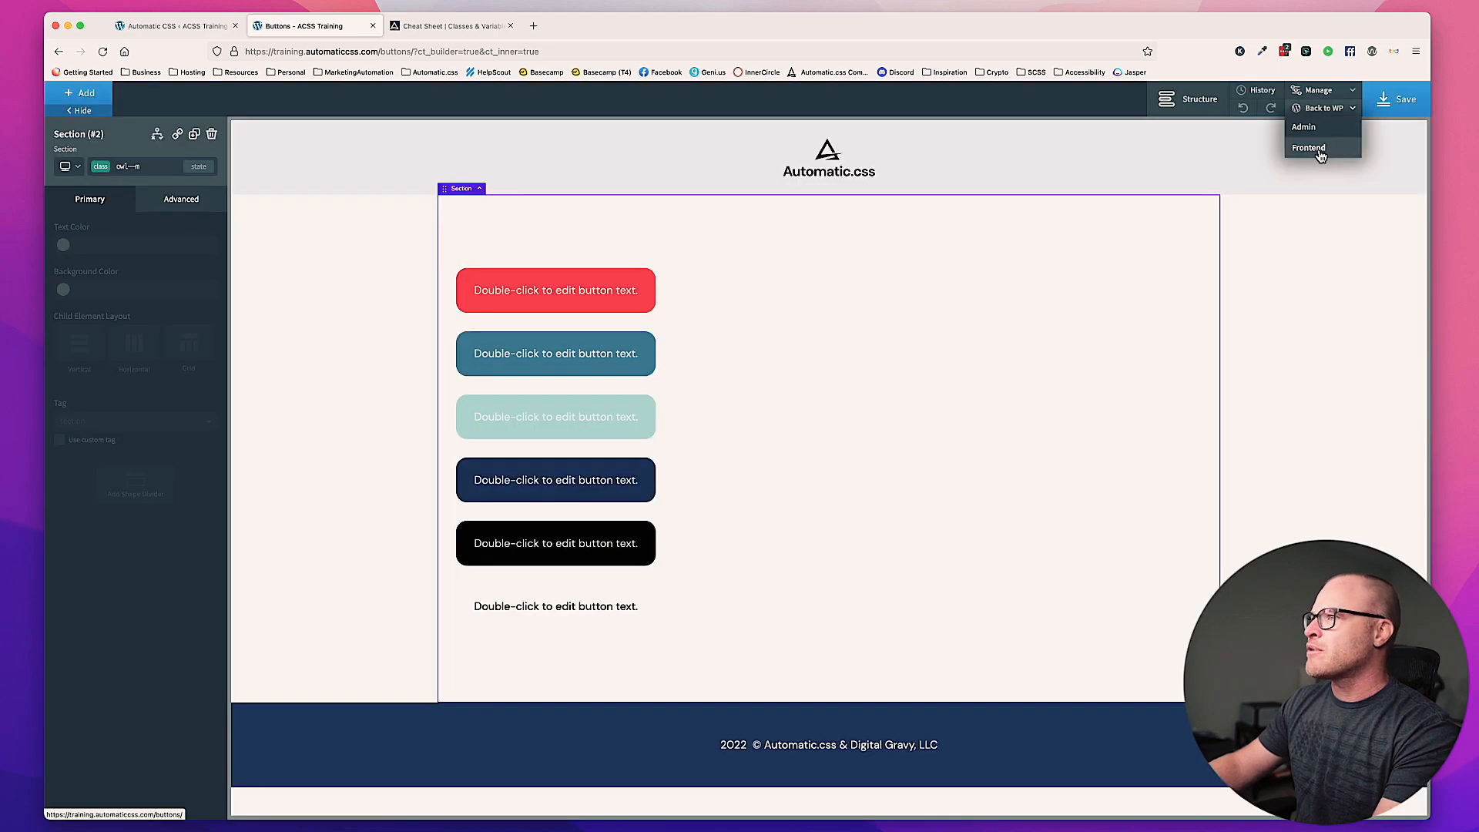
left_click(1320, 150, "super")
left_click(449, 26)
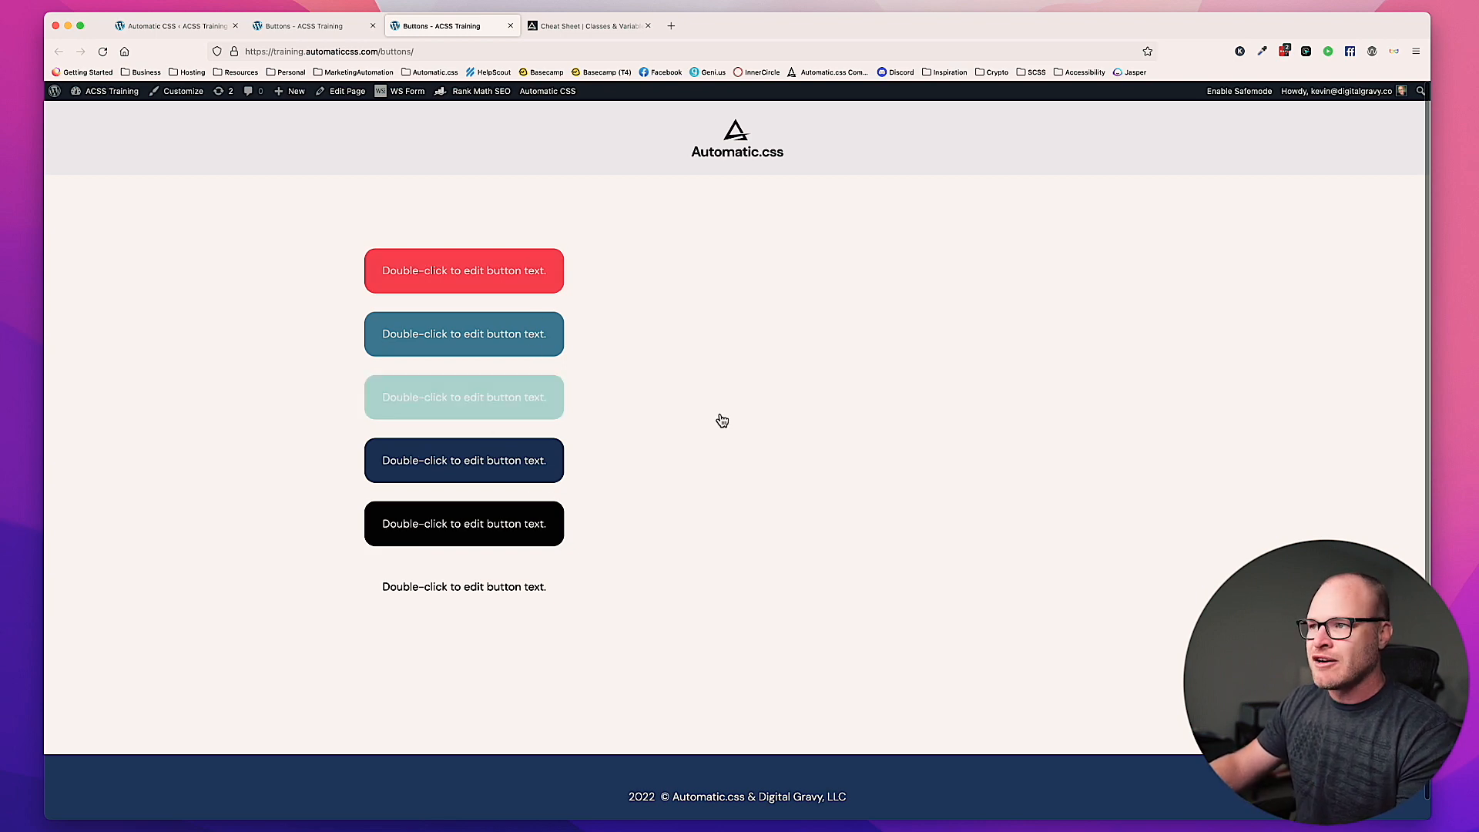
Step: In the Automatic CSS button settings, set the Accent Button Text override to var(--accent-ultra-dark)
left_click(168, 27)
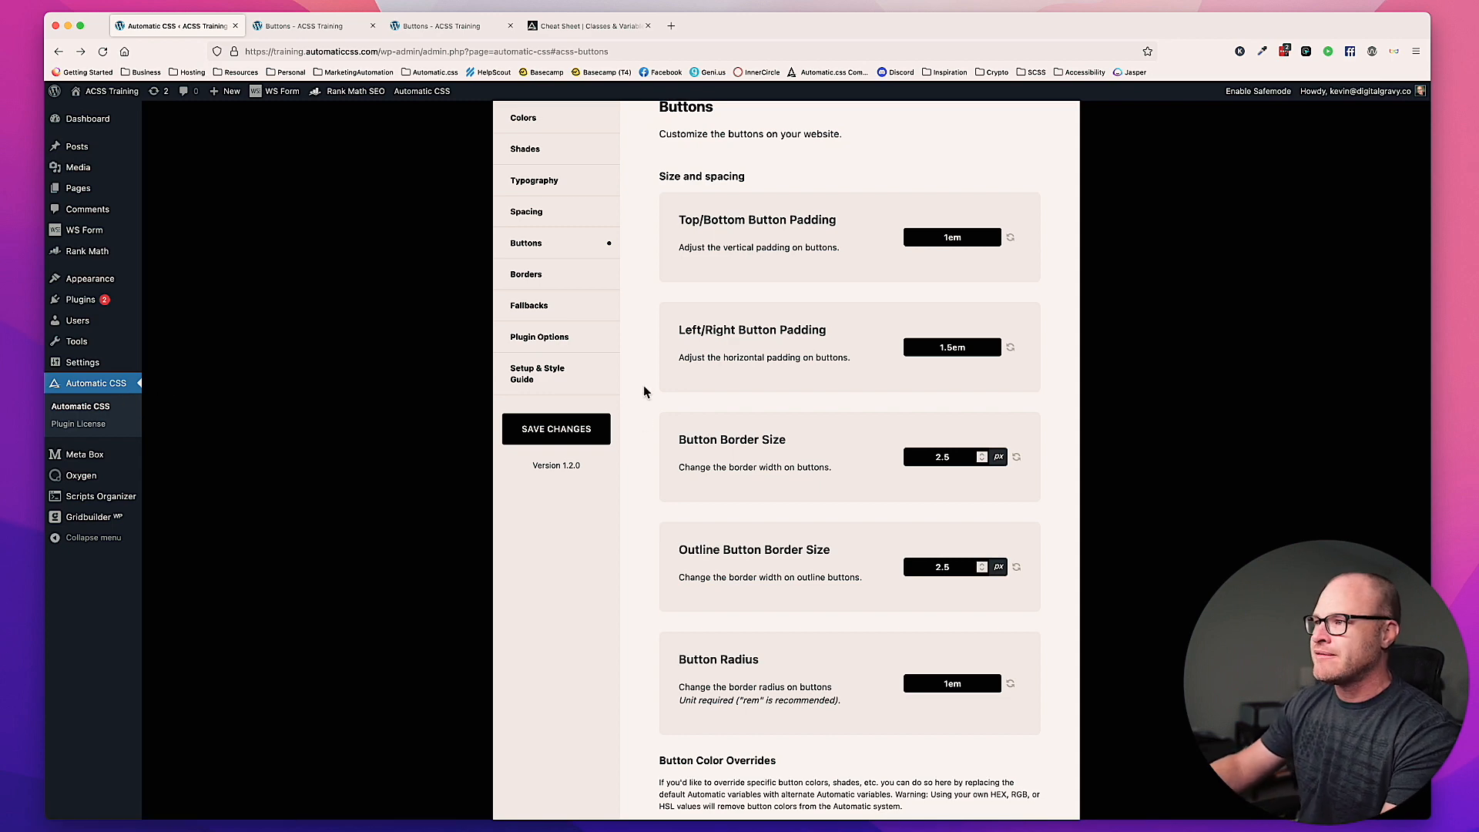
scroll(718, 382, "down", 20)
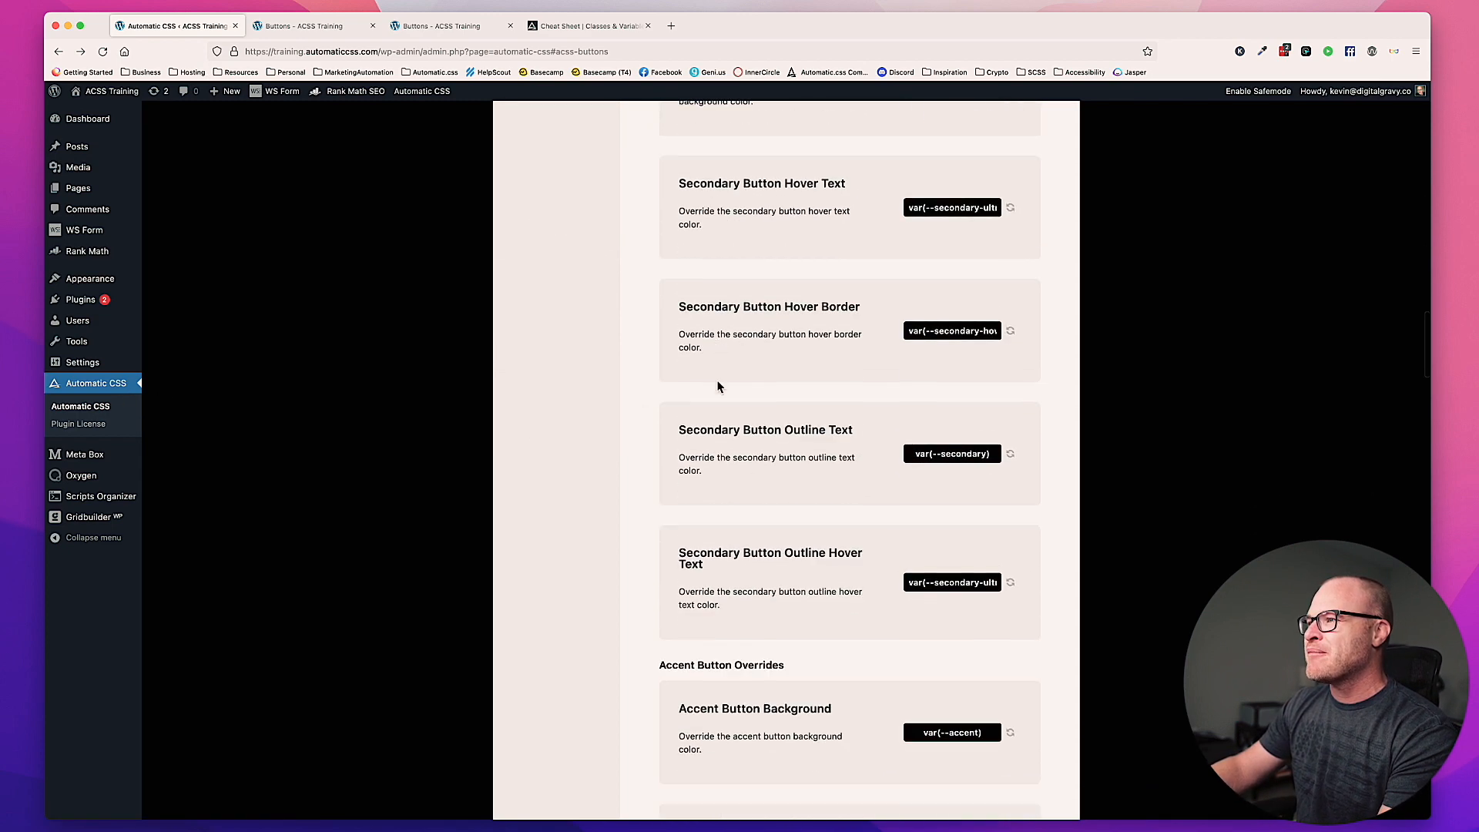
scroll(718, 385, "down", 5)
left_click_drag(659, 258, 801, 275)
left_click(801, 274)
scroll(804, 270, "down", 2)
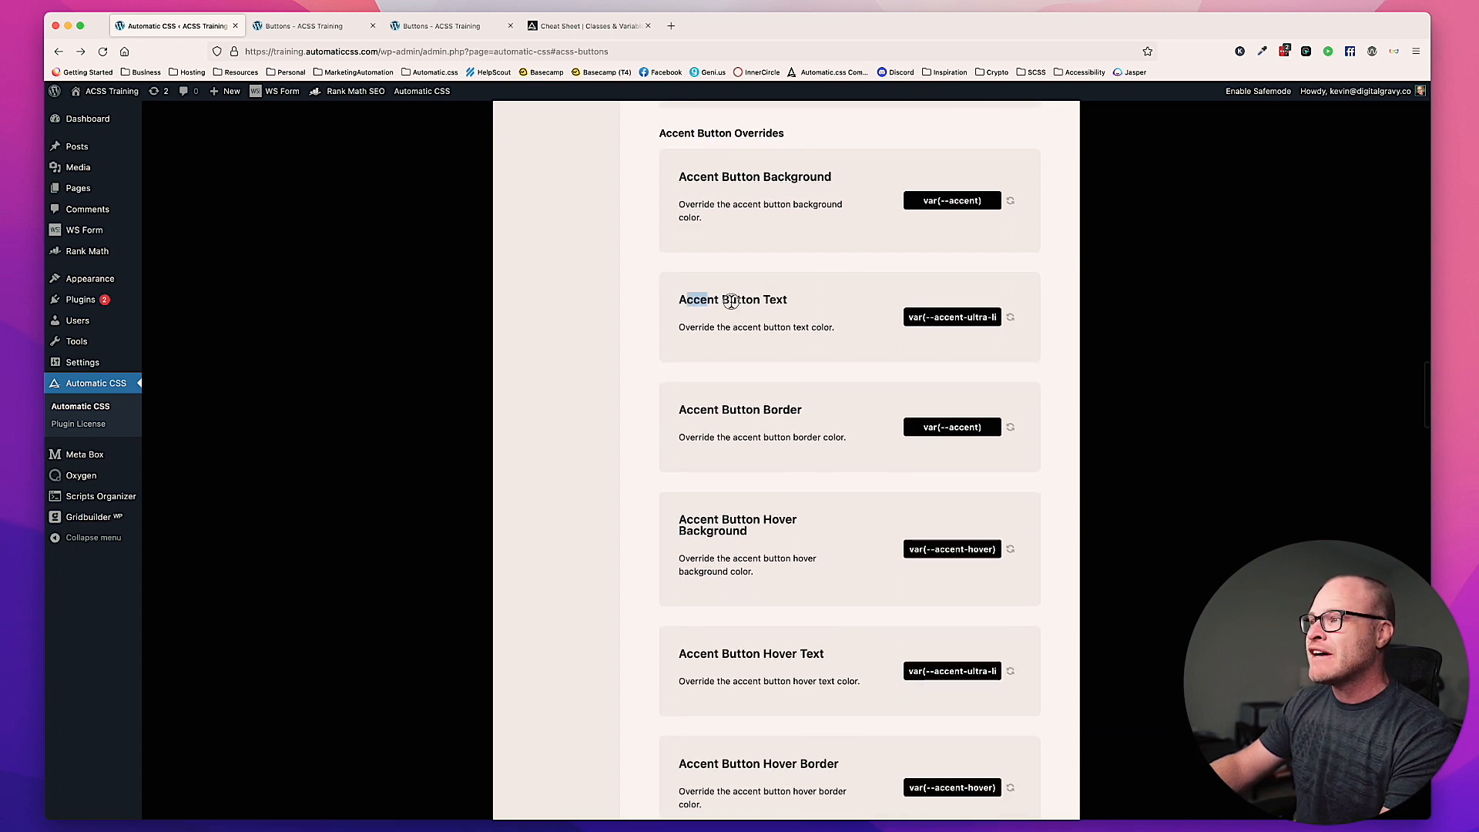
left_click_drag(988, 317, 1039, 320)
type("dark")
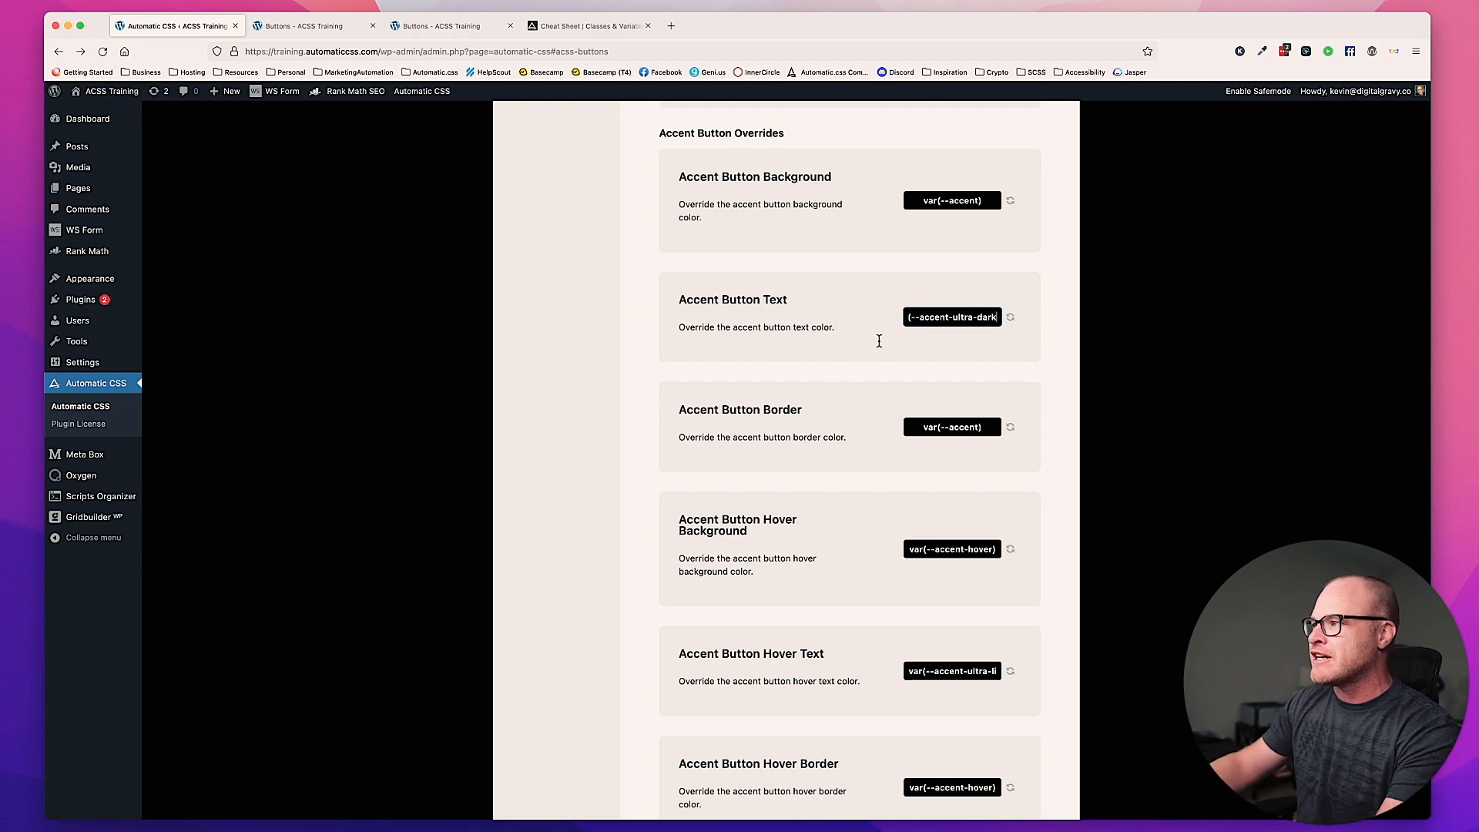
Step: Save the button settings and reload the frontend Buttons page to check the accent button's text color
scroll(826, 353, "up", 15)
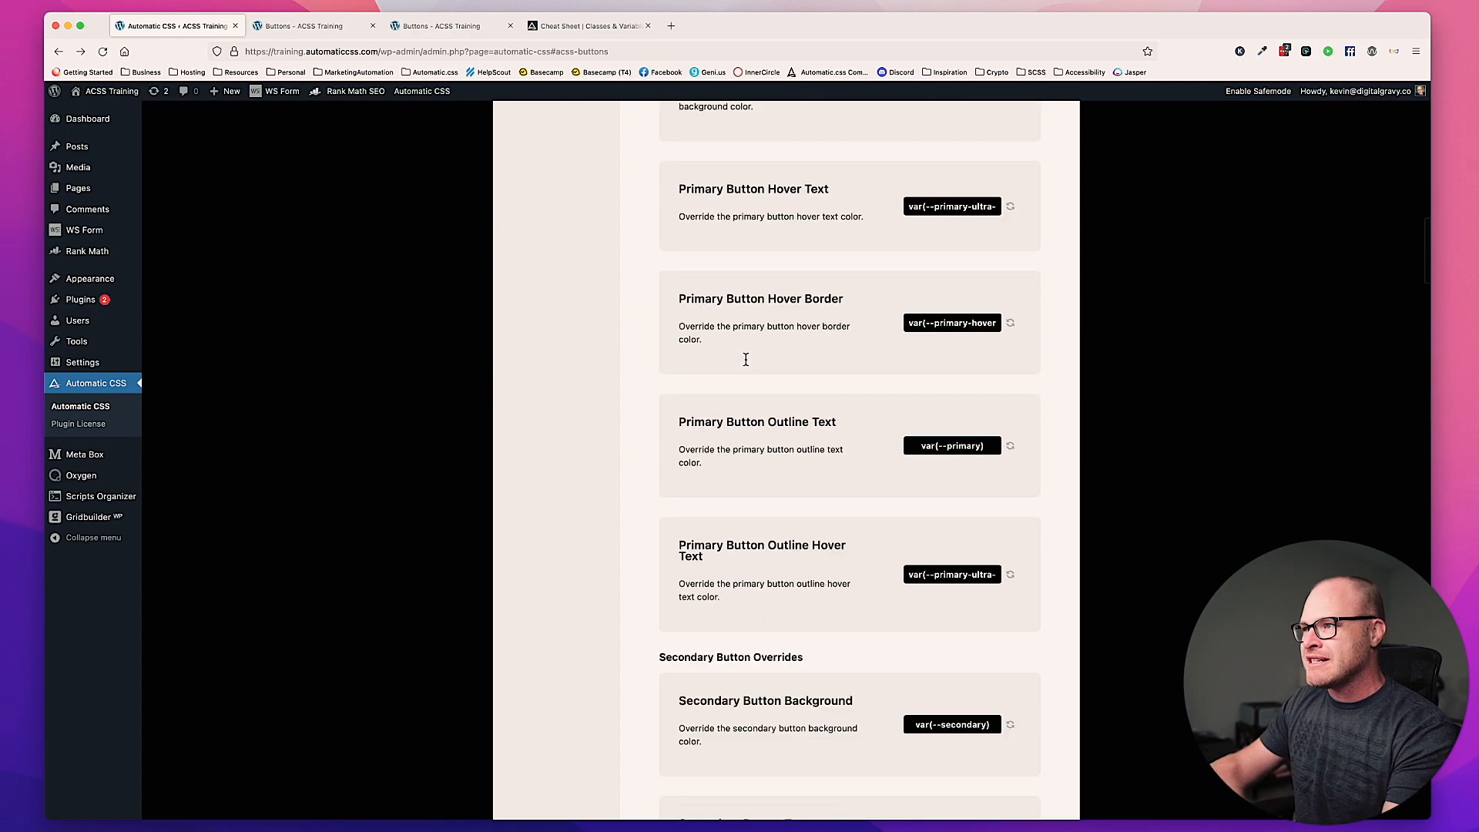
scroll(745, 360, "up", 20)
scroll(742, 362, "down", 7)
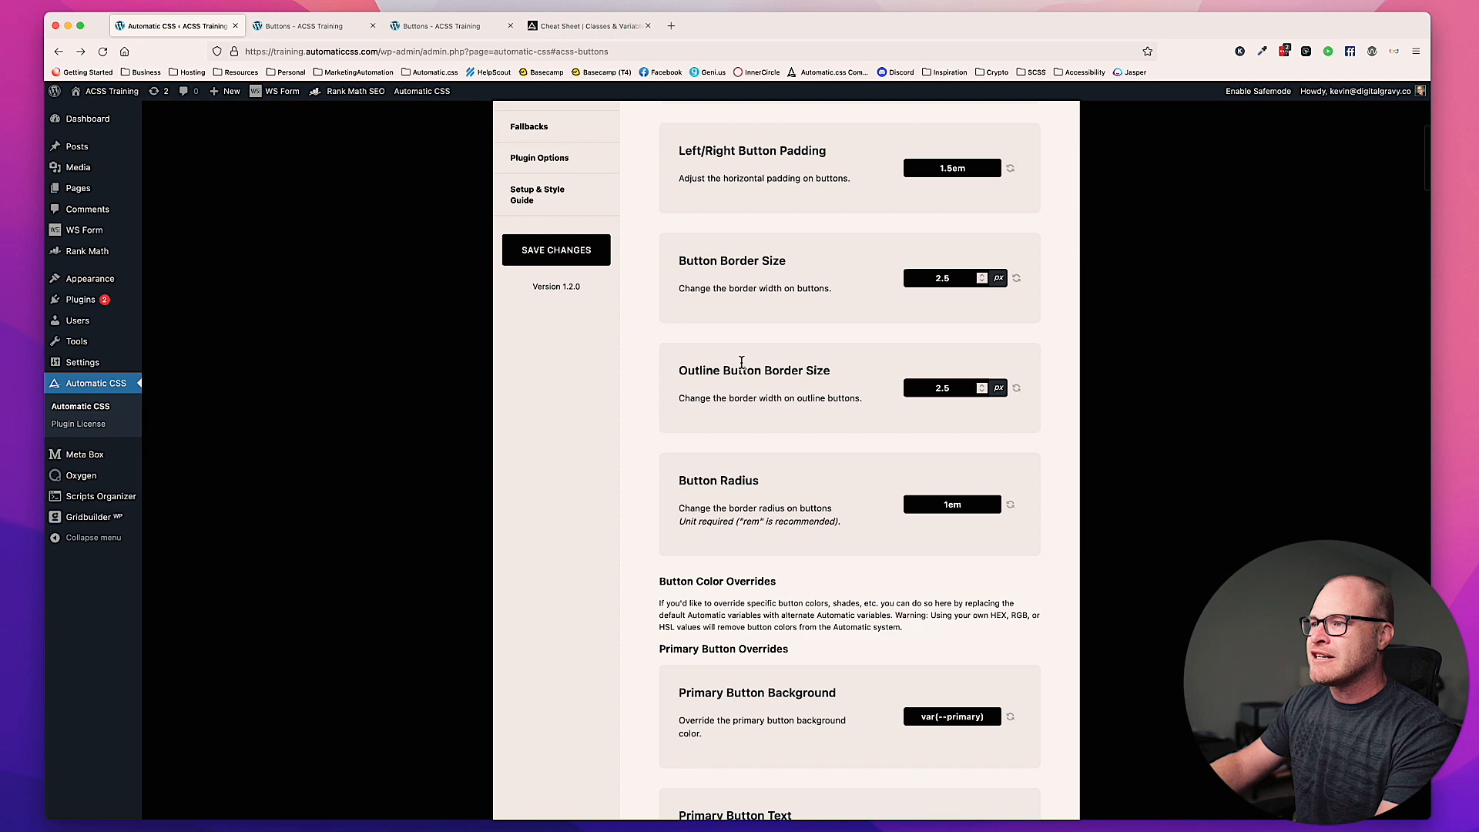
left_click(575, 262)
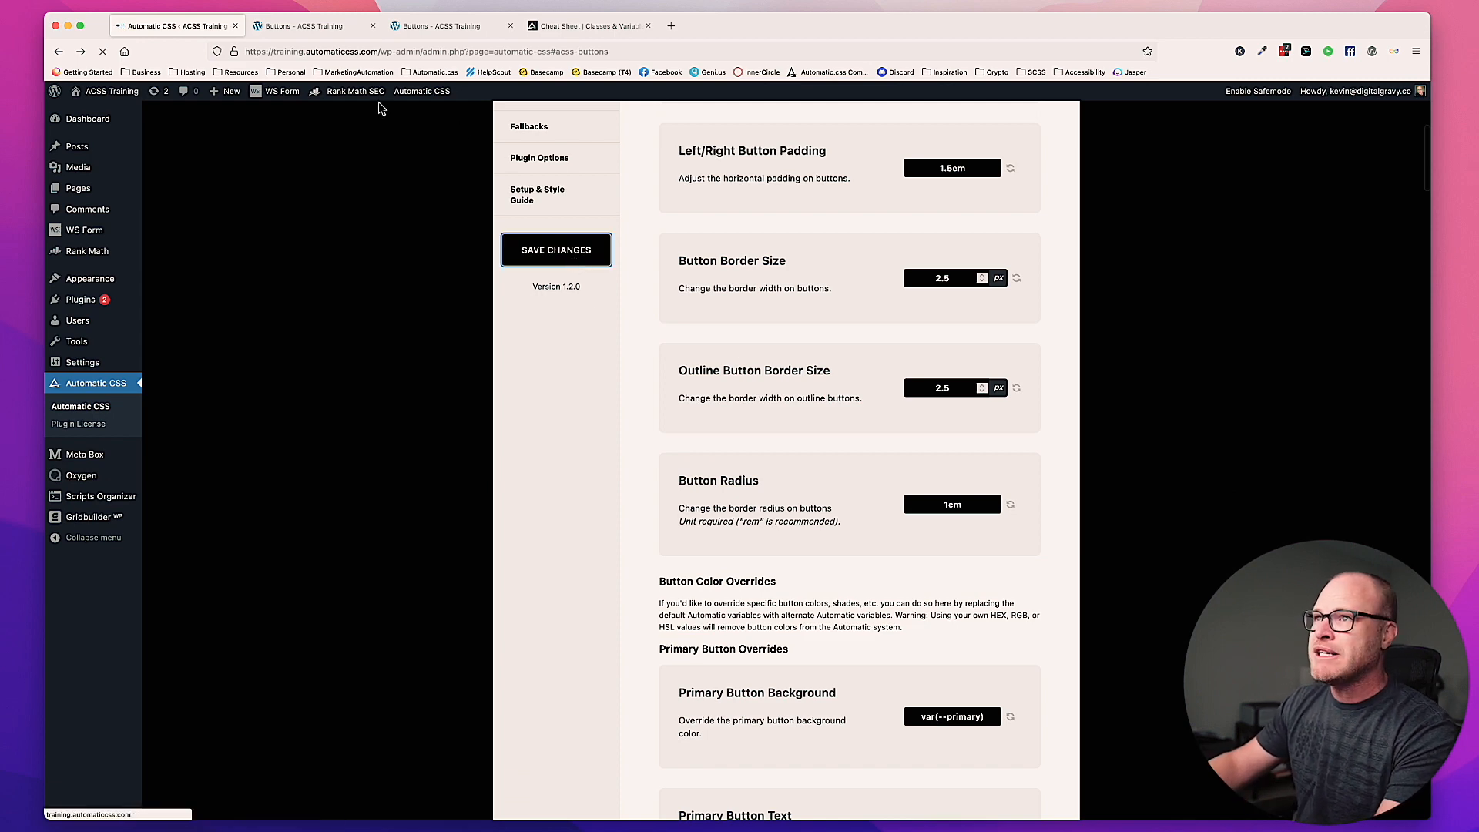
left_click(445, 27)
key("super+r")
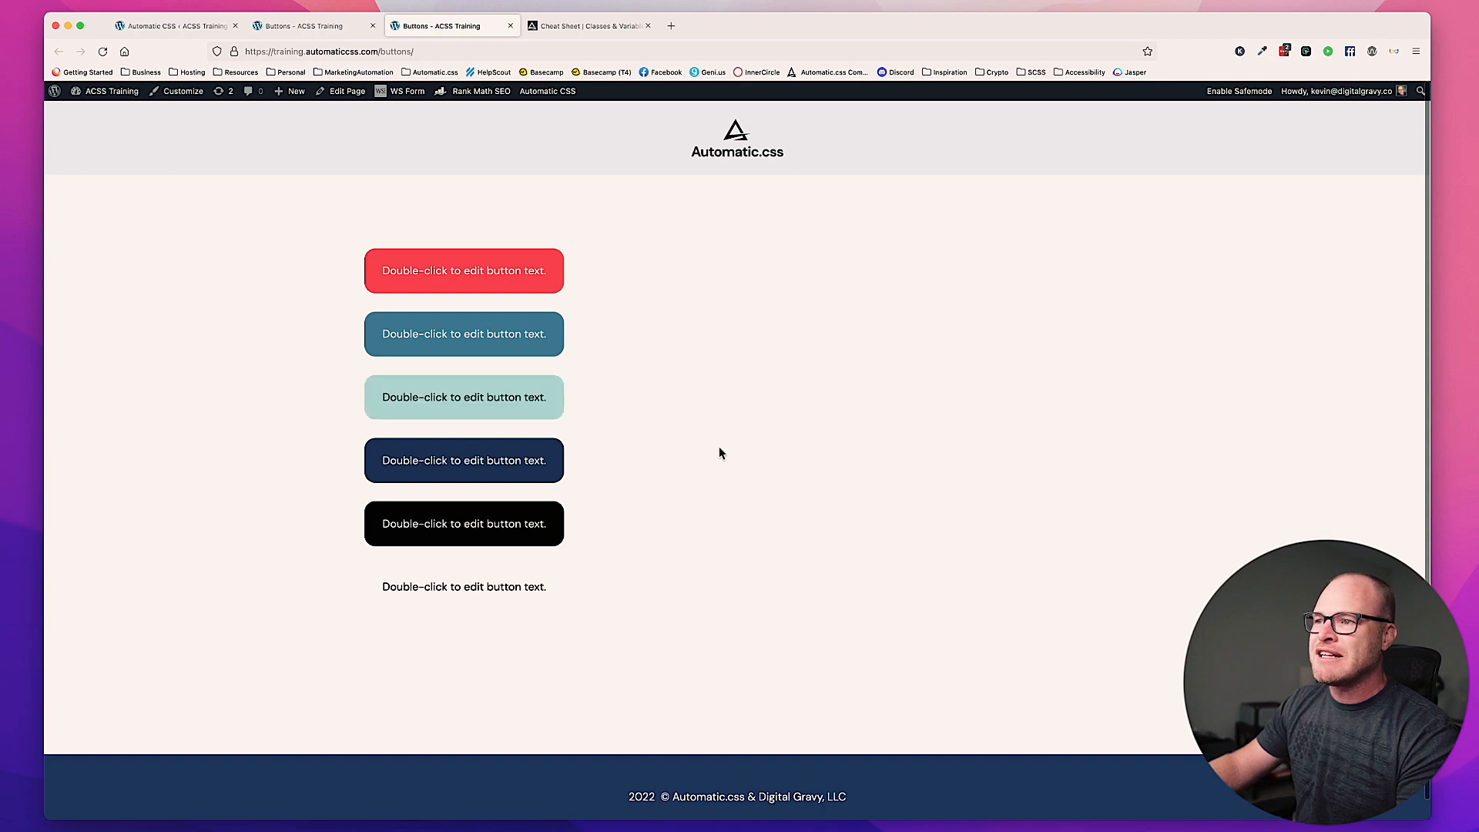
Step: Set the Accent Button Text override to var(--accent-dark) in the Automatic CSS button settings
left_click(193, 26)
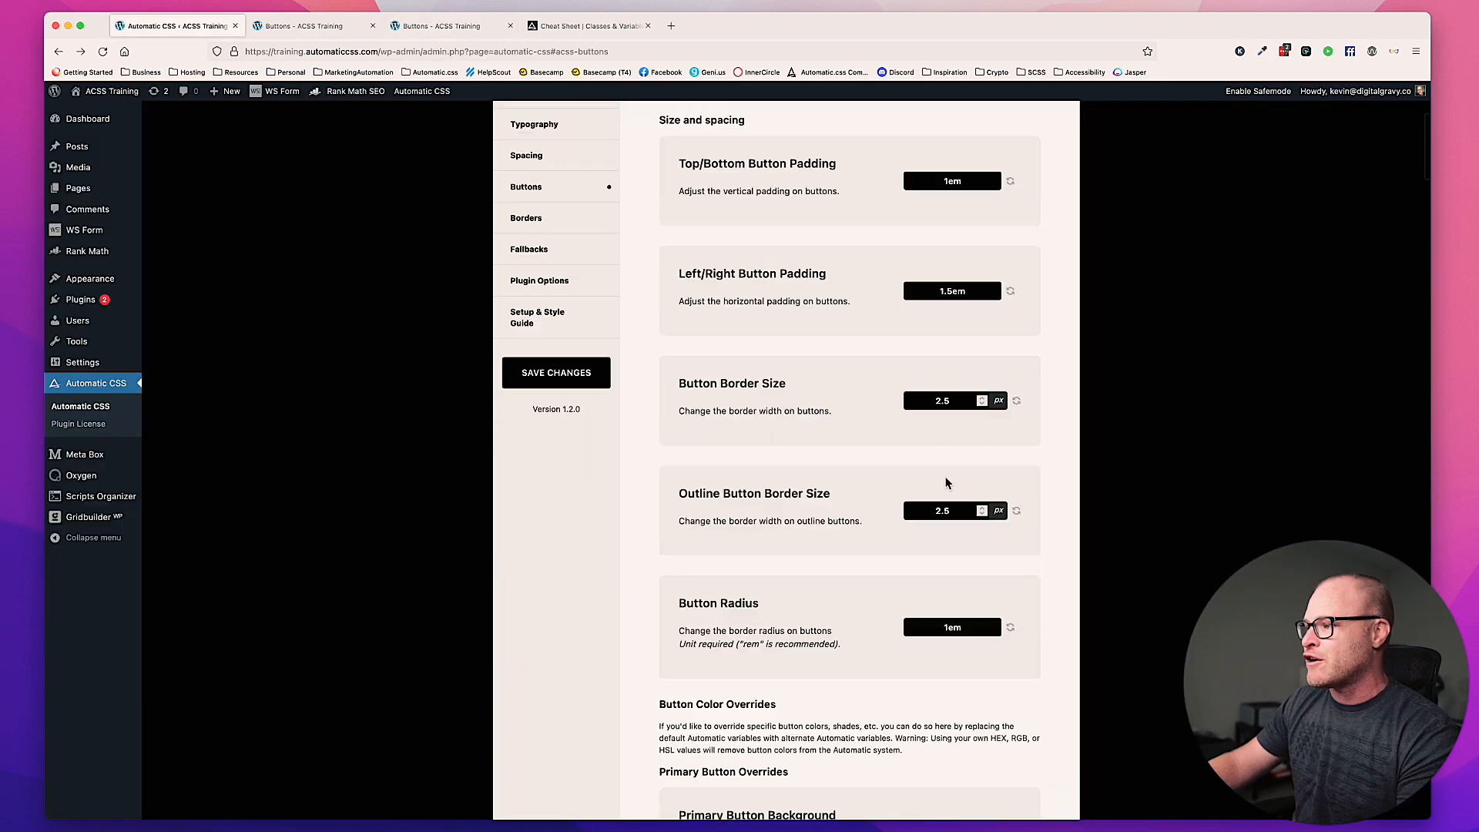
scroll(946, 482, "down", 15)
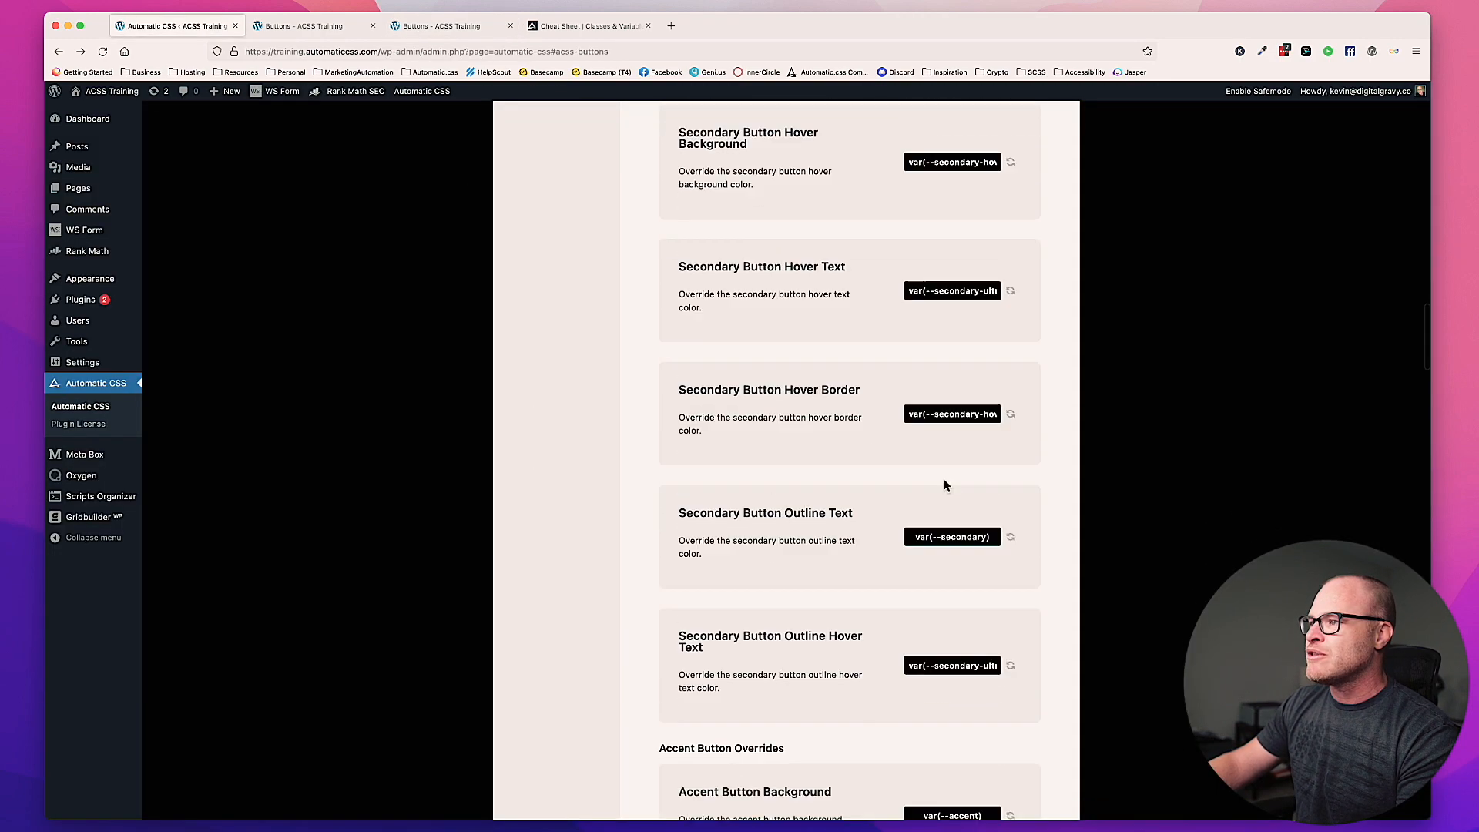
scroll(944, 481, "down", 10)
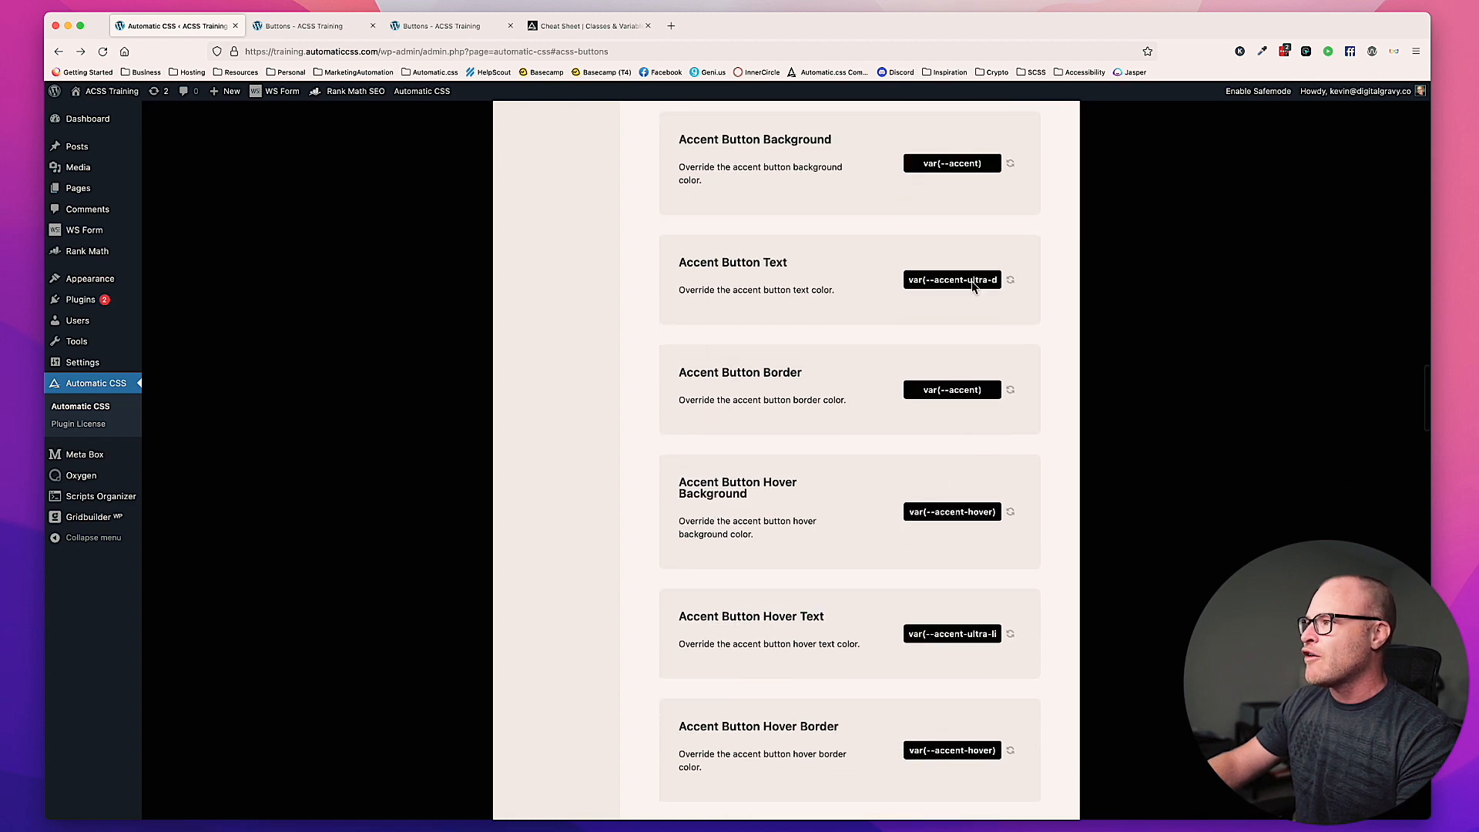
left_click(972, 284)
double_click(972, 282)
key("BackSpace")
key("BackSpace")
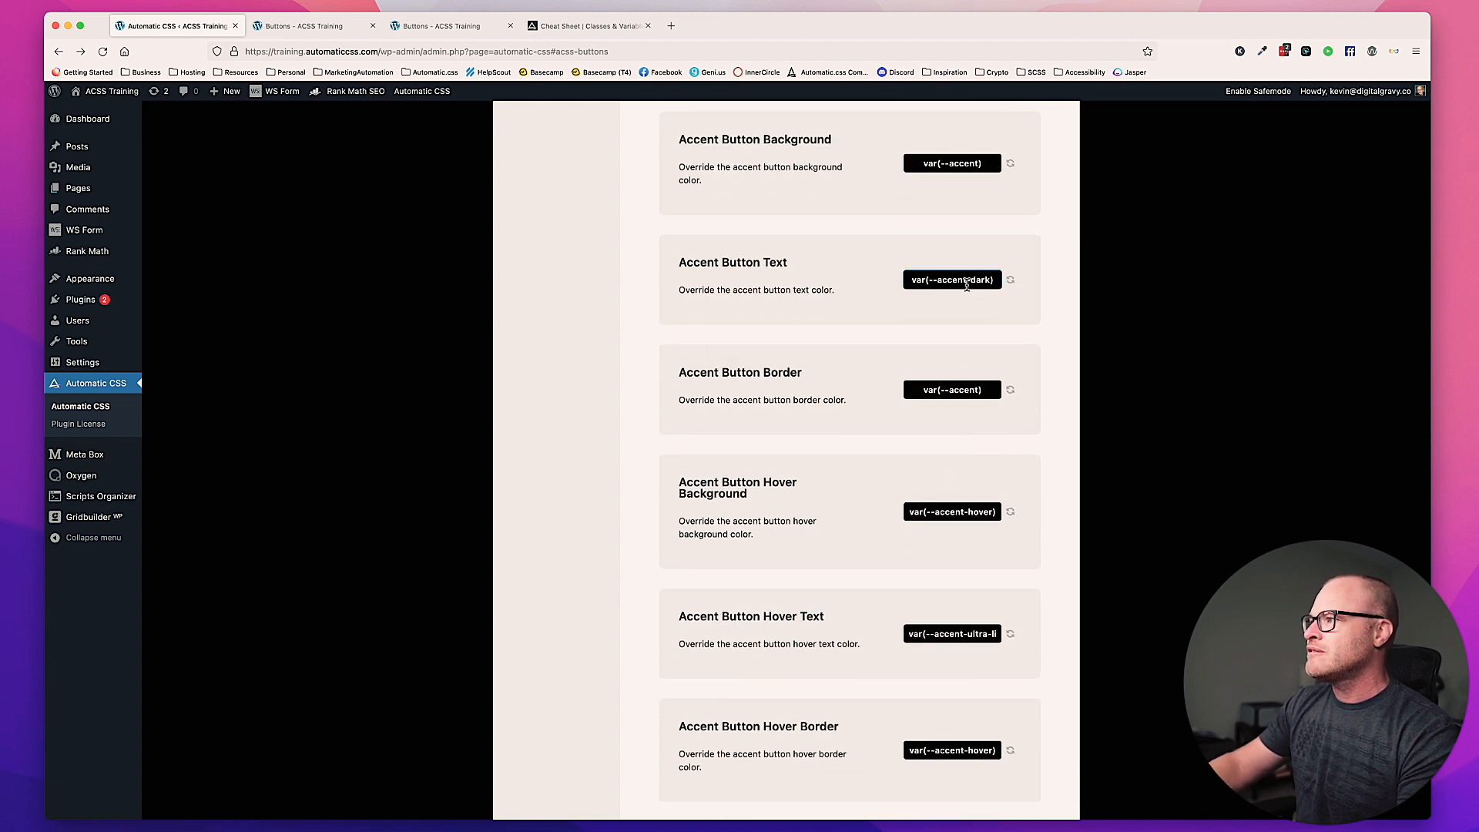
Step: Save the changed accent text override and view the accent button on the frontend page
scroll(934, 309, "up", 20)
left_click(563, 644)
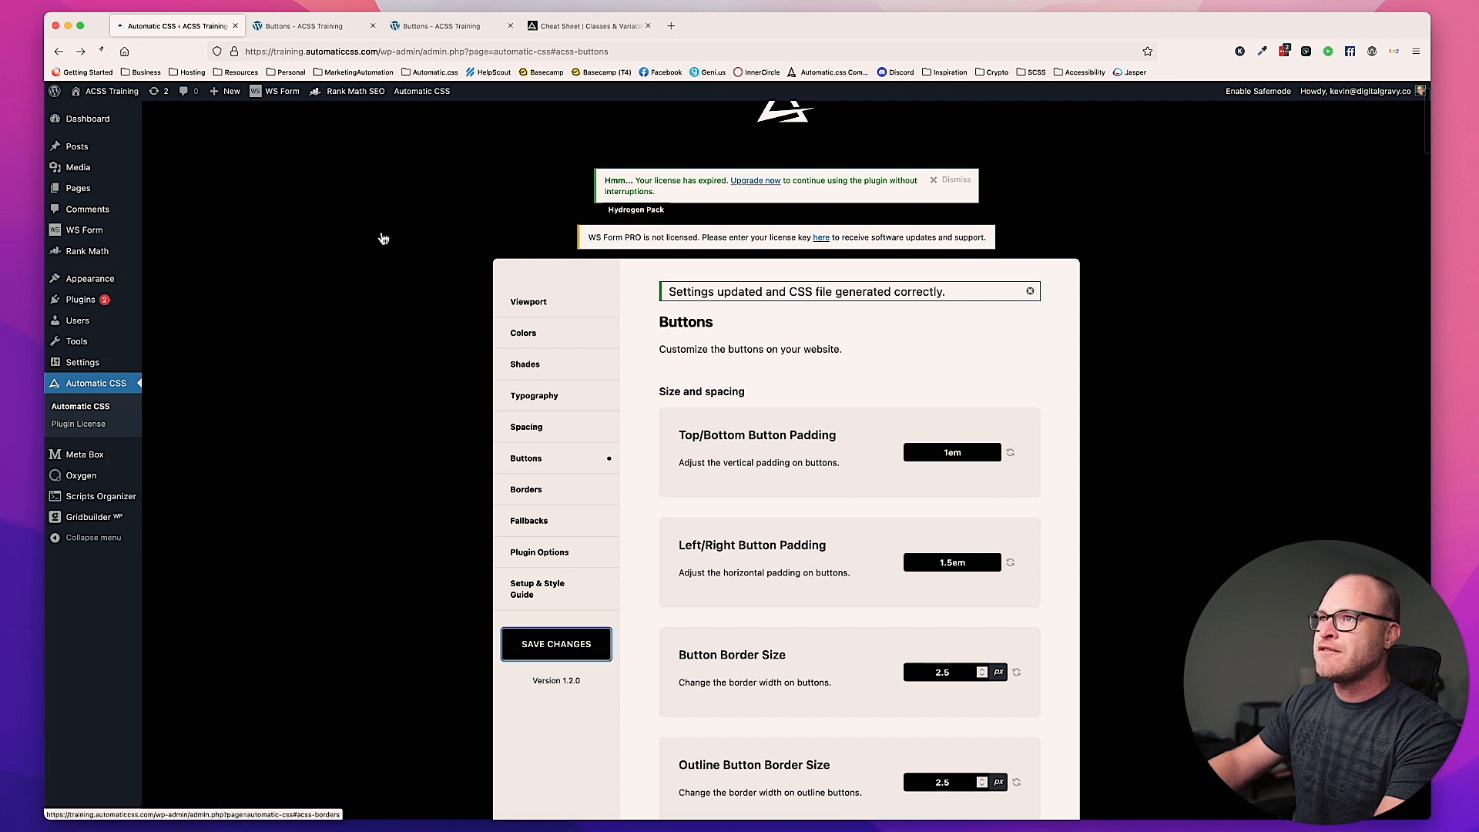
left_click(465, 32)
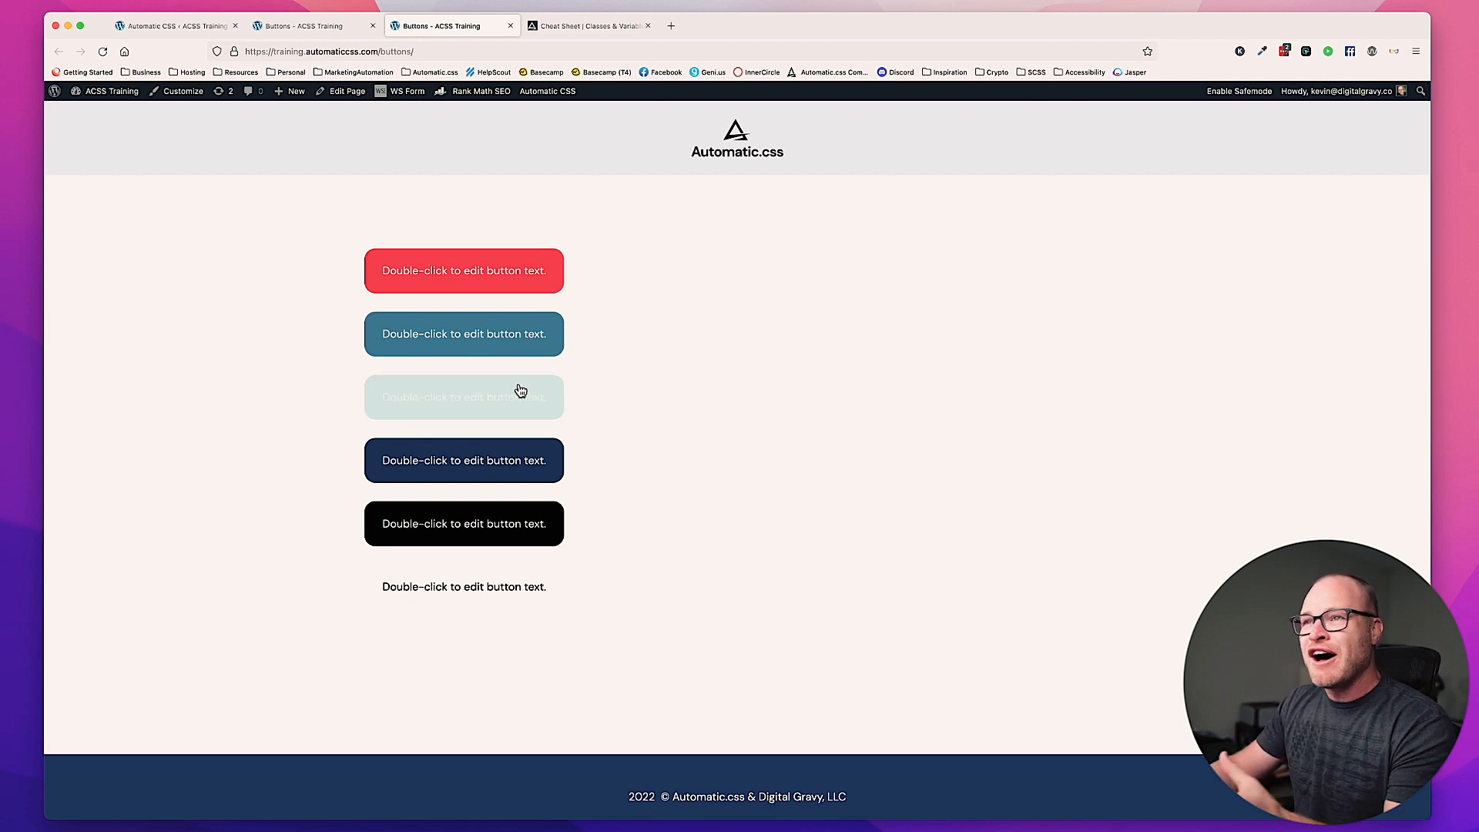
Step: Set the Accent Button Hover Text override to var(--accent-dark) in the Automatic CSS button settings
left_click(188, 24)
scroll(798, 497, "down", 20)
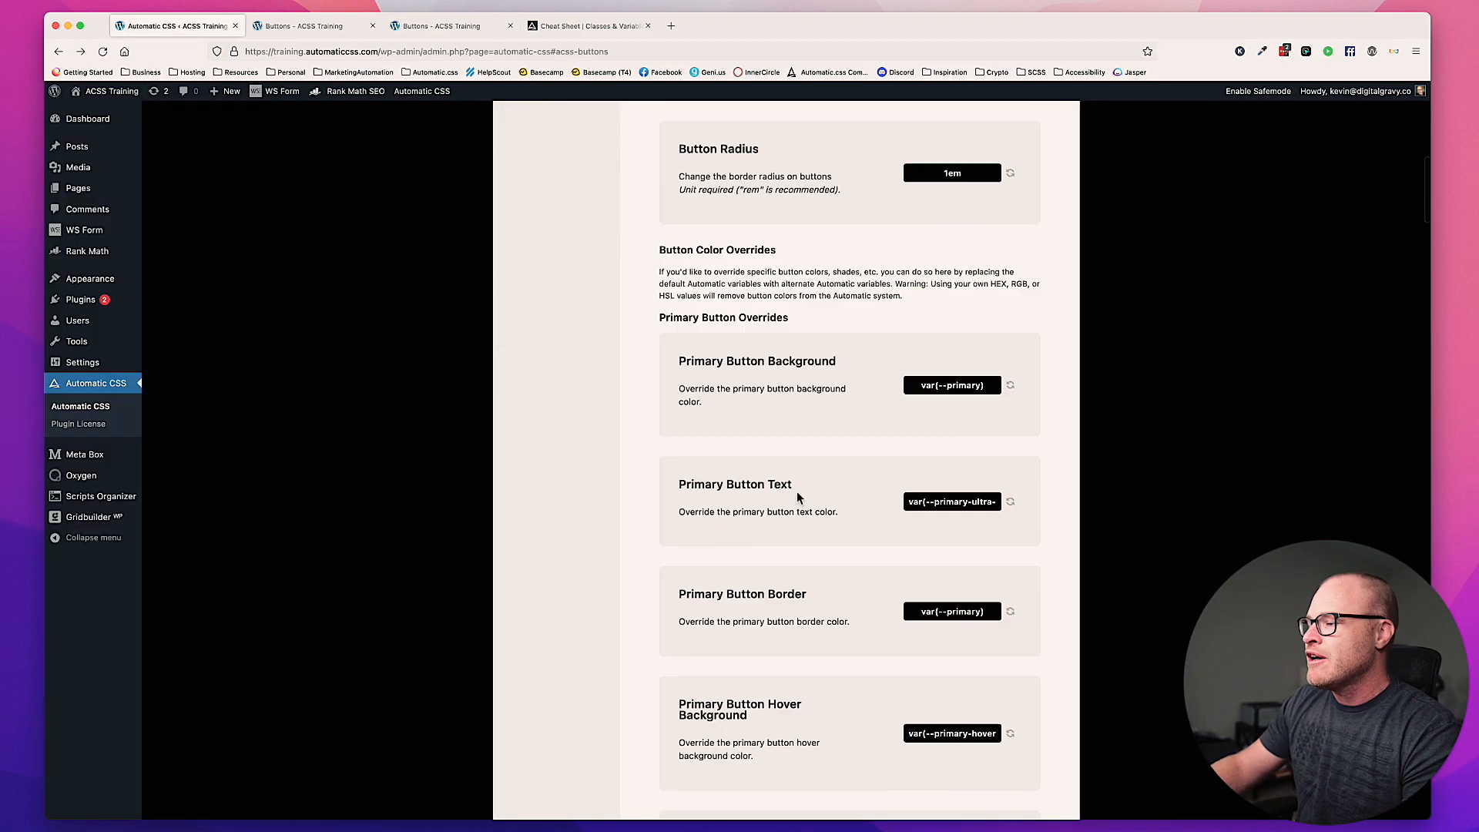
scroll(796, 491, "down", 6)
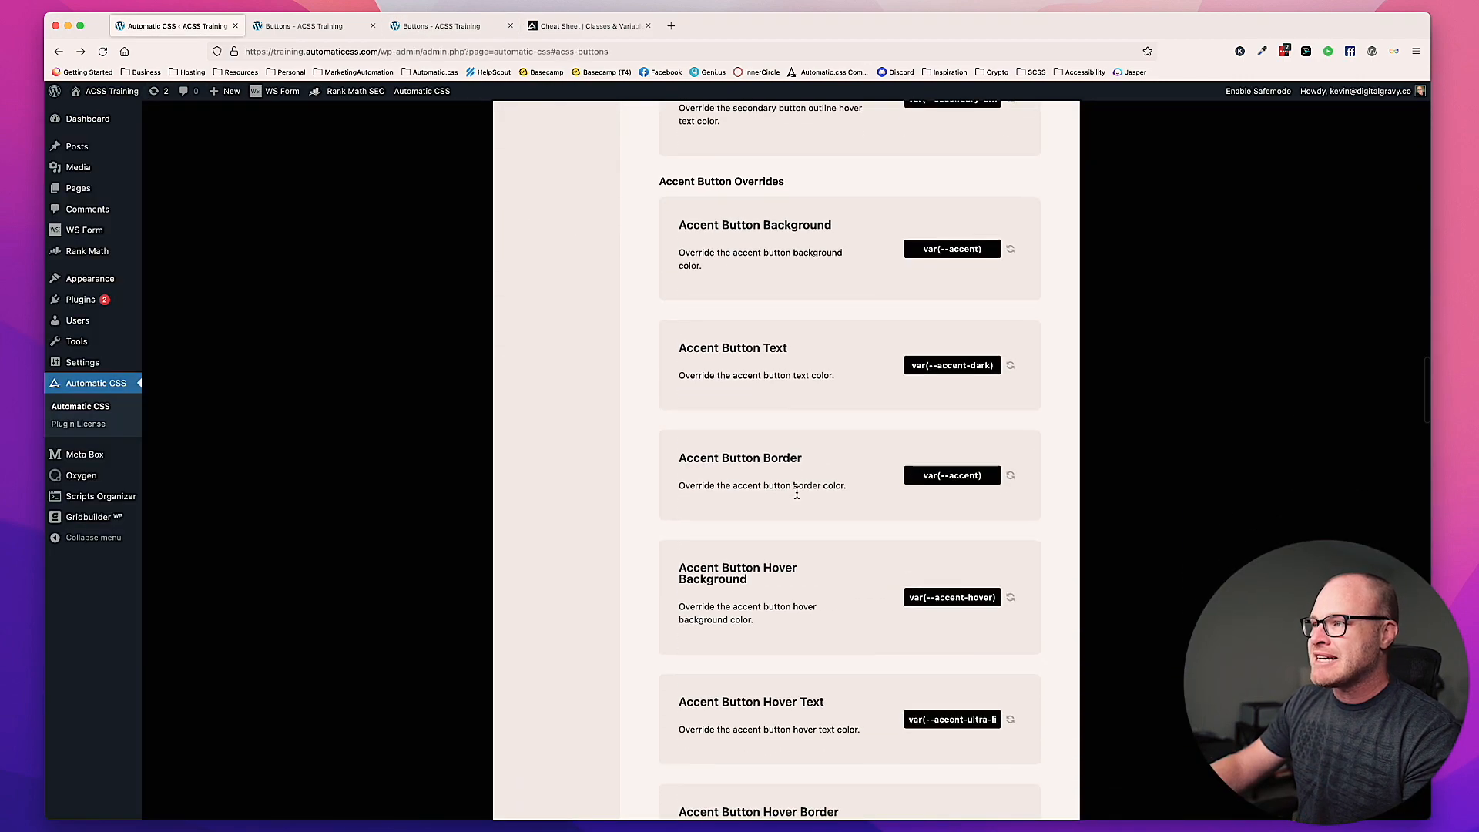
scroll(805, 373, "down", 1)
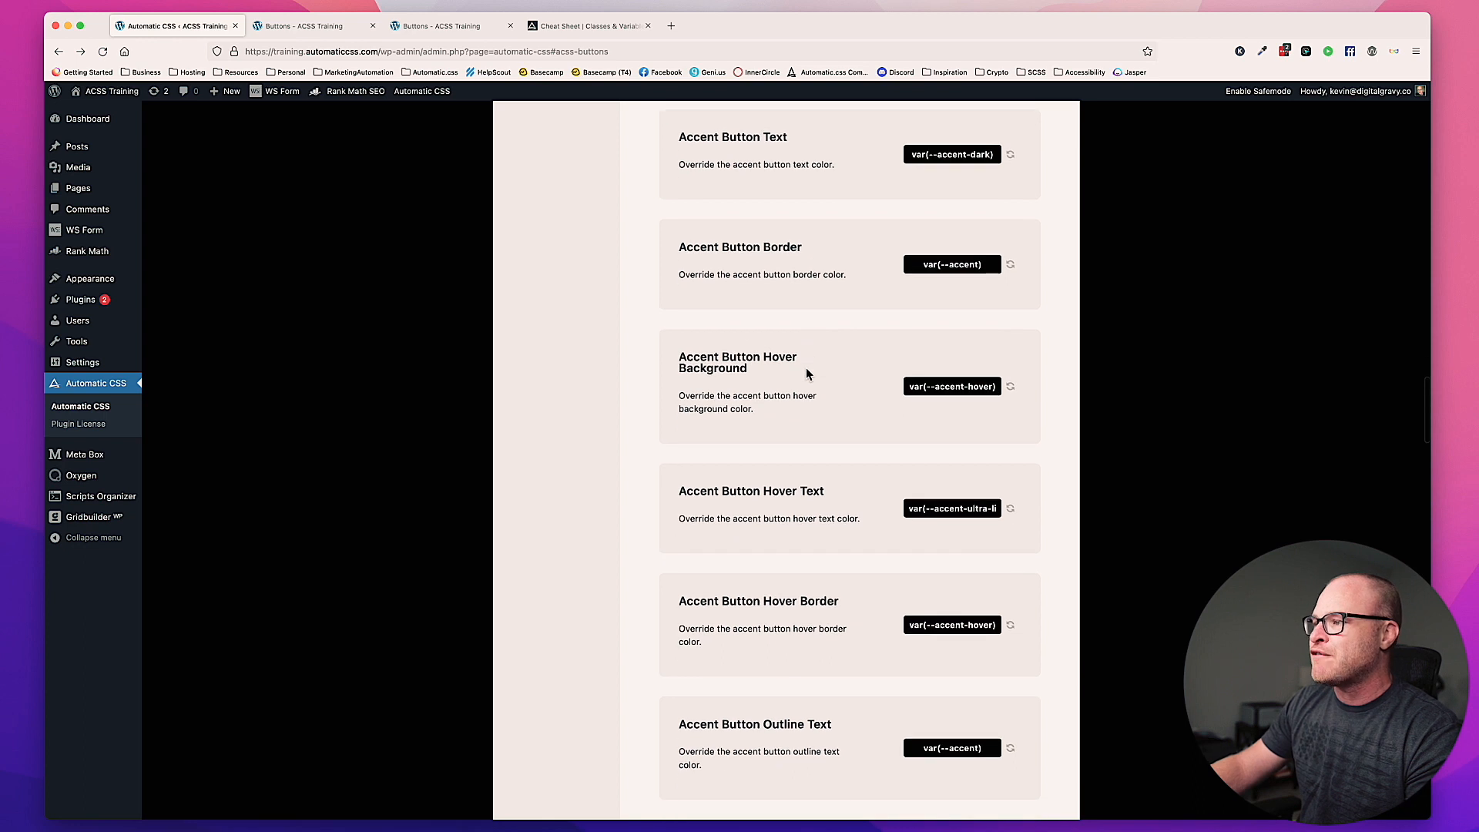
left_click_drag(678, 491, 830, 495)
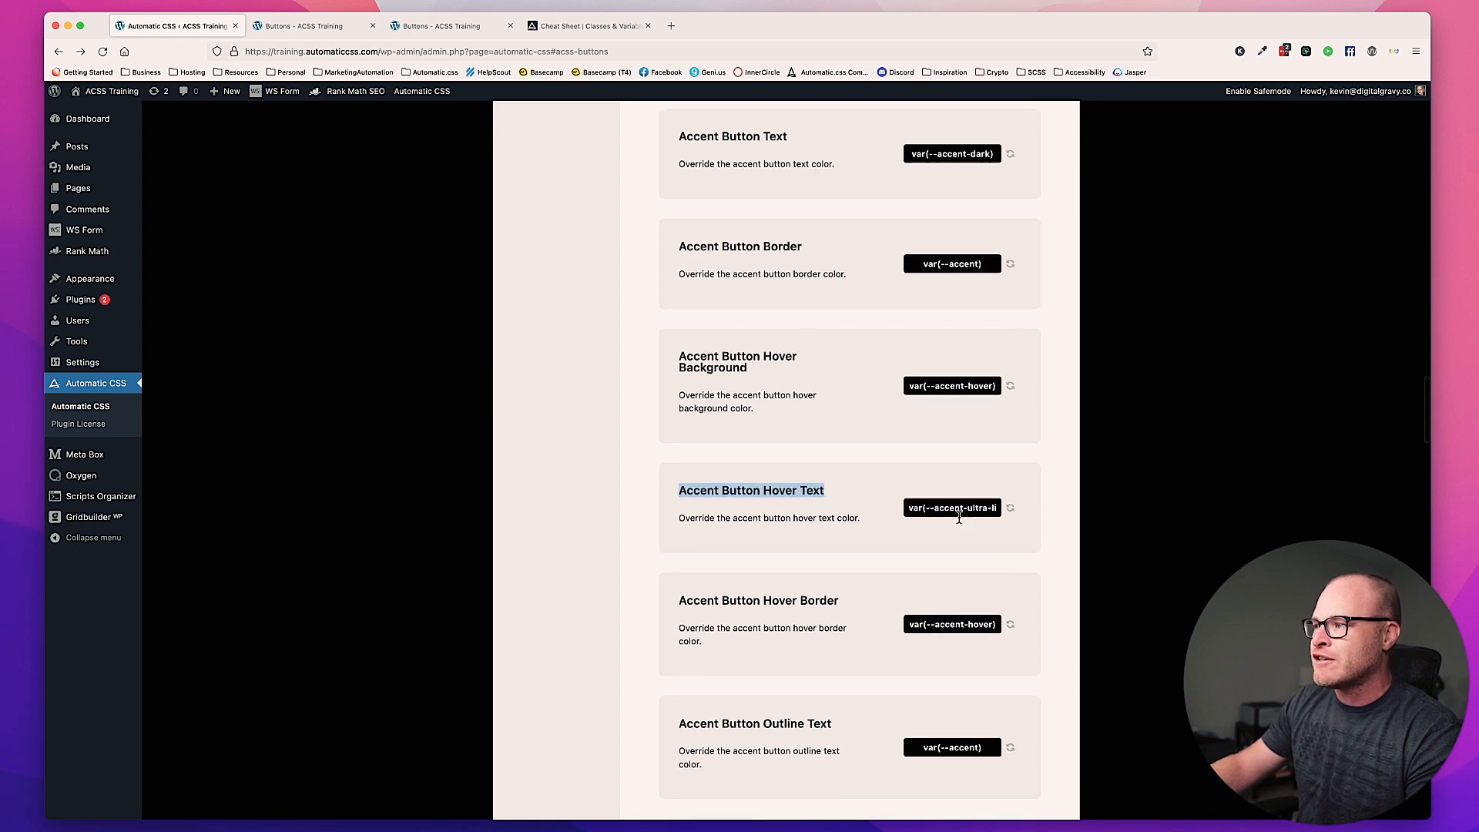
scroll(976, 510, "right", 1)
double_click(955, 508)
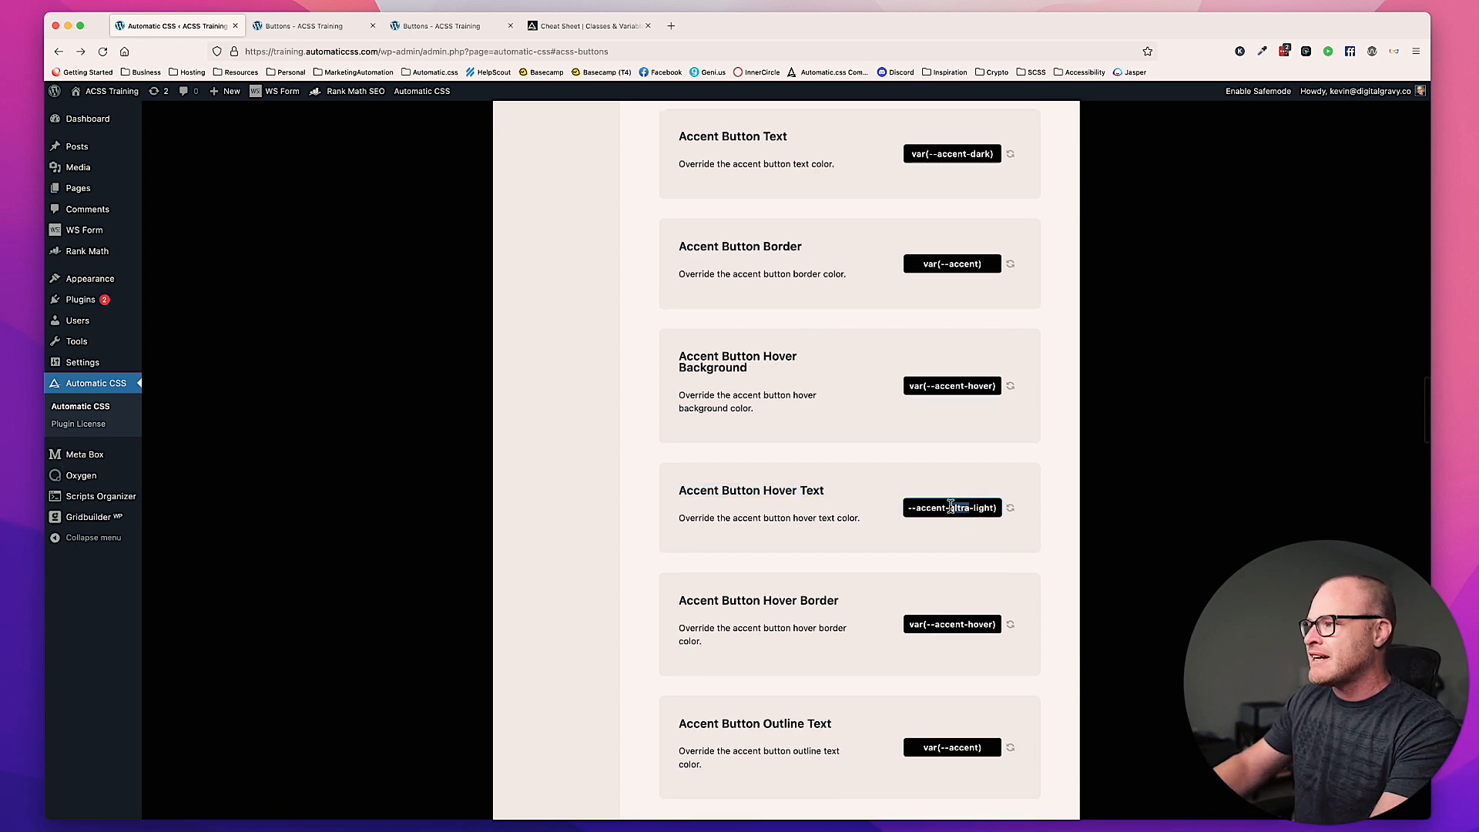
type("dark")
key("Delete")
key("Delete")
key("Delete")
key("Delete")
key("Delete")
key("Delete")
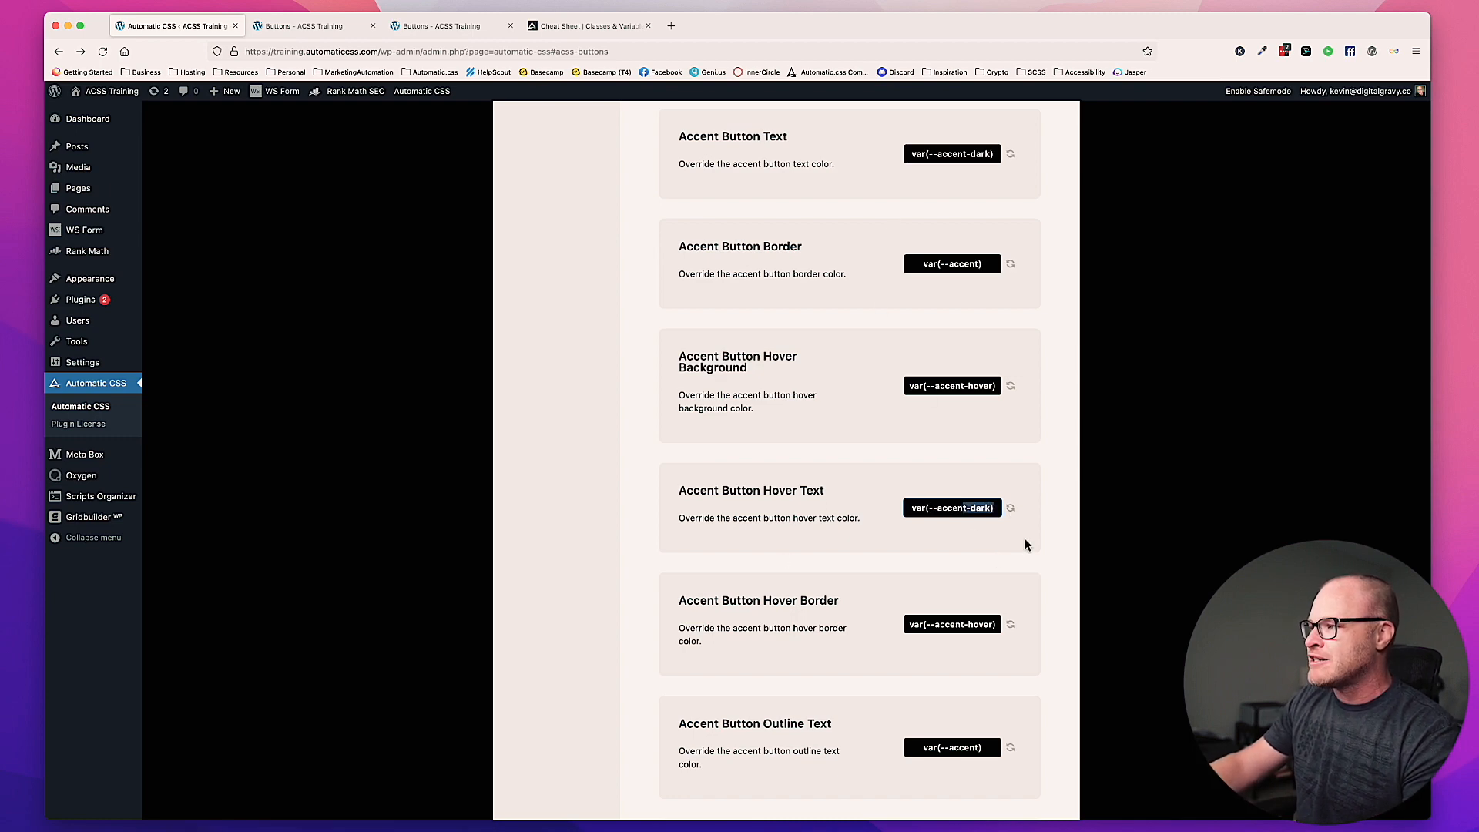
Step: Save the button settings and check the accent button's hover text color on the frontend Buttons page
scroll(866, 532, "down", 10)
scroll(865, 533, "up", 20)
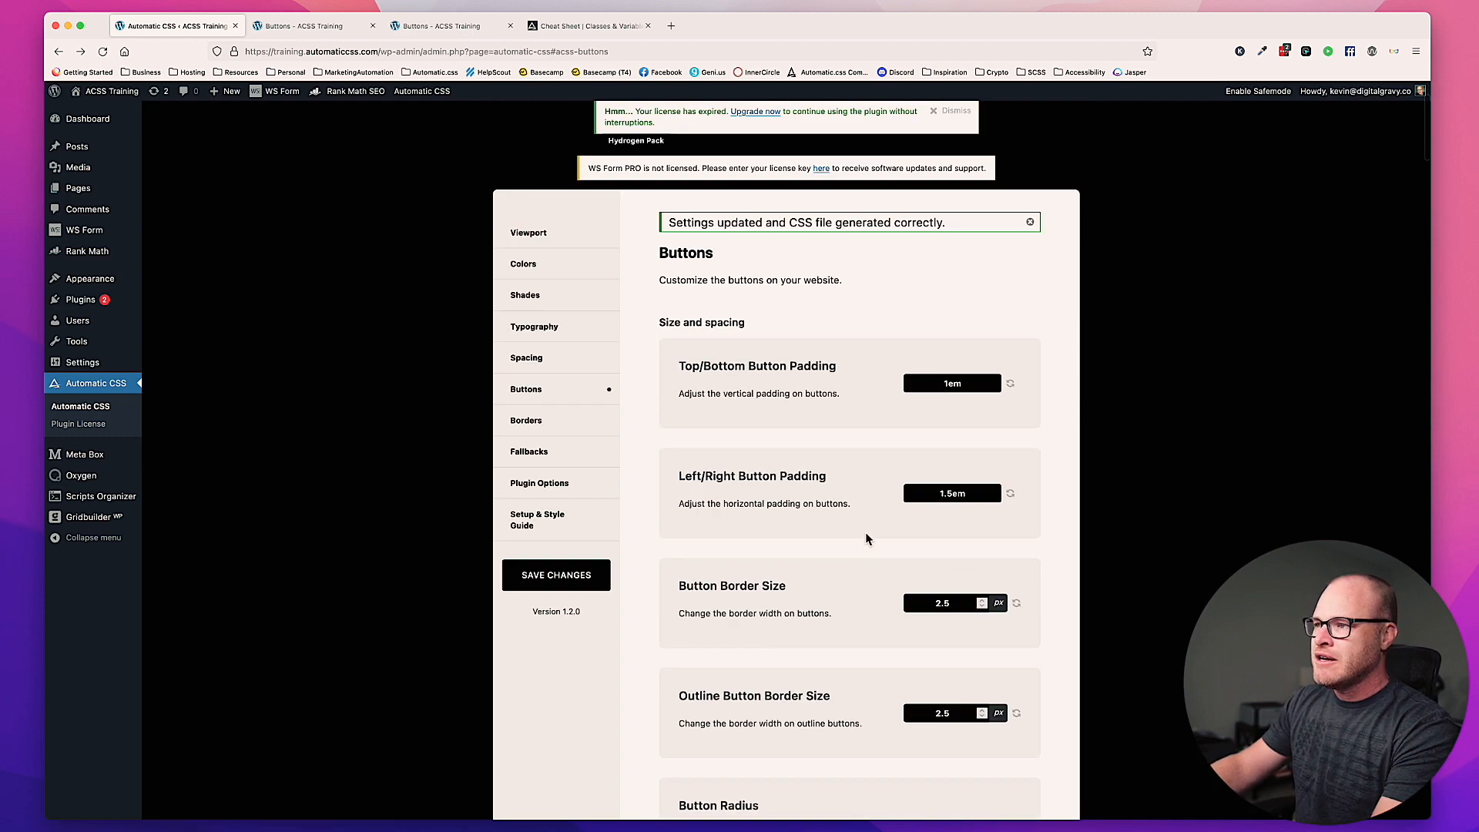
left_click(551, 590)
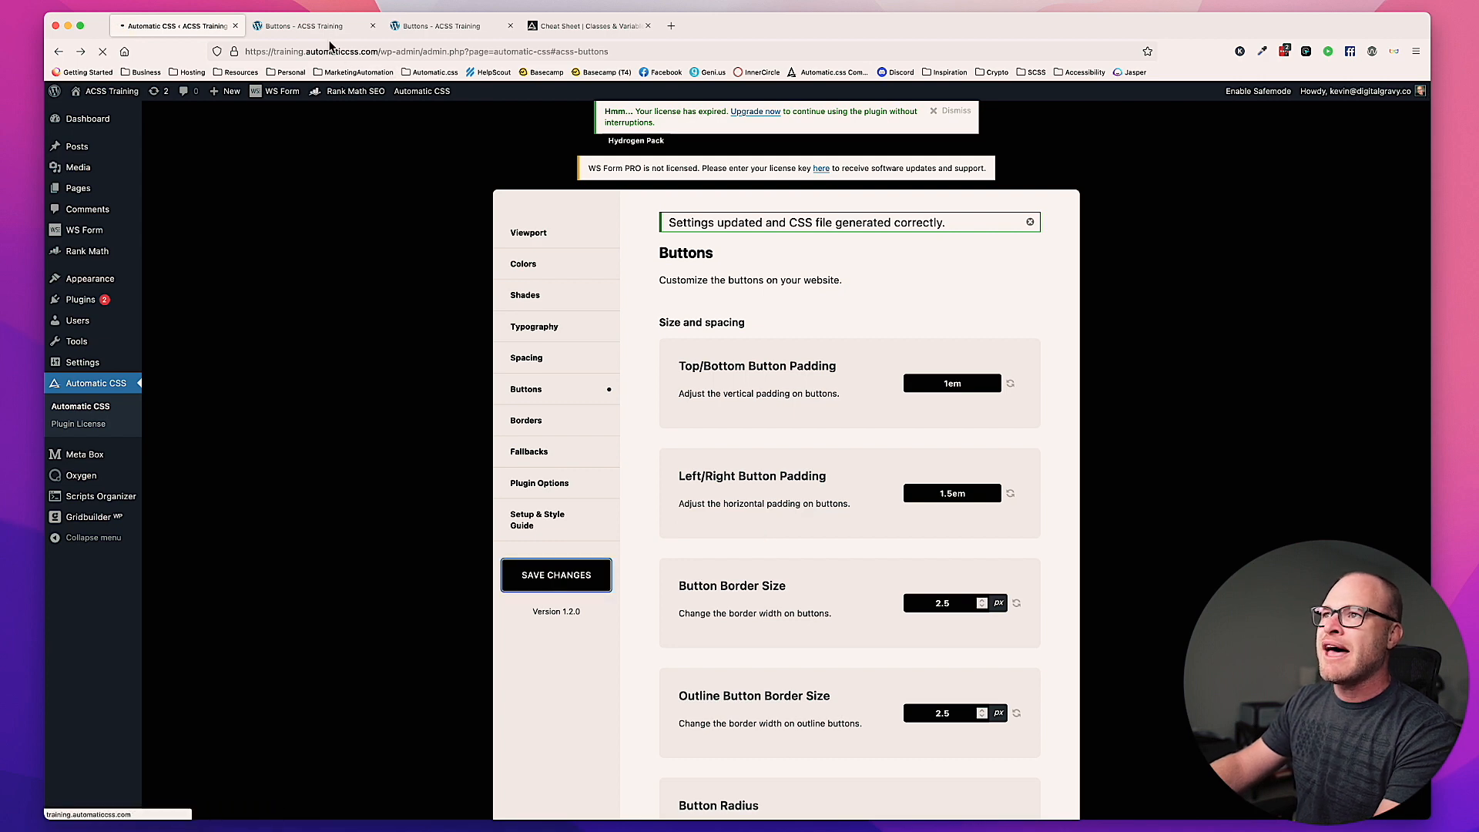
left_click(421, 35)
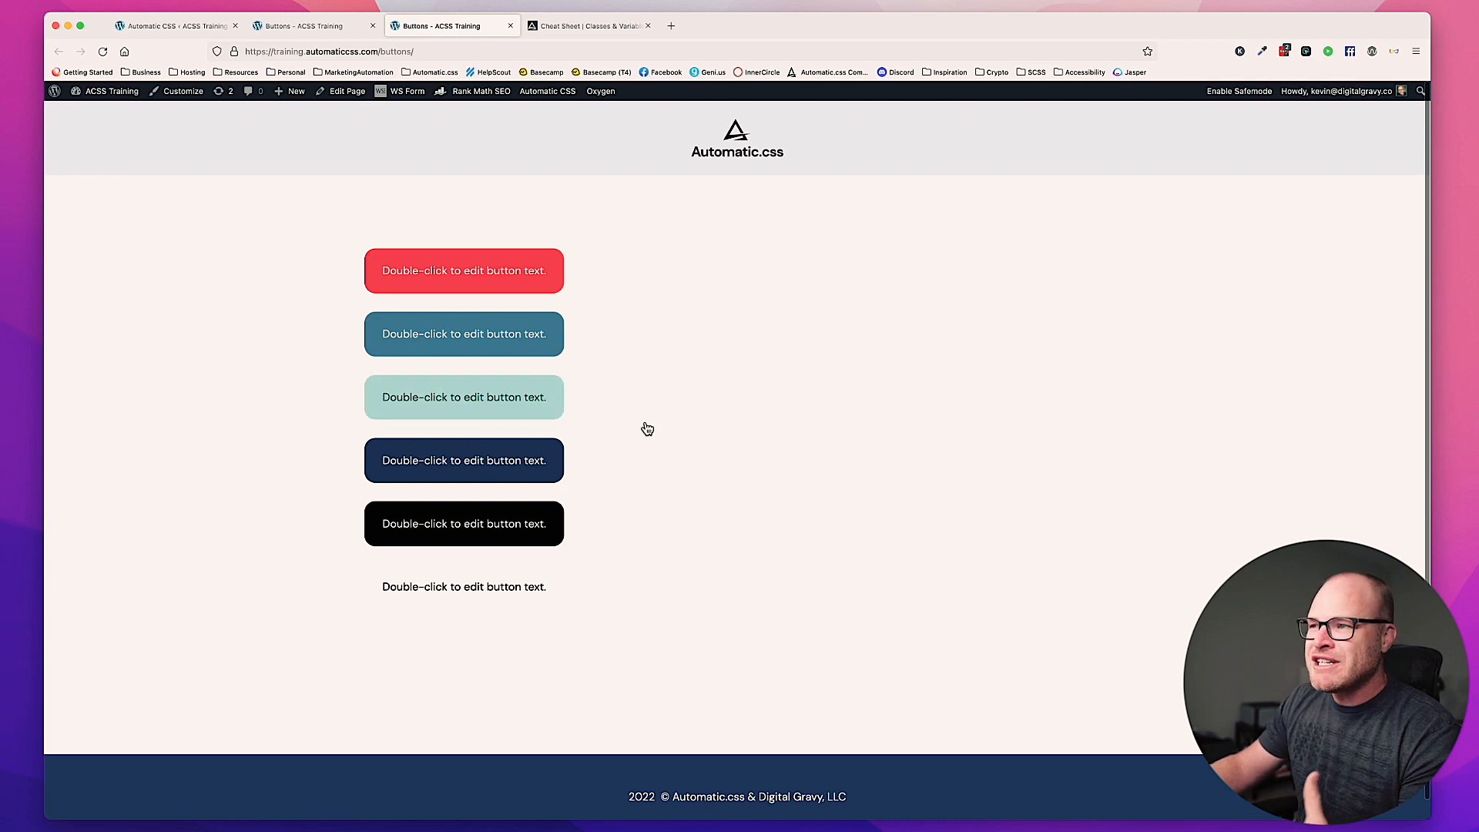
Step: Review the Accent Button Hover Background override in the Automatic CSS button settings
left_click(174, 25)
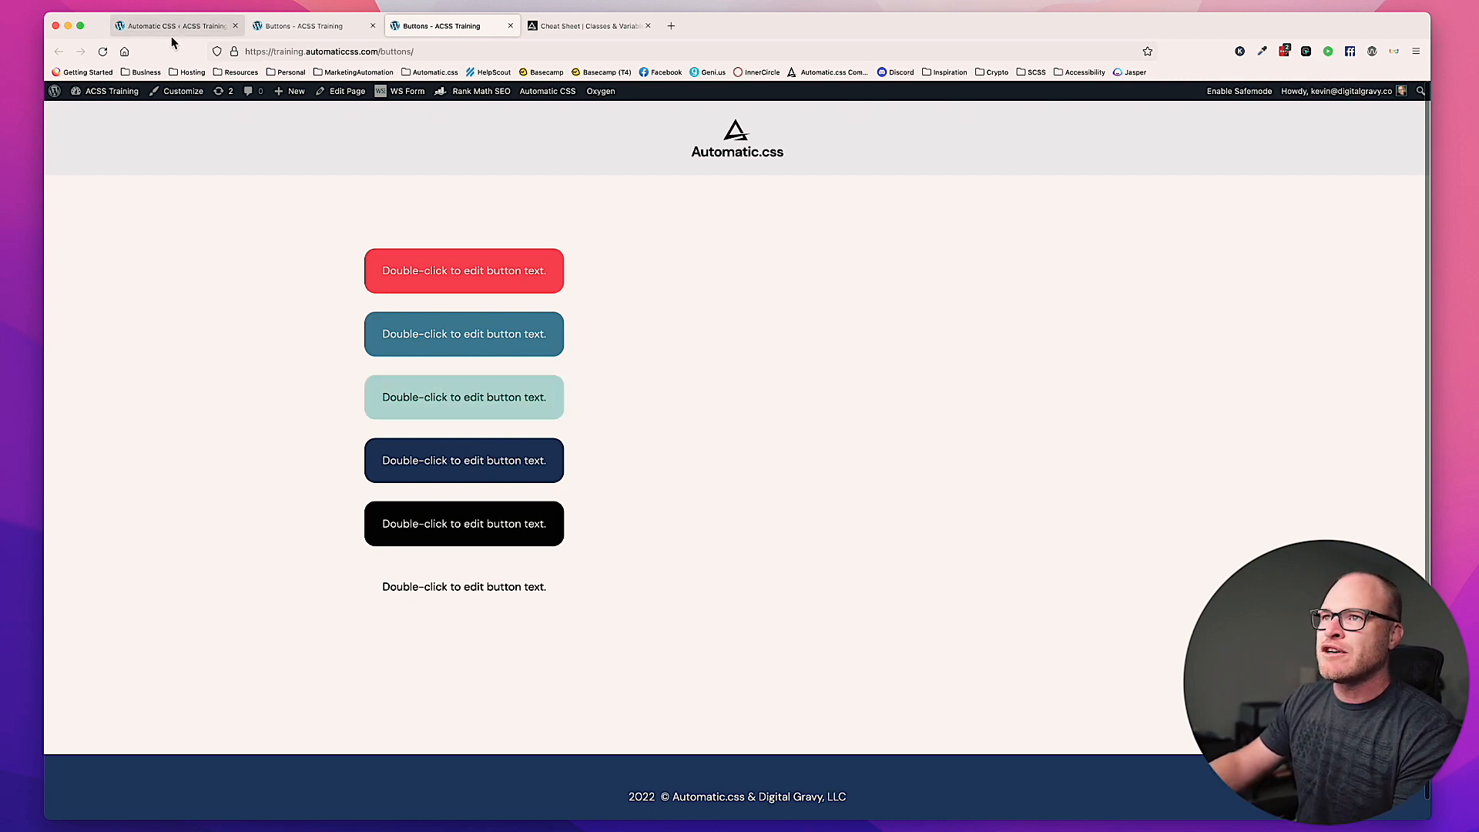
scroll(873, 418, "down", 20)
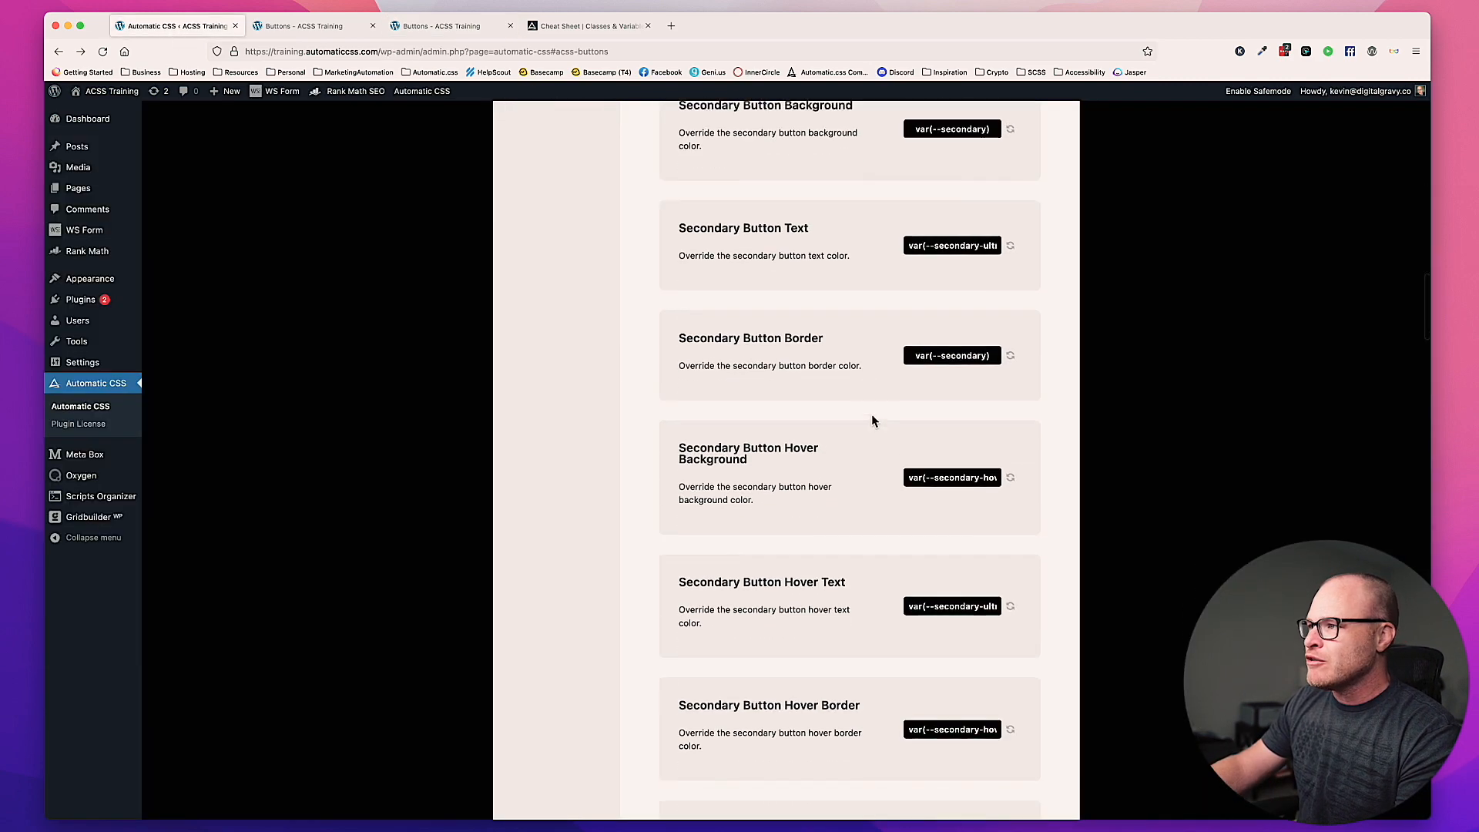
scroll(872, 422, "up", 10)
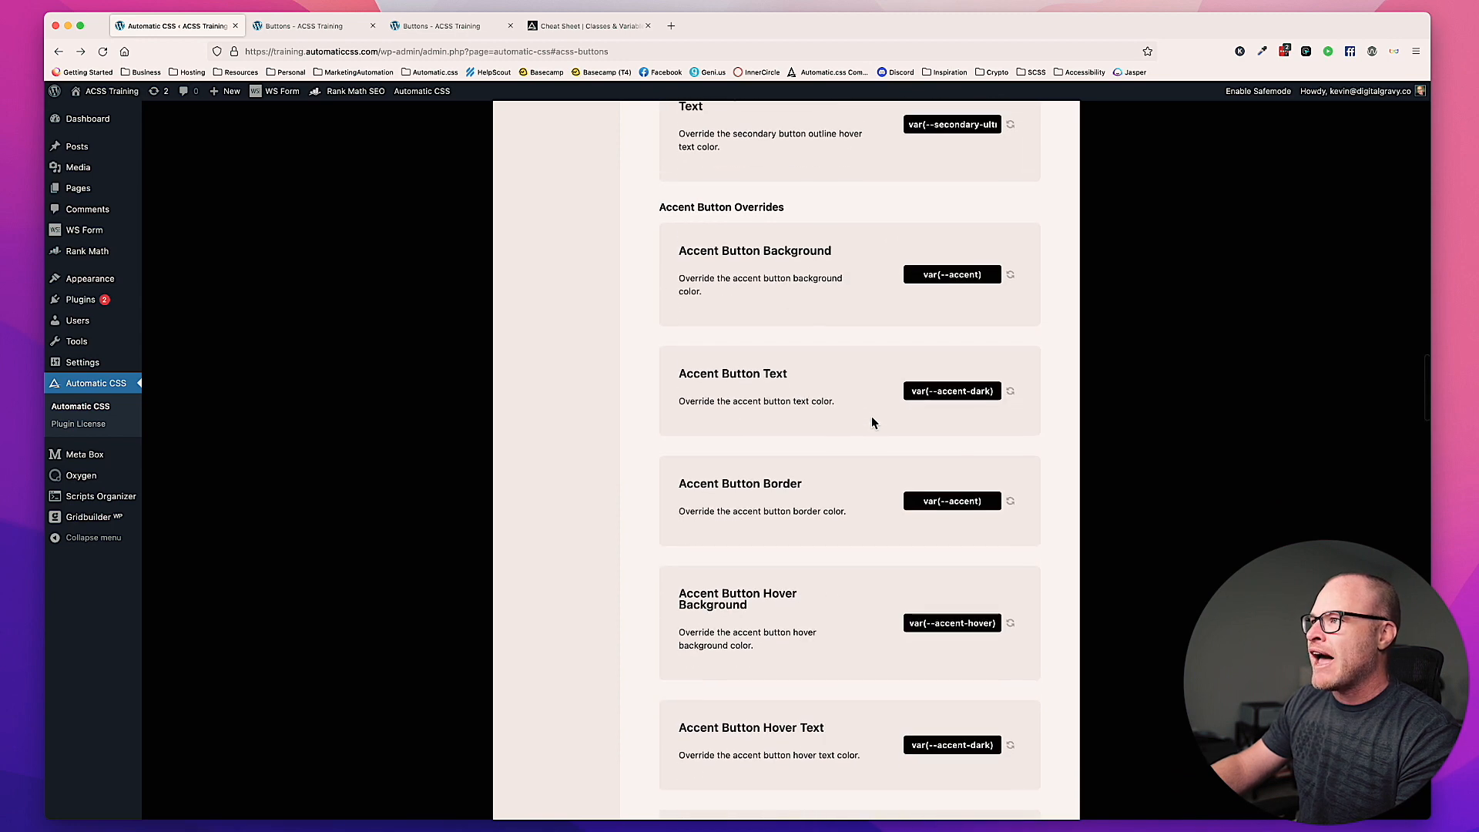
scroll(760, 322, "down", 6)
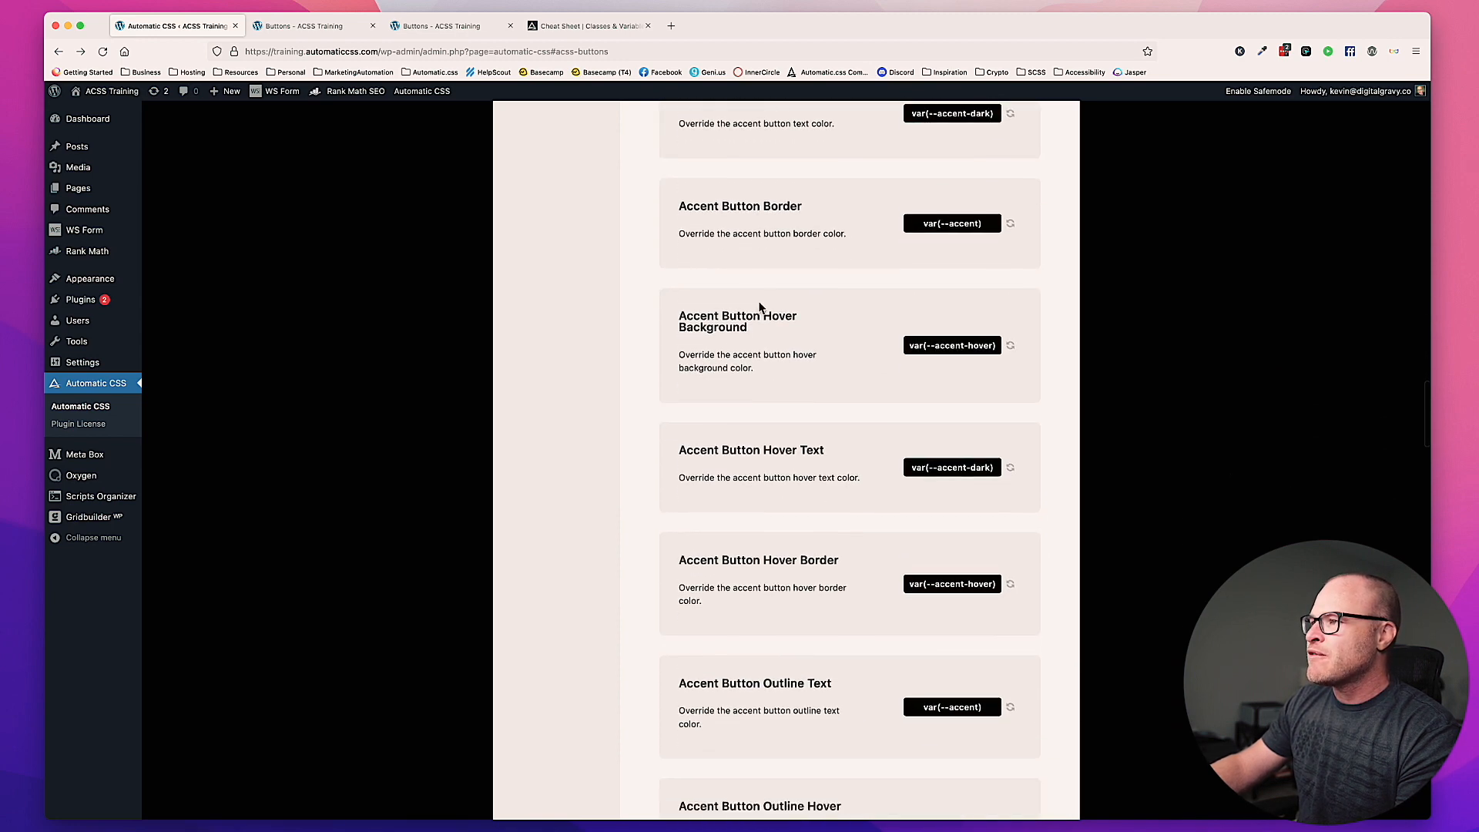
left_click_drag(765, 314, 677, 304)
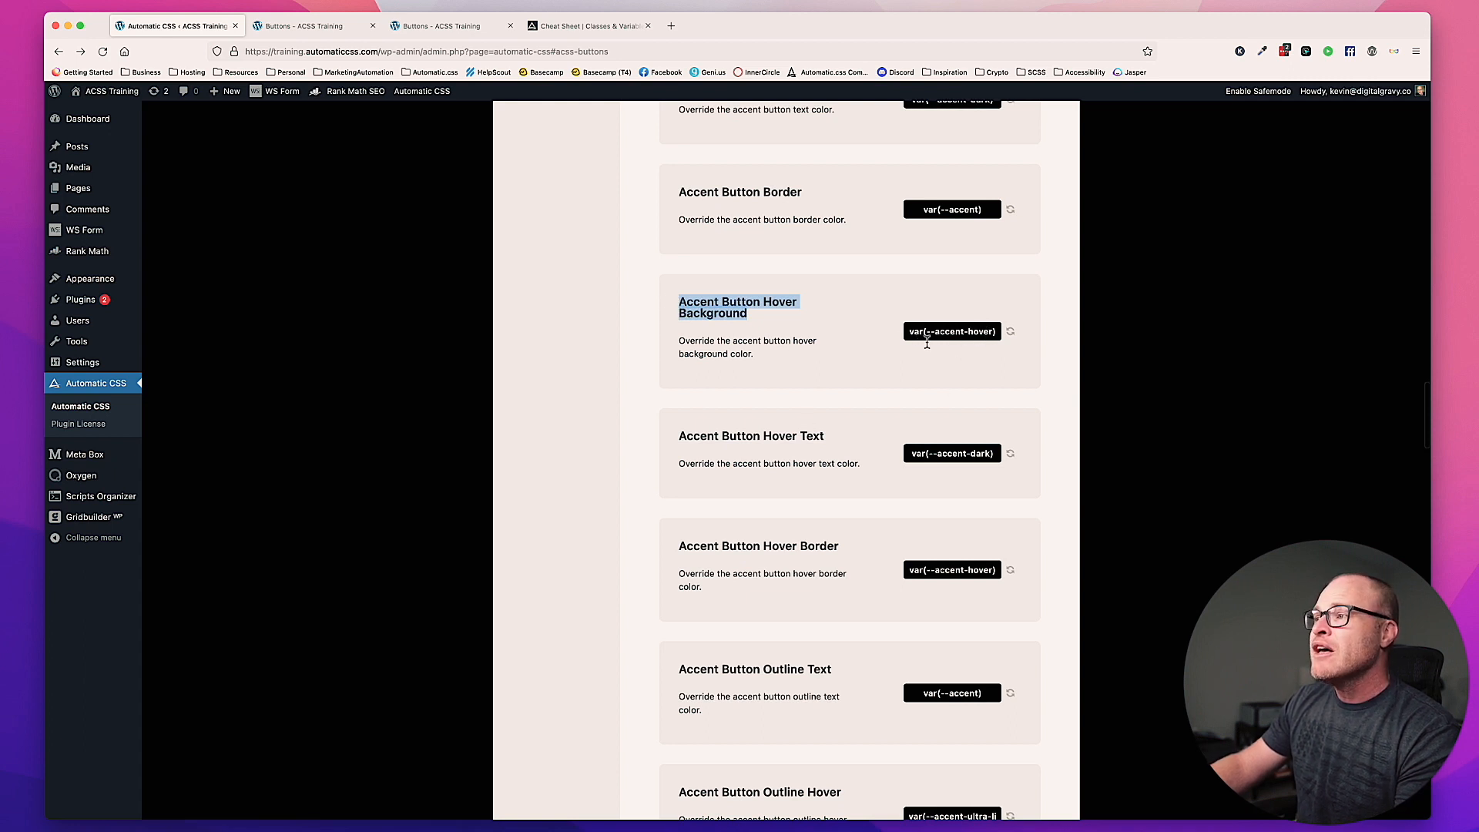
left_click(882, 342)
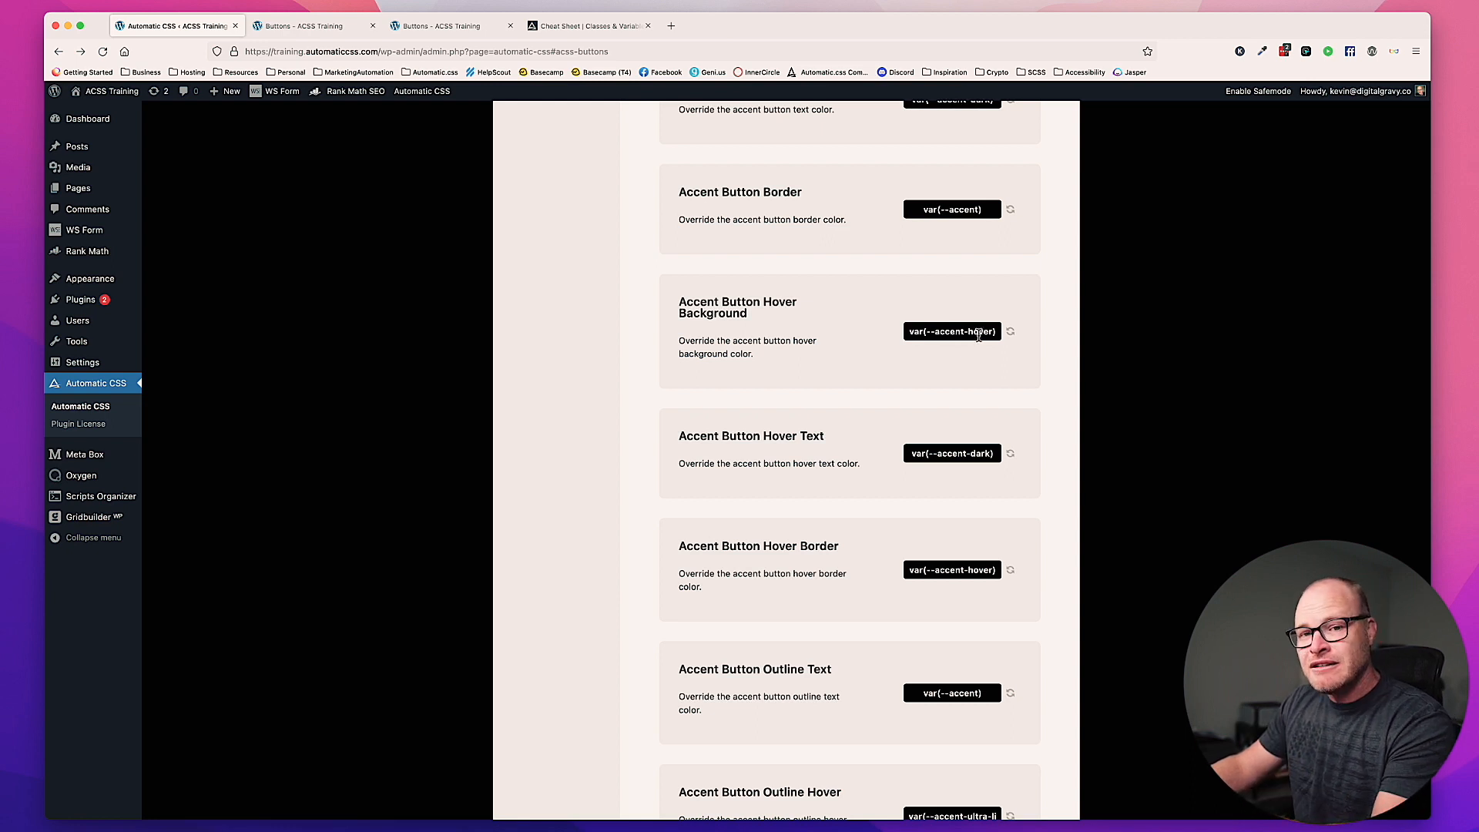
Step: Set the Accent Hover Lightness to 1.05 in the accent shade overrides of Automatic CSS
scroll(956, 356, "up", 15)
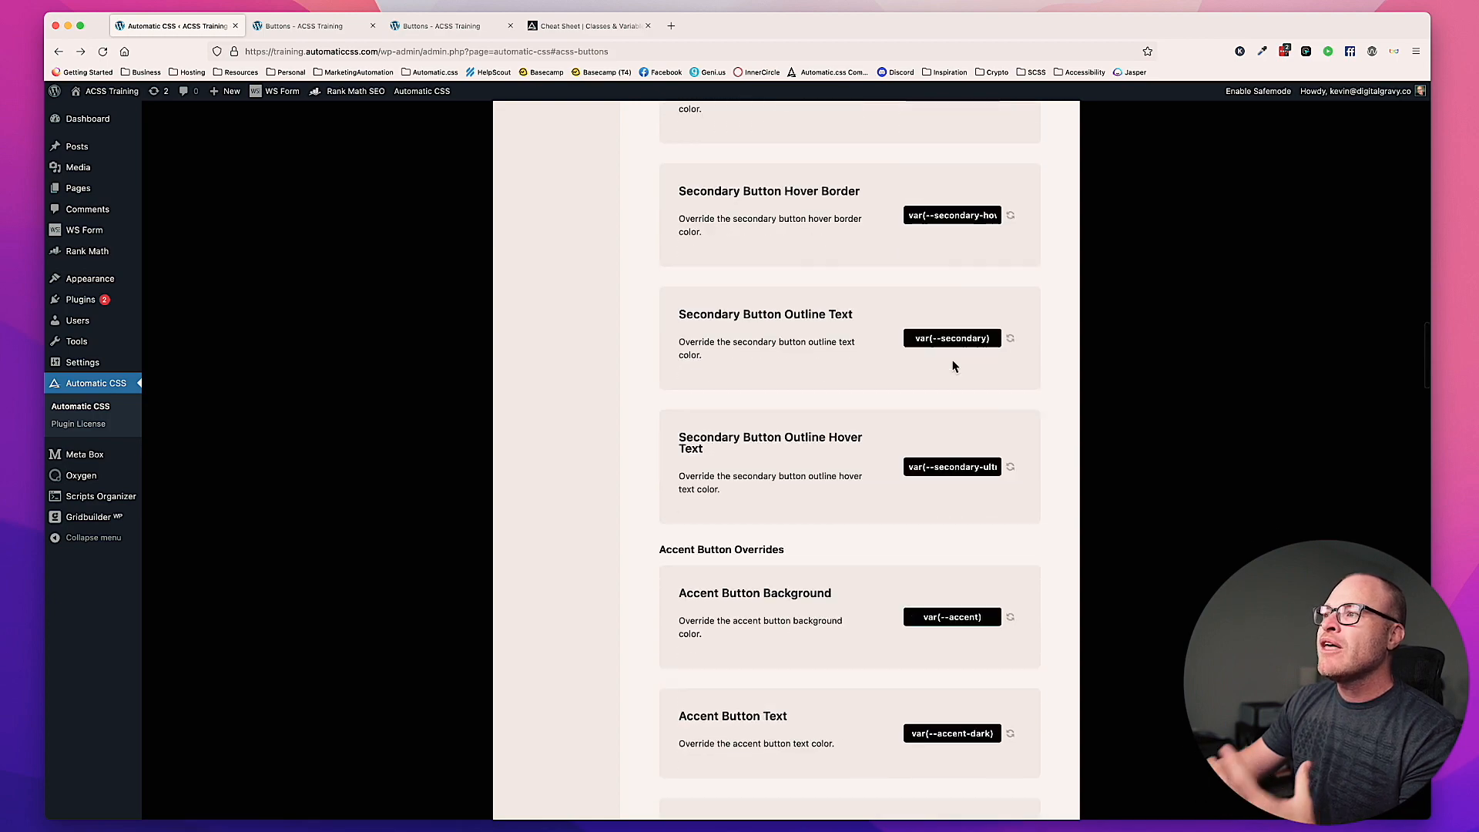
scroll(953, 364, "up", 10)
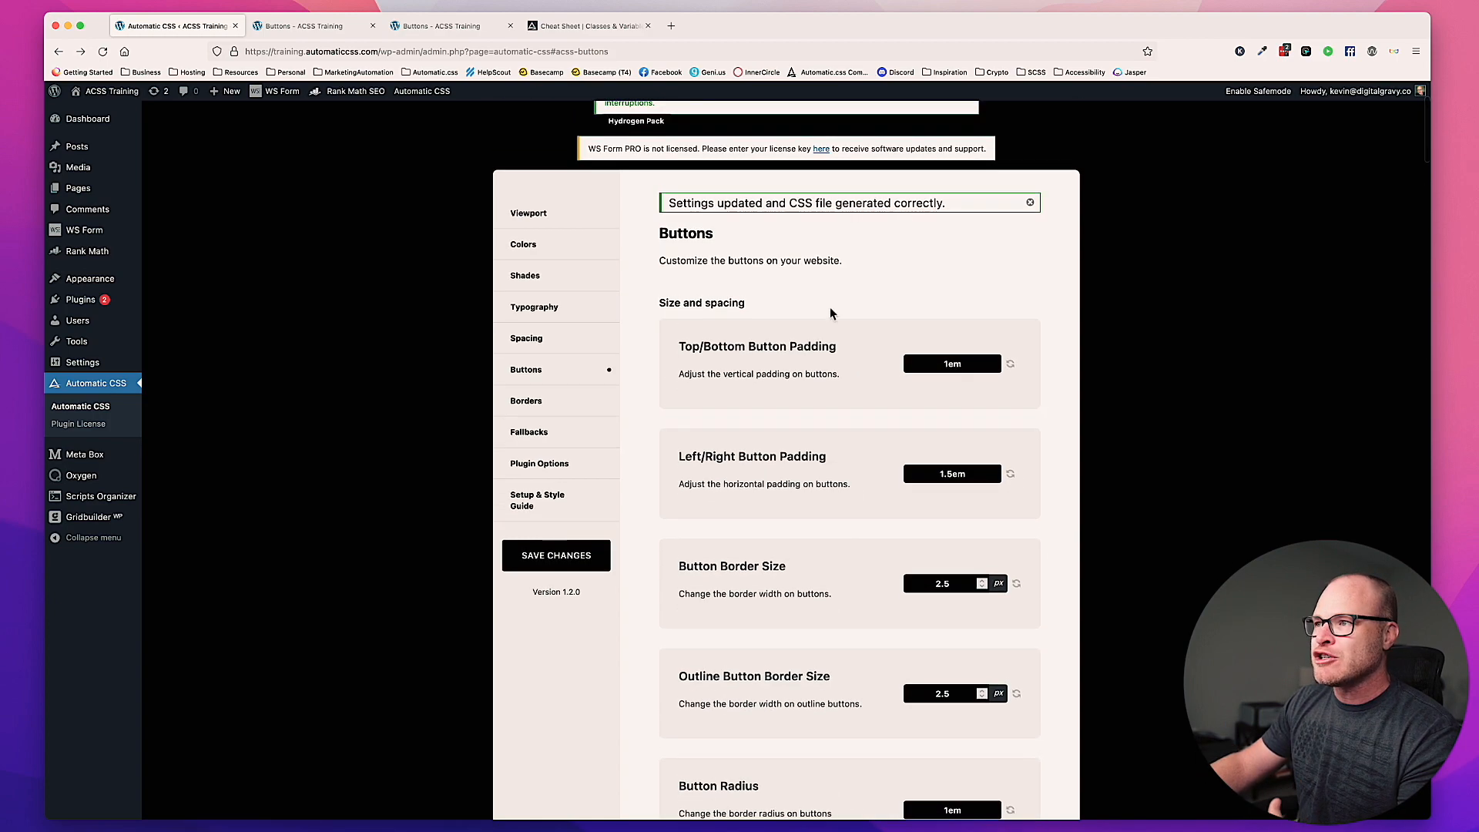
left_click(560, 288)
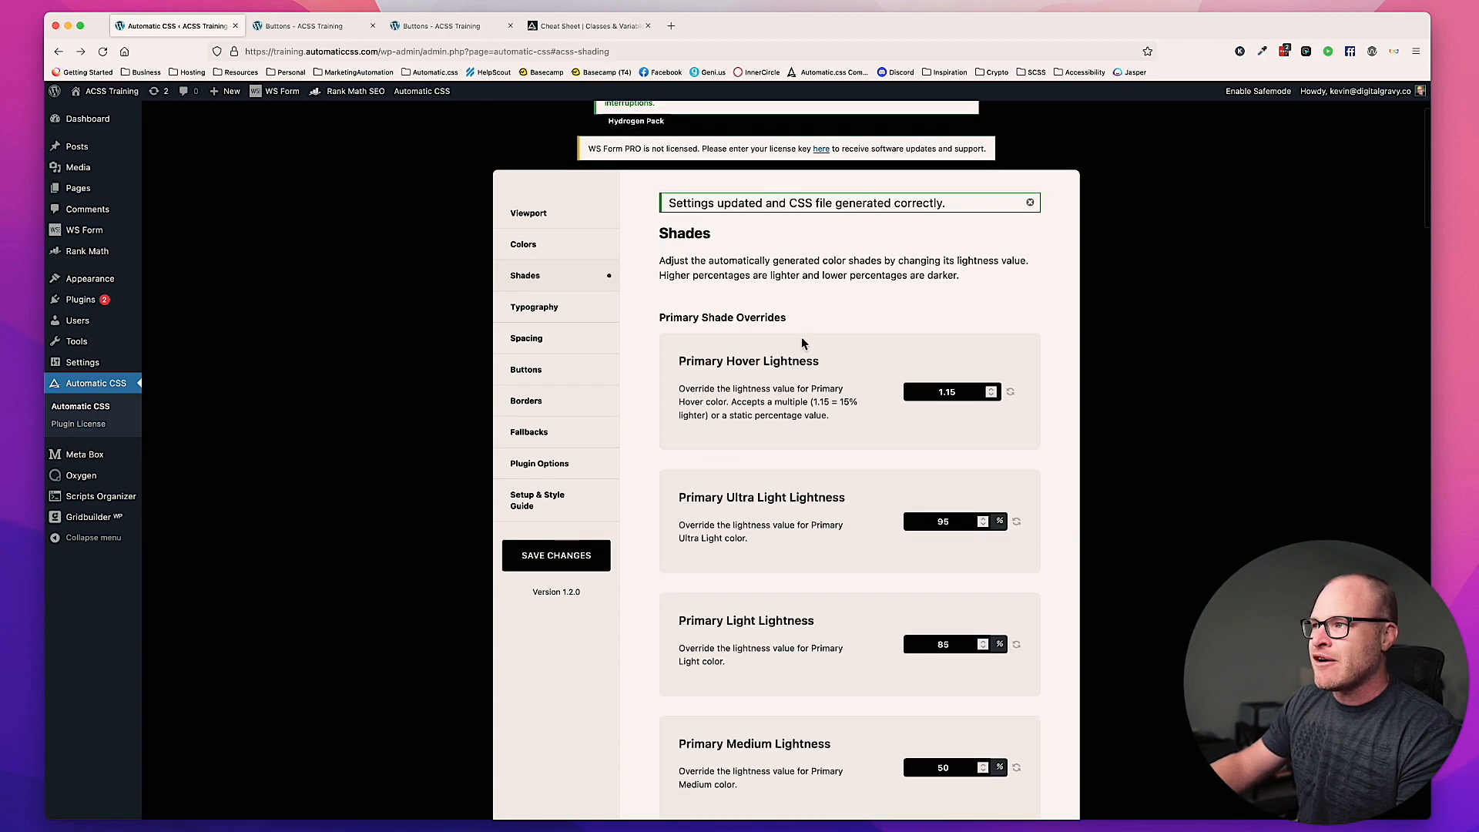
left_click_drag(659, 316, 799, 330)
scroll(799, 333, "down", 8)
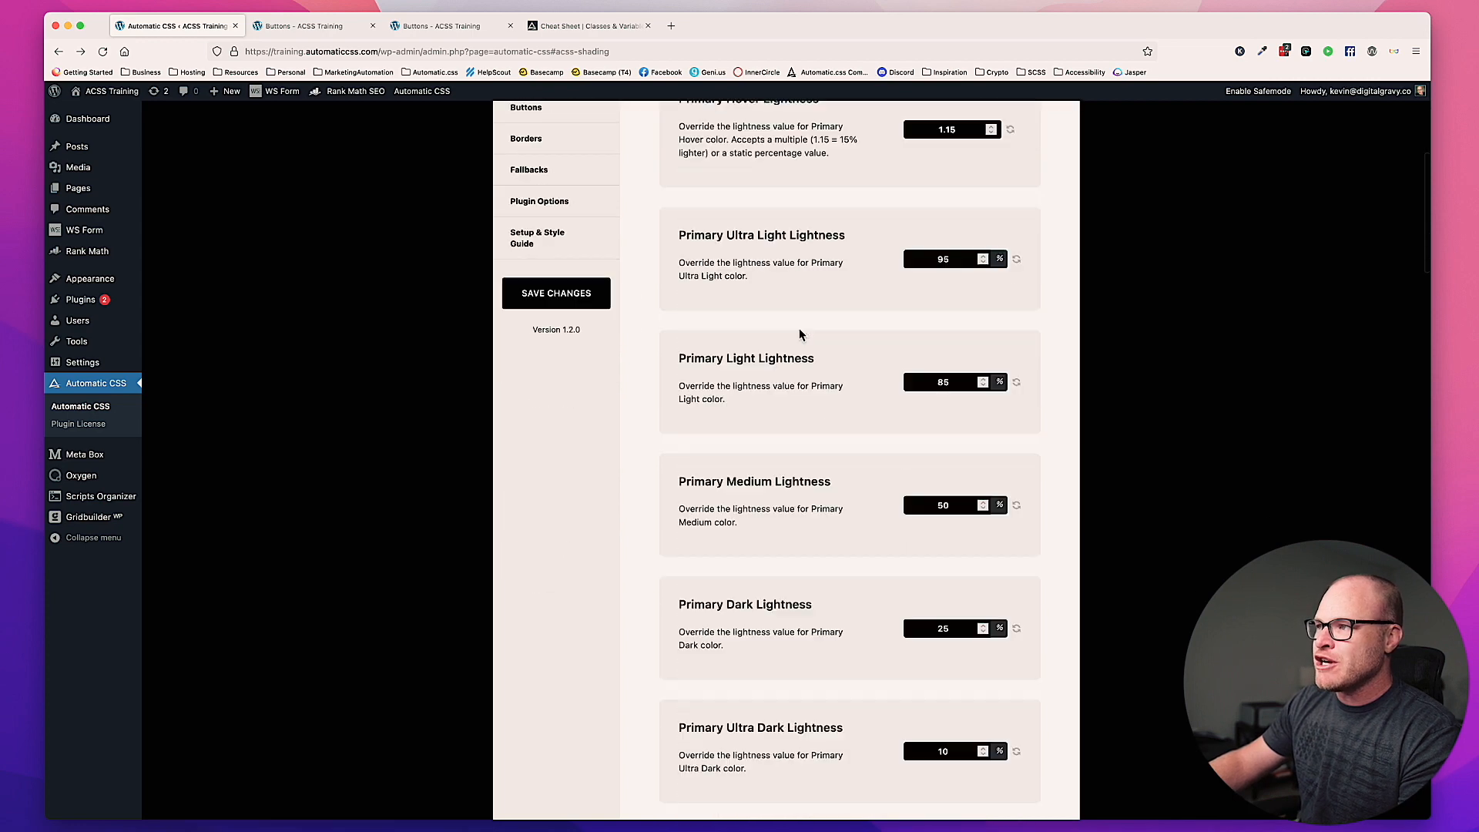
scroll(798, 334, "down", 12)
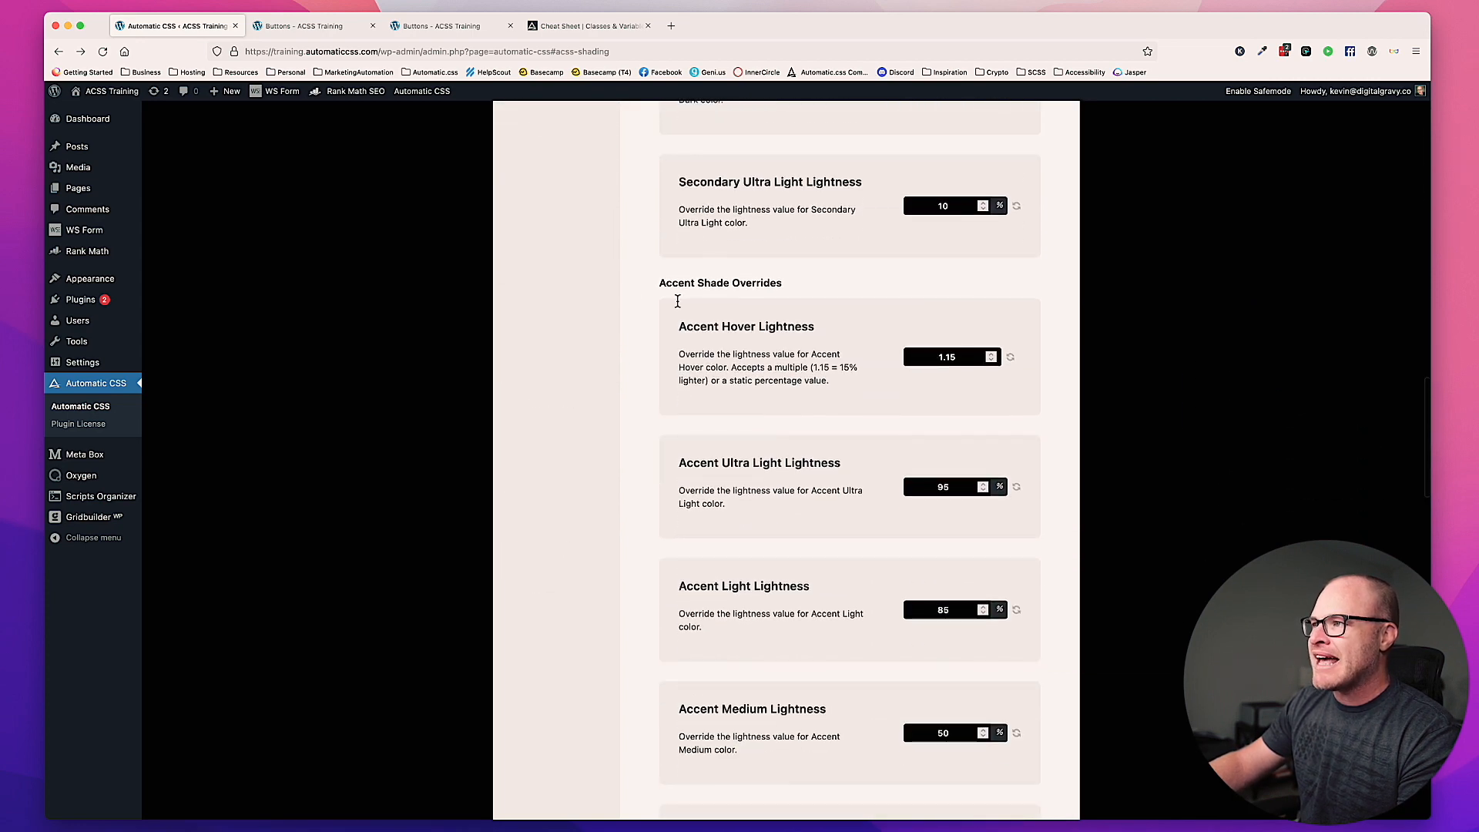
left_click_drag(675, 327, 825, 330)
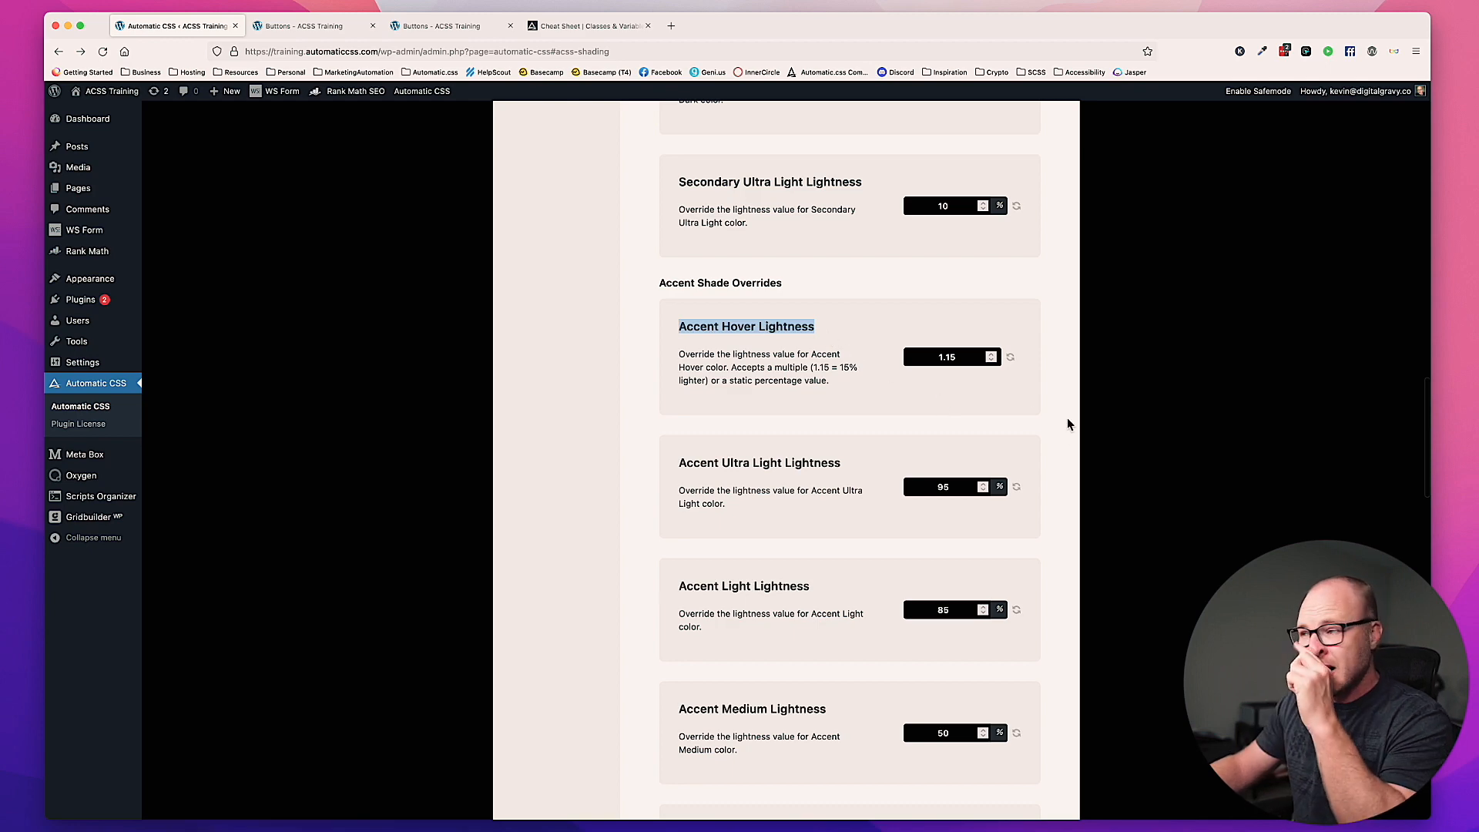
double_click(970, 357)
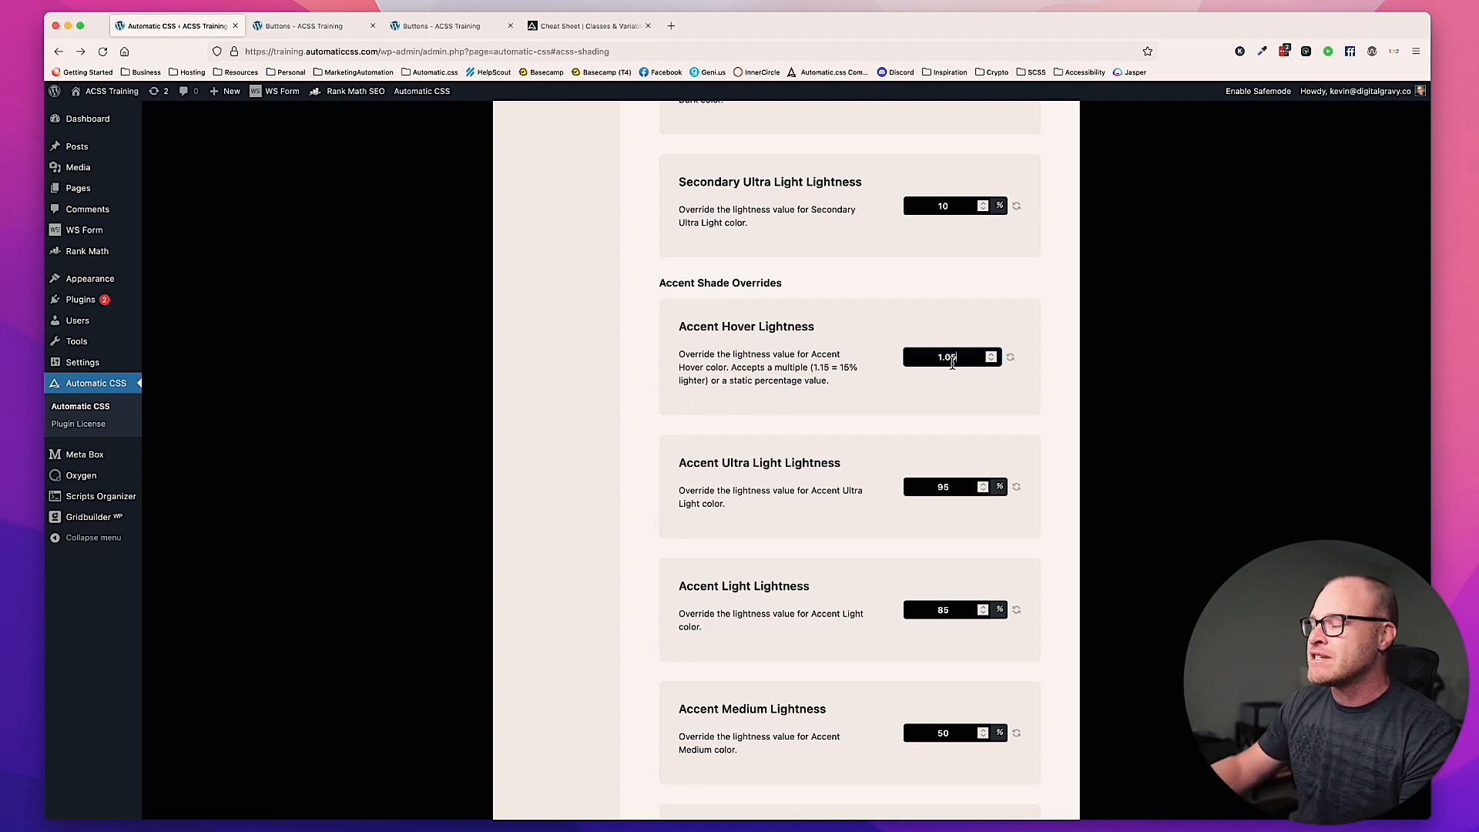
Step: Save the shade settings and reload the frontend Buttons page to check the accent button's hover color
scroll(947, 368, "up", 15)
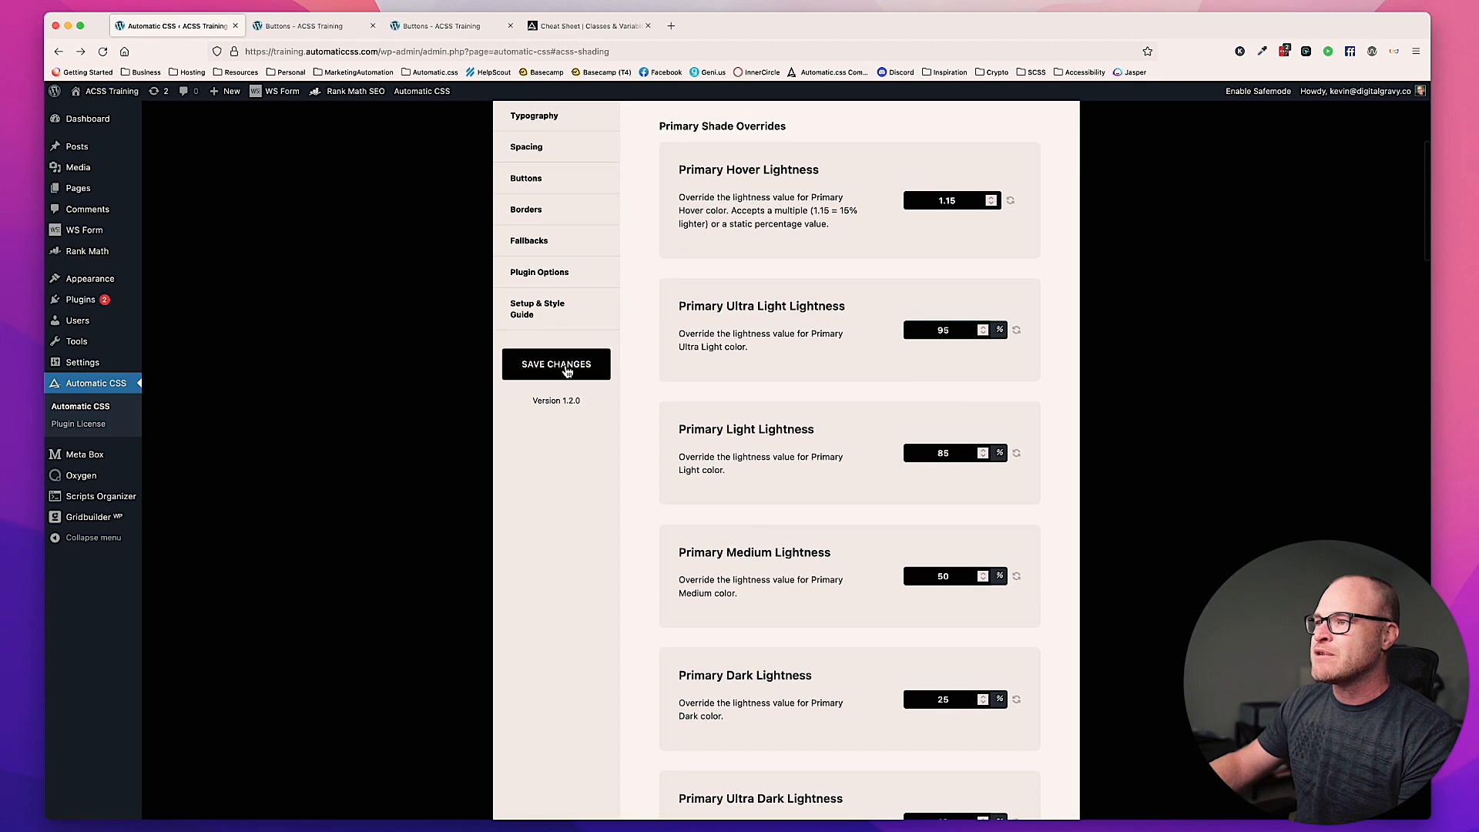
left_click(566, 372)
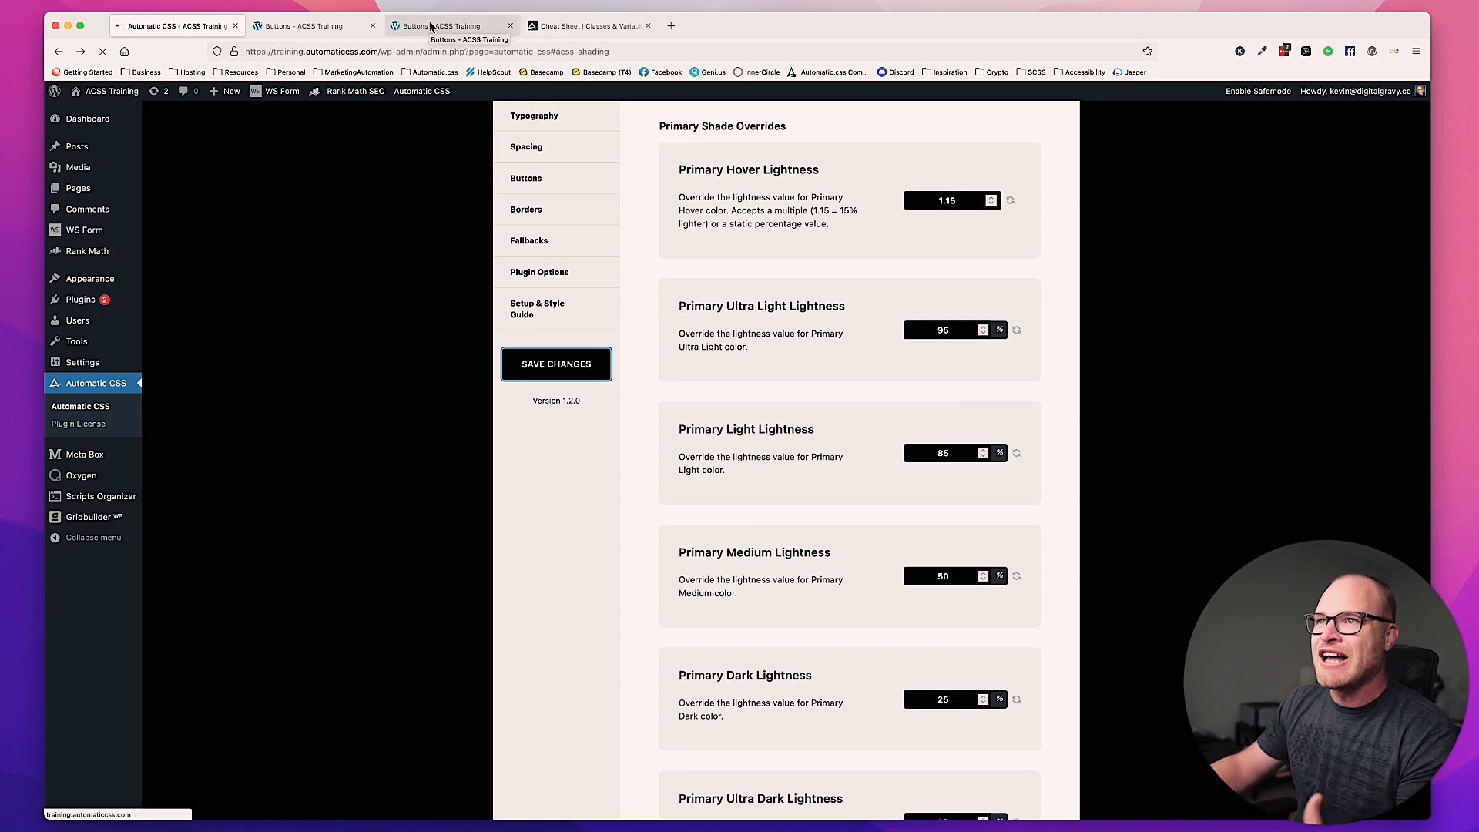
left_click(430, 27)
key("super+r")
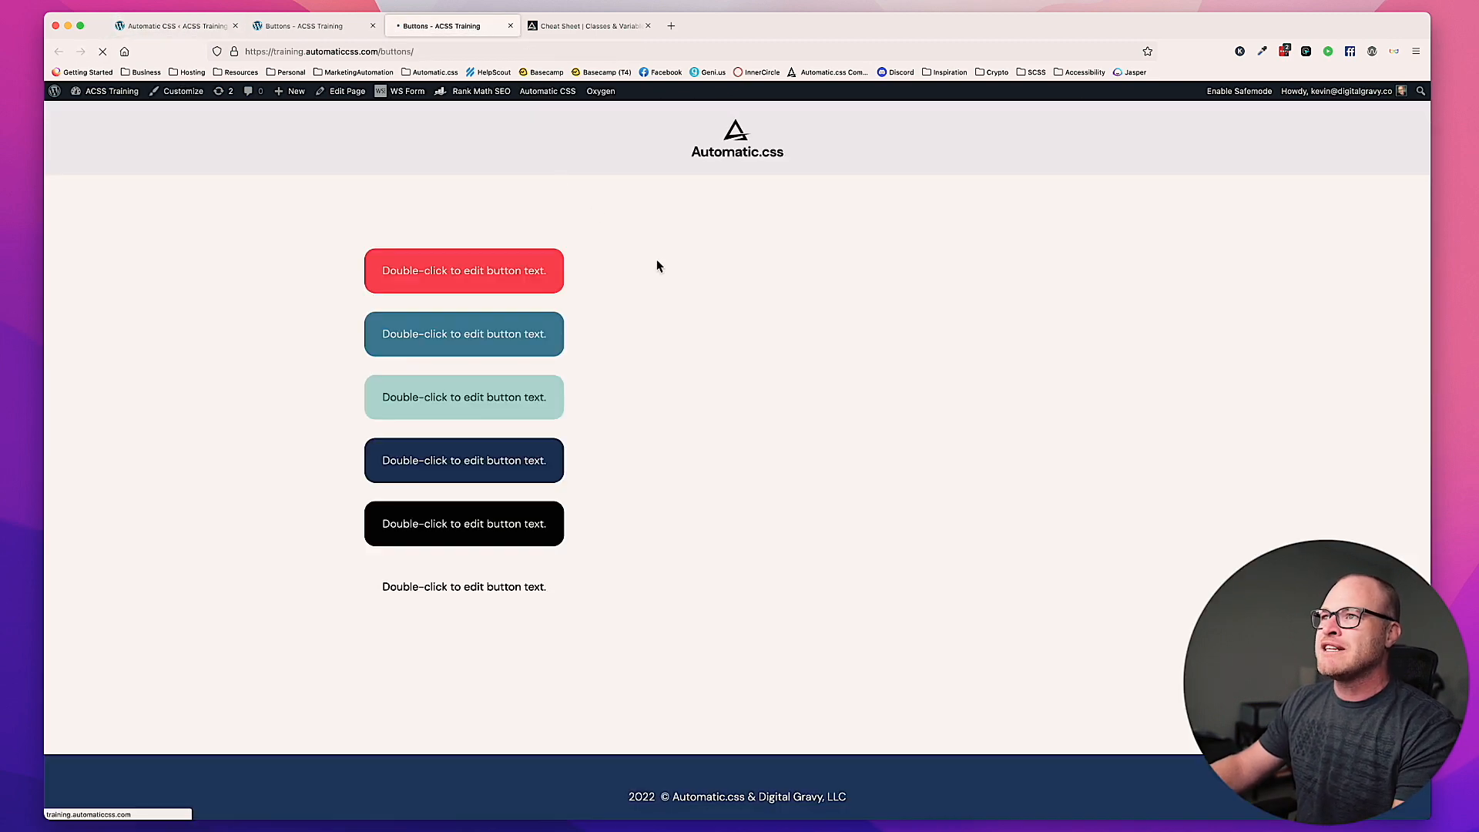
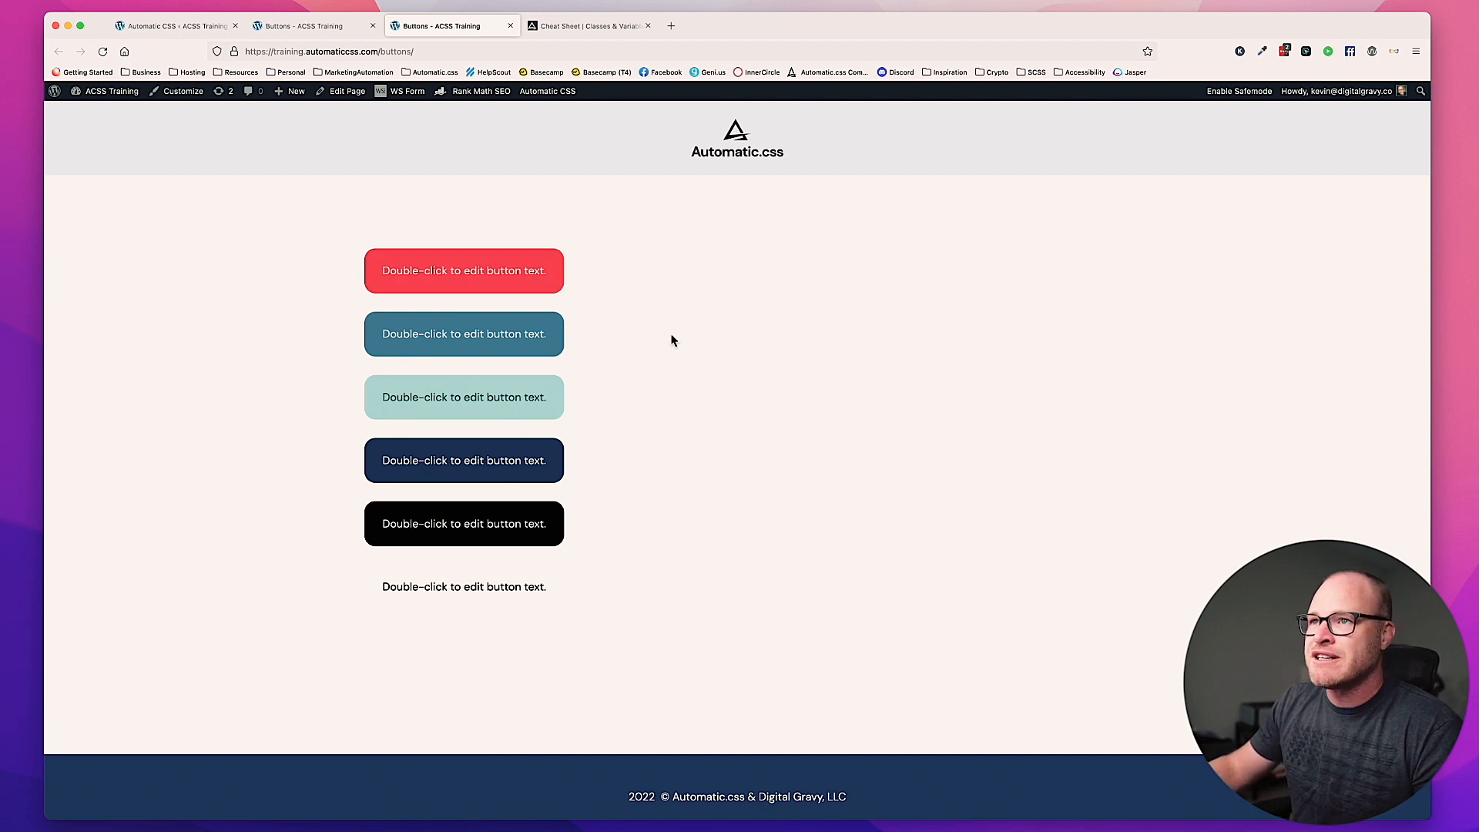
Step: Delete the section holding the stacked buttons in the Oxygen builder and add a new empty section
left_click(205, 23)
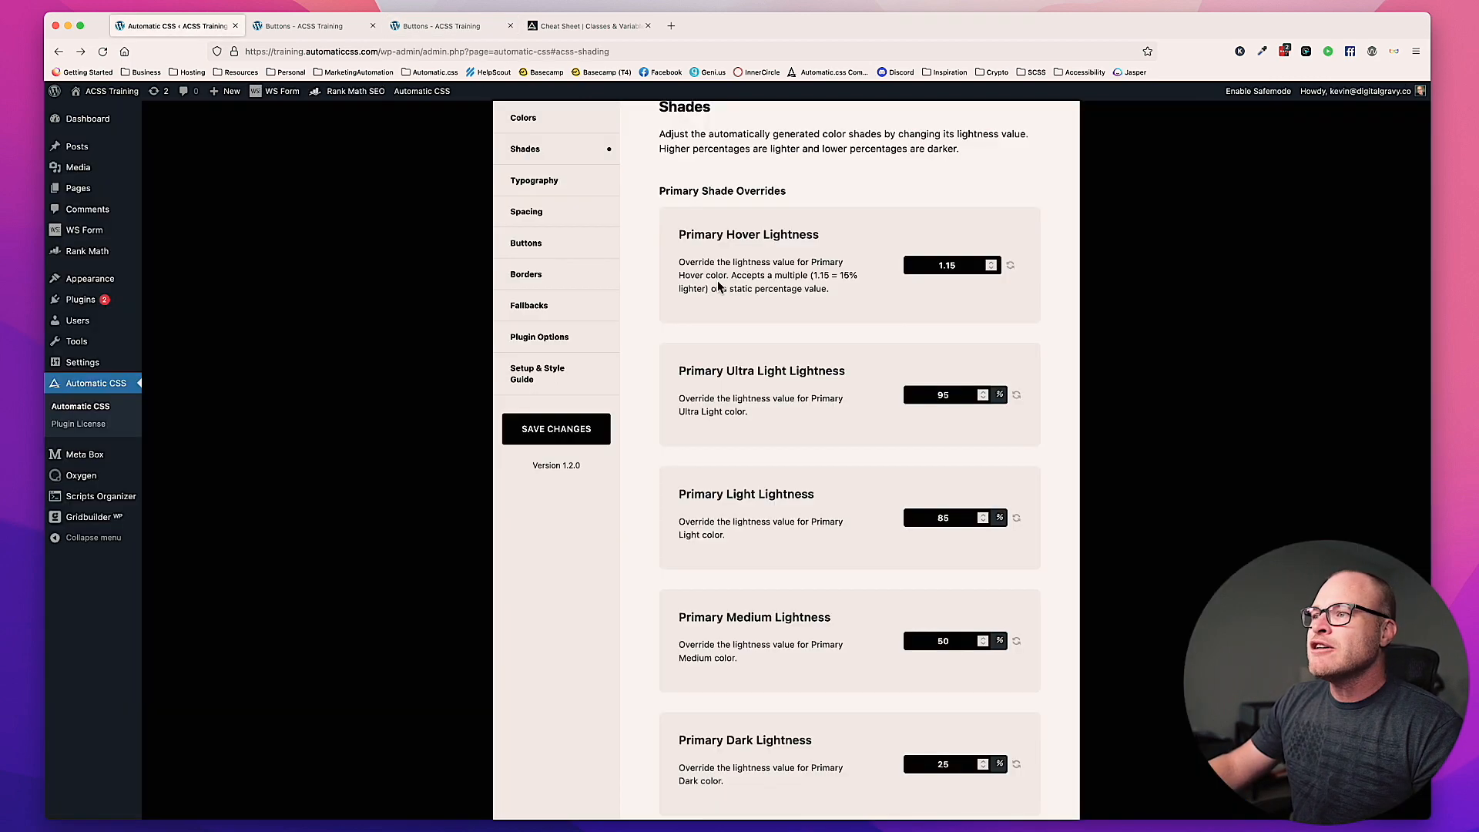
left_click(289, 27)
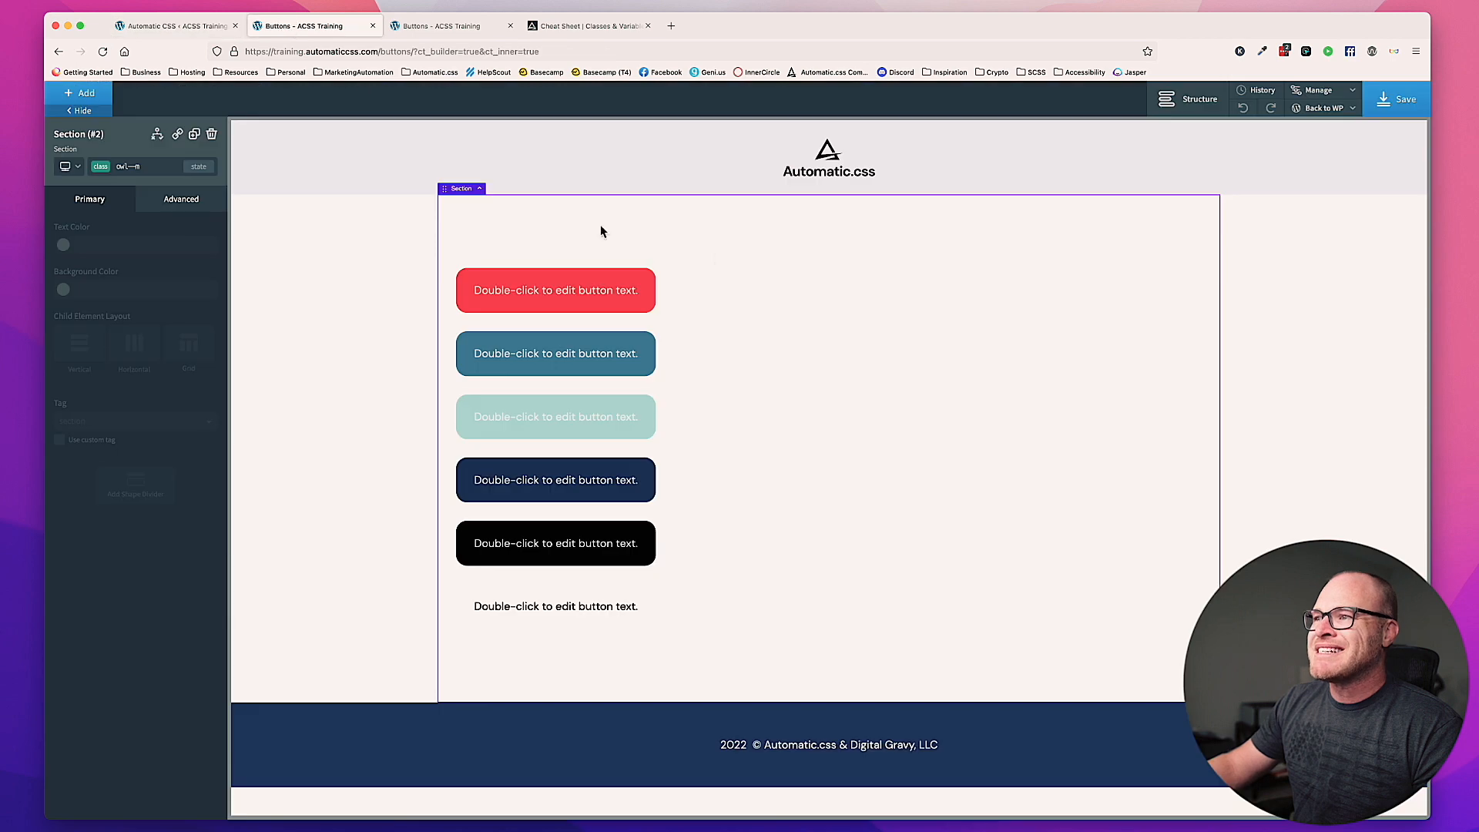
left_click(213, 135)
left_click(88, 92)
type("sec")
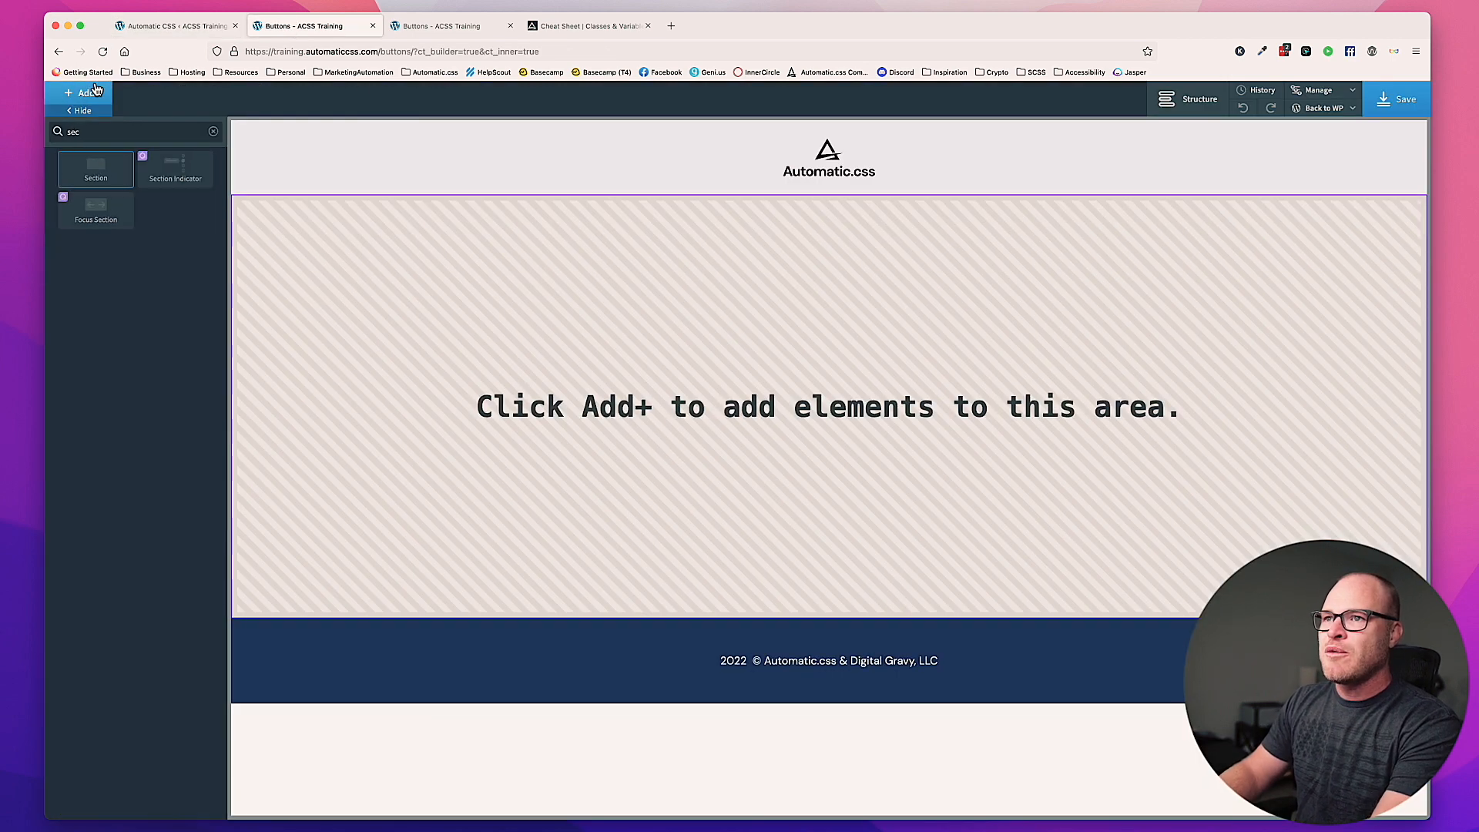
key("Return")
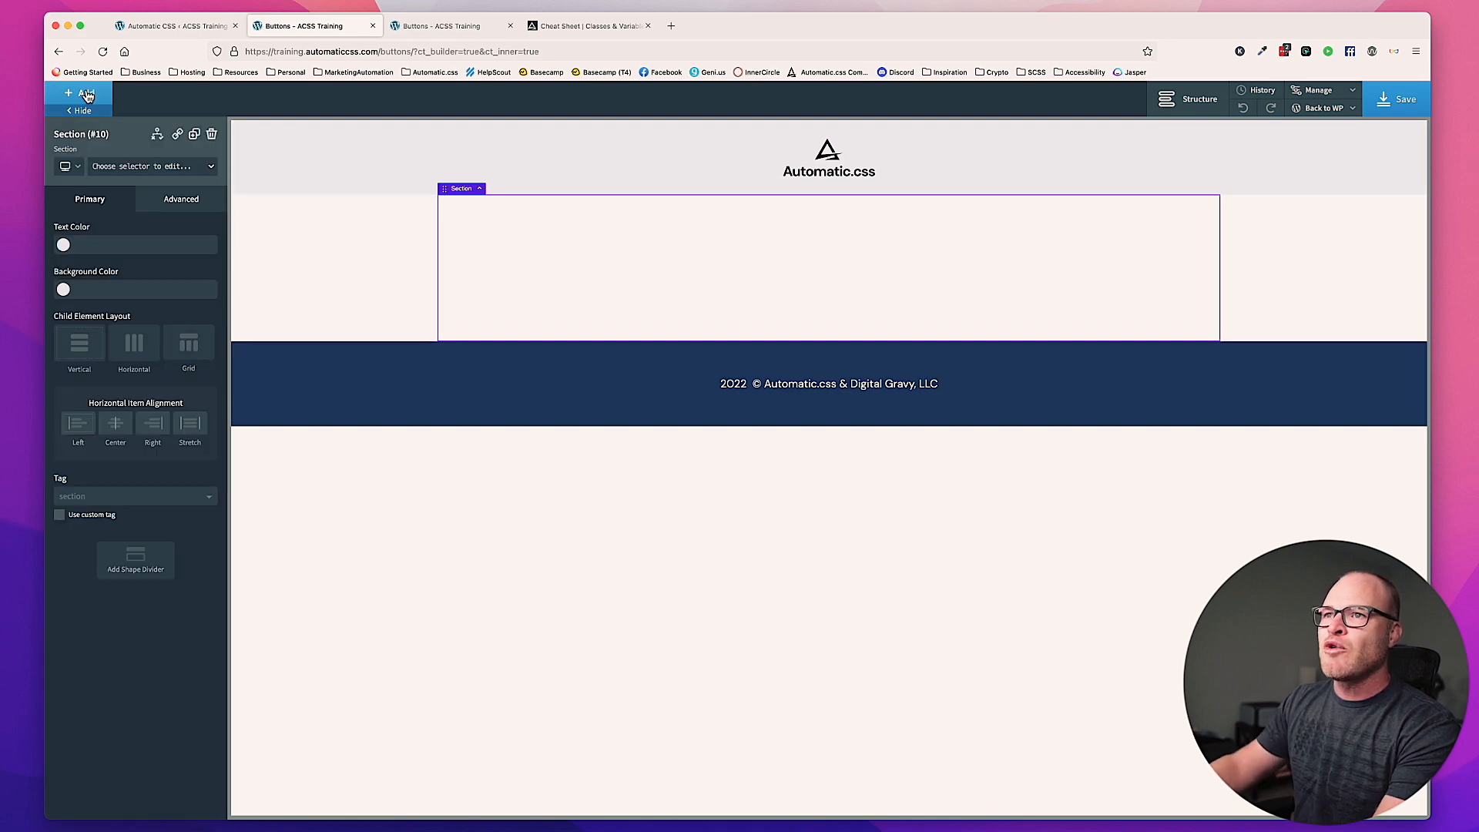
Step: Add a button inside the new section and apply the btn--primary class to it
left_click(87, 96)
type("b")
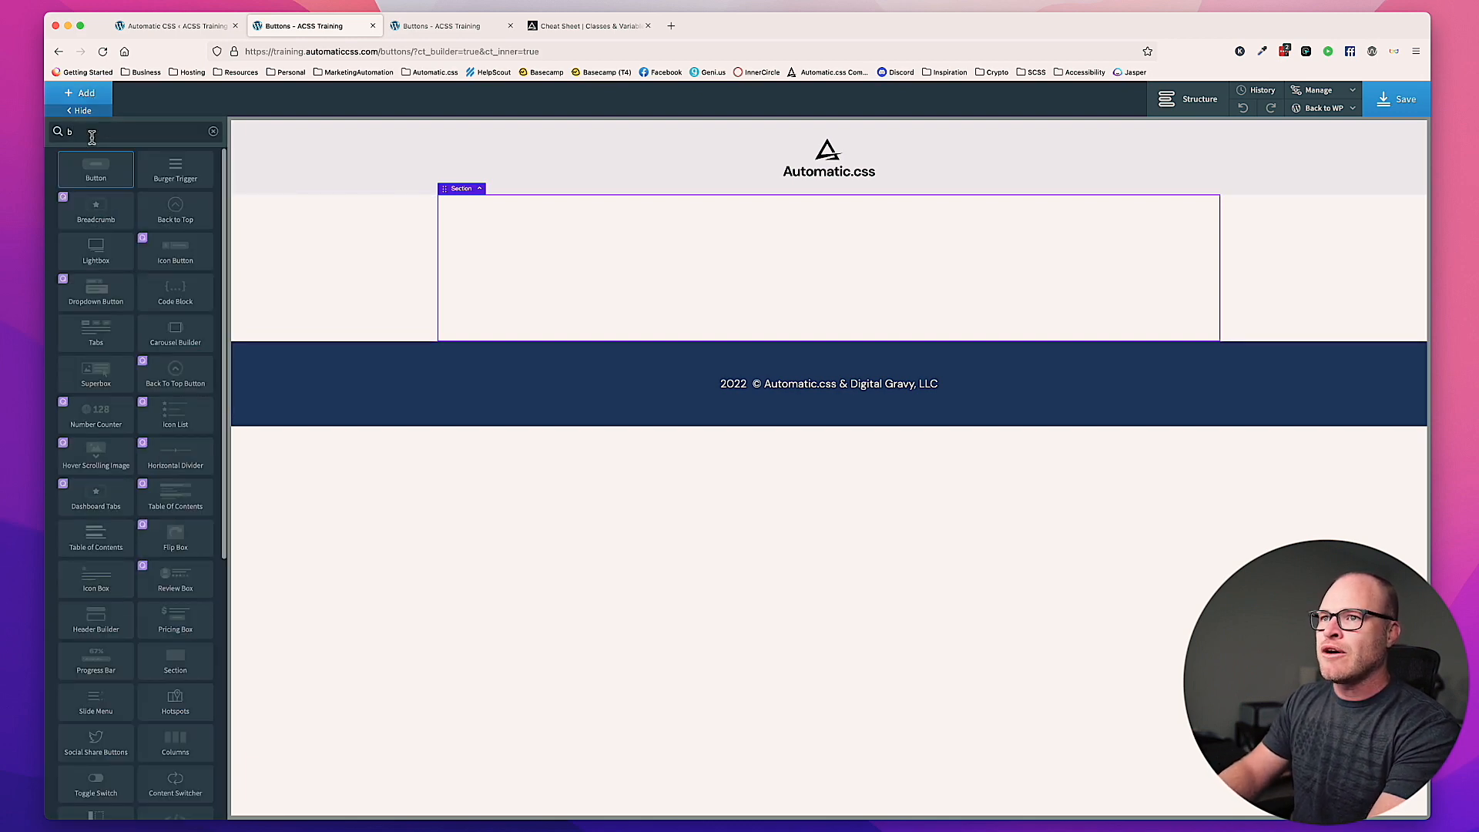
type("utt")
left_click(95, 168)
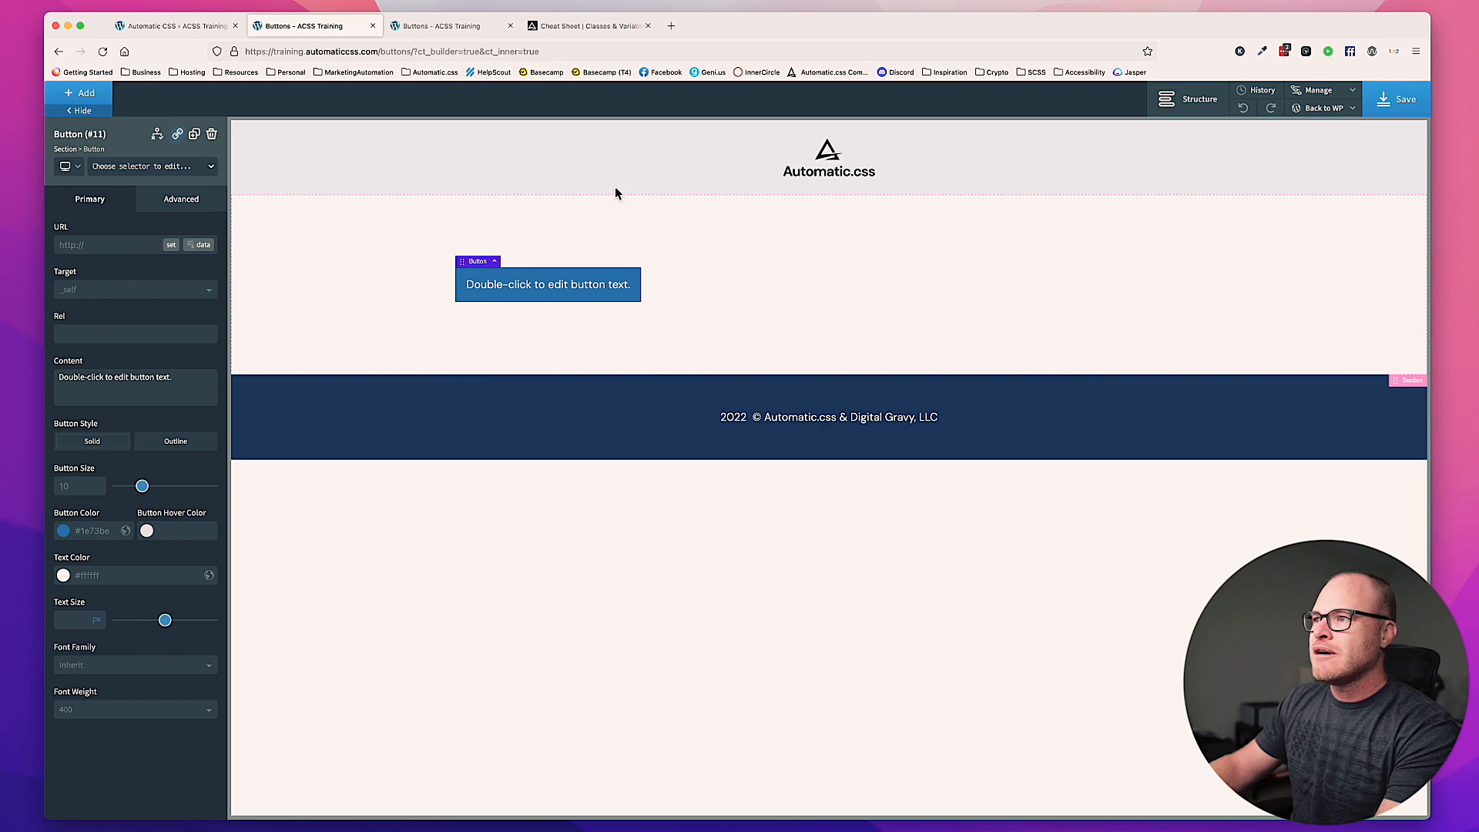
left_click(176, 167)
type("btn--")
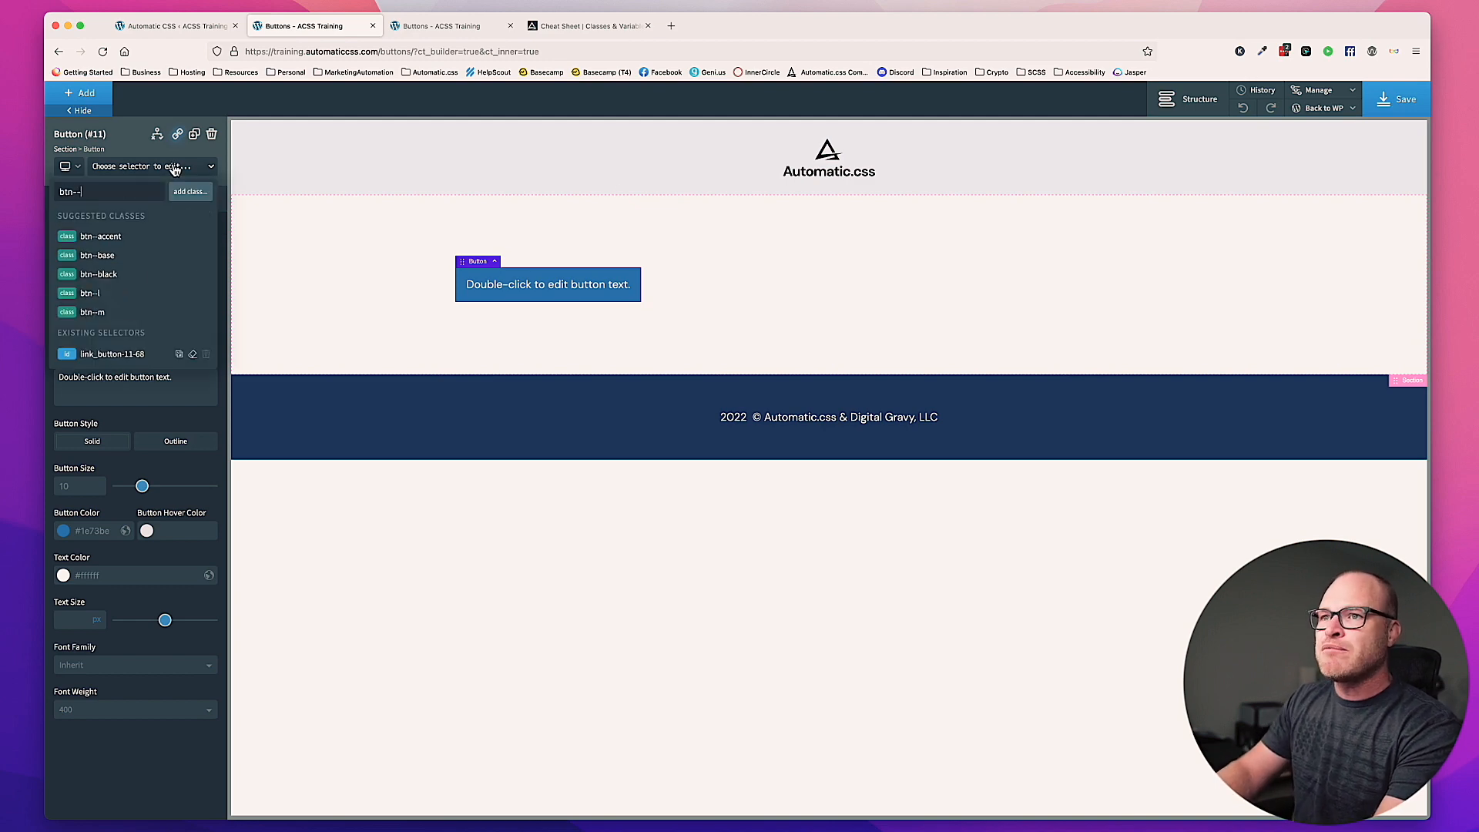
type("primary")
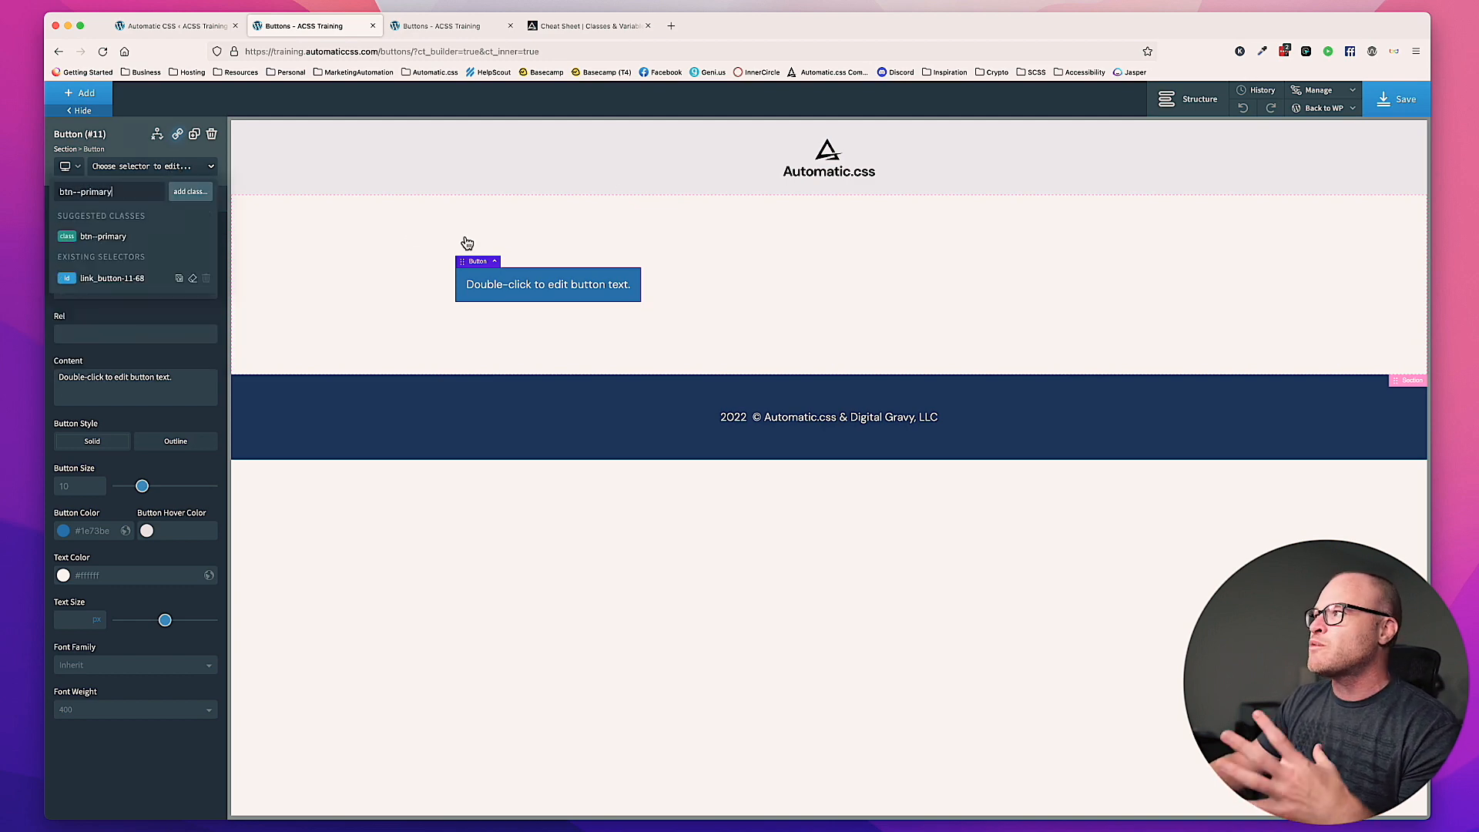
key("Return")
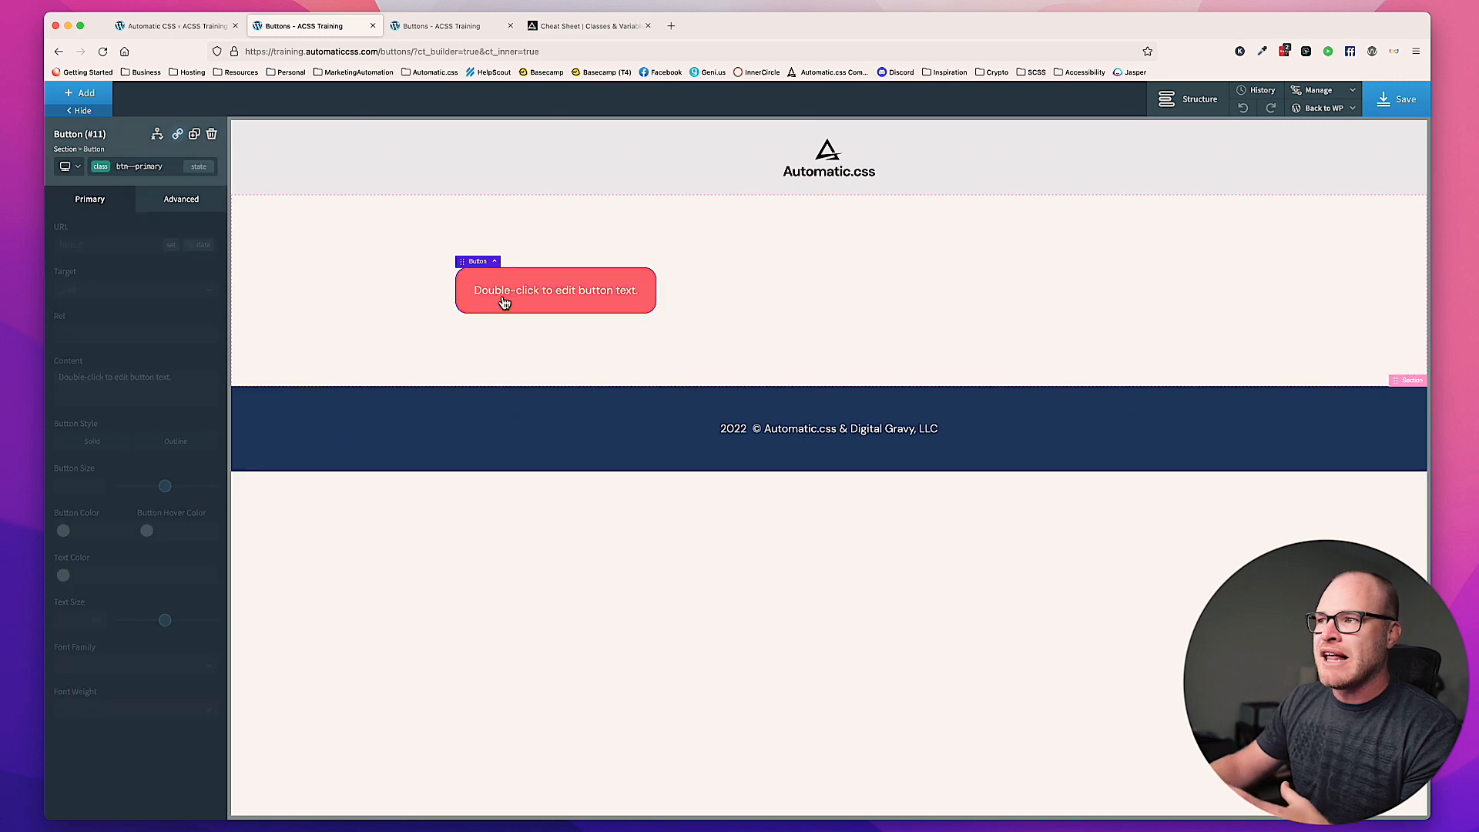
Step: Replace the primary button's label with "Primary Button Text"
double_click(569, 298)
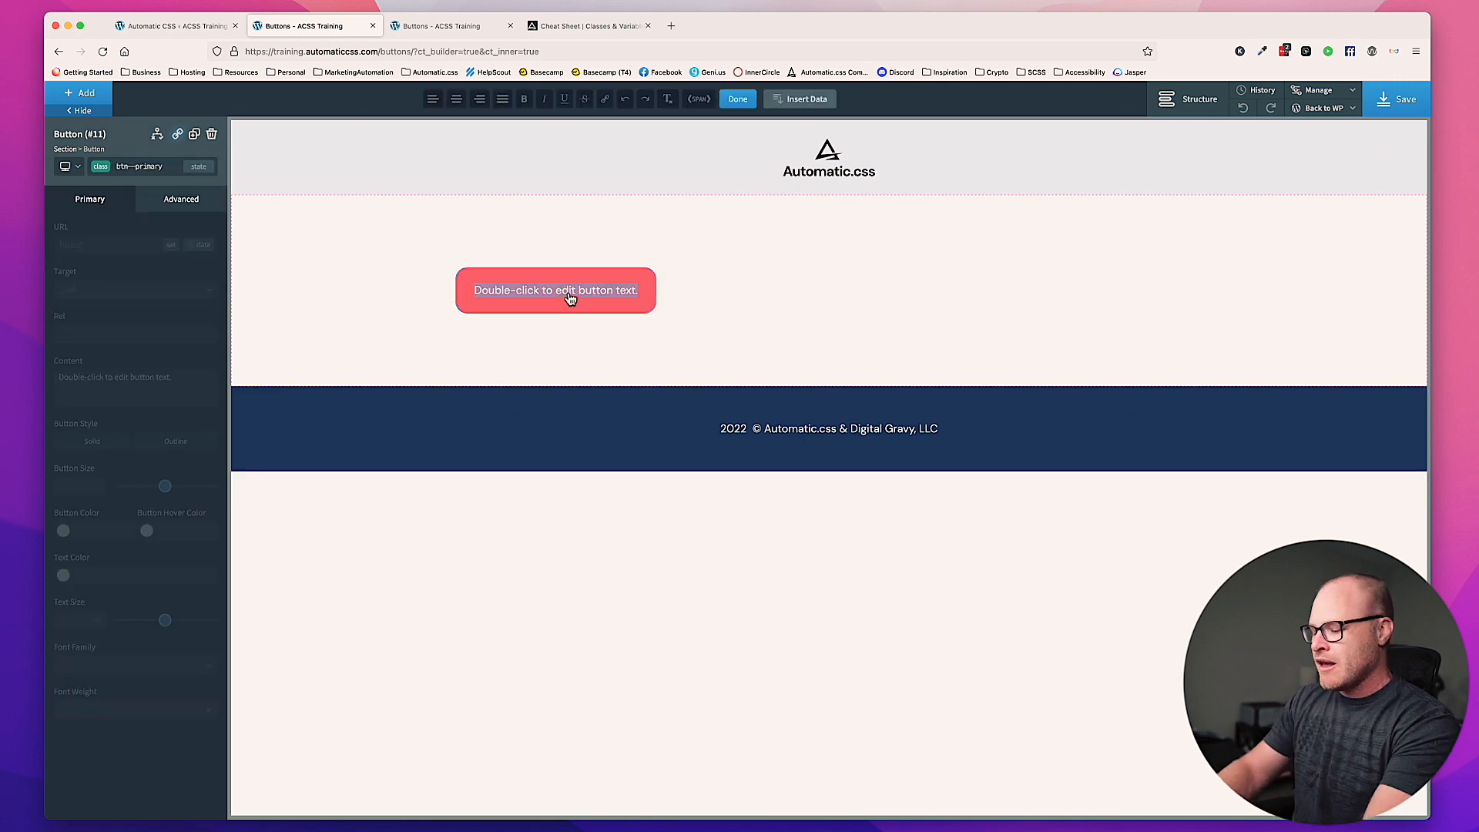
type("Primary Button Text")
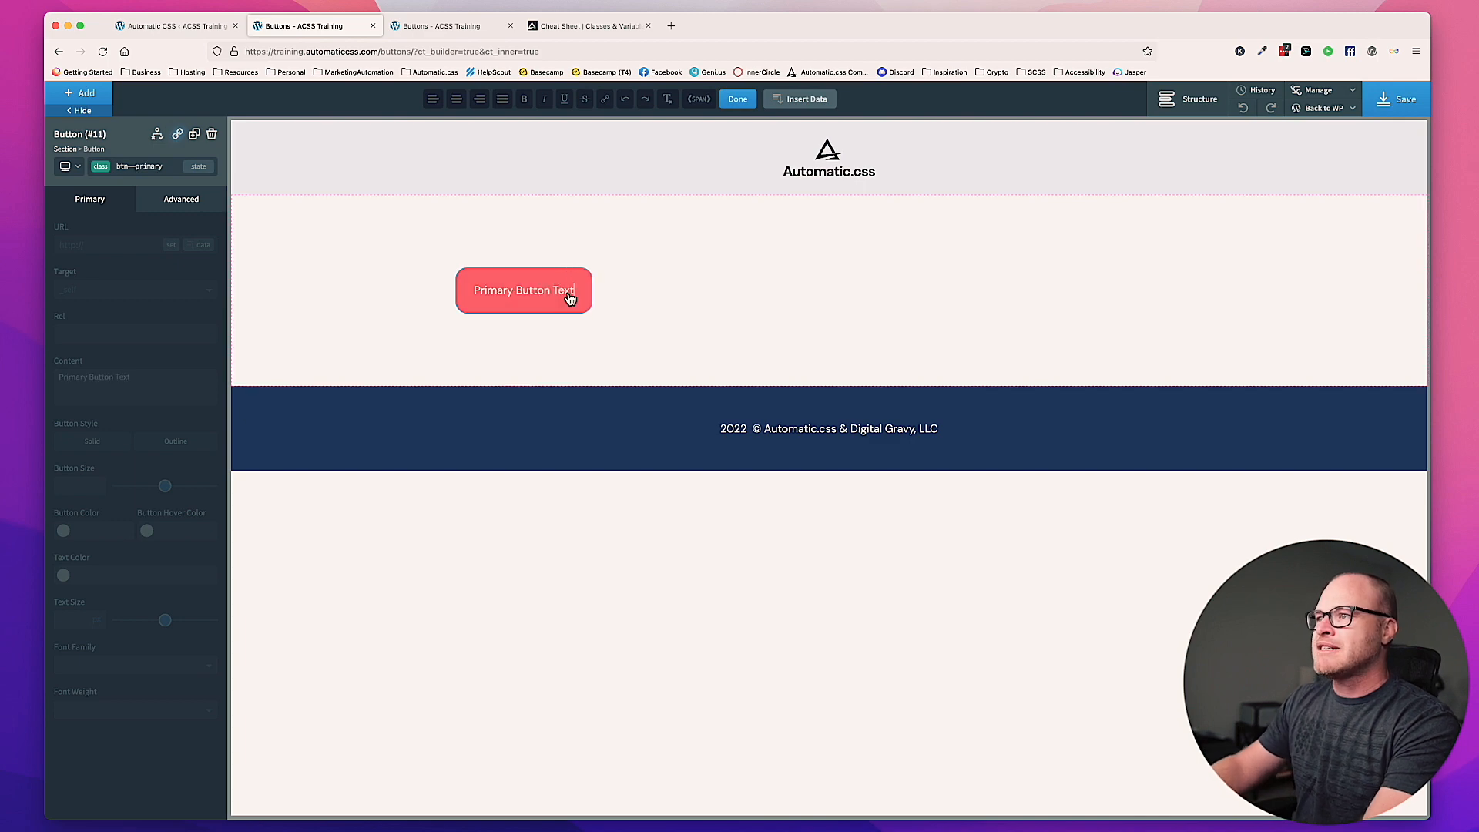
left_click(685, 297)
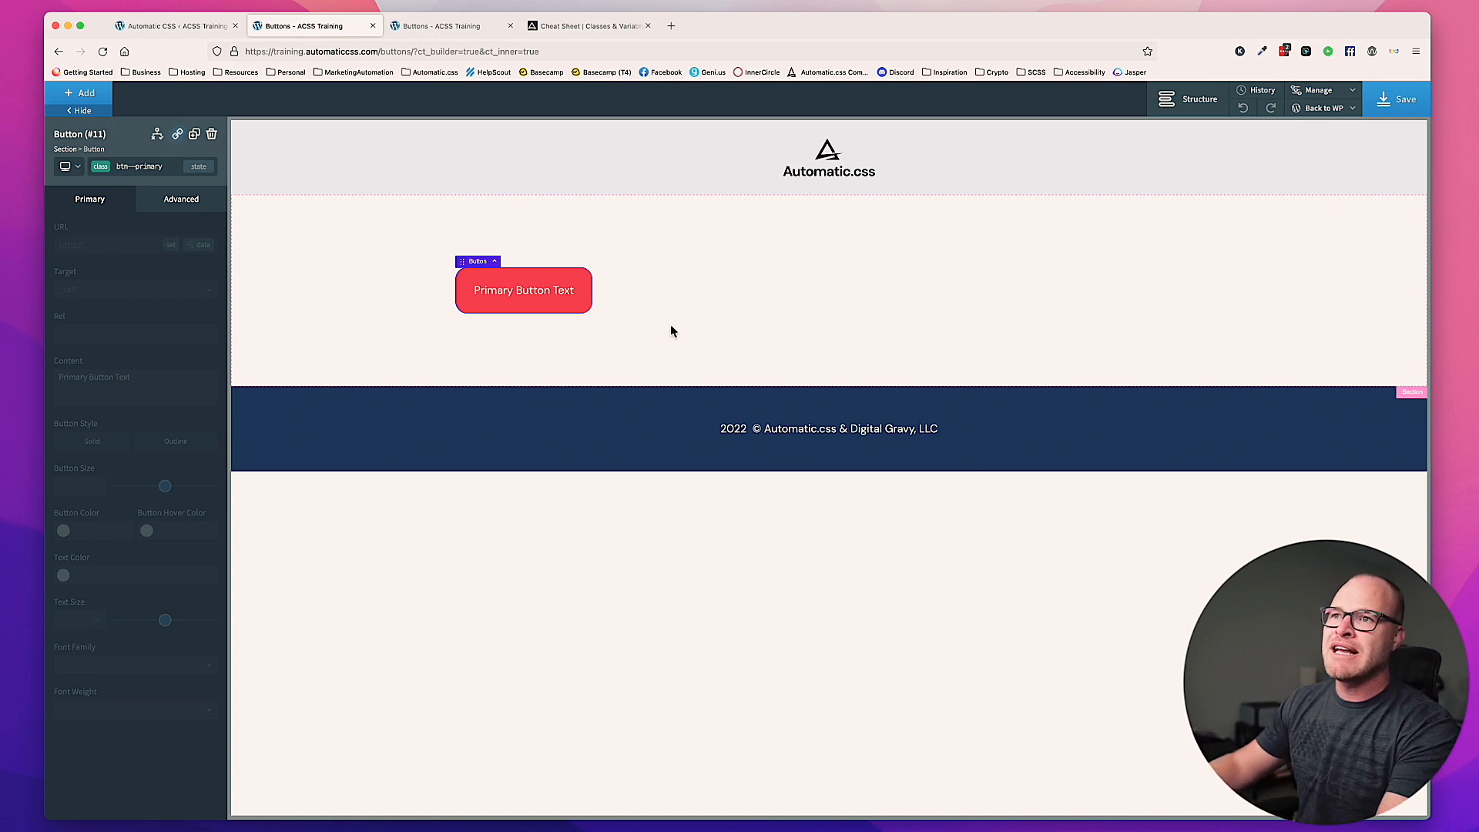
Step: Add the btn--s size class to the primary button
left_click(165, 174)
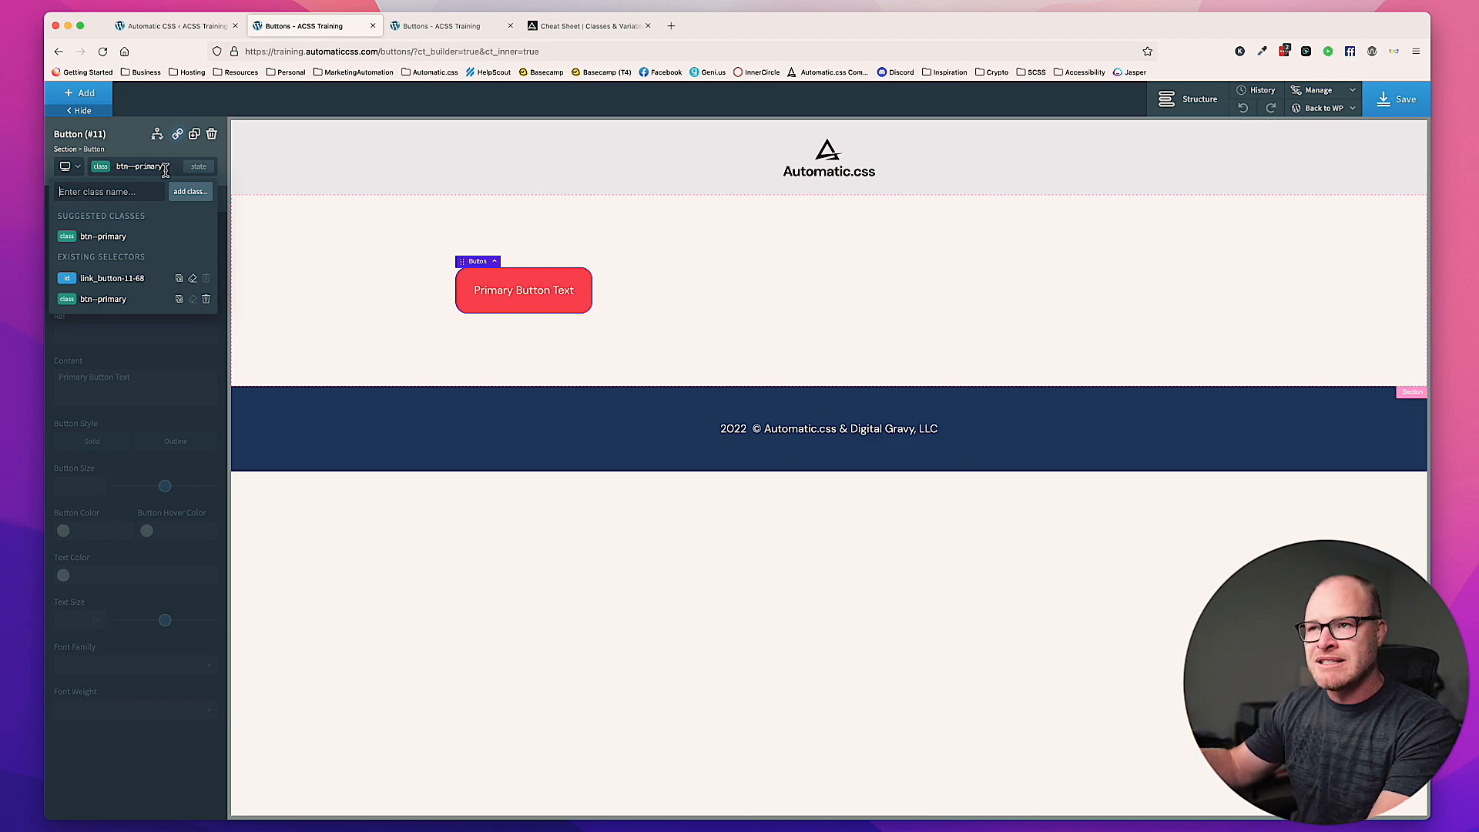
type("btn--")
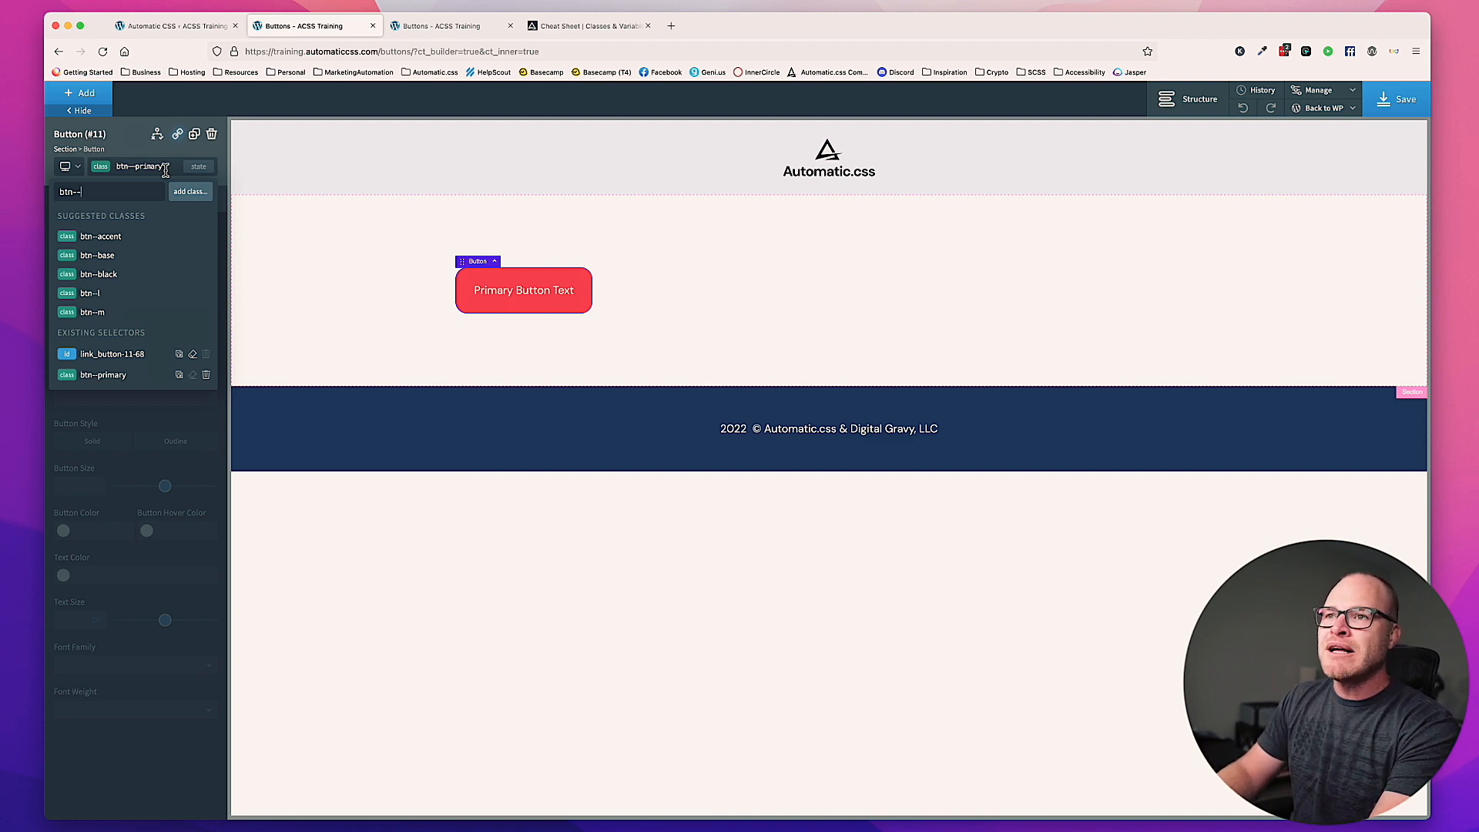
type("s")
key("Return")
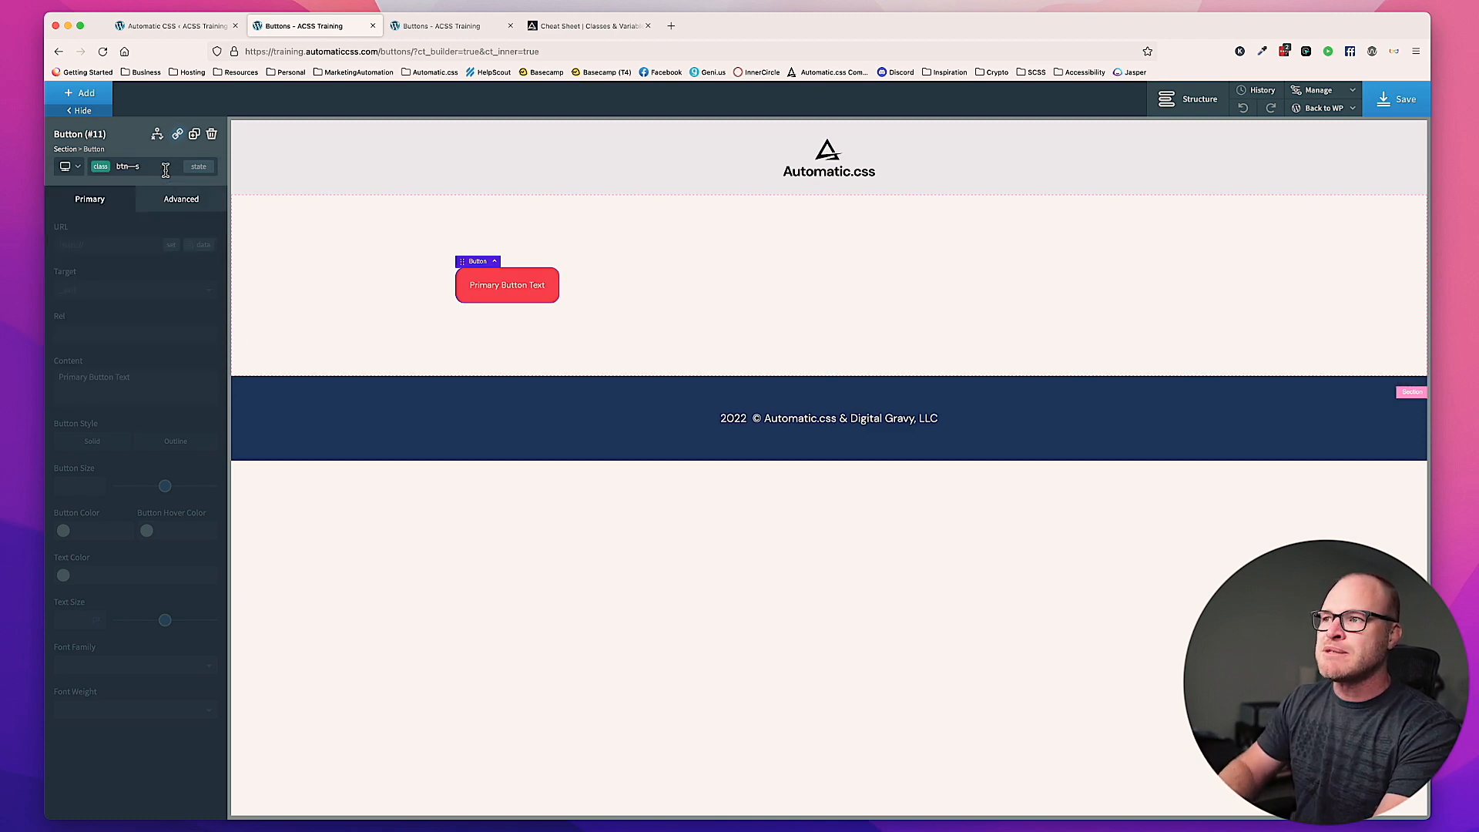
Step: Add a text element below the button in the section and apply the text--s class to it
left_click(652, 277)
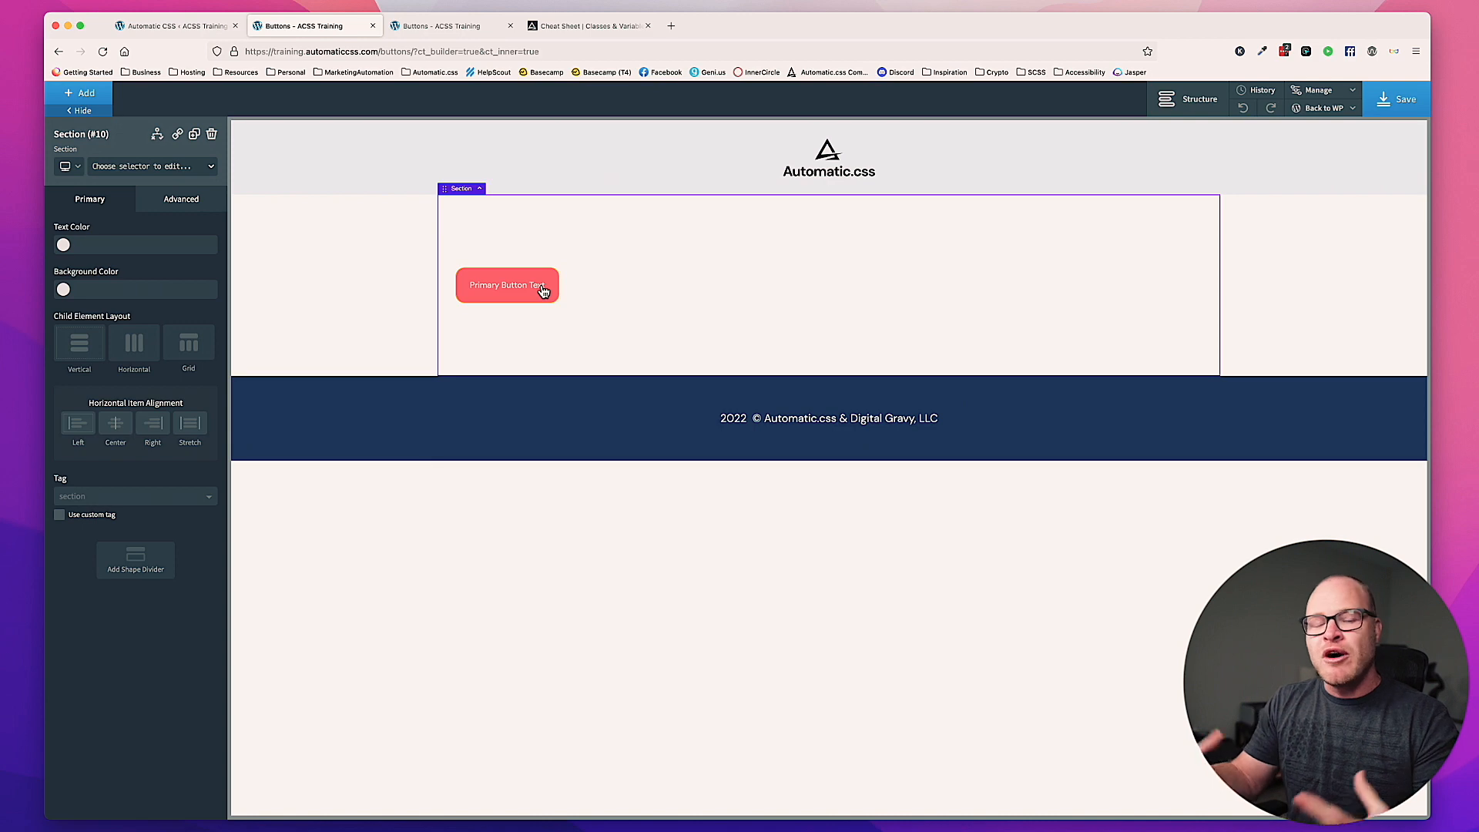
left_click(89, 101)
left_click(89, 100)
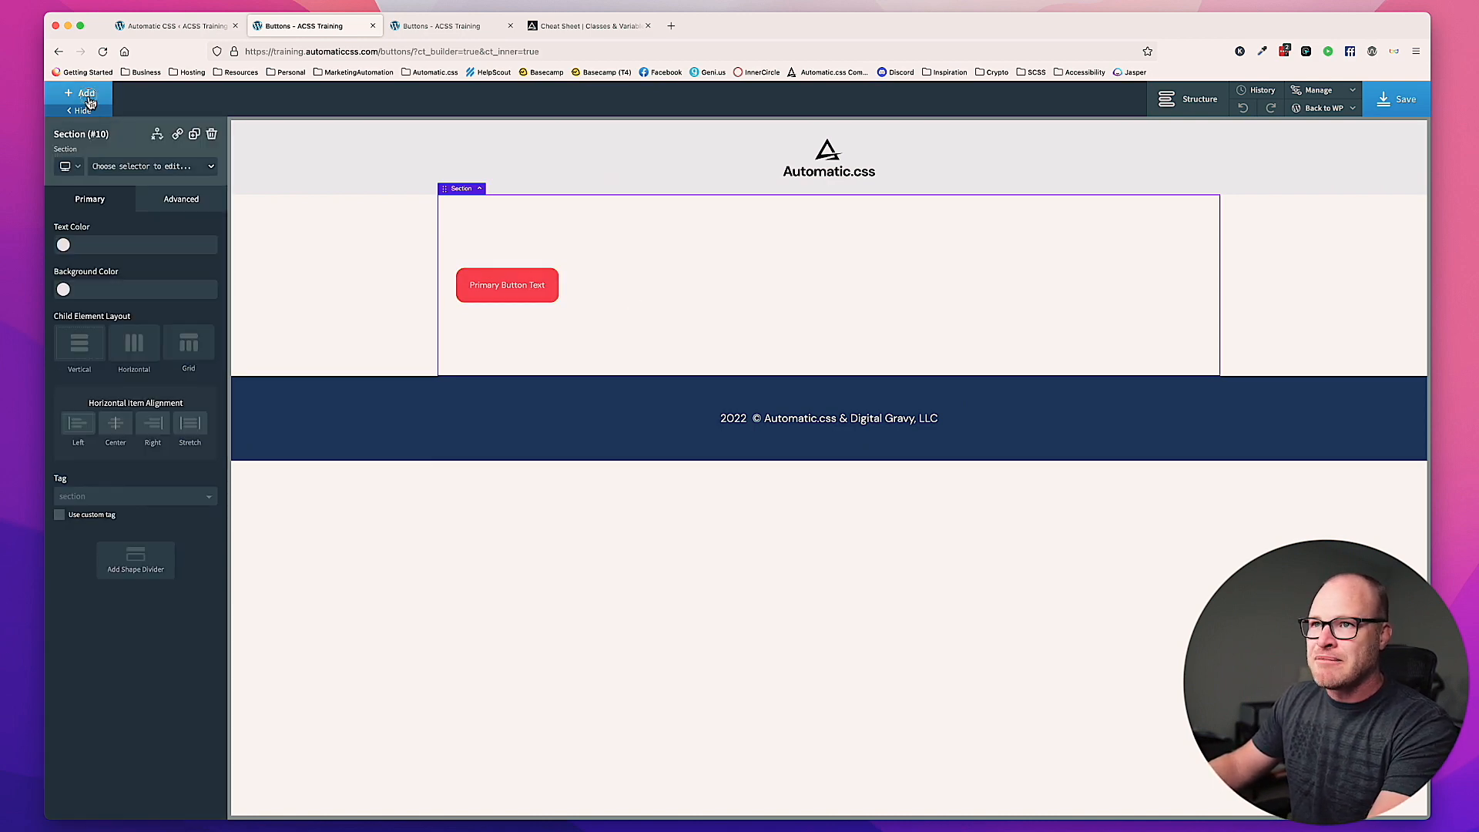
left_click(89, 100)
left_click(99, 133)
type("text")
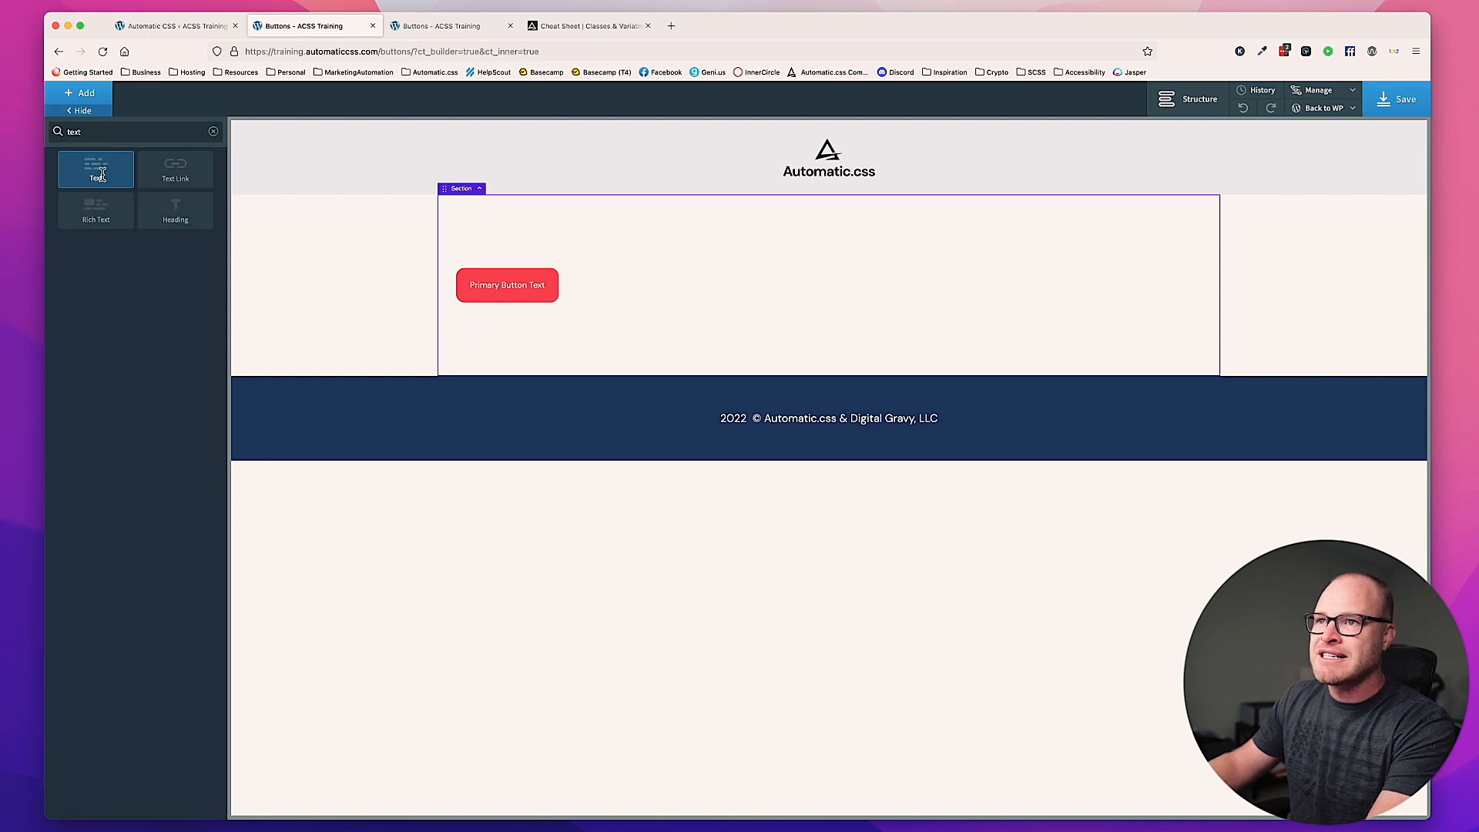
key("Return")
left_click(171, 172)
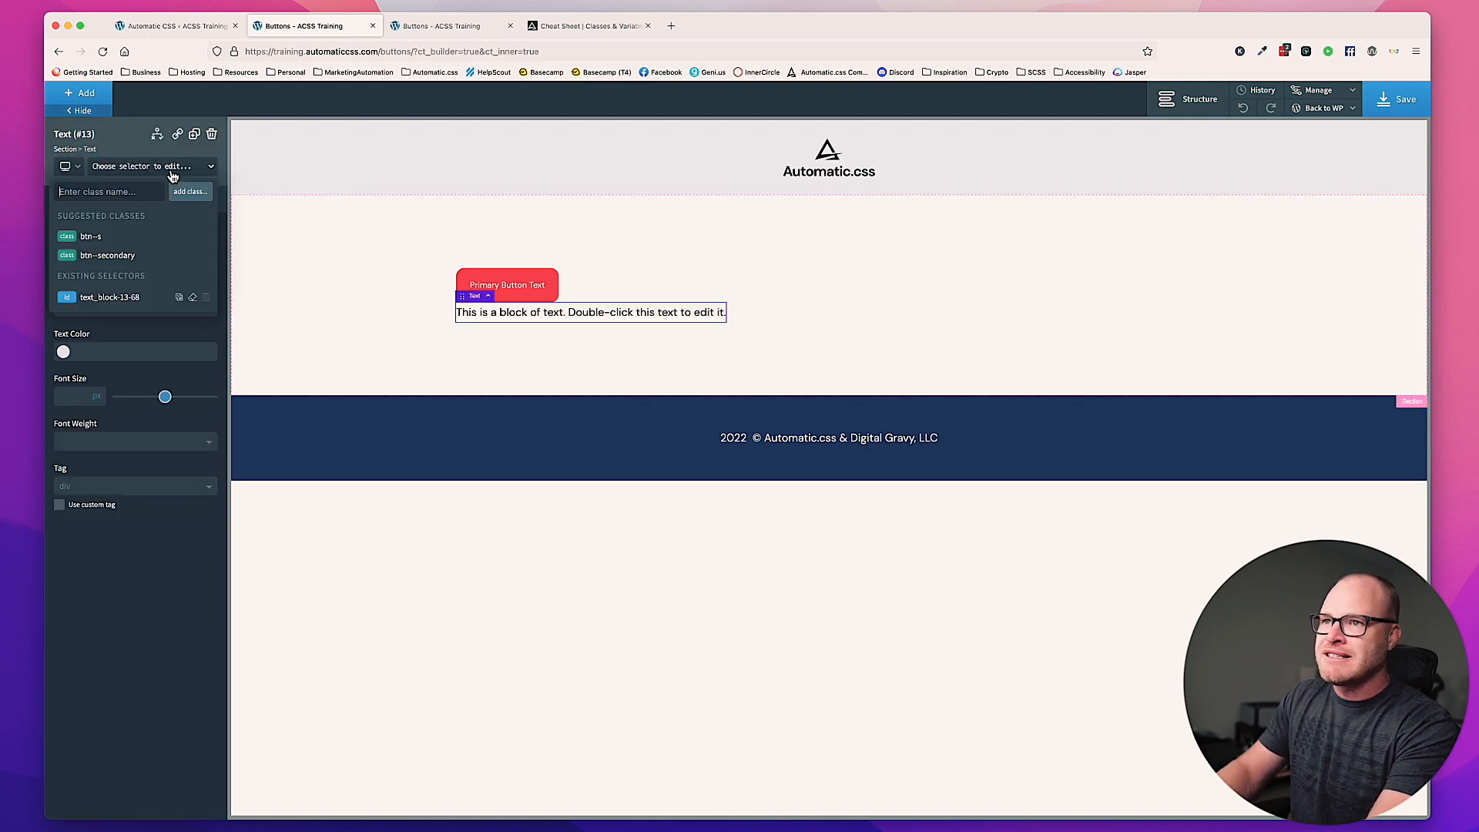
type("text")
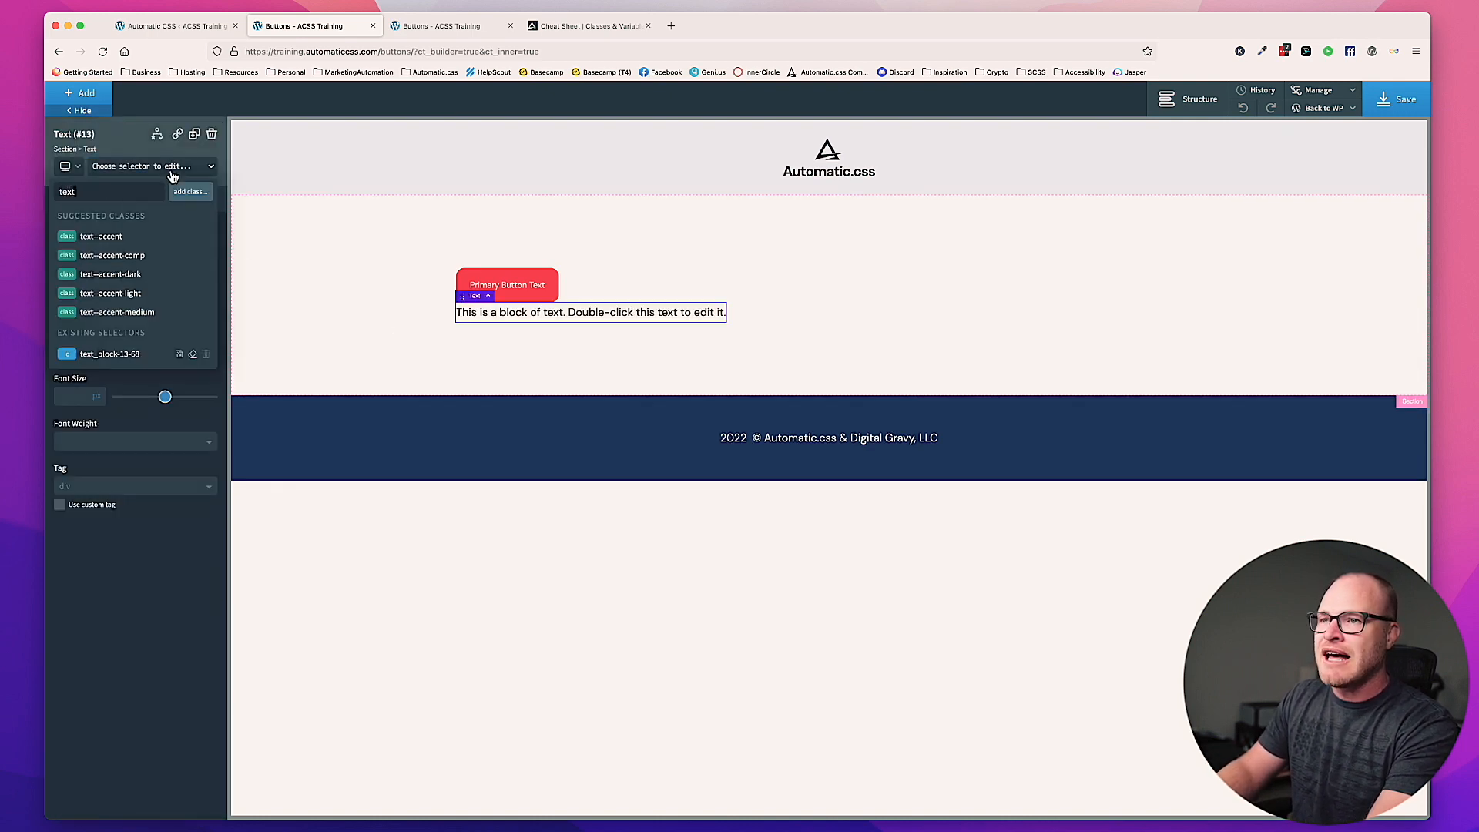
type("--s")
key("Escape")
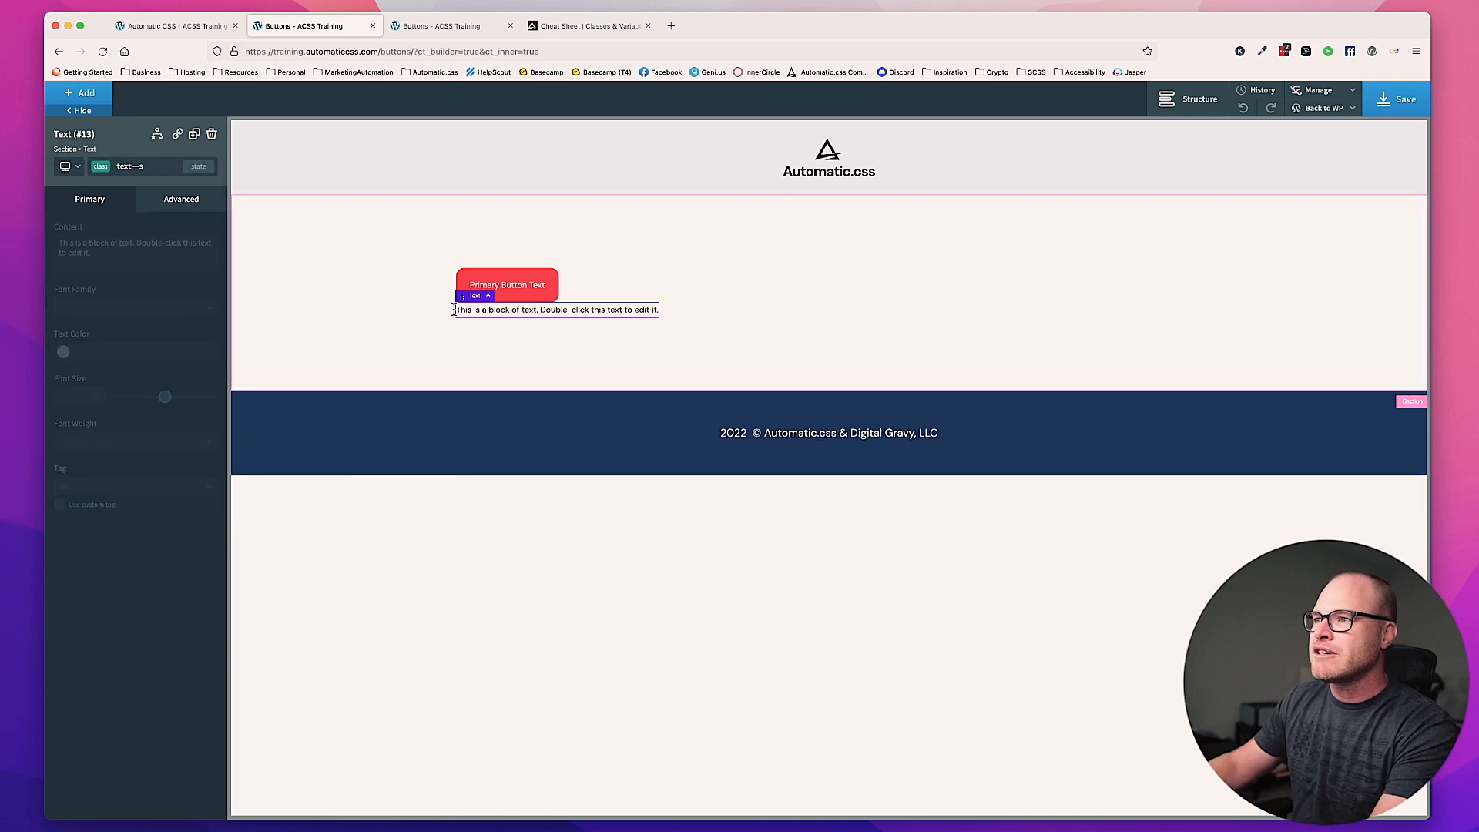
Step: Compare the text block's size with the button's label, and delete the text block from the section
left_click(521, 336)
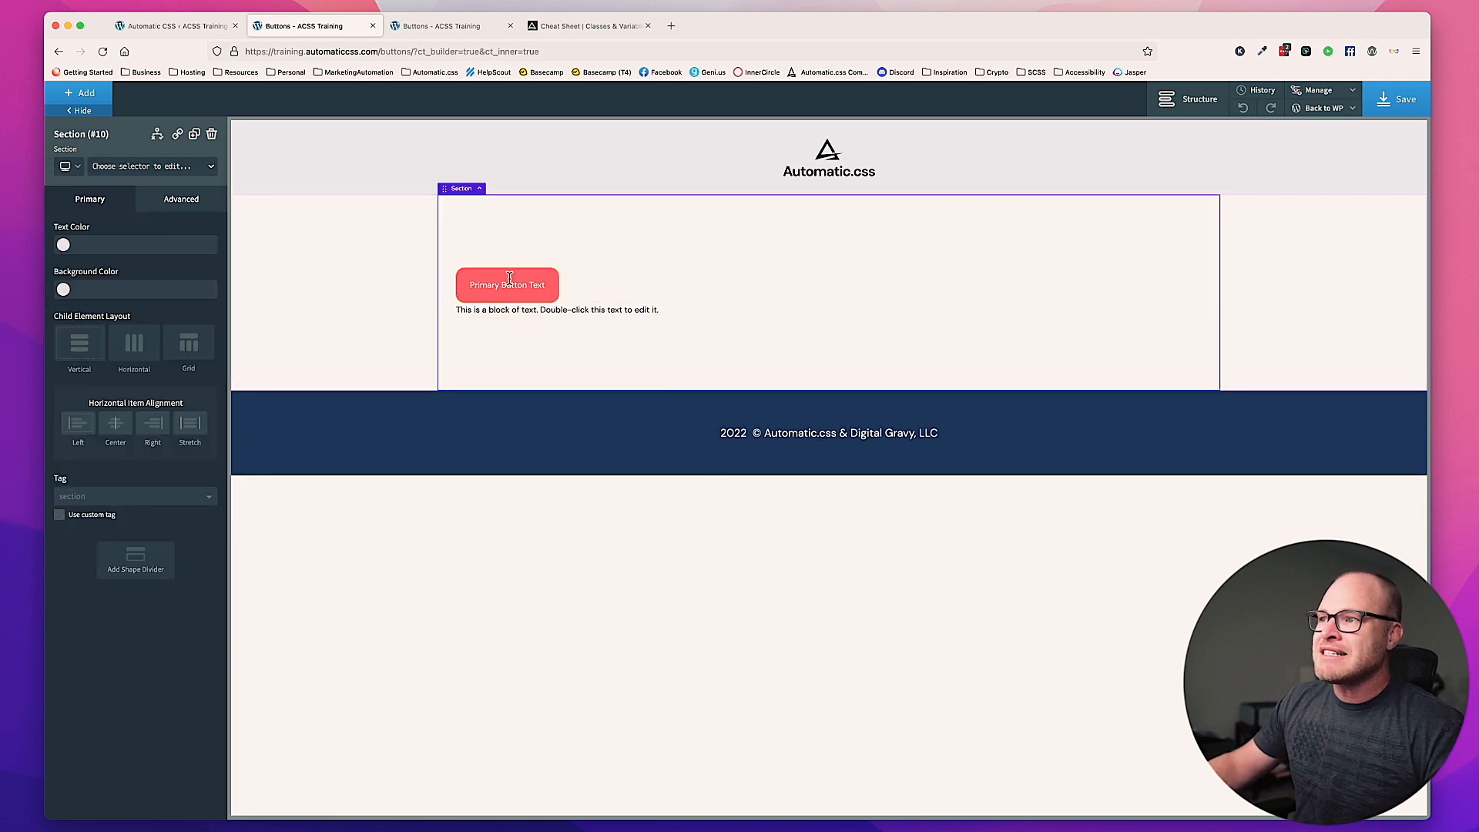
left_click(600, 310)
key("Delete")
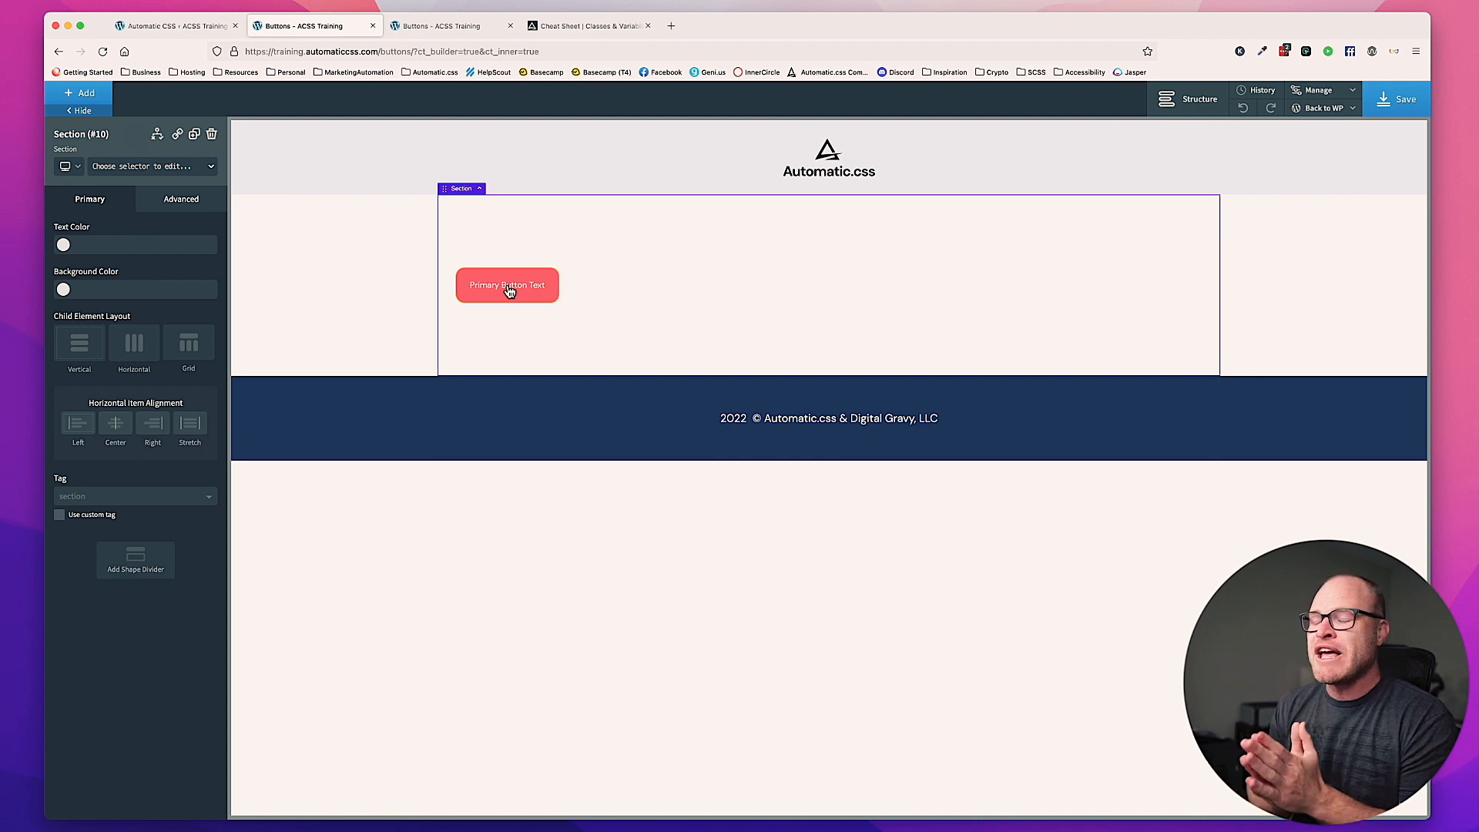
Step: Review the Top/Bottom Button Padding value in the Automatic CSS button settings
left_click(158, 23)
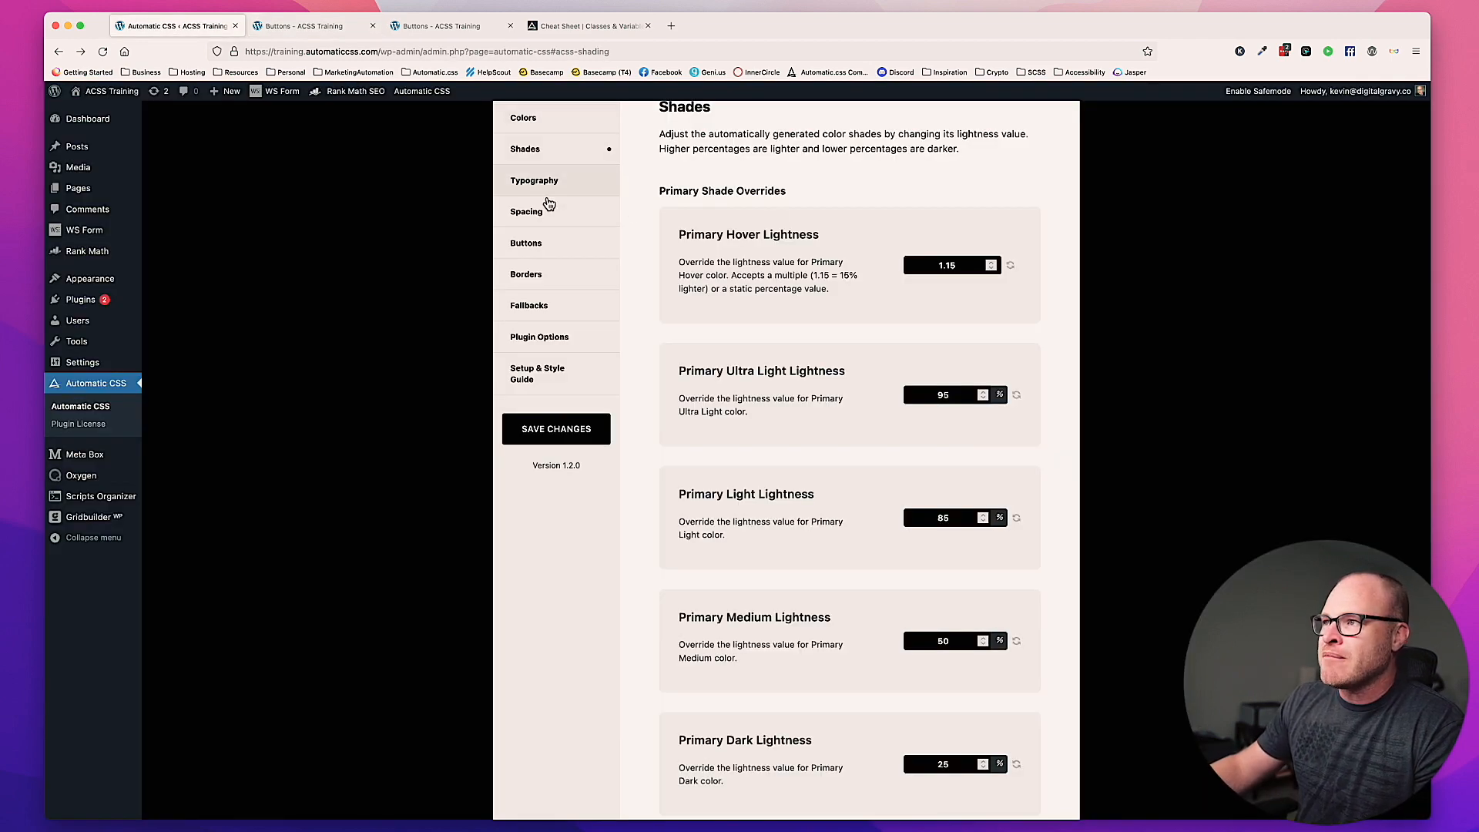
left_click(539, 242)
left_click(972, 236)
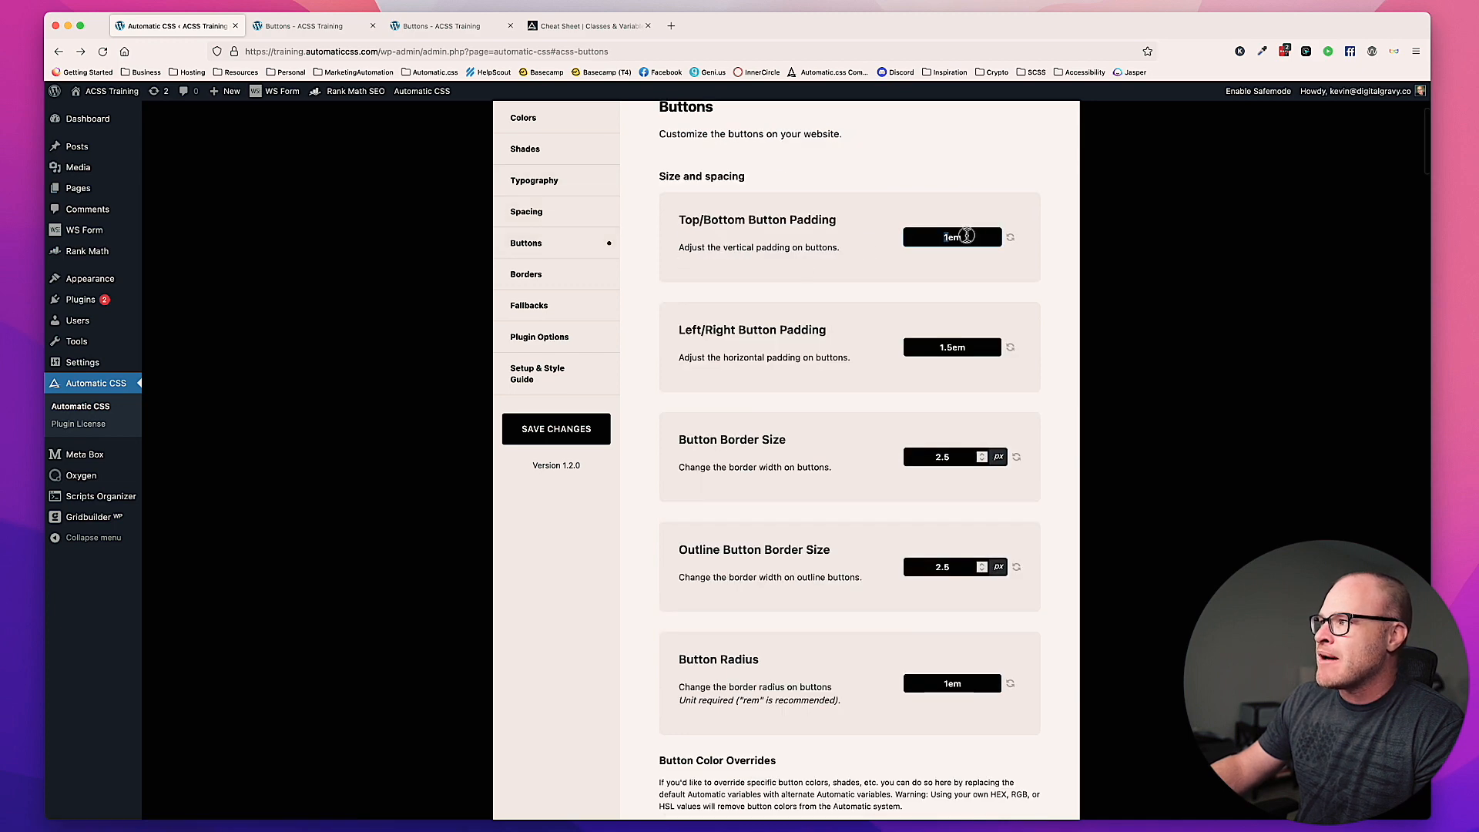
double_click(978, 238)
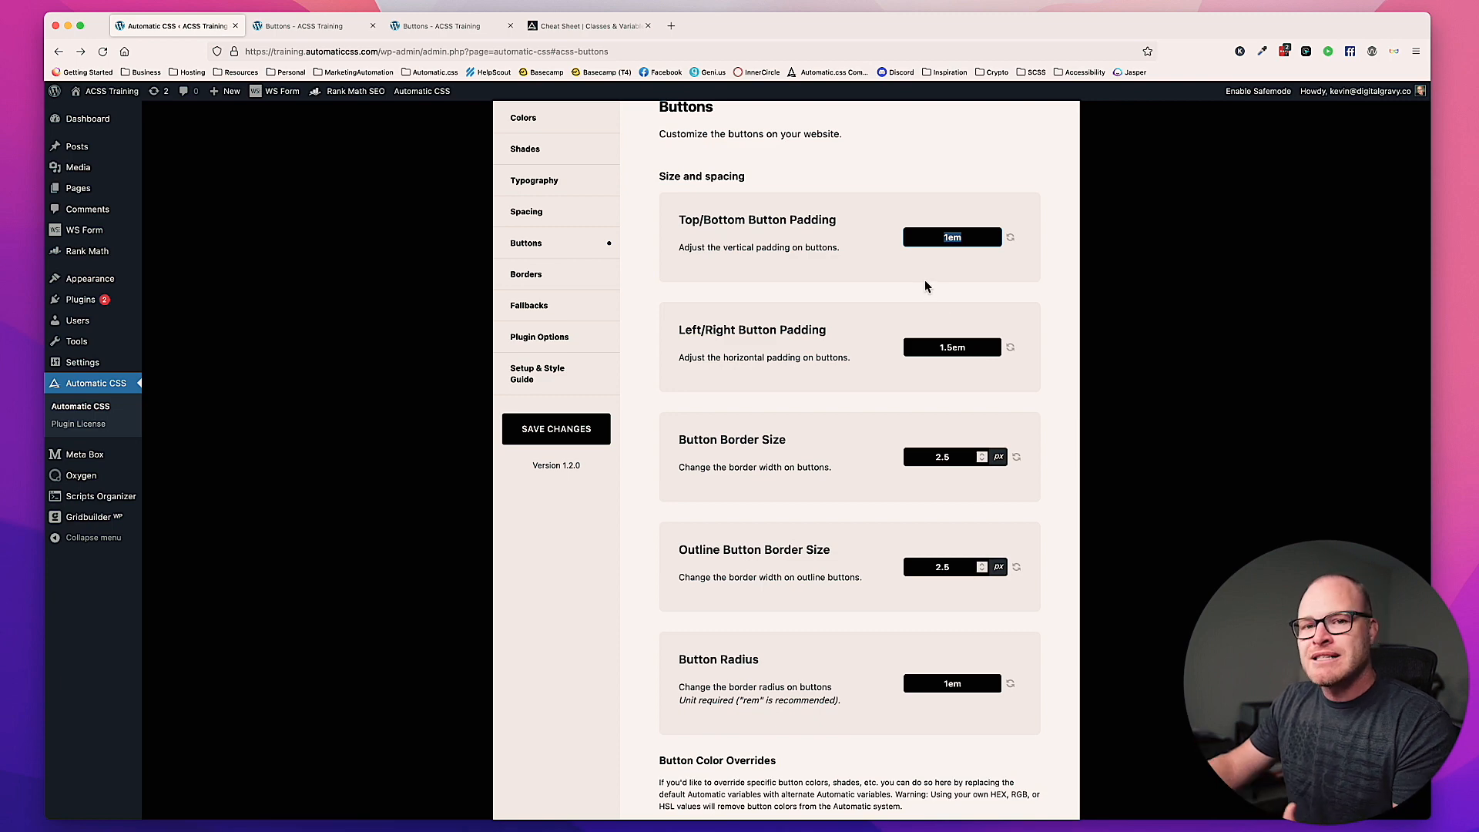
Step: Replace the primary button's btn--s size class with btn--xs in the Oxygen builder and check the resized button
left_click(324, 26)
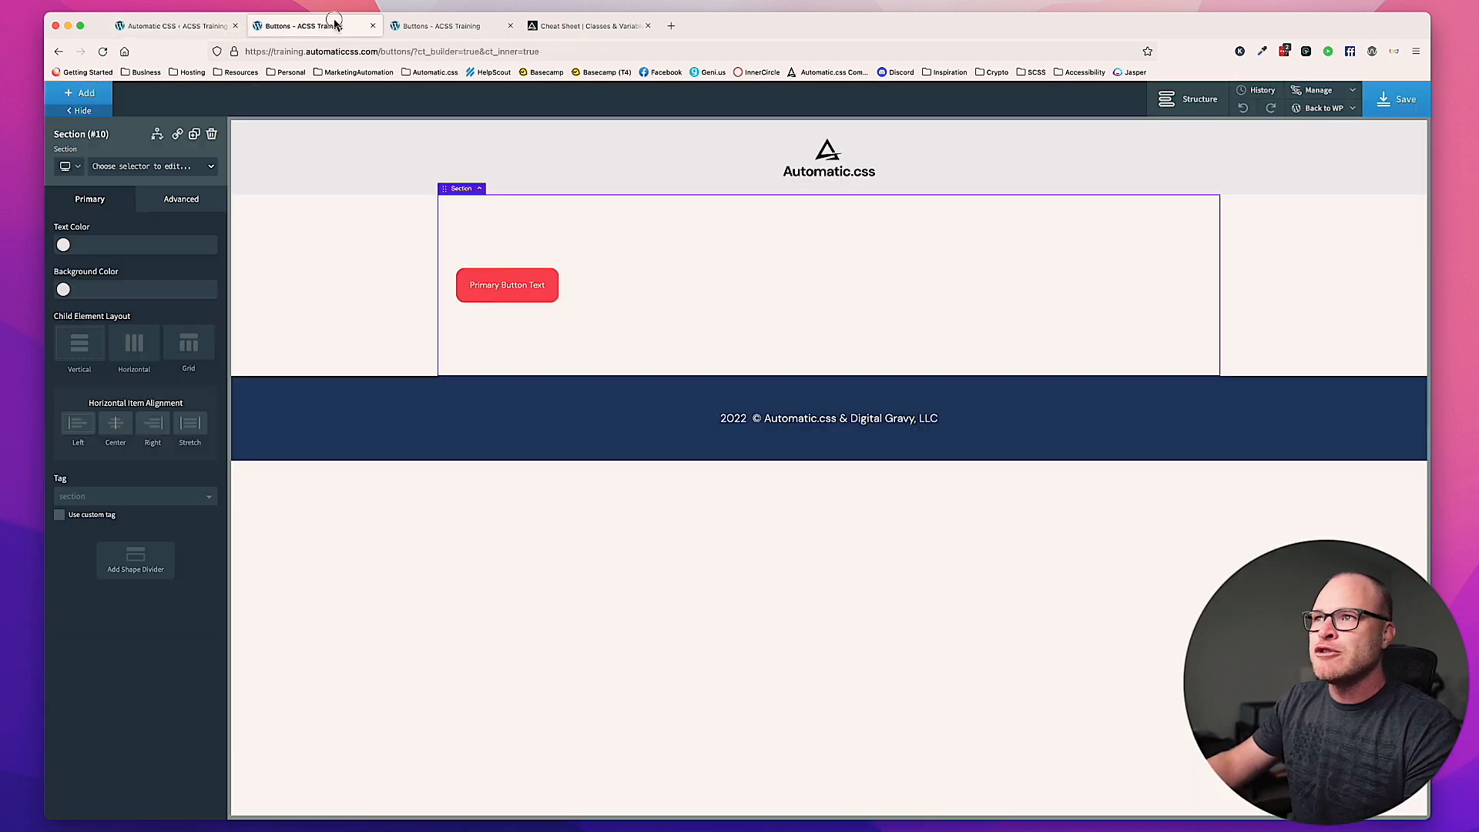
left_click(518, 293)
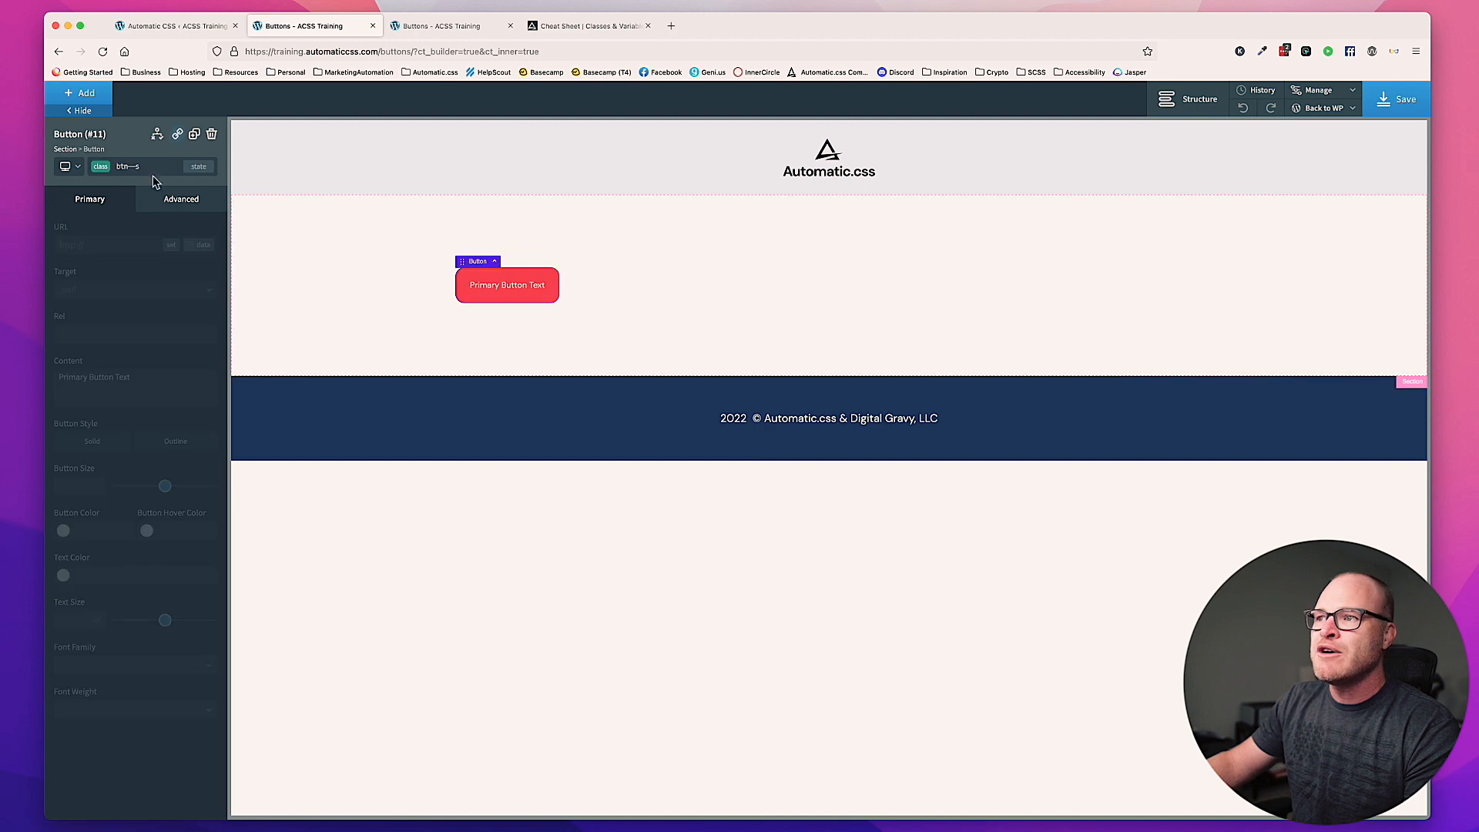
left_click(146, 165)
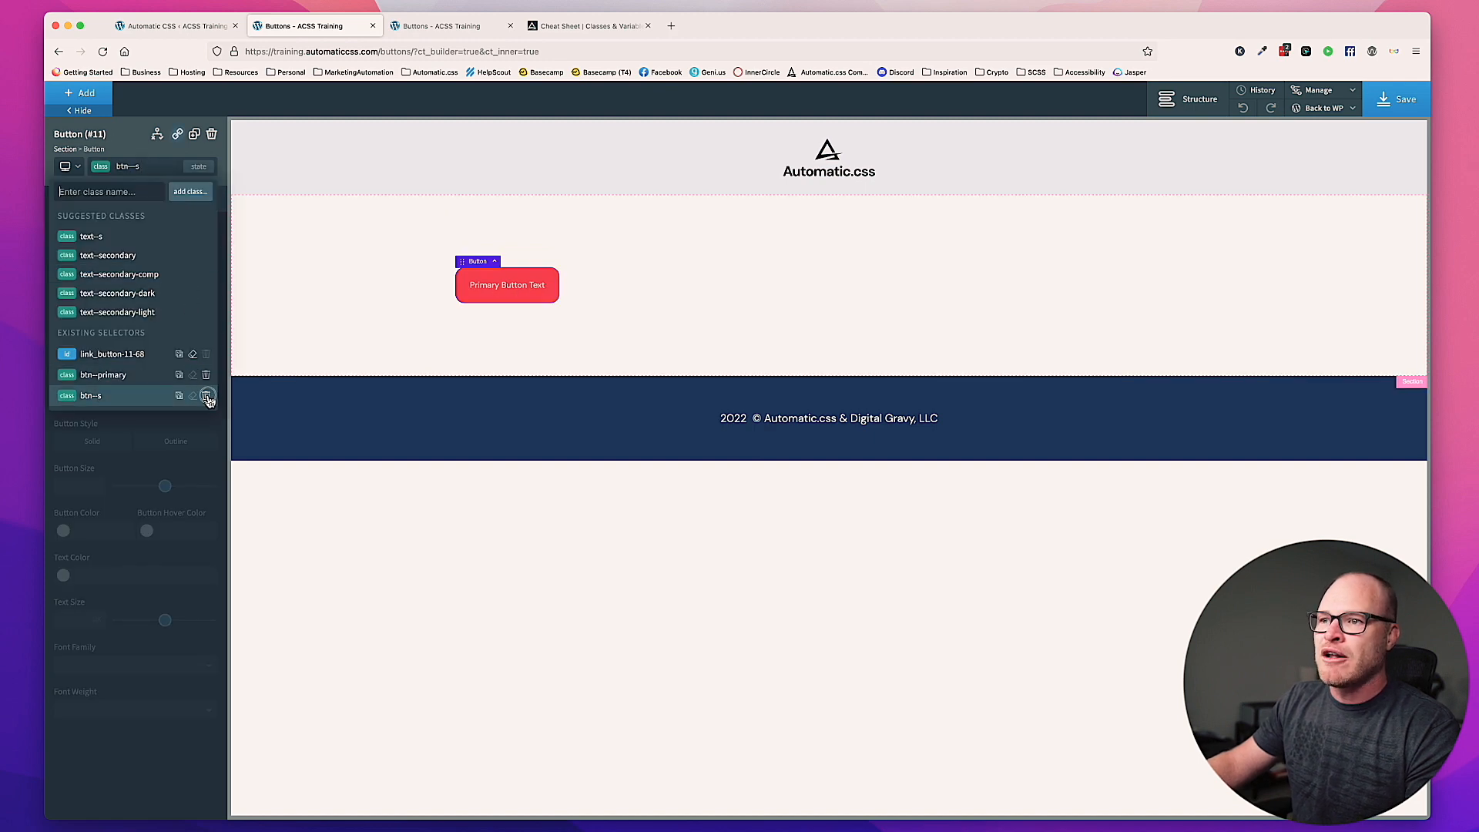
left_click(148, 166)
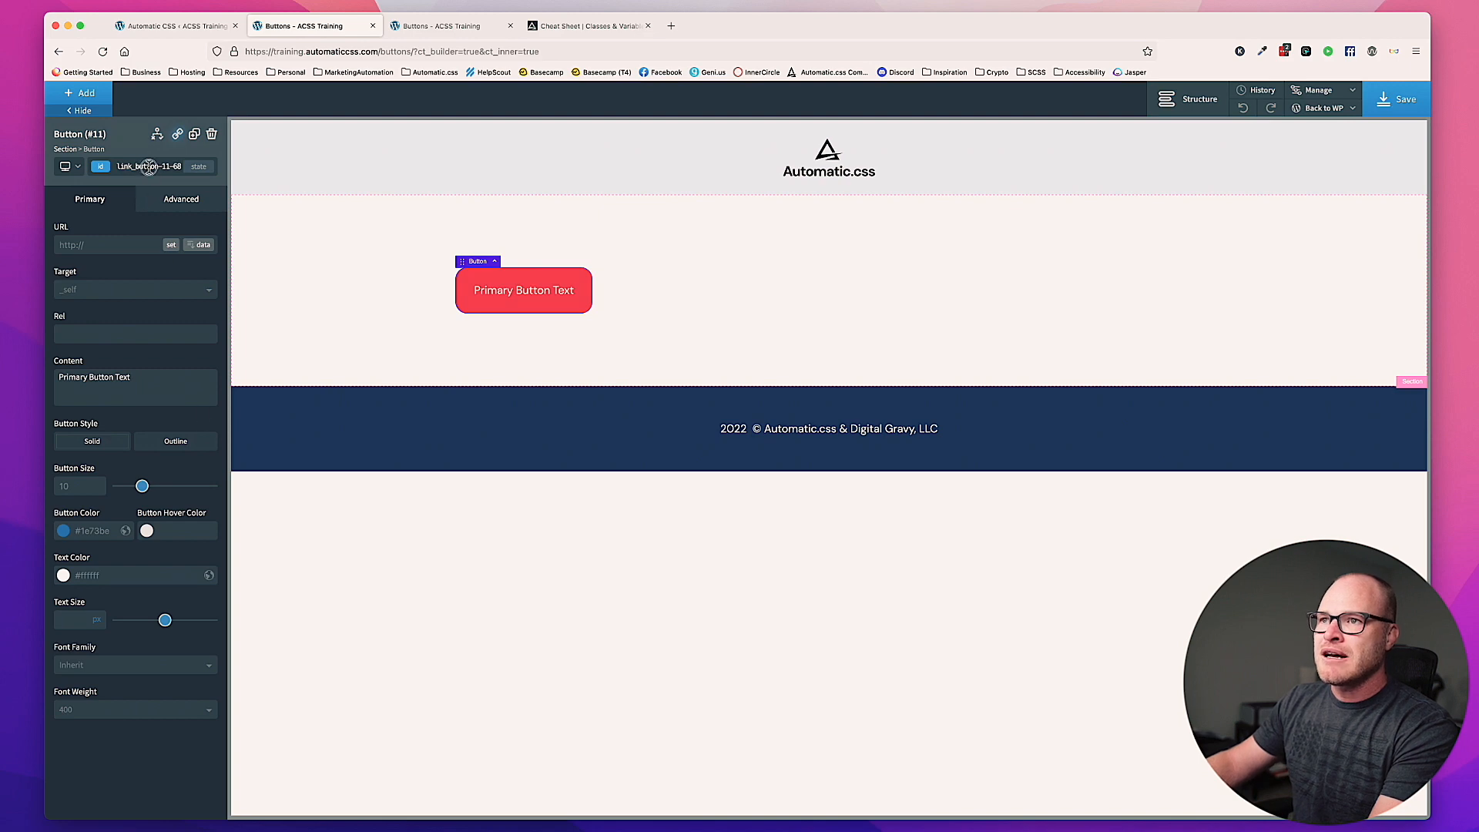
left_click(149, 166)
type("btn--xs")
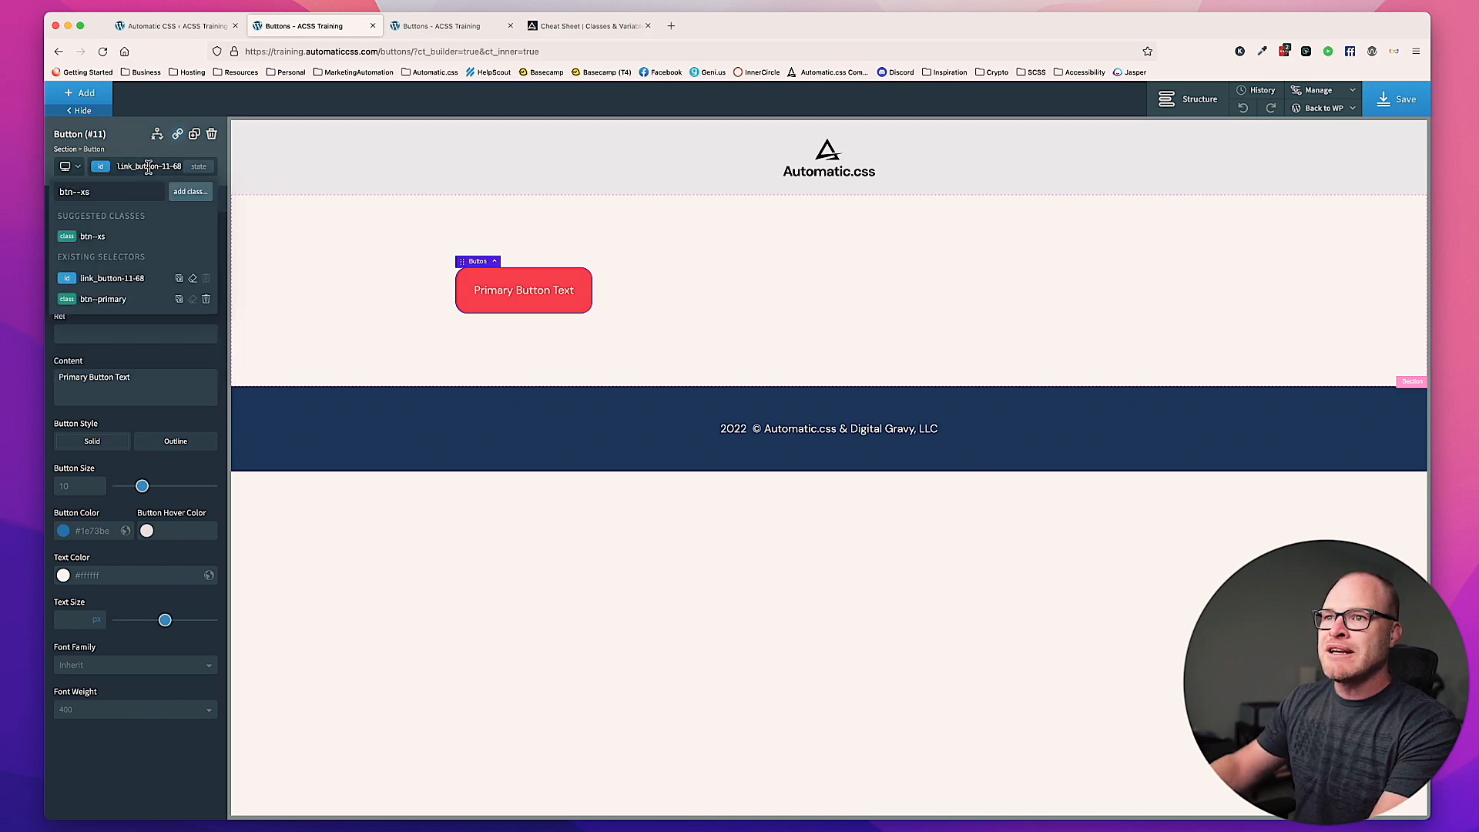
left_click(130, 237)
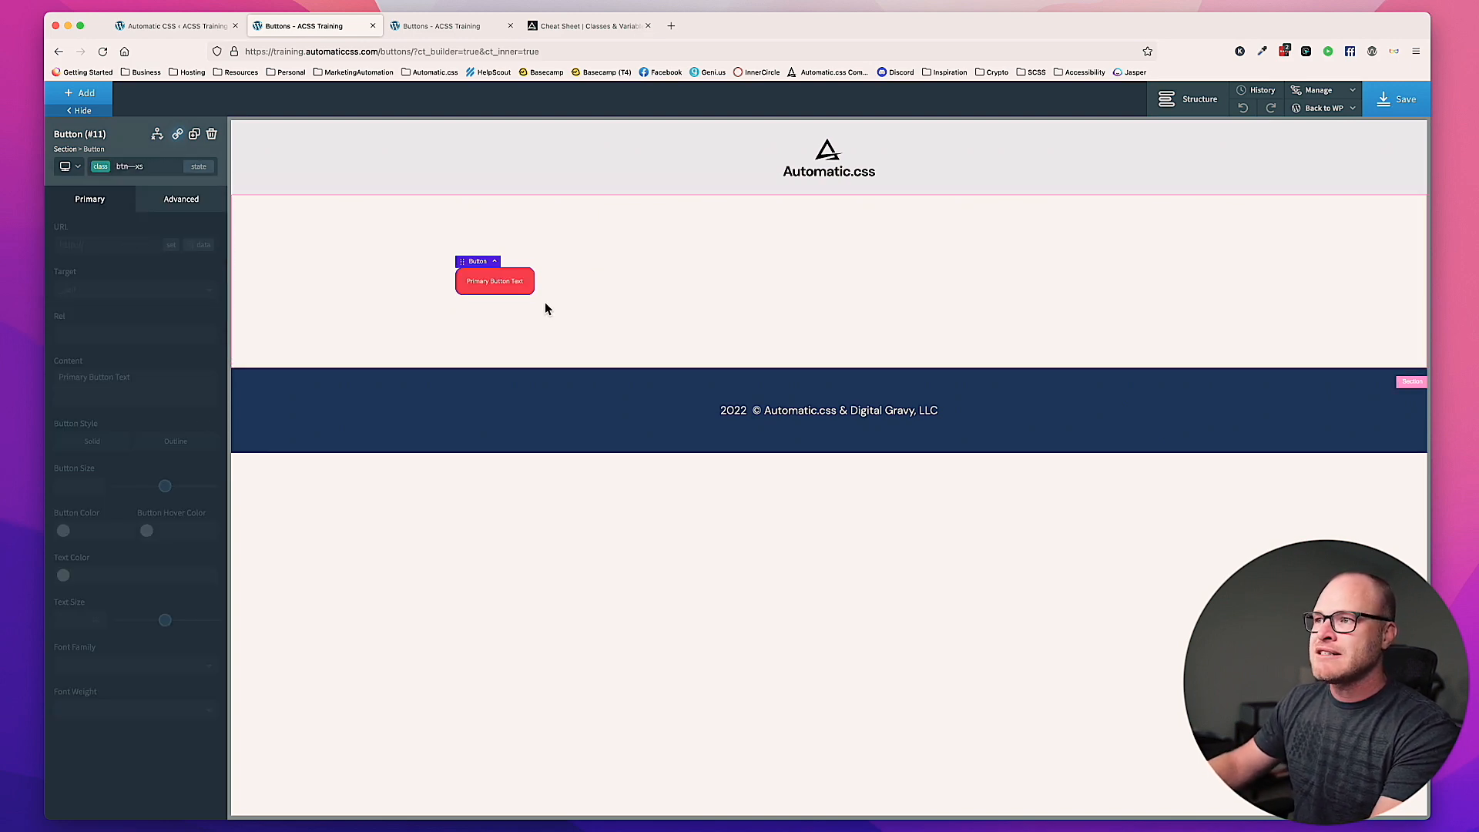
left_click(496, 284)
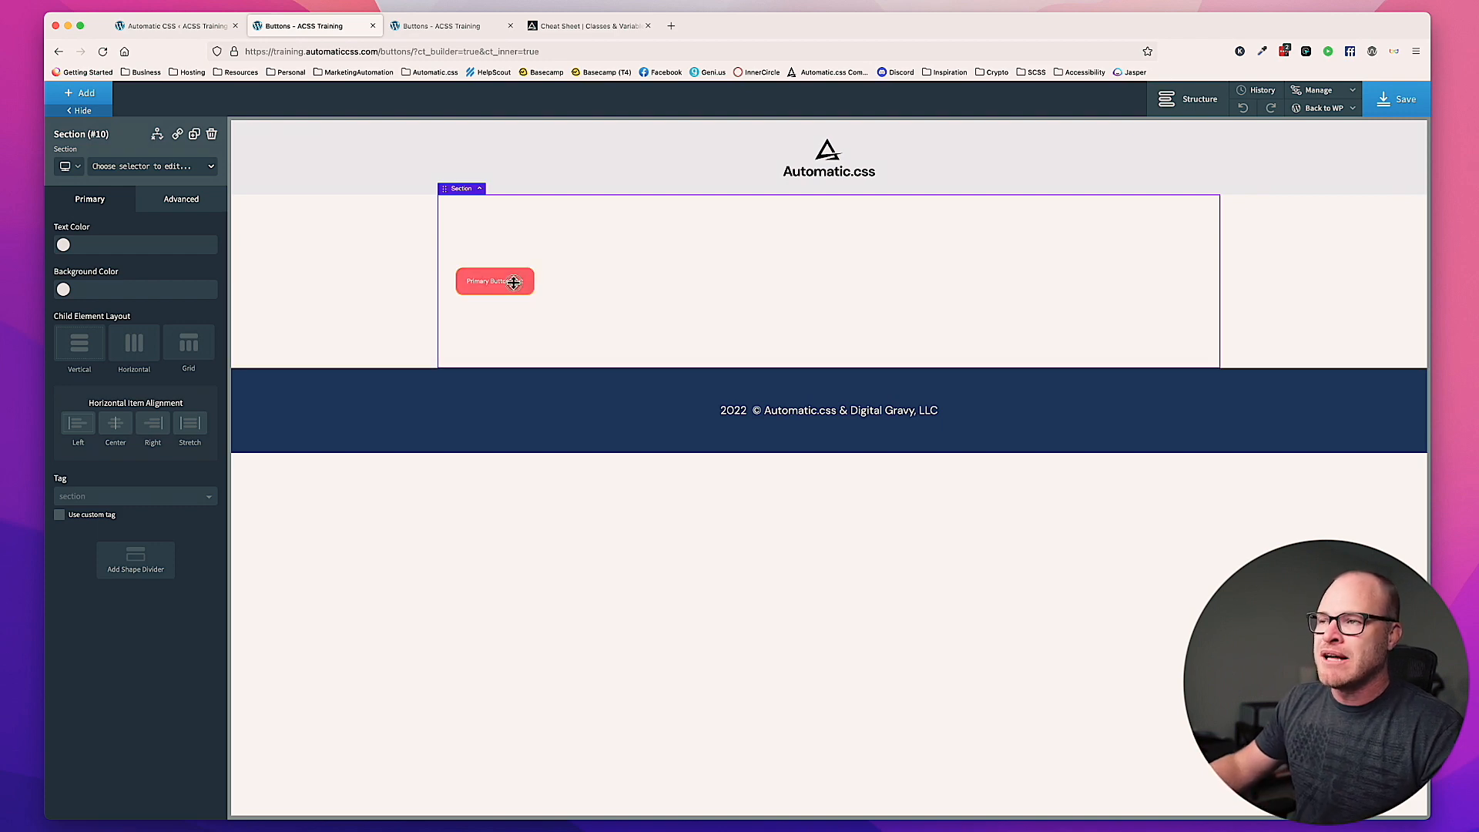
left_click(510, 281)
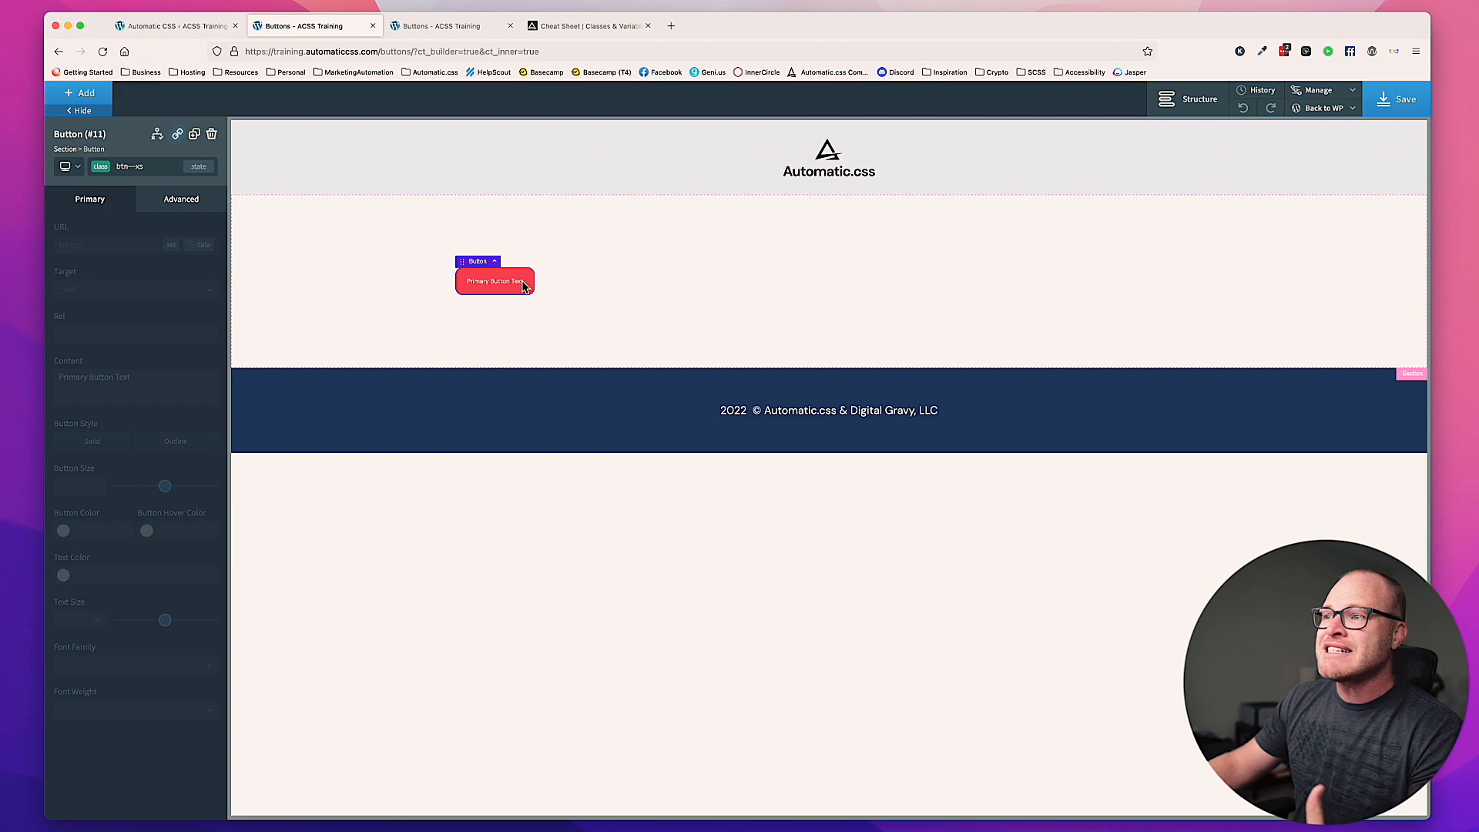
Step: Switch to the Automatic CSS typography settings and examine the X-Small Text Minimum and Small Text Minimum options
left_click(175, 28)
scroll(523, 322, "up", 3)
left_click(529, 289)
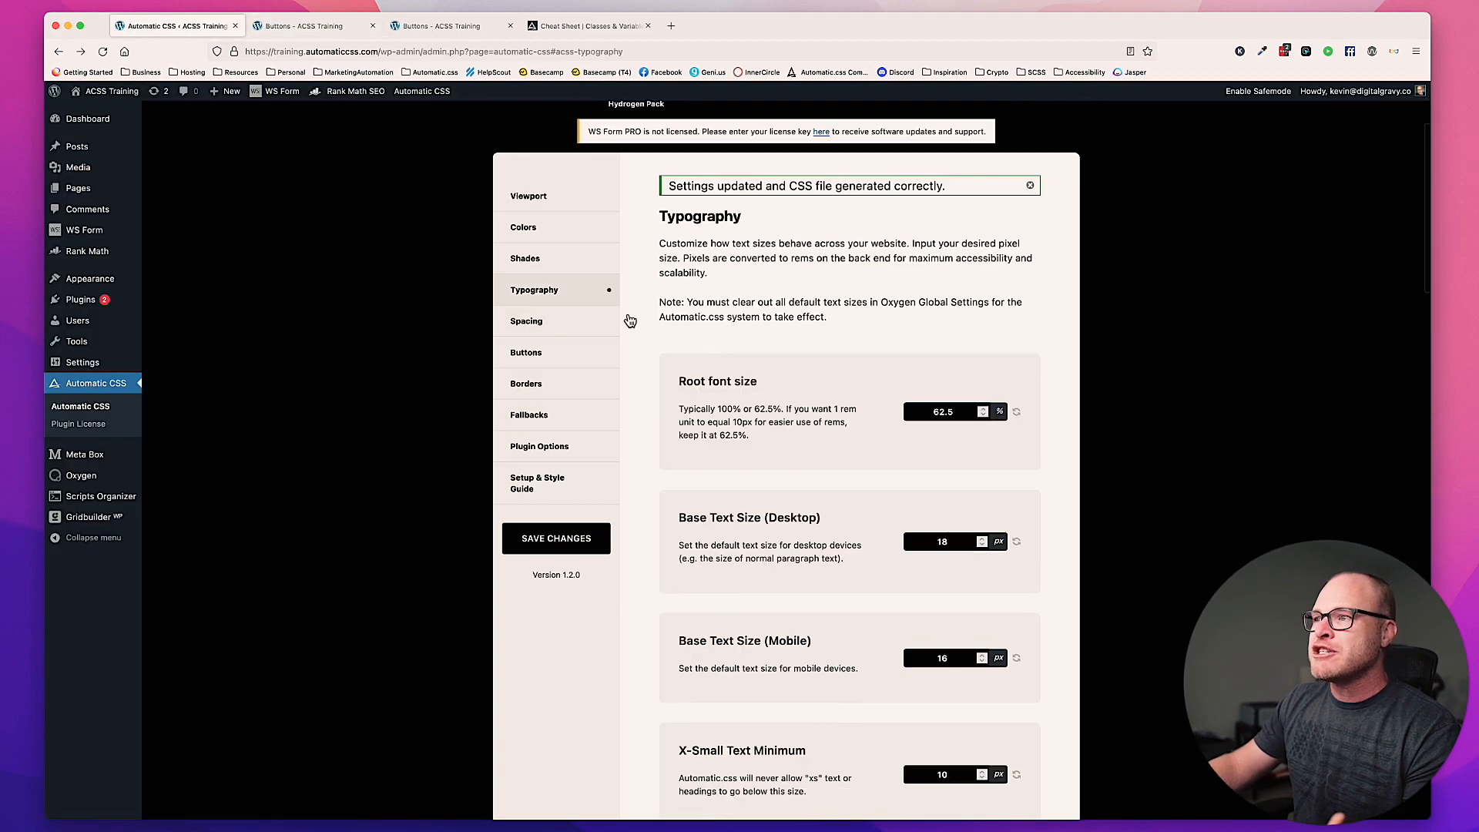
scroll(798, 366, "down", 5)
scroll(798, 368, "down", 5)
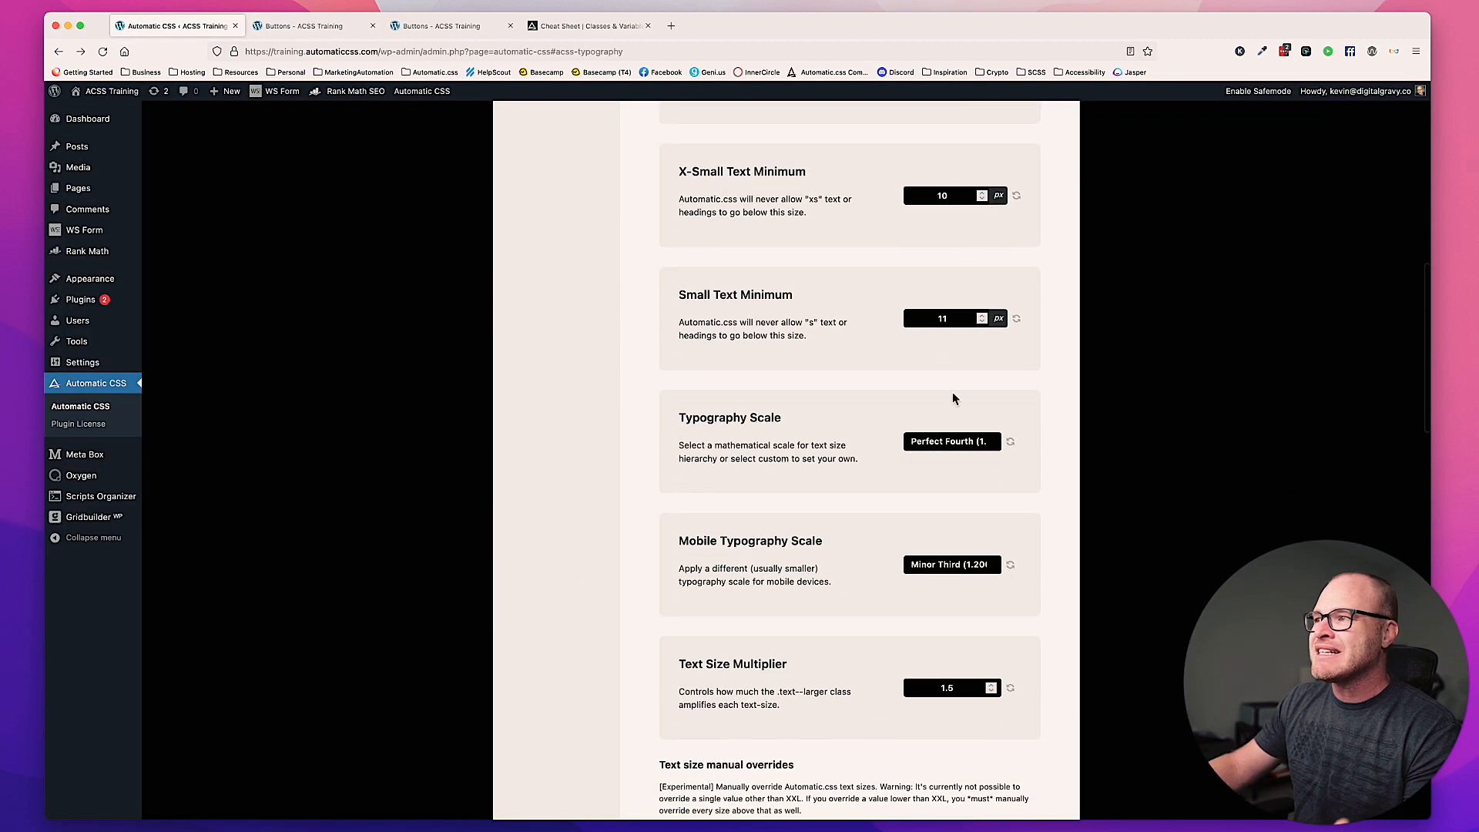
scroll(951, 362, "up", 8)
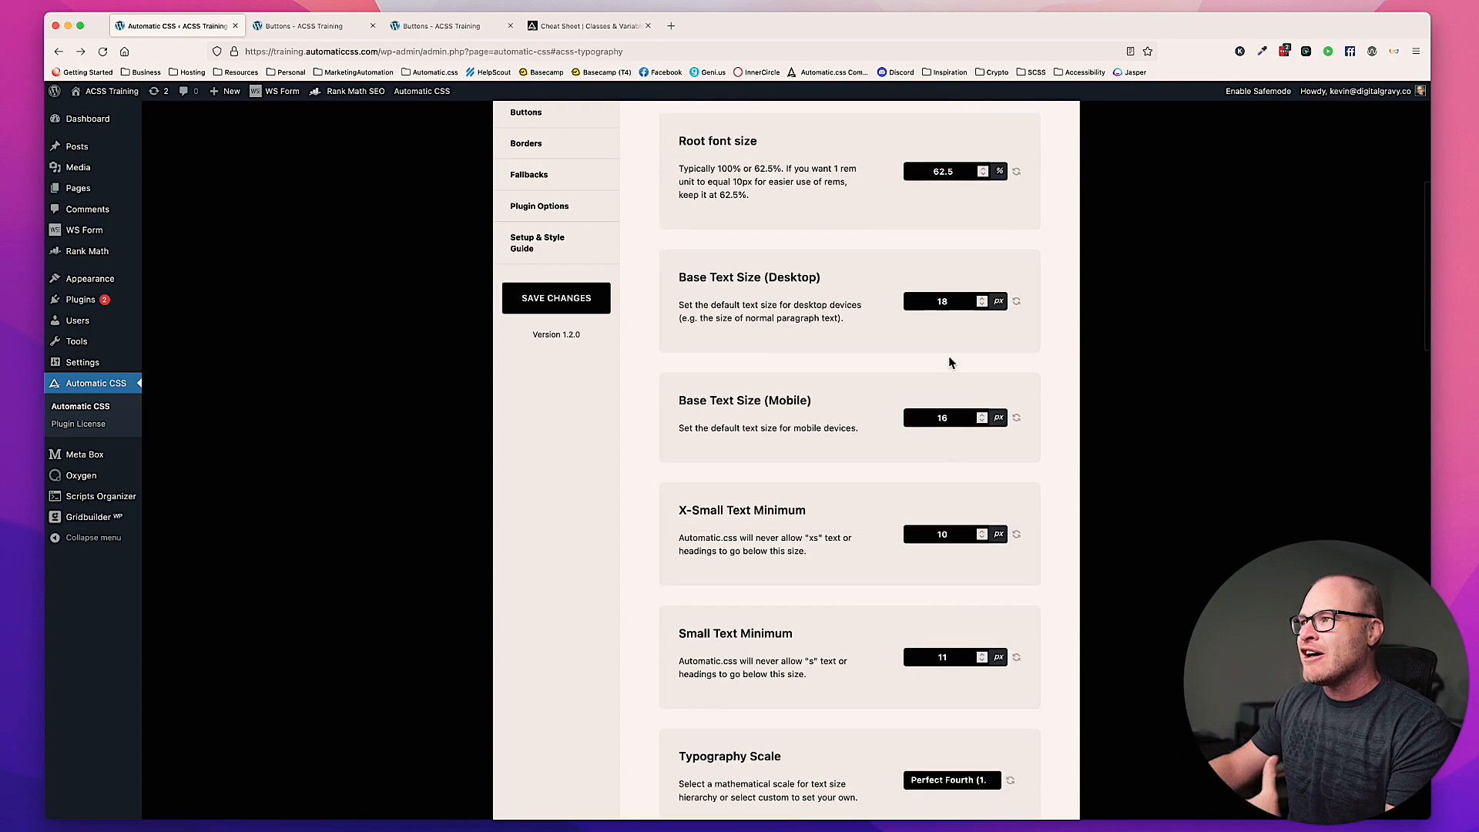
scroll(947, 361, "down", 3)
scroll(948, 362, "down", 2)
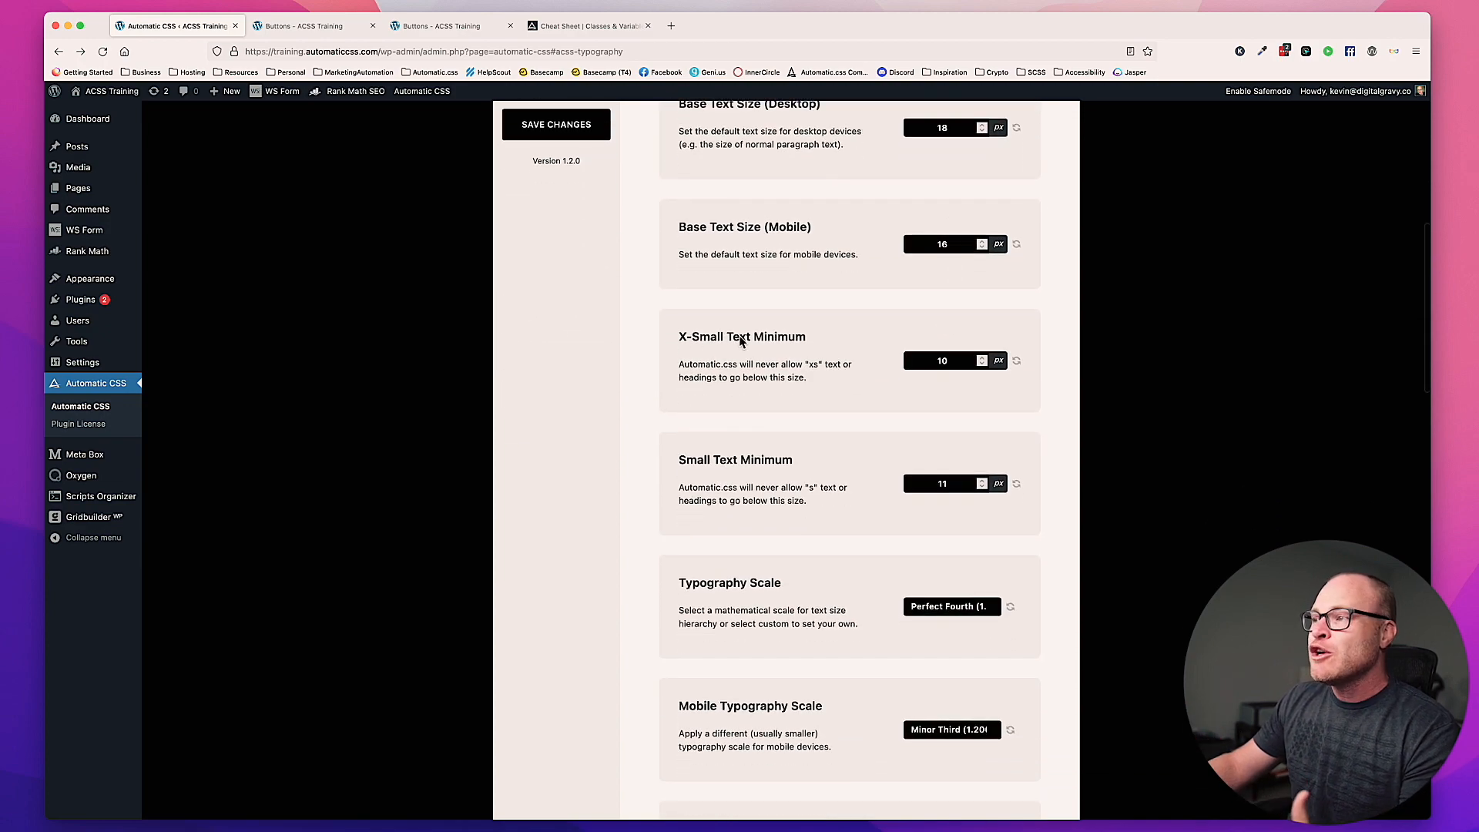
left_click_drag(675, 336, 836, 342)
left_click_drag(673, 460, 830, 468)
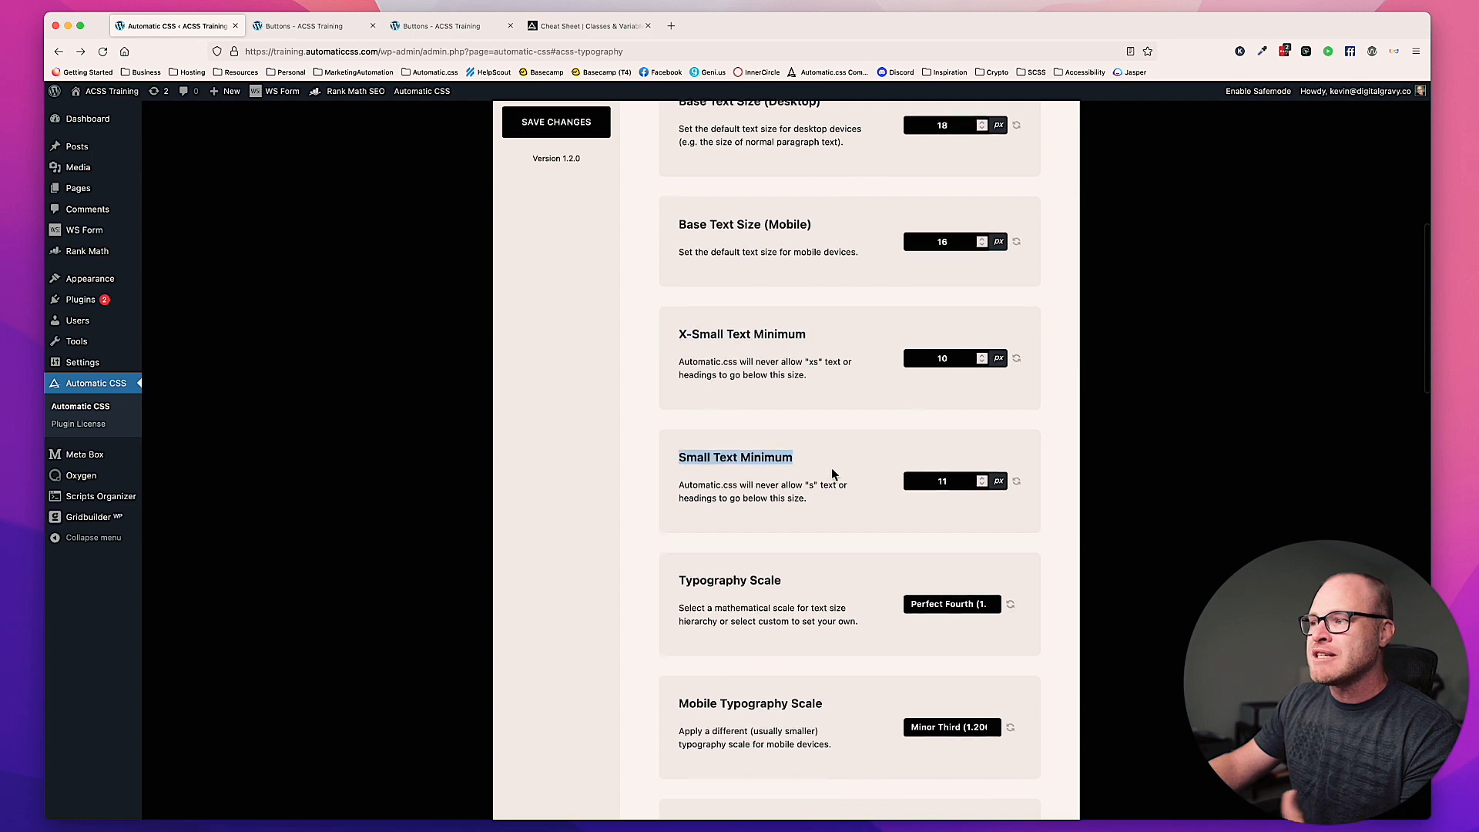
scroll(831, 469, "down", 1)
left_click(831, 472)
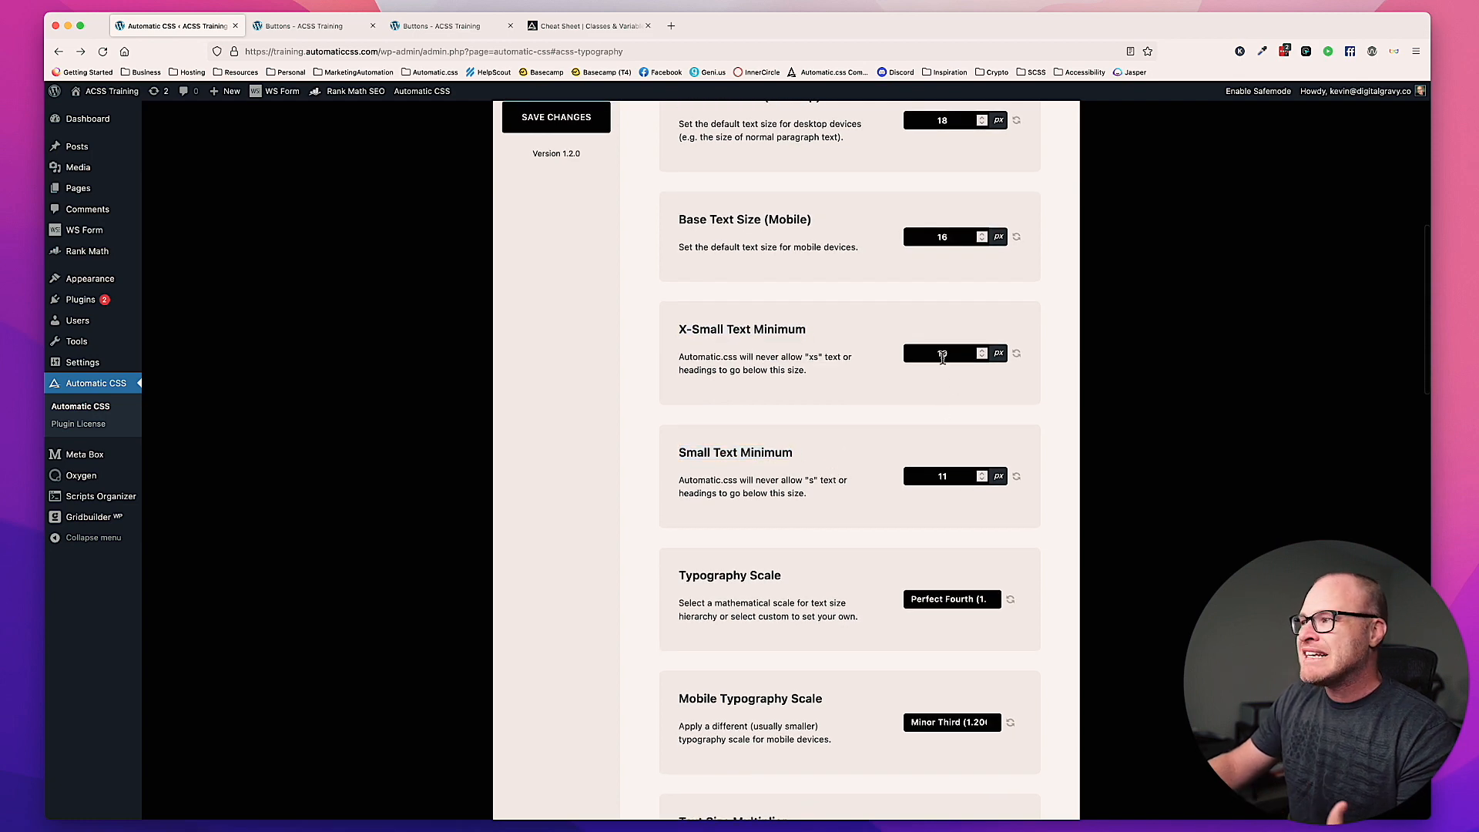
Step: Set the X-Small Text Minimum in the typography settings to 12 px
scroll(953, 357, "down", 1)
double_click(953, 356)
scroll(888, 450, "down", 1)
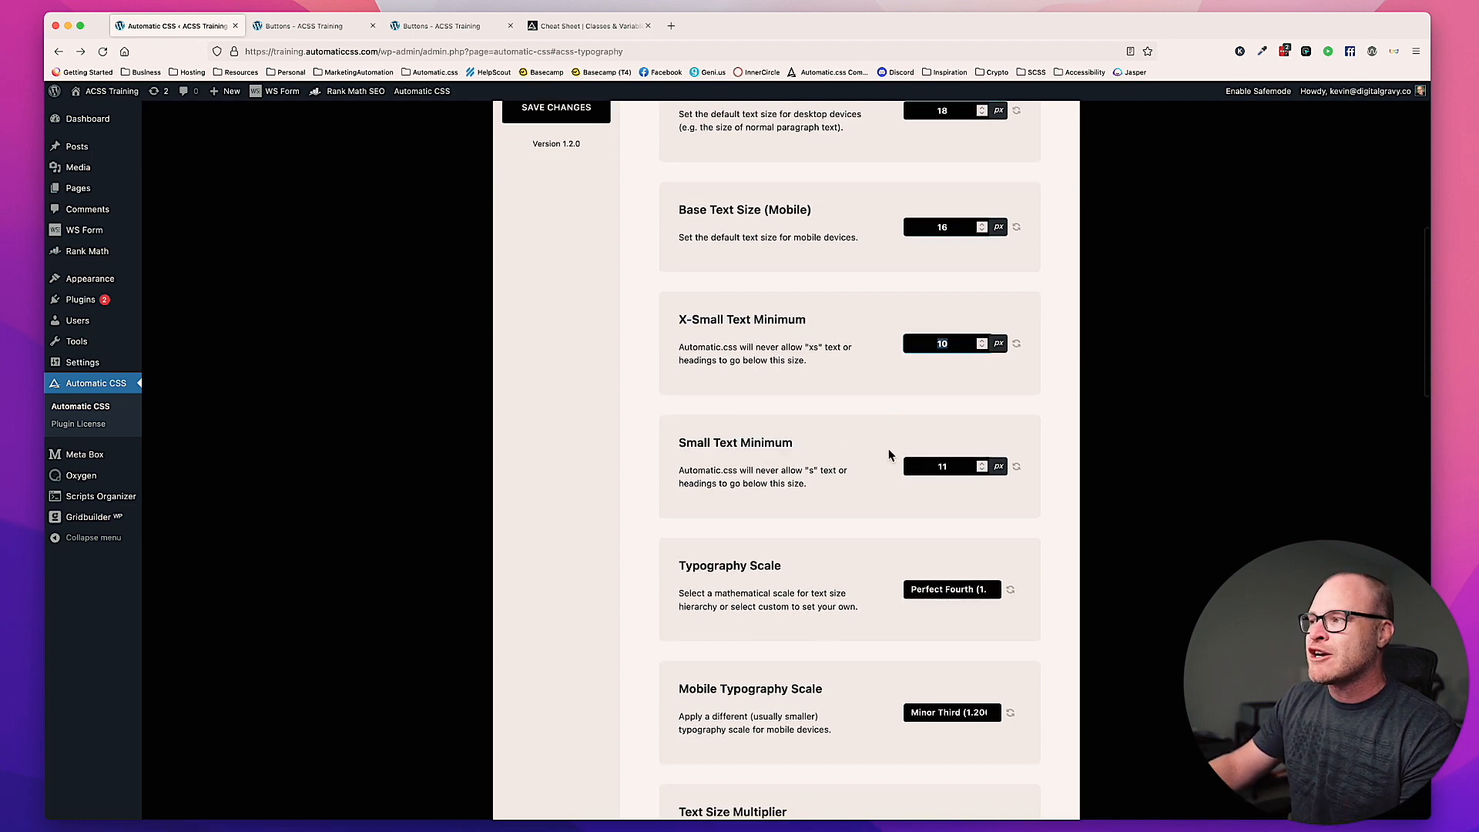
left_click(957, 467)
left_click(954, 342)
left_click_drag(953, 342, 923, 341)
scroll(924, 342, "down", 1)
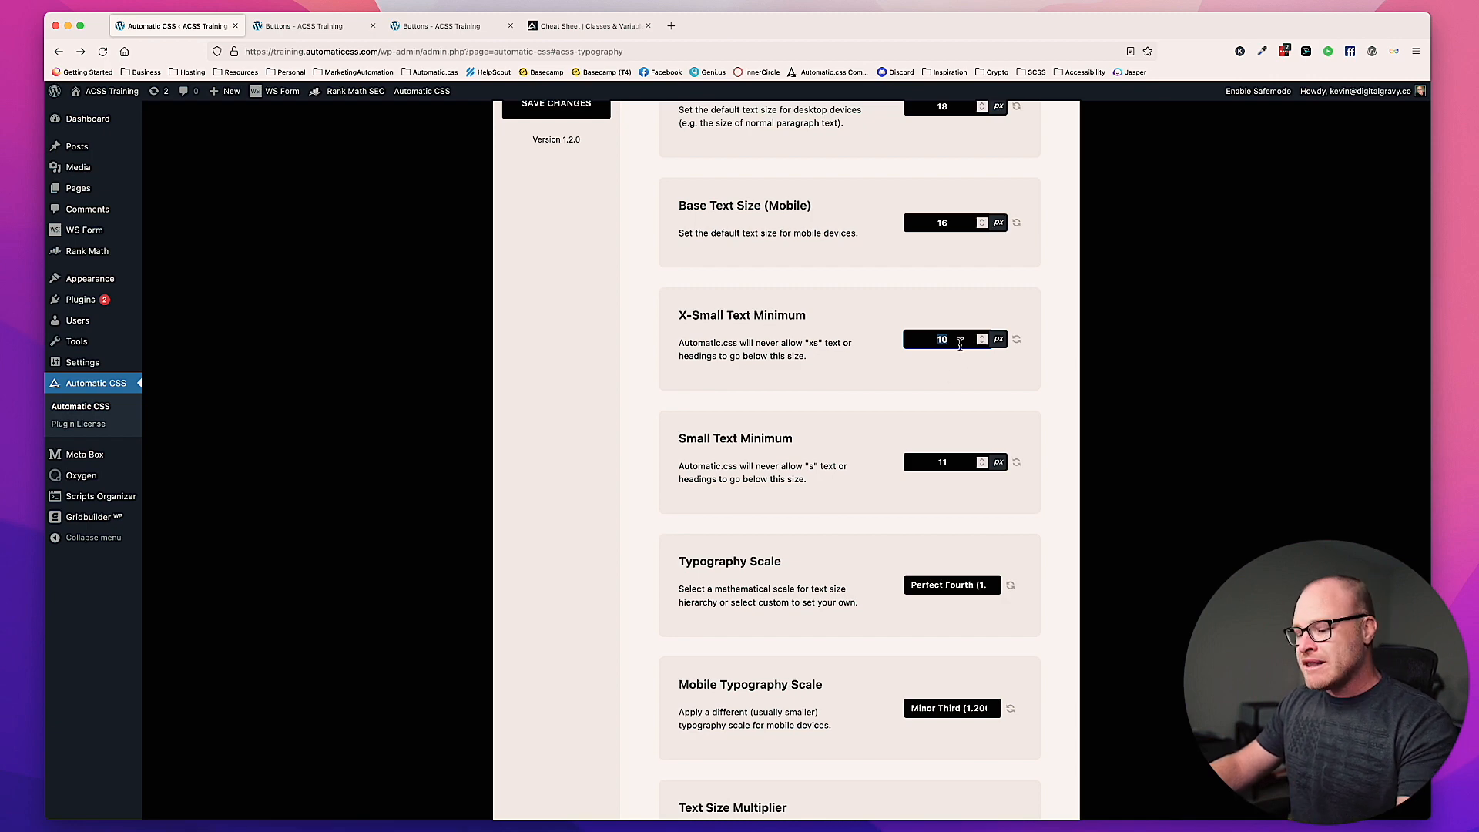
type("12")
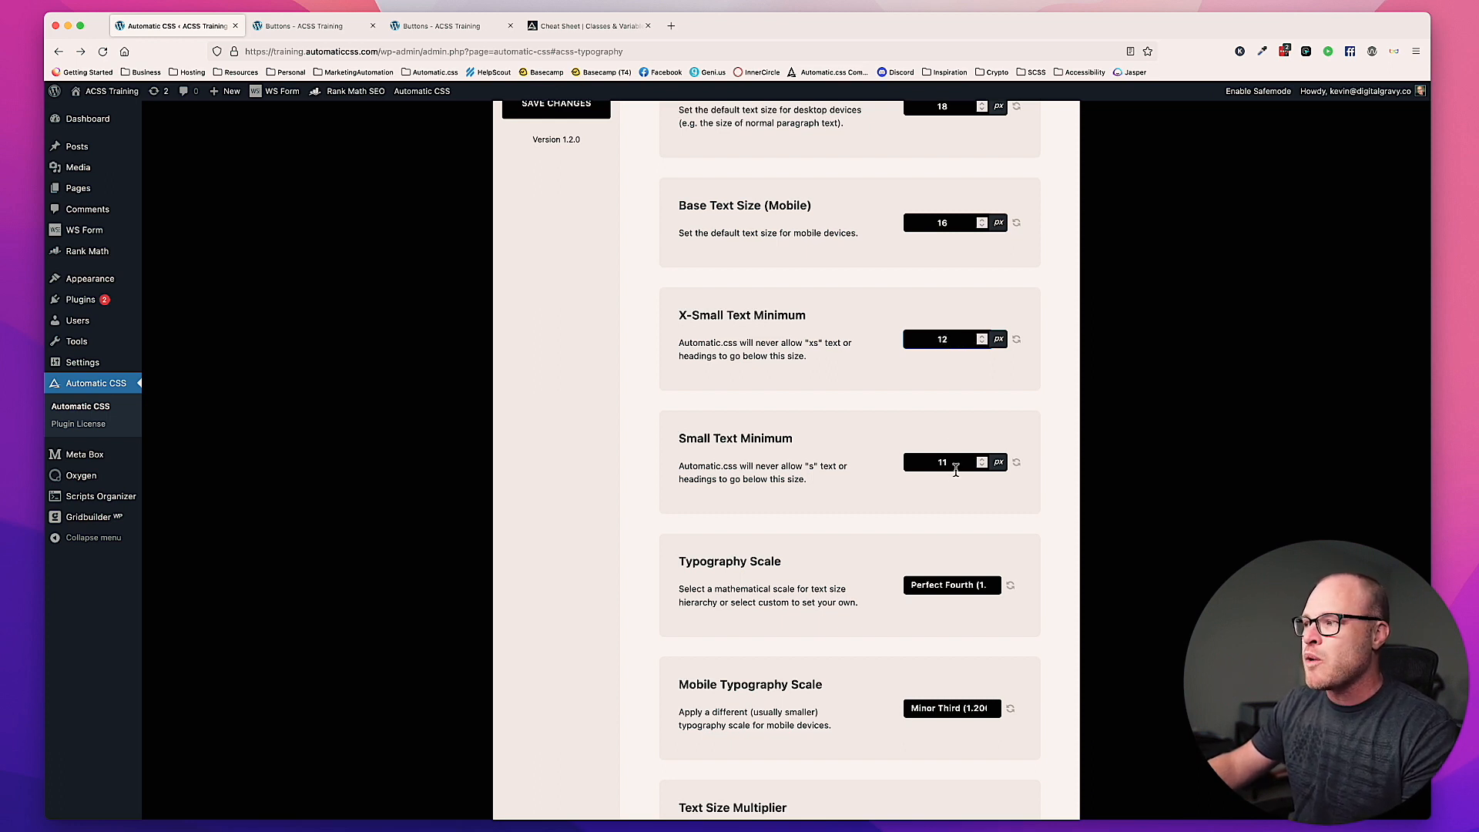
Step: Set the Small Text Minimum in the typography settings to 14 px
left_click_drag(956, 467, 924, 460)
type("13")
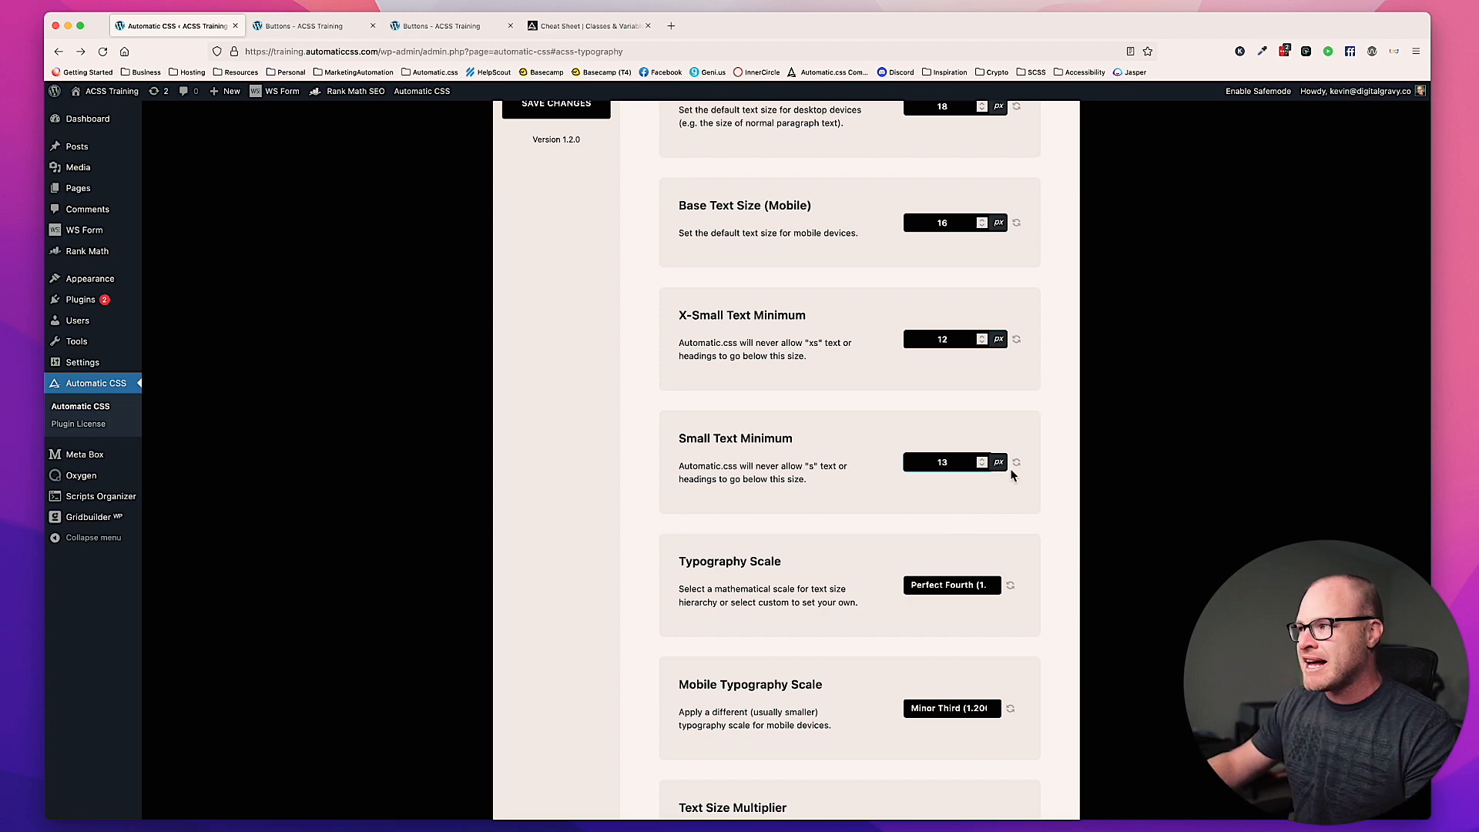
key("BackSpace")
type("4")
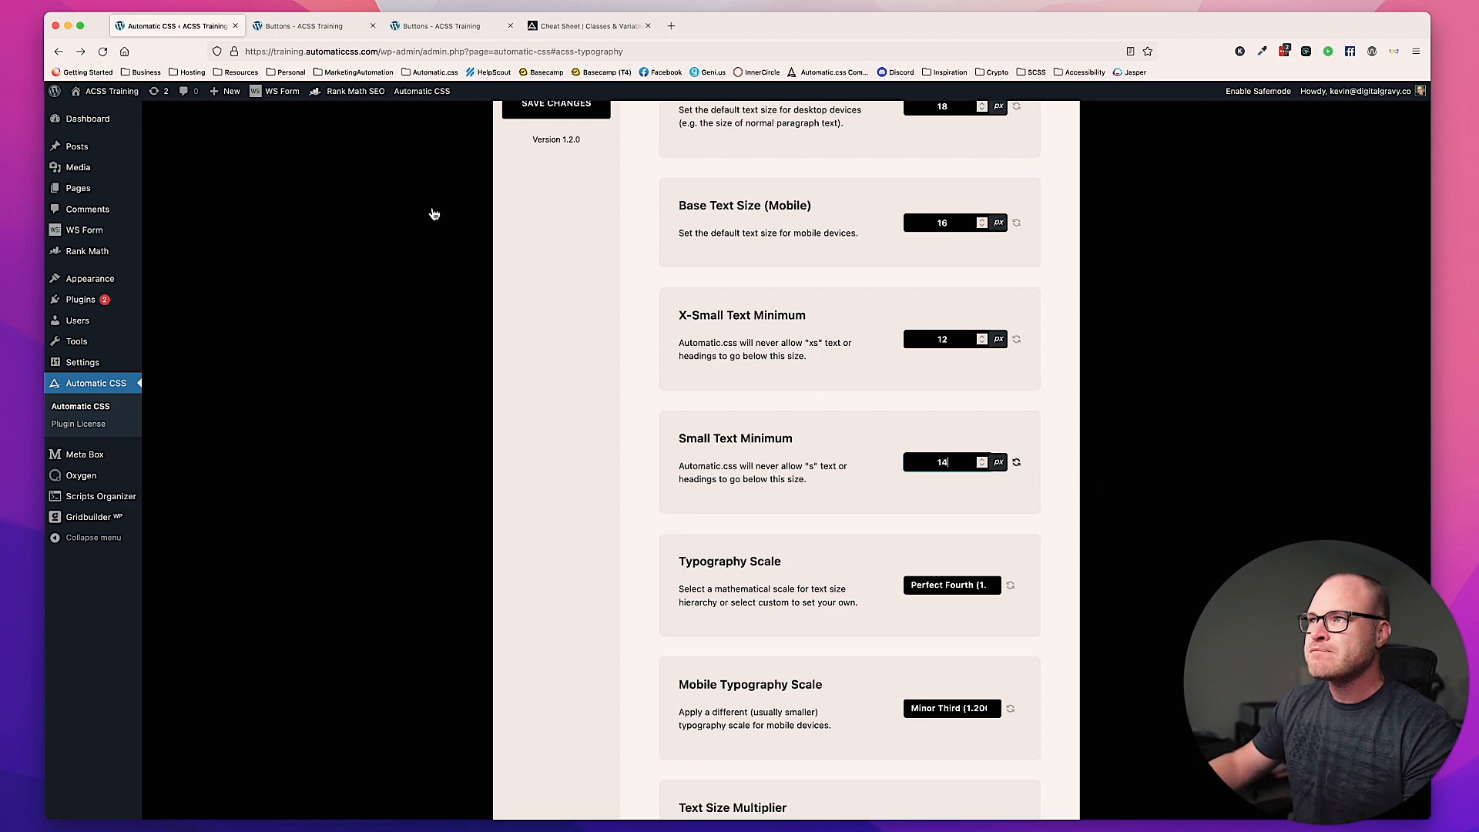
Step: Return to the Oxygen builder and replace the primary button's btn--xs size class with btn--l
left_click(303, 35)
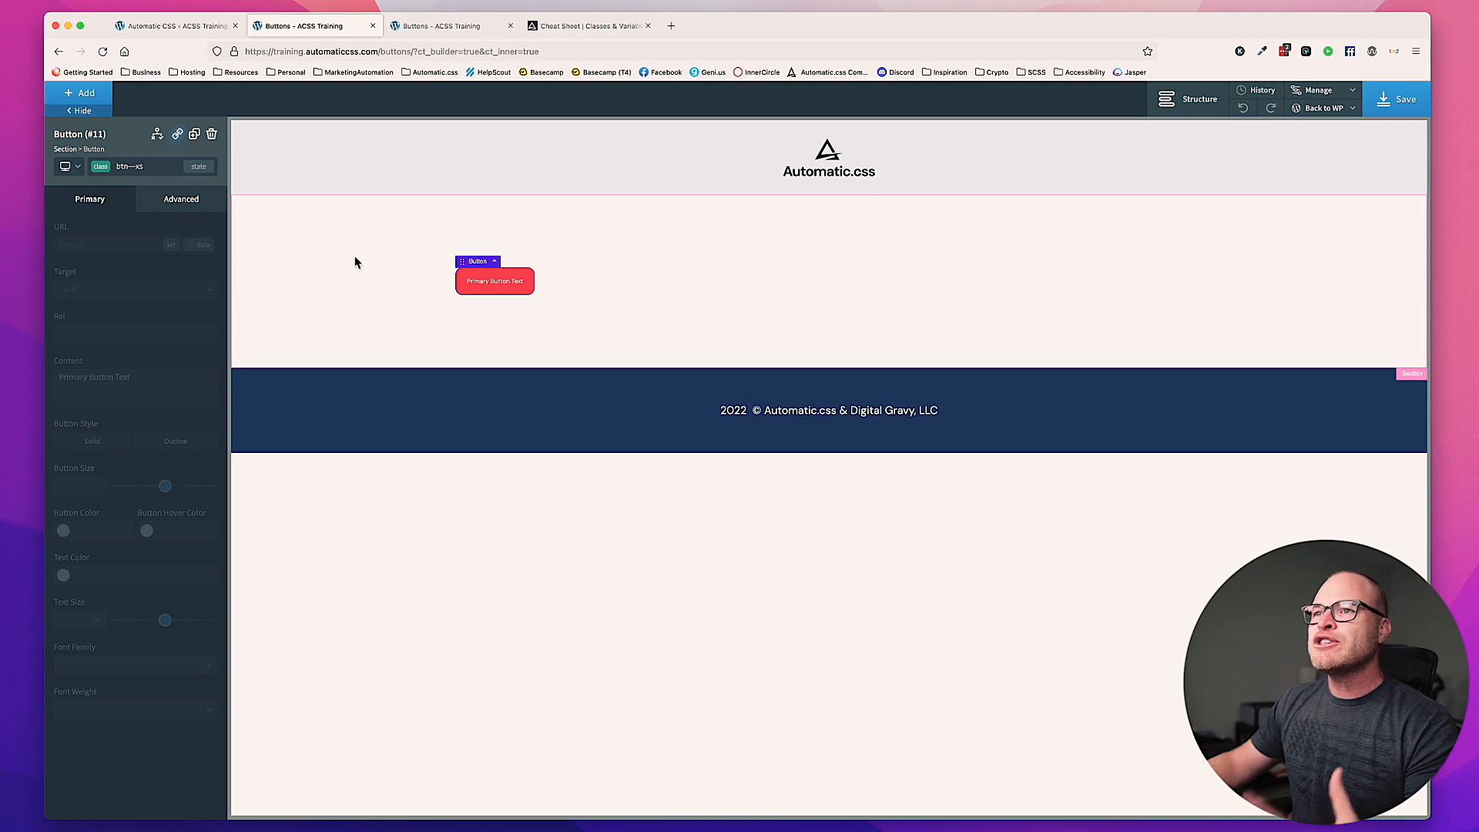
left_click(160, 170)
left_click(206, 257)
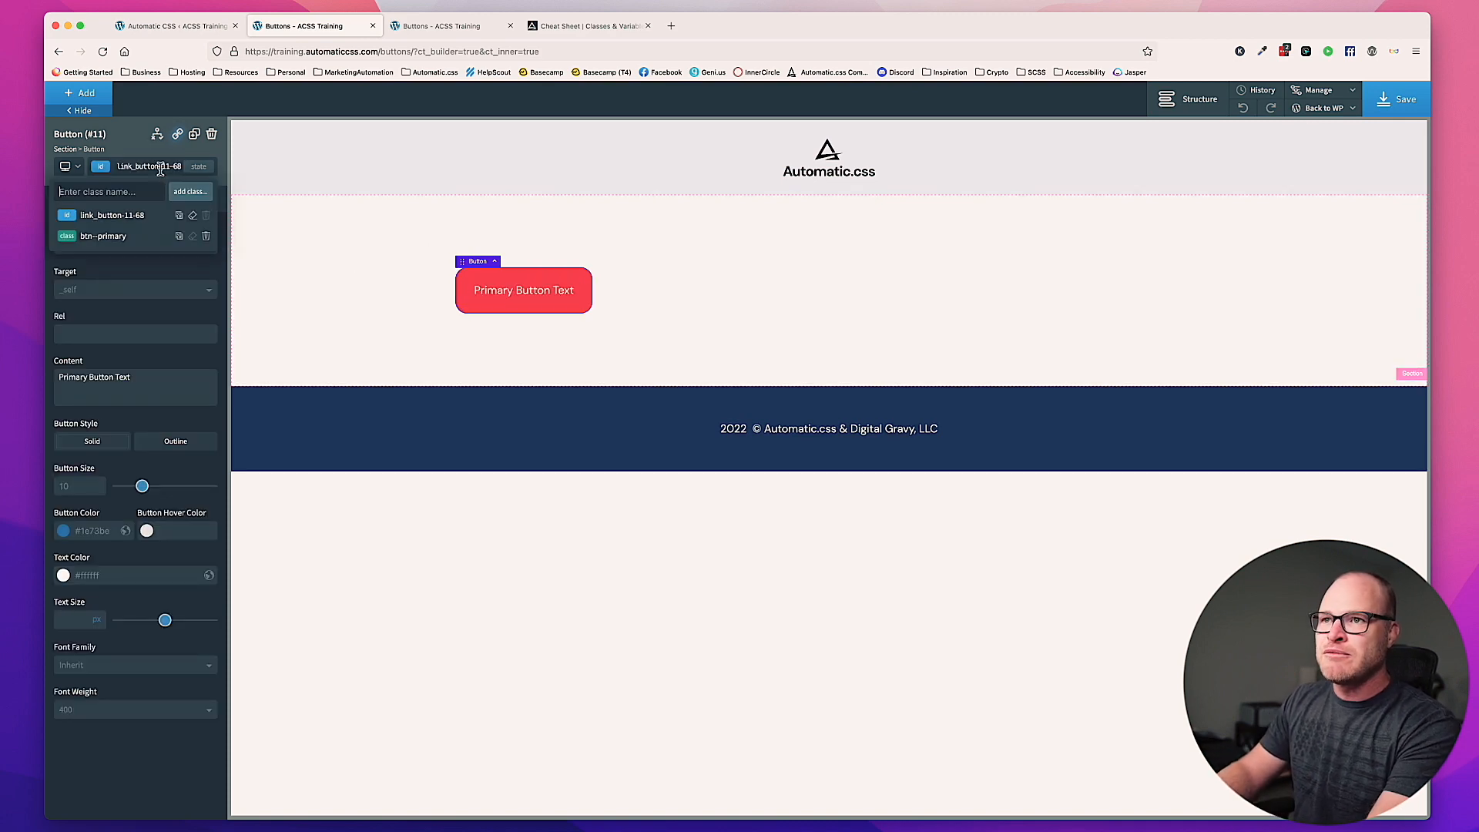
type("btn--l")
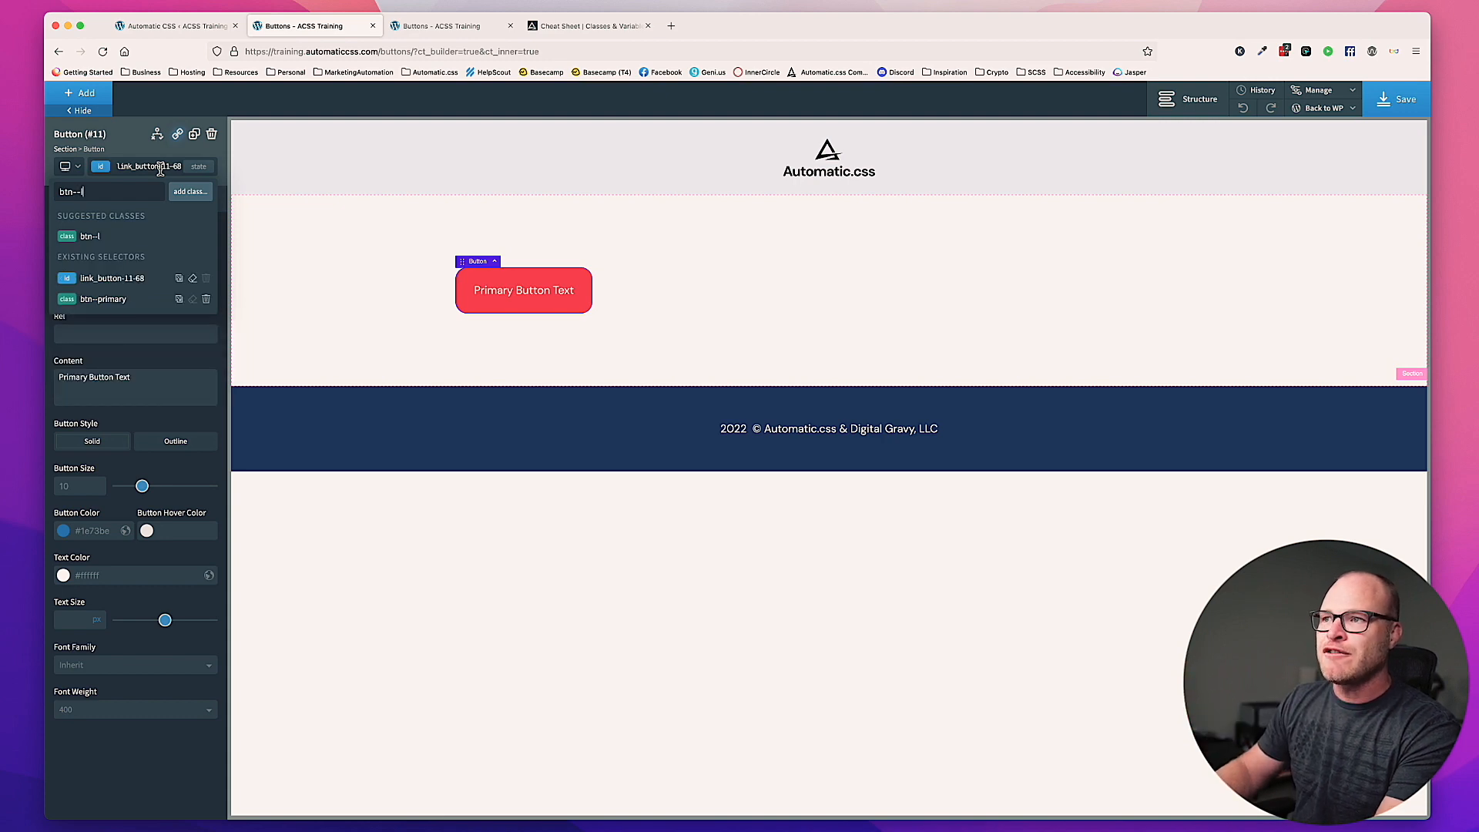
key("Return")
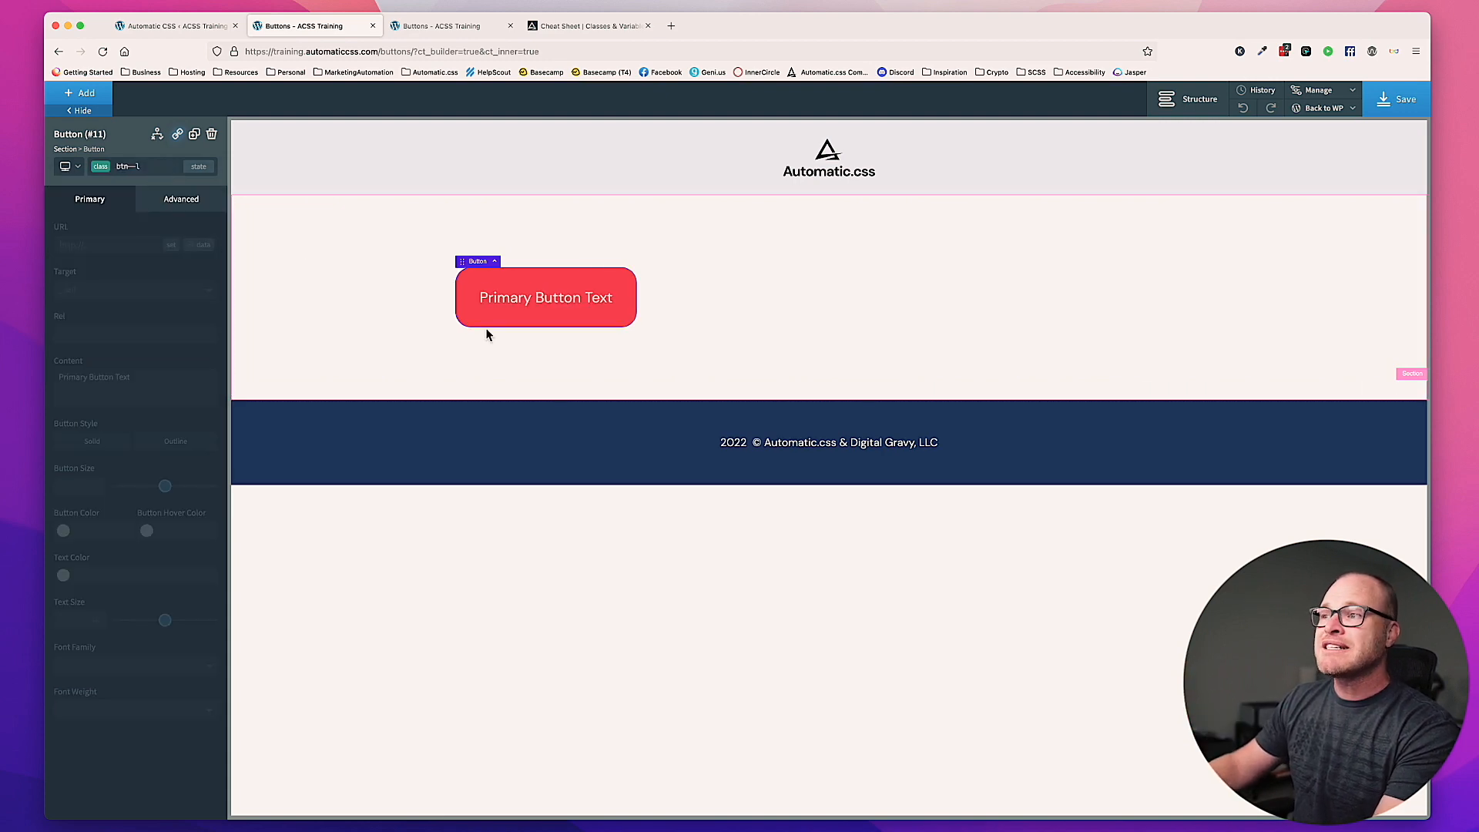
Step: Replace the primary button's btn--l size class with btn--xl
left_click(162, 166)
left_click(205, 319)
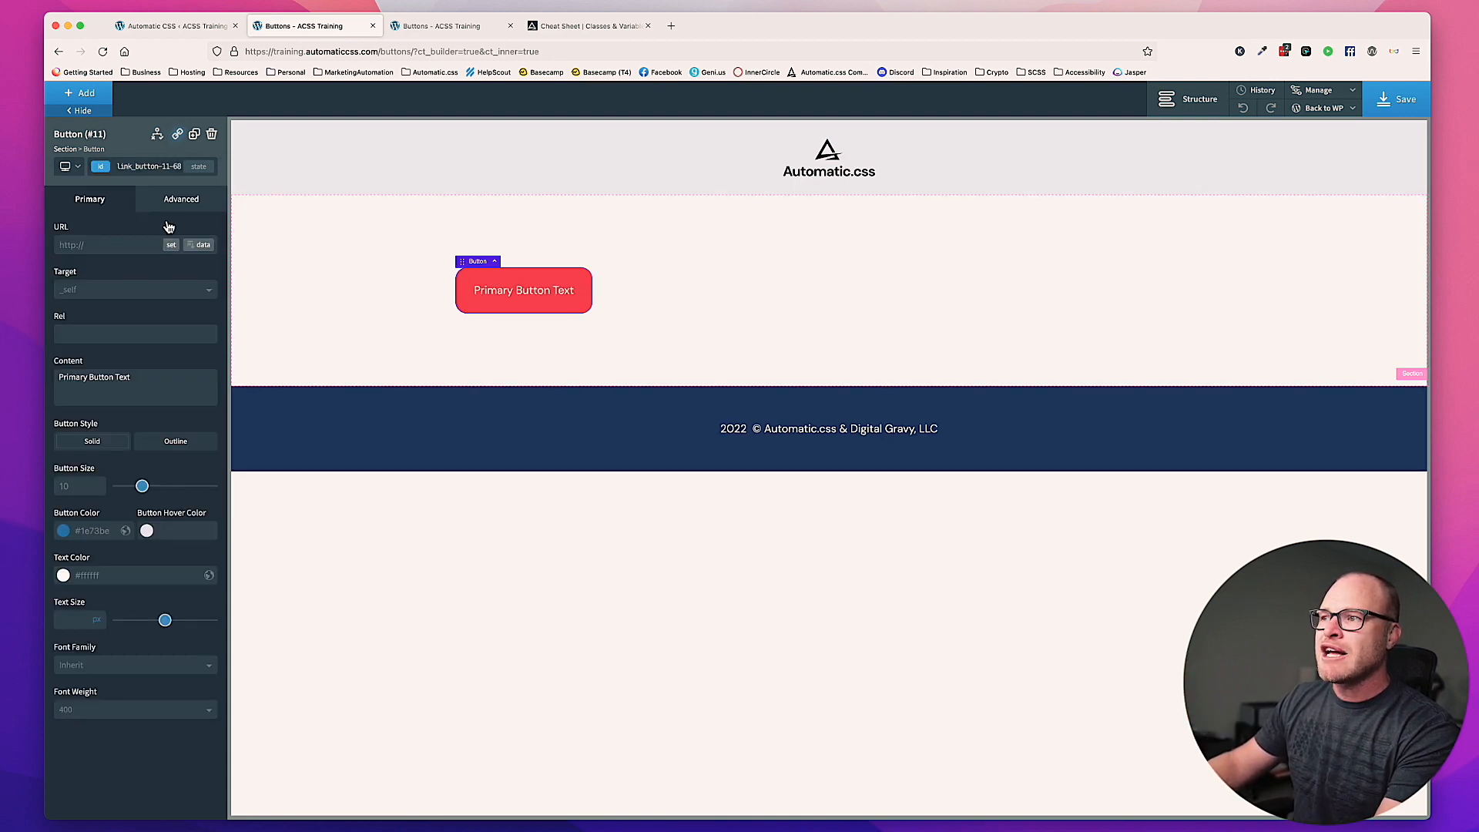
left_click(157, 169)
type("btn--xl")
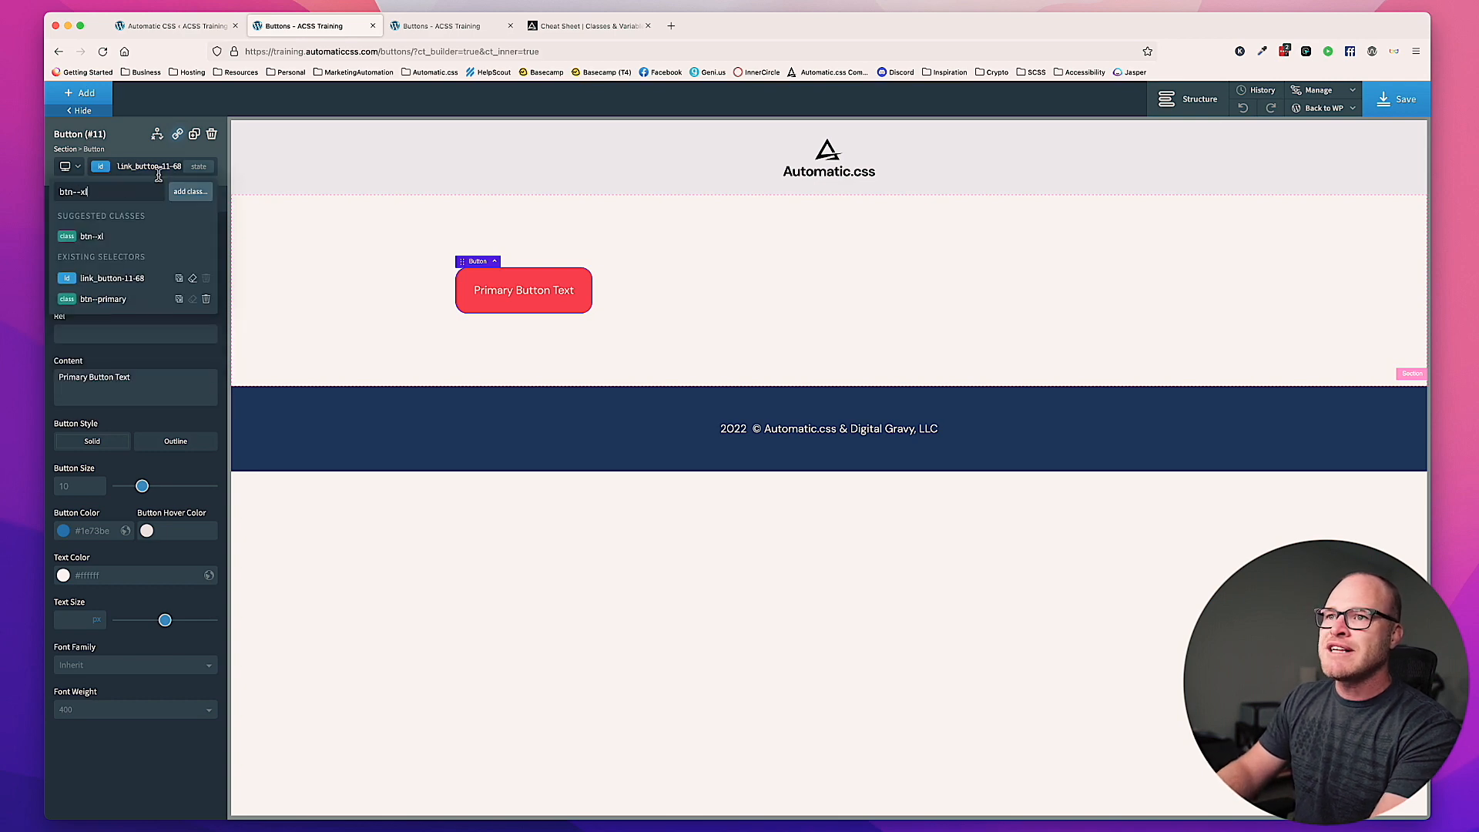
key("Return")
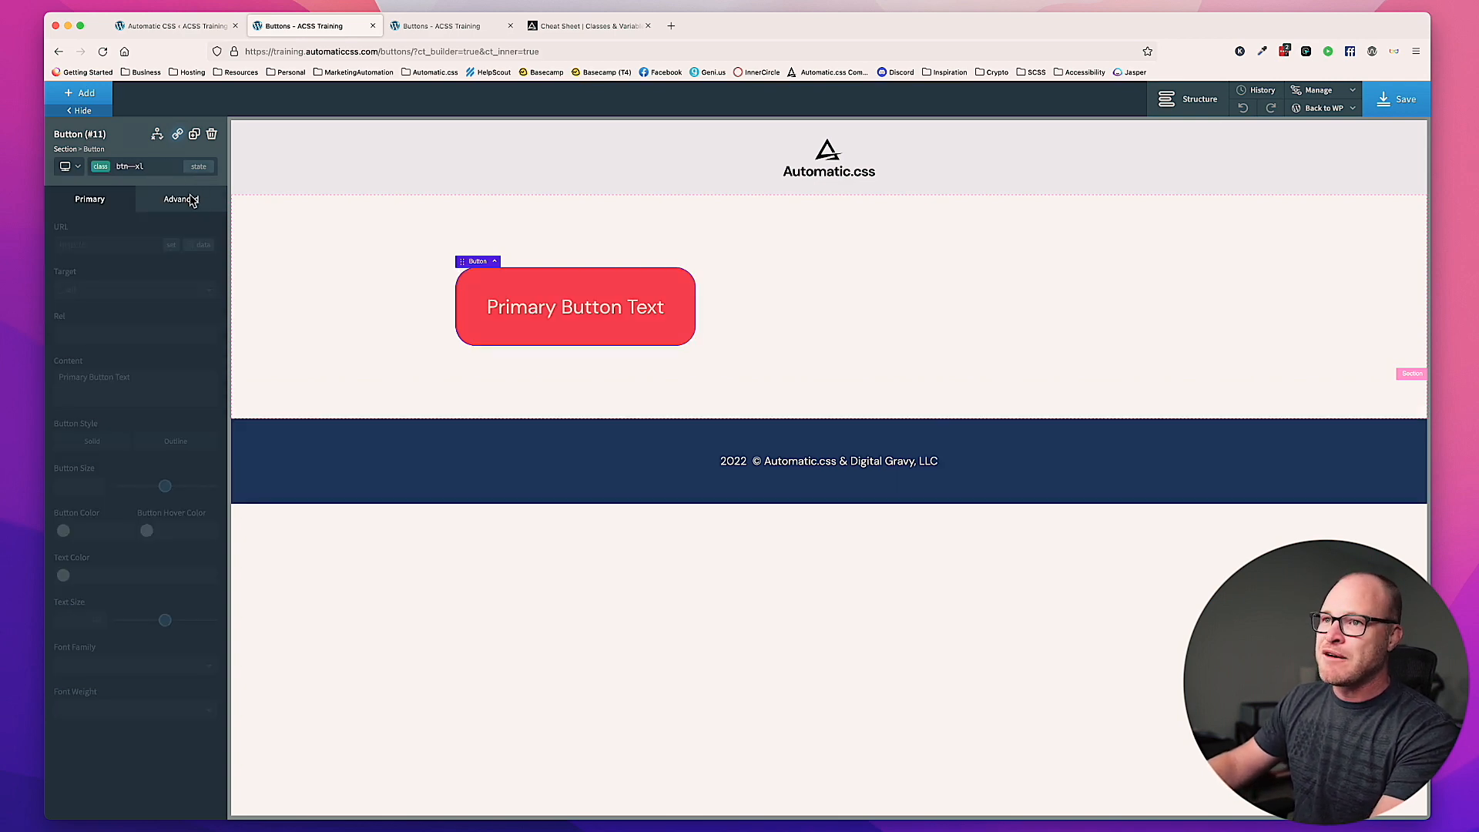
Step: Replace the primary button's btn--xl size class with btn--xxl and deselect the button
left_click(161, 168)
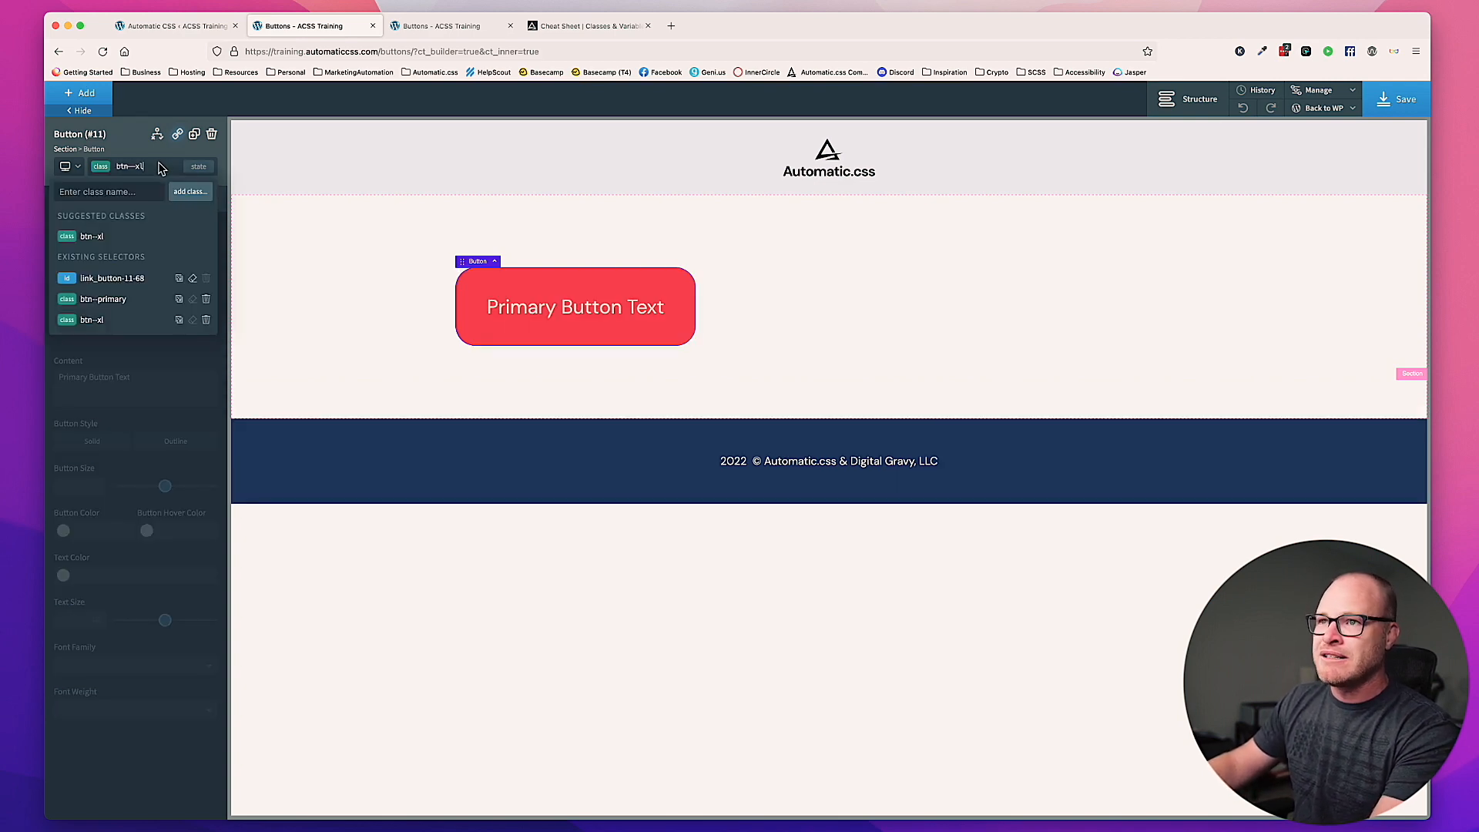
left_click(205, 319)
left_click(150, 168)
type("btn--")
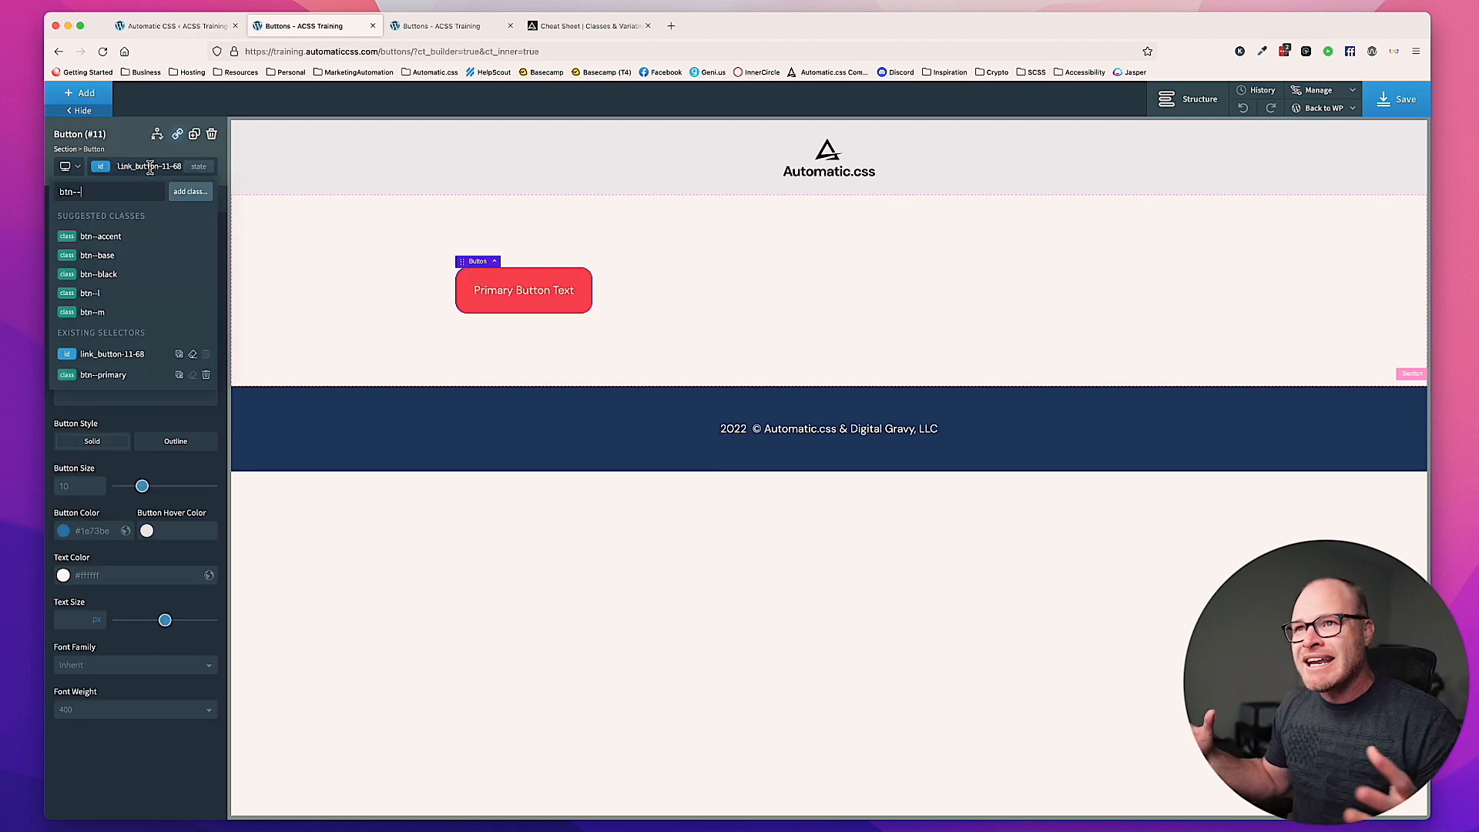
type("xxl")
key("Return")
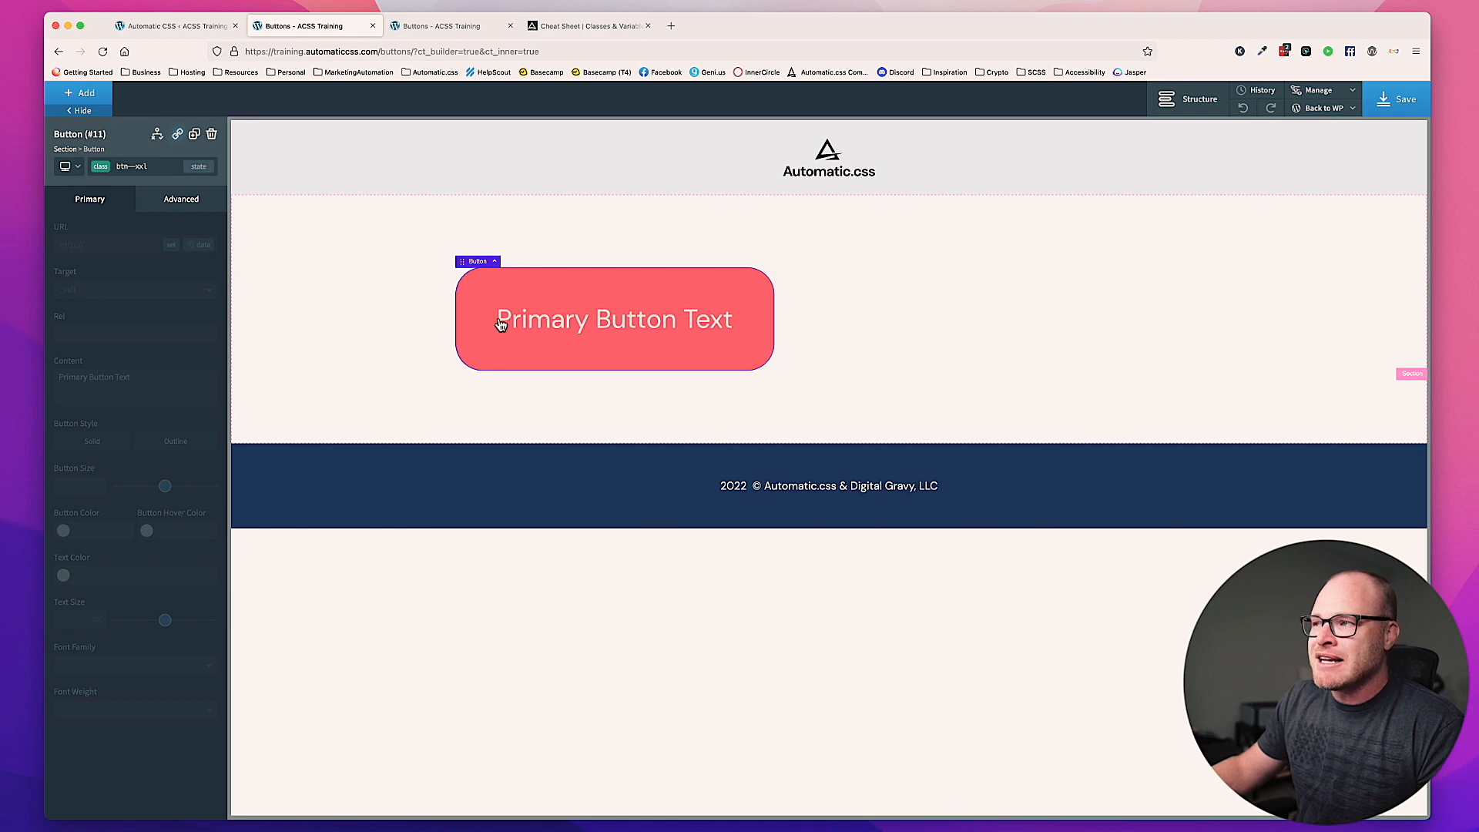
left_click(853, 321)
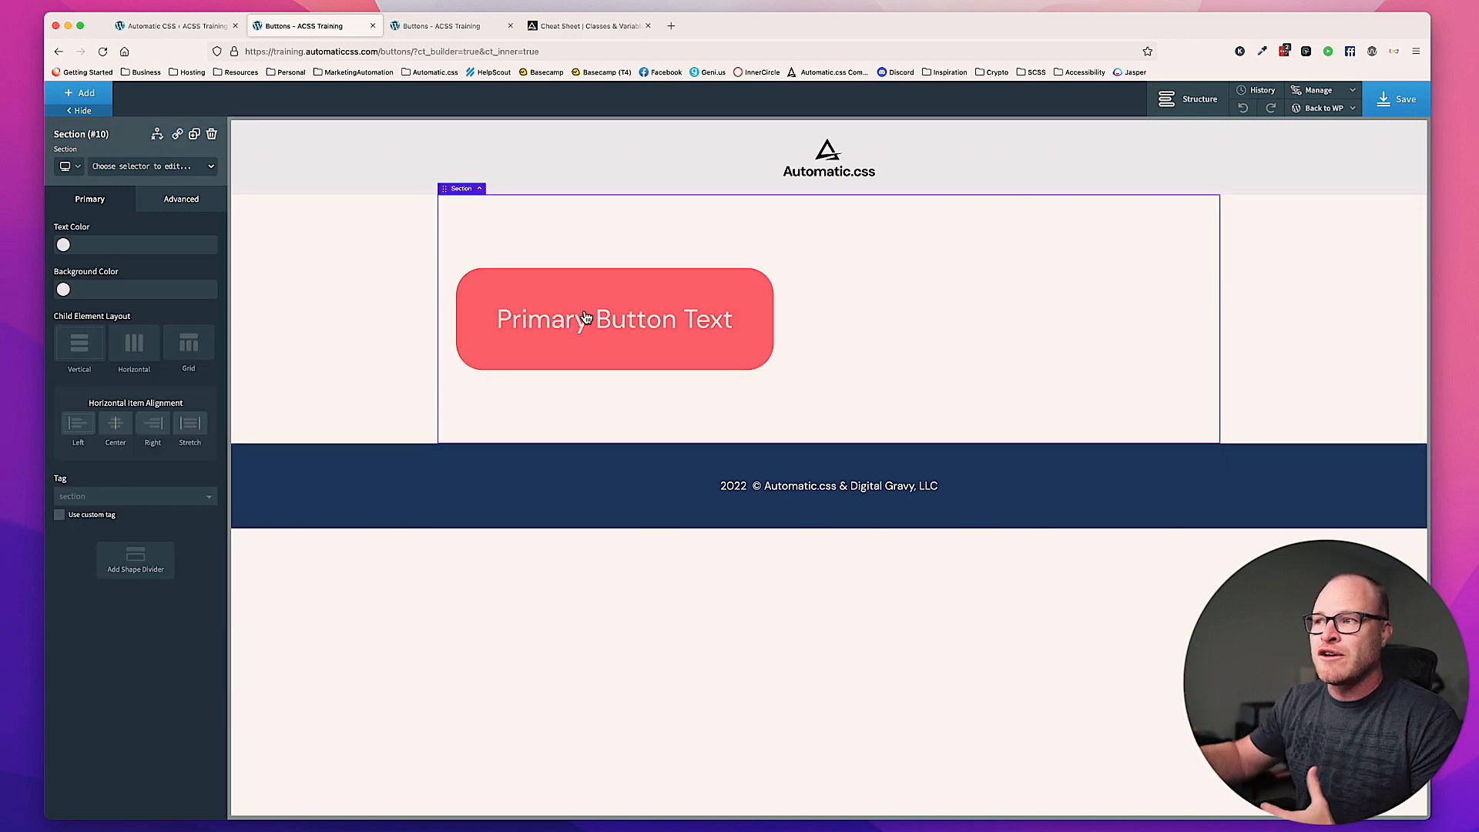
Step: Remove the btn--xxl size class from the primary button, keeping only btn--primary as its class
left_click(586, 318)
left_click(155, 168)
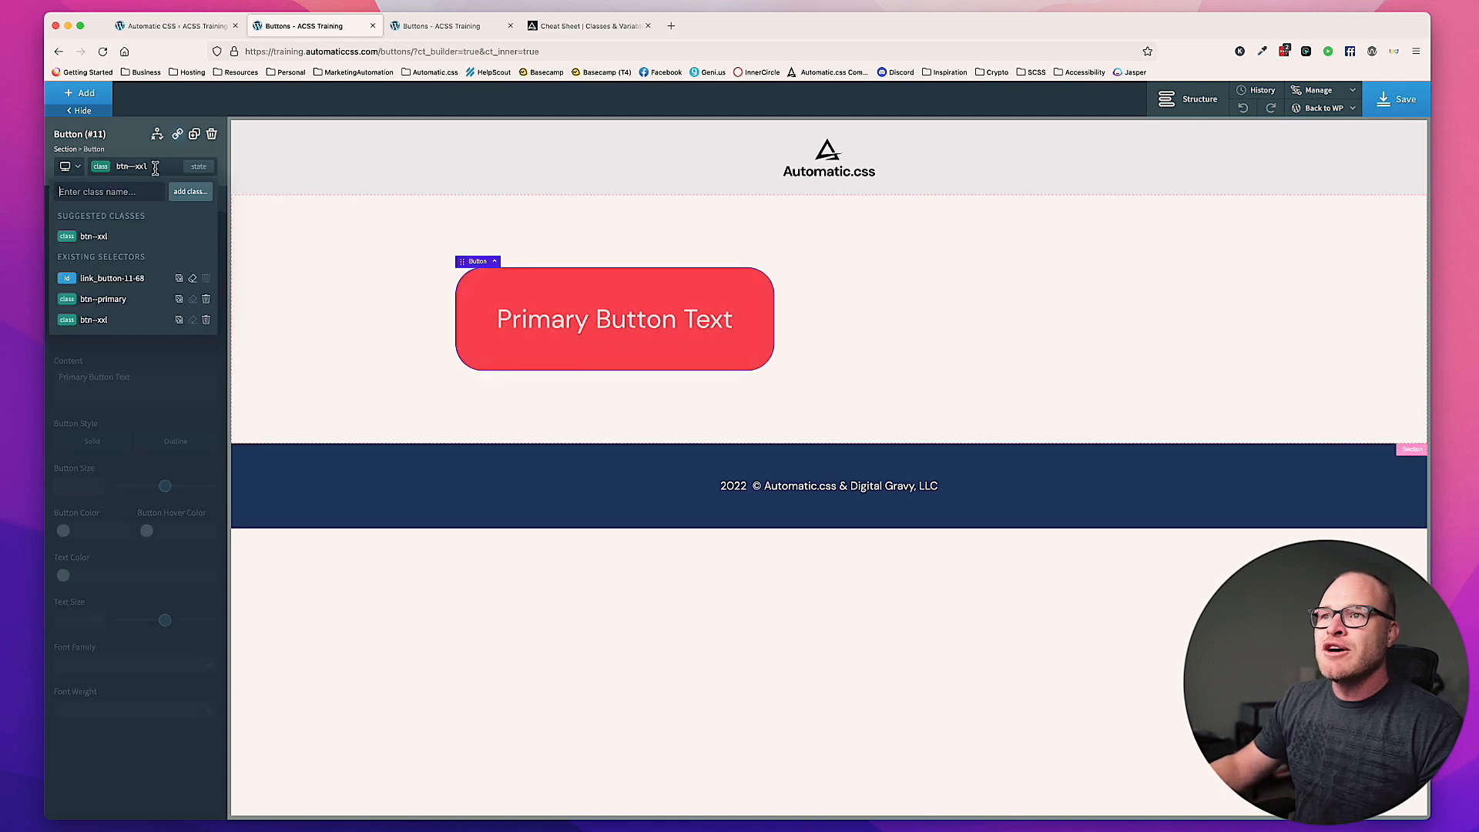
left_click(206, 320)
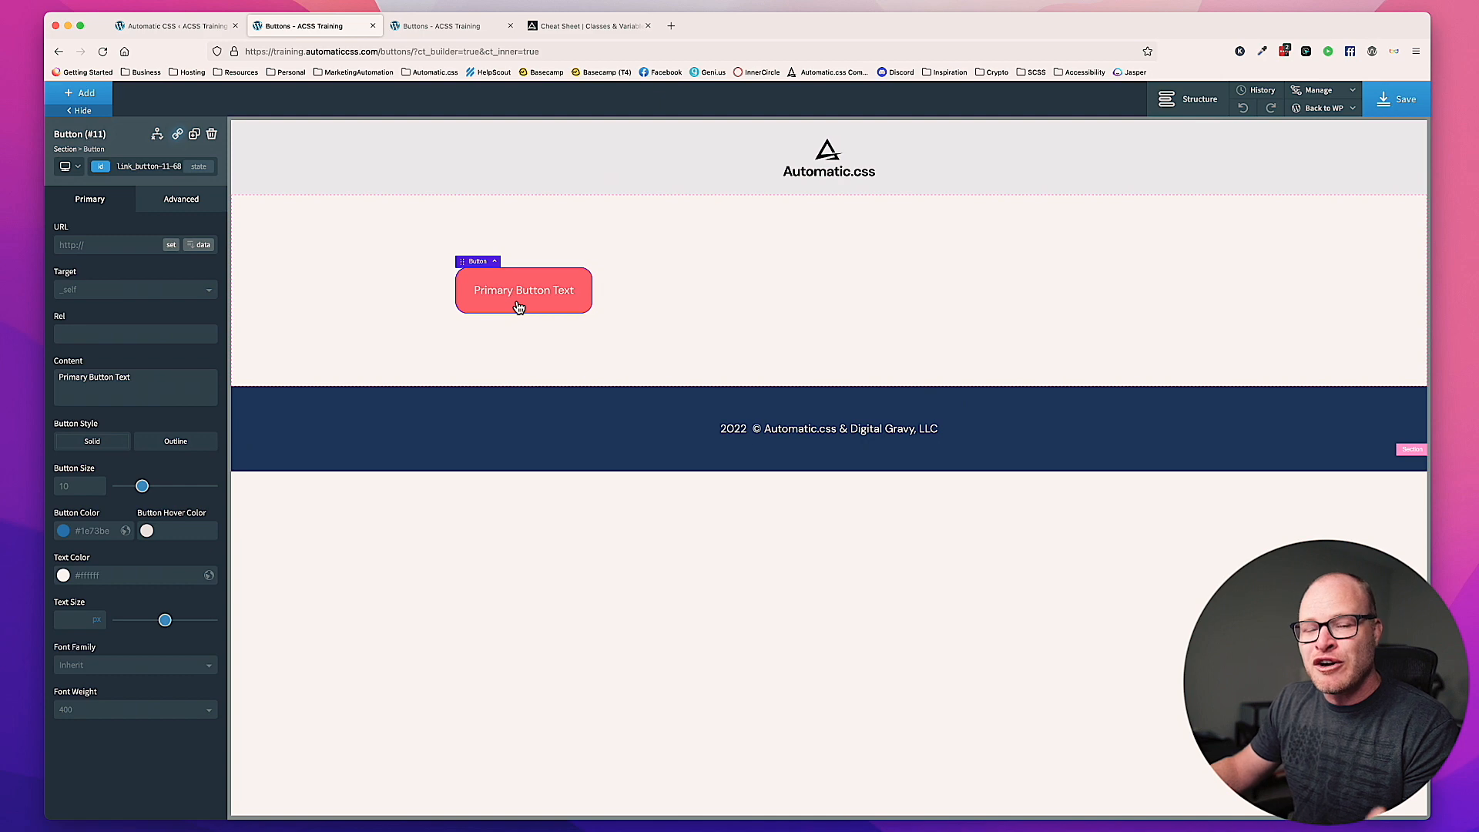
left_click(686, 317)
left_click(565, 288)
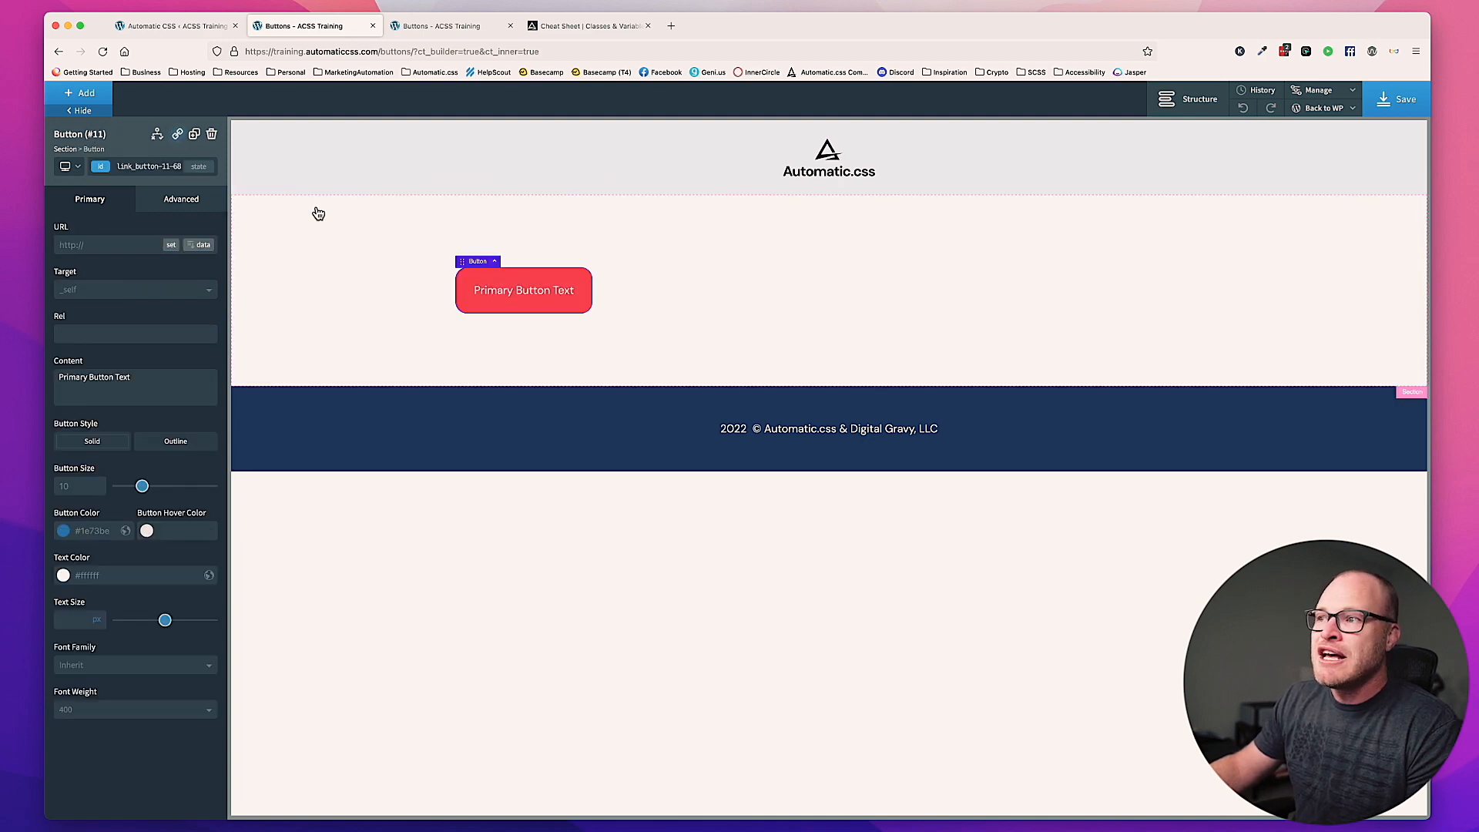
Step: Delete the primary button from the section and add a new default button in its place
left_click(148, 166)
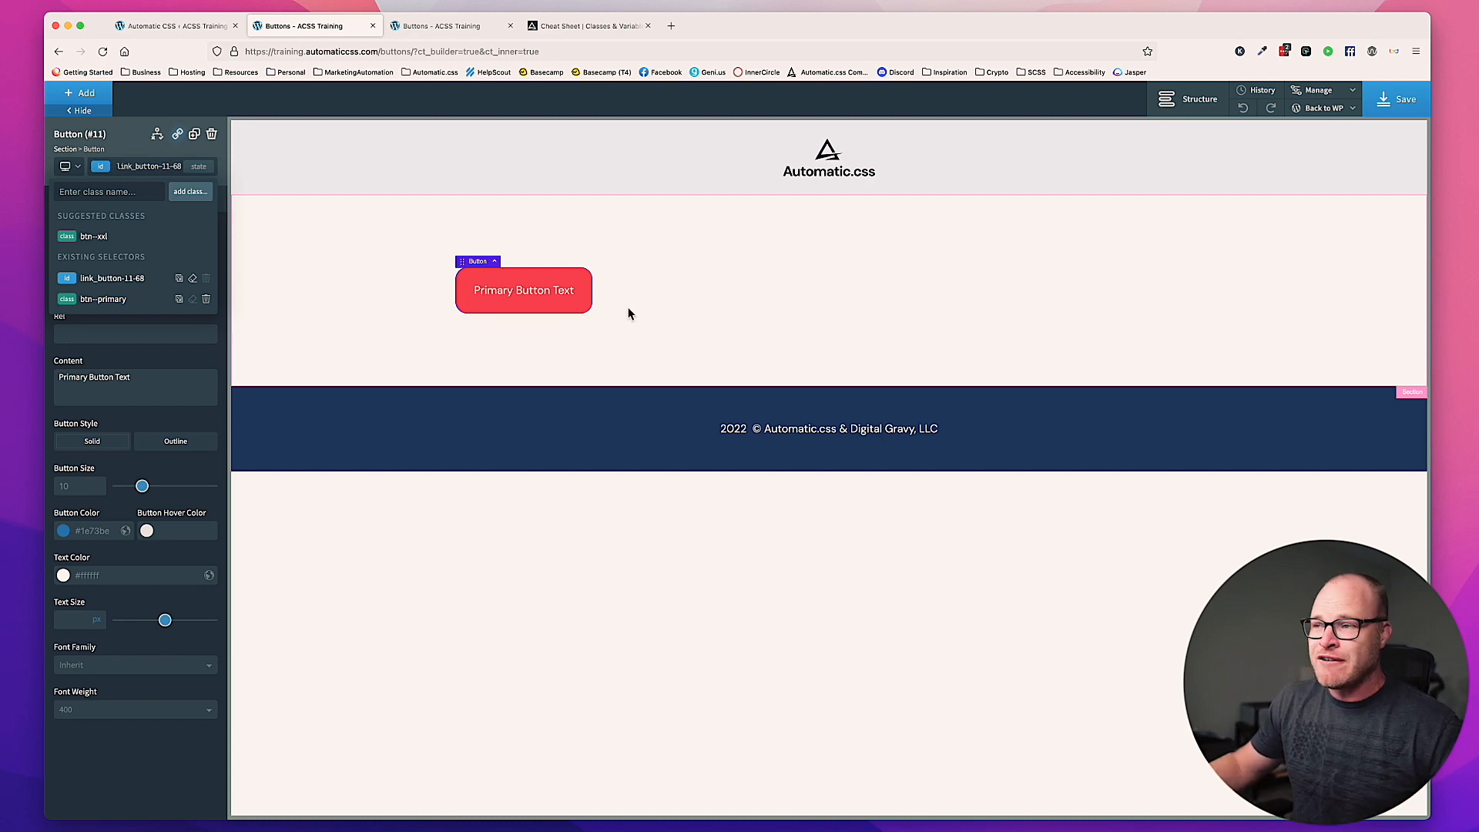
left_click(212, 137)
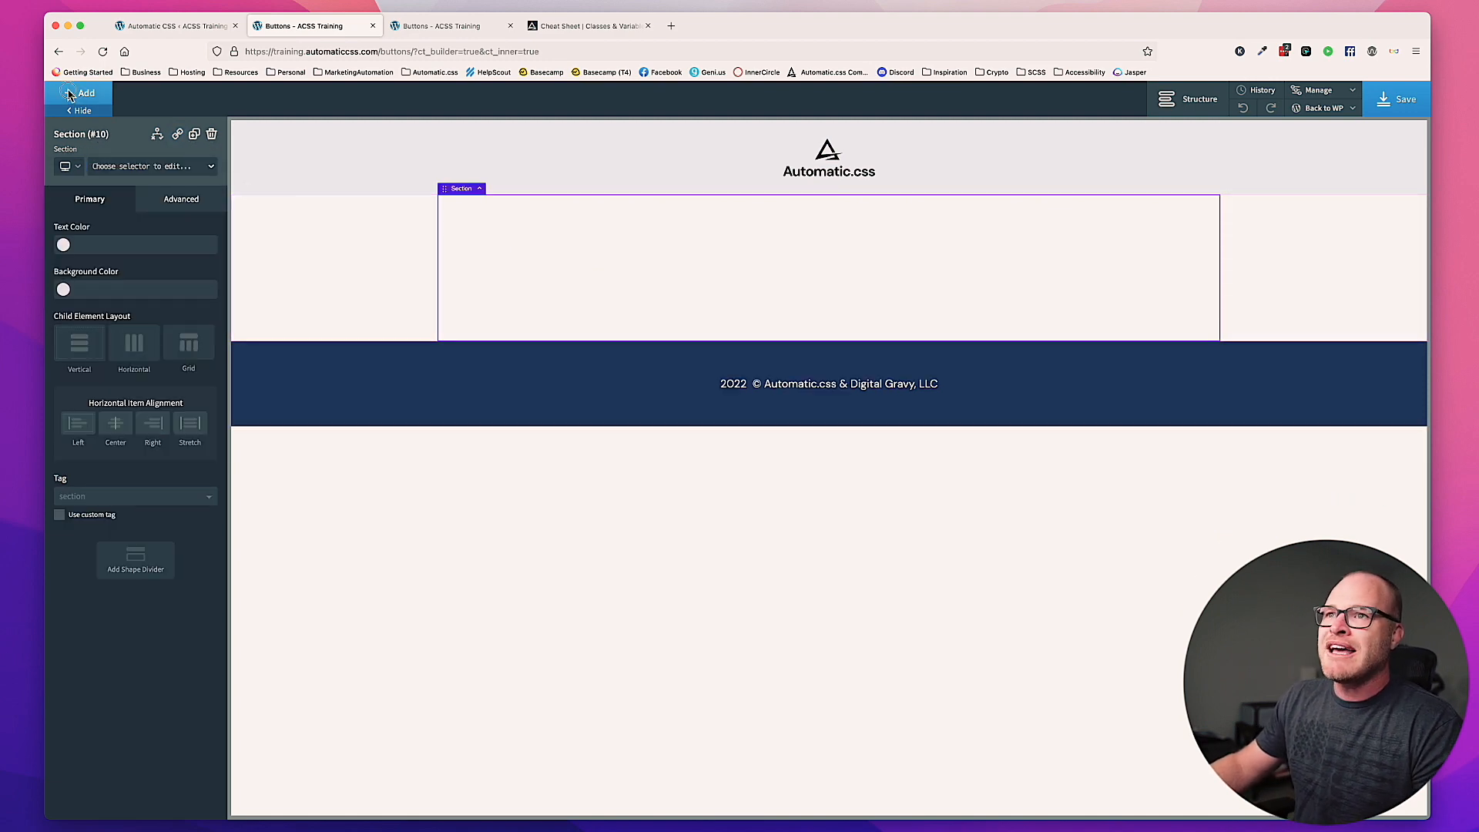
left_click(80, 92)
left_click(185, 131)
type("butt")
left_click(95, 167)
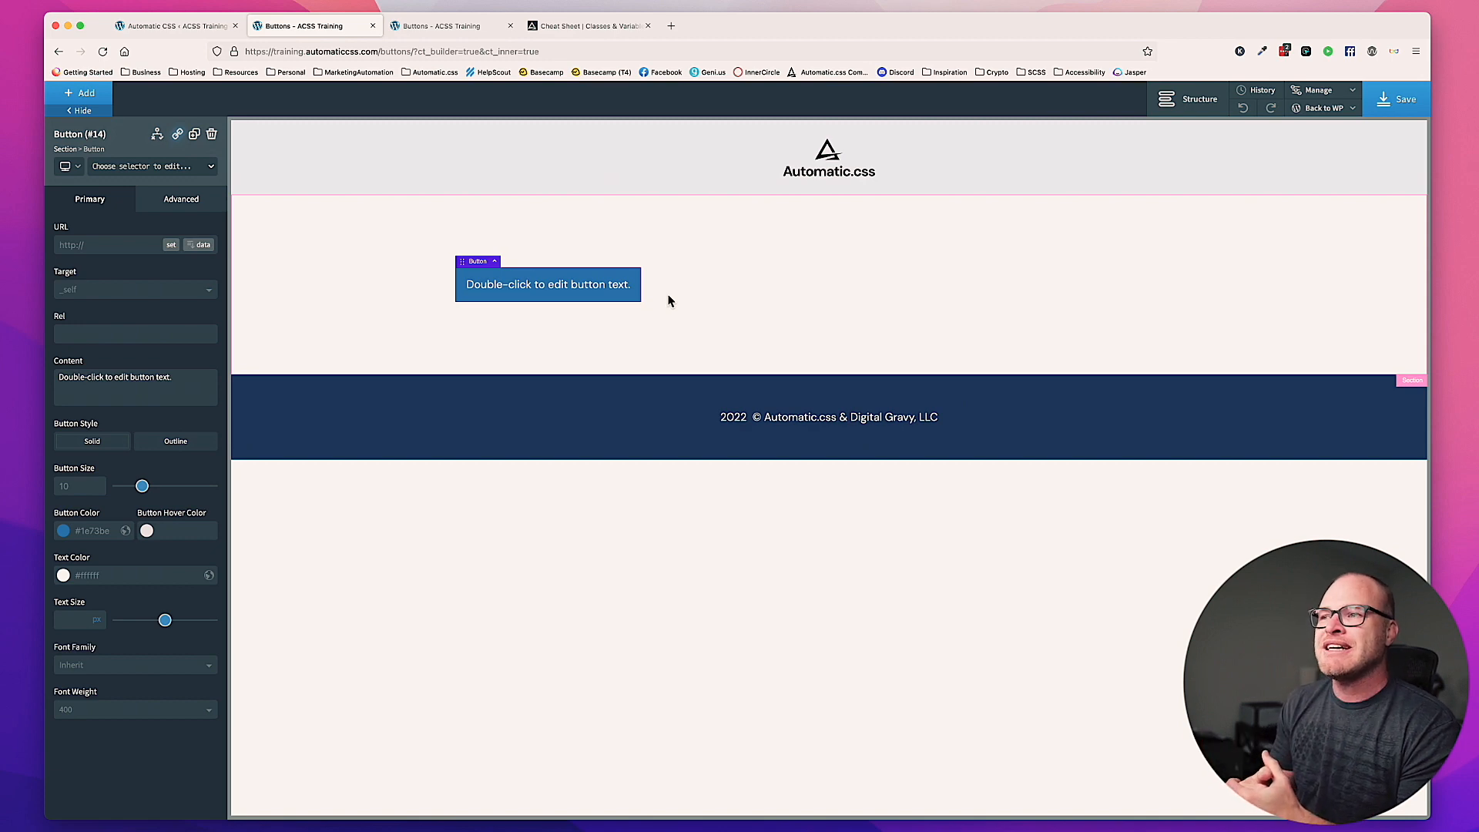
Step: Enter btn--gradient as an example class name for the new button without adding it
left_click(124, 167)
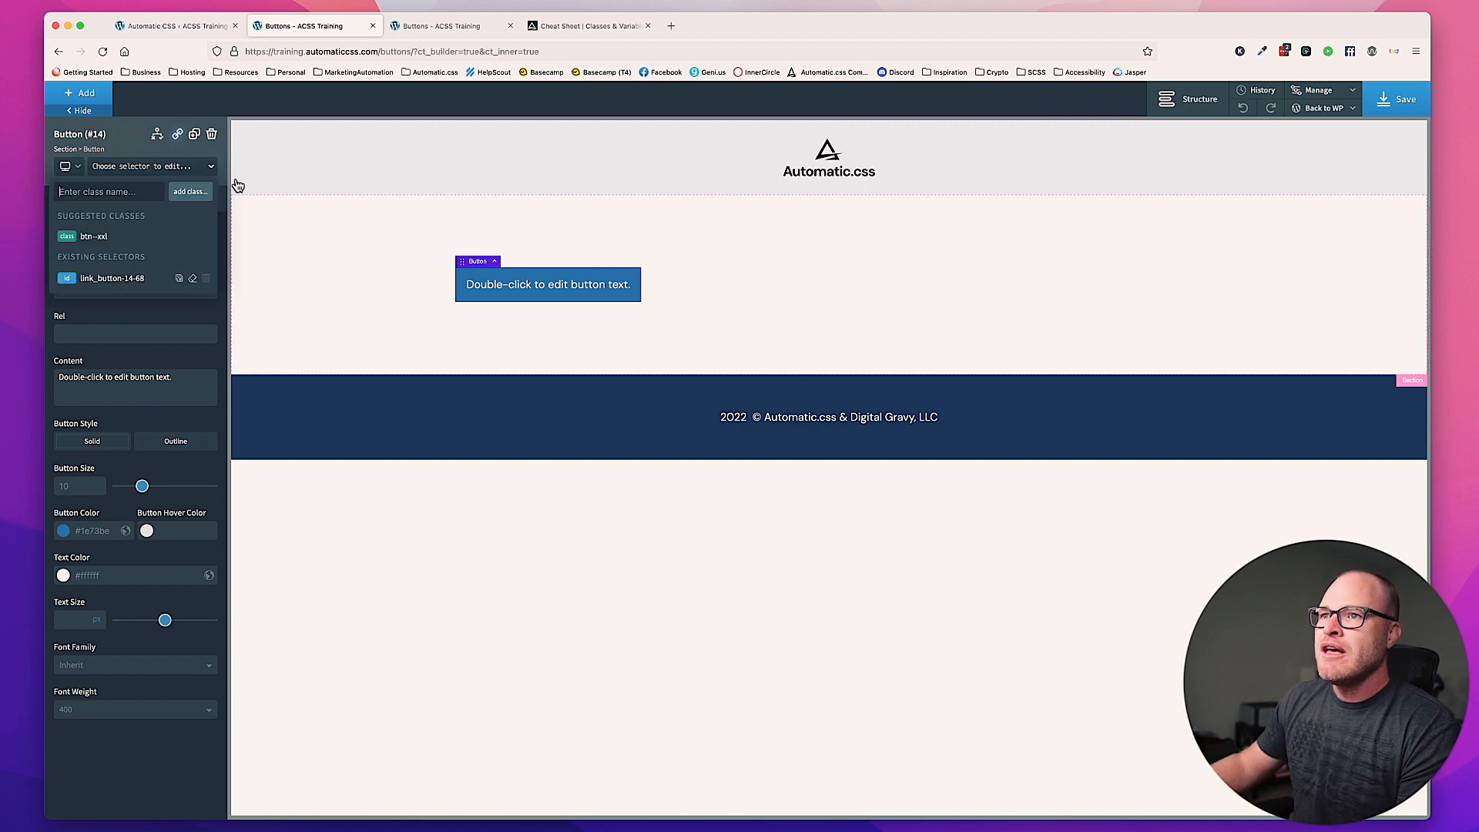
type("btn--gradient")
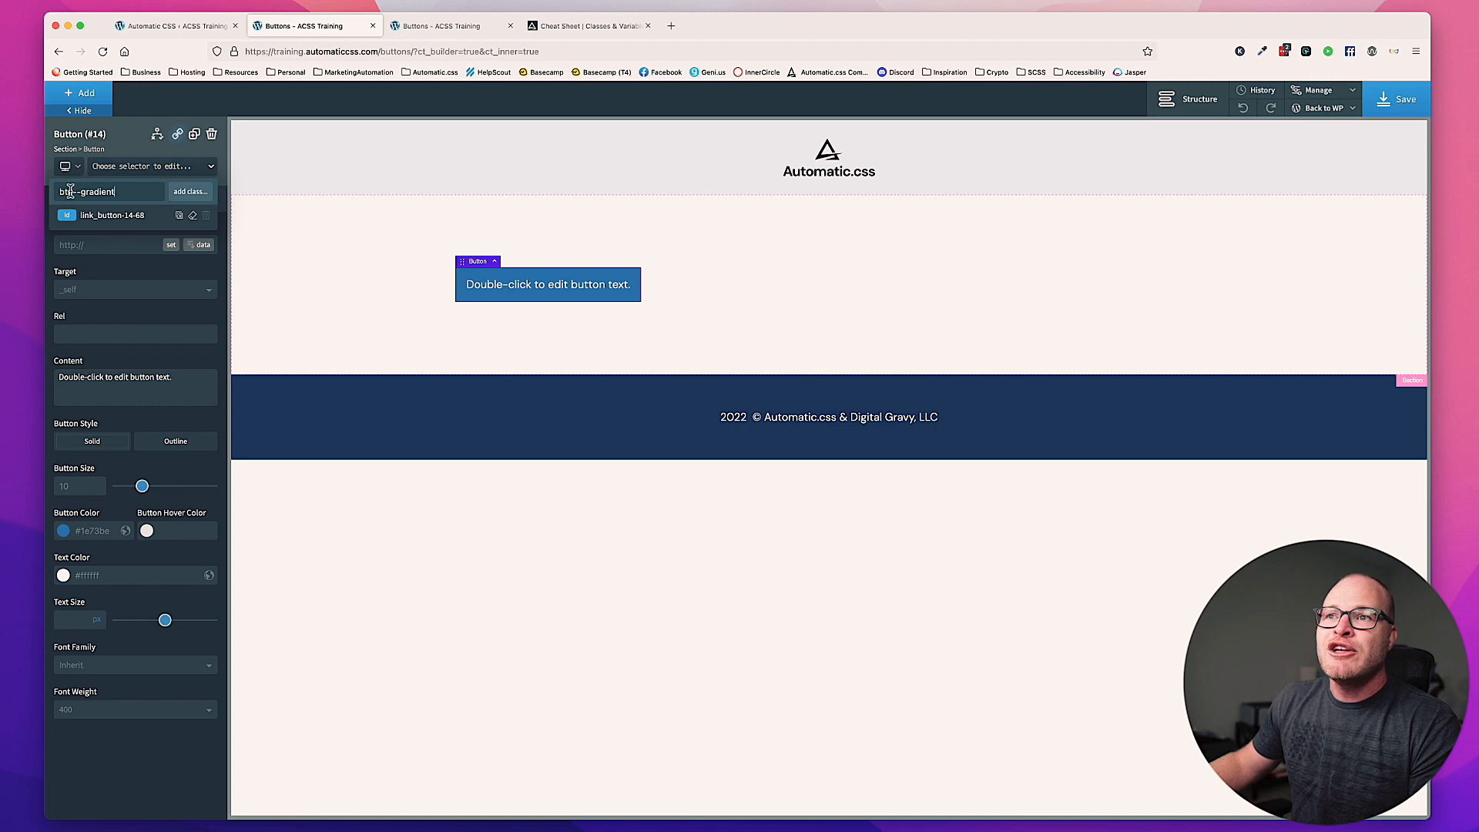
left_click_drag(74, 192, 55, 192)
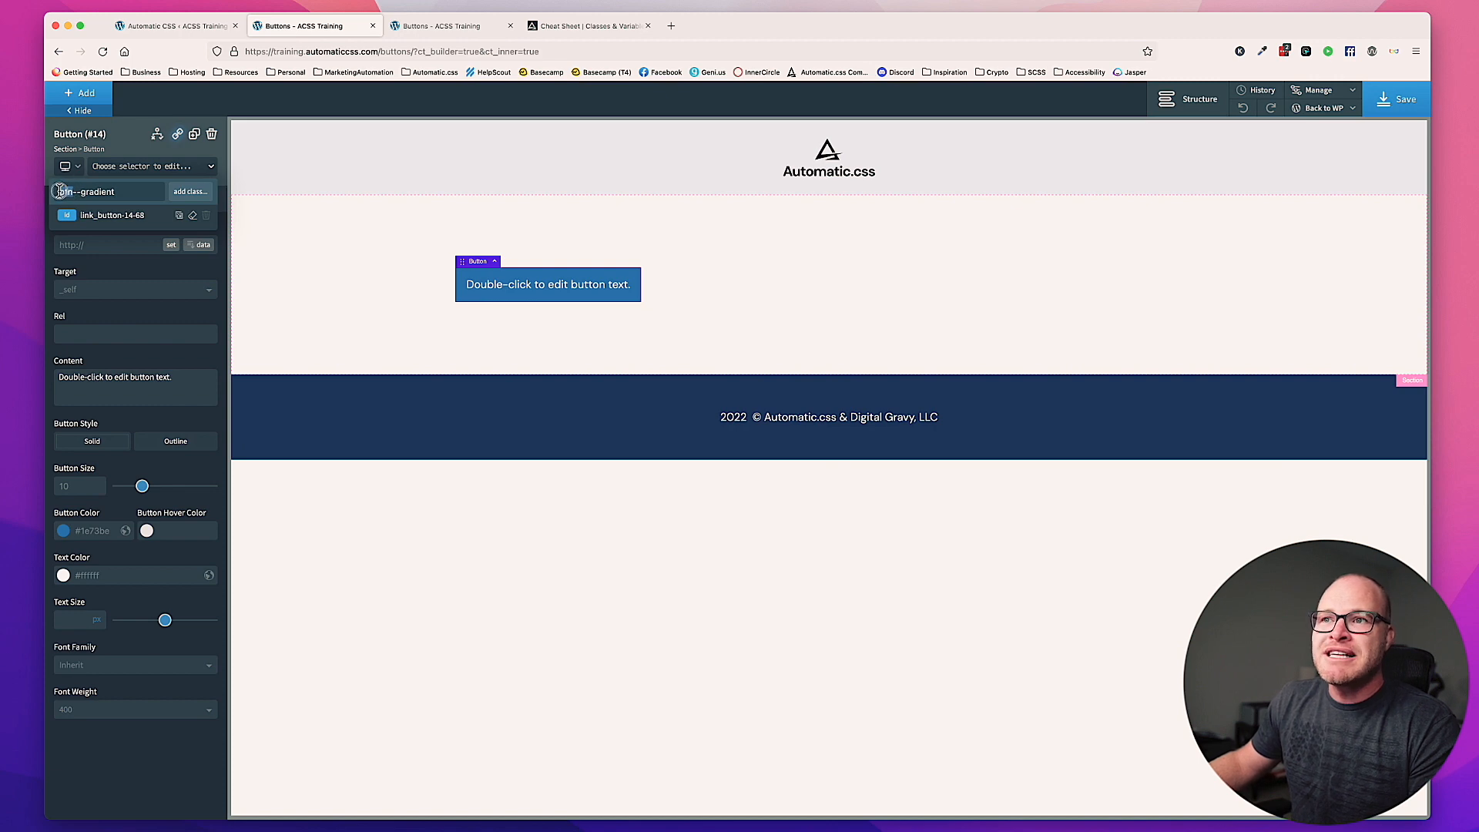
left_click(125, 194)
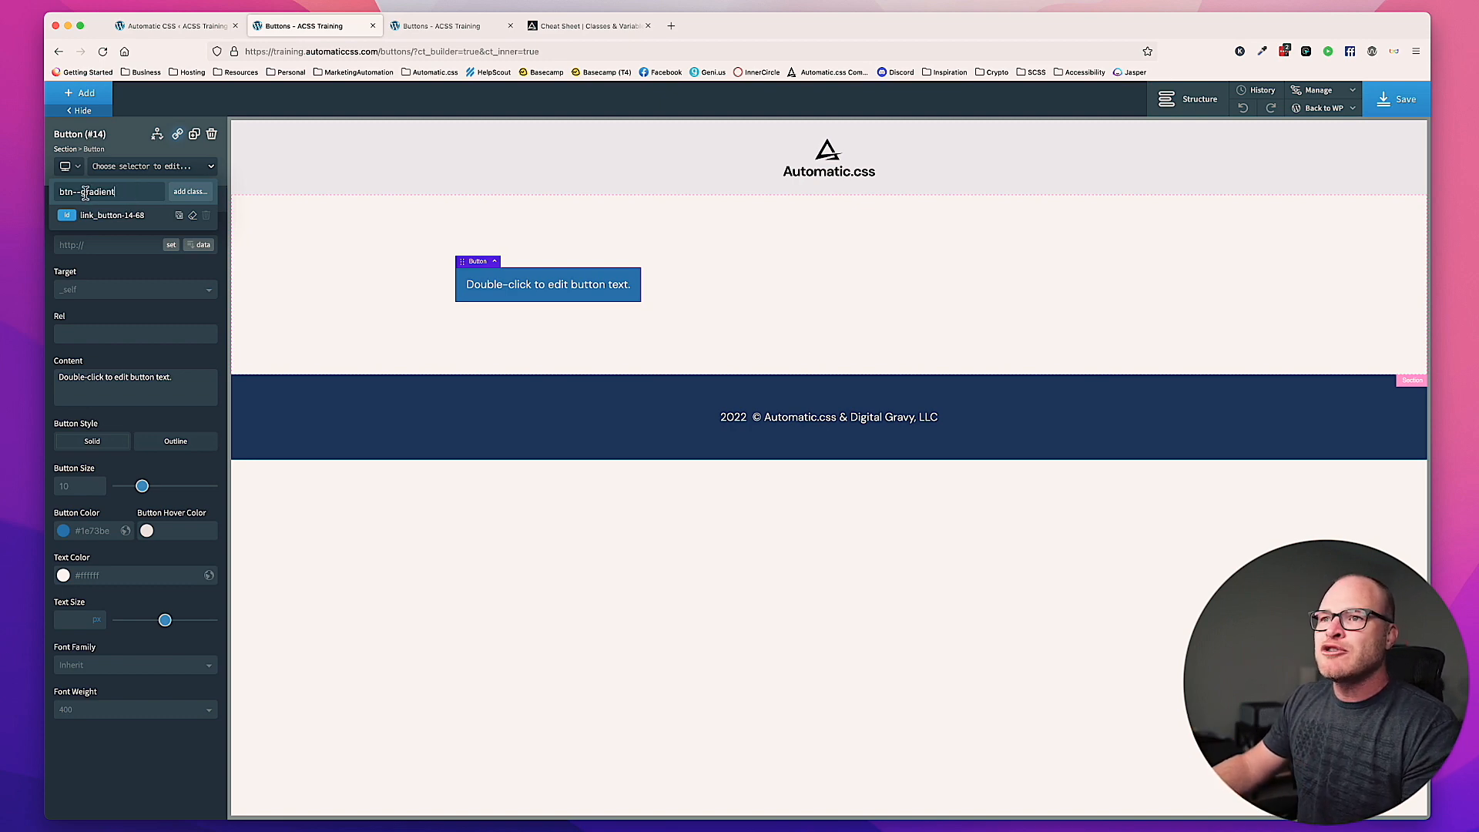
Step: Try btn--primary-gradient as an alternative class name for the button without adding it
double_click(123, 195)
type("primary-graident")
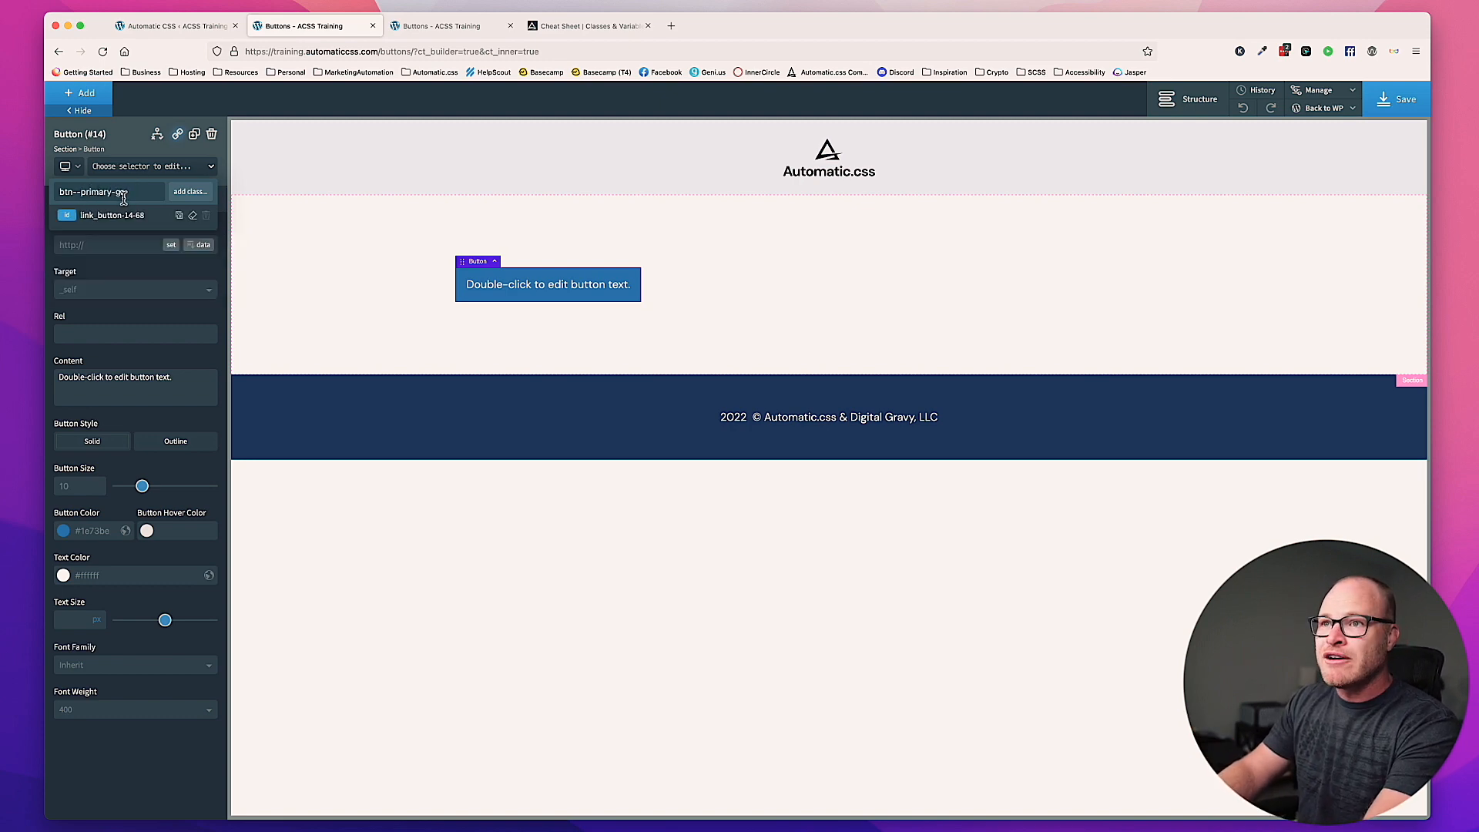
key("BackSpace")
key("BackSpace")
key("BackSpace")
key("BackSpace")
key("BackSpace")
key("BackSpace")
key("BackSpace")
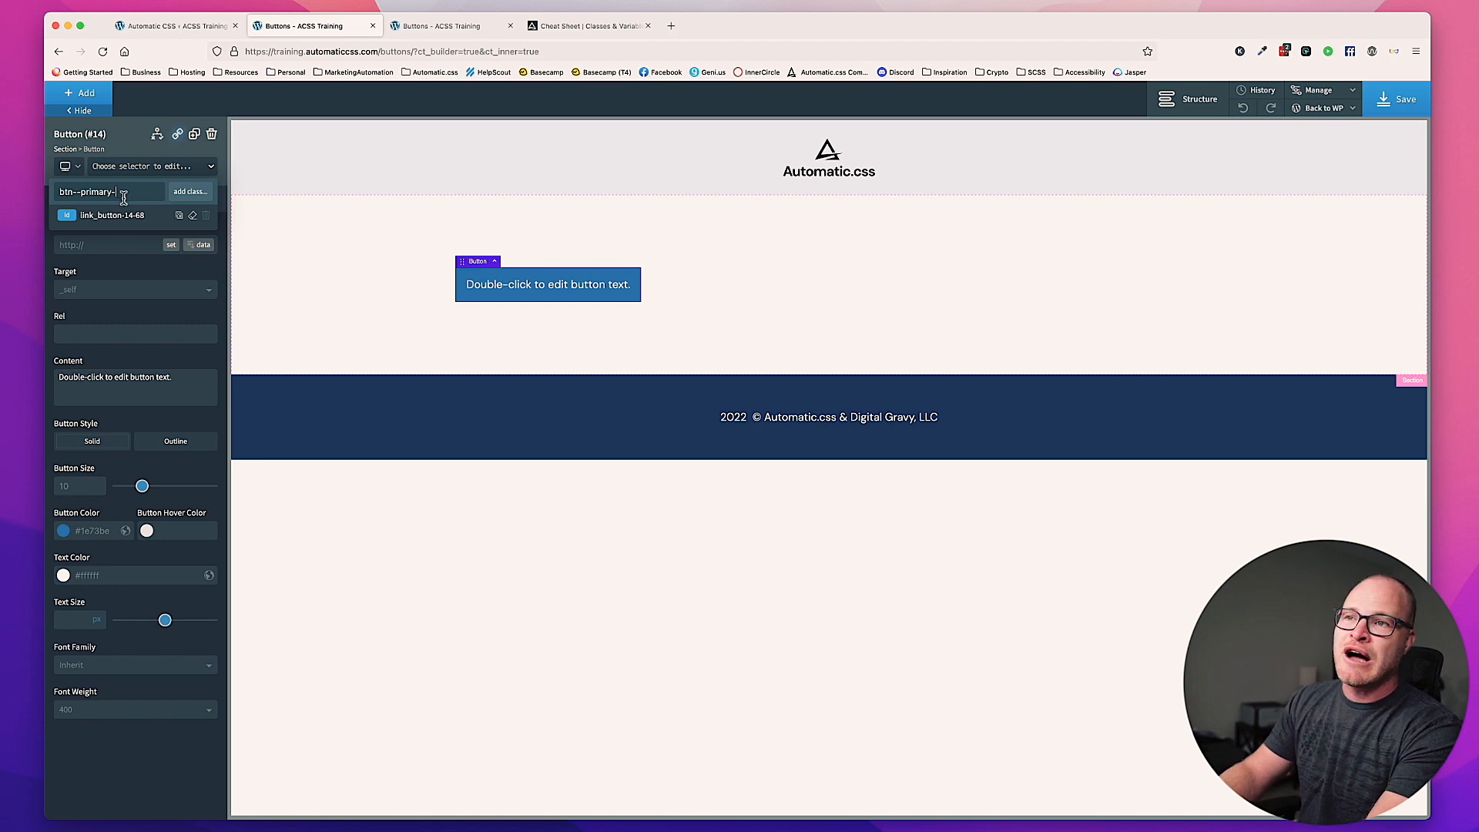
key("BackSpace")
key("BackSpace")
key("BackSpace")
key("BackSpace")
key("BackSpace")
key("BackSpace")
key("BackSpace")
key("BackSpace")
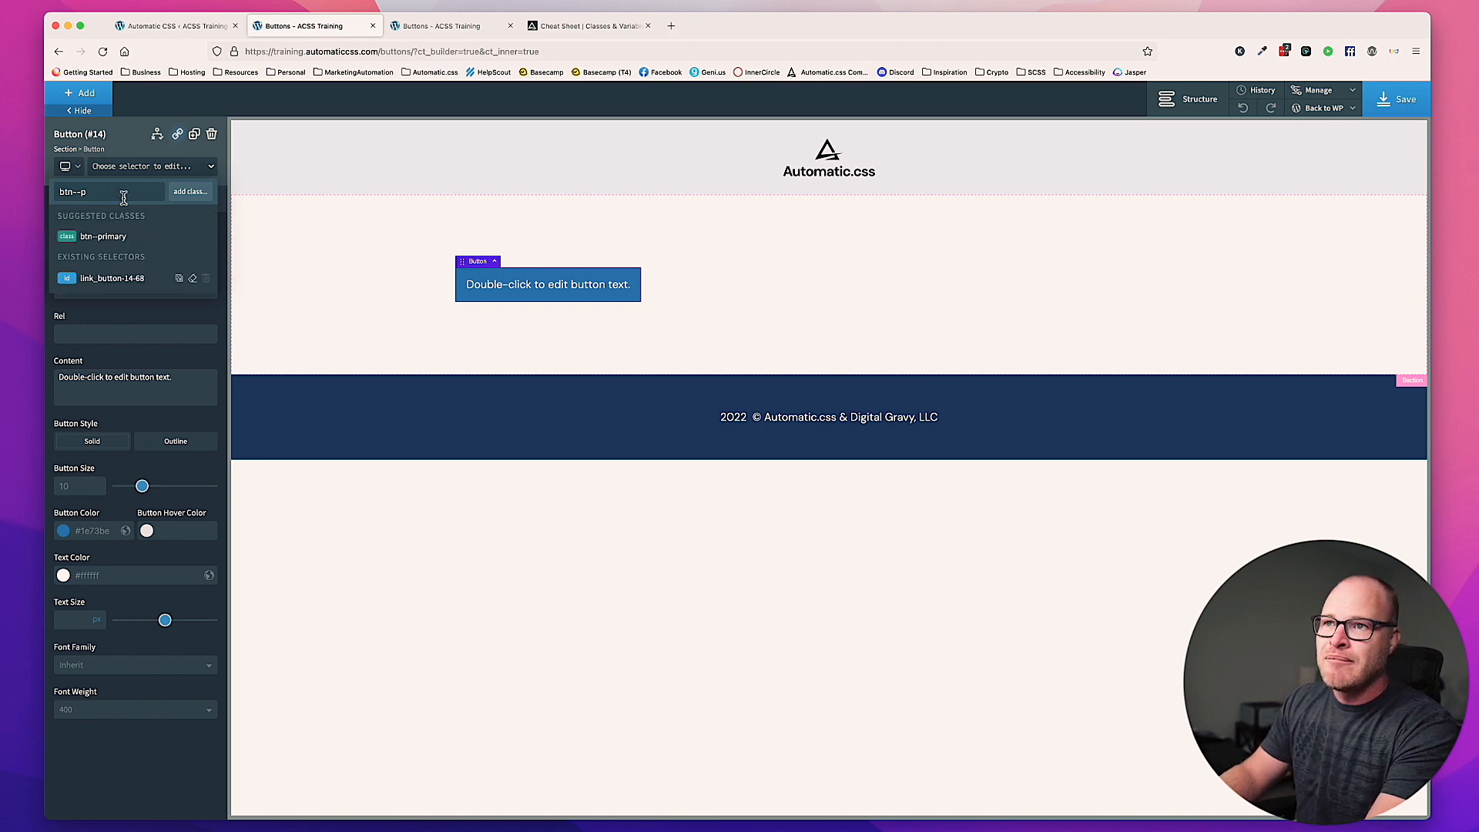
Step: Add the class btn--gradient to the button and set its first background gradient color to var(--primary)
type("gradient")
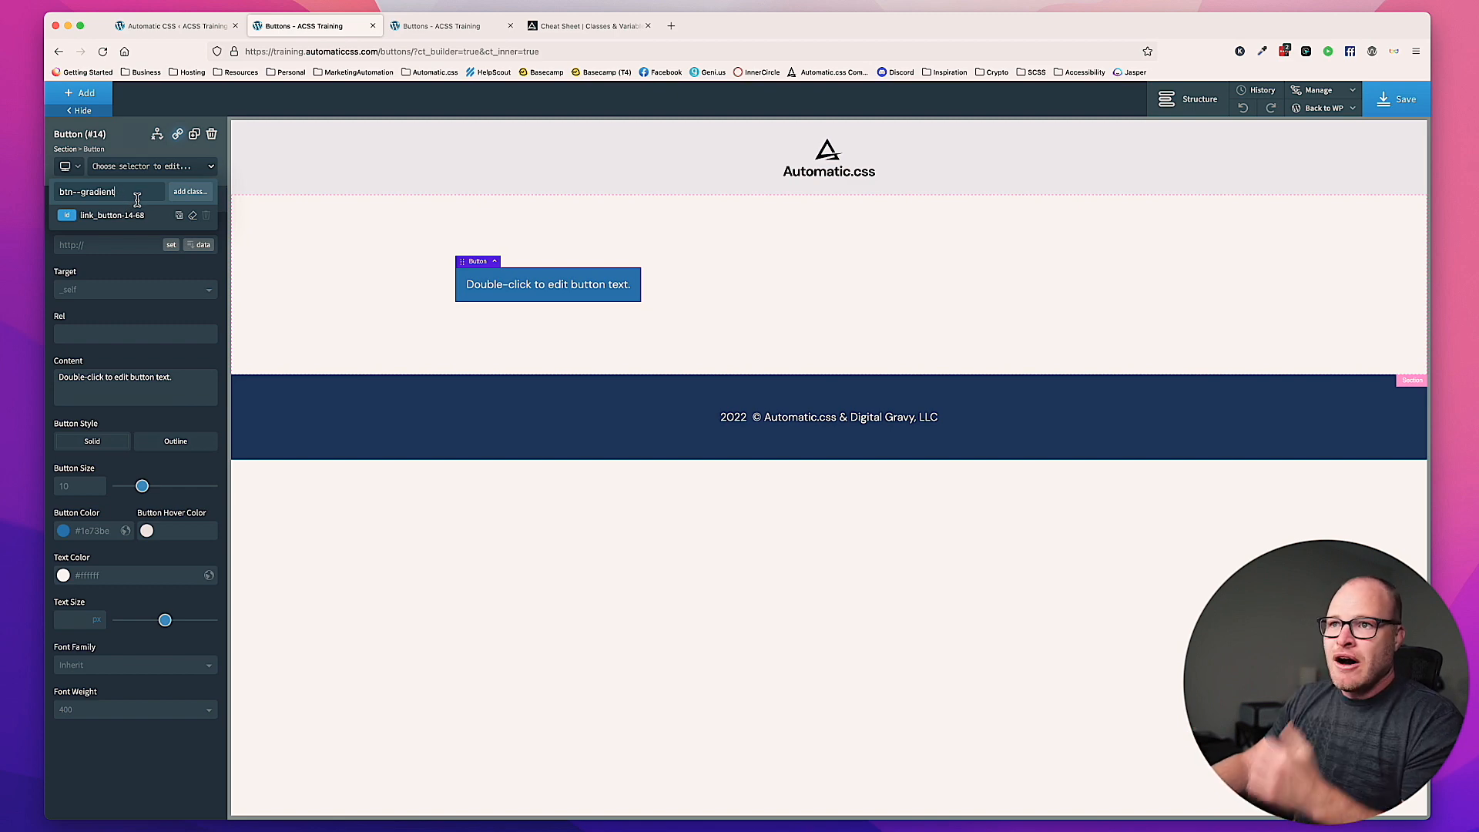
key("Return")
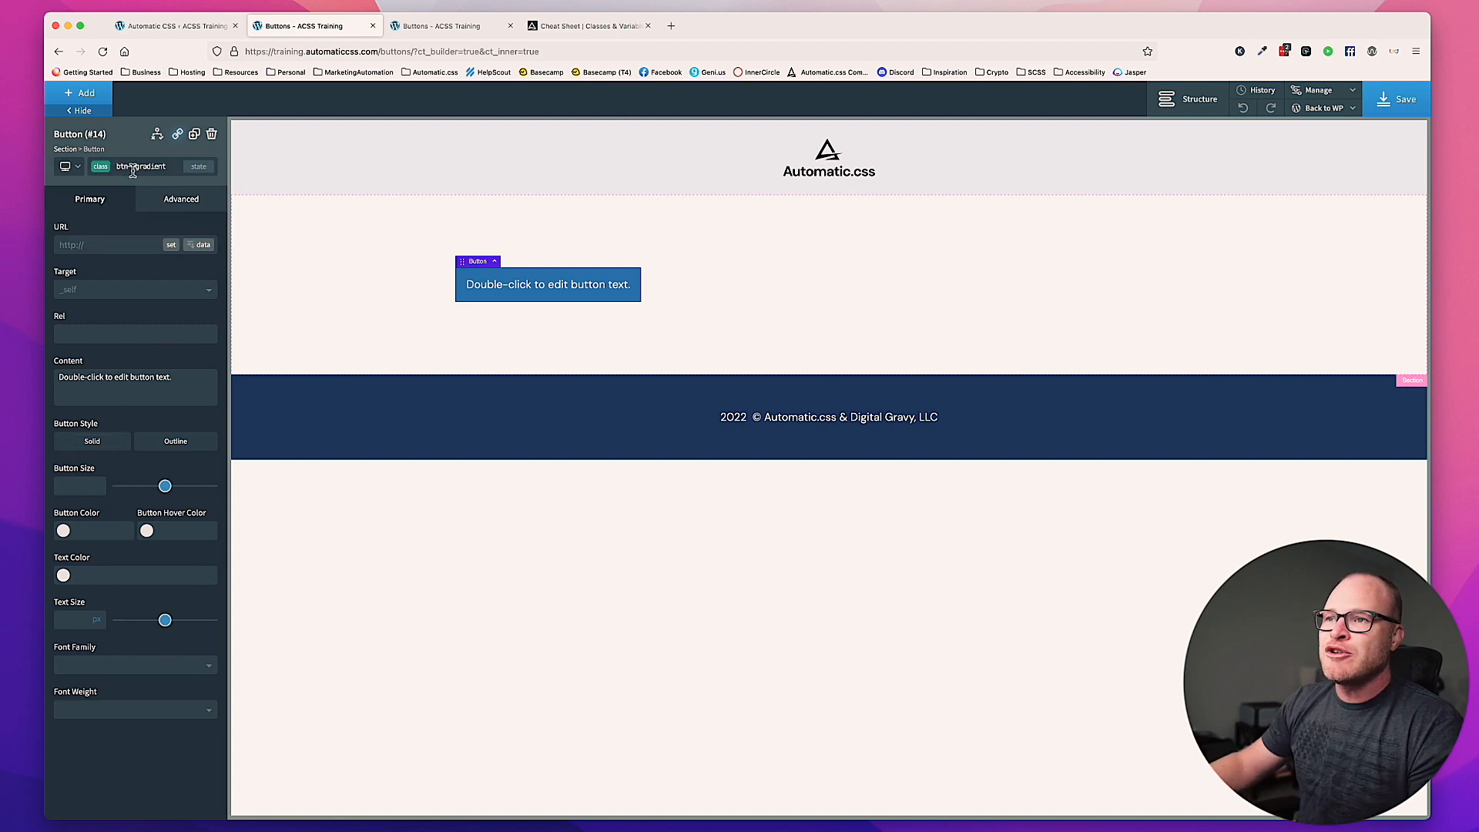
left_click(176, 199)
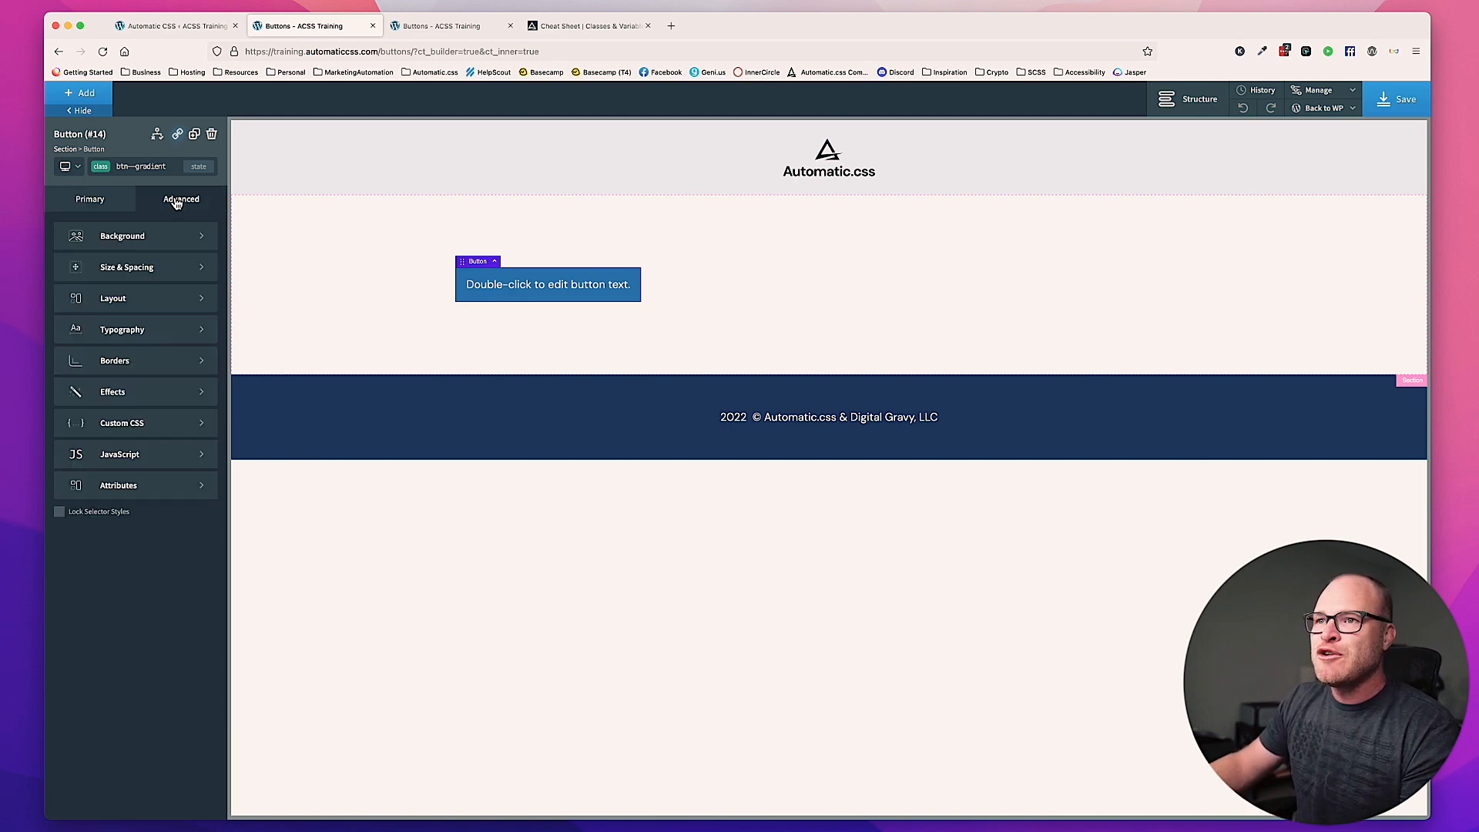
left_click(144, 241)
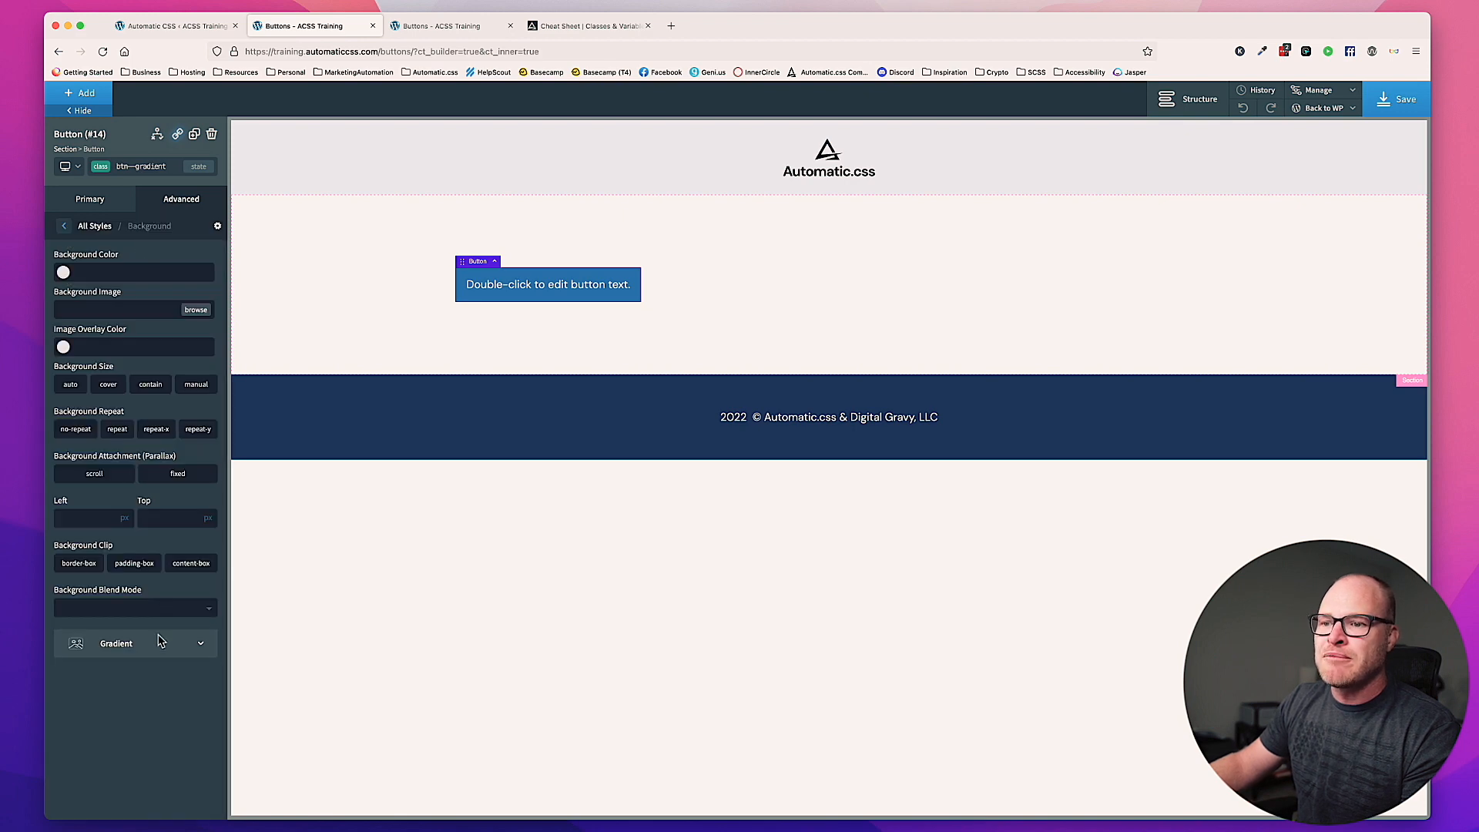
left_click(116, 643)
left_click(112, 261)
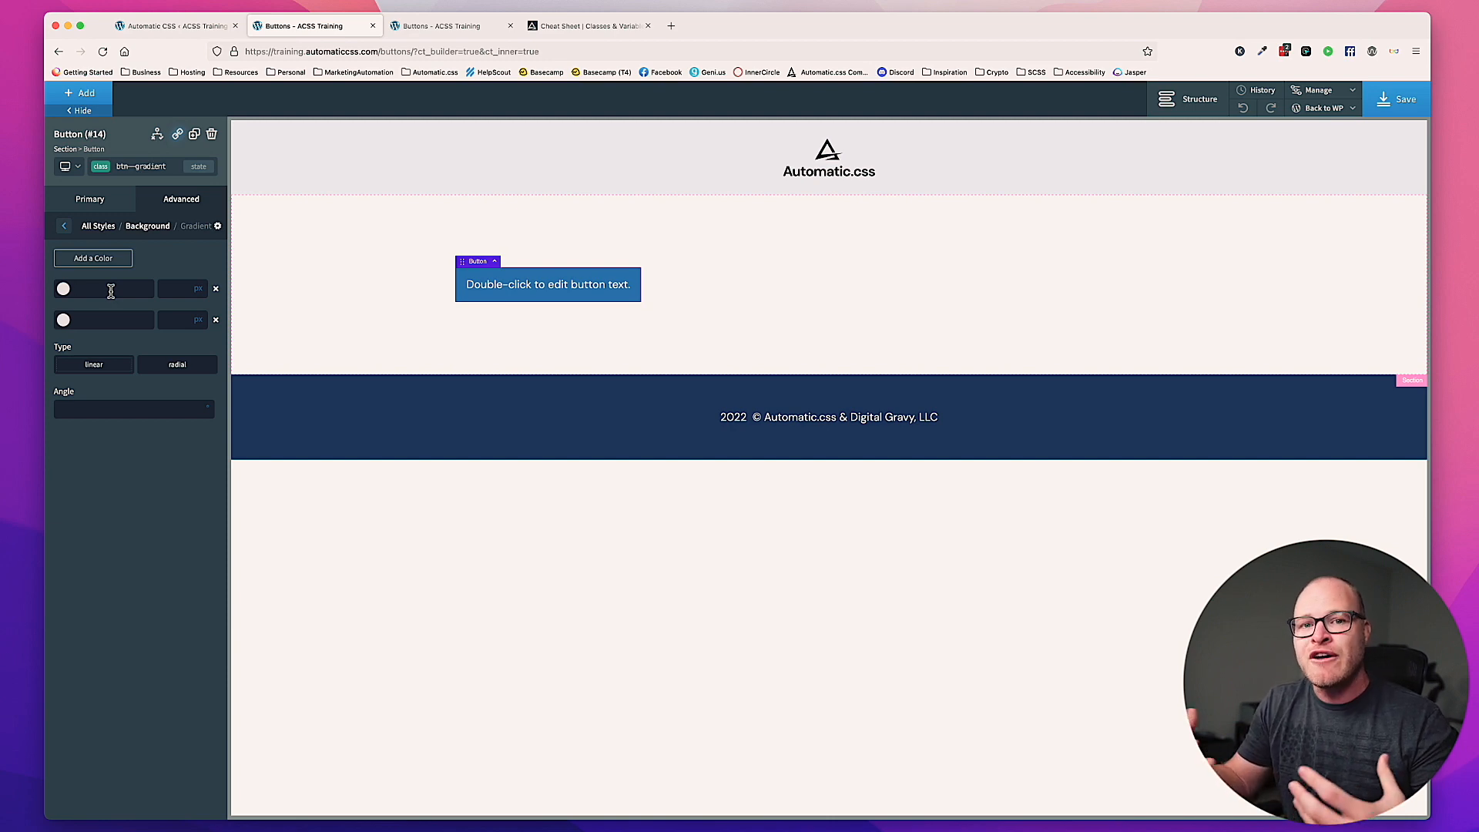
type("var(--p")
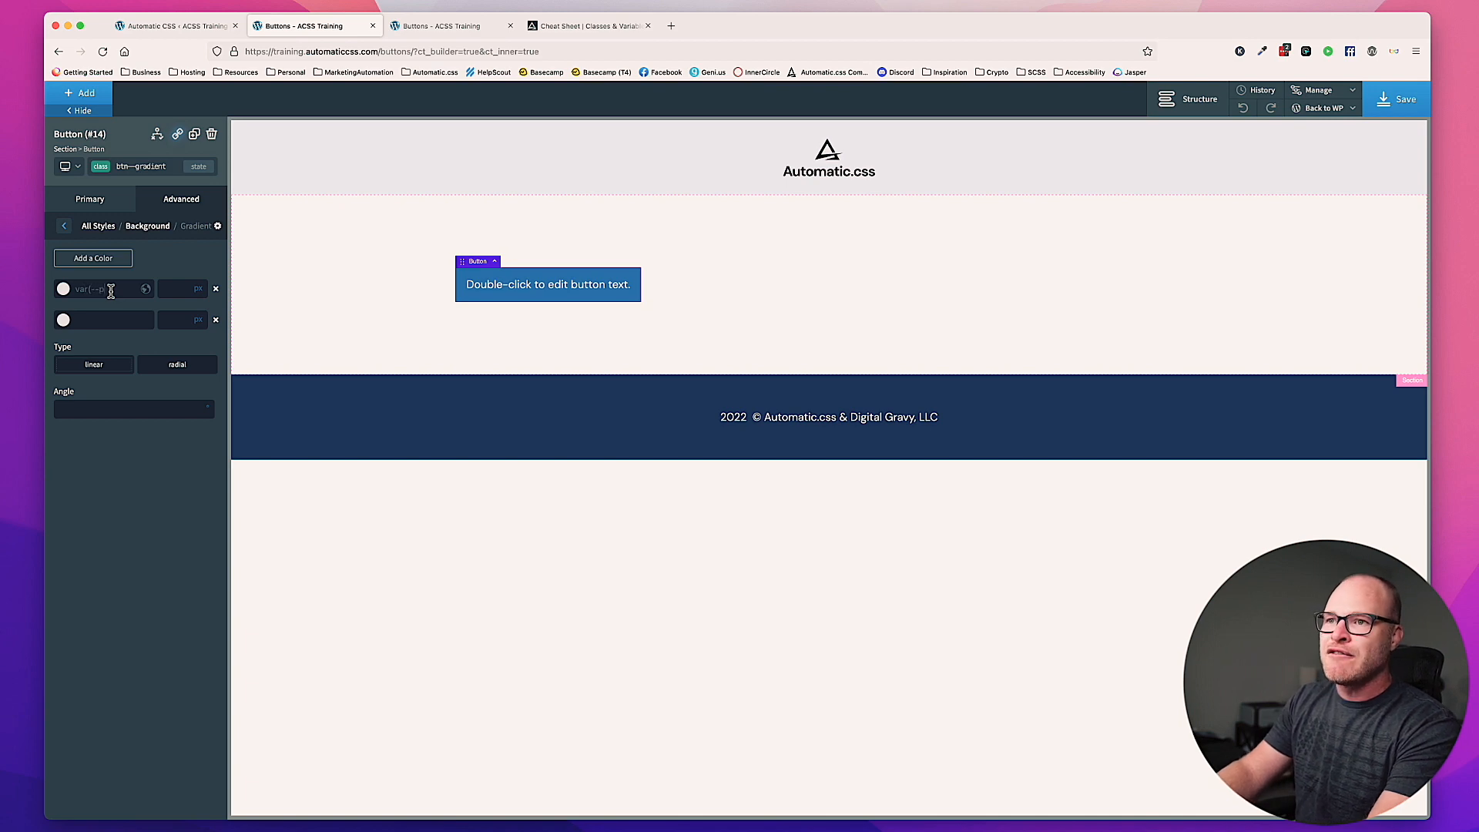
type("rimary)")
Step: Try var(--primary-light) as the second background gradient color of the btn--gradient class
left_click(124, 314)
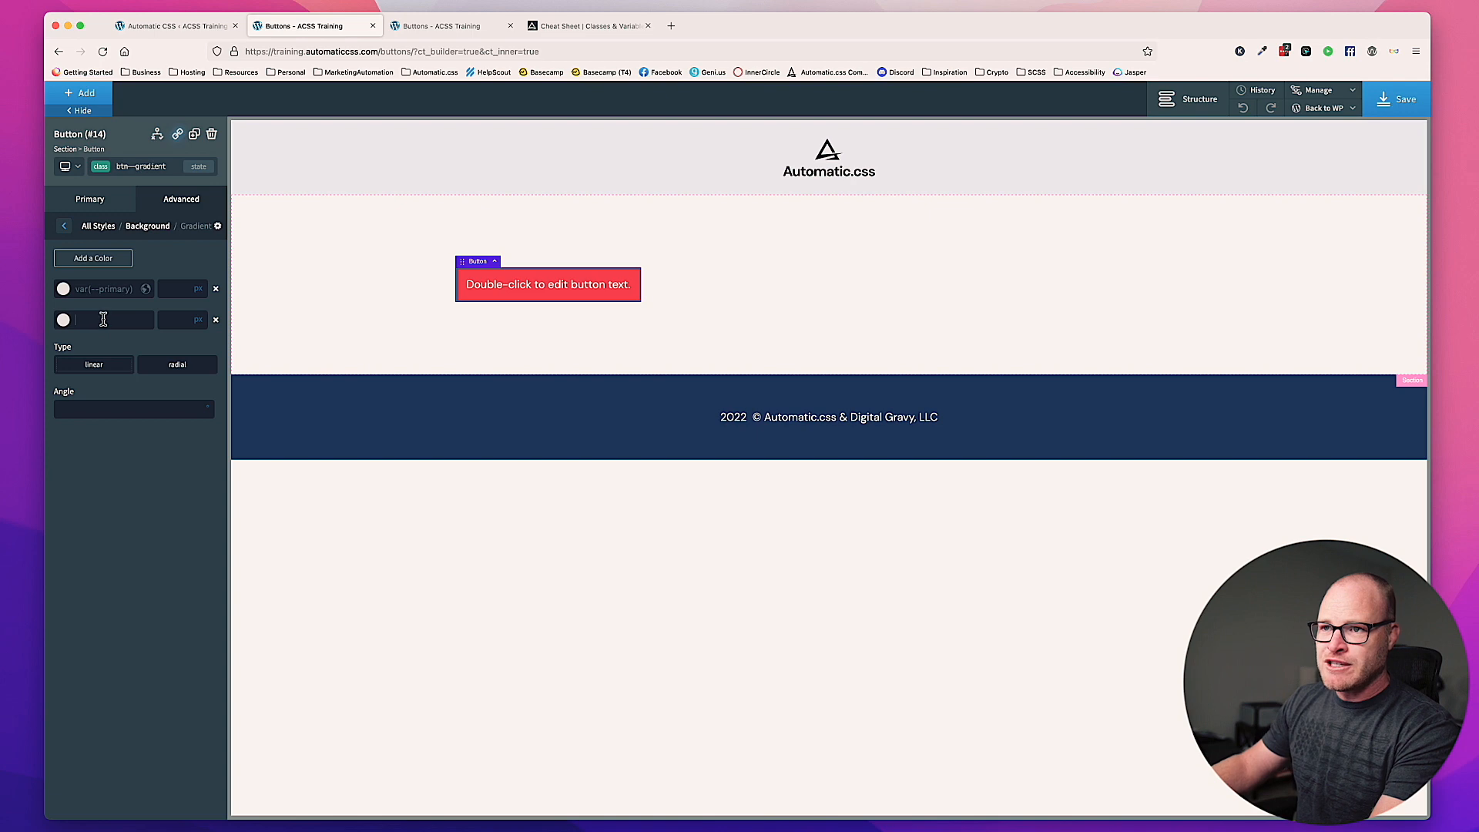
type("var(--")
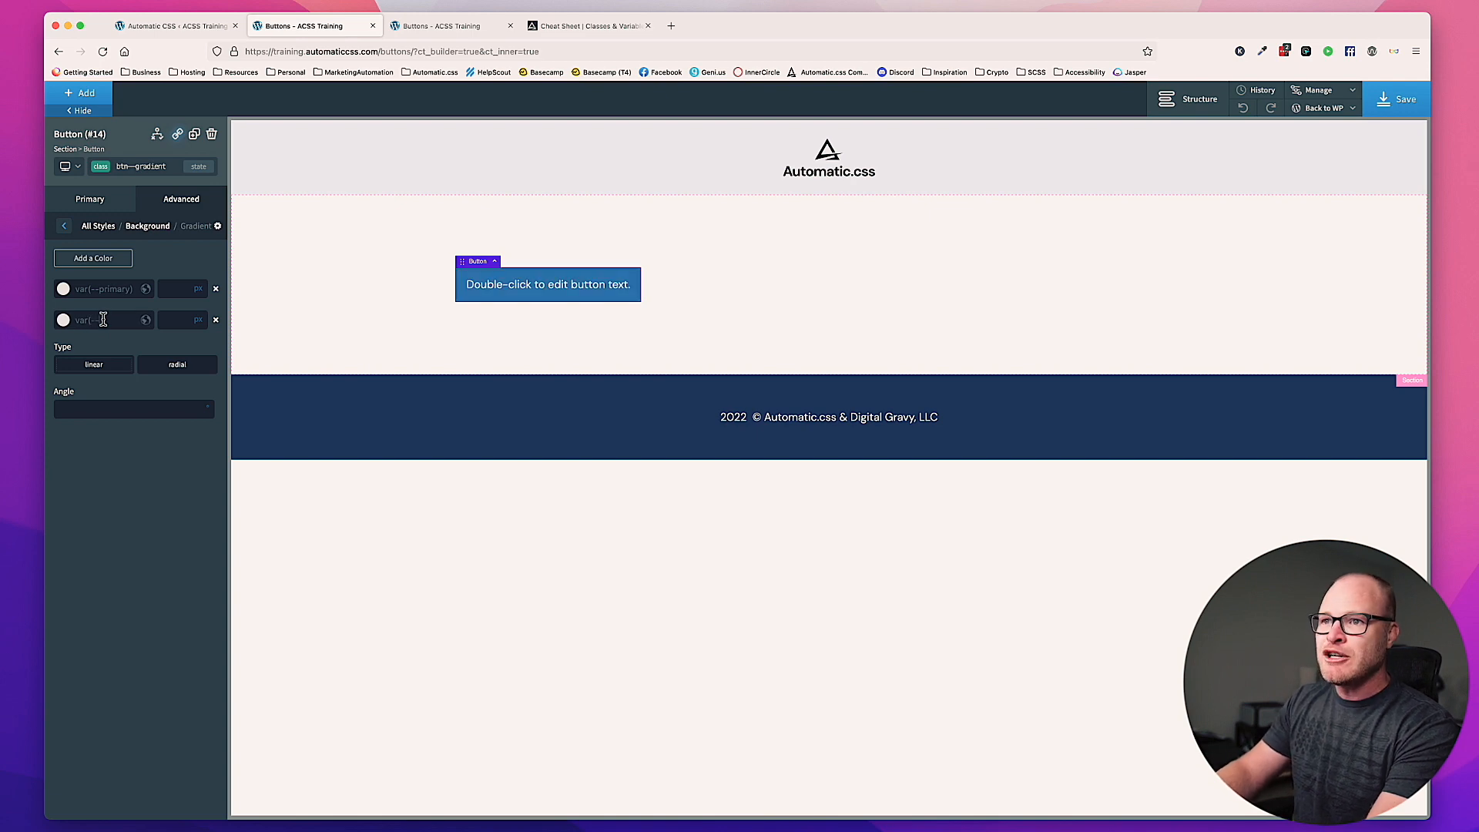
type("primary")
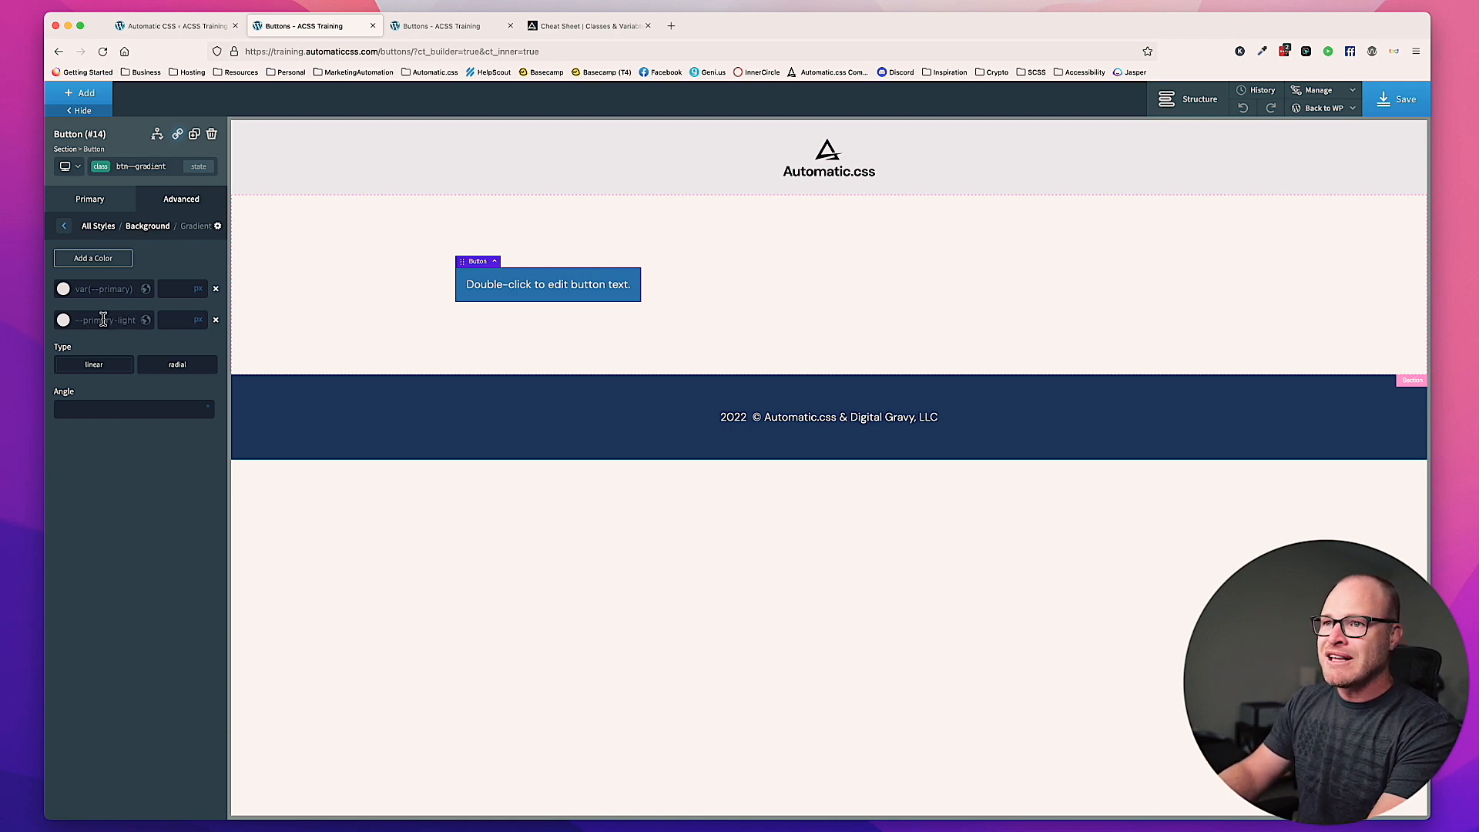
type("-light)")
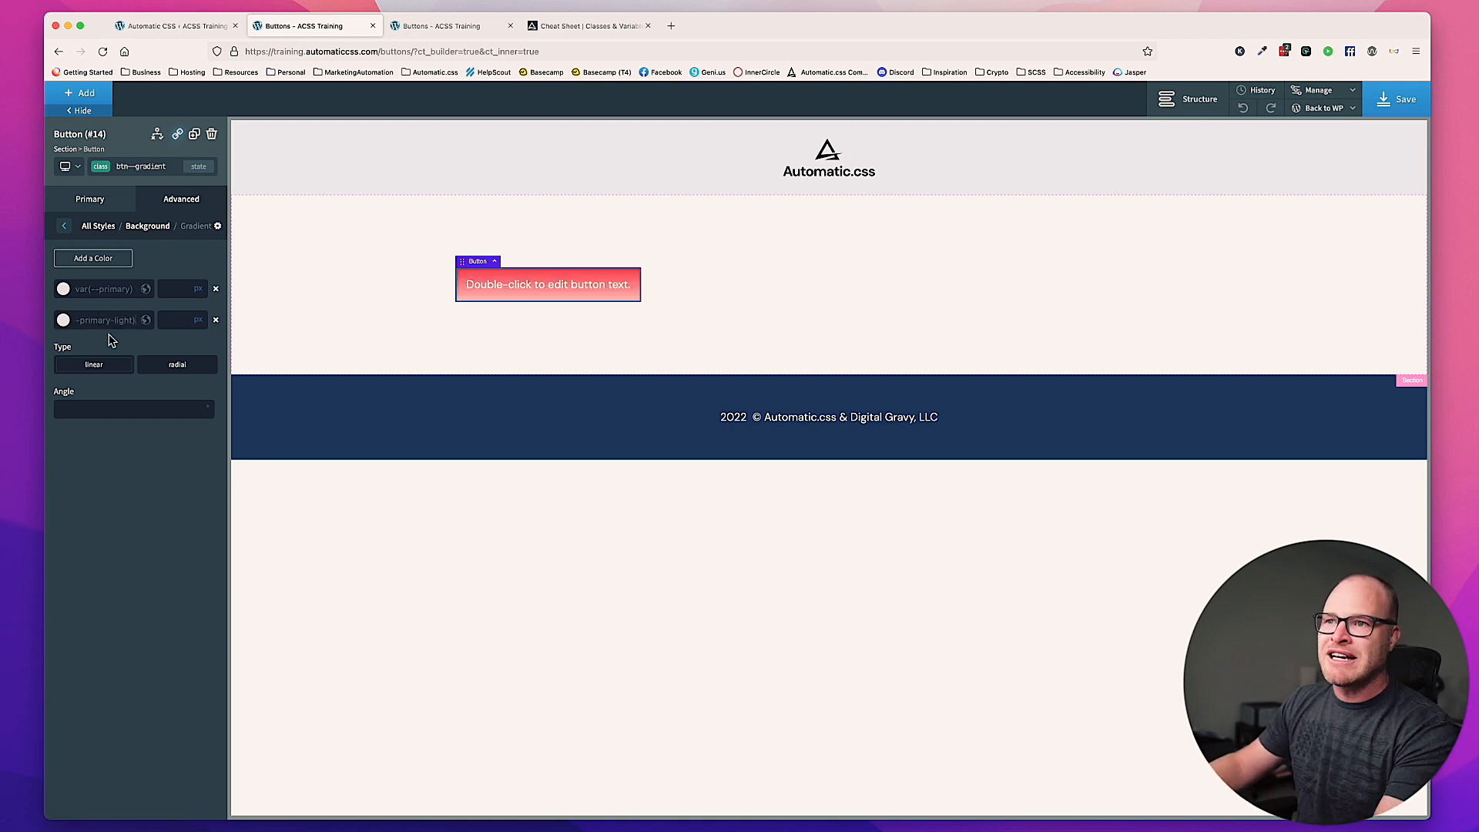
Step: Try var(--primary-medium) and var(--primary-dark) as the second gradient color
key("BackSpace")
key("BackSpace")
key("BackSpace")
key("BackSpace")
key("BackSpace")
key("BackSpace")
type("medium)")
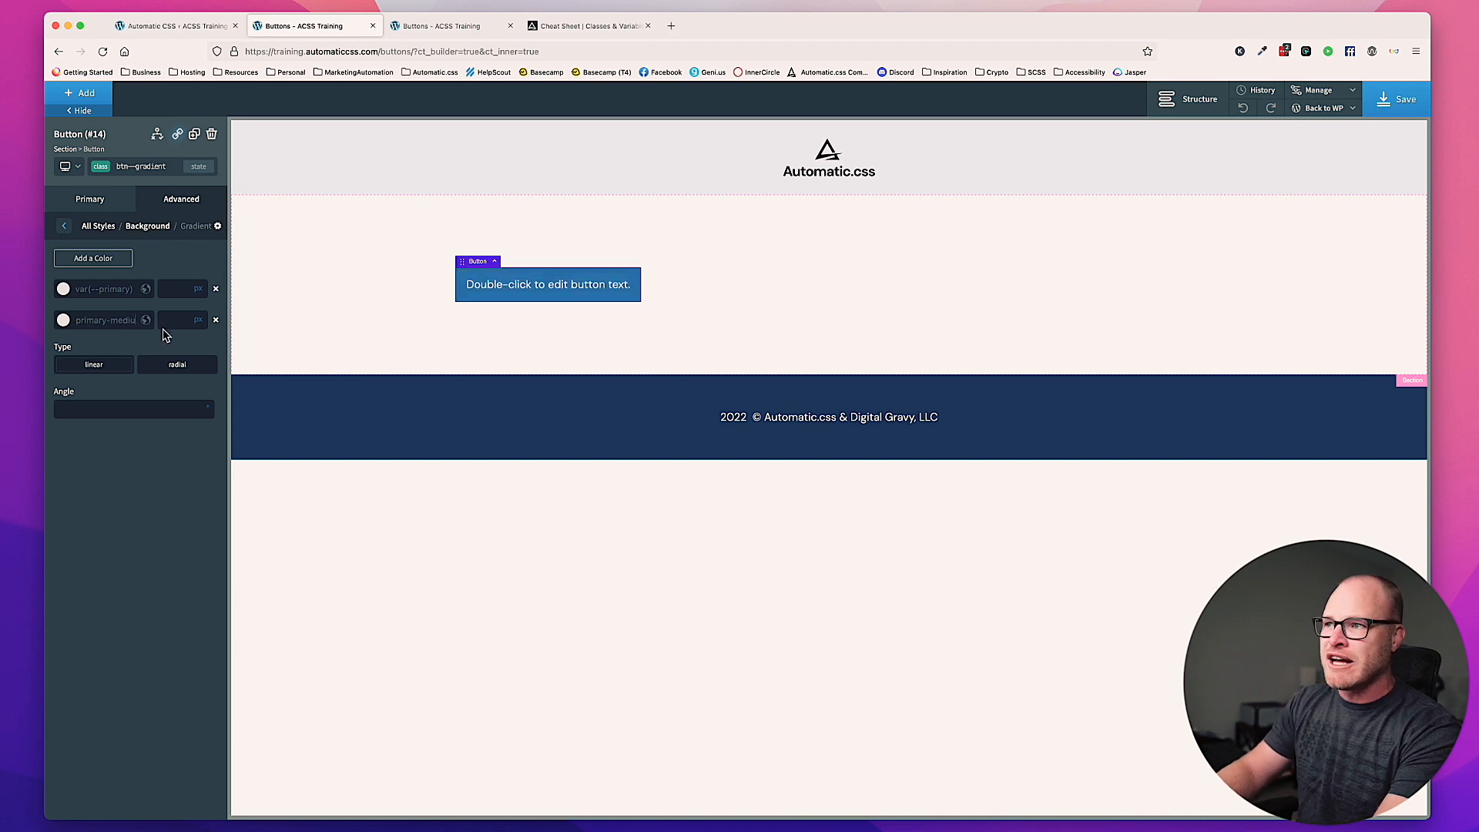
key("BackSpace")
key("BackSpace")
key("BackSpace")
key("BackSpace")
key("BackSpace")
key("BackSpace")
key("BackSpace")
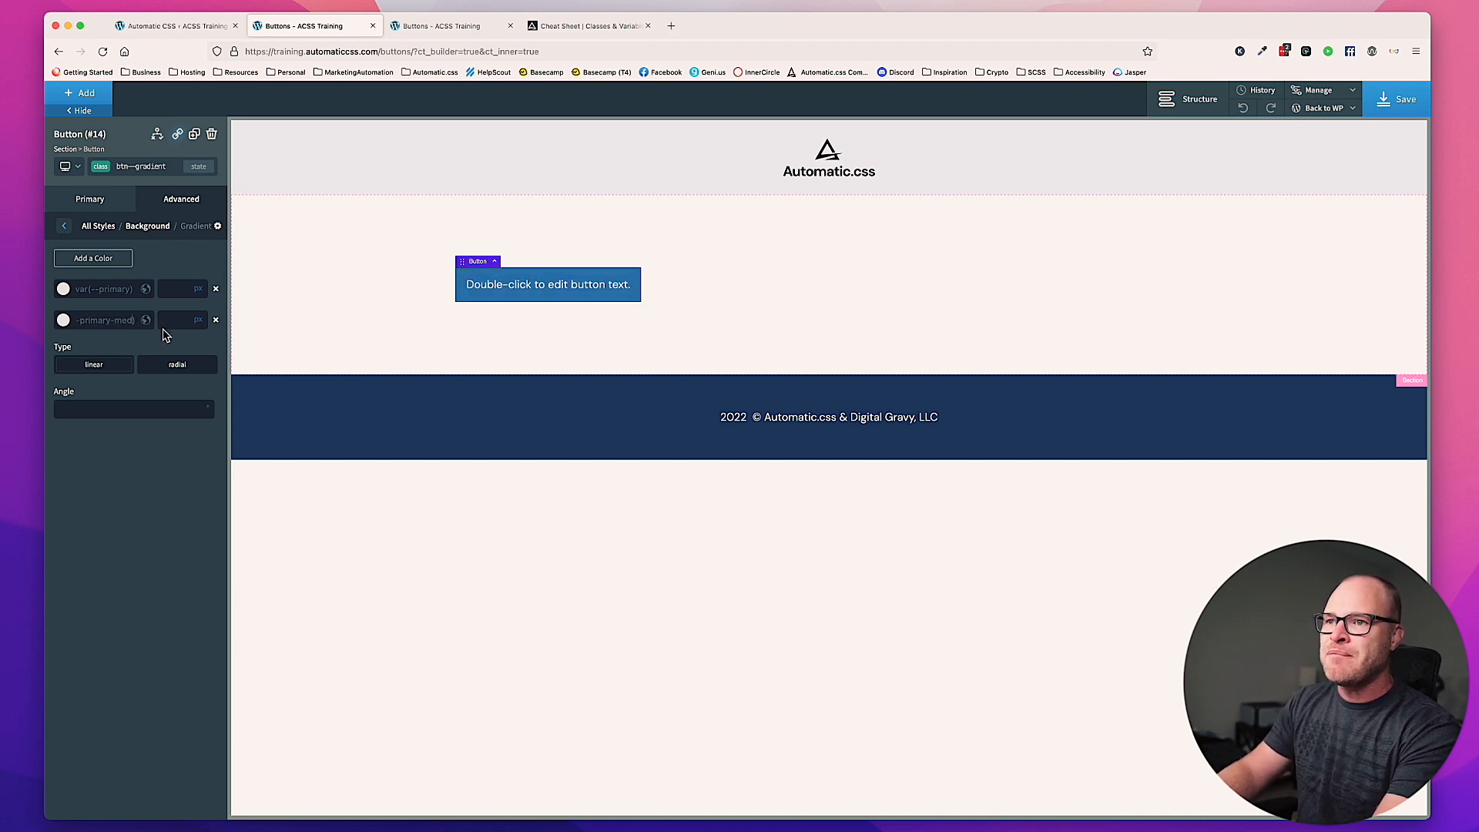
type("dark)")
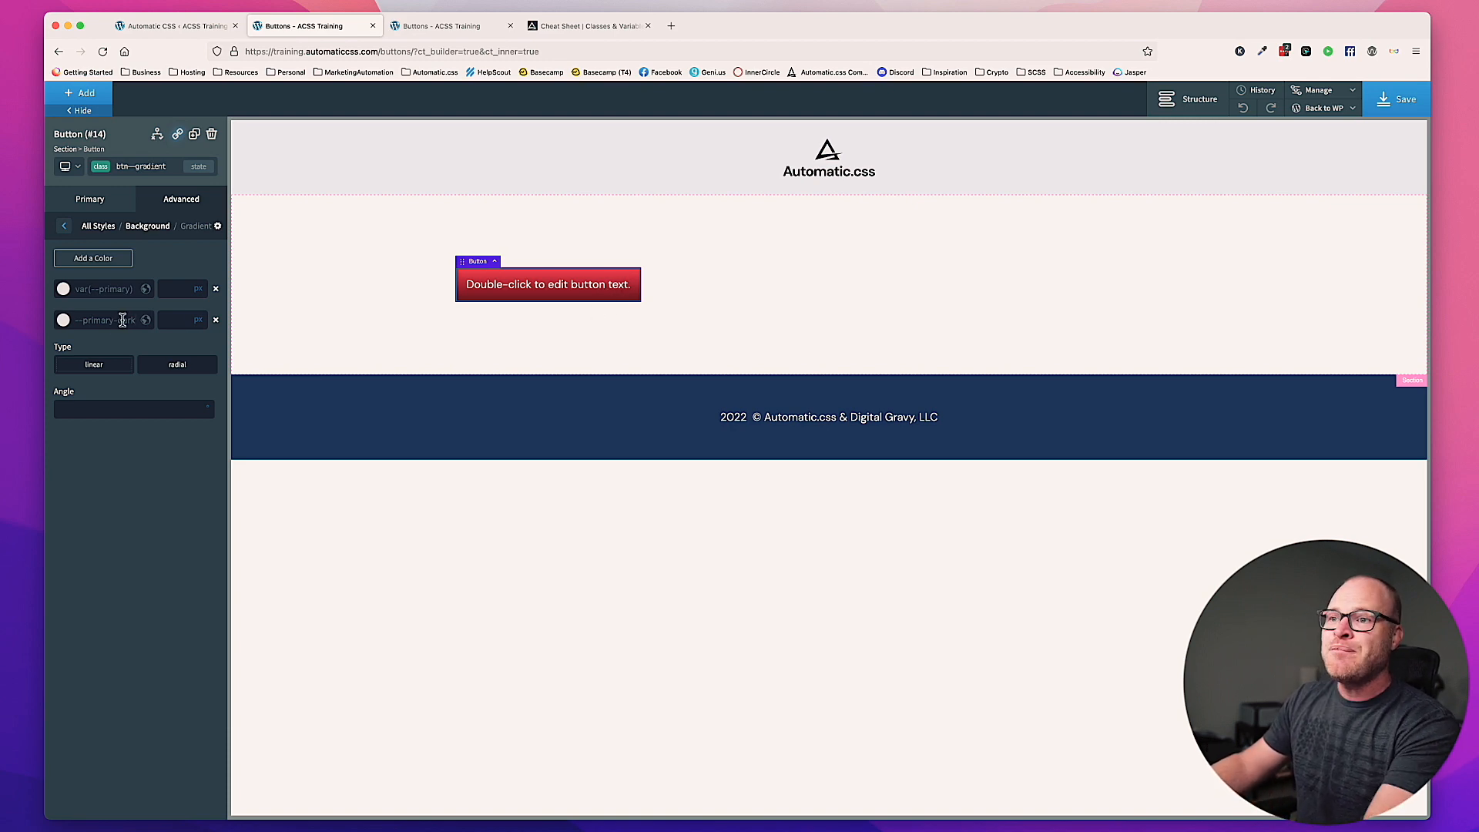
Step: Try var(--secondary) as the second gradient color of the button class
key("BackSpace")
key("BackSpace")
key("BackSpace")
key("BackSpace")
key("BackSpace")
key("BackSpace")
key("BackSpace")
key("BackSpace")
key("BackSpace")
key("BackSpace")
key("BackSpace")
key("BackSpace")
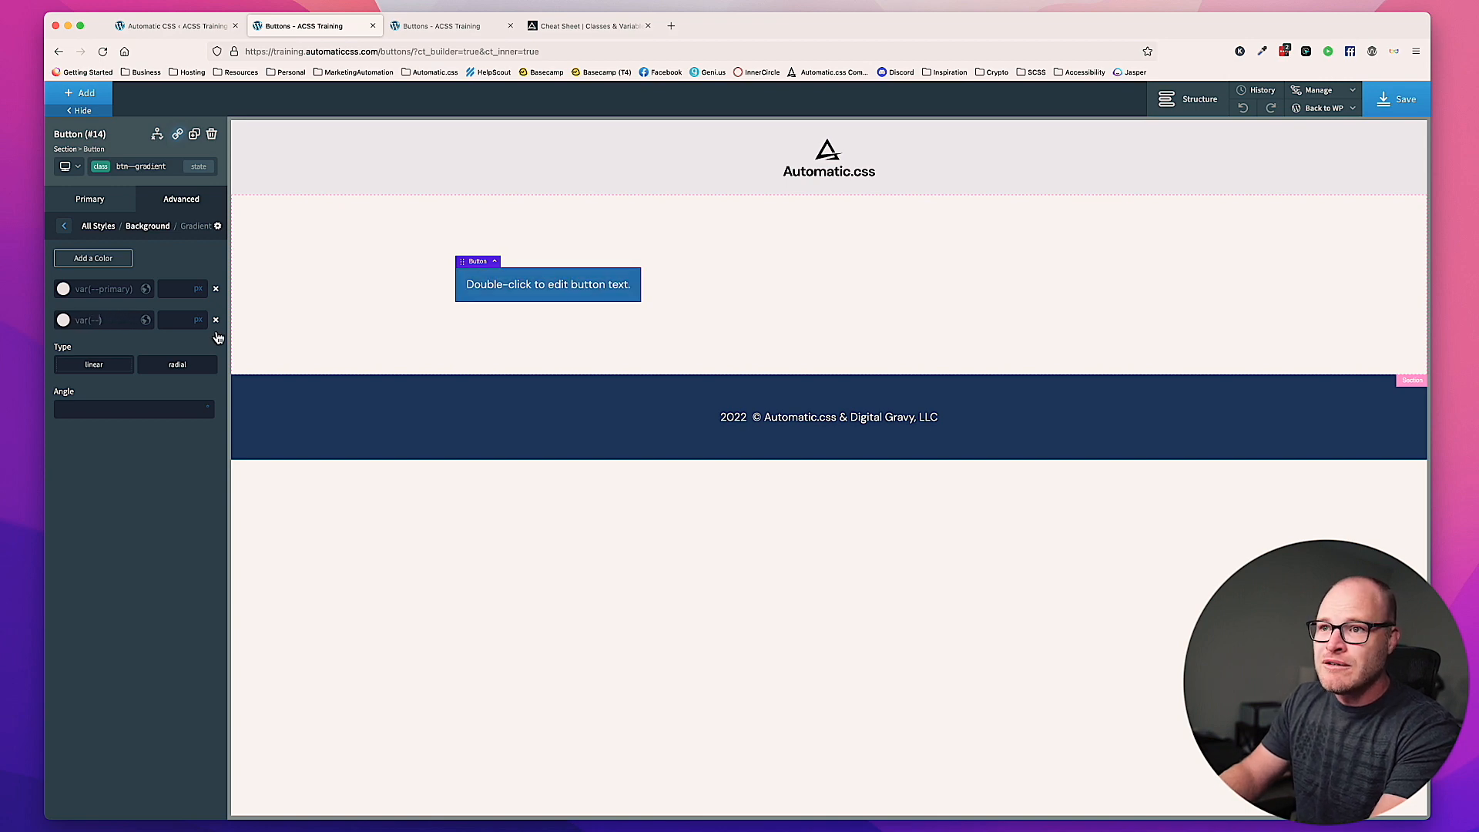
type("secondary")
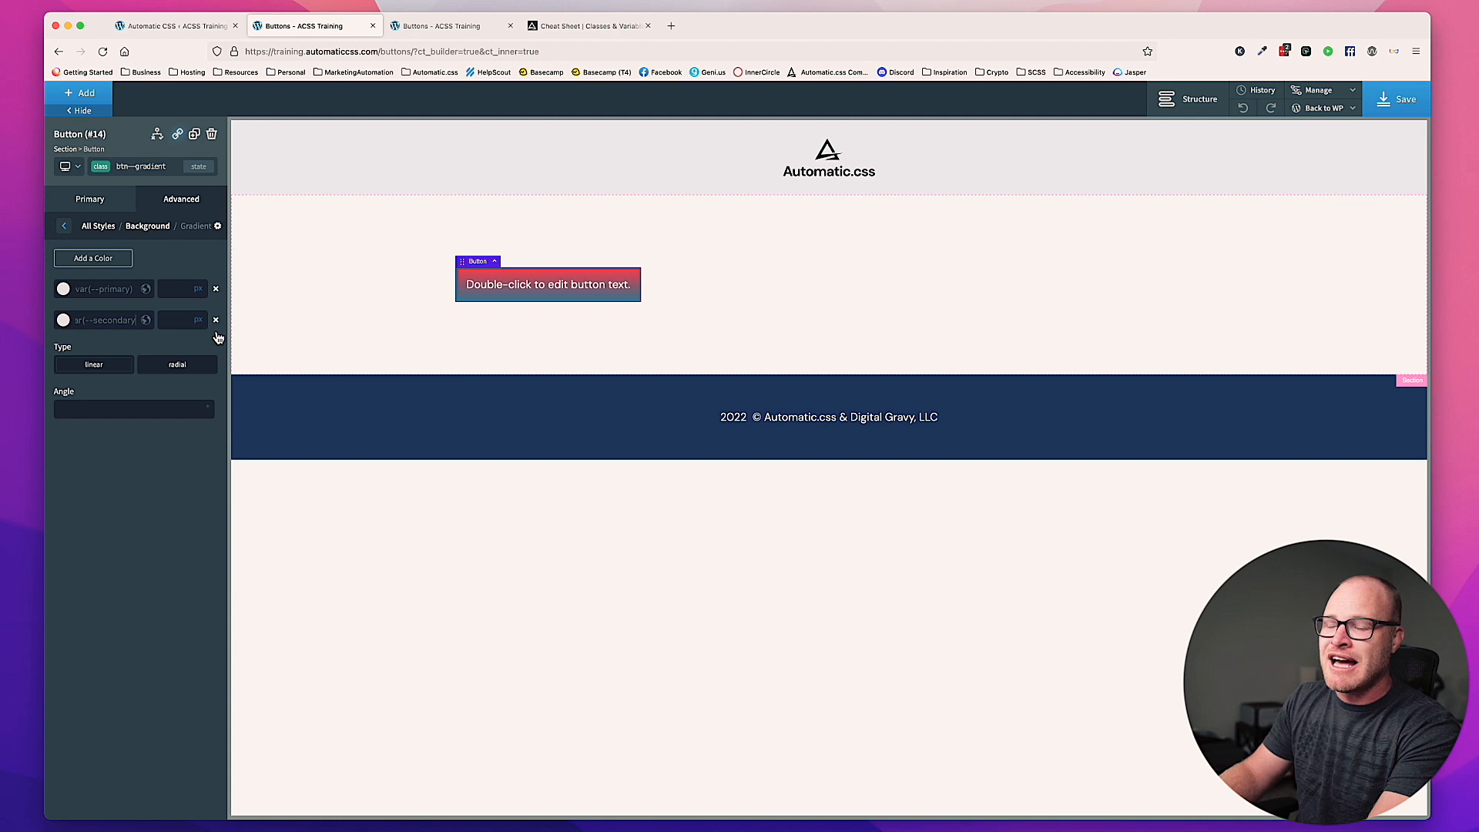
Step: Try var(--accent) and its darker variant var(--accent-dark) as the second gradient color
key("BackSpace")
key("BackSpace")
key("BackSpace")
key("BackSpace")
key("BackSpace")
key("BackSpace")
key("BackSpace")
key("BackSpace")
key("BackSpace")
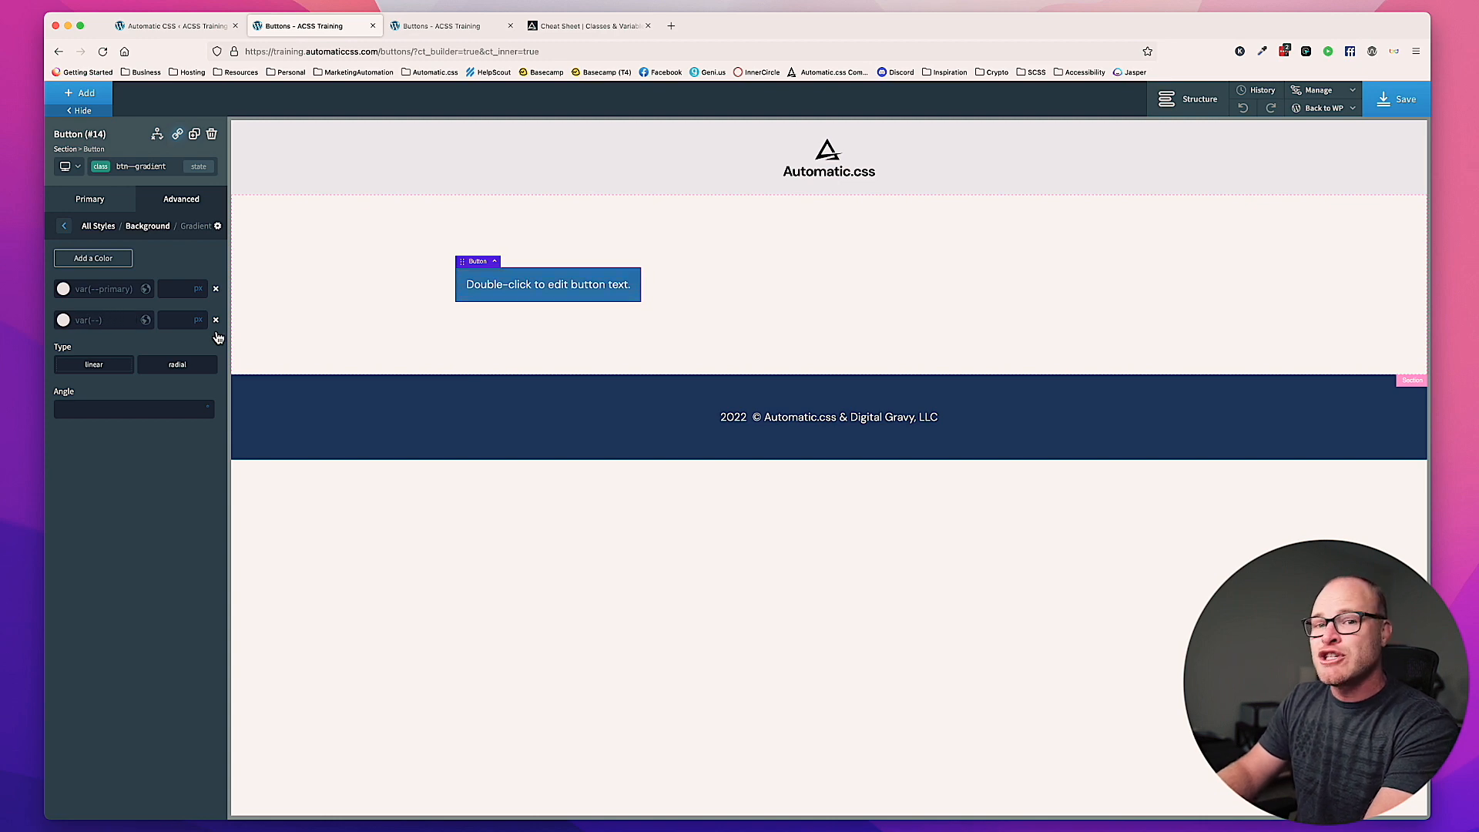
type("accent")
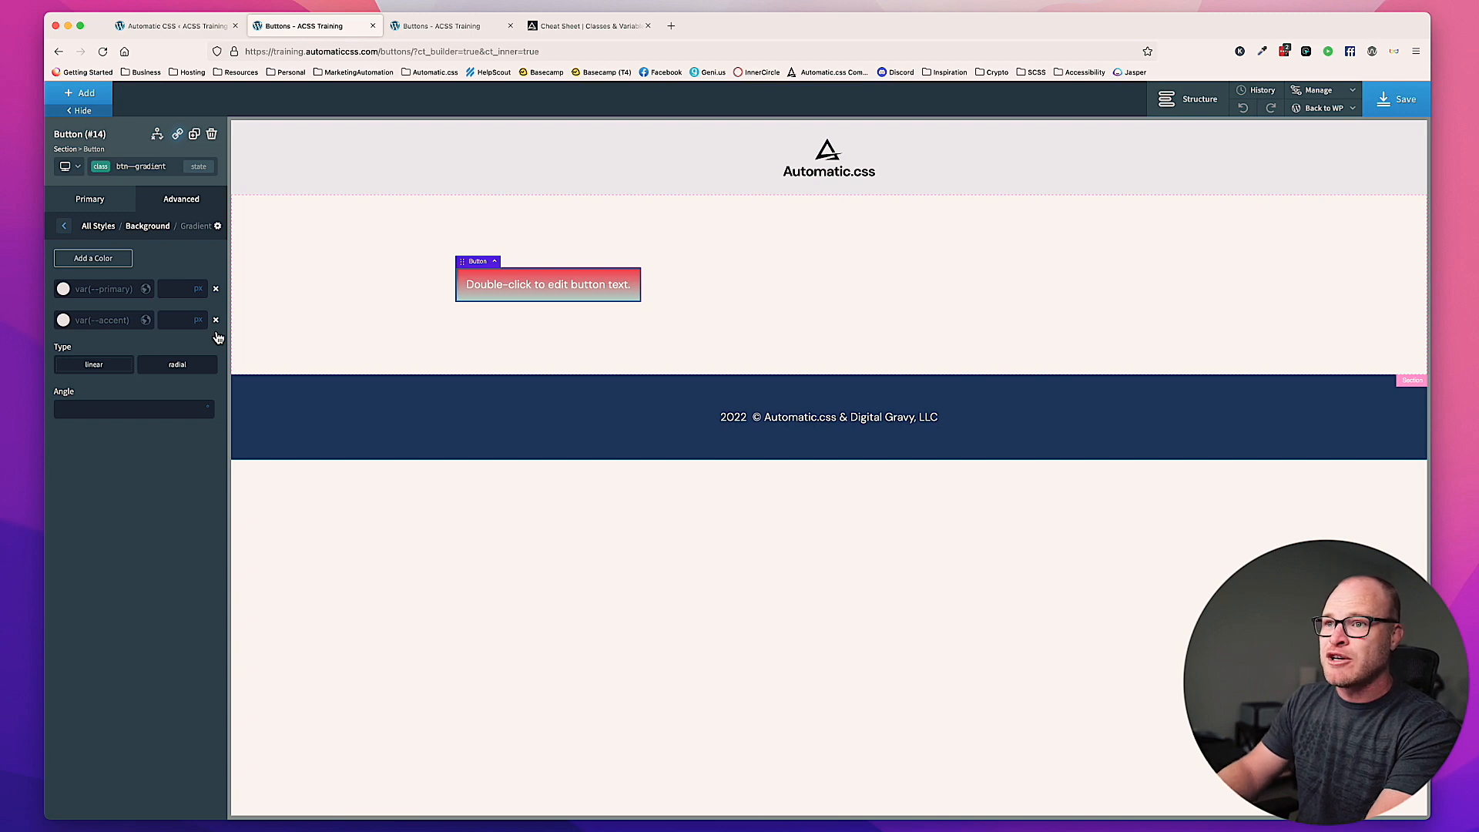
type("-dark")
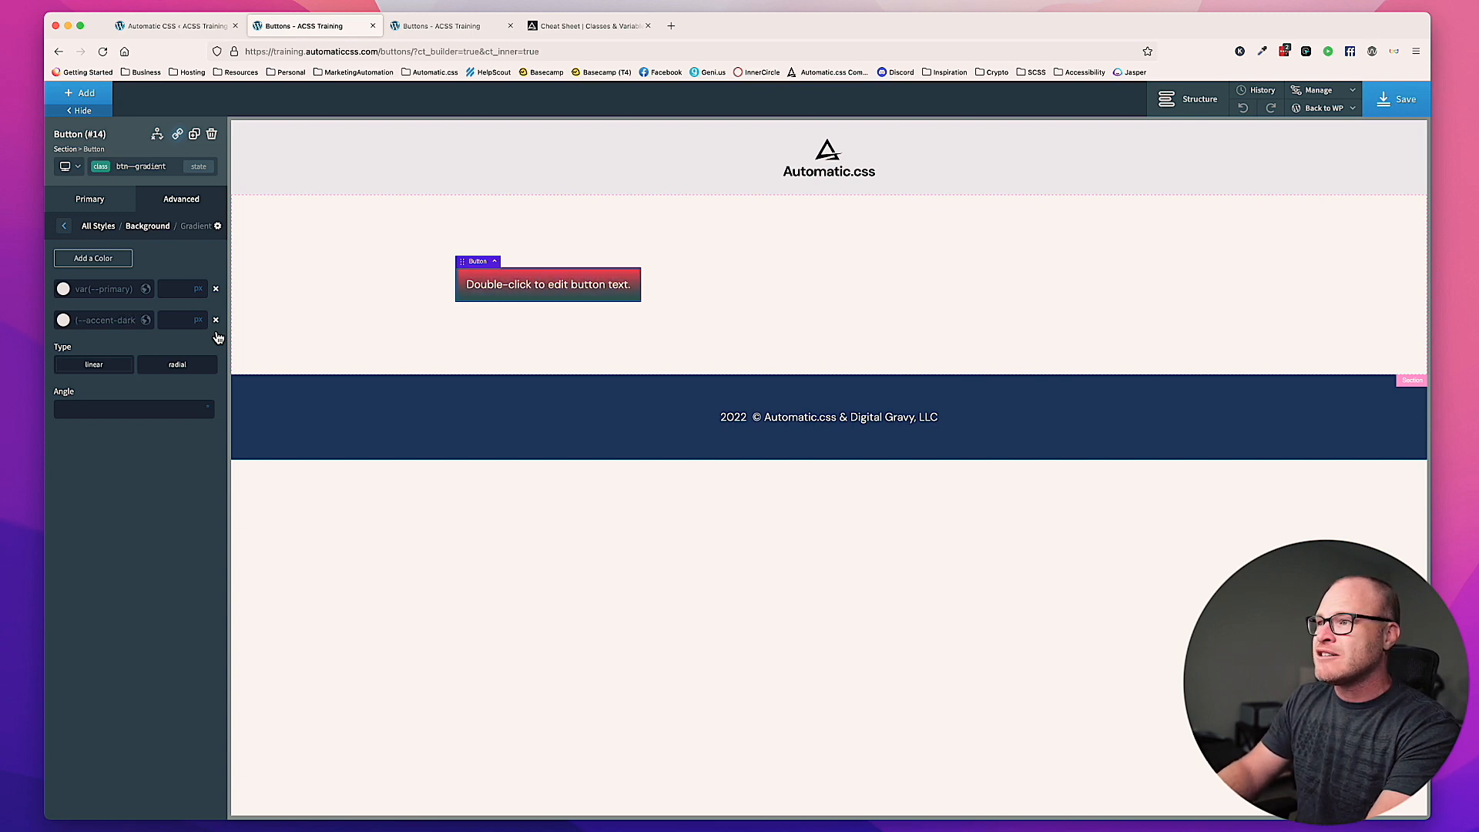
Step: Set the second gradient color of the btn--gradient class to var(--accent-medium)
key("BackSpace")
key("BackSpace")
key("BackSpace")
key("BackSpace")
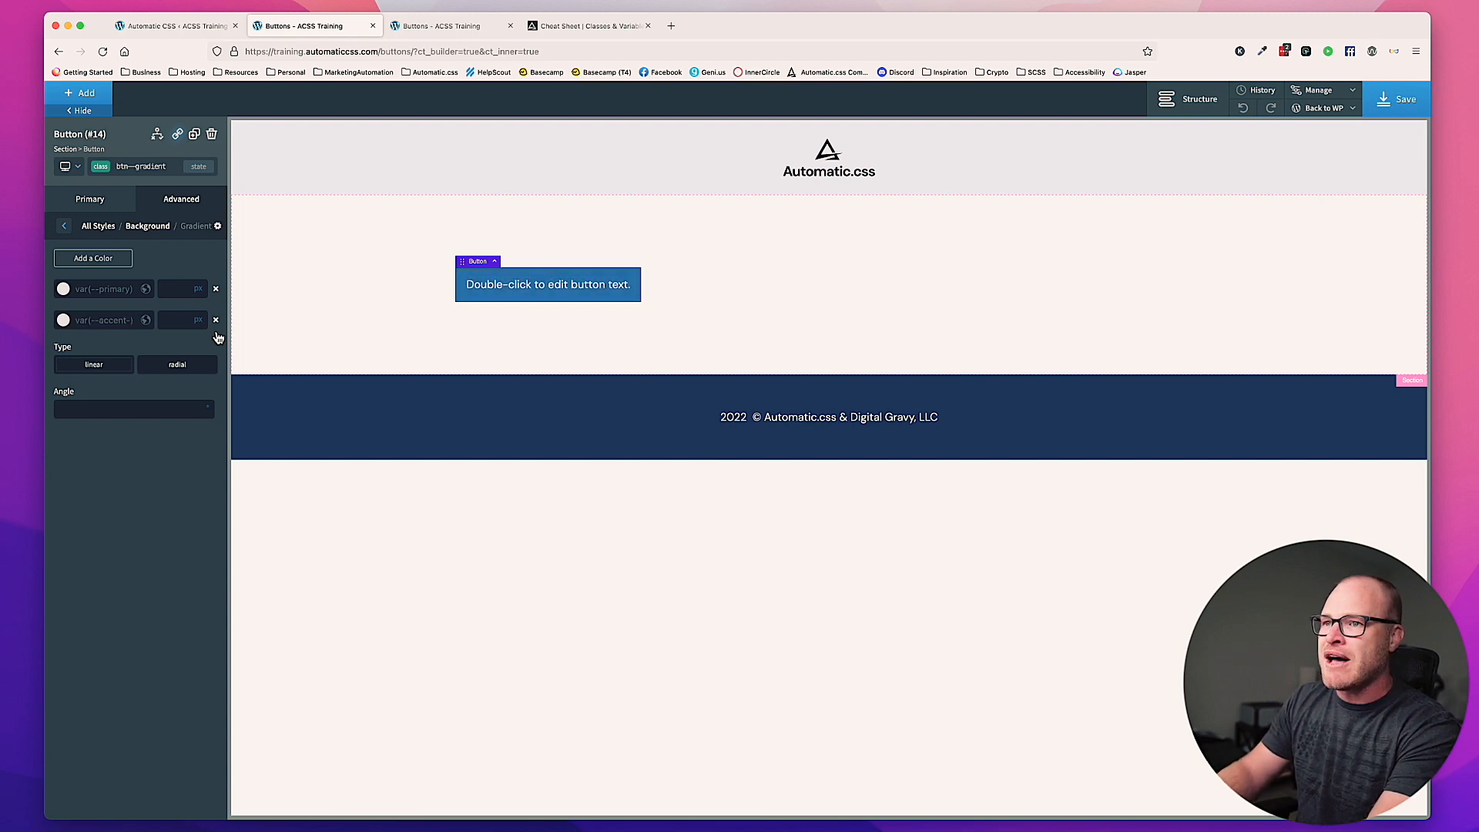
type("medium")
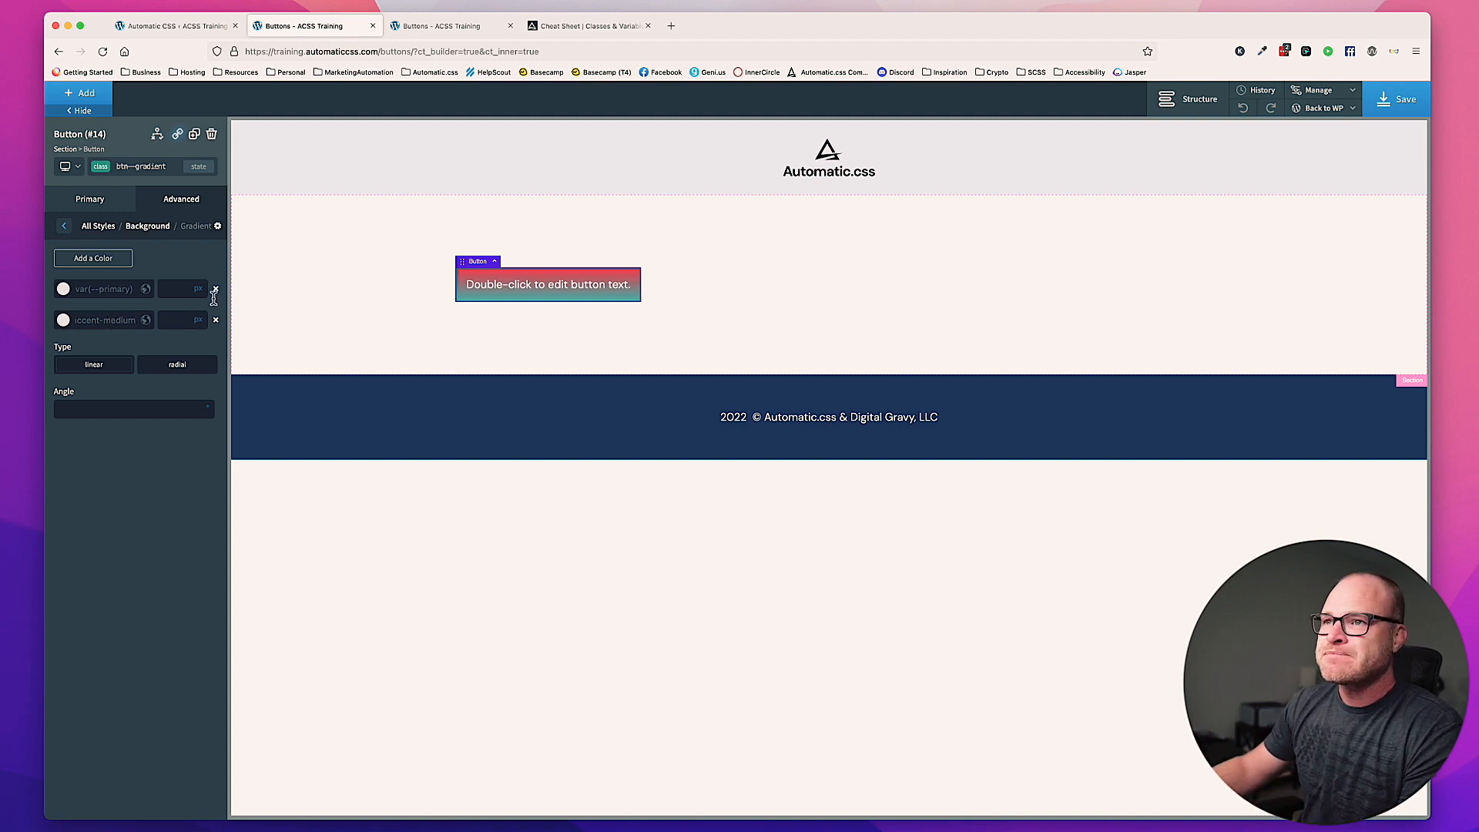
Step: Open the size and spacing settings of the btn--gradient class and set the top padding unit to em
left_click(174, 198)
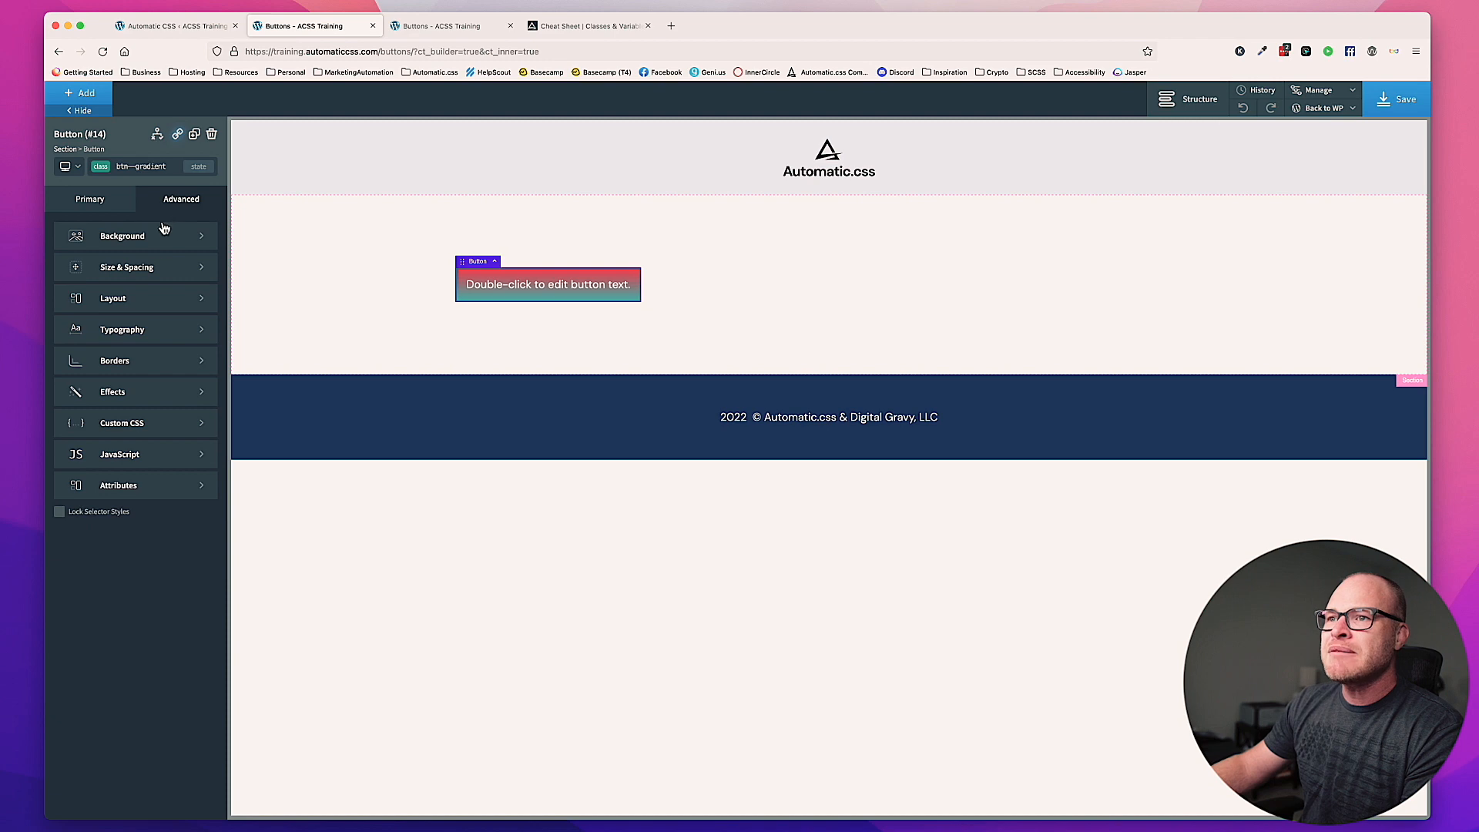
left_click(149, 269)
mouse_move(107, 272)
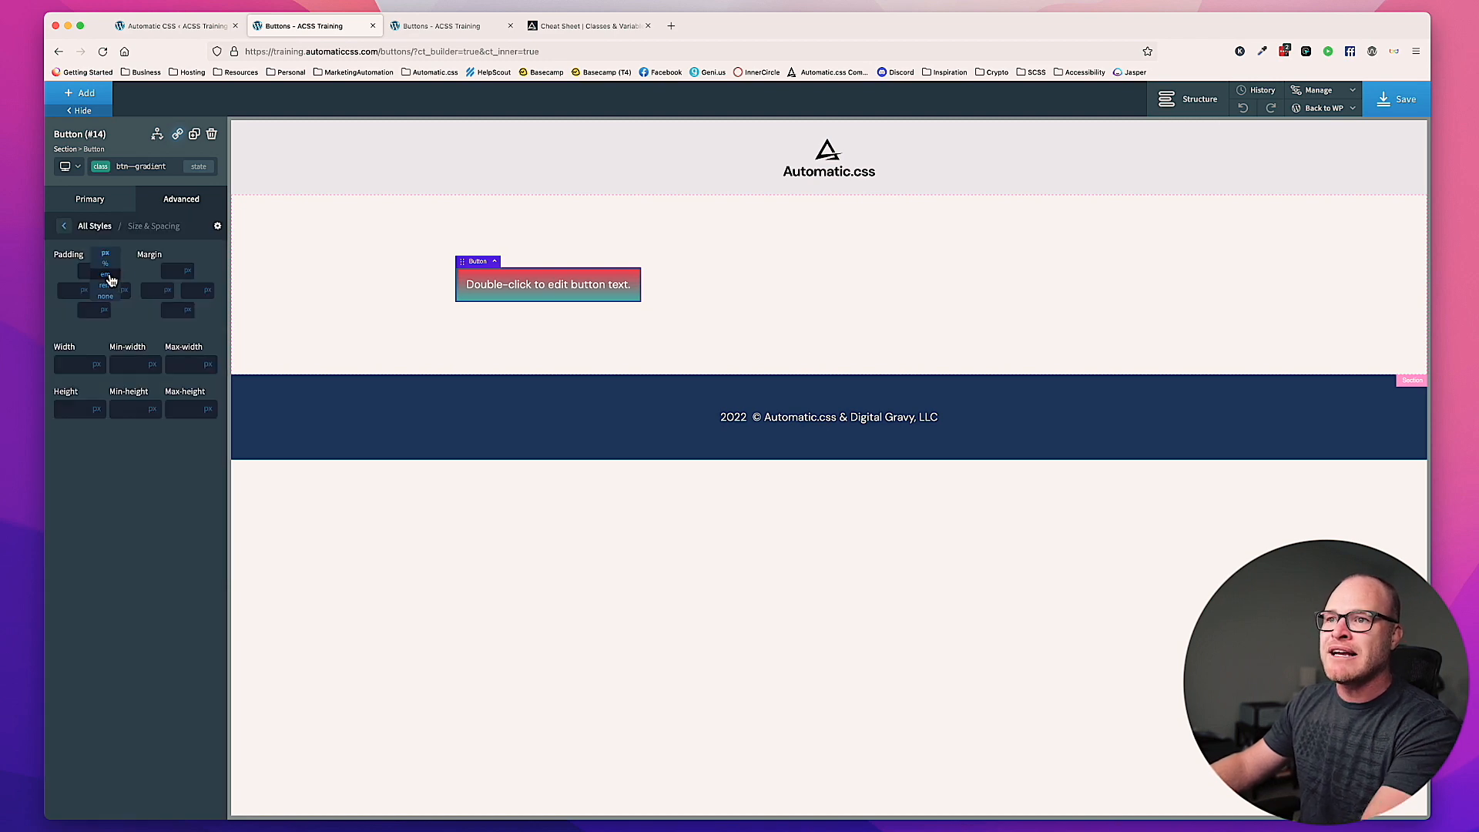
Step: Look up the default vertical and horizontal button padding in the Automatic CSS plugin's button settings
left_click(152, 26)
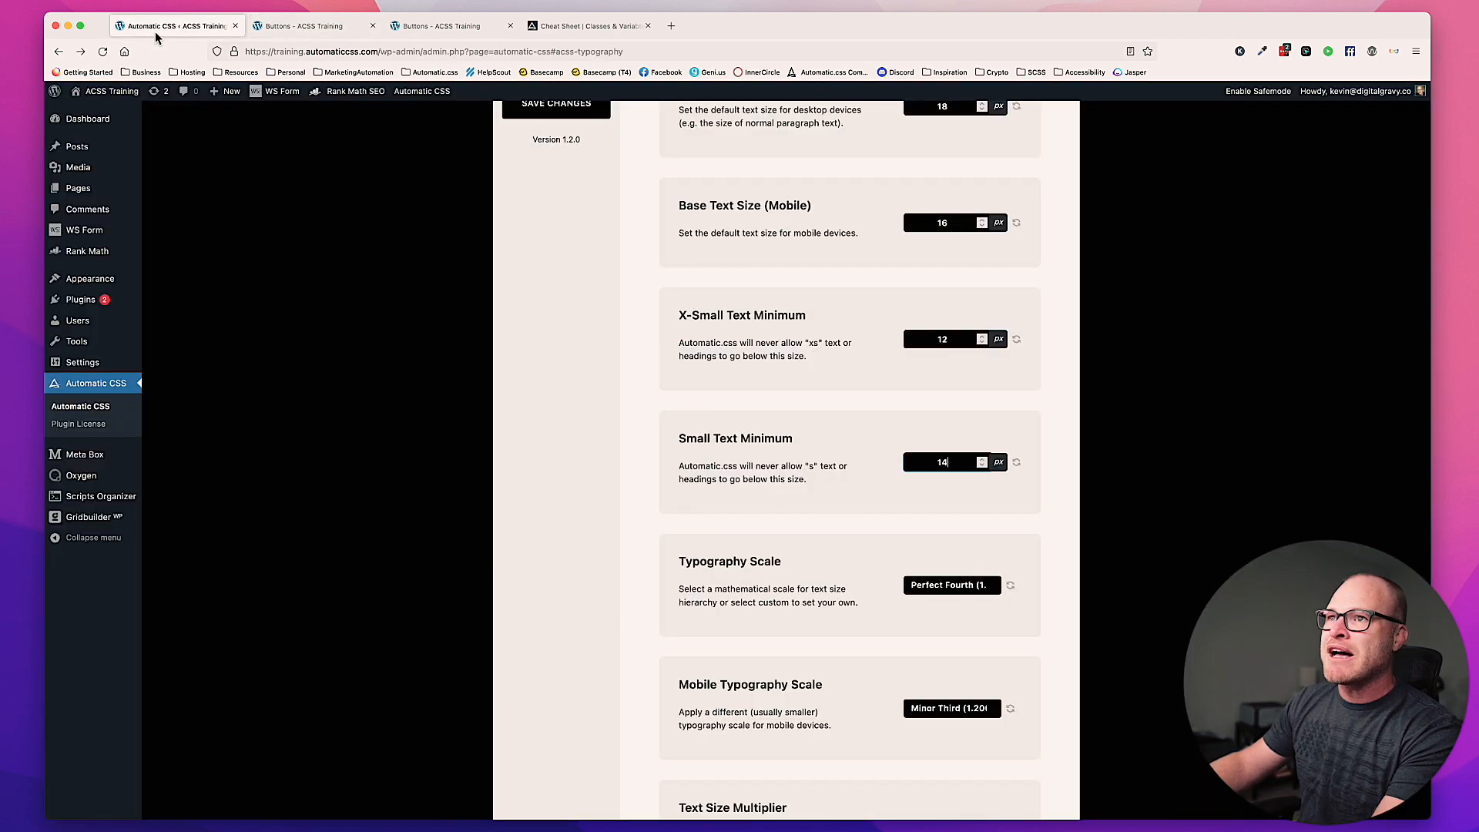
key("Return")
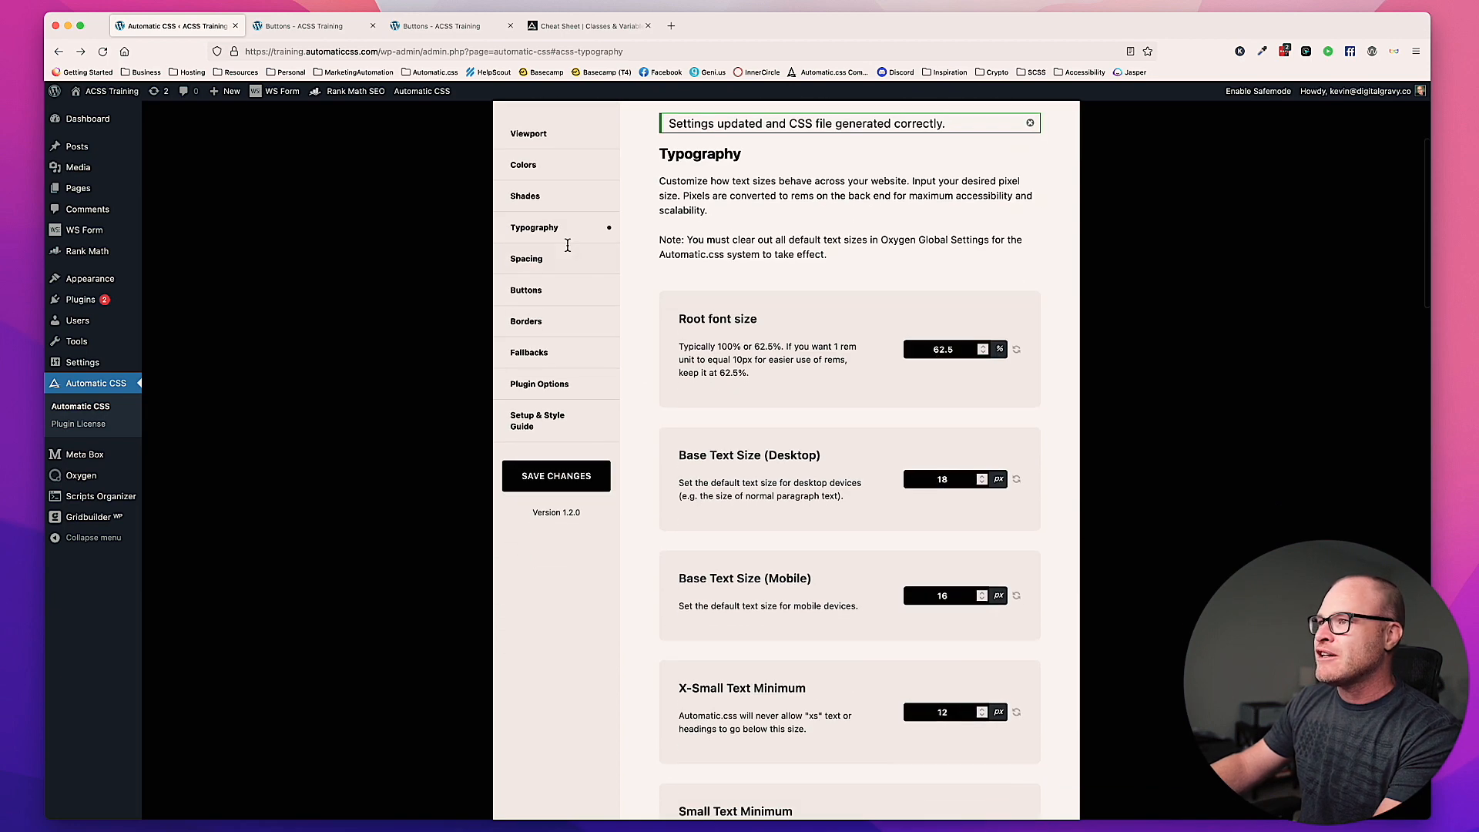
left_click(531, 290)
double_click(976, 287)
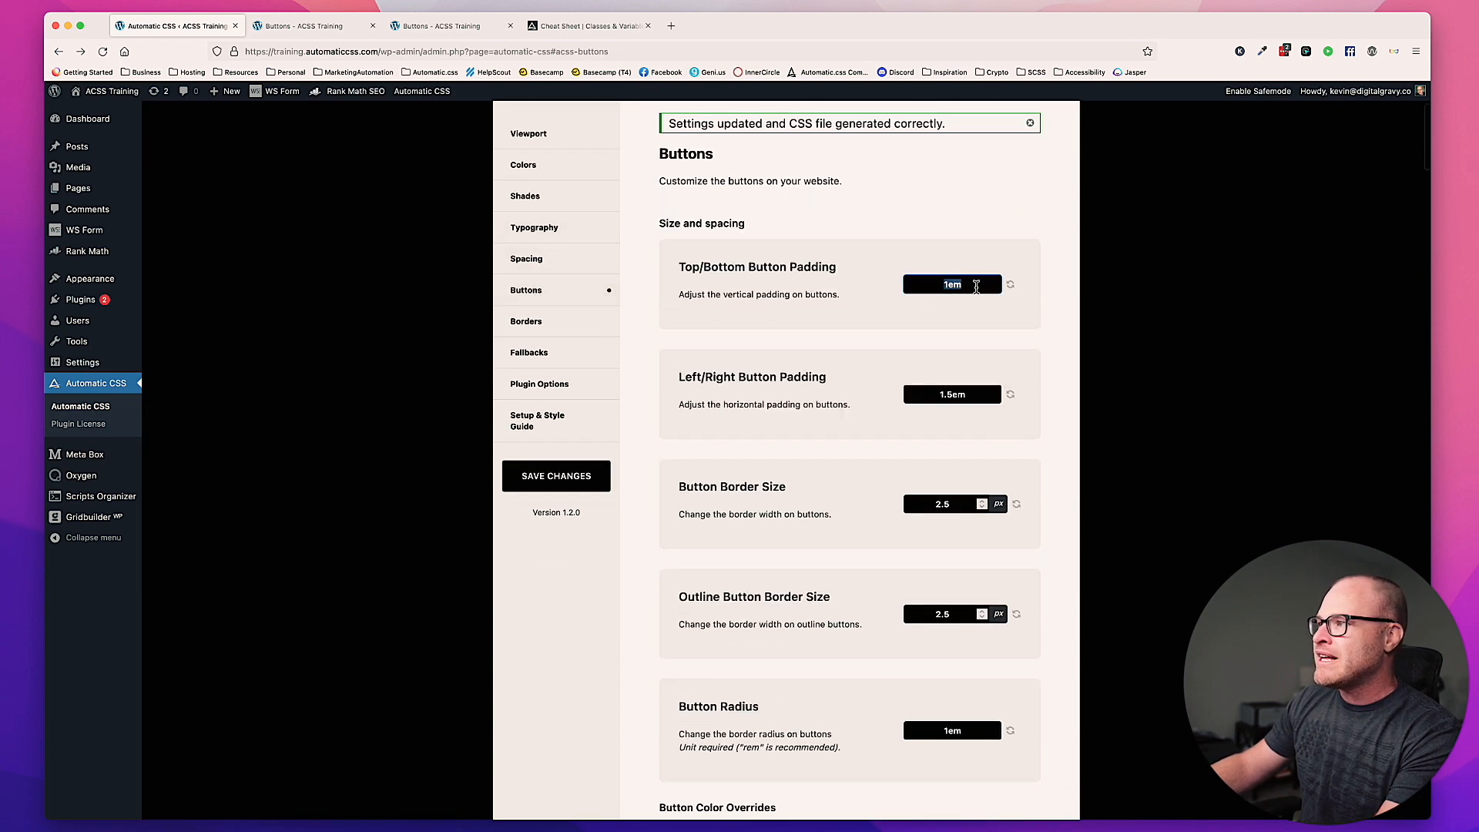
double_click(971, 394)
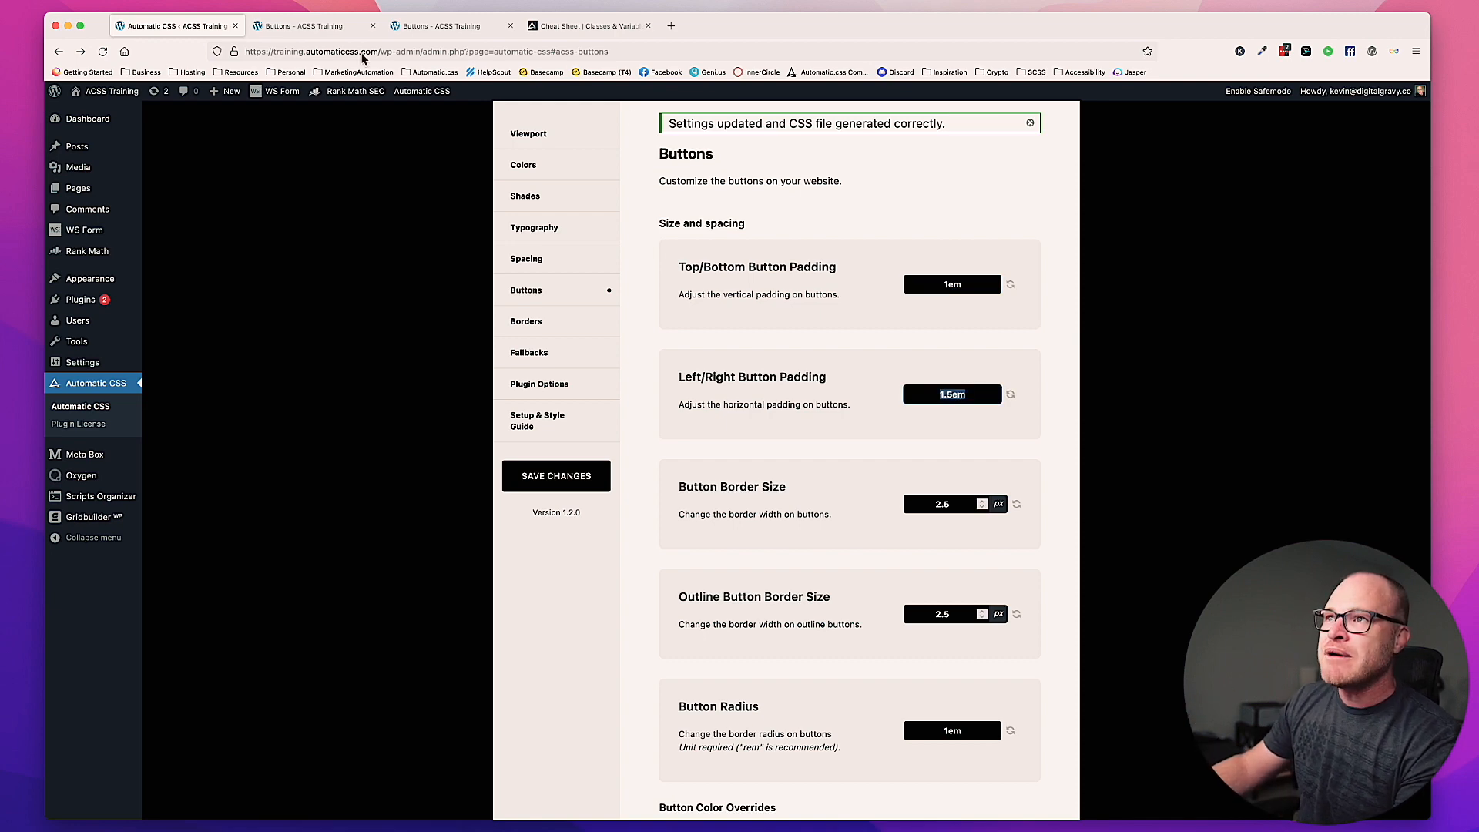
Step: Back in the Oxygen builder, set the btn--gradient padding to 1em top and bottom and 1.5em left and right, and deselect the button
left_click(308, 26)
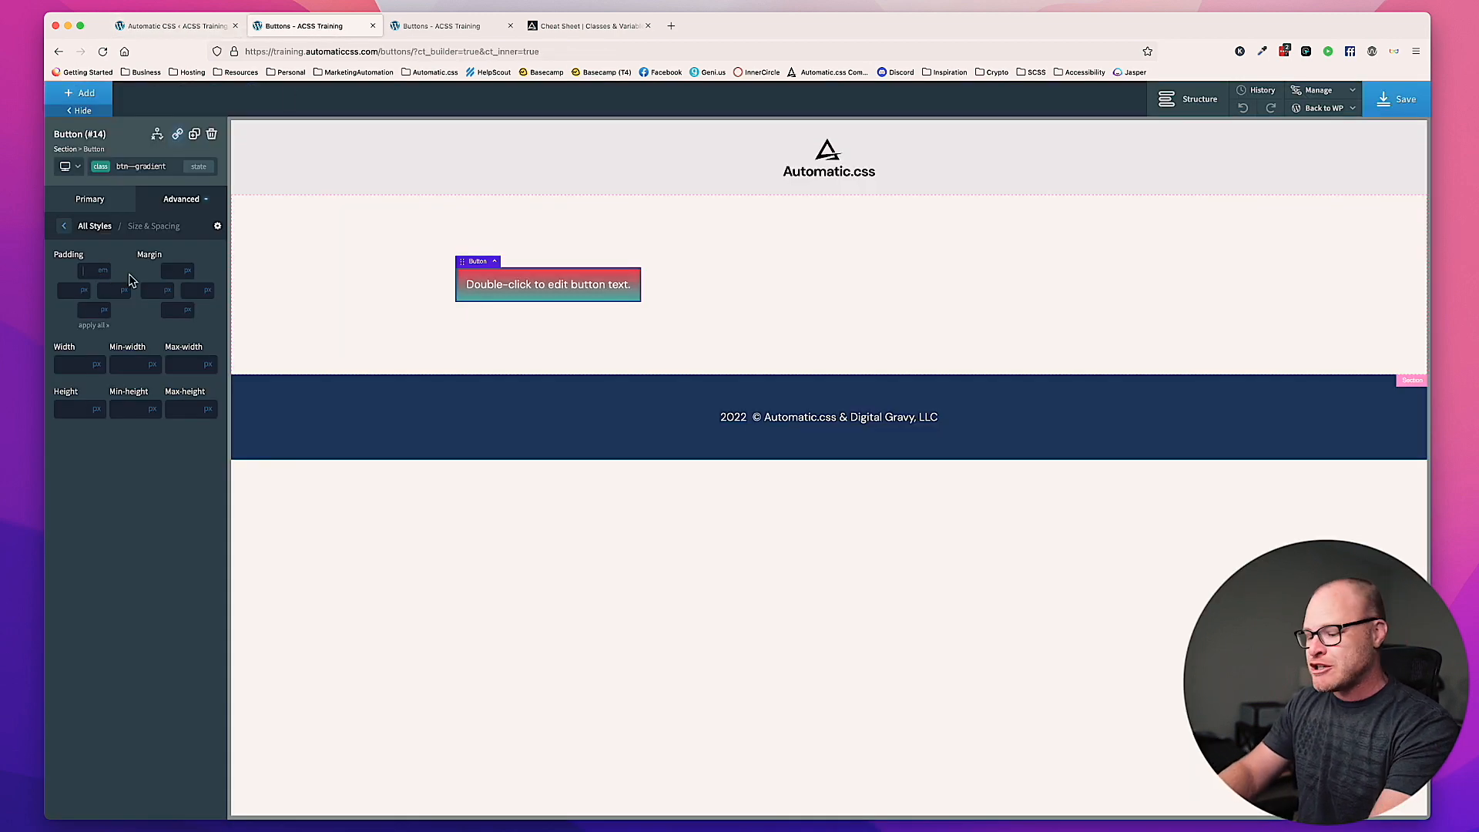
type("1")
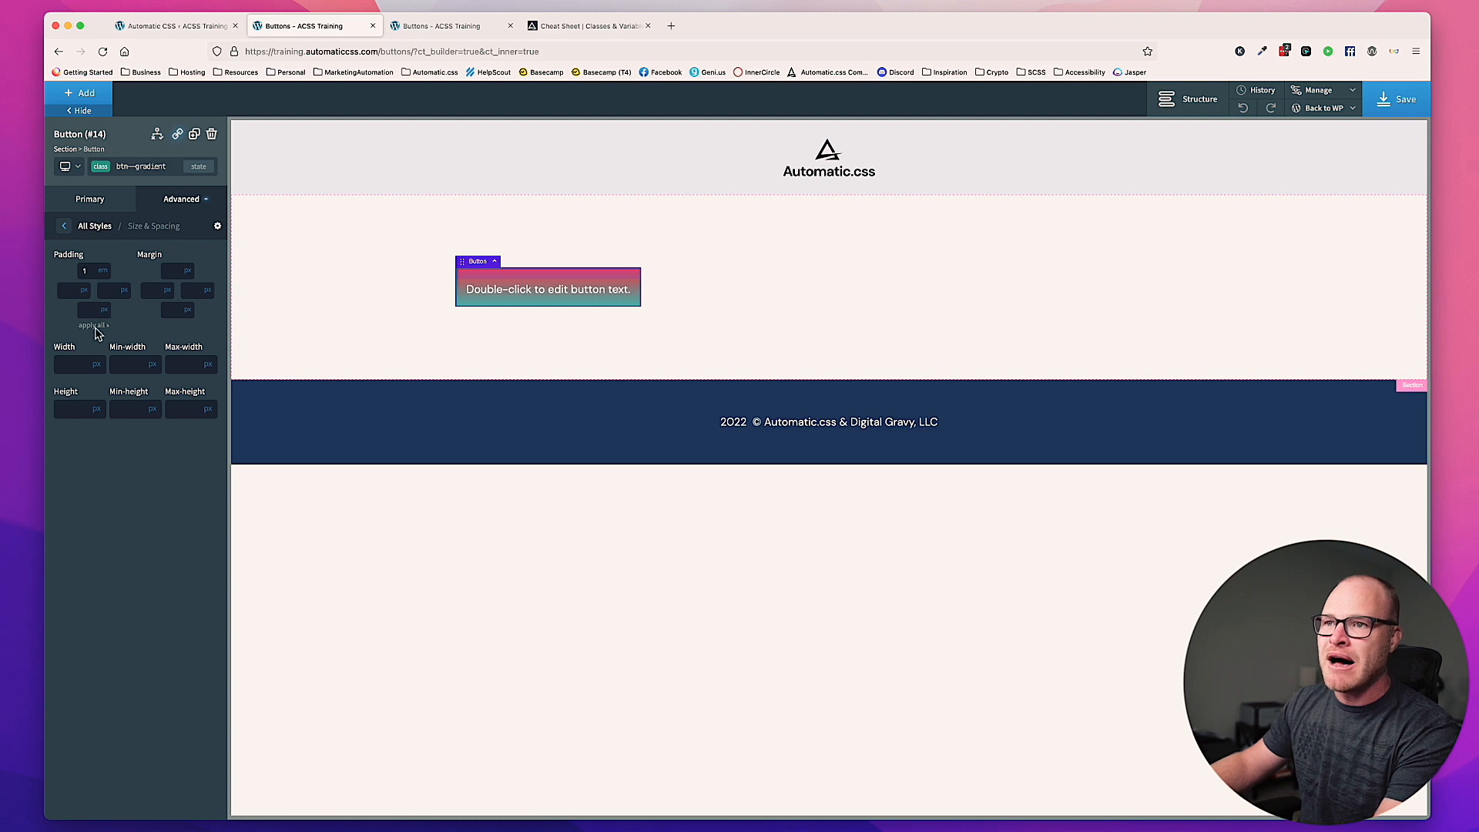
left_click(99, 326)
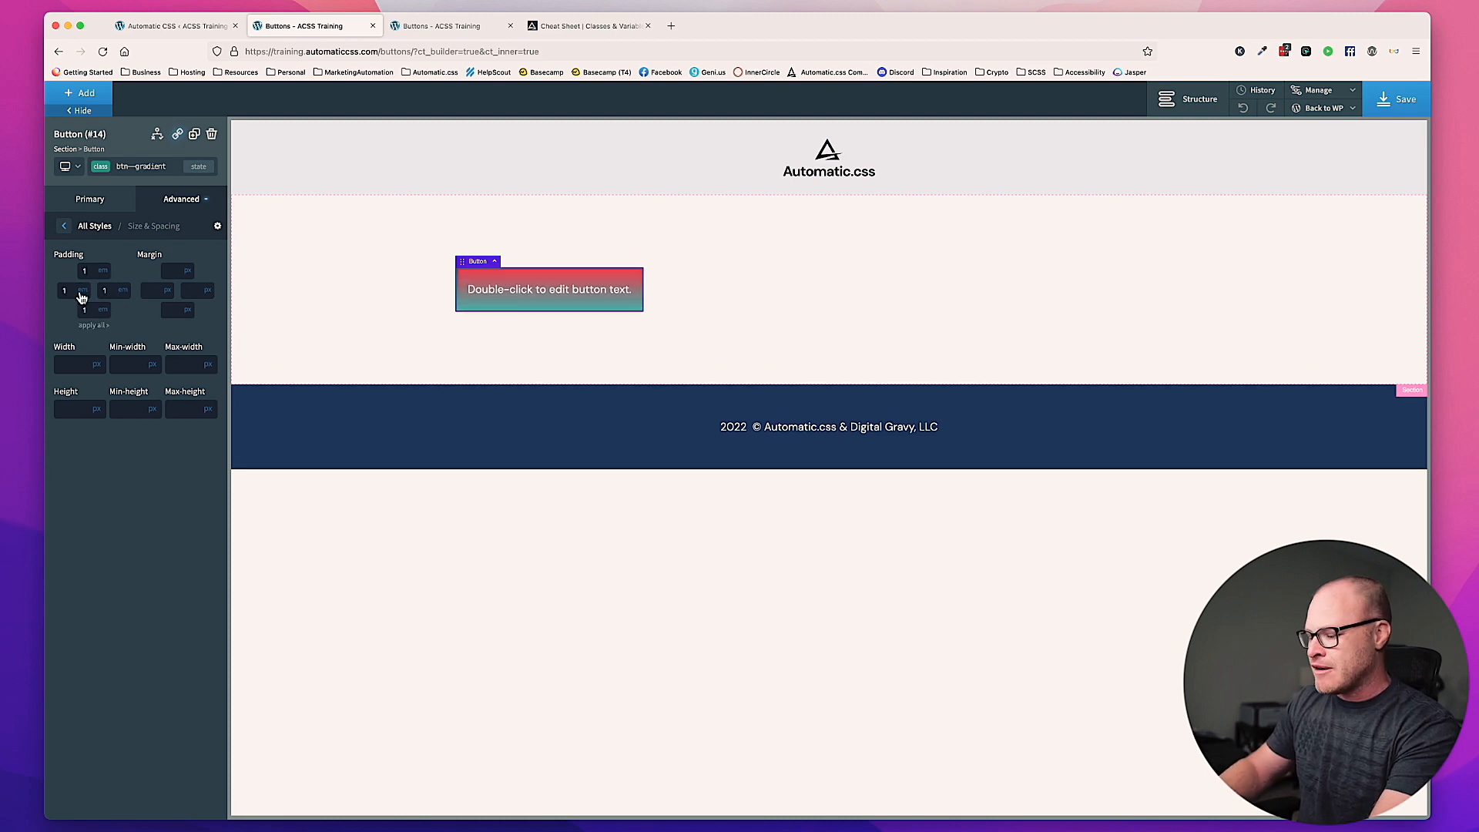
type(".5")
double_click(109, 292)
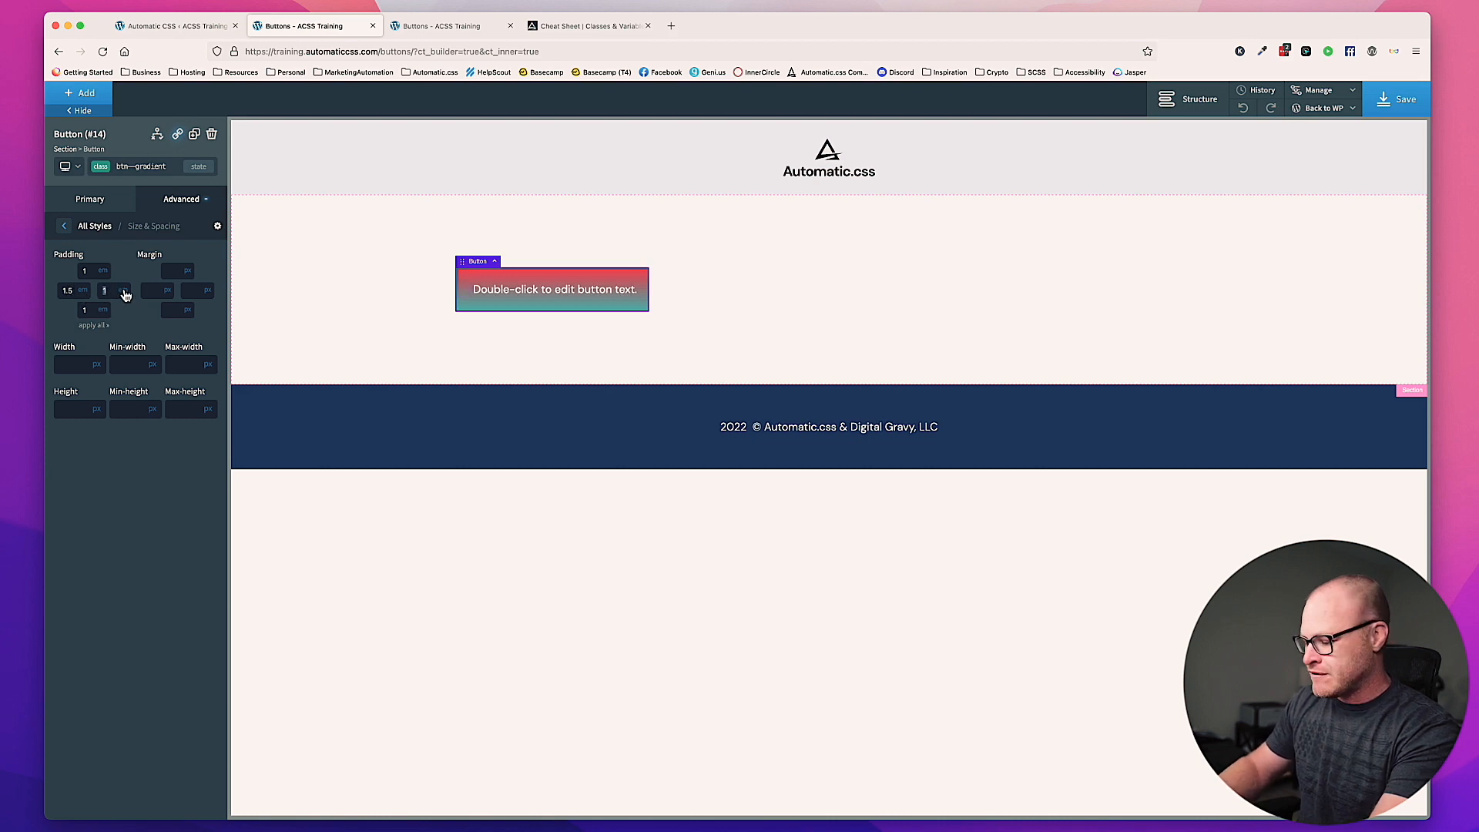
type("1.5")
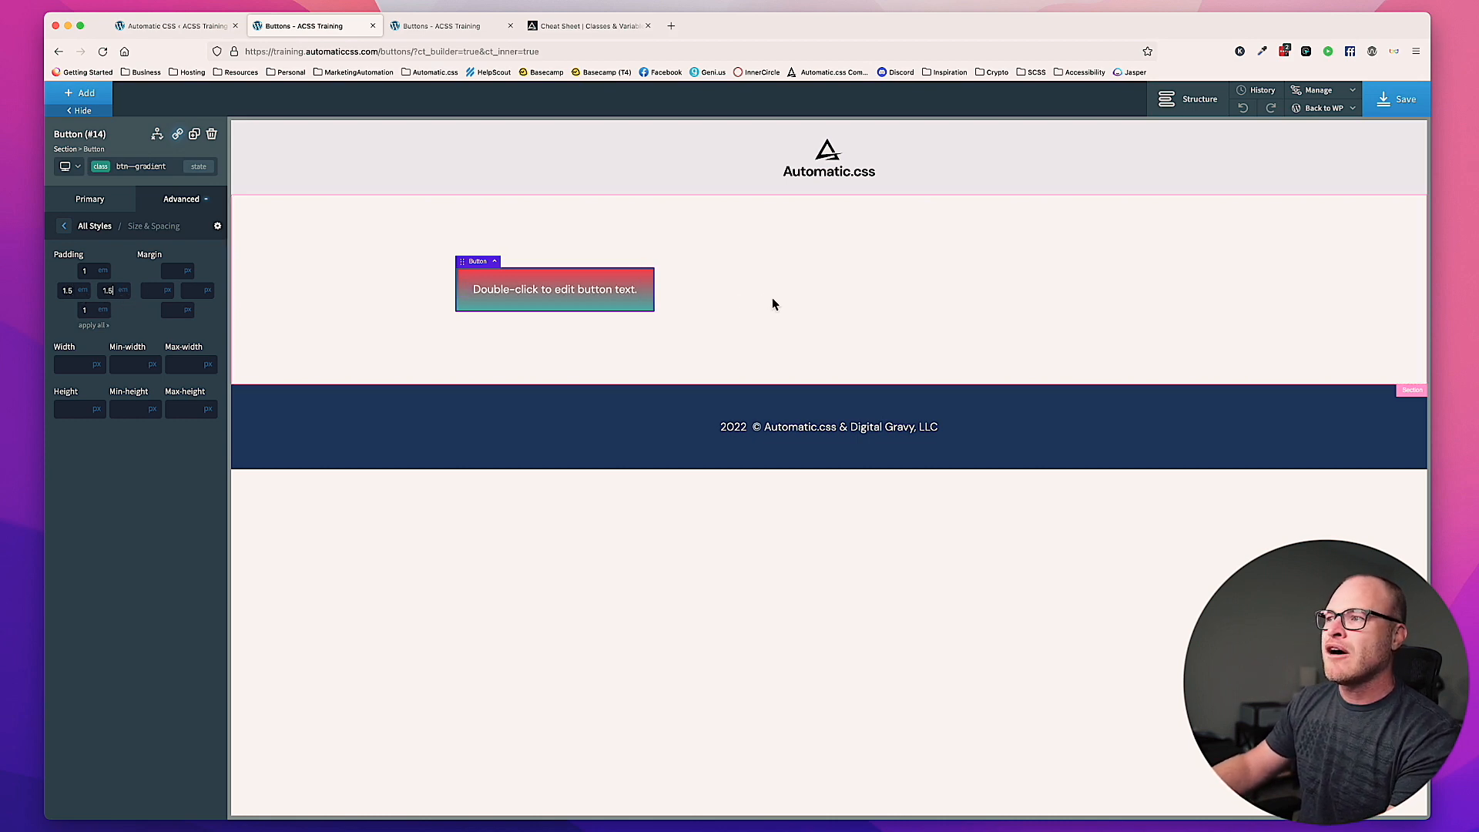
left_click(772, 300)
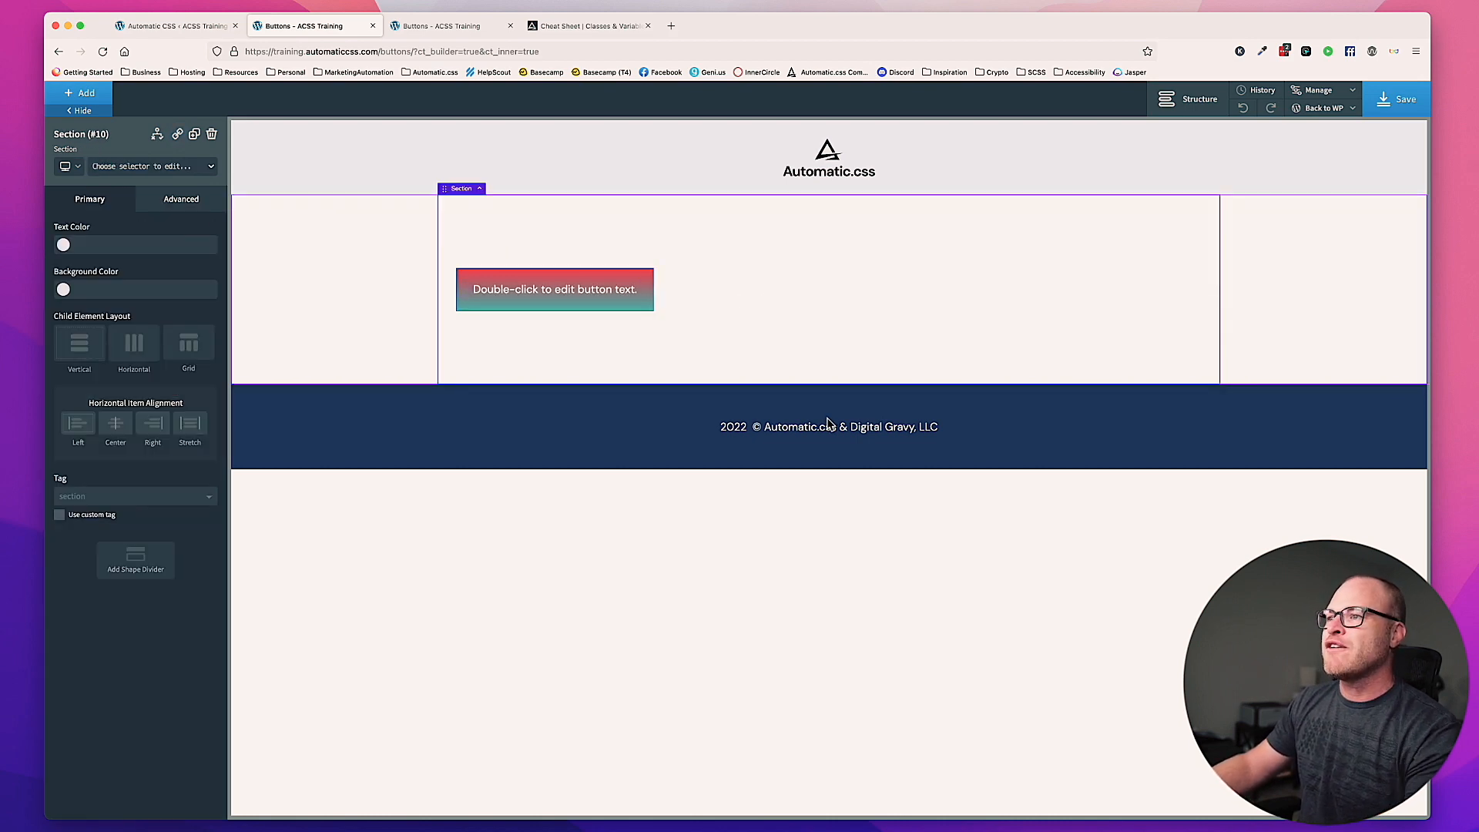
Step: Set the border style of the btn--gradient class to none and deselect the button
left_click(649, 283)
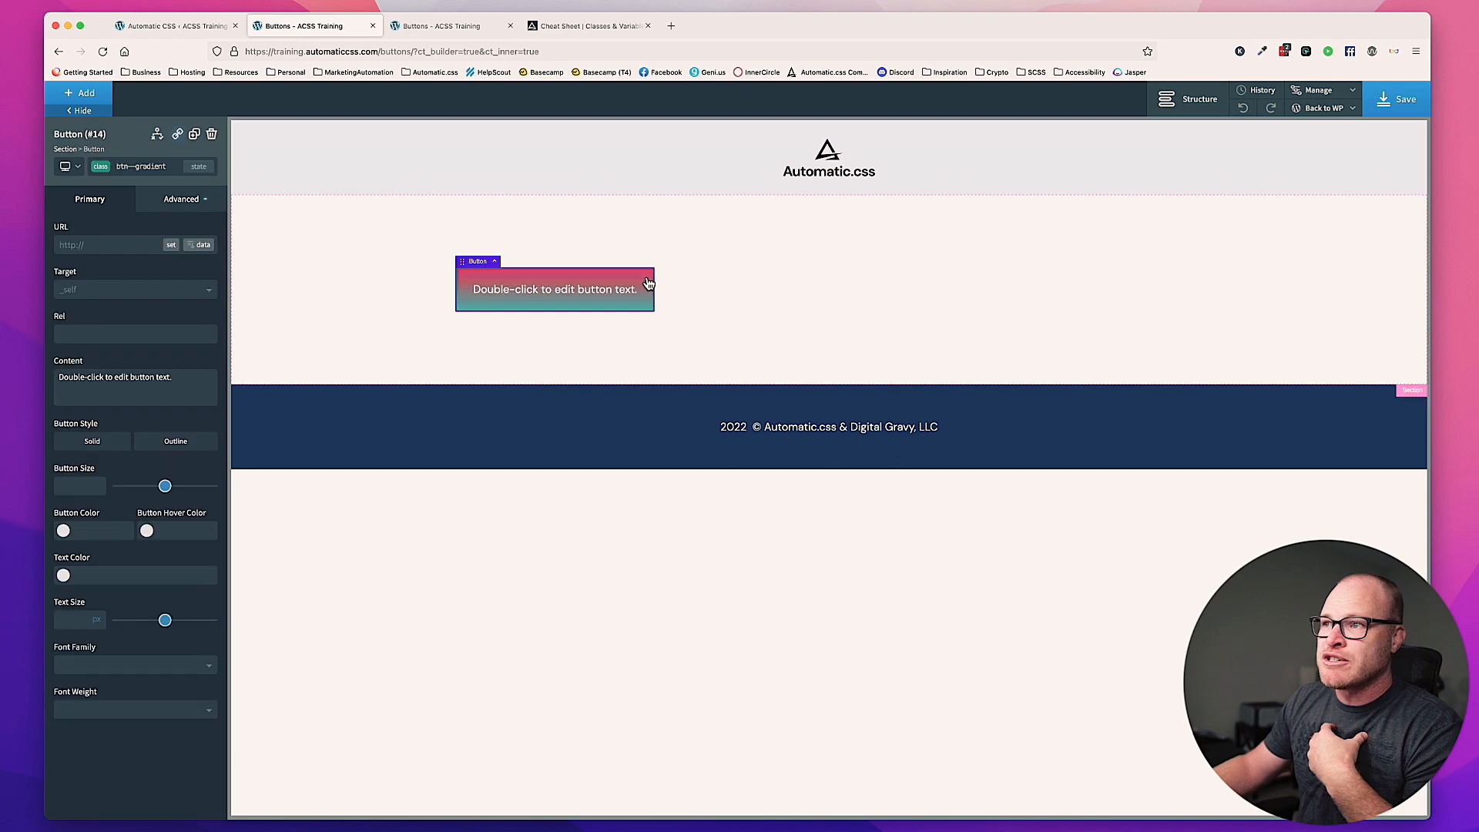
left_click(183, 203)
left_click(149, 371)
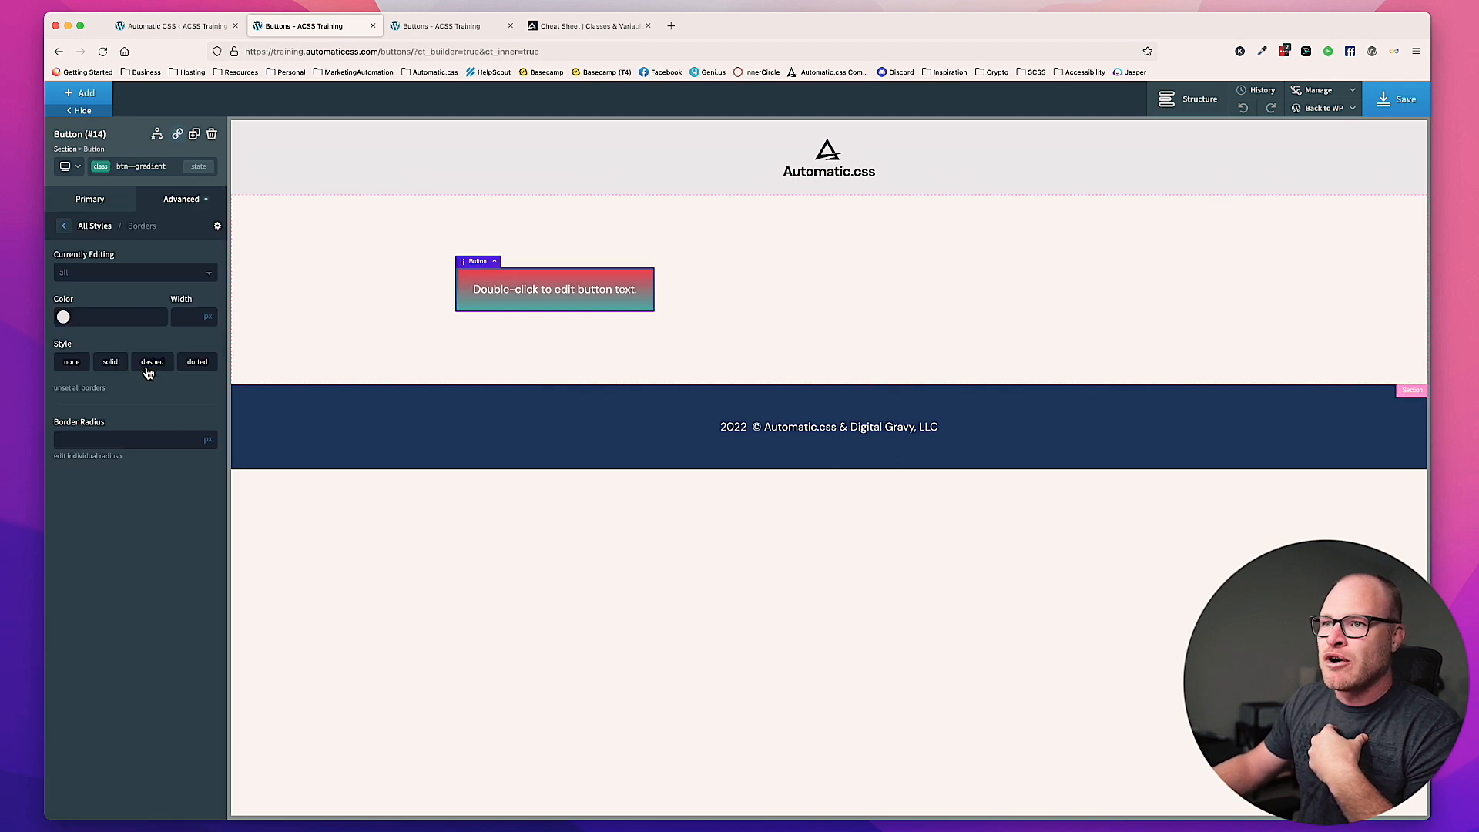
left_click(74, 369)
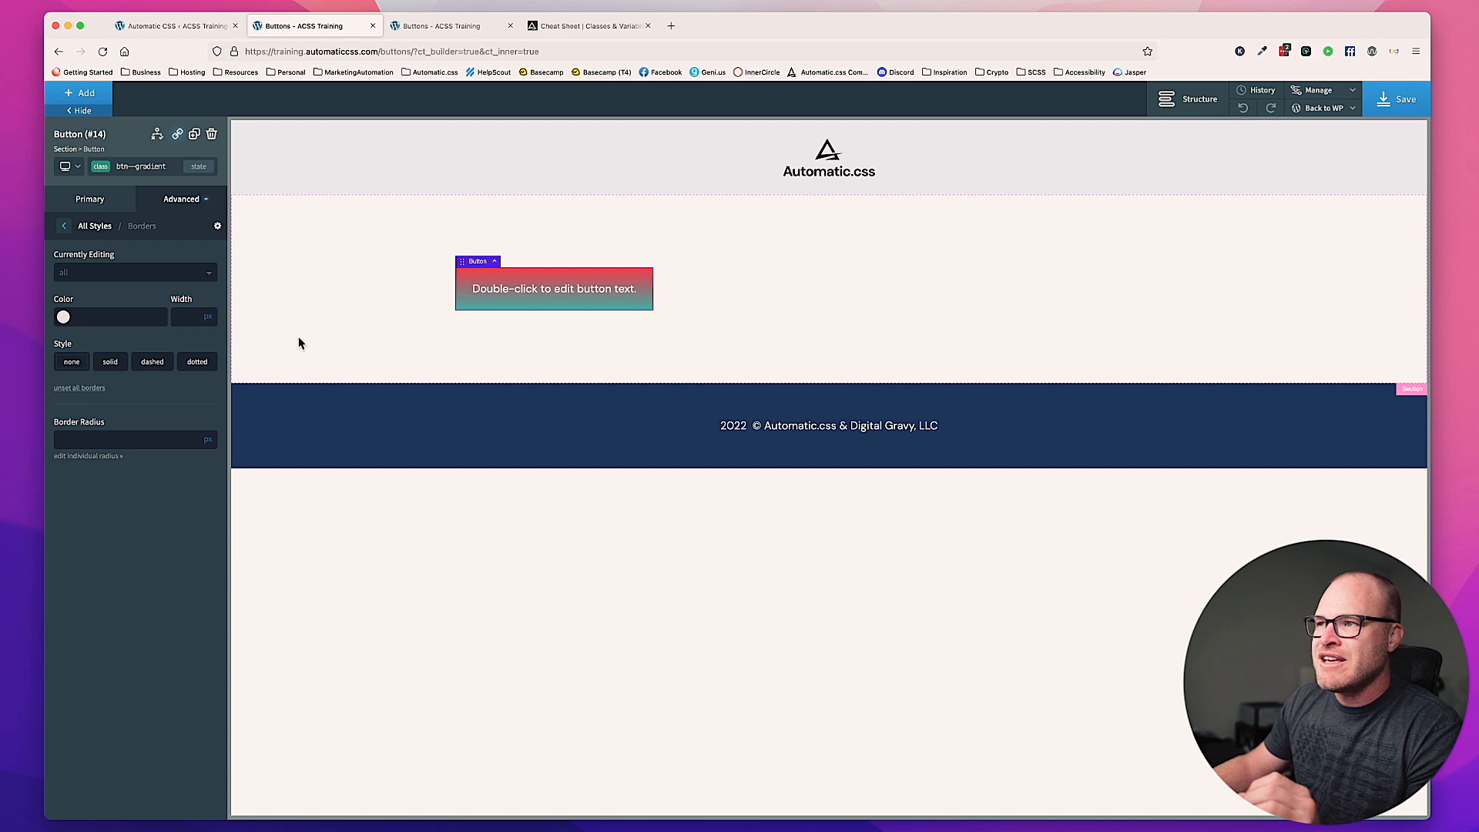
left_click(456, 430)
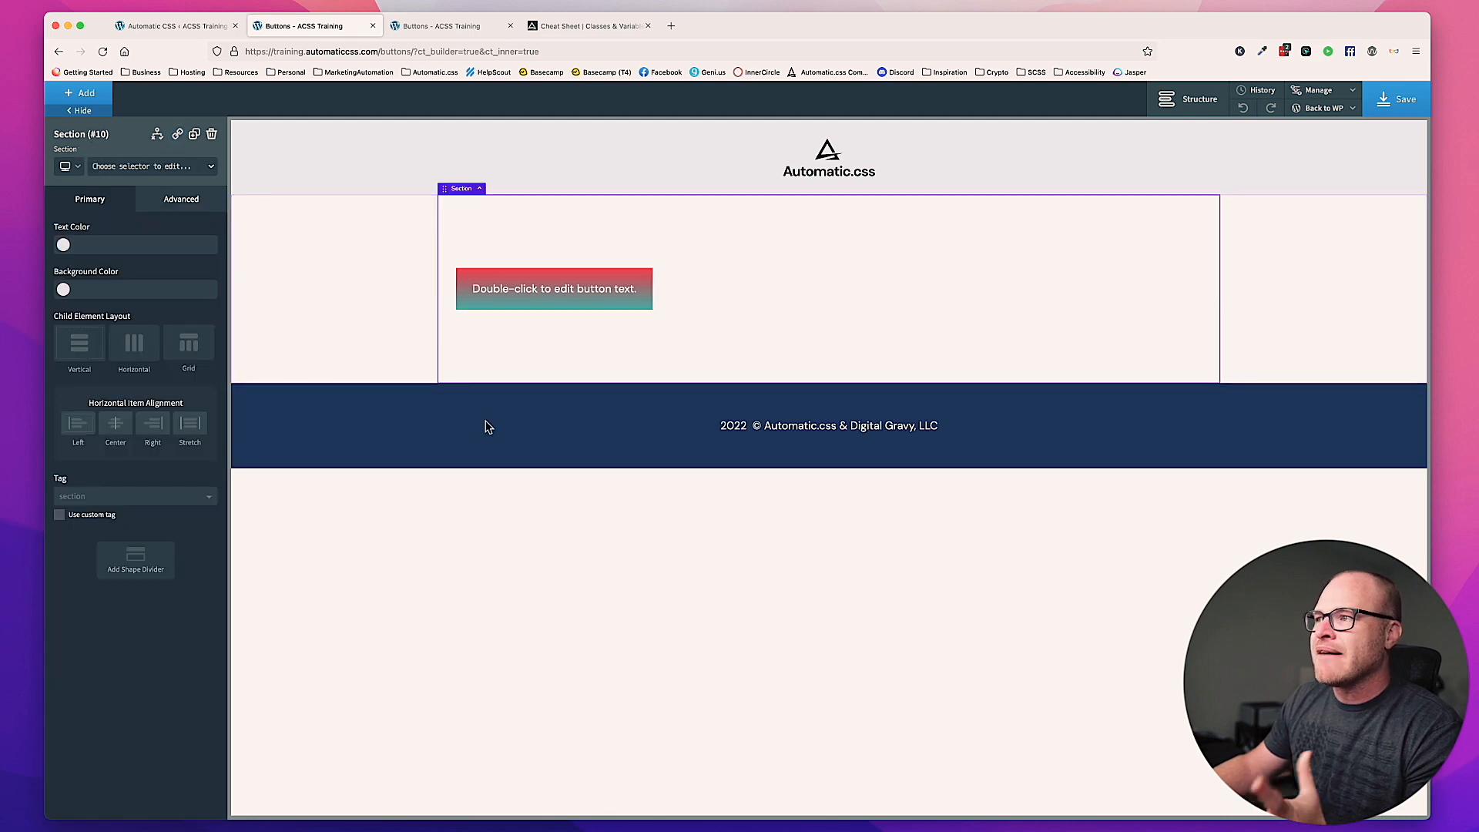
Step: Set the typography color of the btn--gradient class to var(--shade-white)
left_click(585, 292)
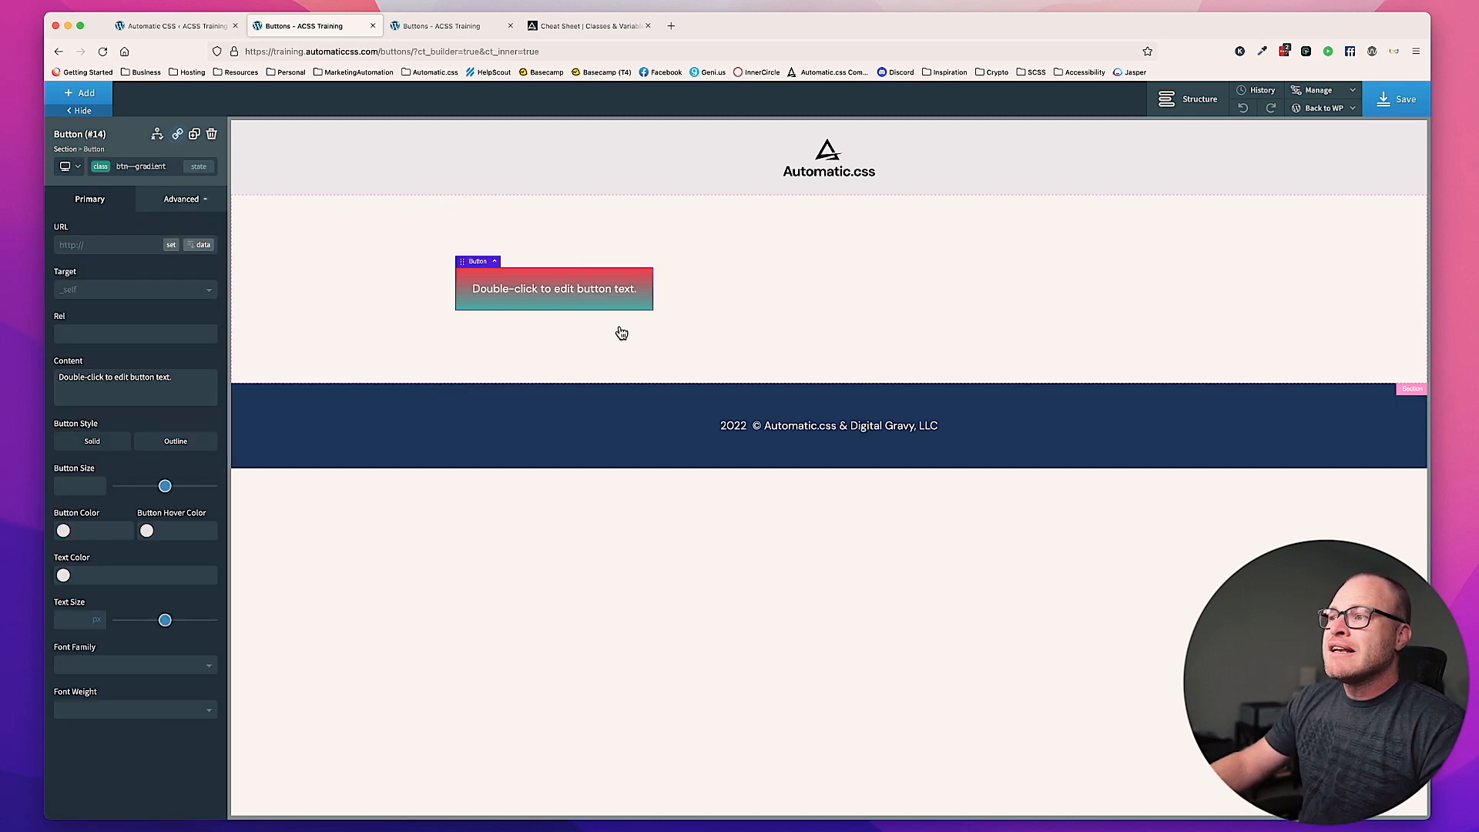
left_click(195, 202)
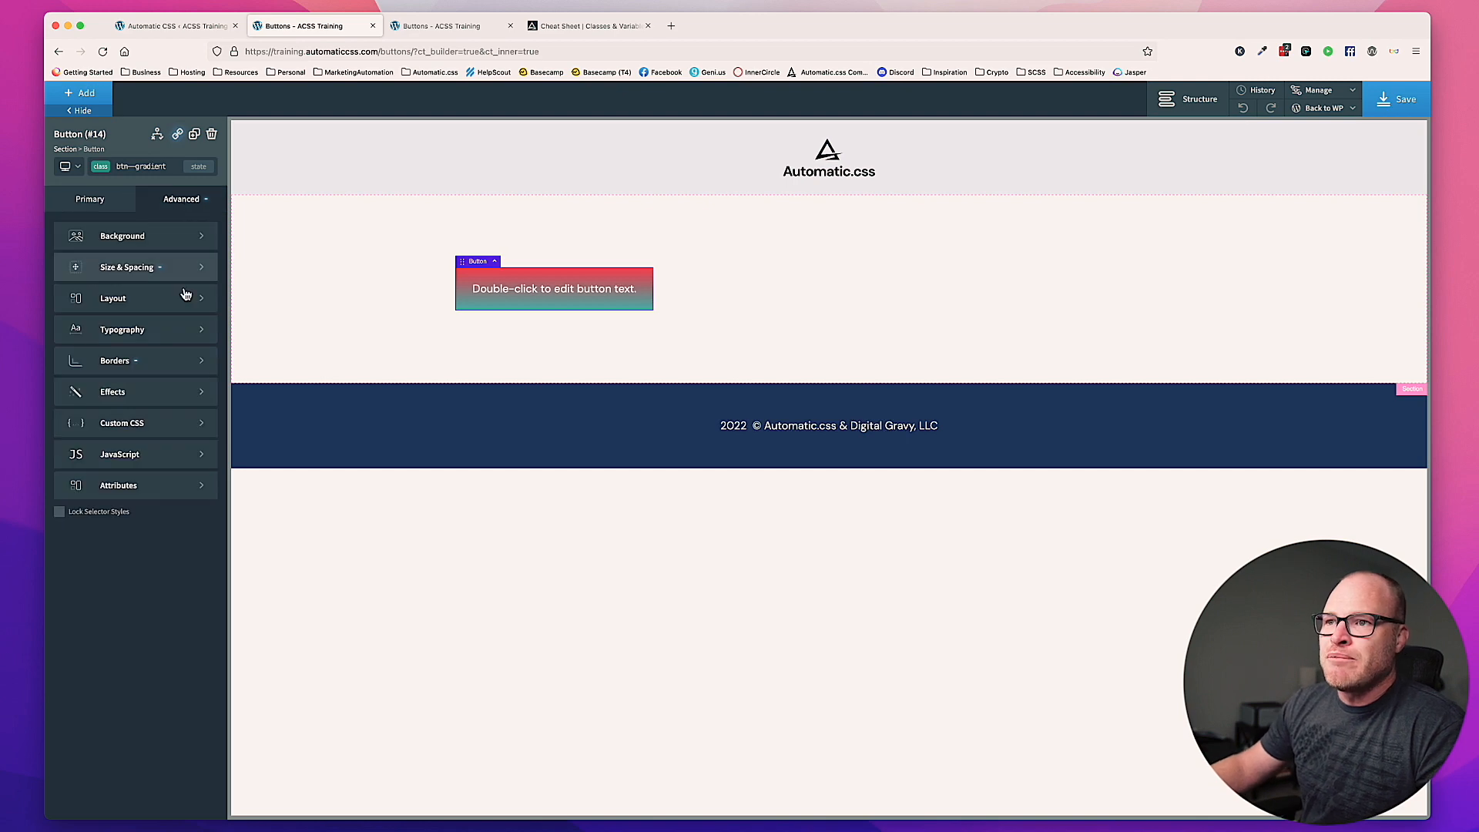
left_click(165, 331)
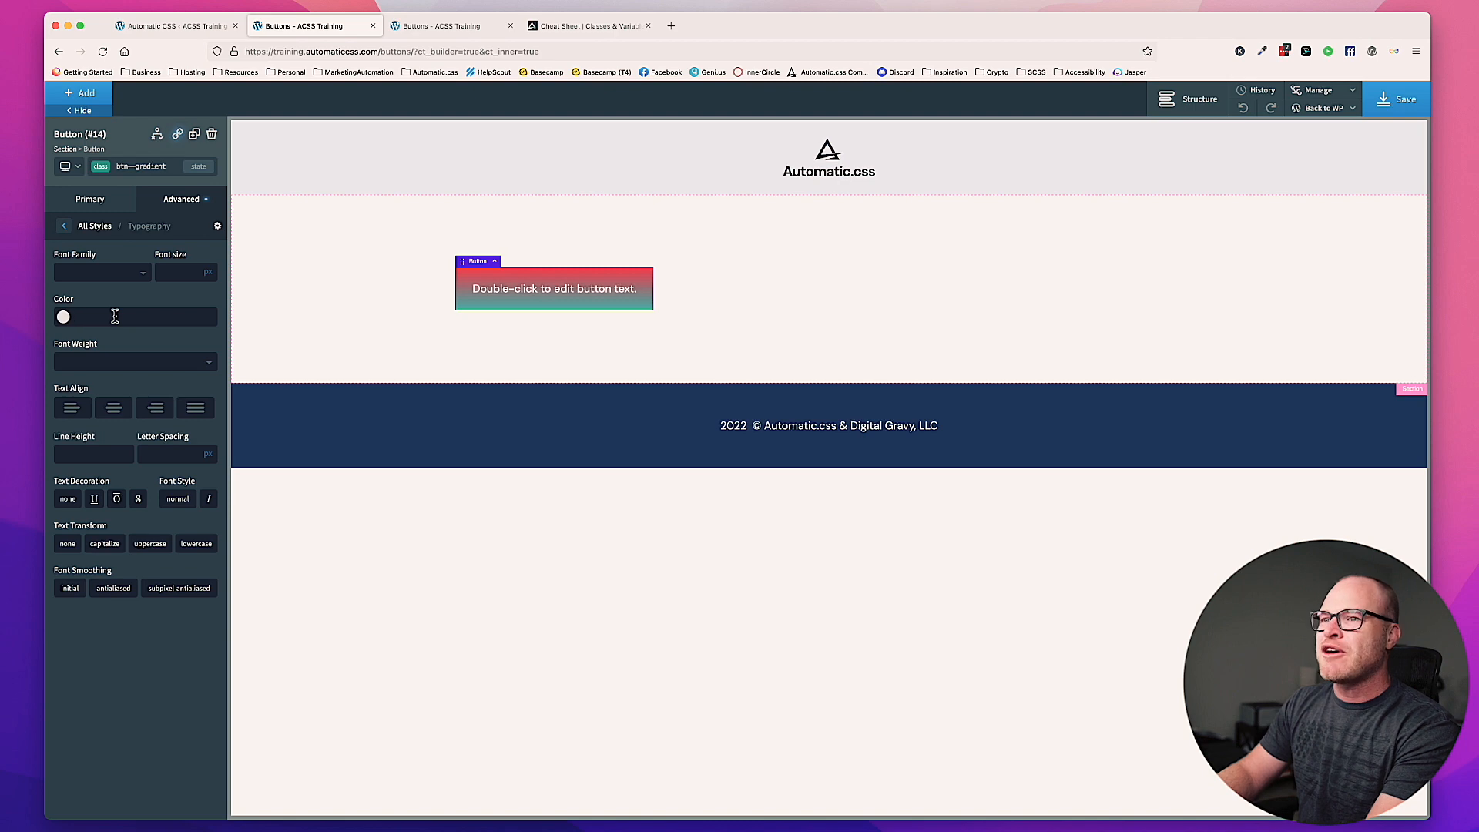
type("var")
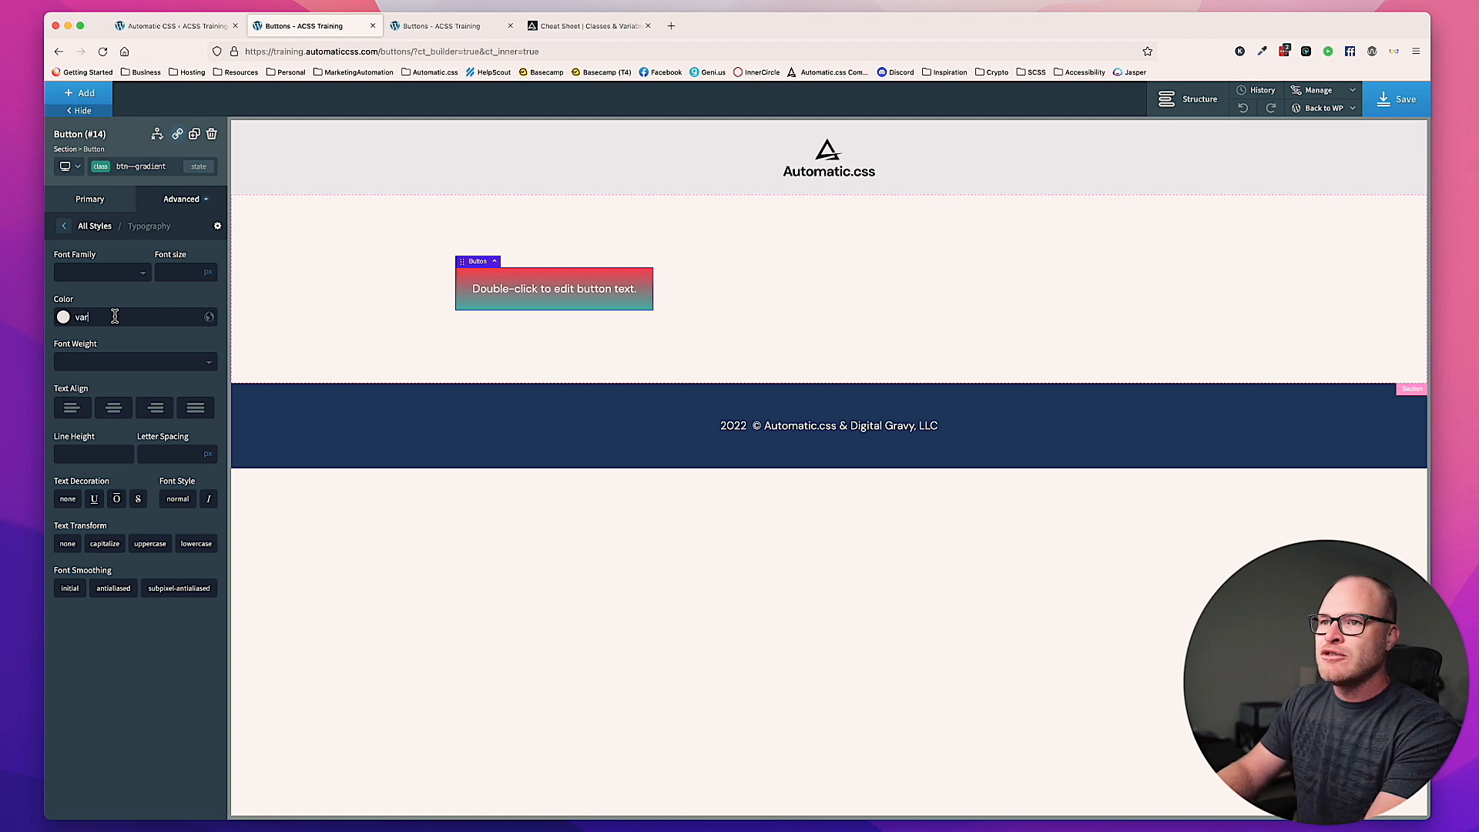
type("(--shade-white)")
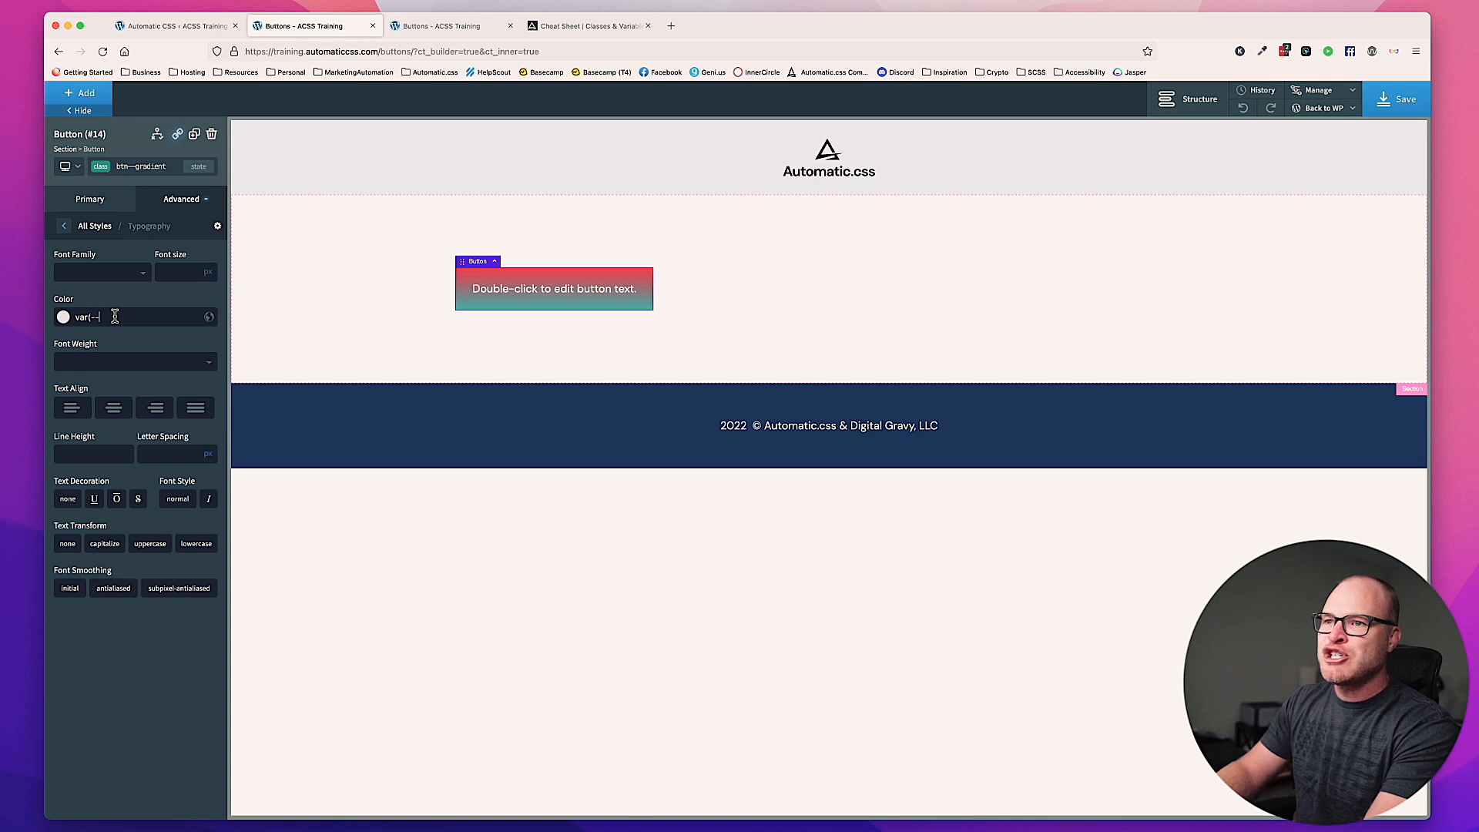
triple_click(174, 317)
left_click(164, 320)
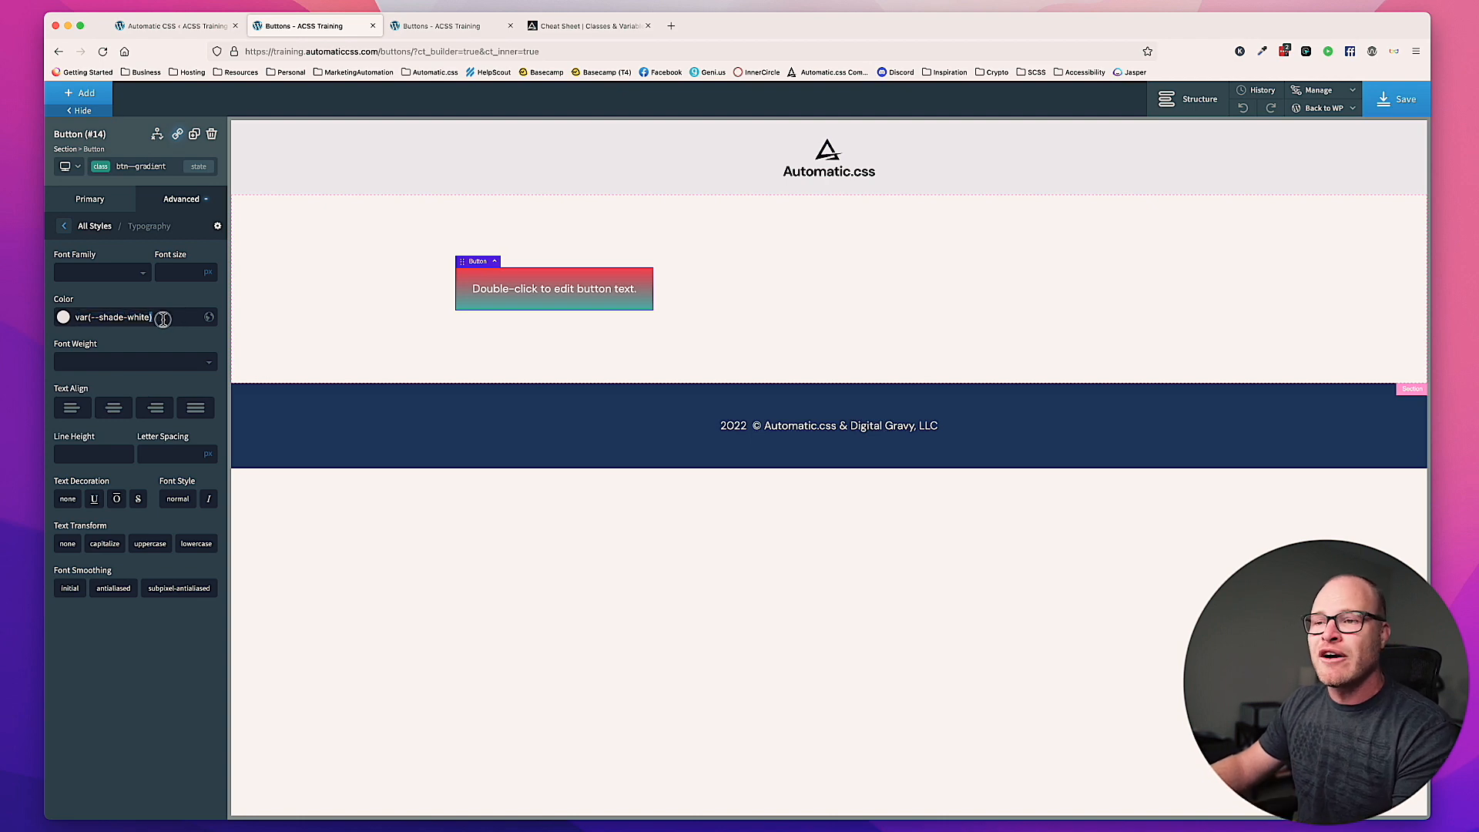
triple_click(163, 318)
left_click(162, 319)
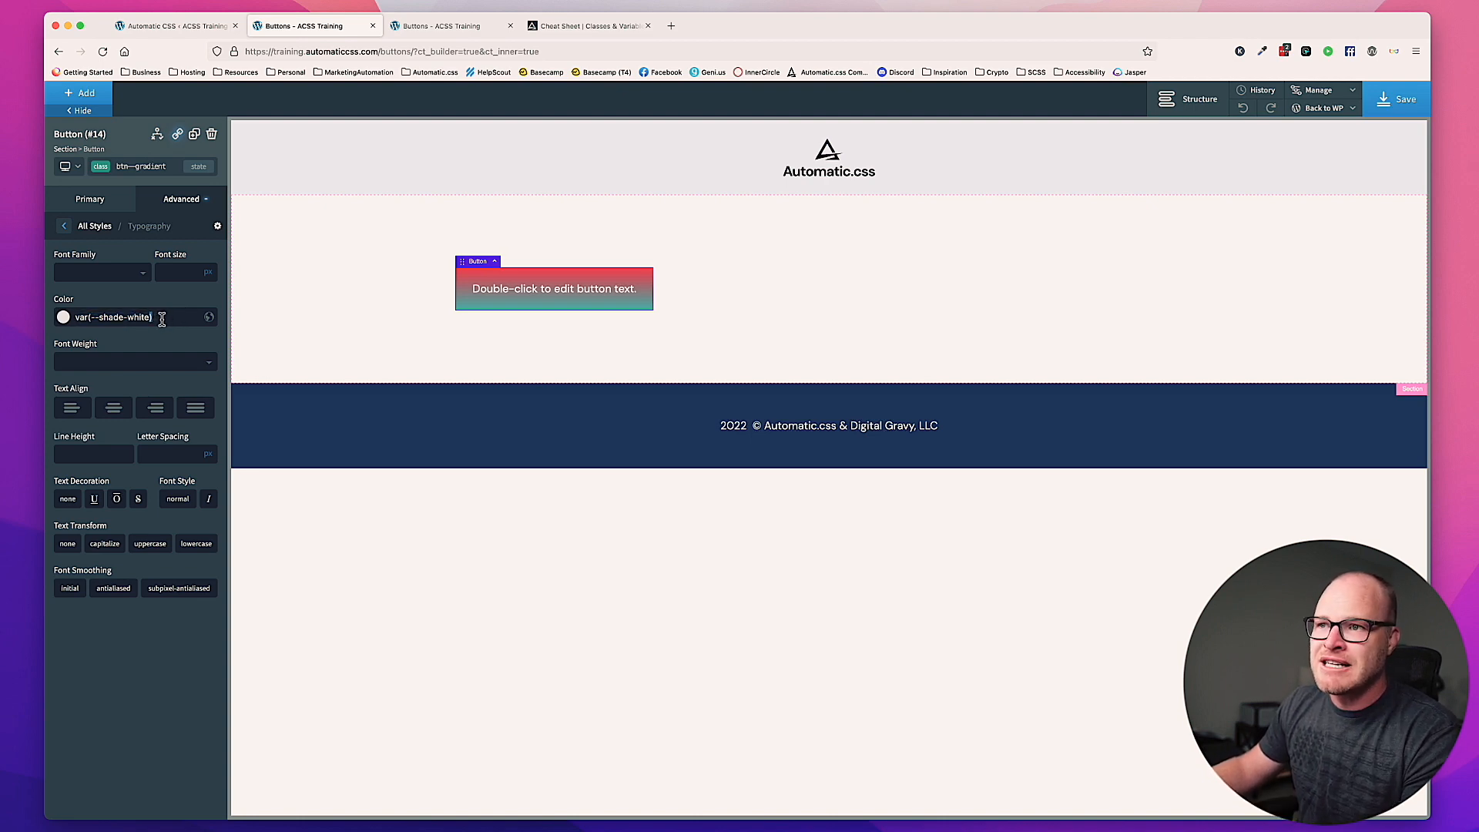
triple_click(162, 319)
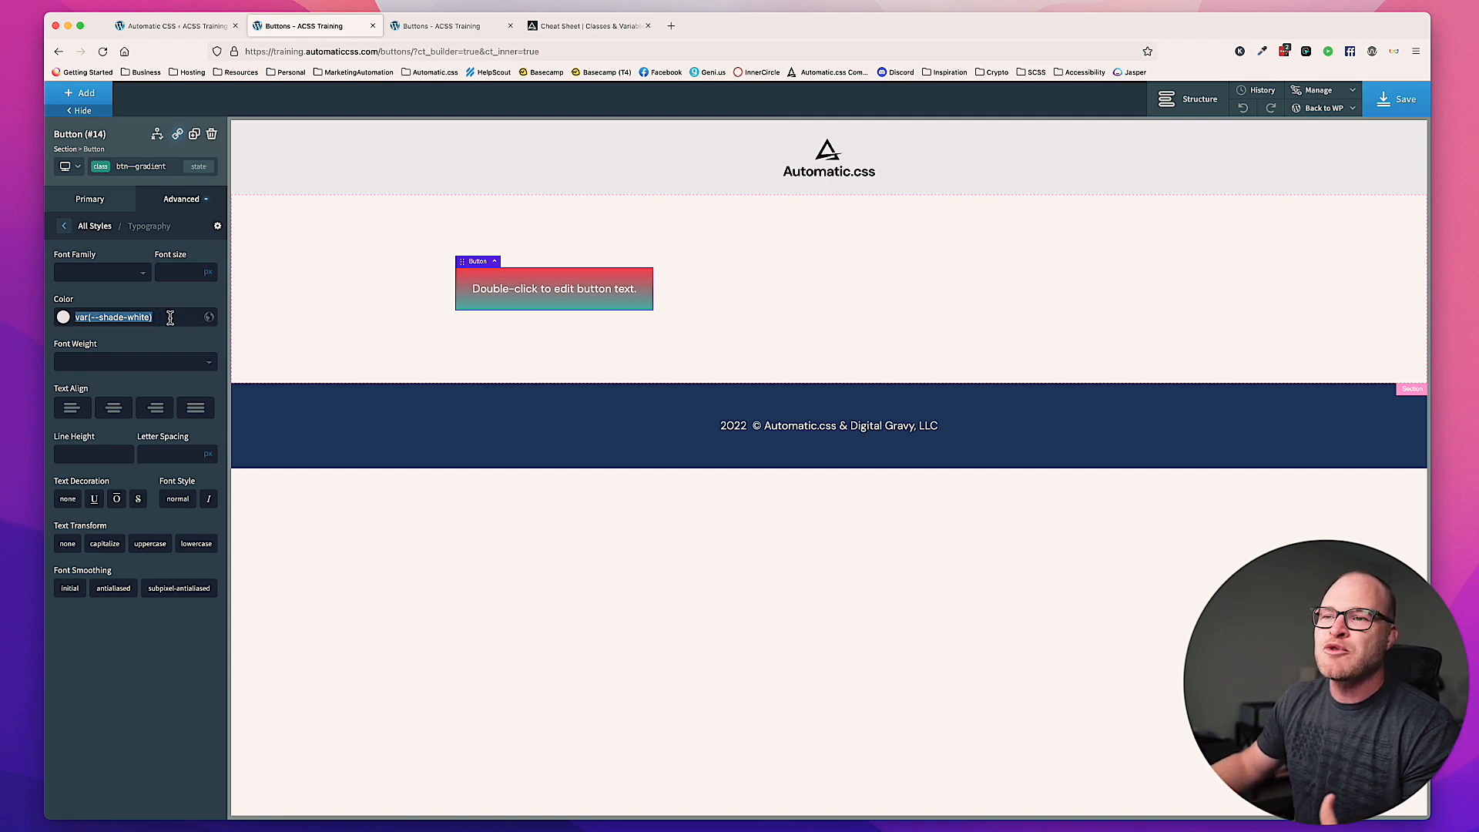
left_click(170, 318)
triple_click(170, 318)
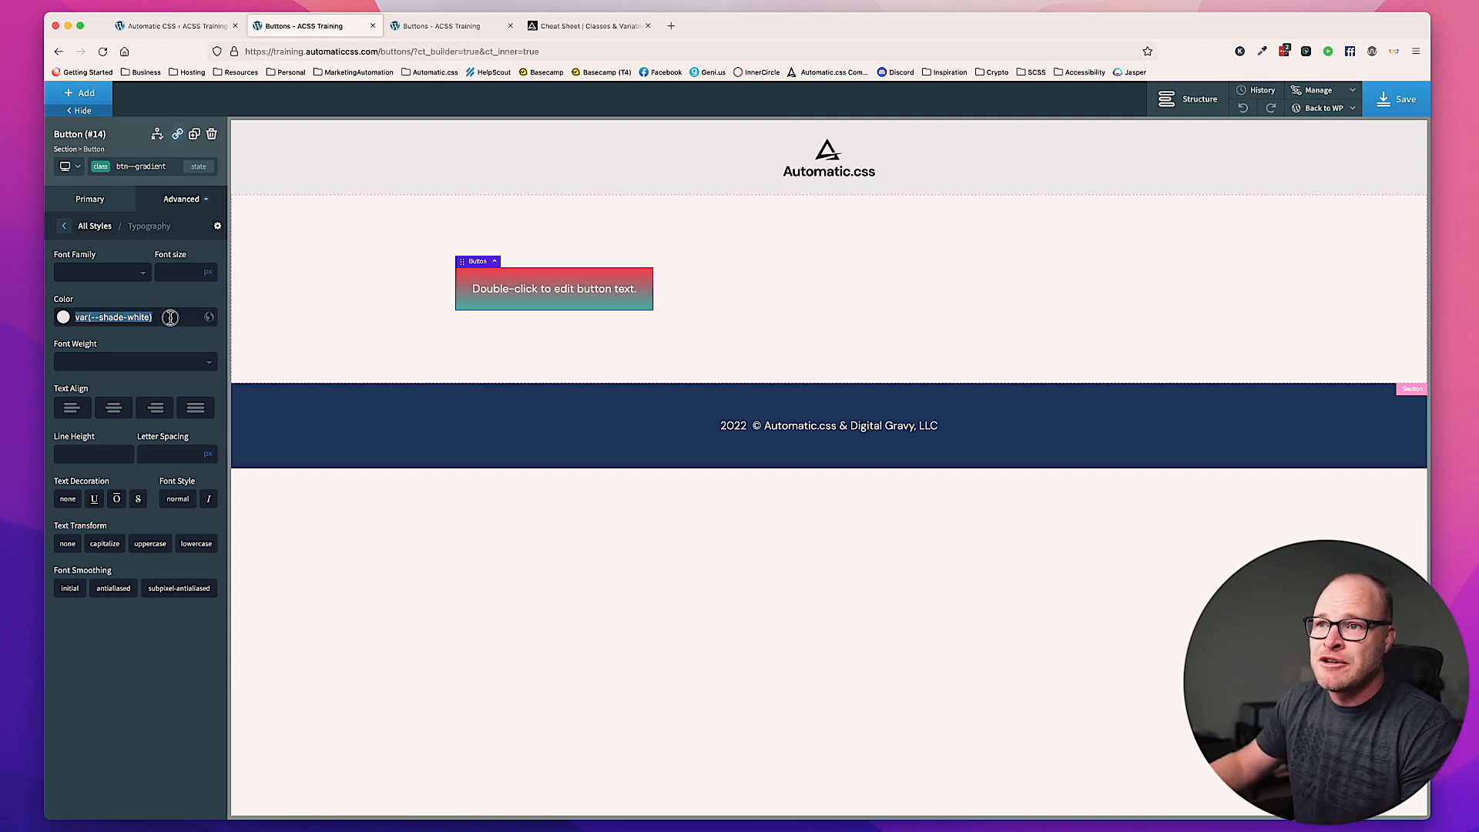
Step: Give the btn--gradient class a text shadow with the color var(--base-ultra-dark-trans-20)
left_click(822, 339)
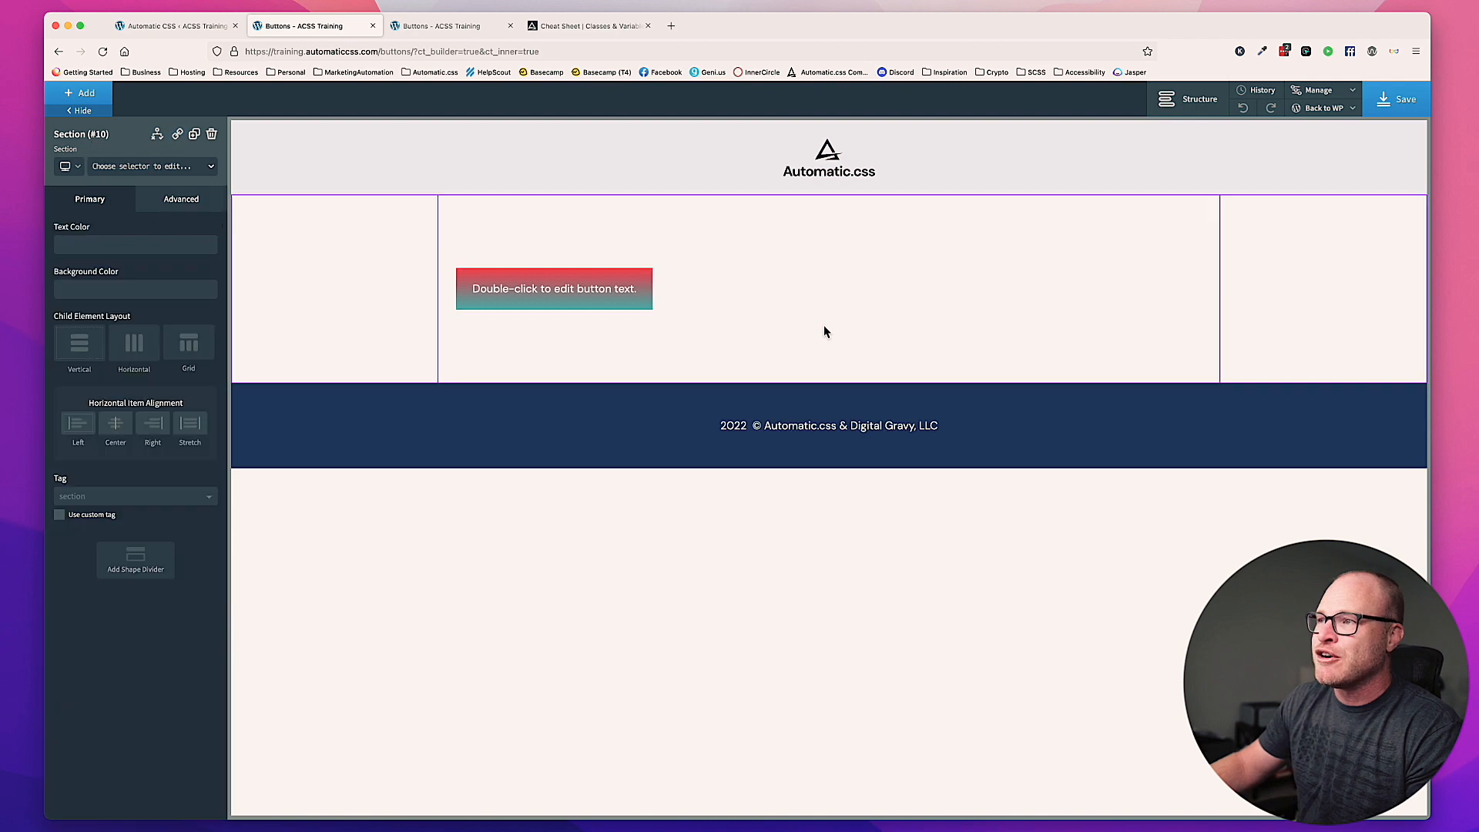
left_click(608, 299)
left_click(196, 201)
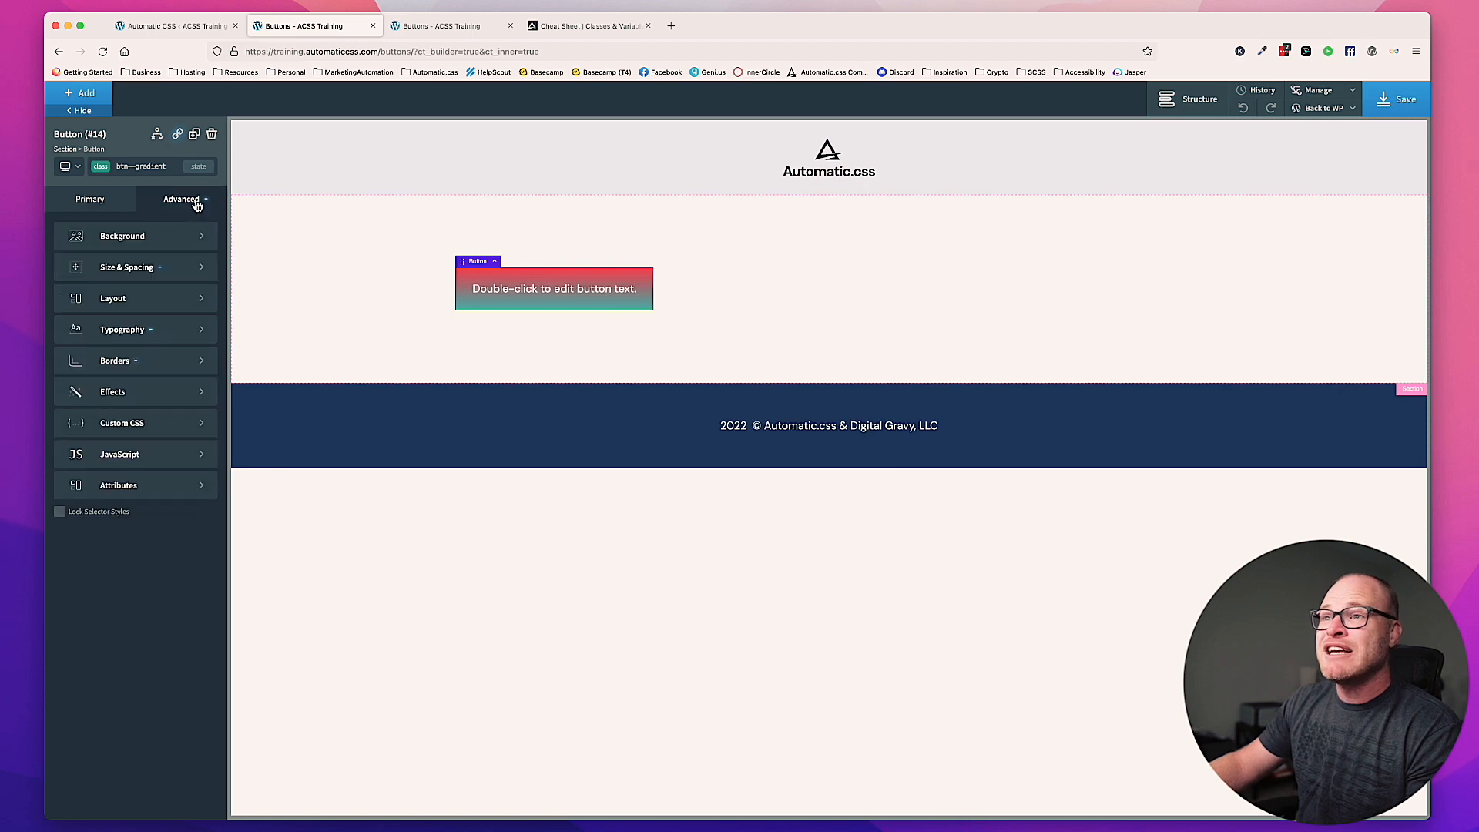
left_click(148, 393)
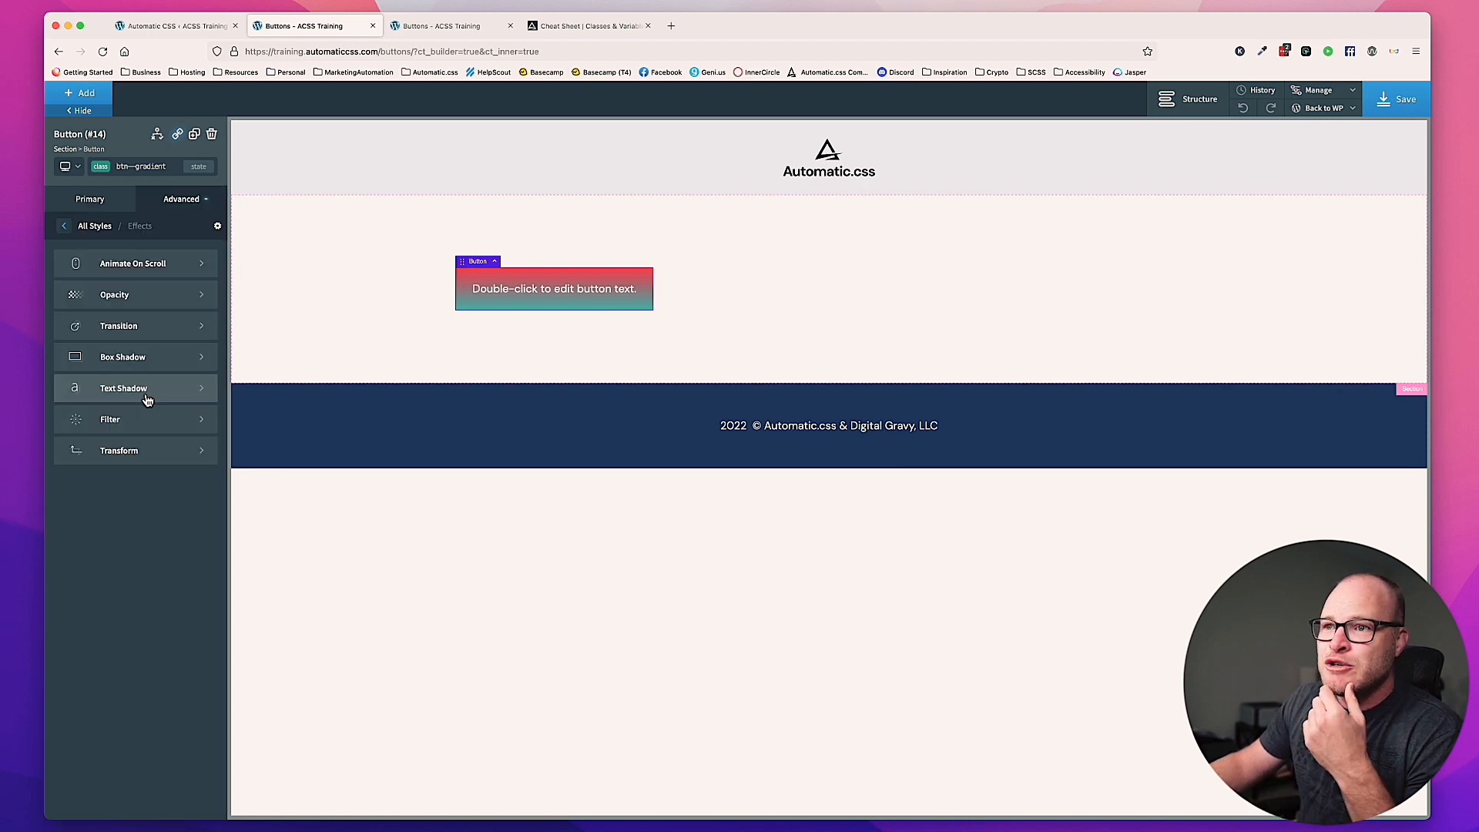
left_click(140, 389)
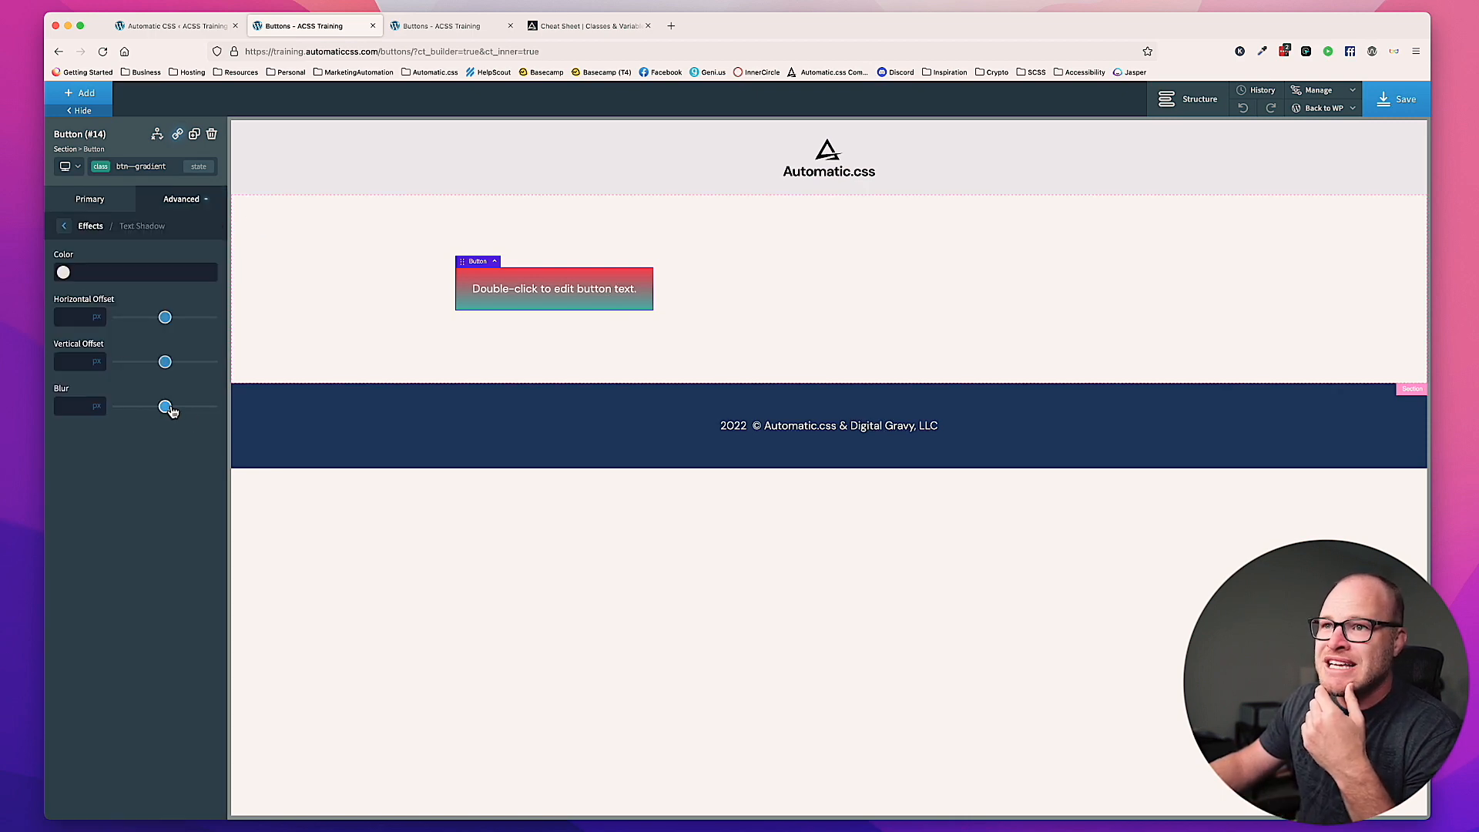
left_click(107, 275)
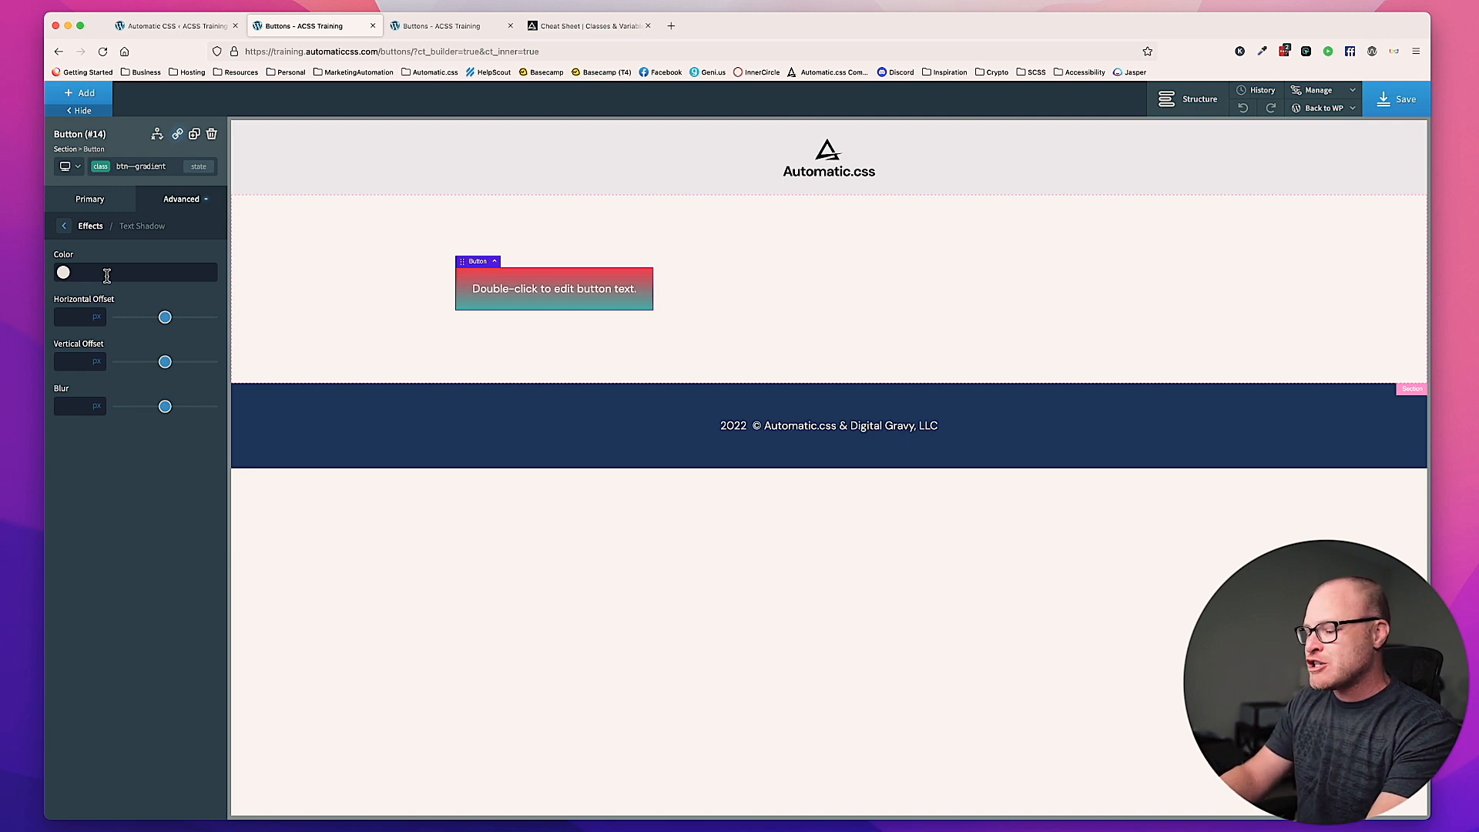
type("var(--base-ultra-")
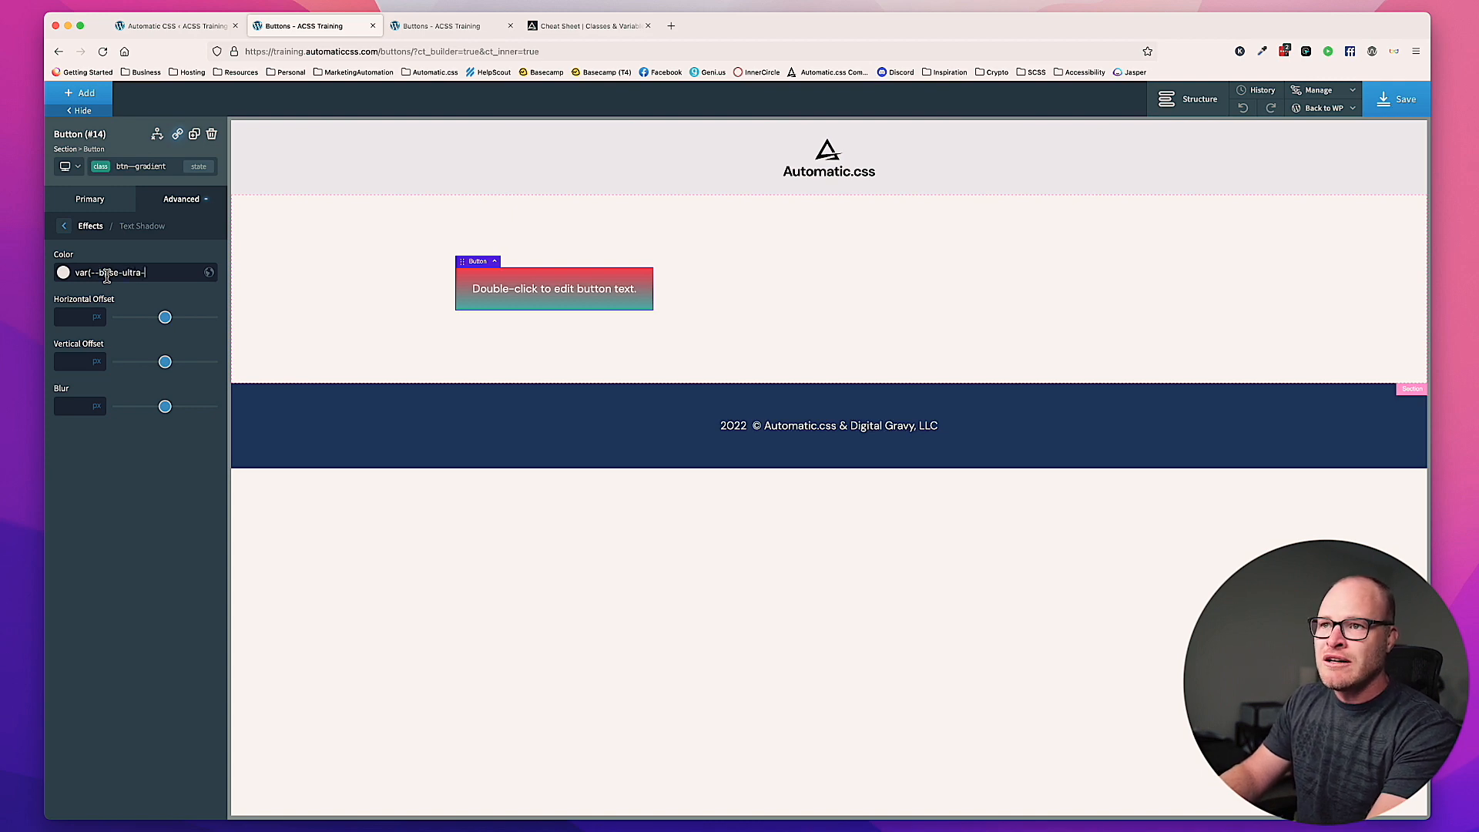
type("dark-trans-")
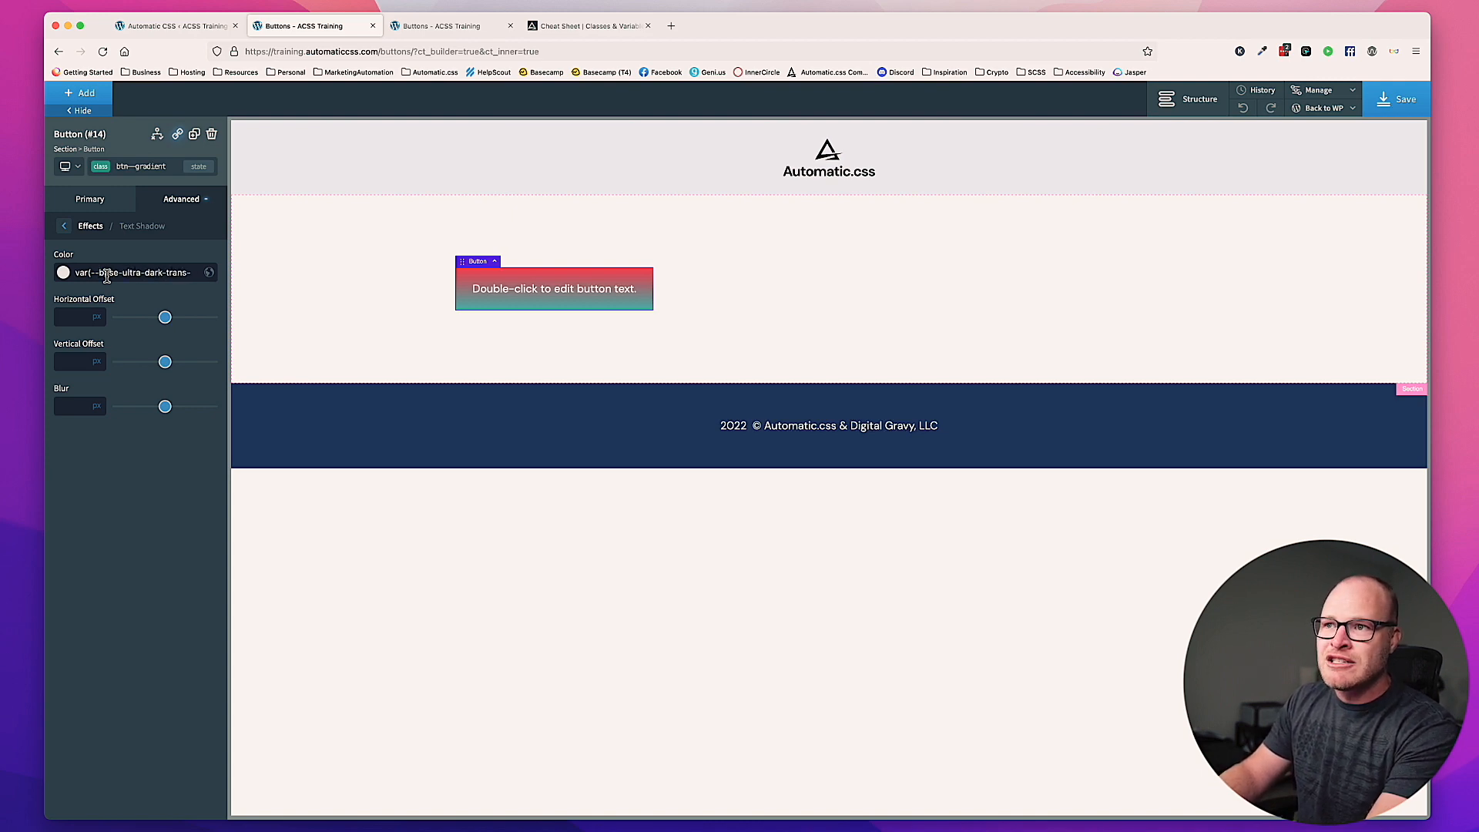
type("20)")
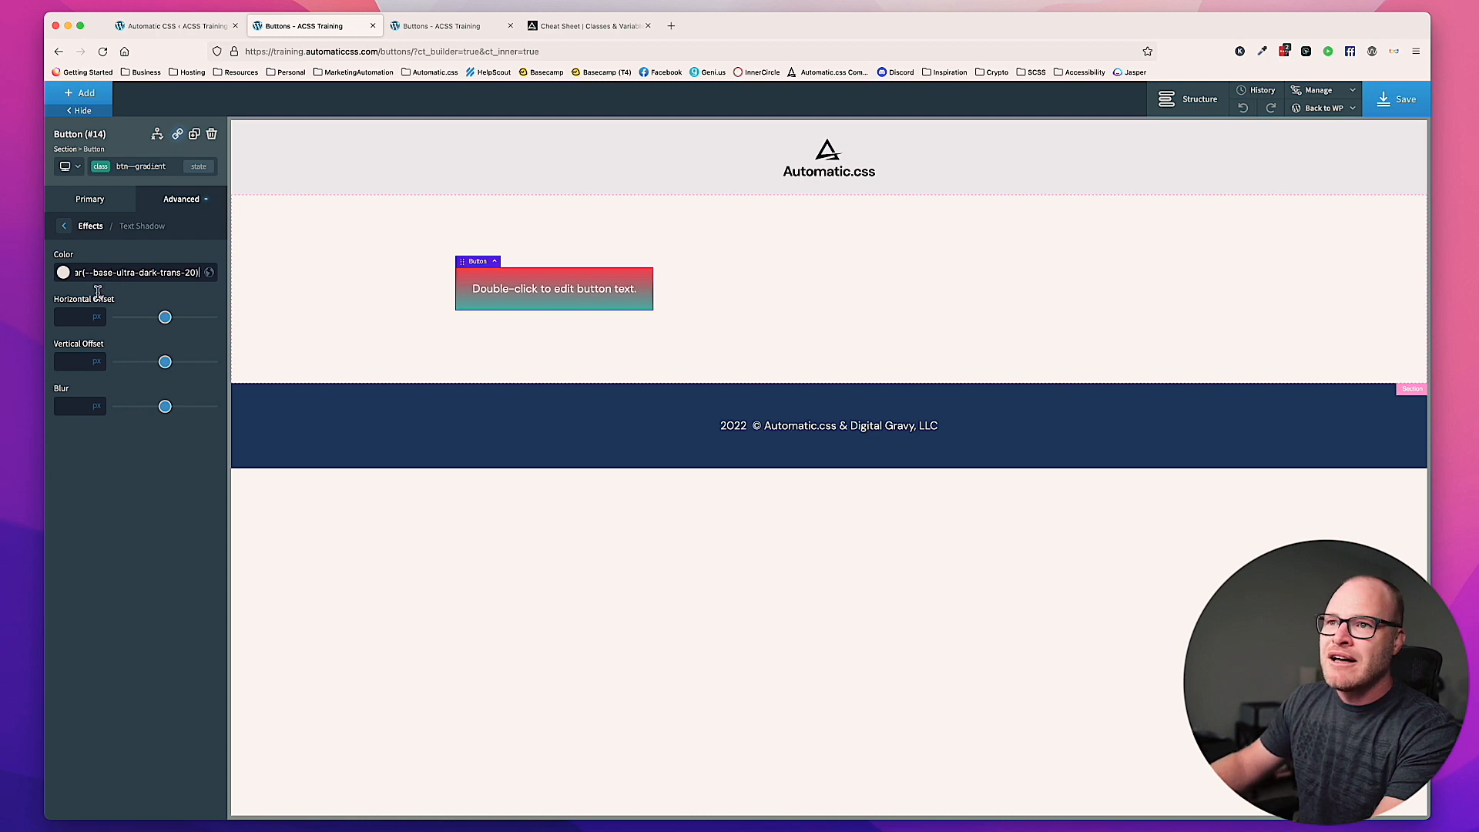
Step: Set the text shadow's horizontal and vertical offsets to 2 px and its blur to 3 px
key("Tab")
type("2")
key("Tab")
type("2")
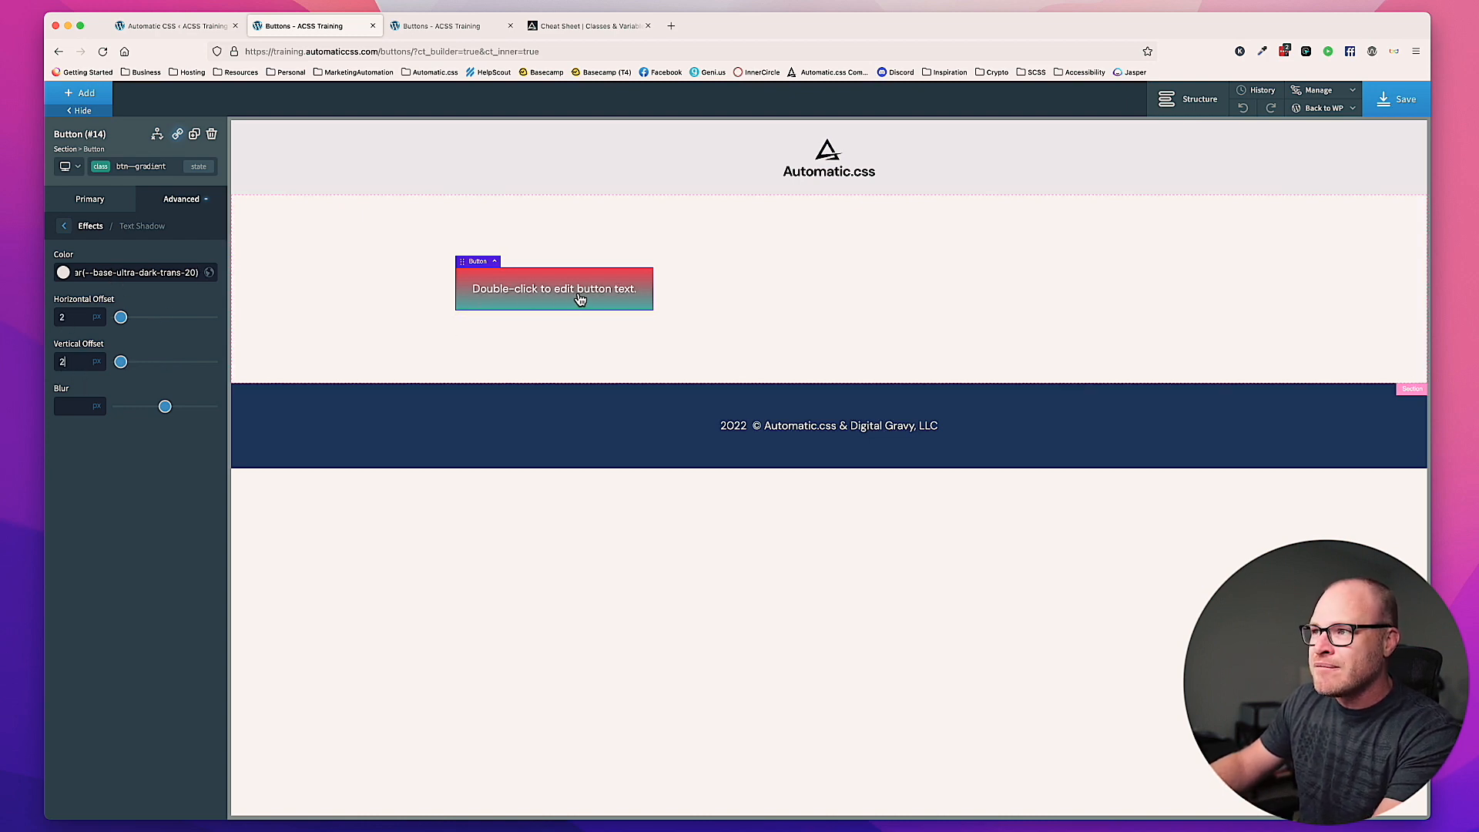
left_click(69, 406)
type("1")
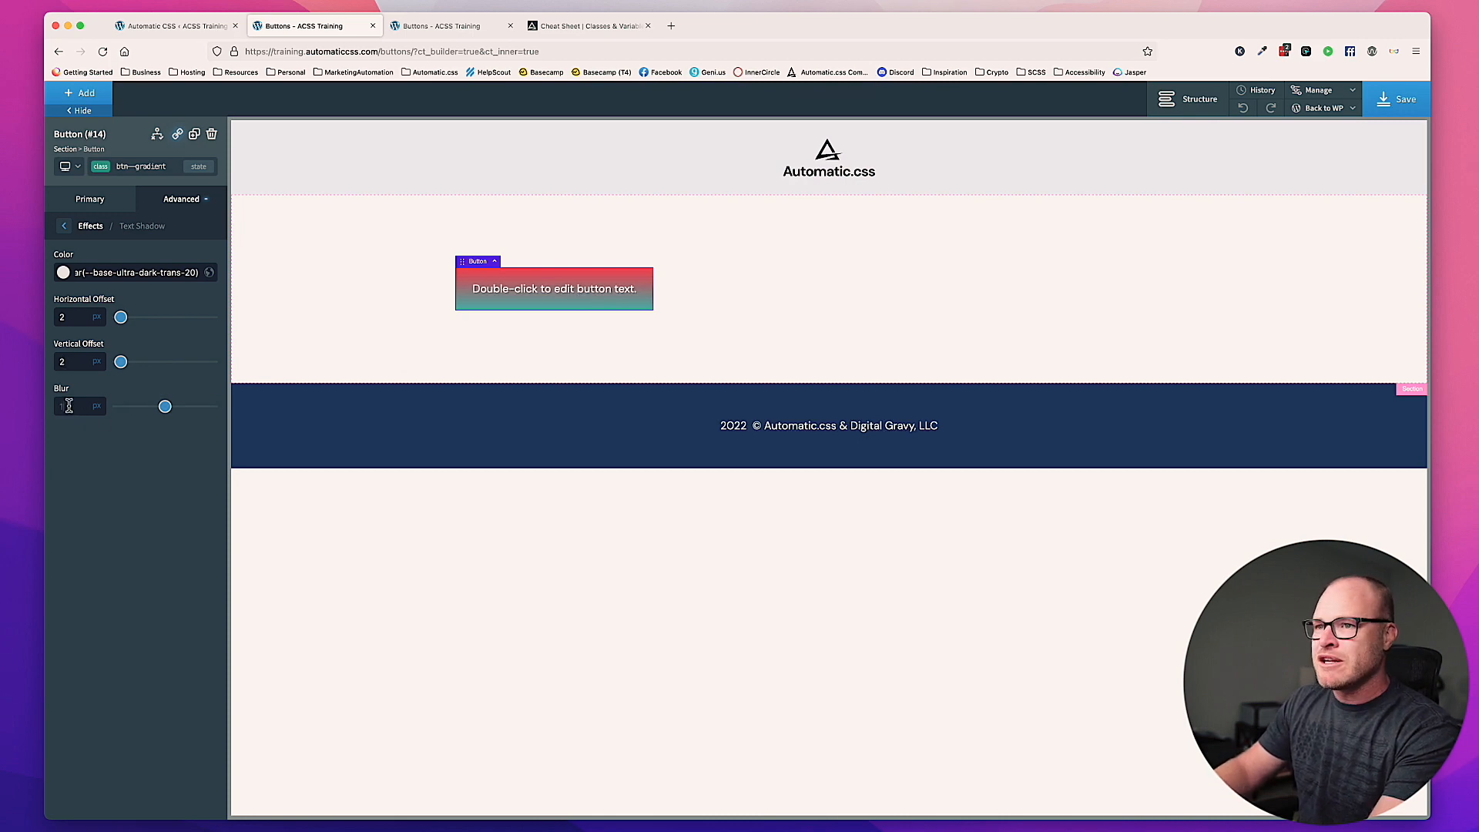
type("0")
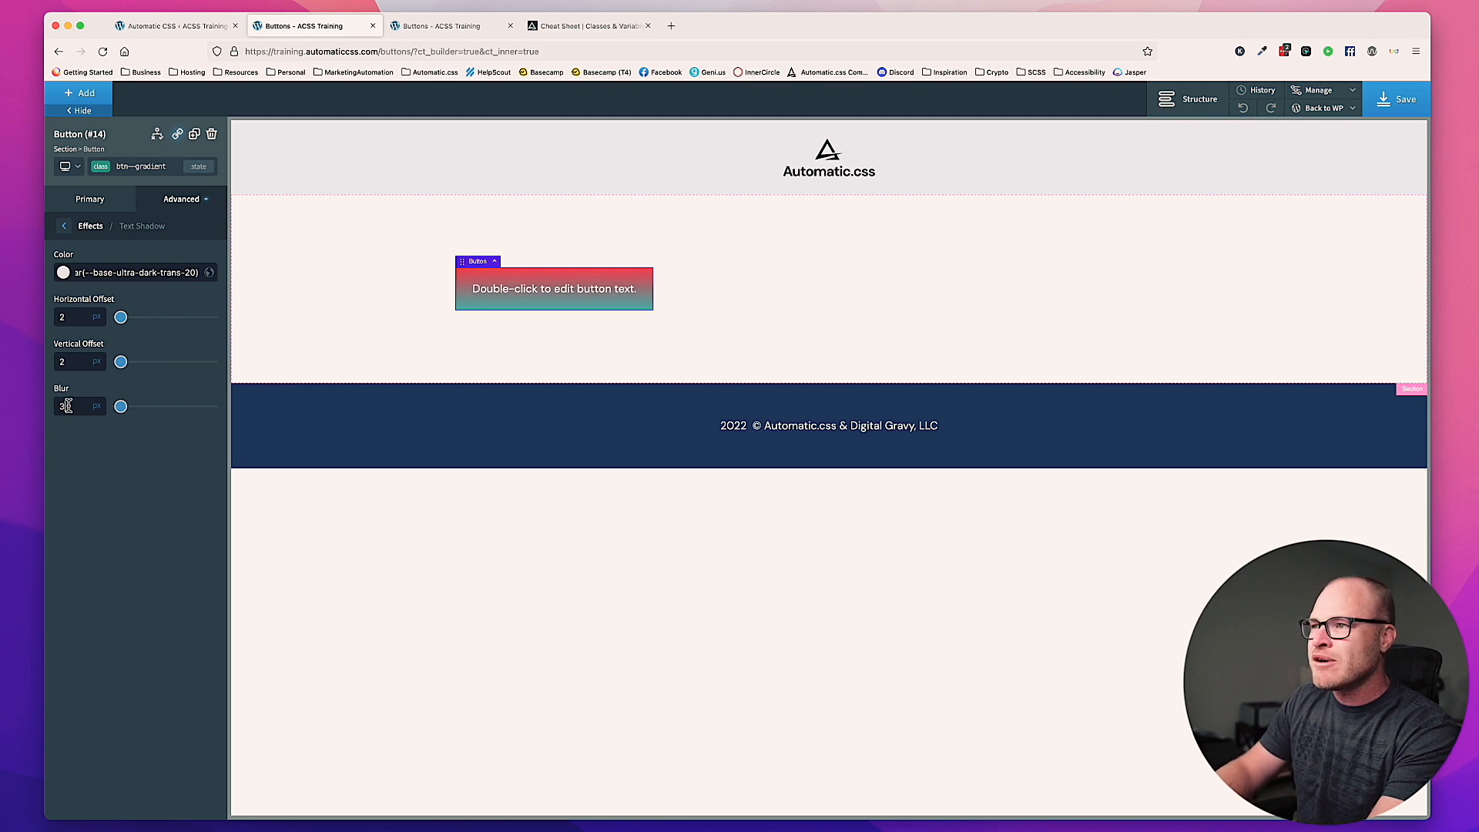
Step: Set both text shadow offsets to 1 px and the shadow color to var(--base-ultra-dark-trans-60)
double_click(80, 321)
type("1")
double_click(69, 360)
type("1")
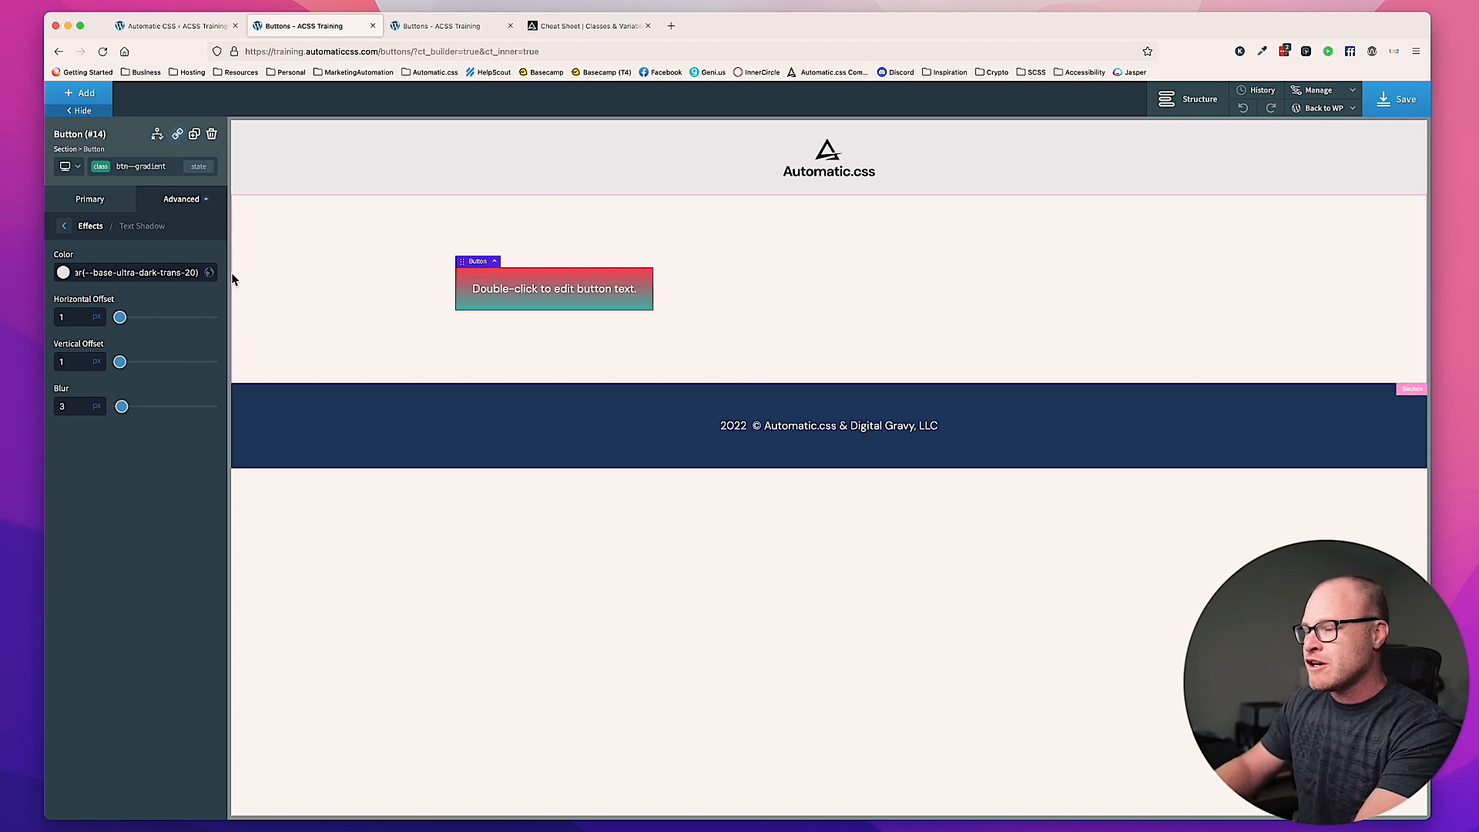
key("BackSpace")
type("6")
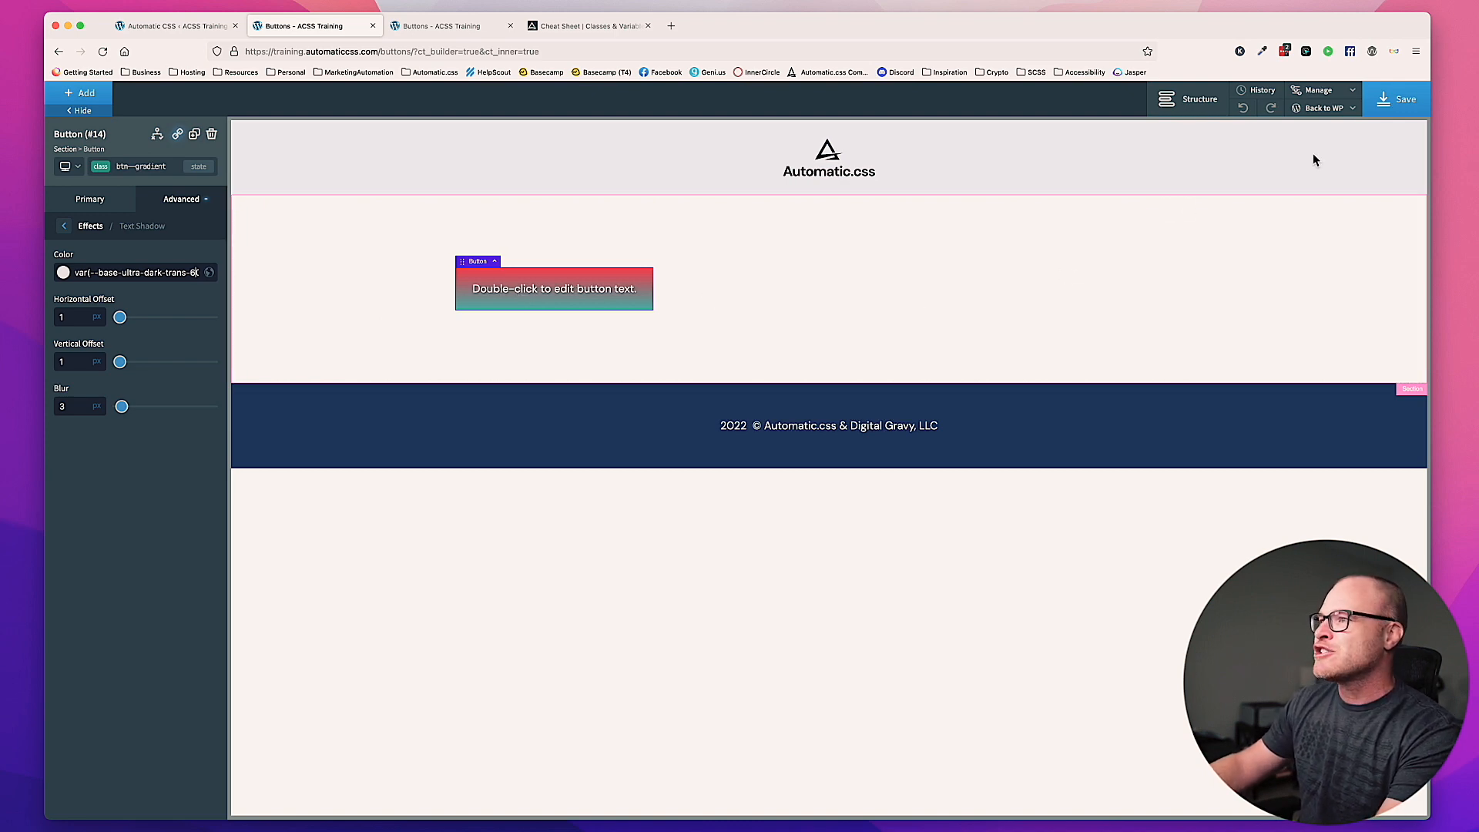
Step: Save the page and reload the live Buttons page to check the gradient button
left_click(1394, 100)
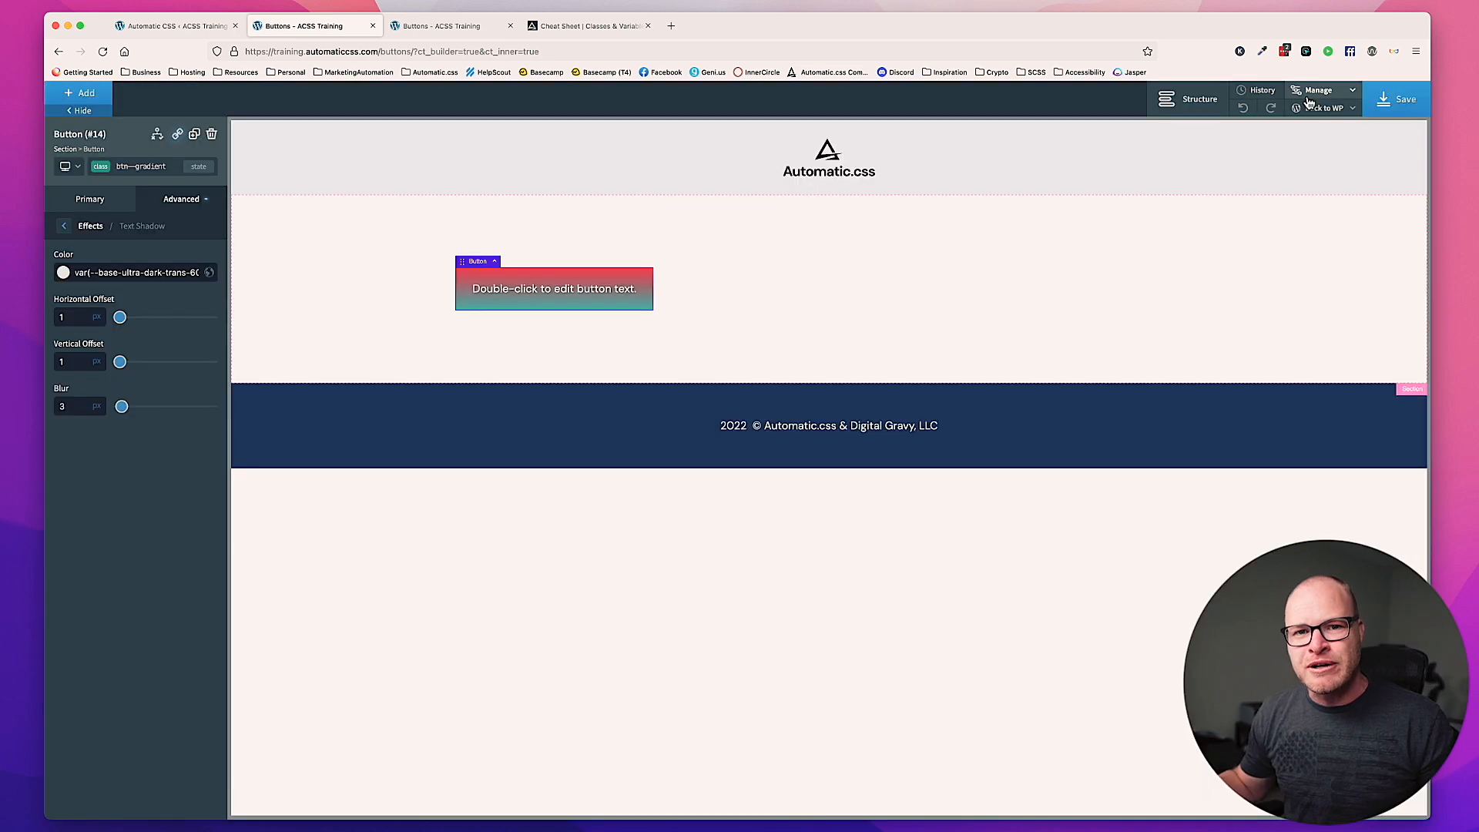
left_click(432, 29)
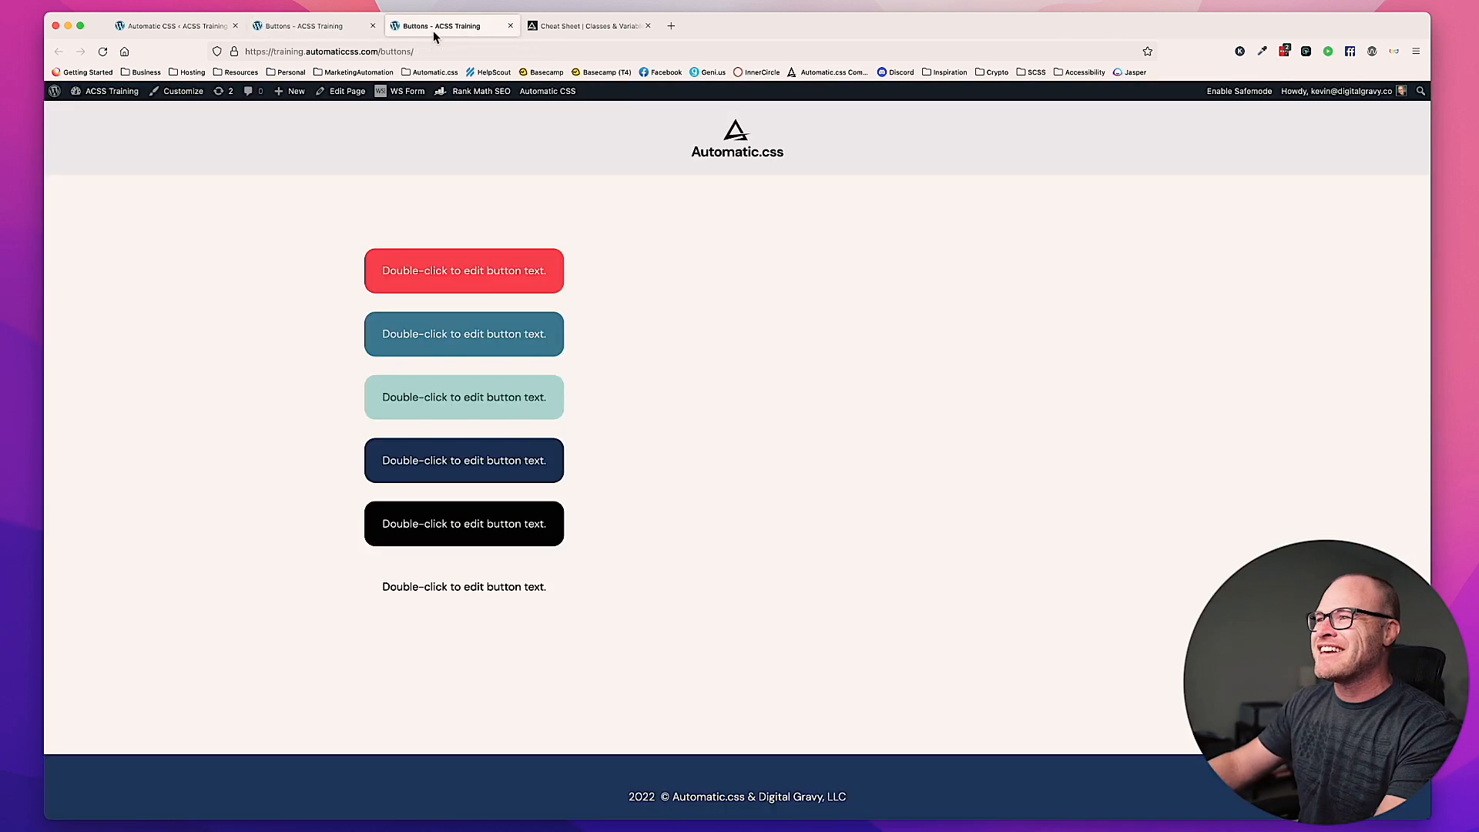
key("super+r")
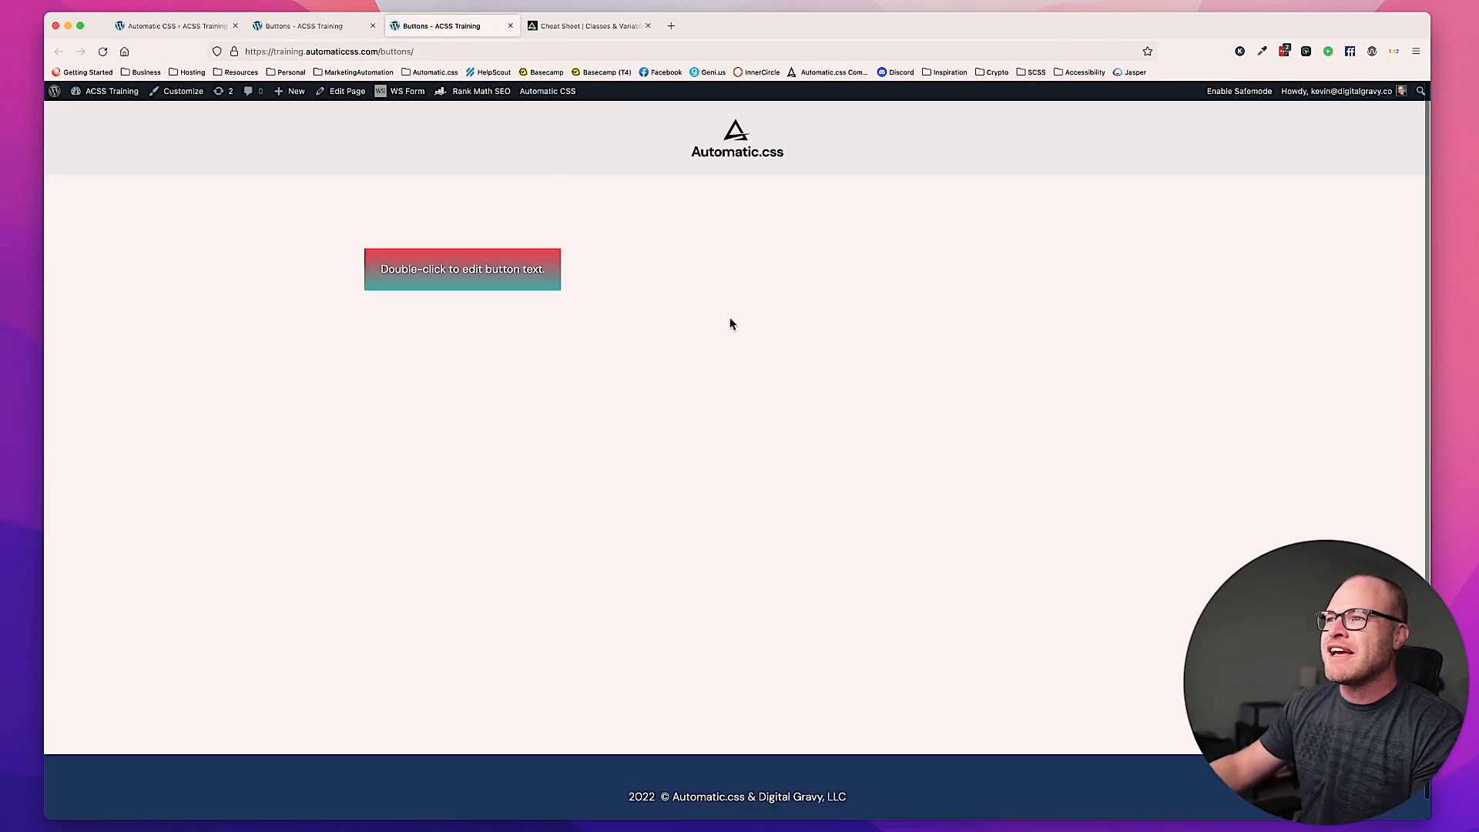
Step: Return to the Oxygen builder, switch the btn--gradient class to its hover state, and show its full list of style categories
left_click(300, 25)
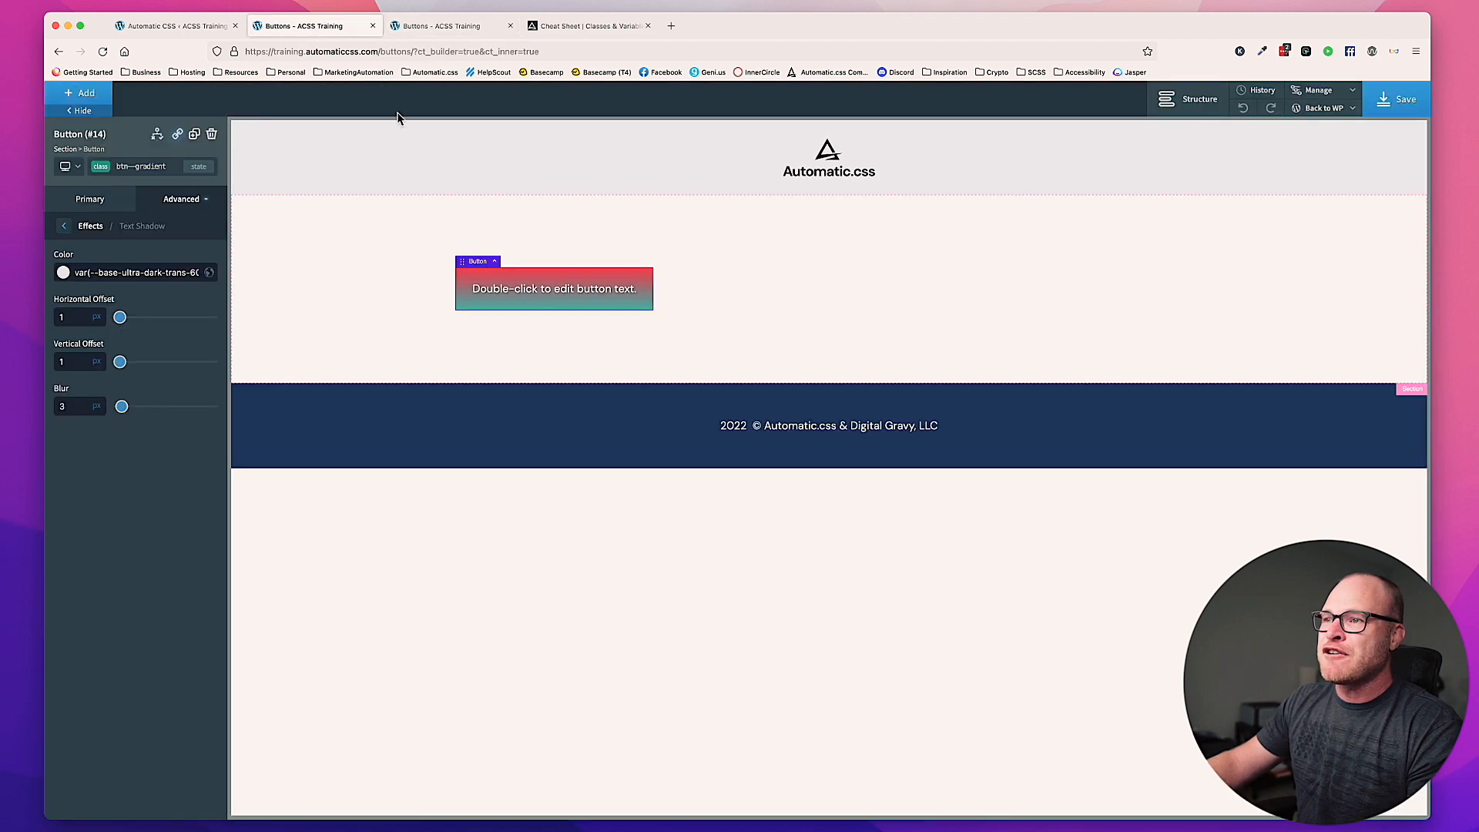
left_click(193, 173)
left_click(124, 206)
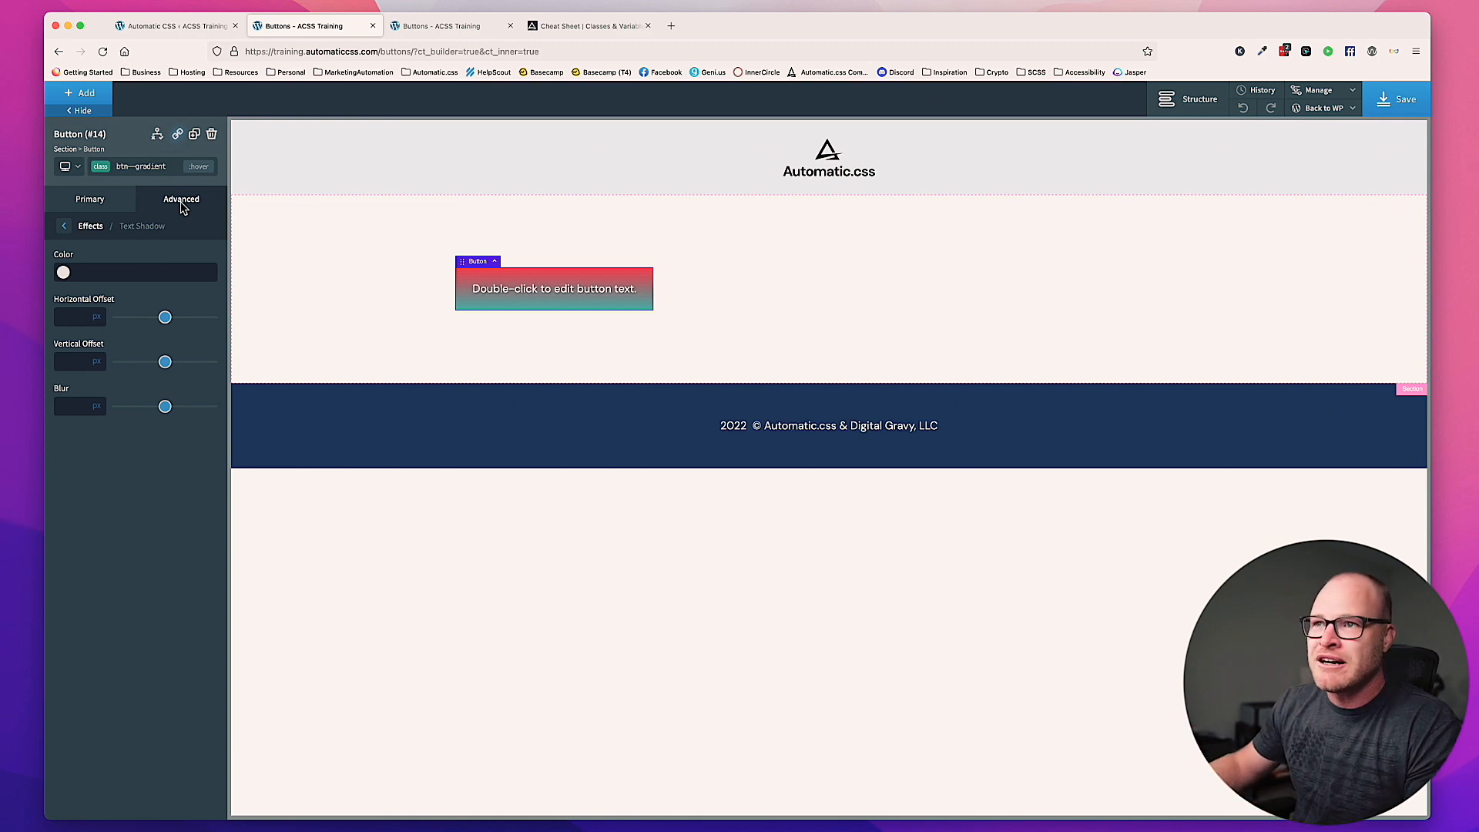
left_click(182, 203)
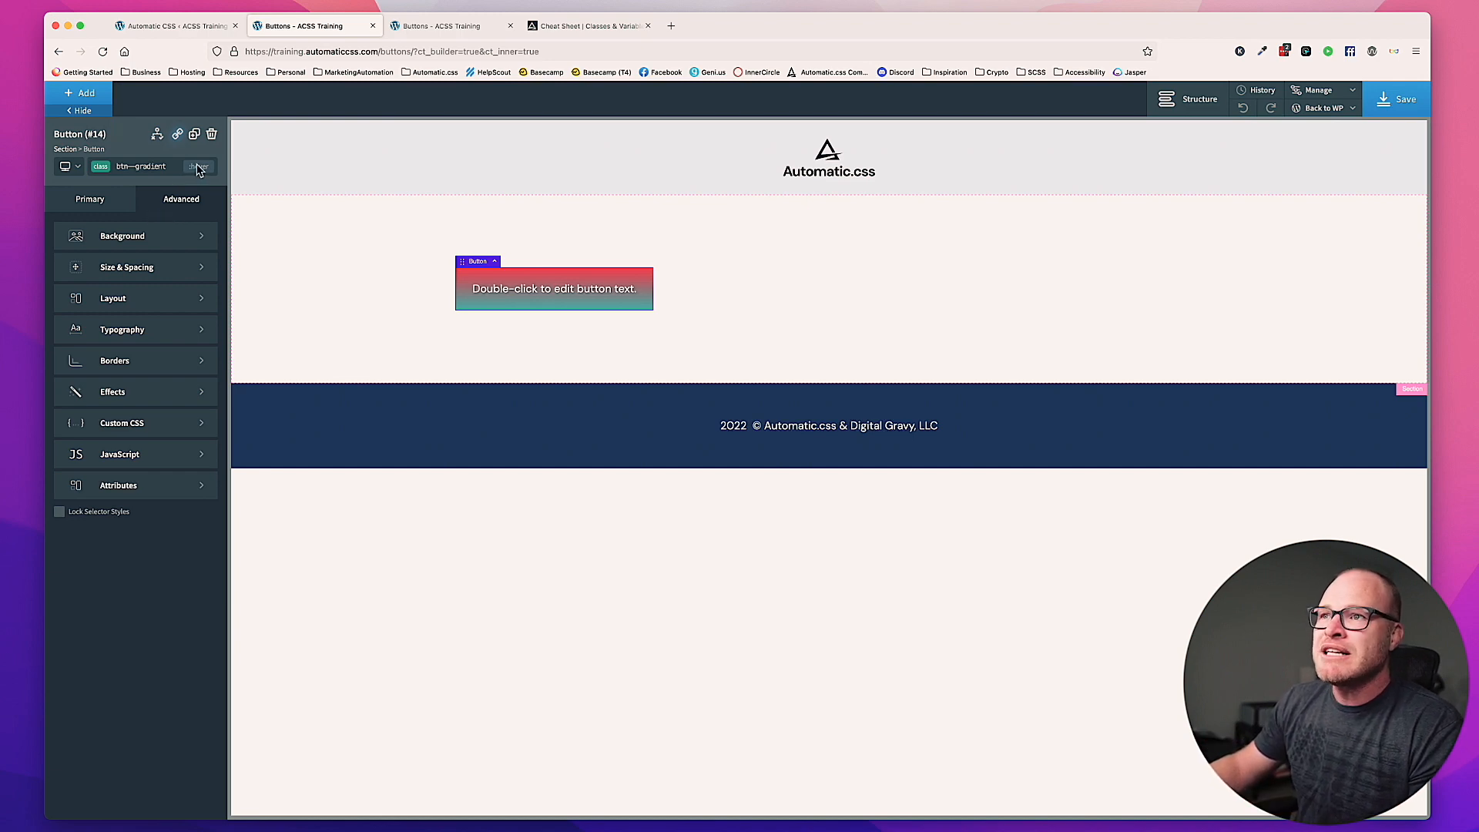
Step: Add gradient colors to the btn--gradient hover state's background and set the first color to var(--primary)
left_click(147, 243)
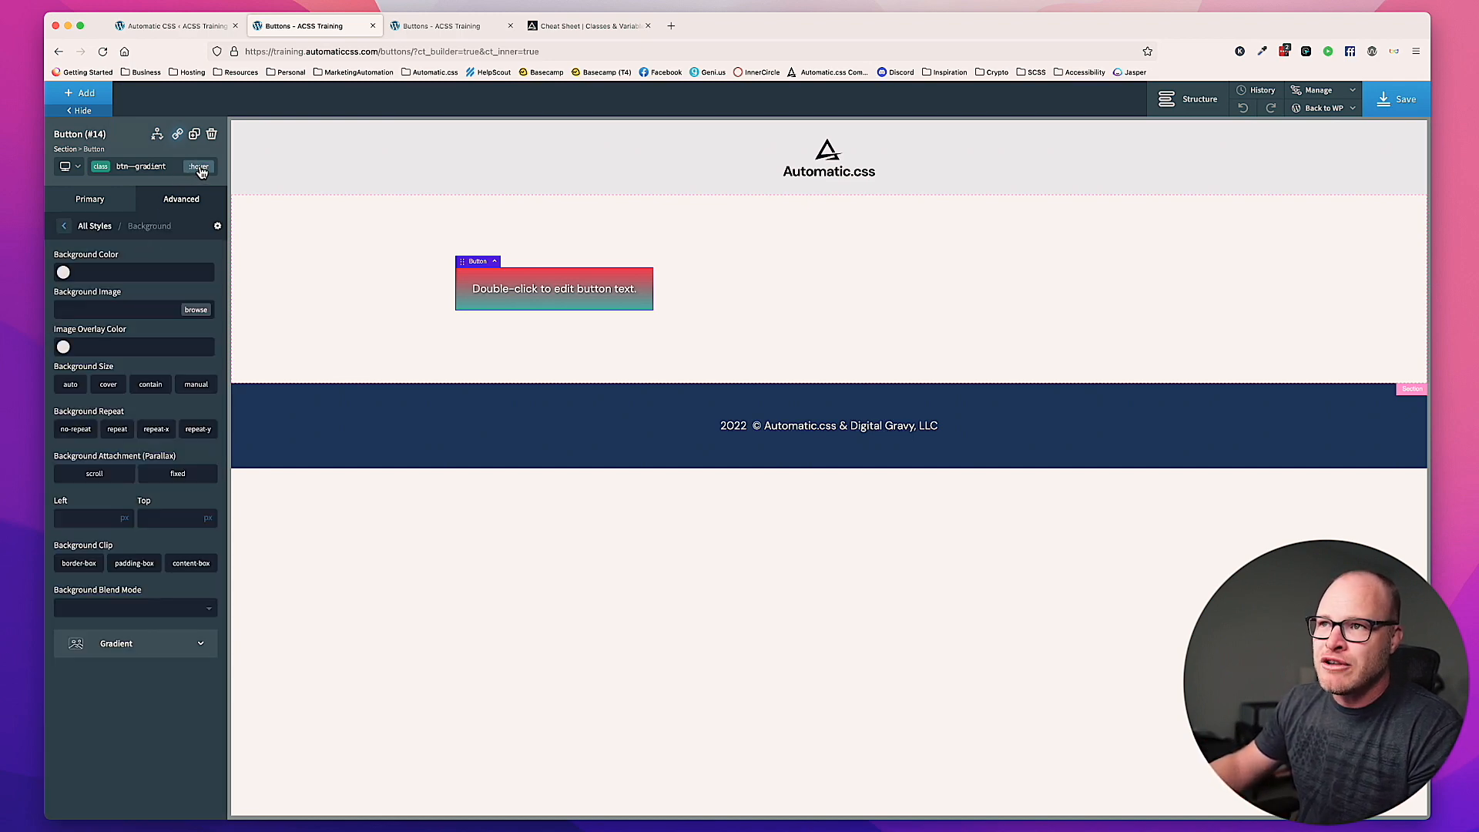
left_click(139, 651)
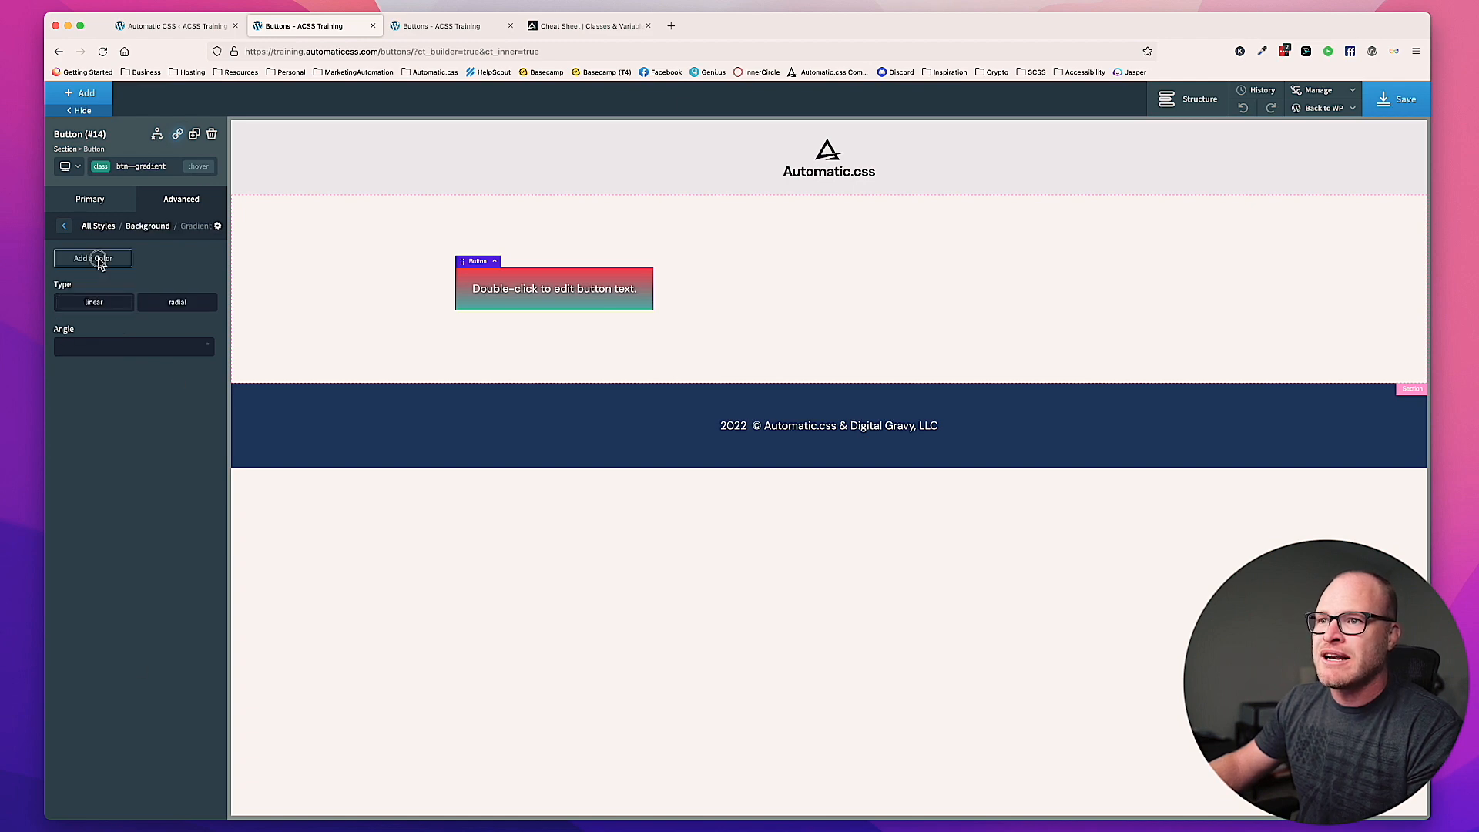
left_click(97, 259)
left_click(102, 285)
type("var(--")
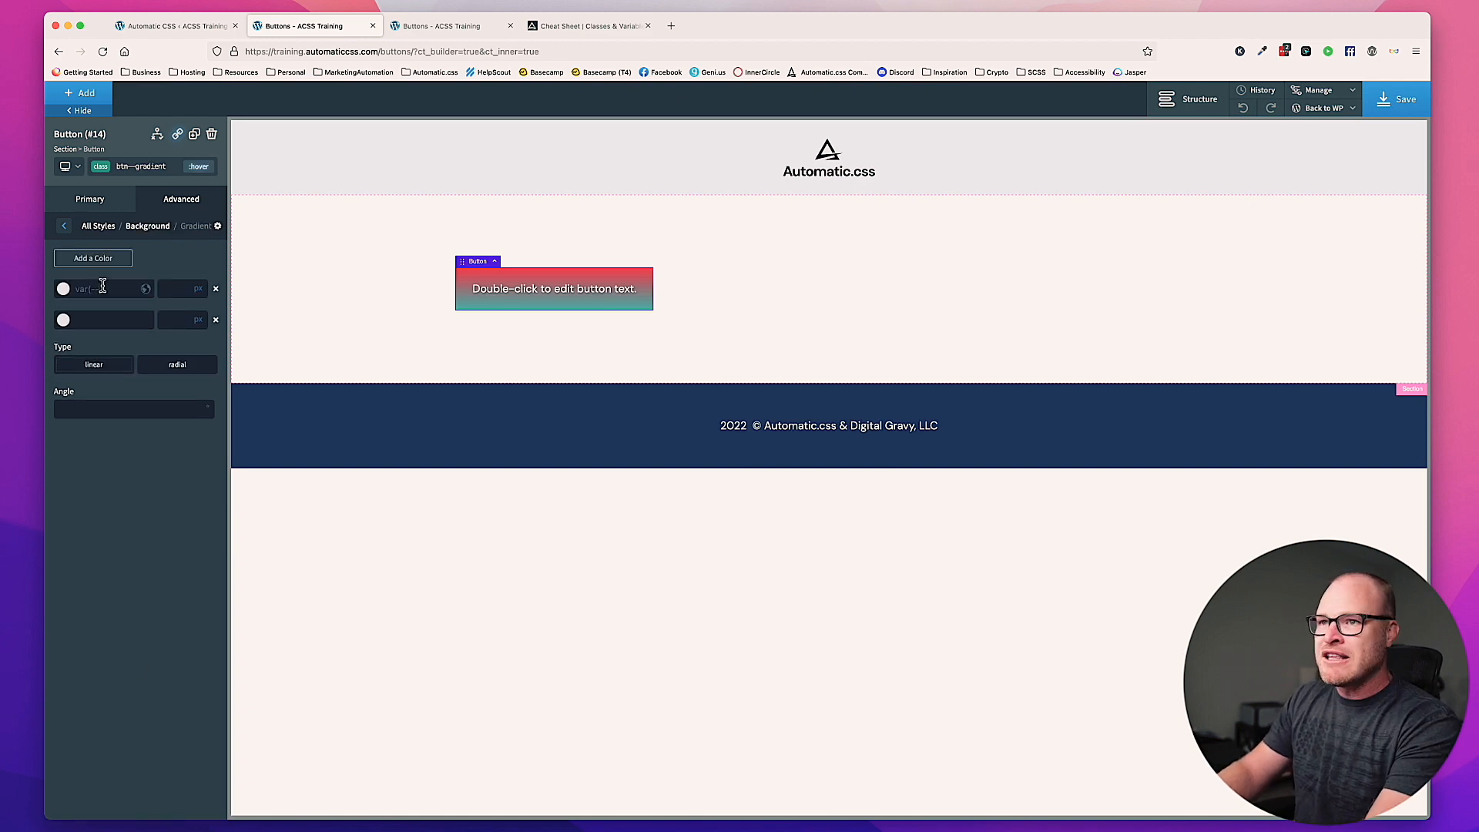
type("primary)")
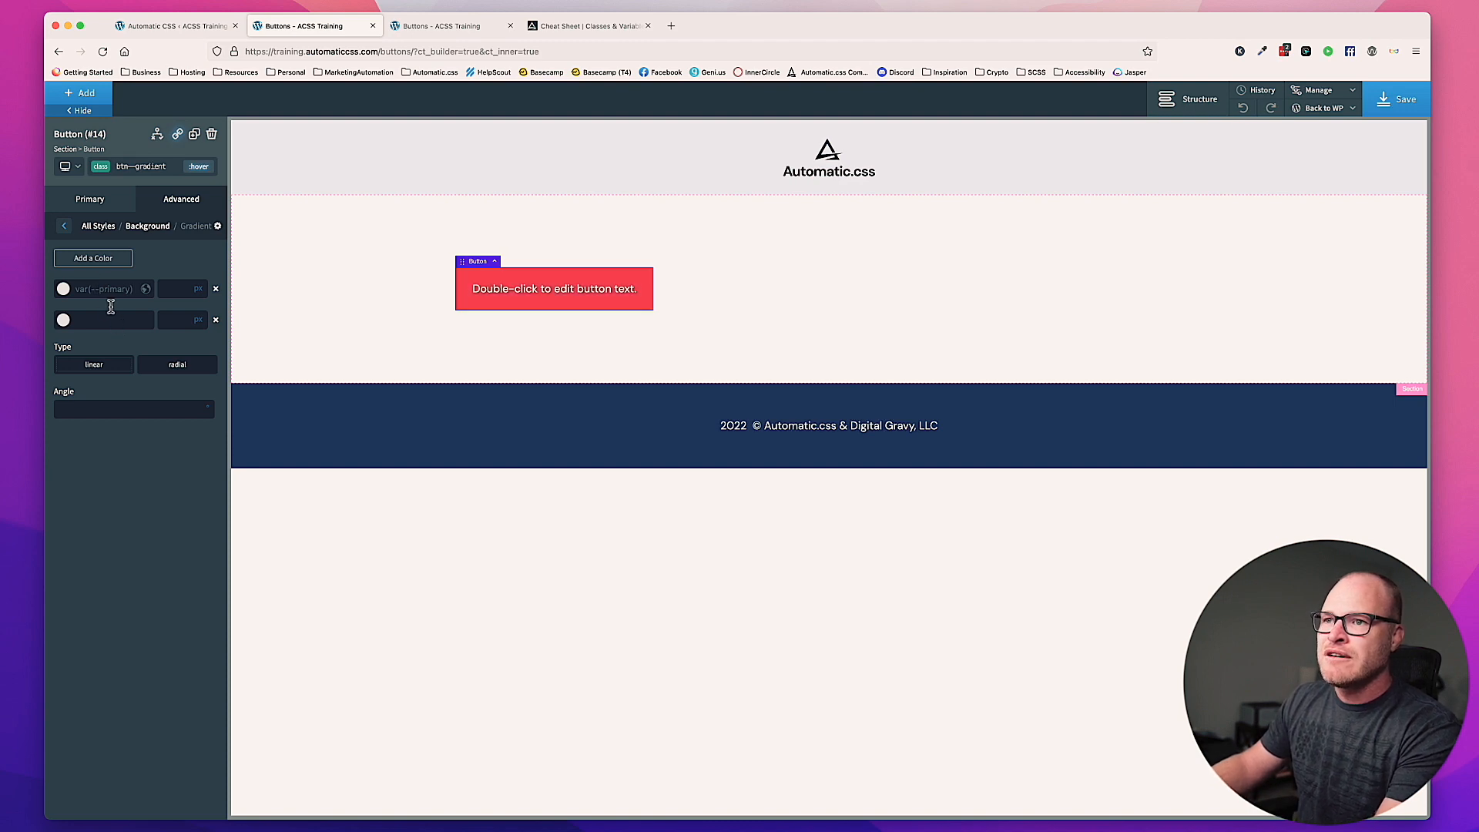
Step: Set the second hover gradient color to var(--accent-medium), reusing the first color's variable text
key("super+a")
key("super+c")
left_click(115, 320)
key("super+v")
double_click(121, 320)
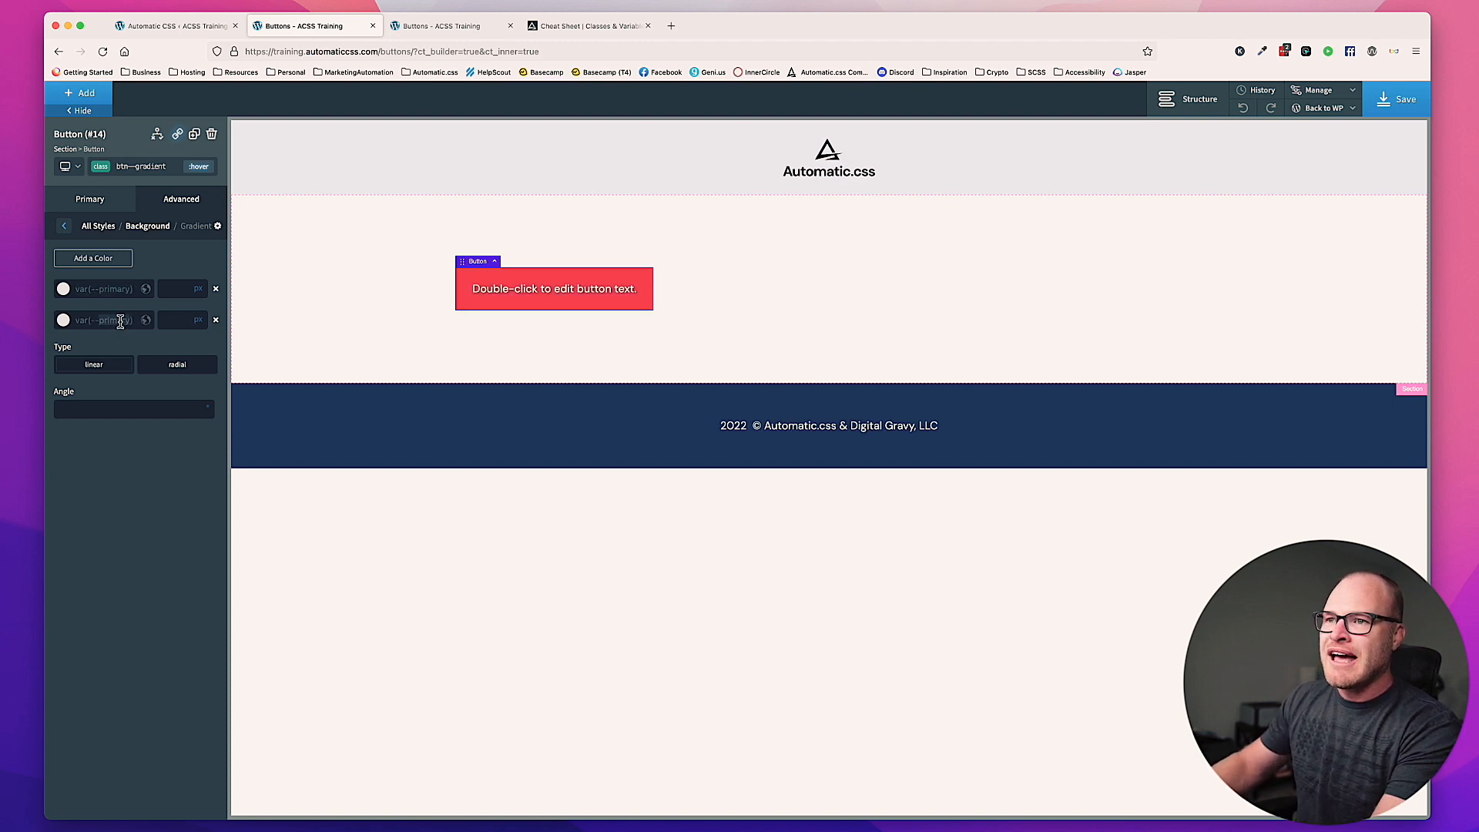
type("accent")
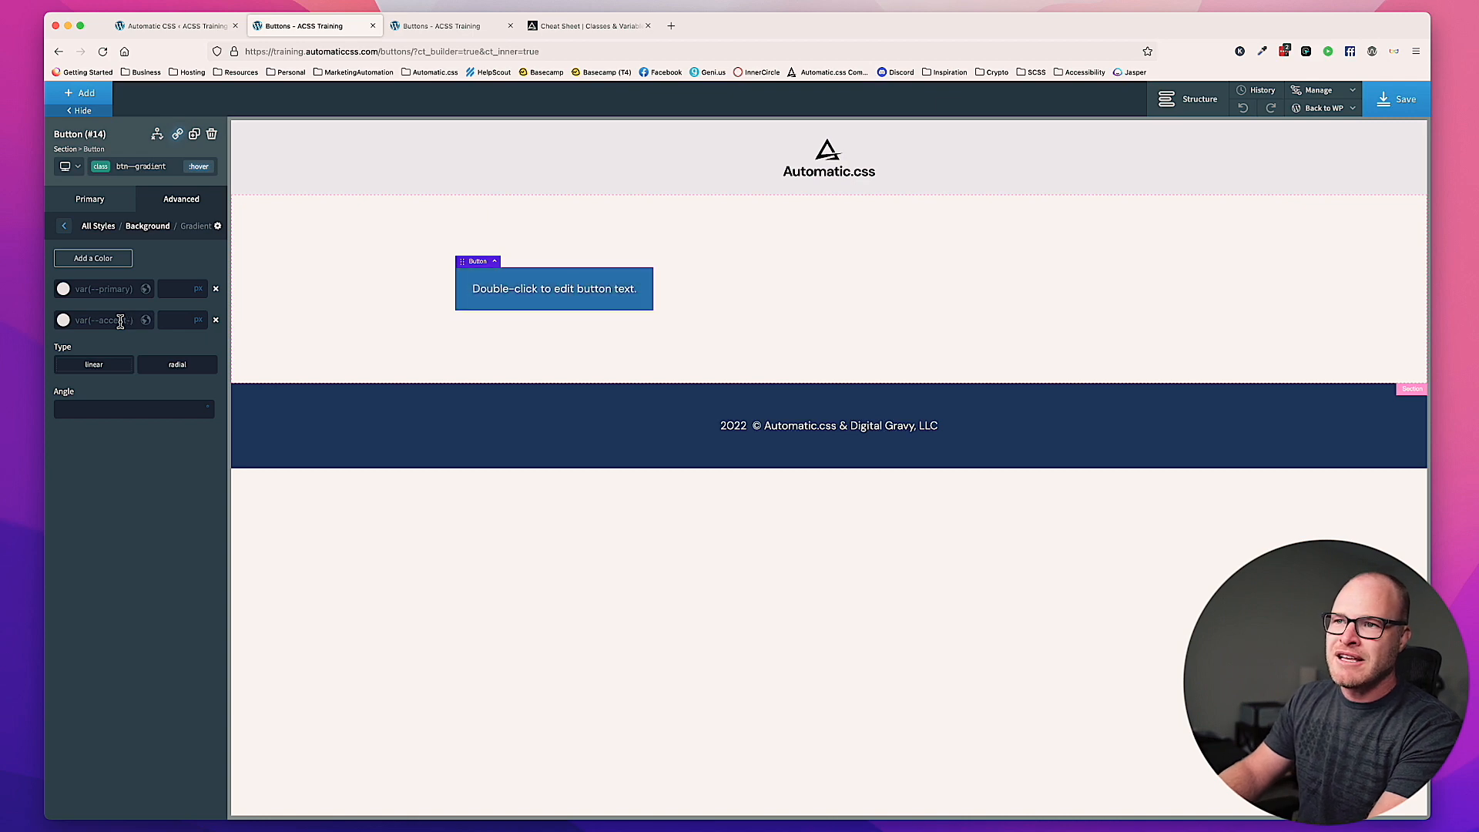
type("-me")
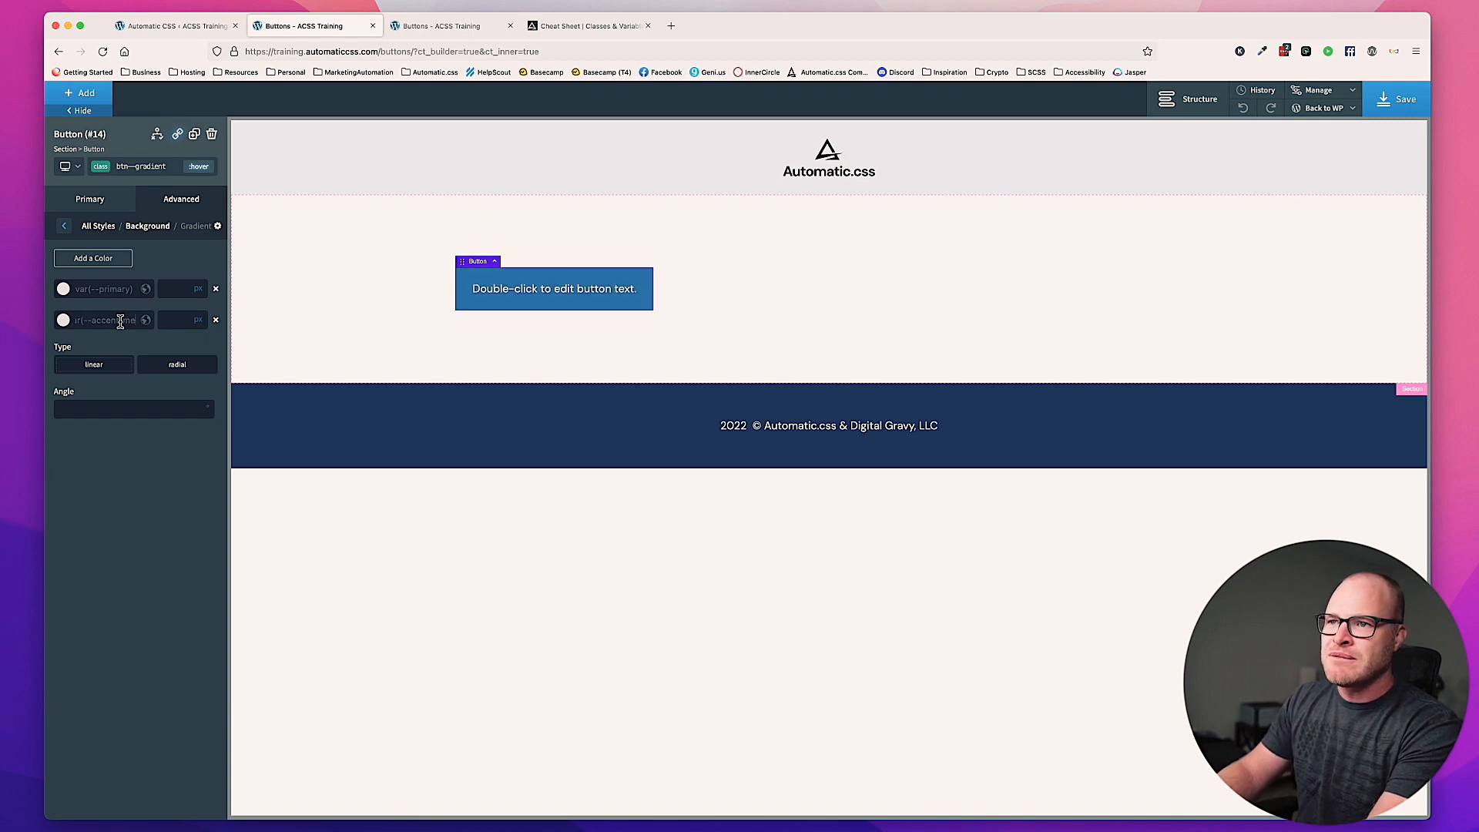
type("dium")
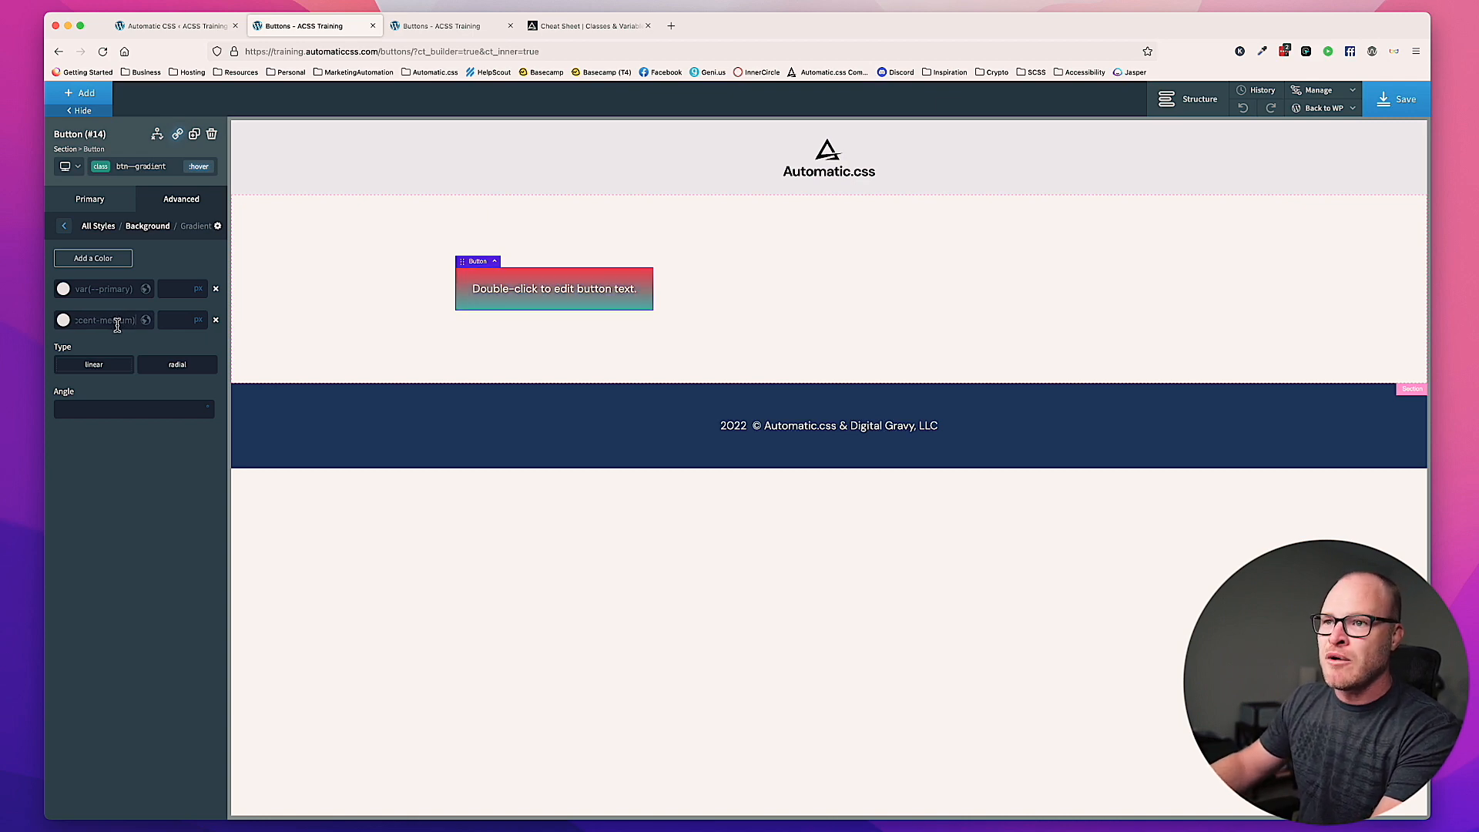
Step: Swap the hover gradient colors, making the first var(--accent-medium) and the second var(--primary)
key("super+a")
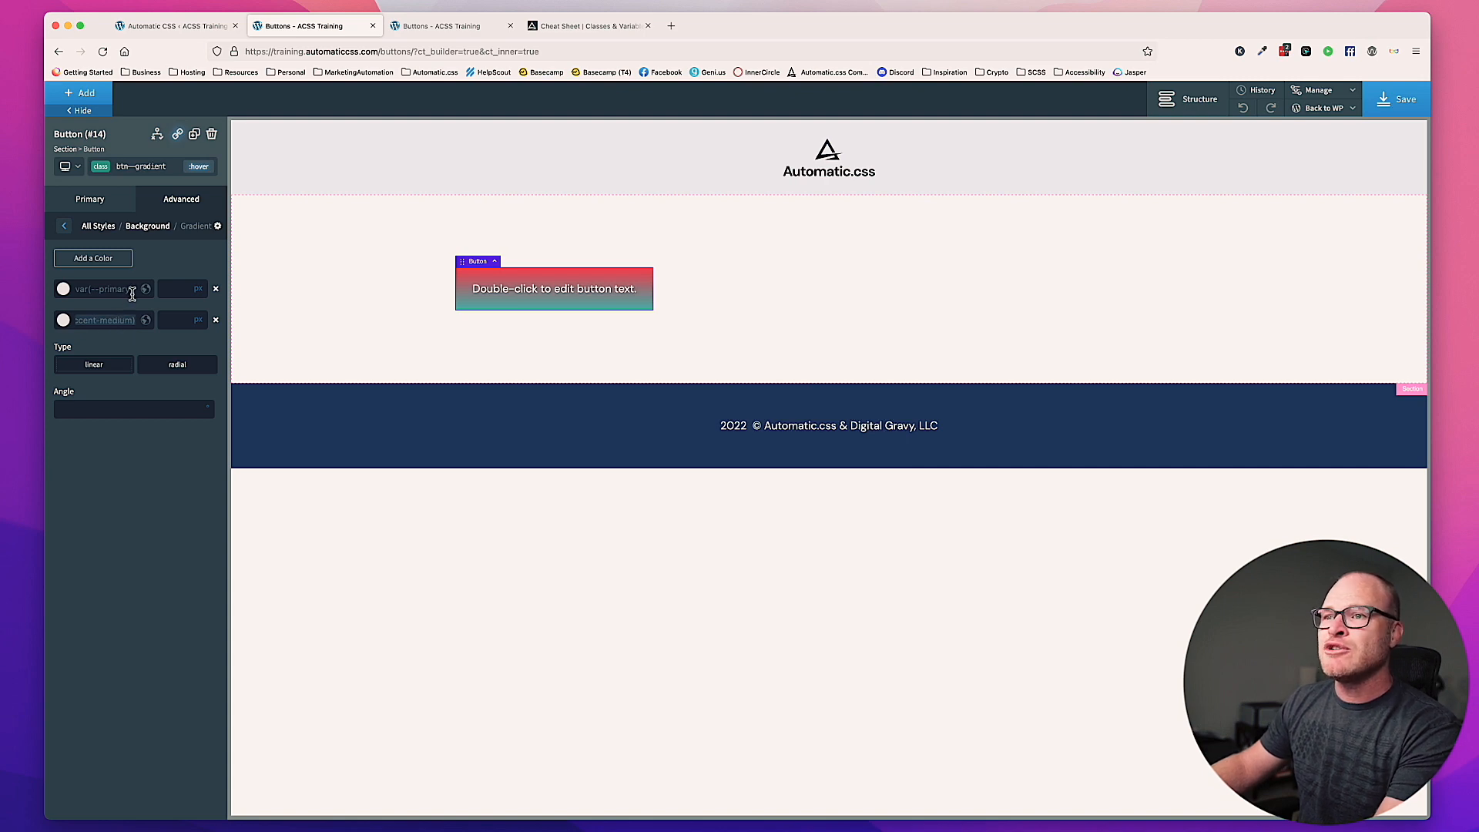
left_click(132, 291)
key("super+a")
key("super+v")
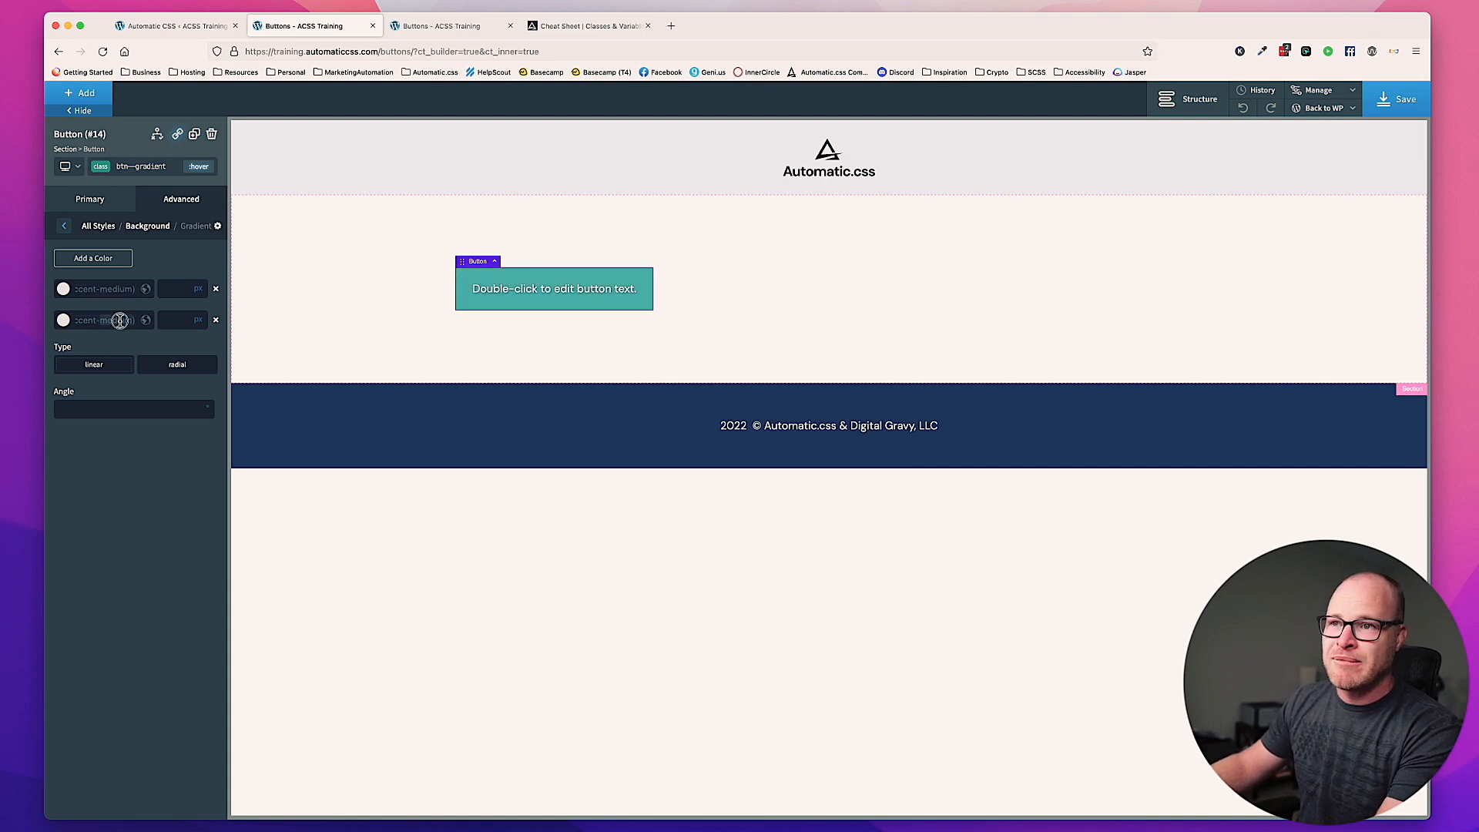
double_click(119, 321)
key("BackSpace")
key("BackSpace")
key("BackSpace")
key("BackSpace")
key("BackSpace")
key("BackSpace")
key("BackSpace")
key("BackSpace")
key("BackSpace")
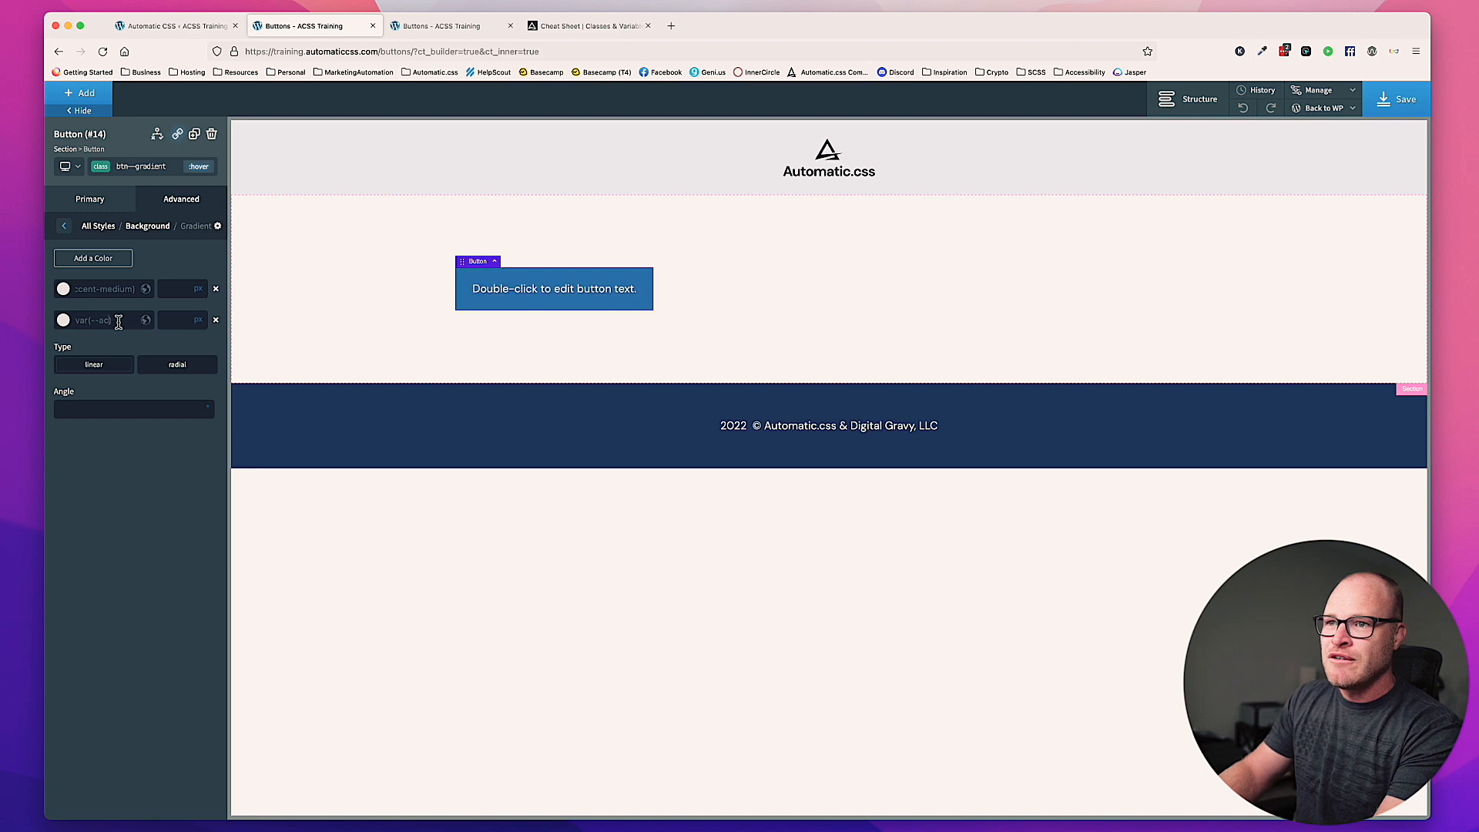
type("p")
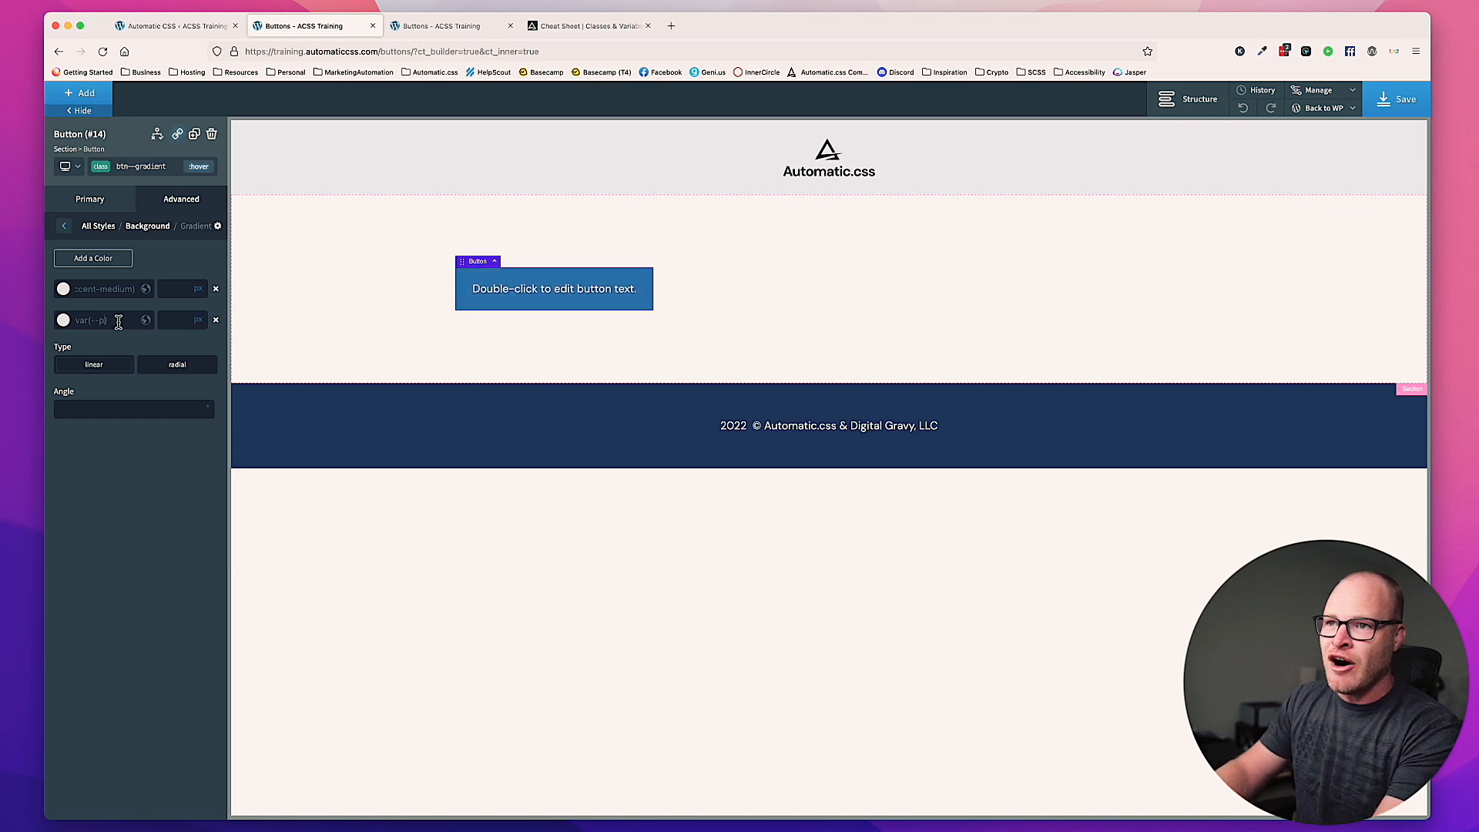
type("rimary")
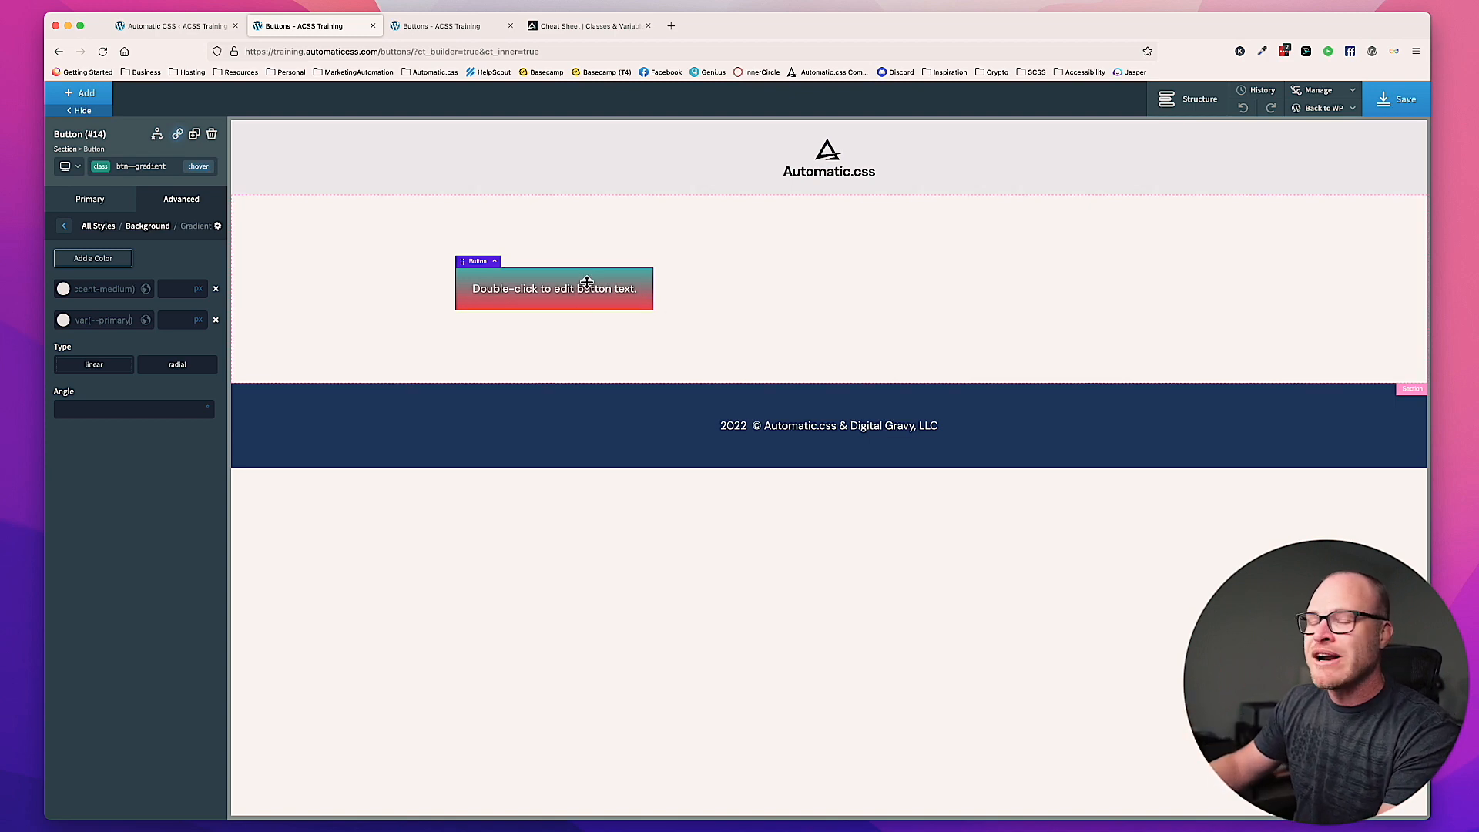
Step: Set the gradient angle to 30 degrees for both the hover state and the default state of btn--gradient
left_click(126, 408)
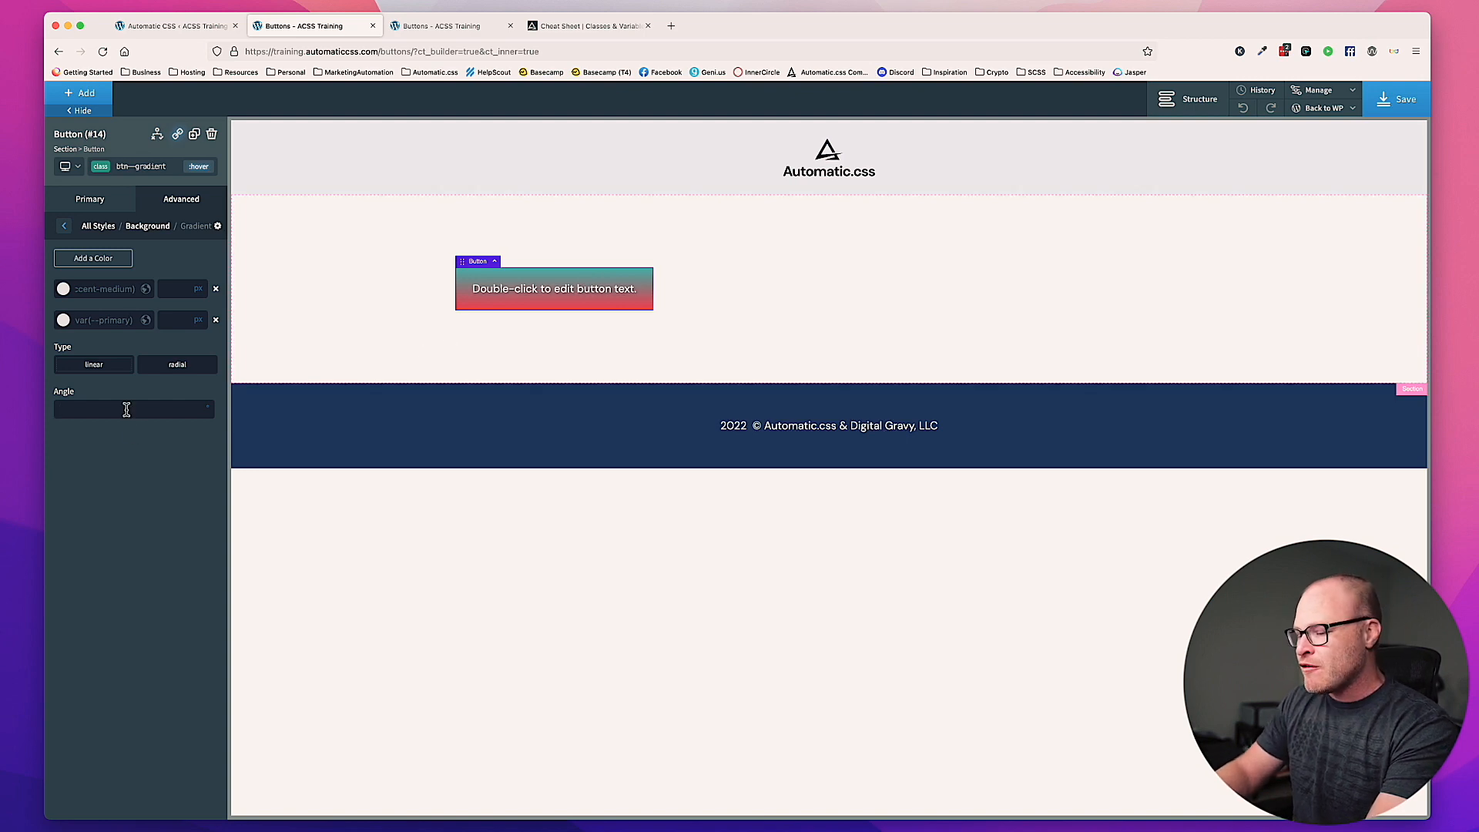
type("30")
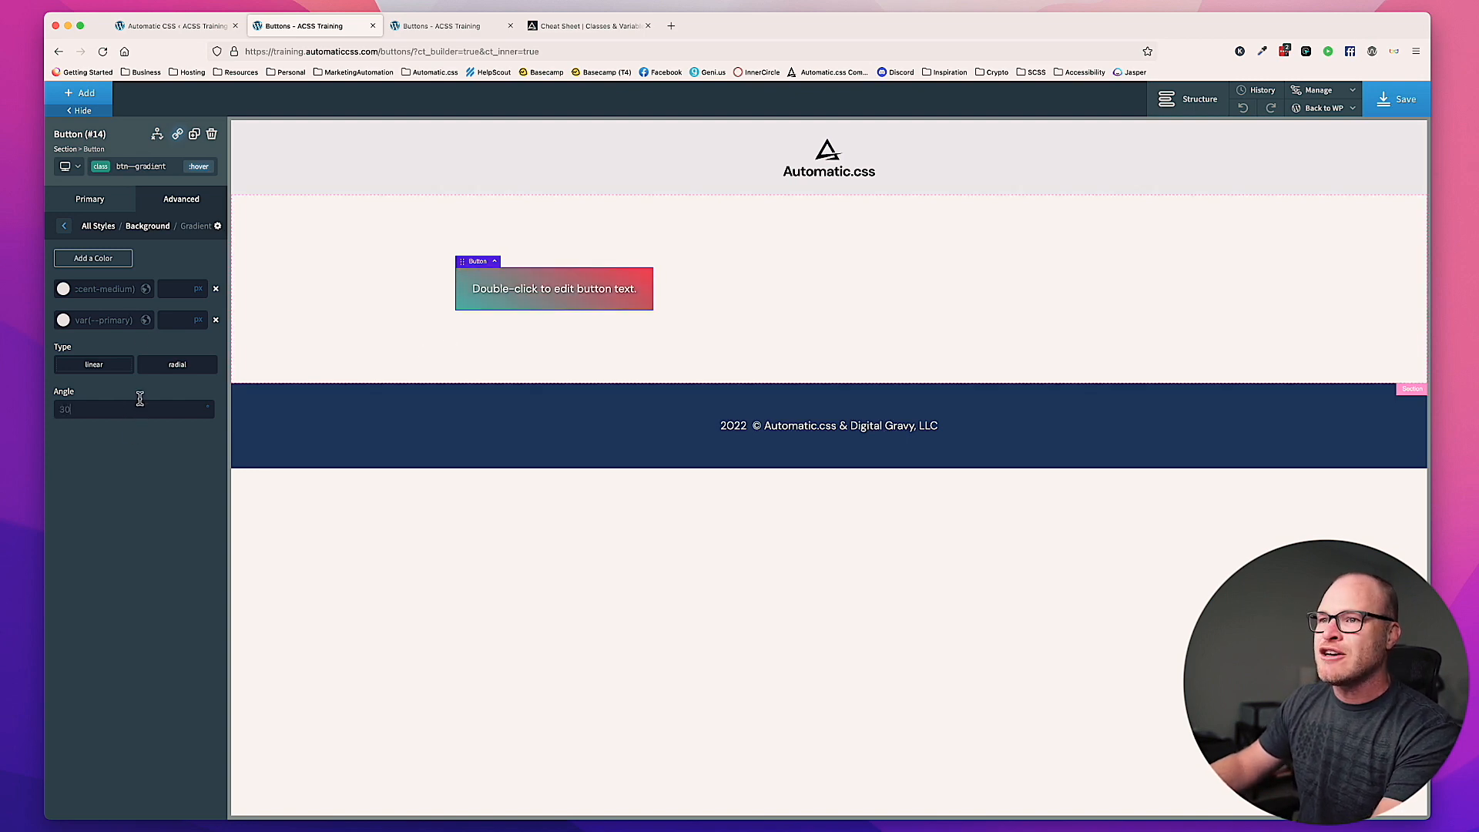
left_click(198, 165)
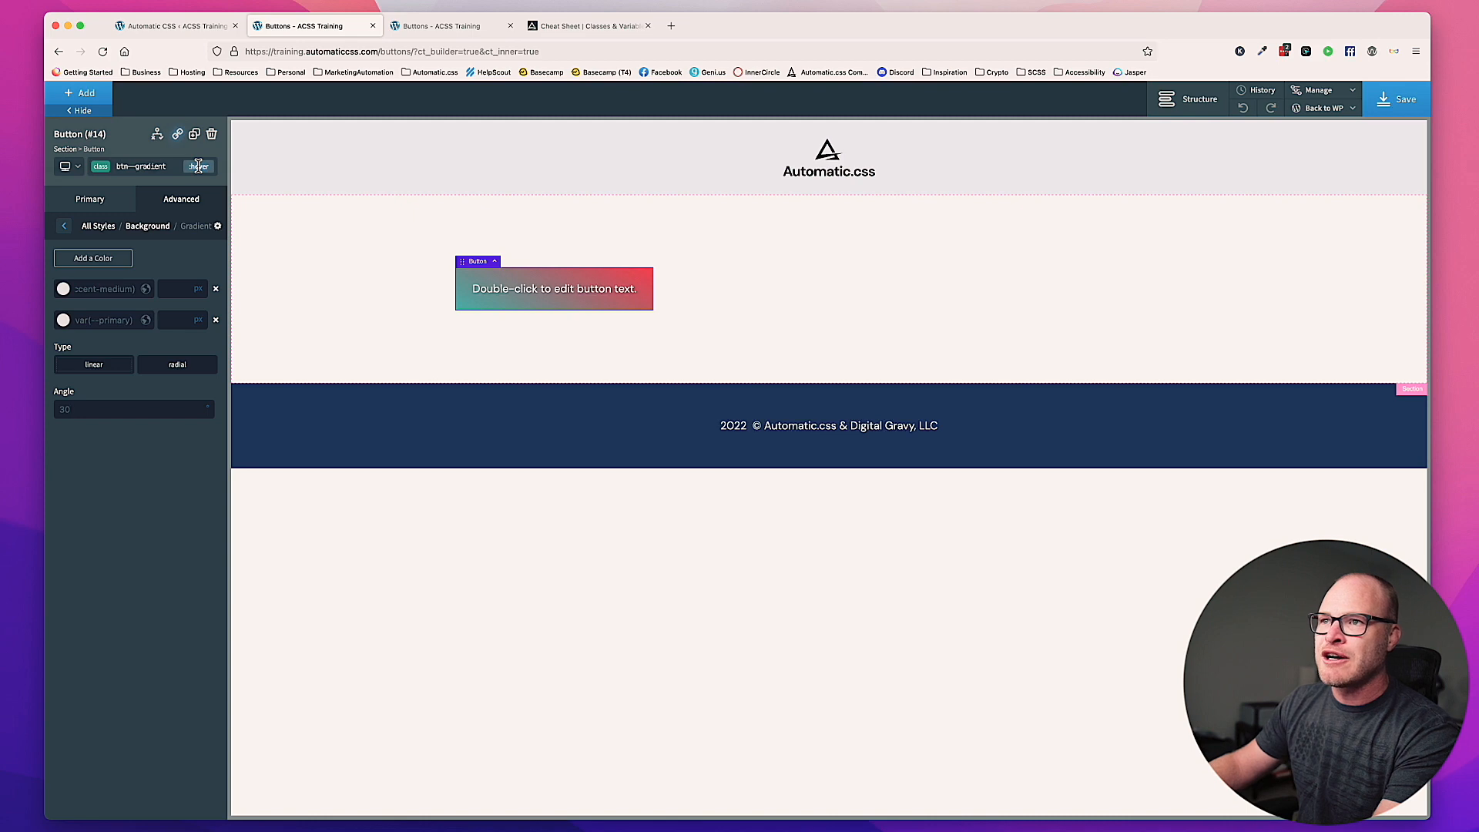
left_click(155, 187)
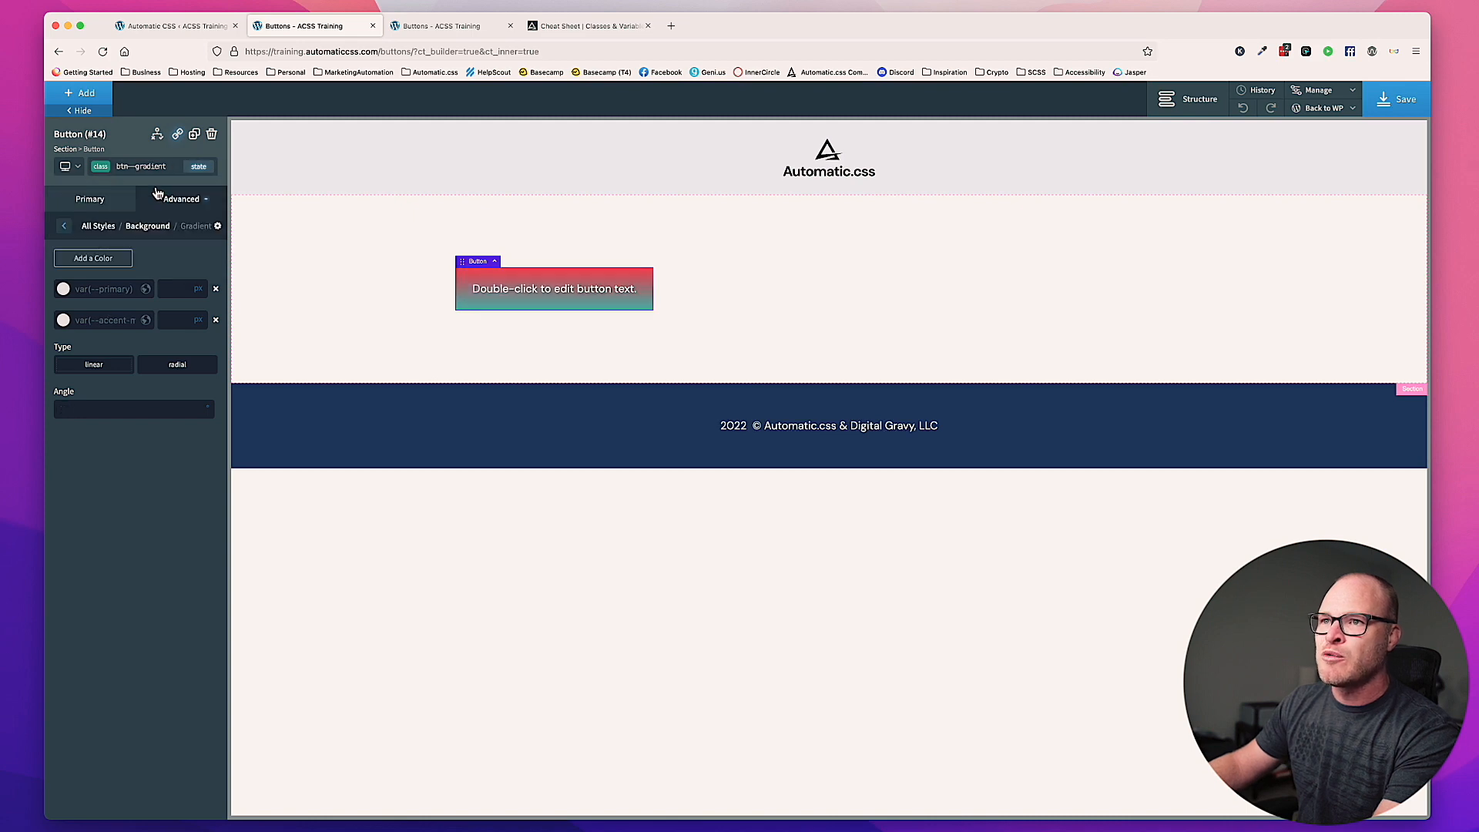
left_click(95, 412)
type("30")
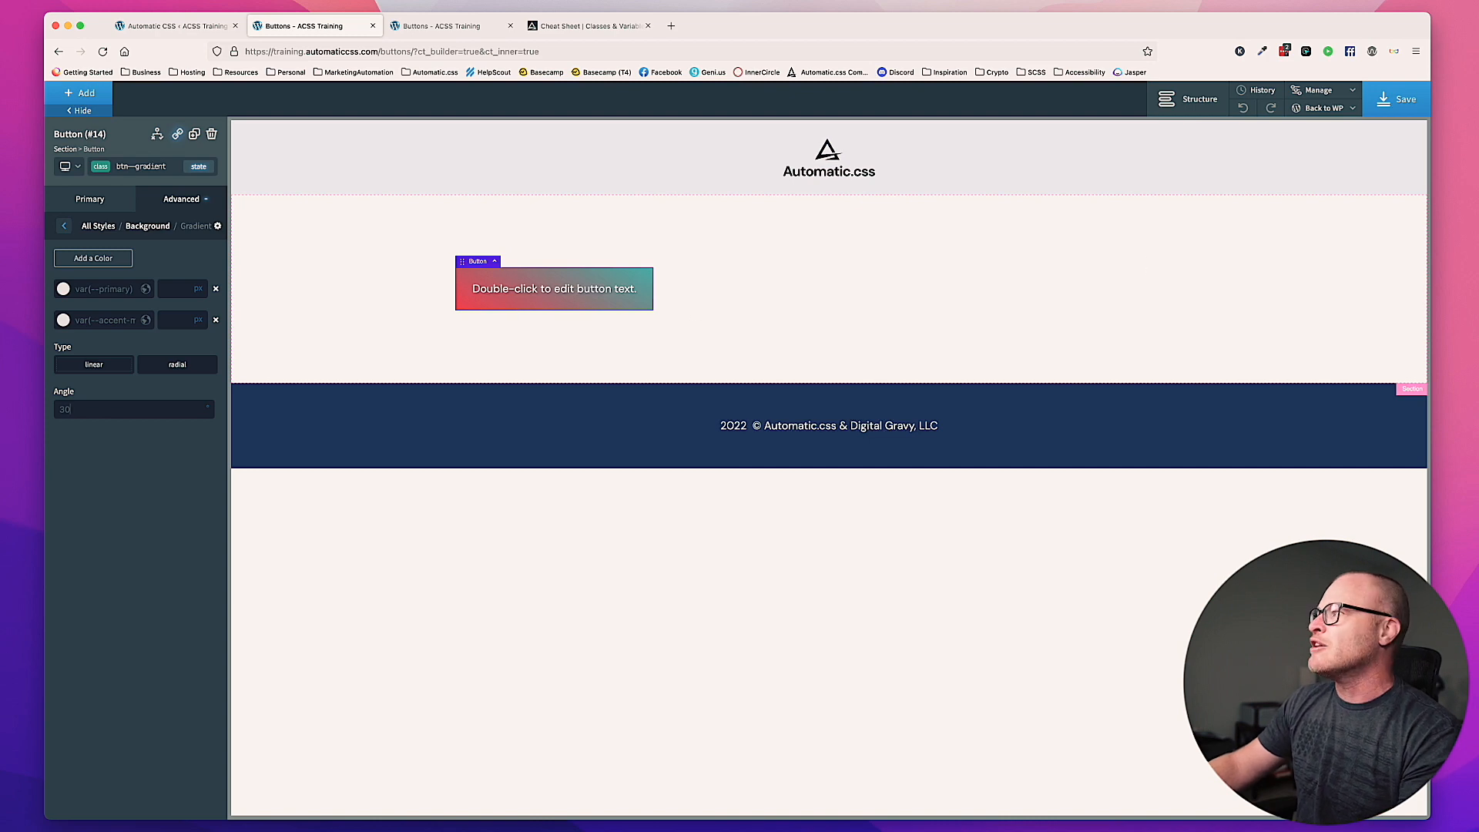
Step: Save the page and view the gradient button on the live Buttons page
left_click(1378, 102)
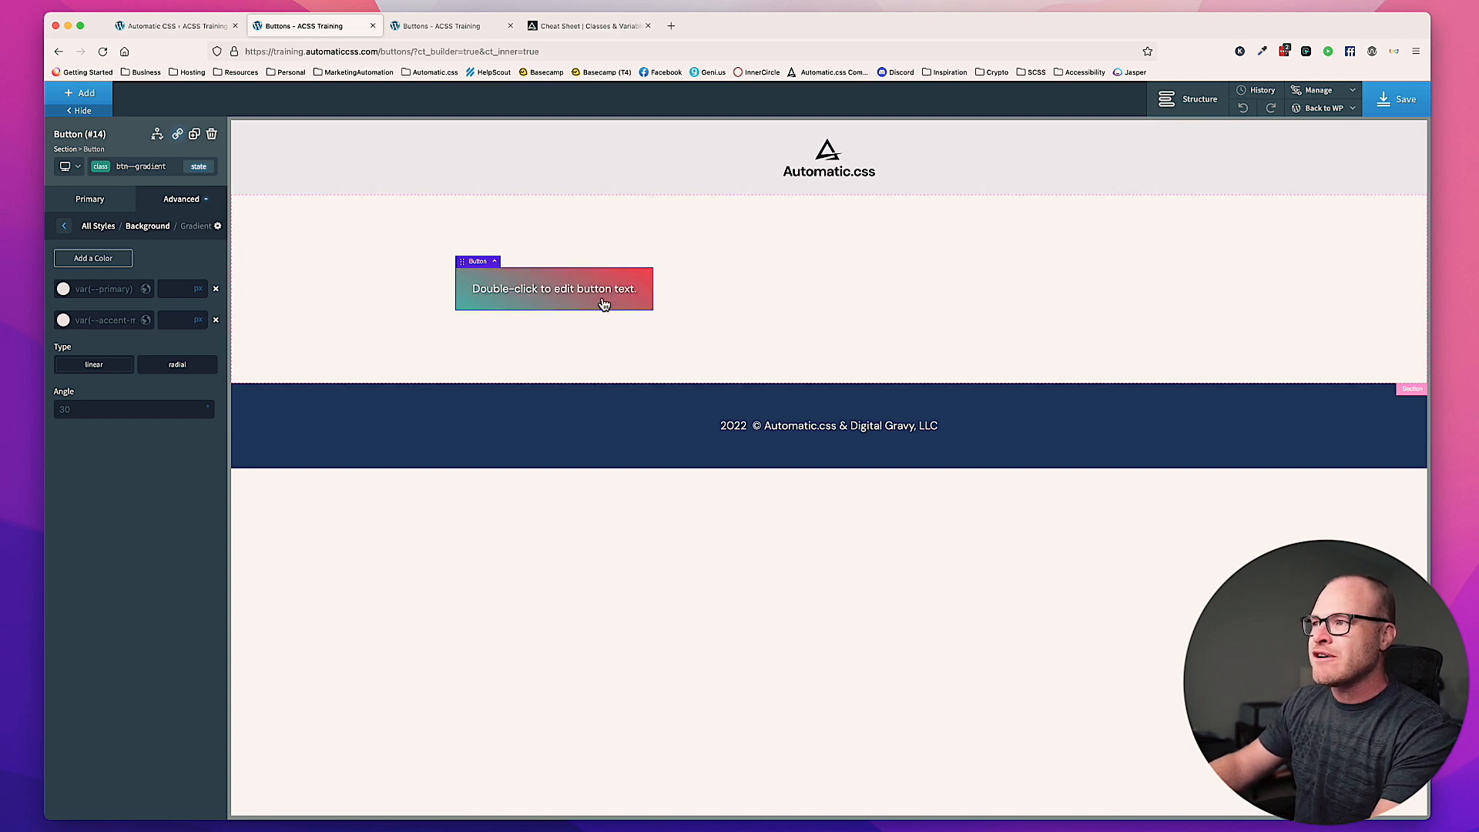
left_click(1403, 100)
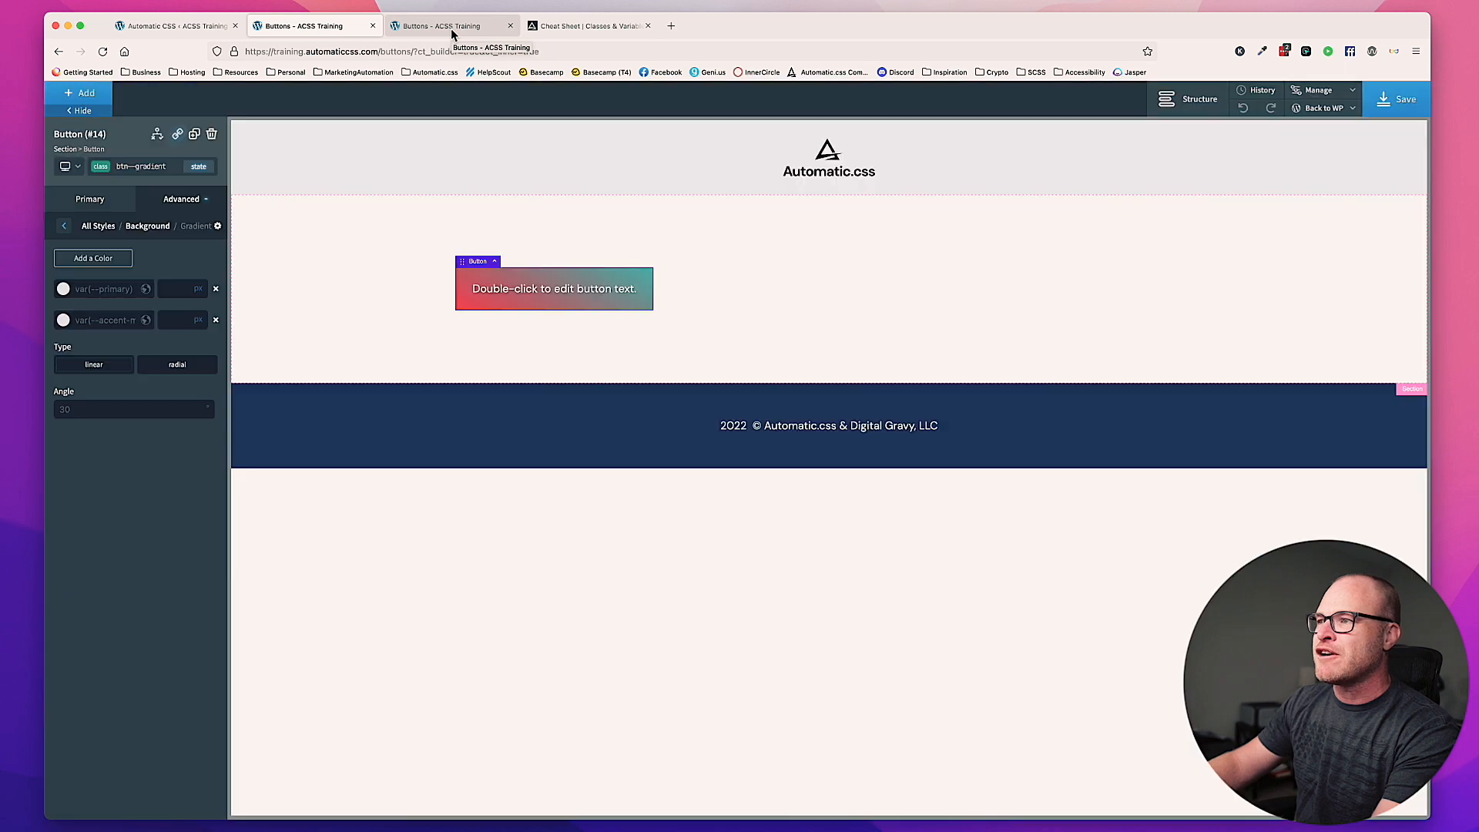
left_click(451, 28)
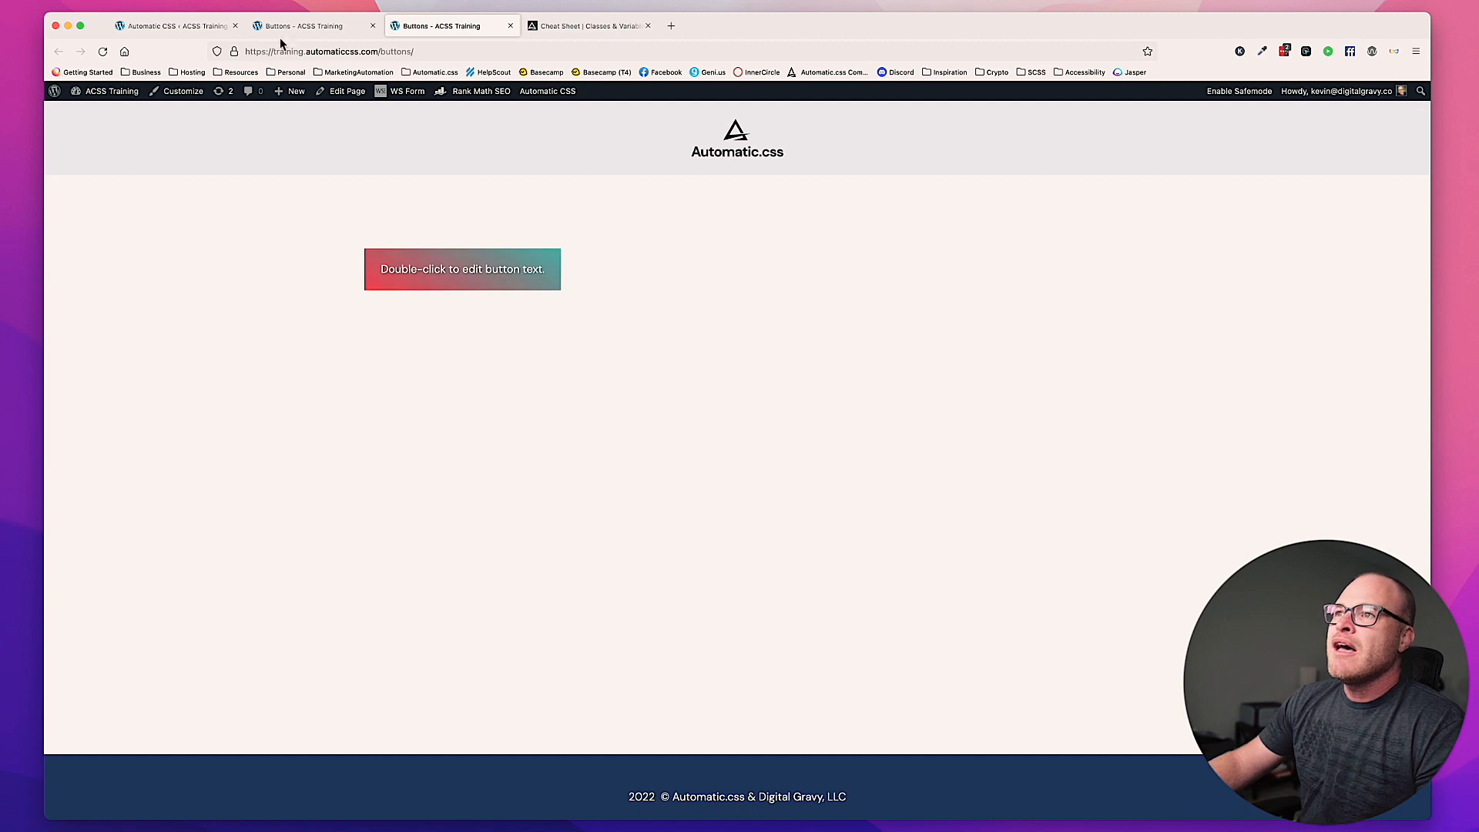
Step: Return to the Oxygen builder and set the border radius unit of the btn--gradient class to none
left_click(296, 26)
left_click(185, 200)
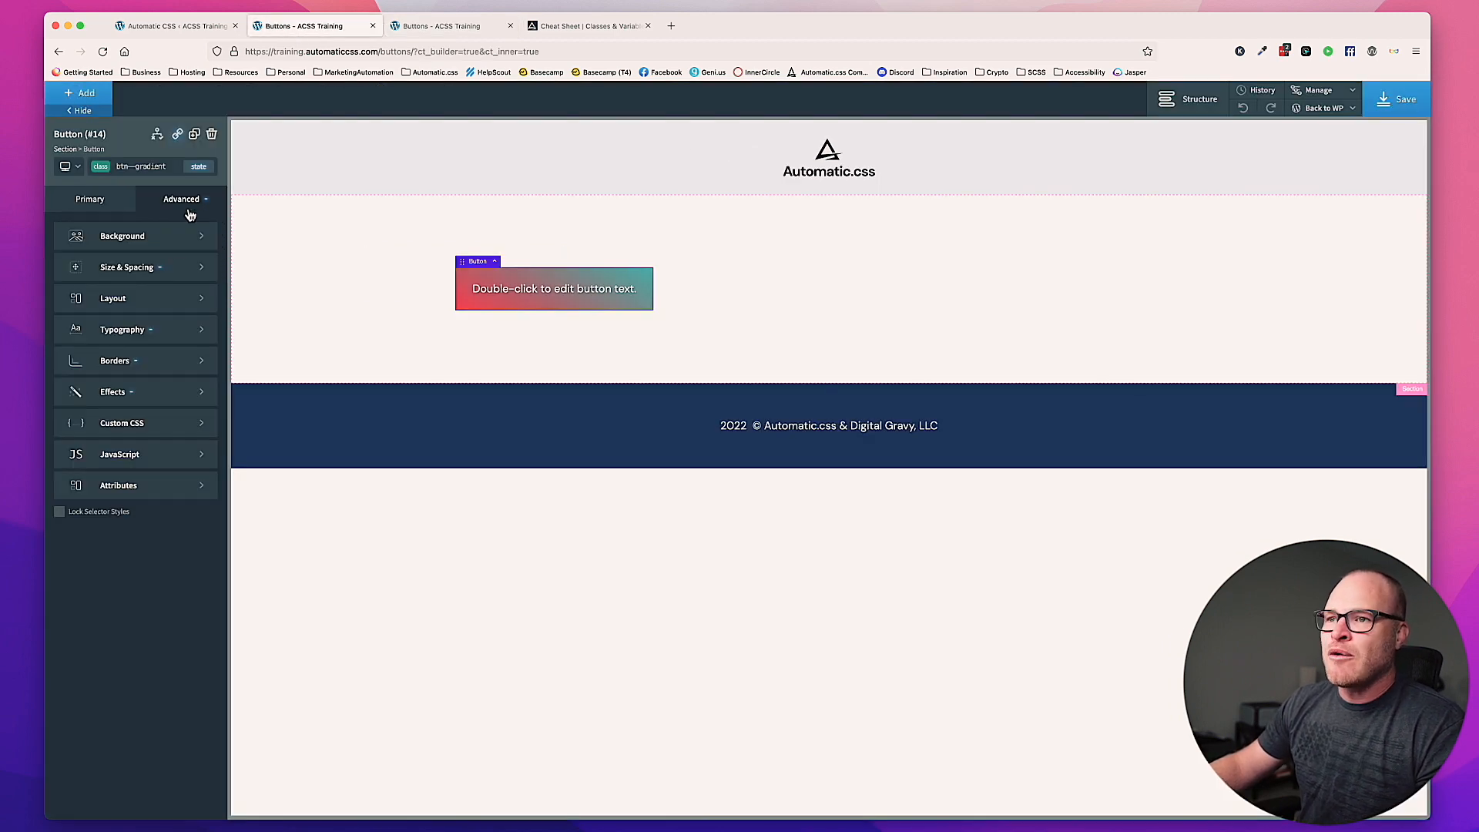
left_click(155, 362)
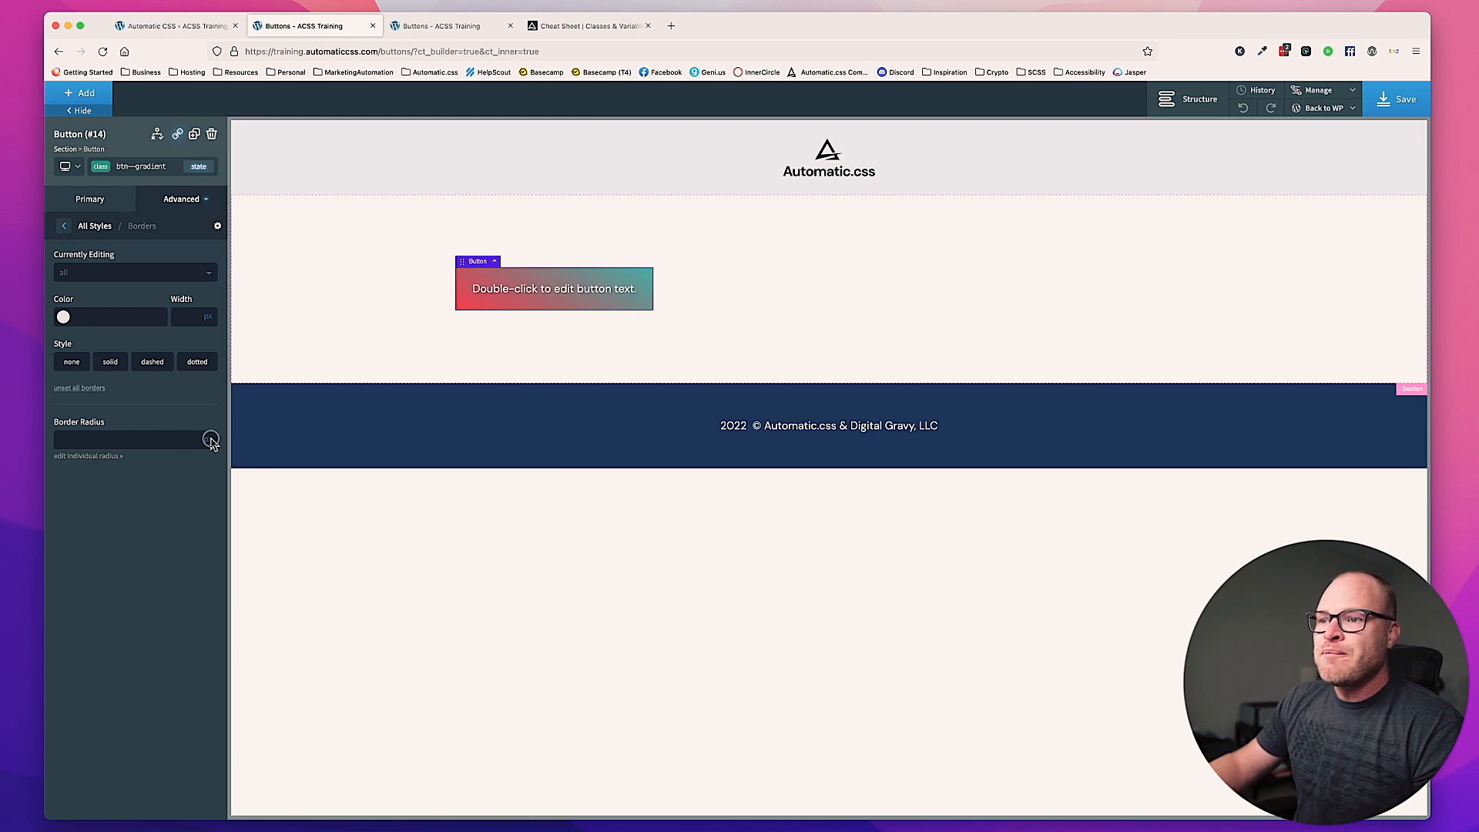
left_click(210, 438)
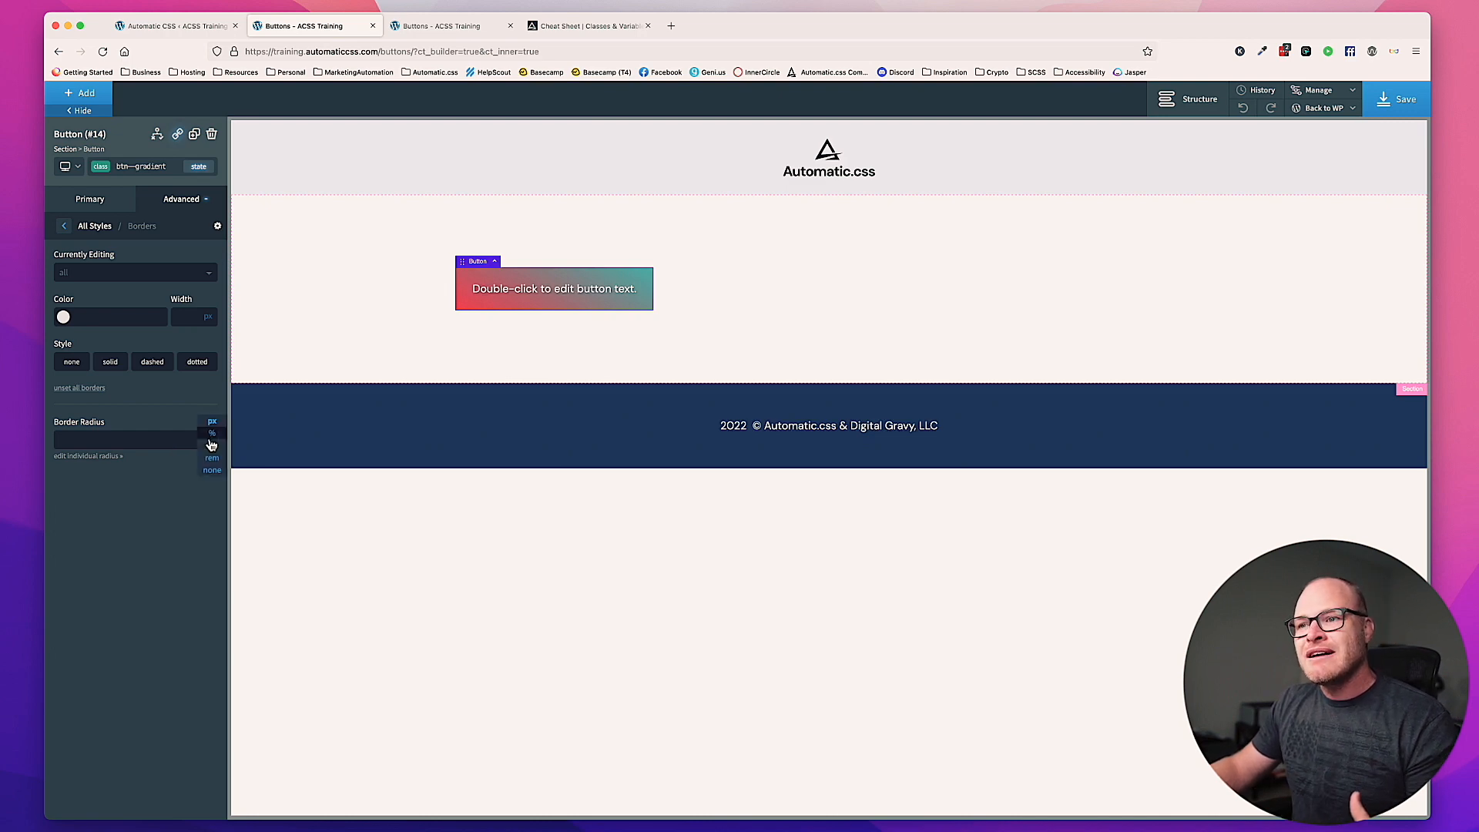
left_click(212, 470)
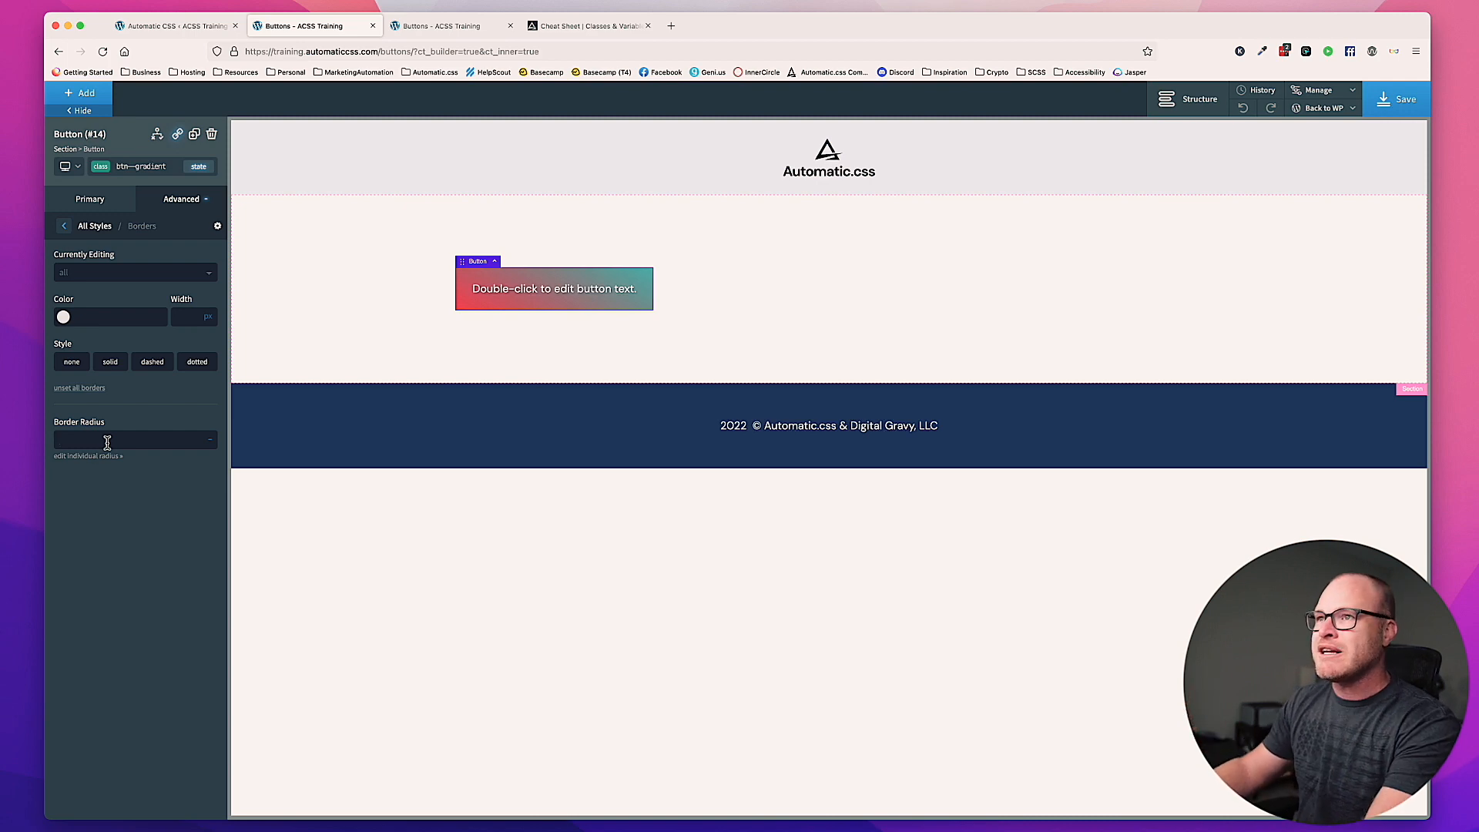
Step: Check the Button Radius setting in the Automatic CSS dashboard, then go back to the Oxygen builder
left_click(173, 25)
scroll(765, 289, "down", 2)
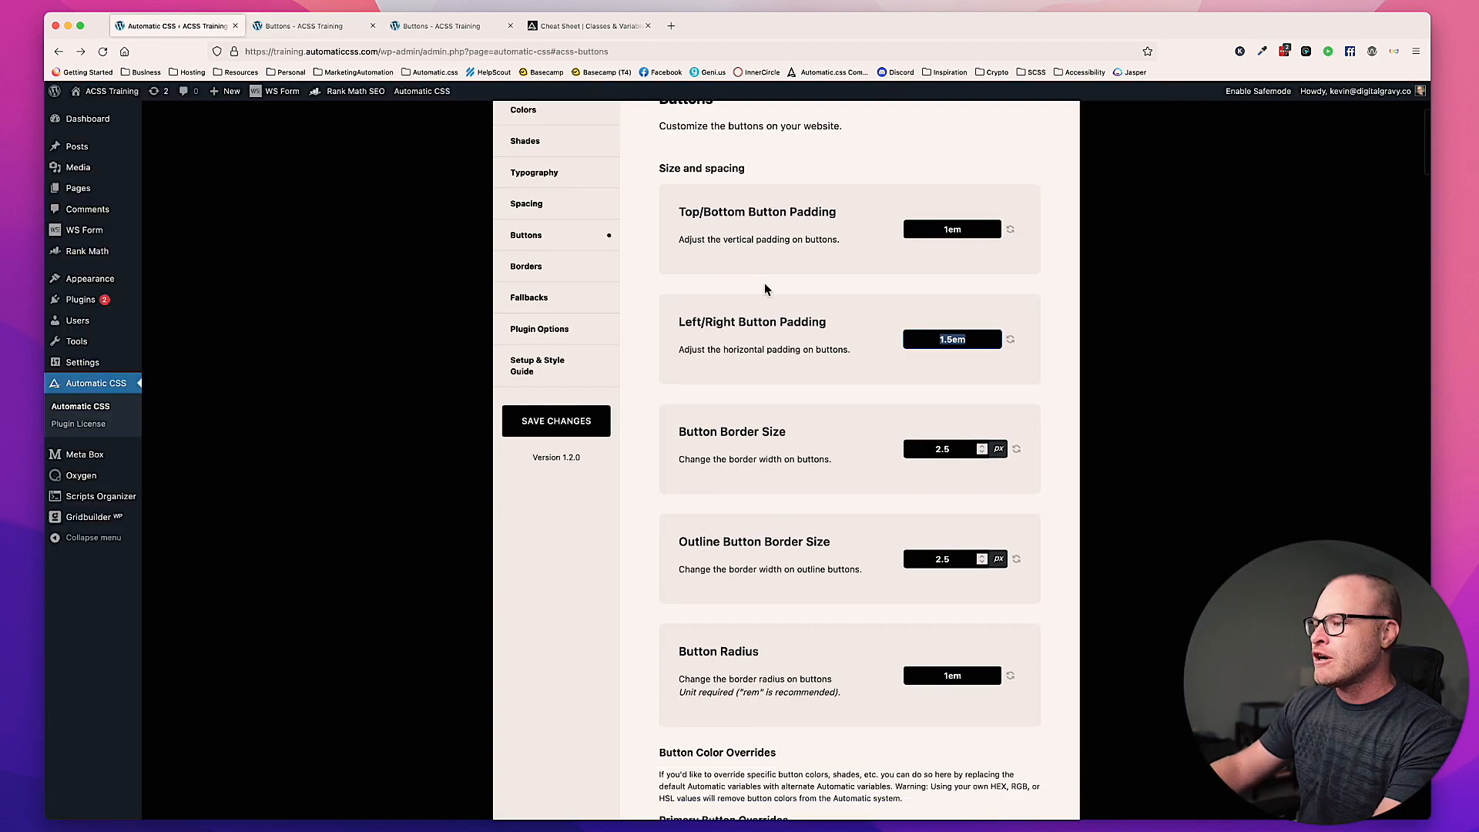
scroll(765, 288, "down", 2)
left_click(985, 574)
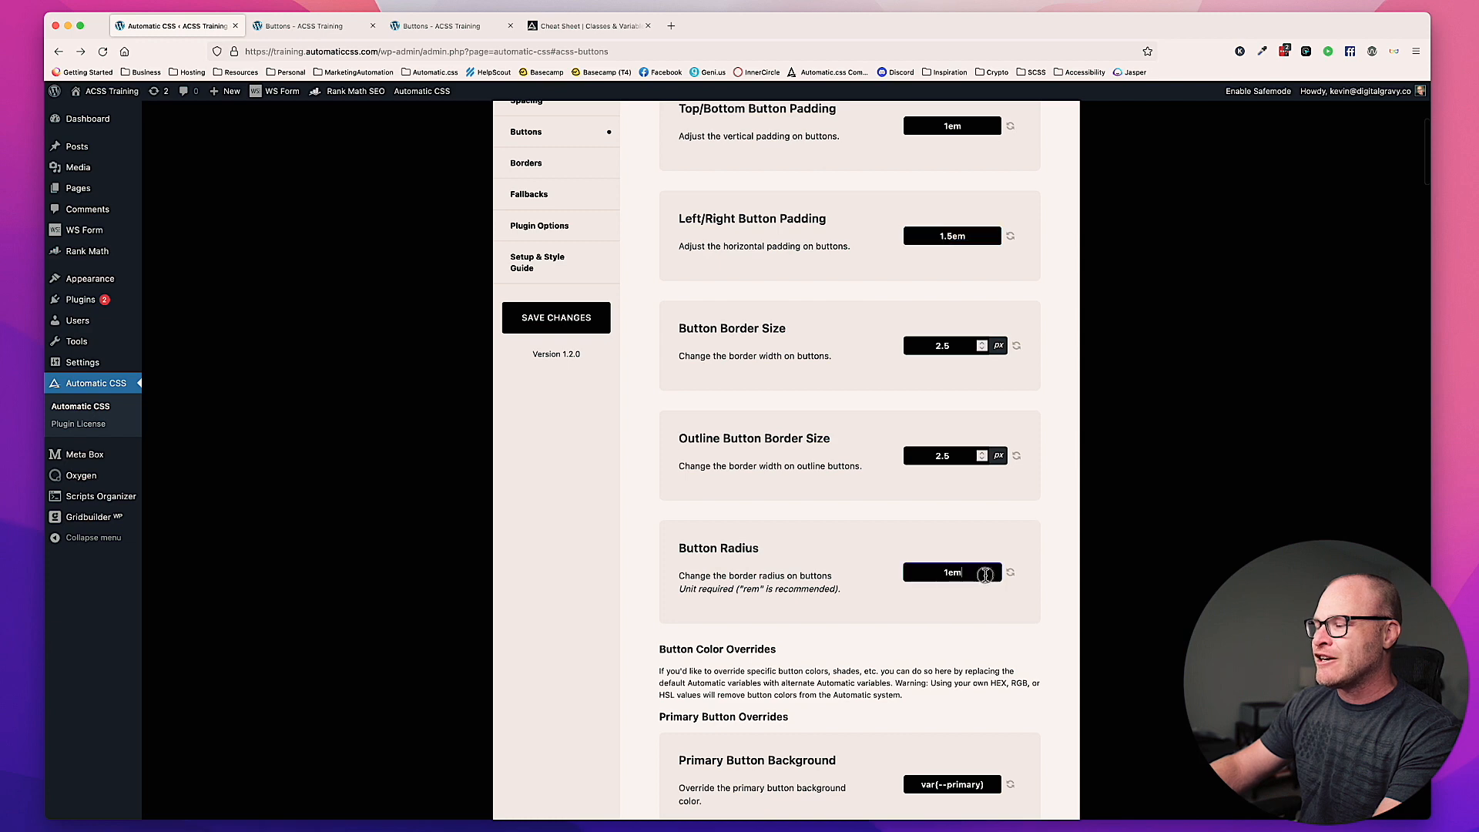
left_click(308, 25)
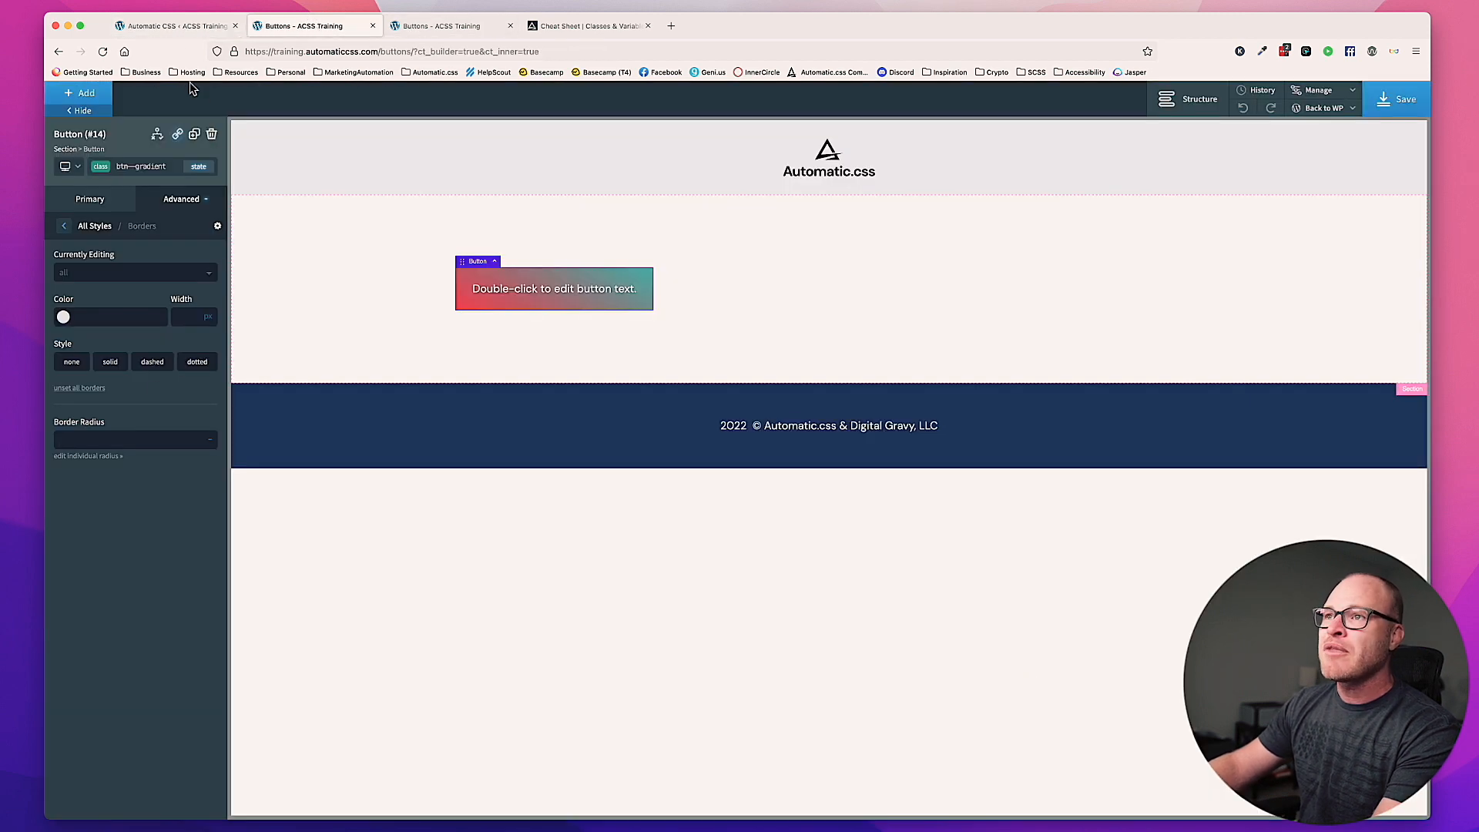
Step: Set the Button Radius in the Automatic CSS dashboard to var(--radius-m) and save the changes
left_click(173, 25)
double_click(953, 574)
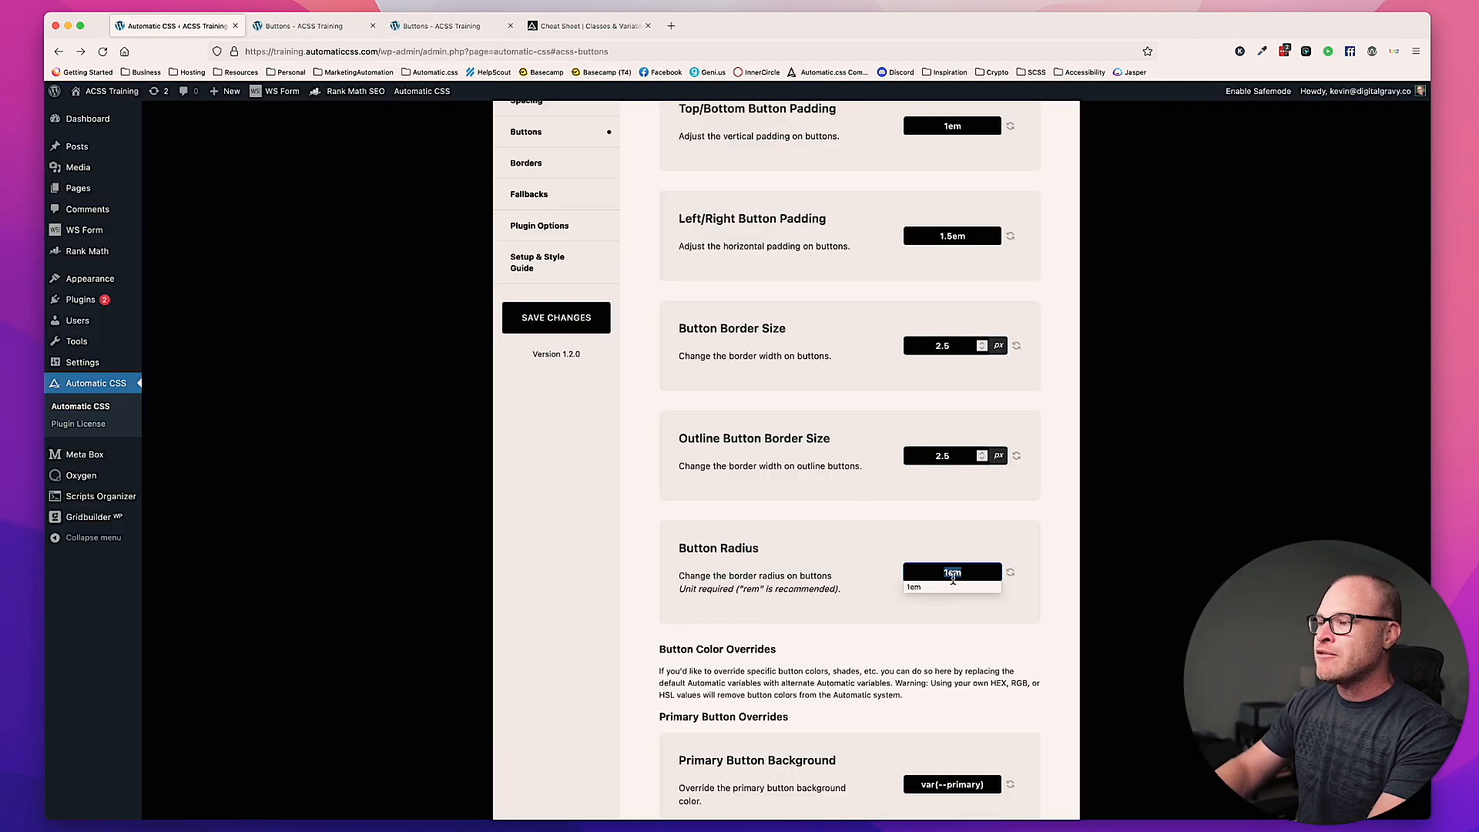
type("var(--")
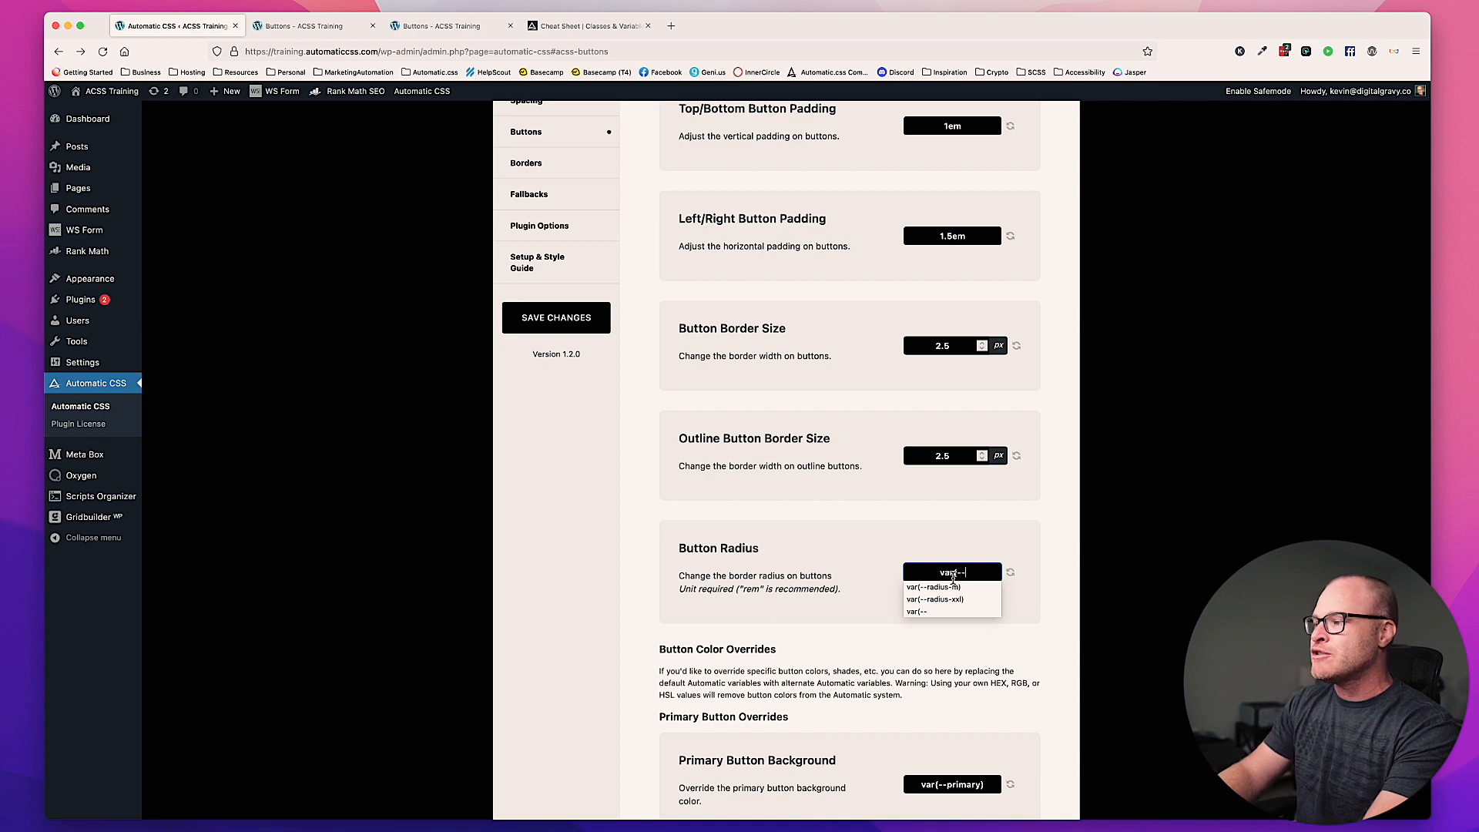
type("radius-m)")
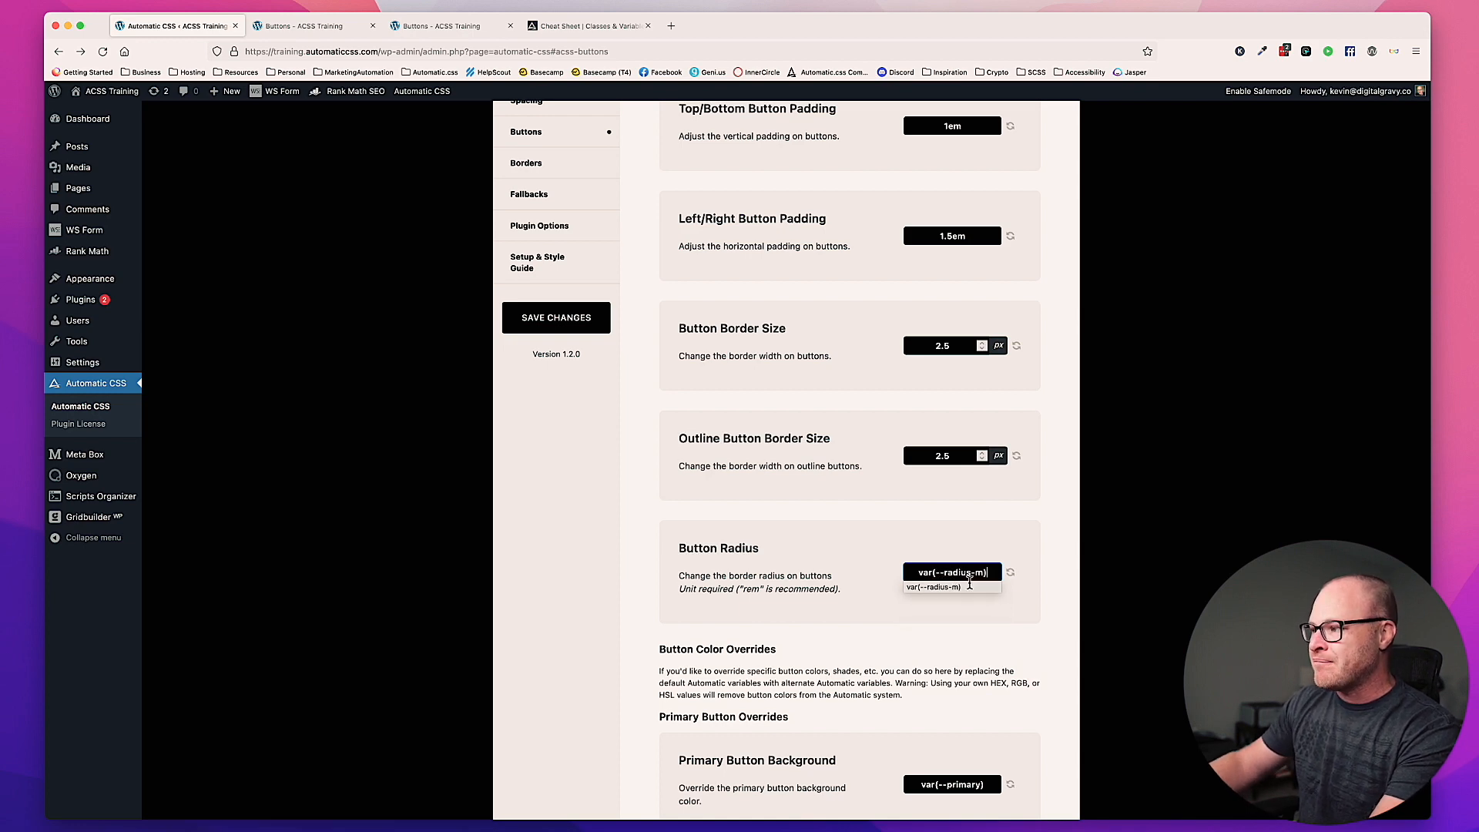
left_click(1041, 547)
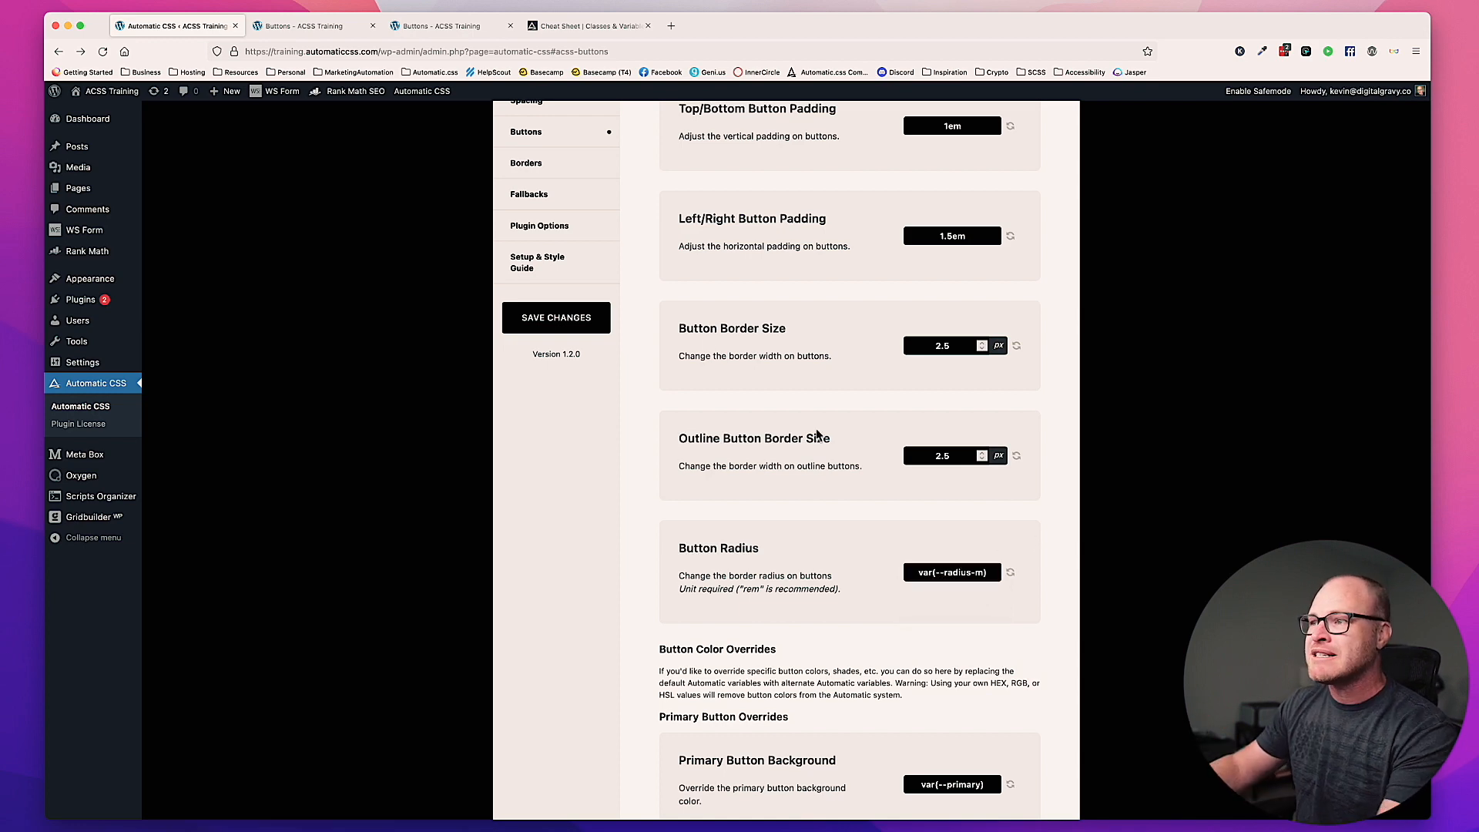
left_click(586, 322)
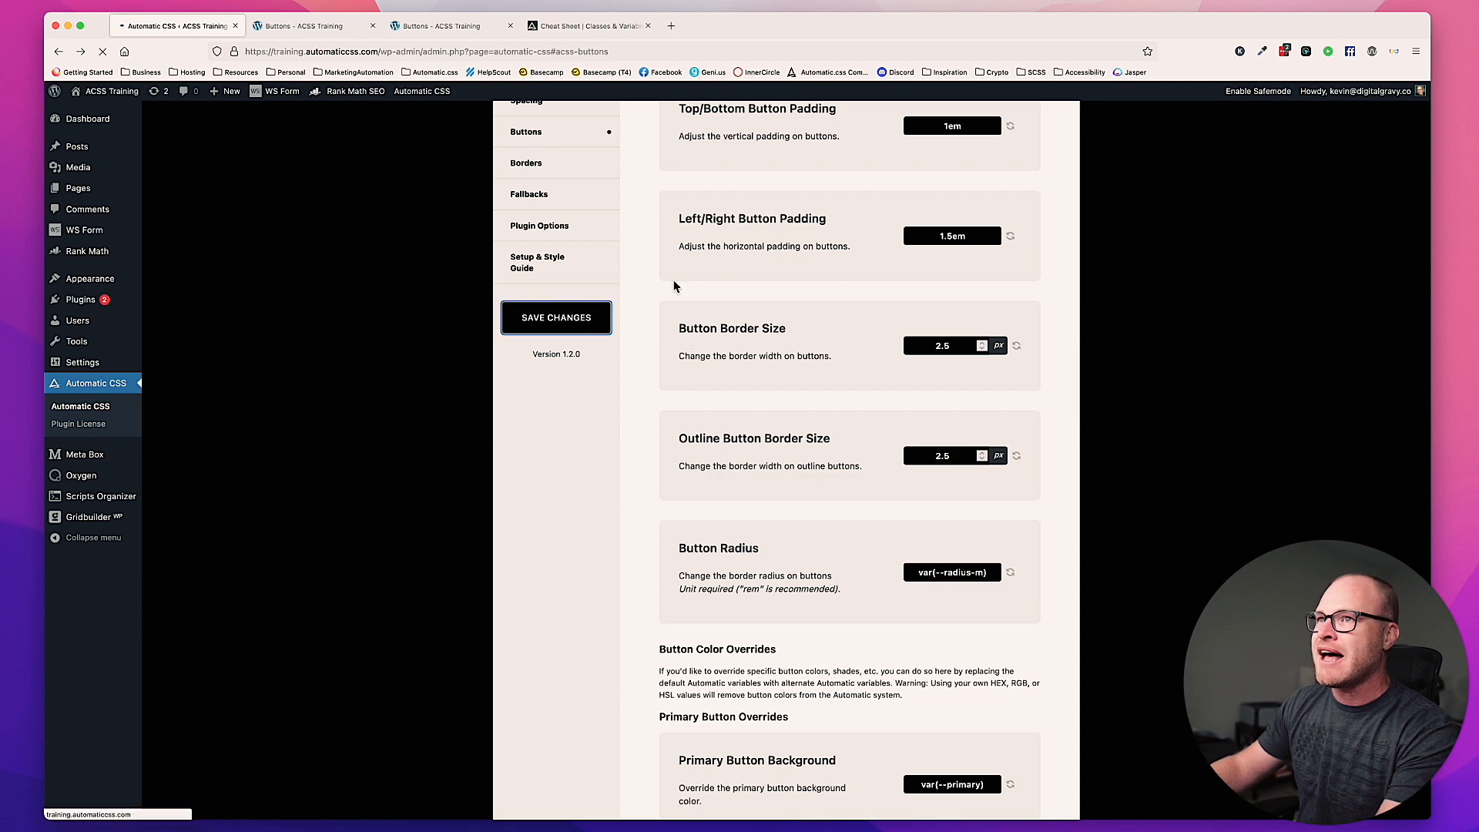
Step: Return to the Oxygen builder and set the border radius of the btn--gradient class to var(--radius-m)
left_click(305, 28)
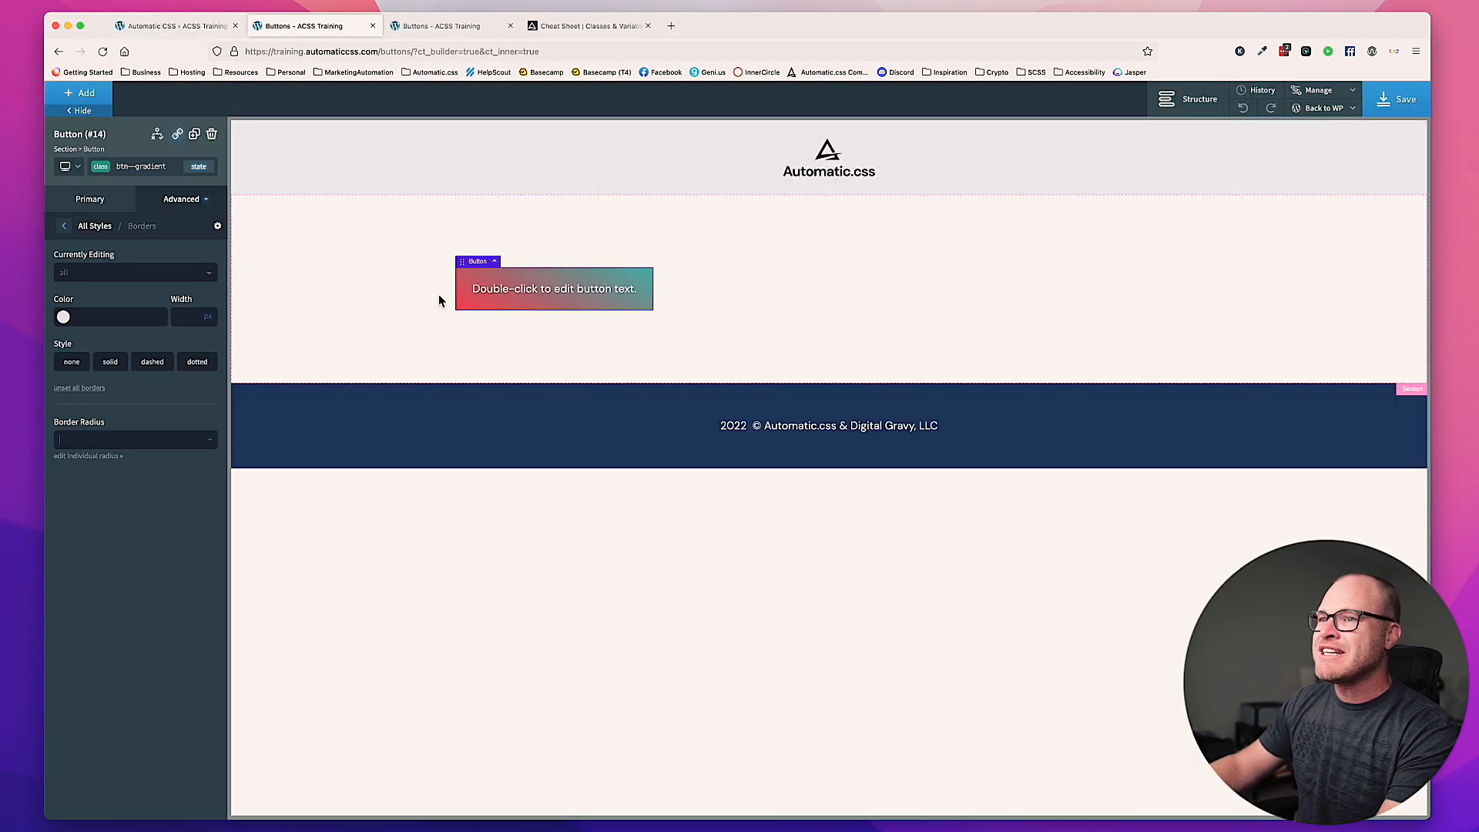
left_click(147, 436)
type("var(-")
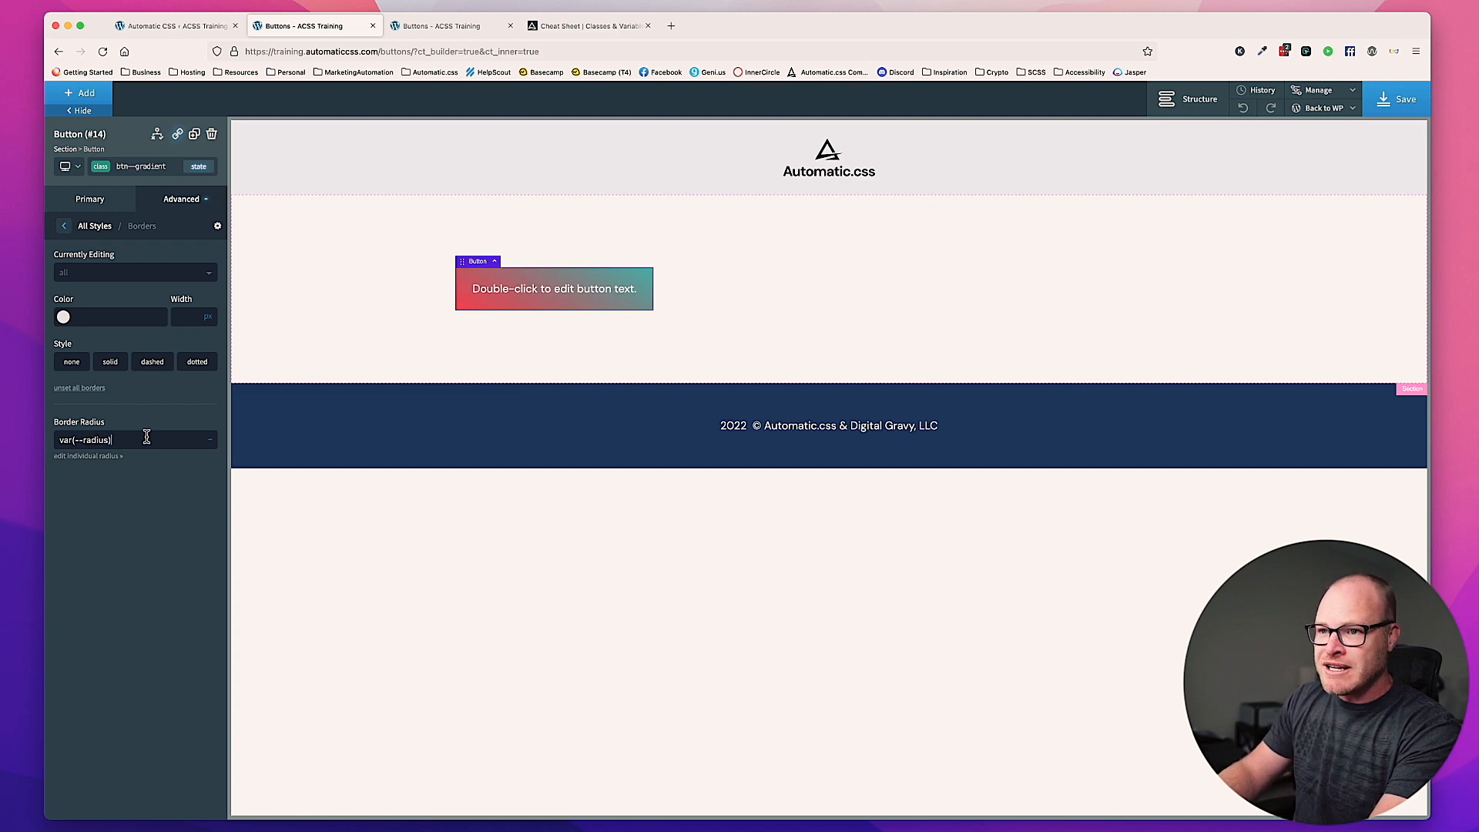
type("-radius)")
key("BackSpace")
type("-0m")
type("m)")
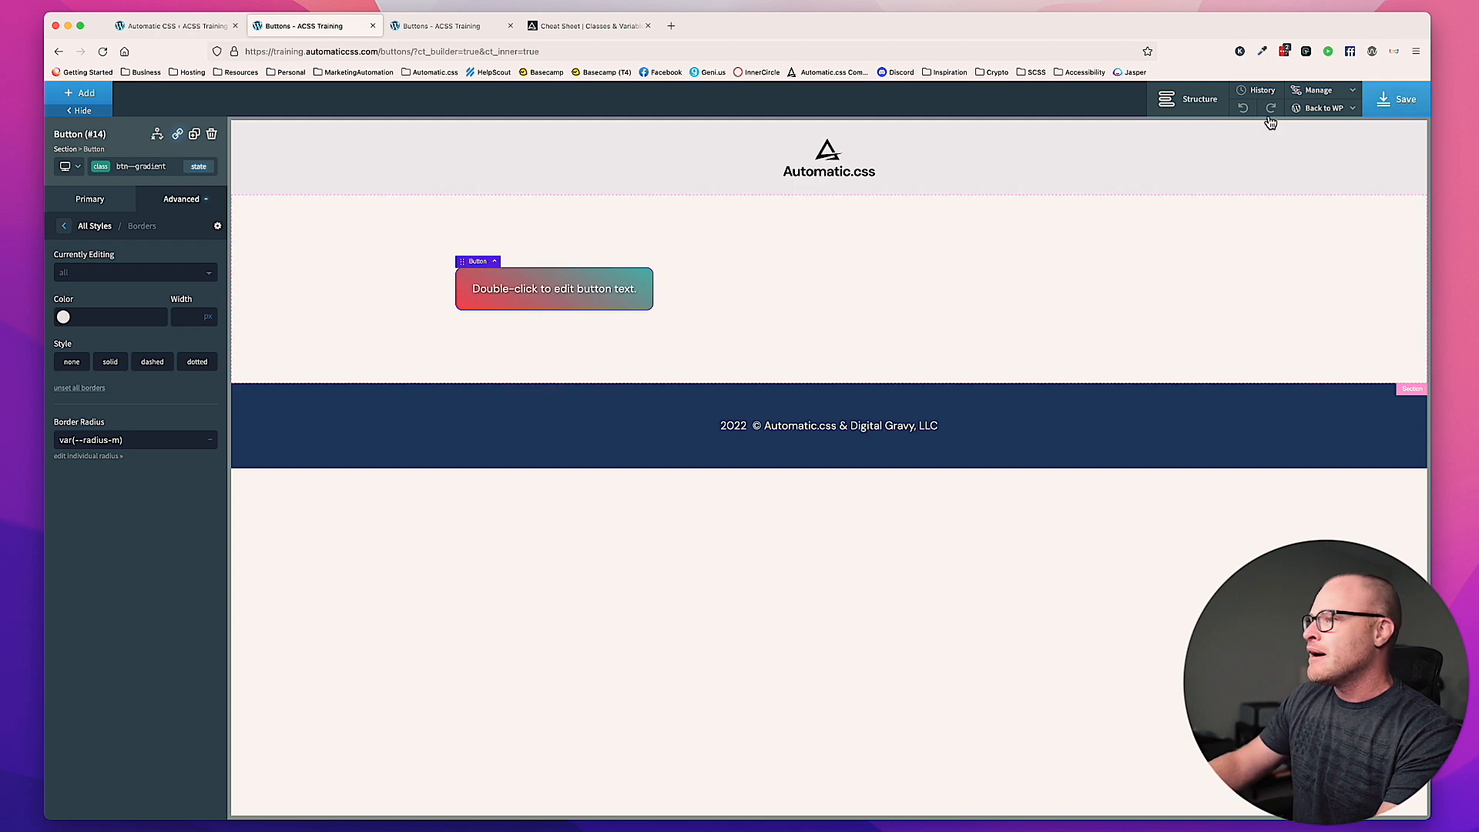
Step: Save the page in the builder and view the rounded gradient button on the live Buttons page
left_click(1398, 101)
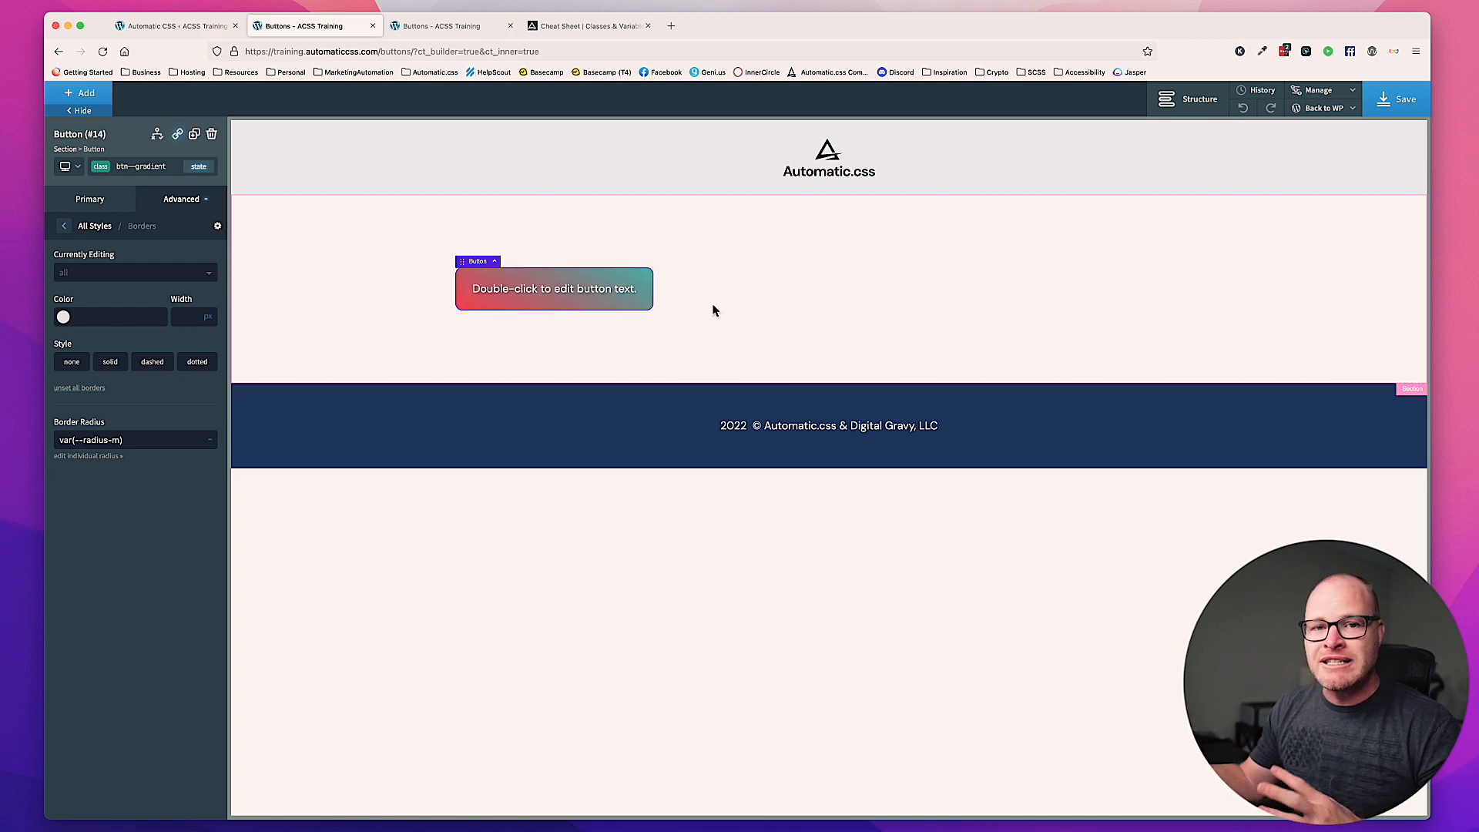
left_click(1398, 94)
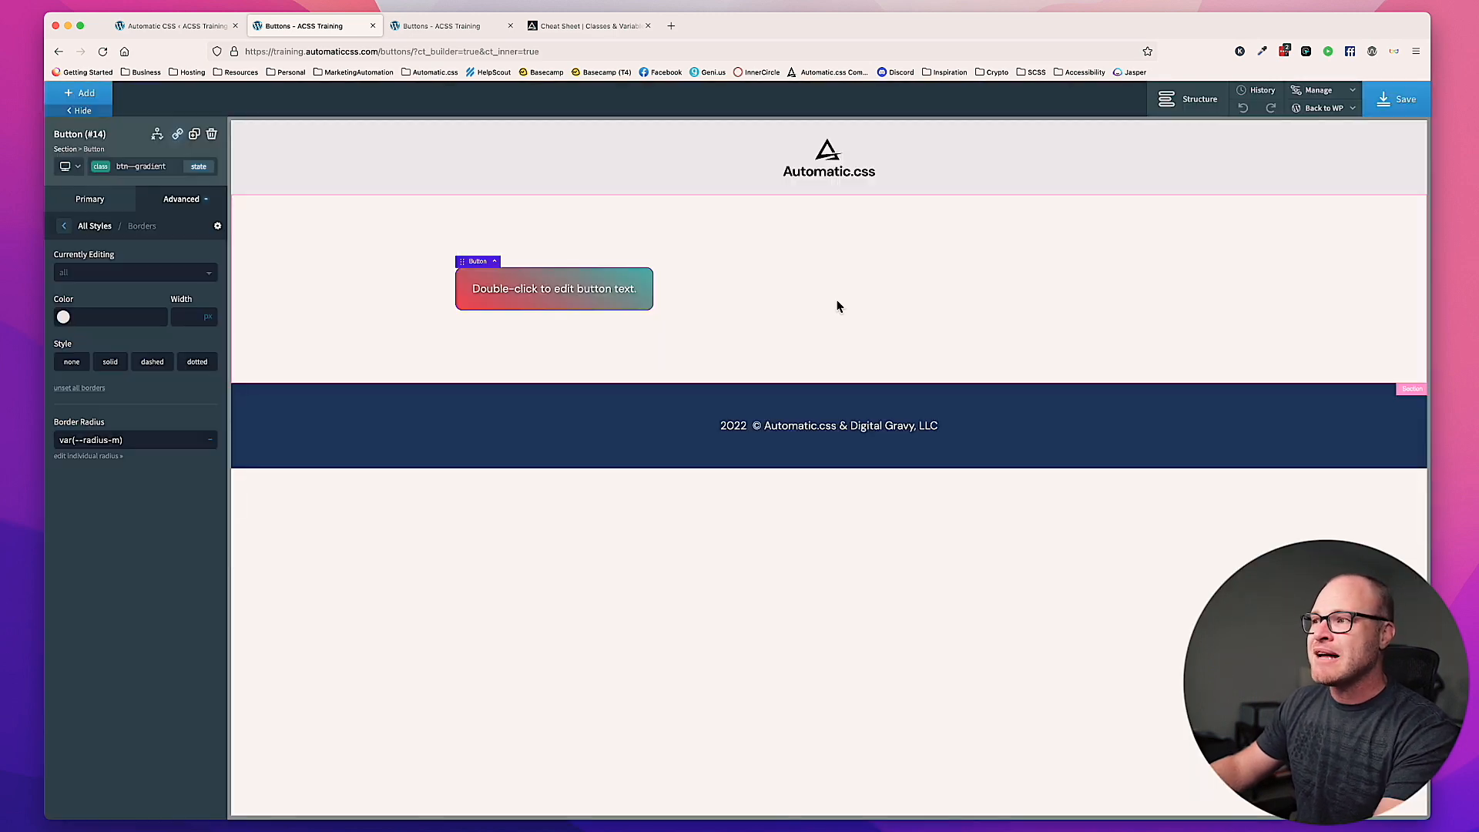
left_click(901, 308)
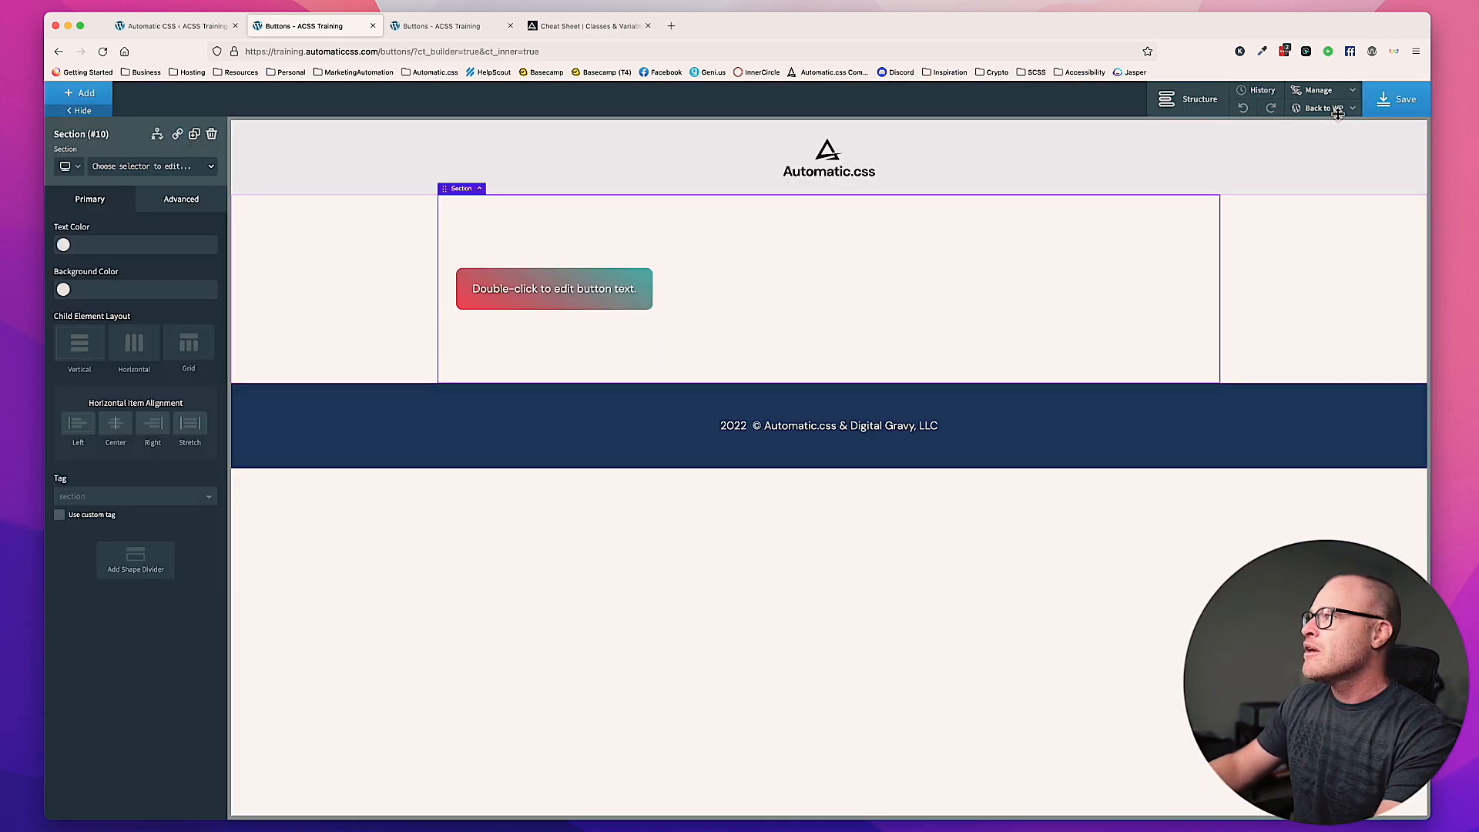
left_click(414, 26)
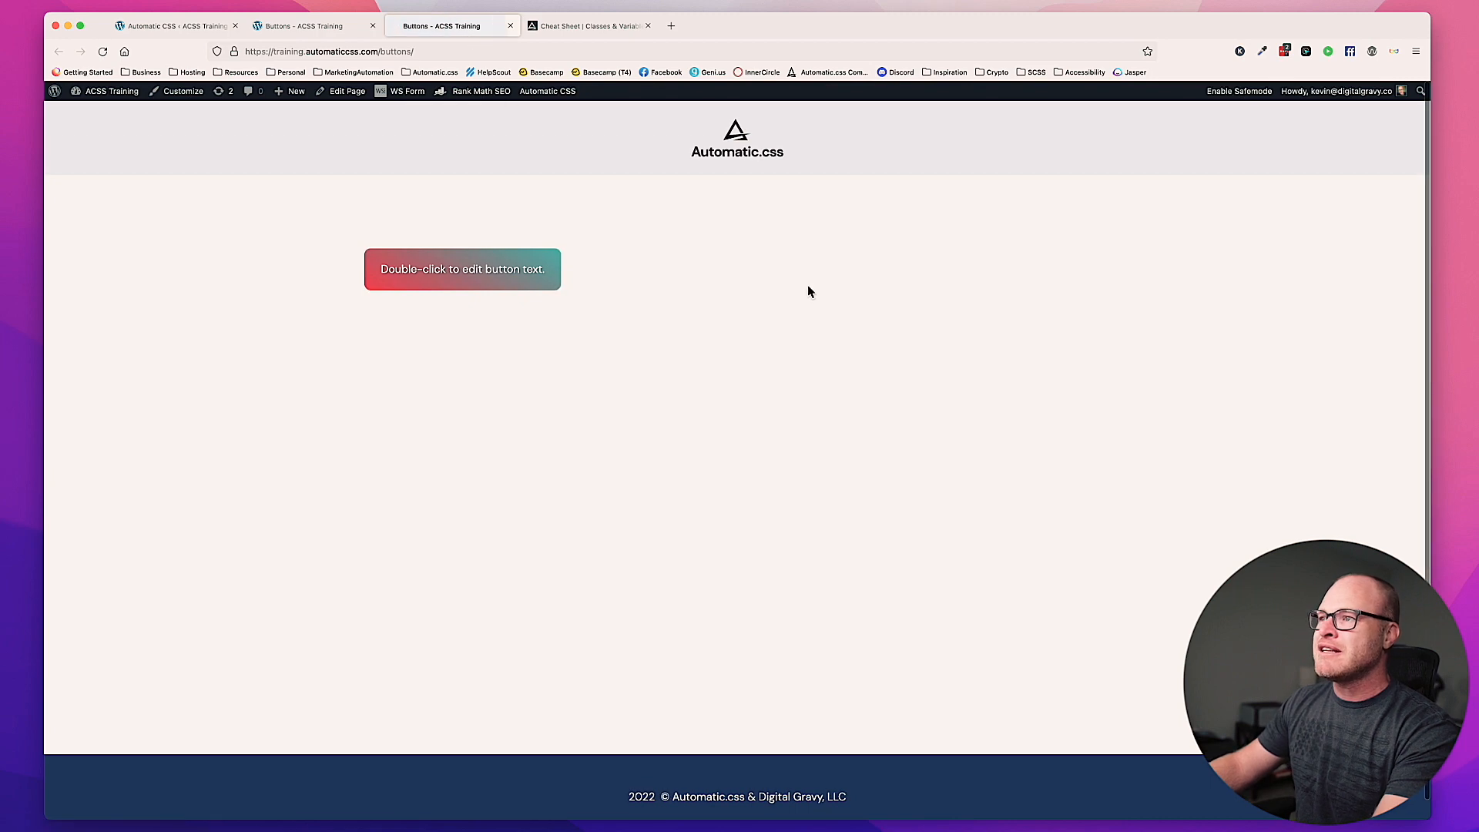
Step: Return to the Oxygen builder and set the gradient button class's font size to var(--text-l) with the unit none
left_click(295, 29)
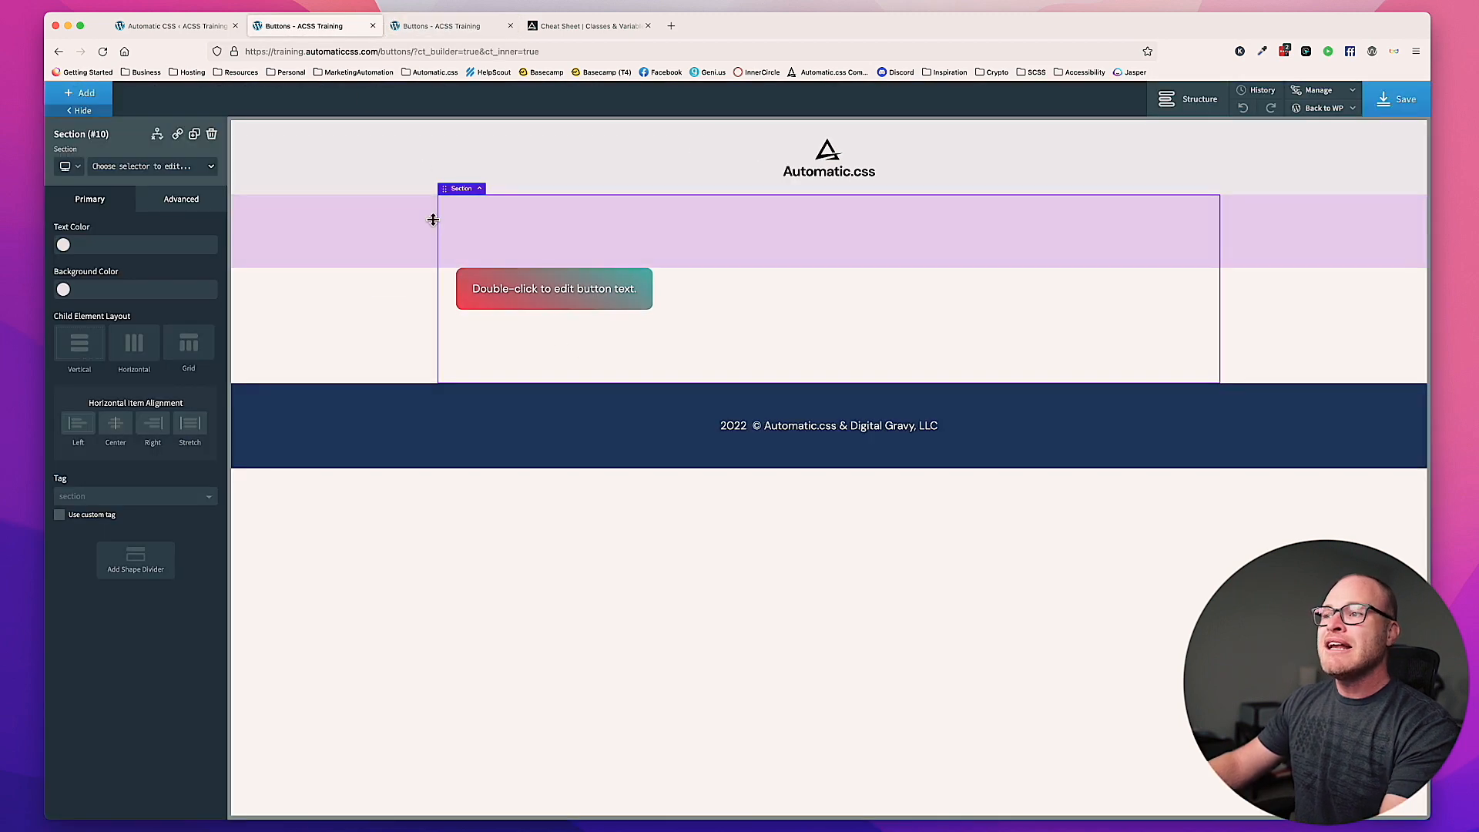
left_click(581, 303)
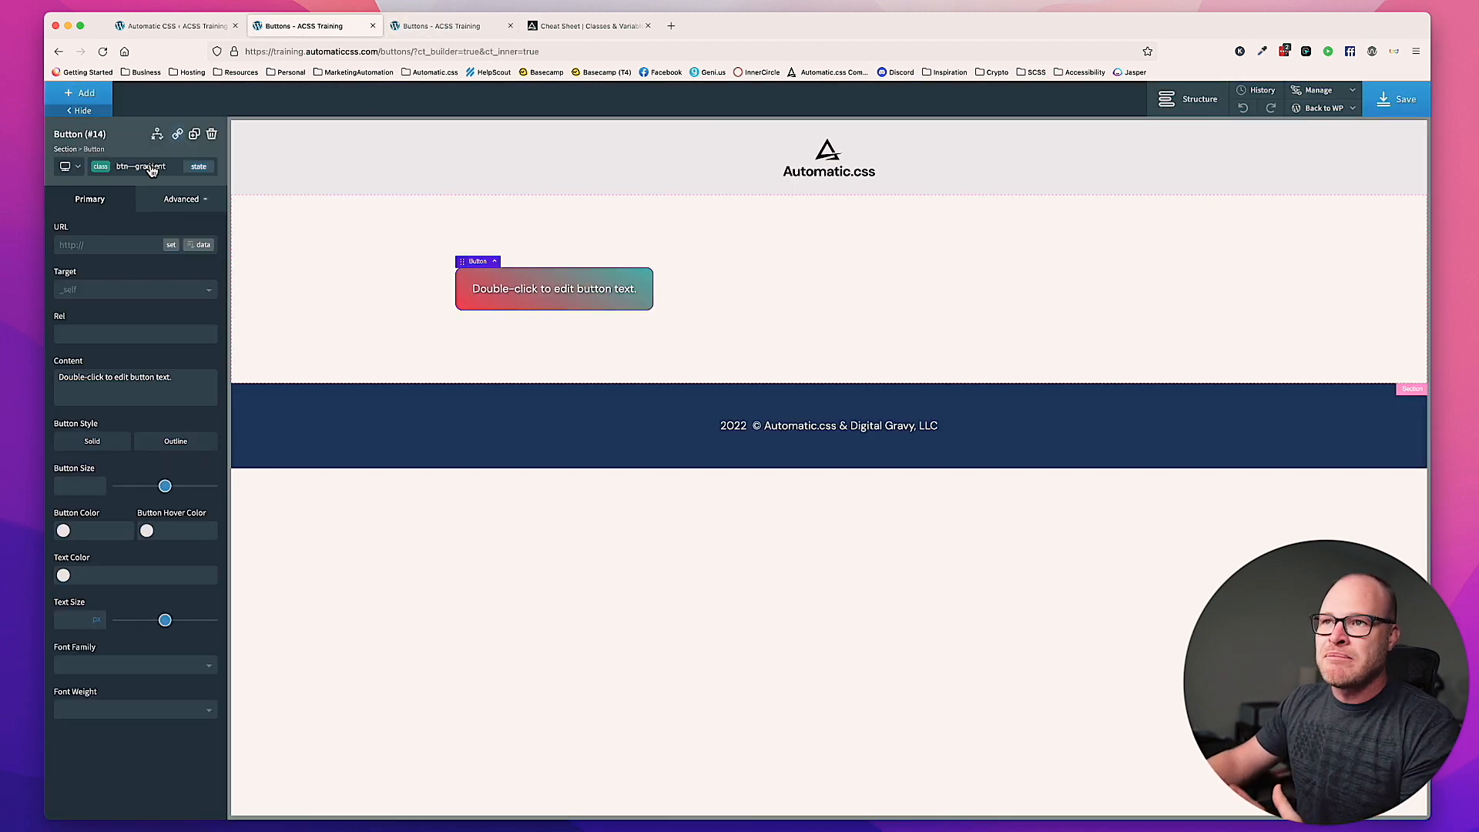
left_click(185, 197)
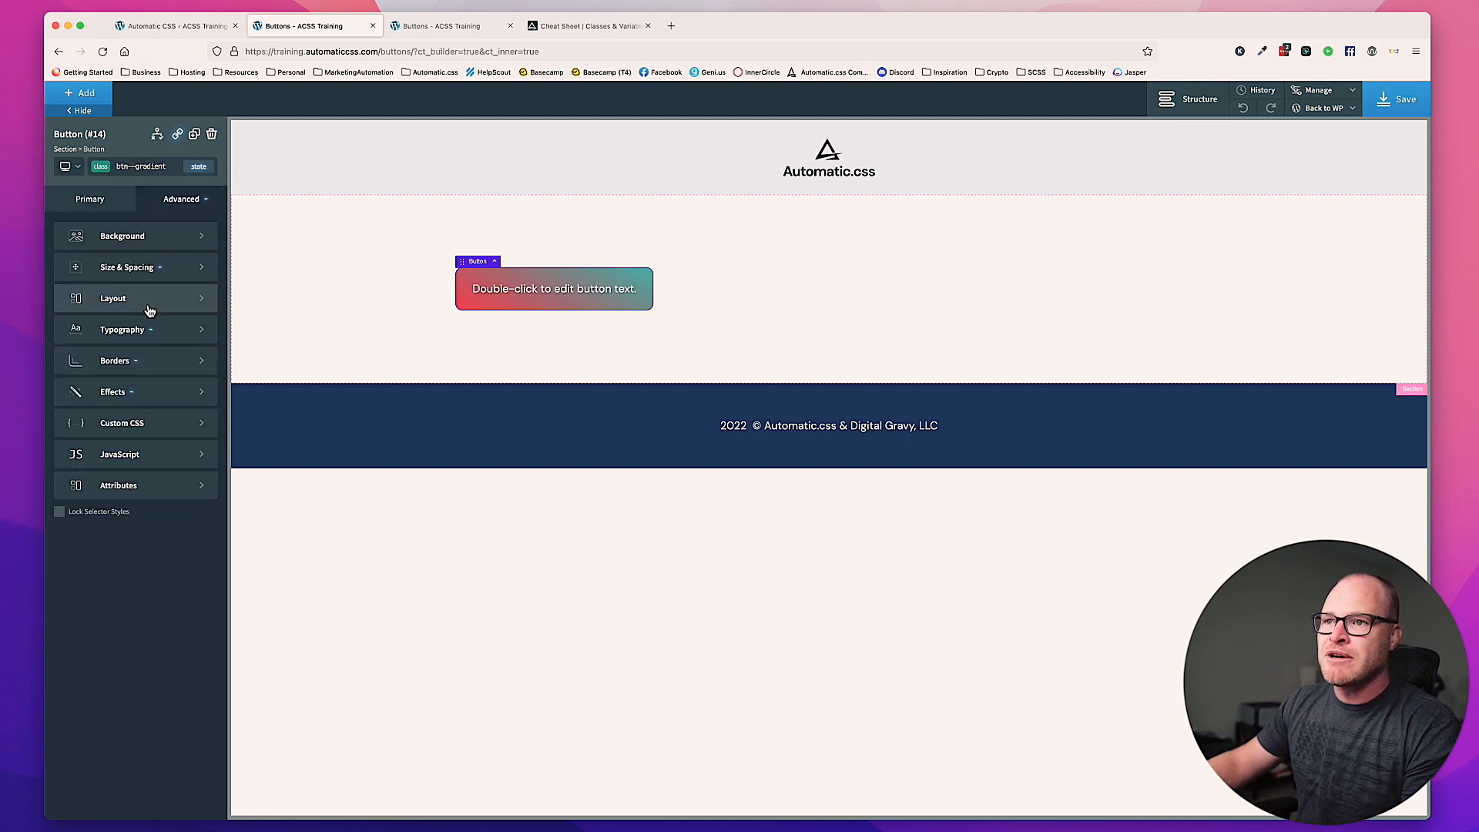
left_click(136, 328)
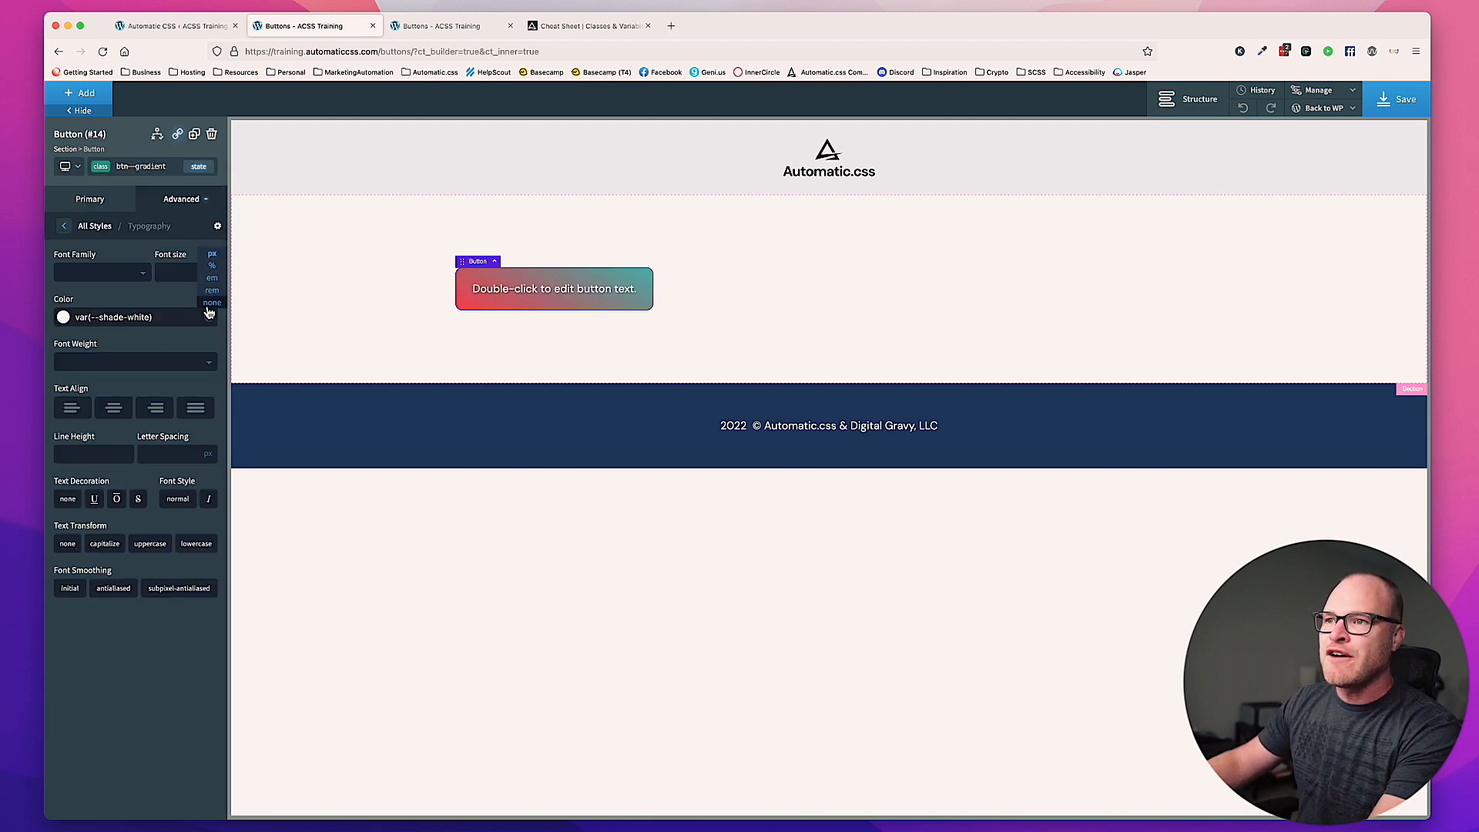
left_click(173, 272)
type("var(--")
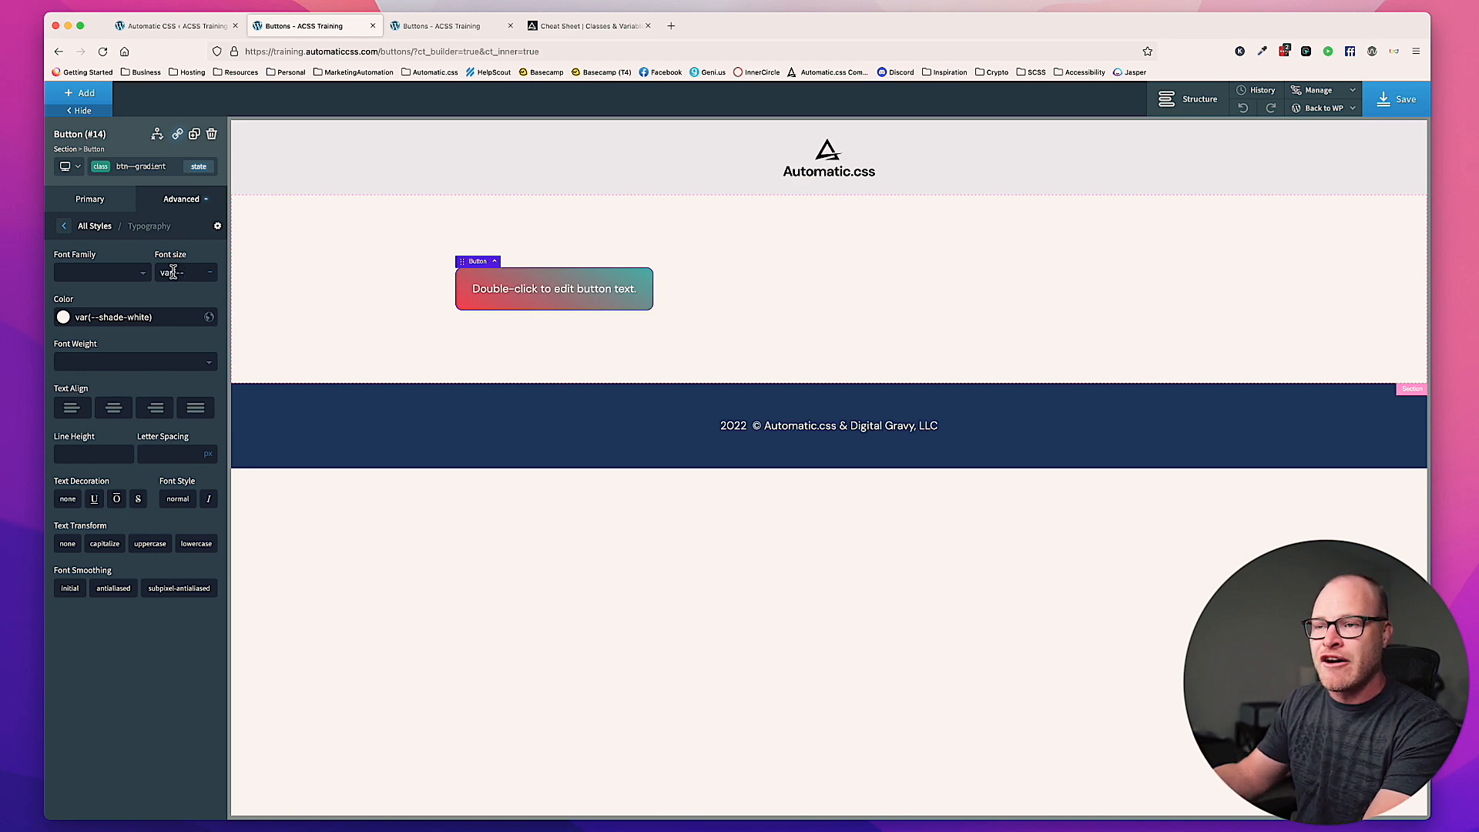
type("text")
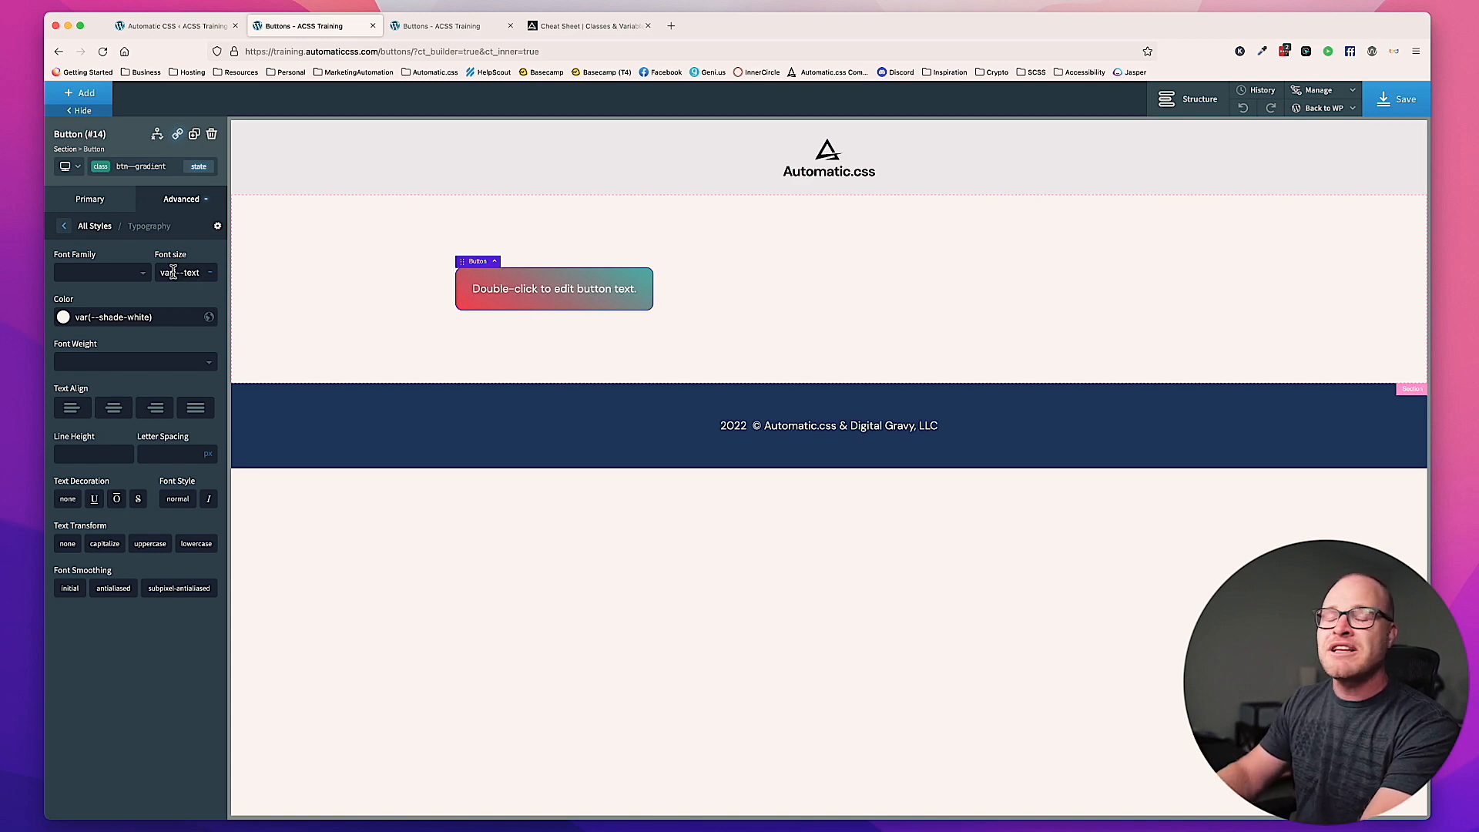
type("-")
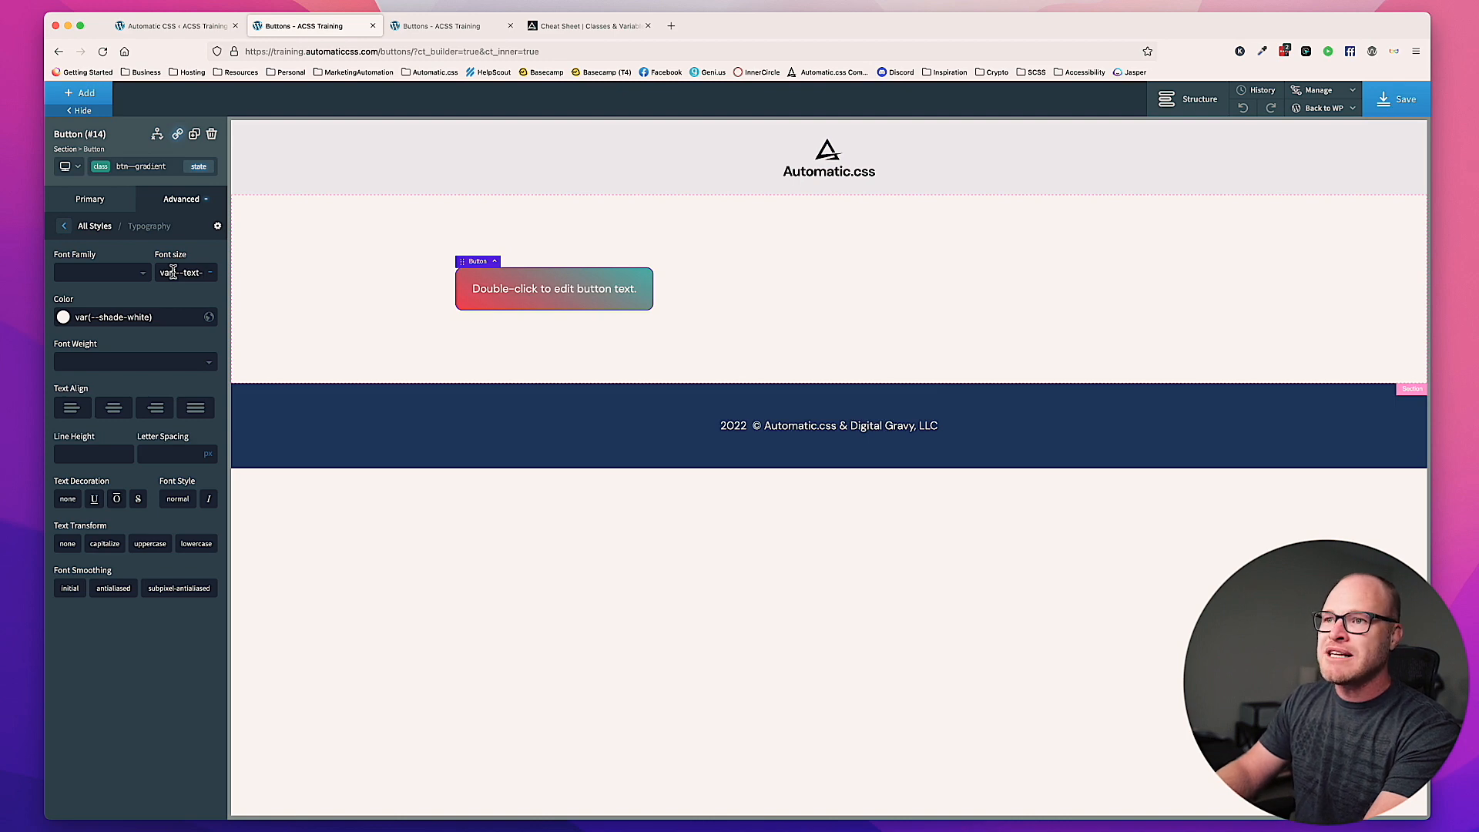
type("l)")
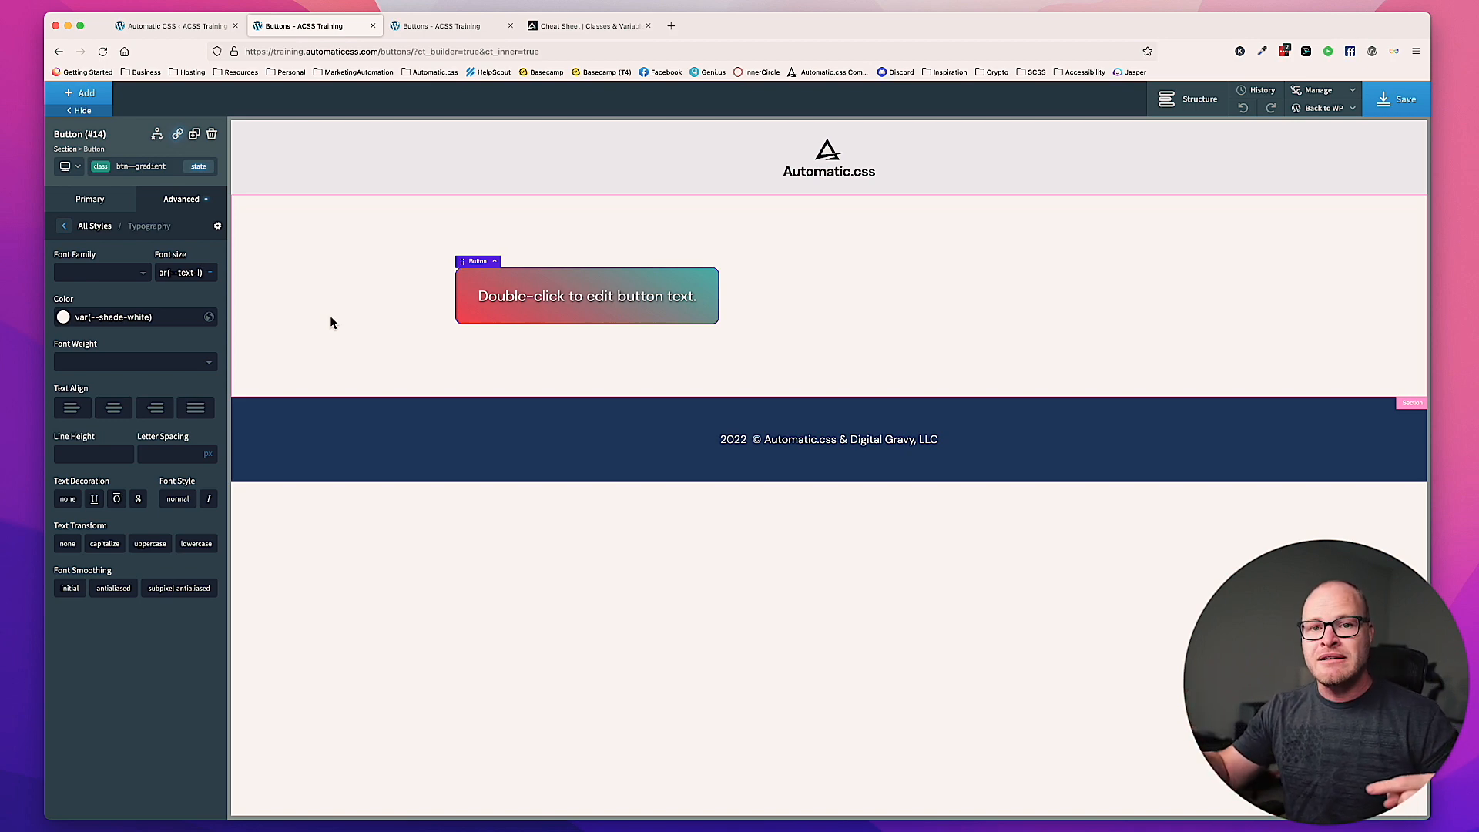
Step: Try the medium text size variable --text-m for the button's font size, and switch back to --text-l
key("BackSpace")
type("m")
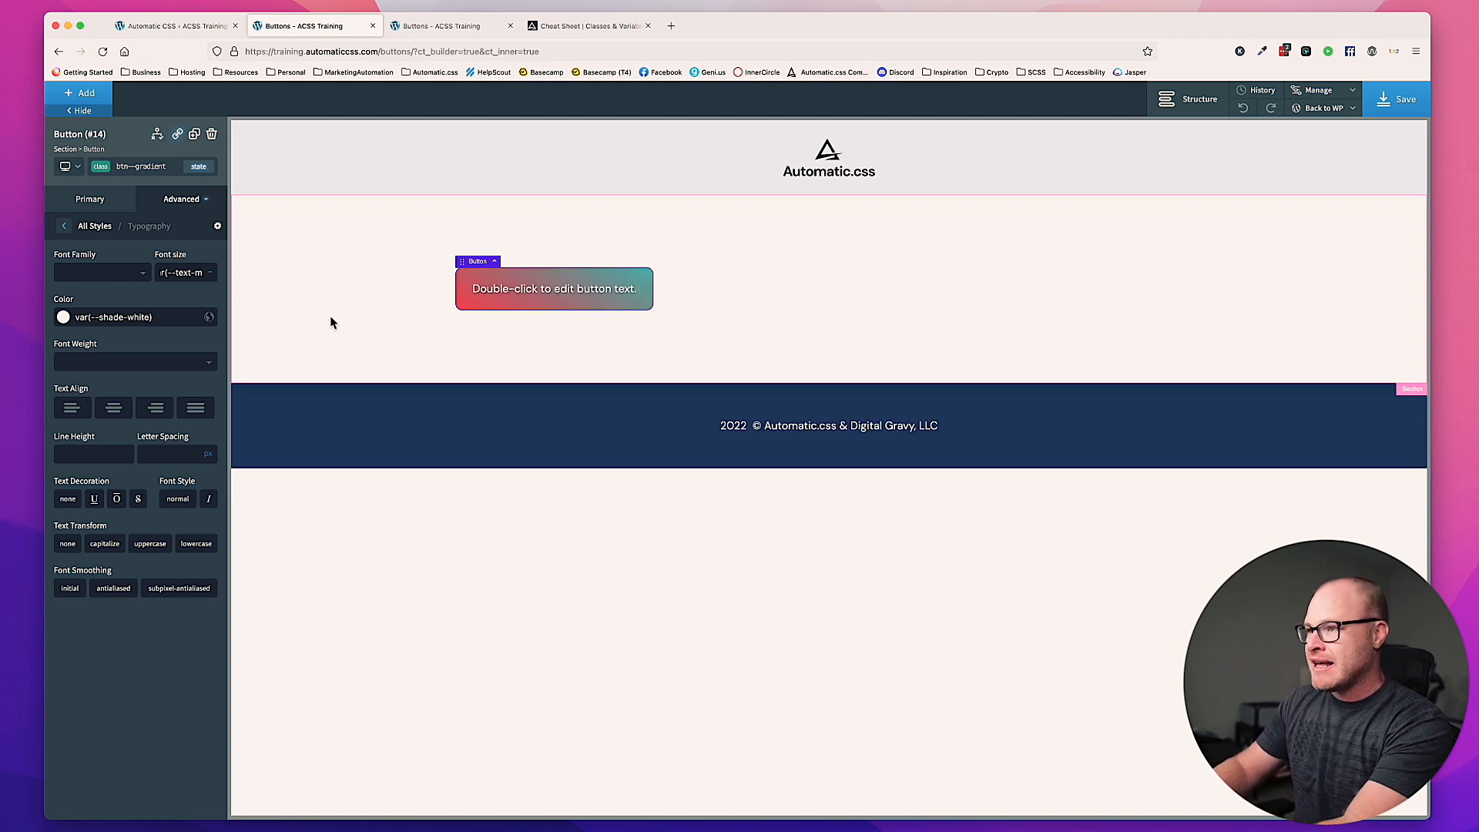
key("BackSpace")
type("l")
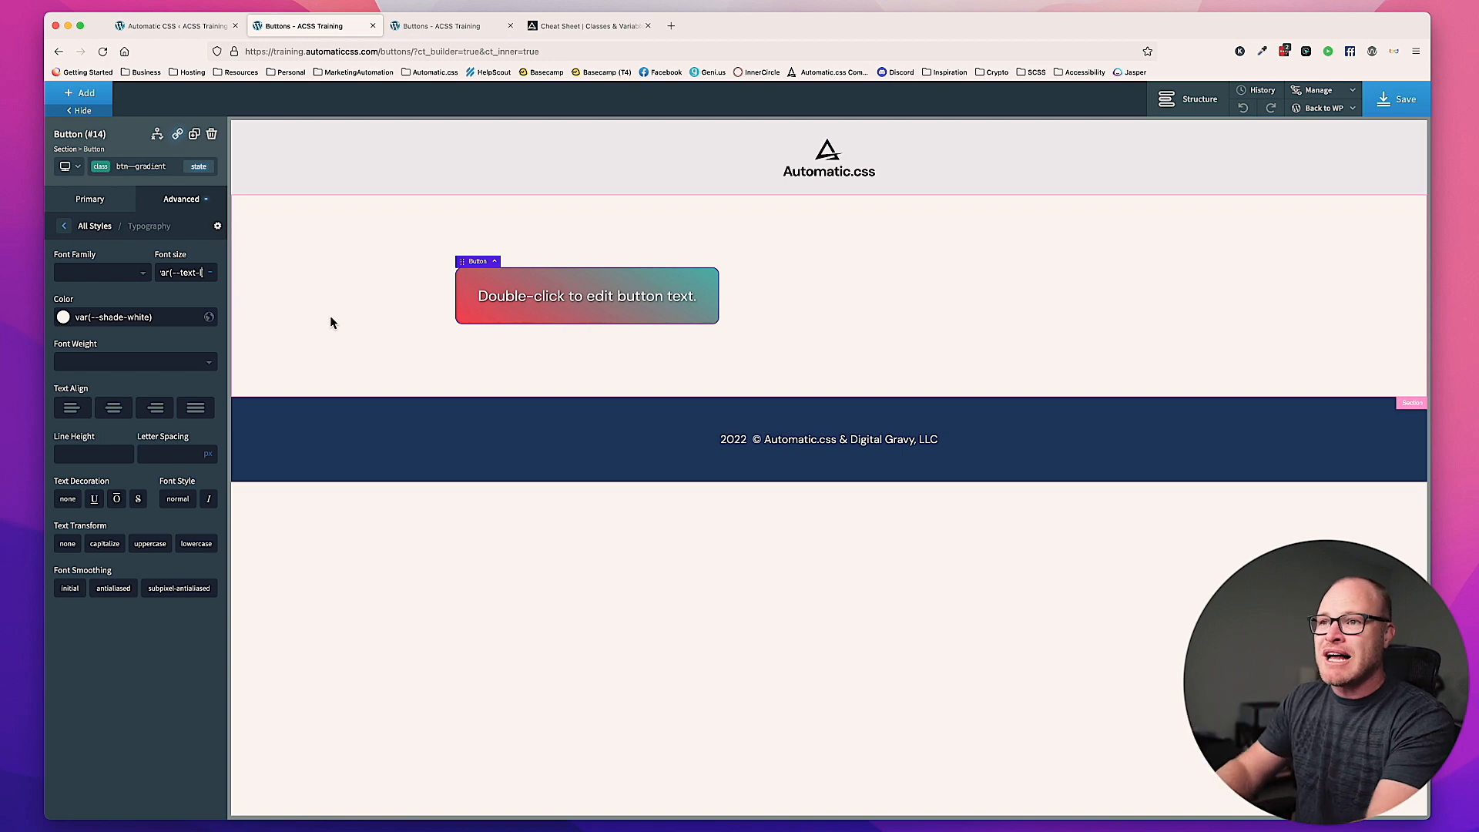
Step: Replace the button's font size with the calculation calc(var(--text-m) * .05)
key("super+a")
key("BackSpace")
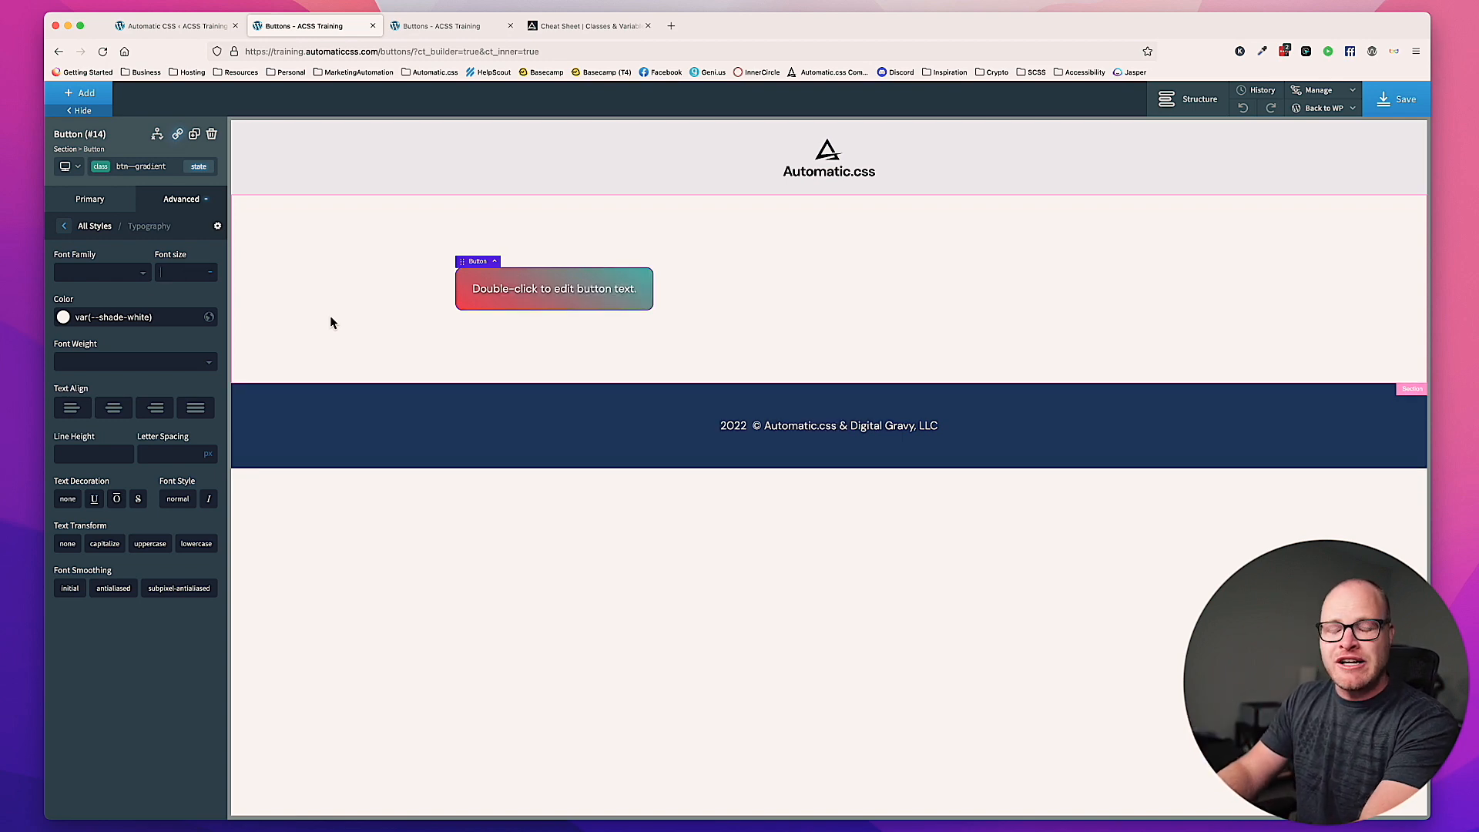
type("calc()")
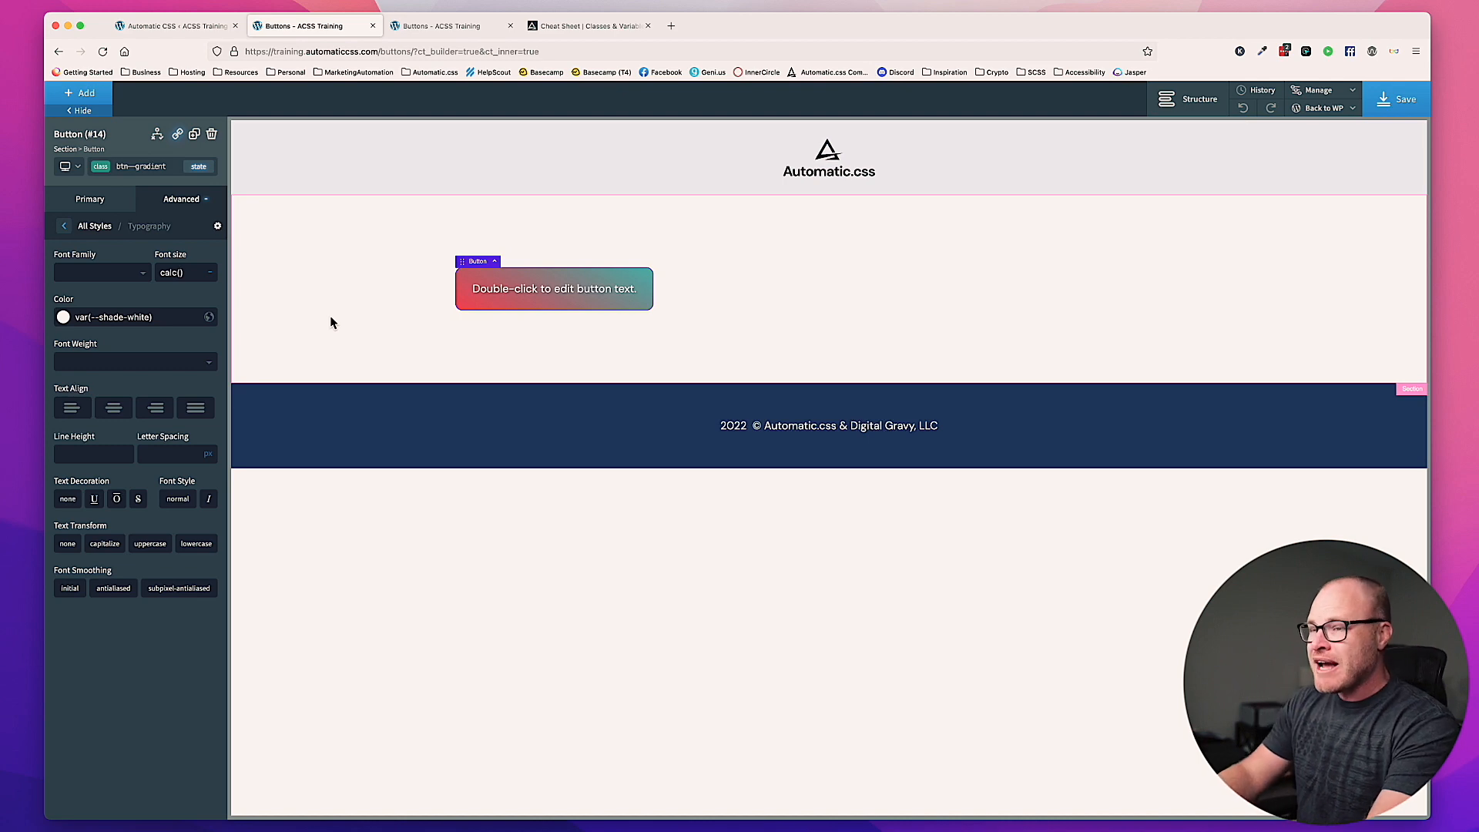
type("var")
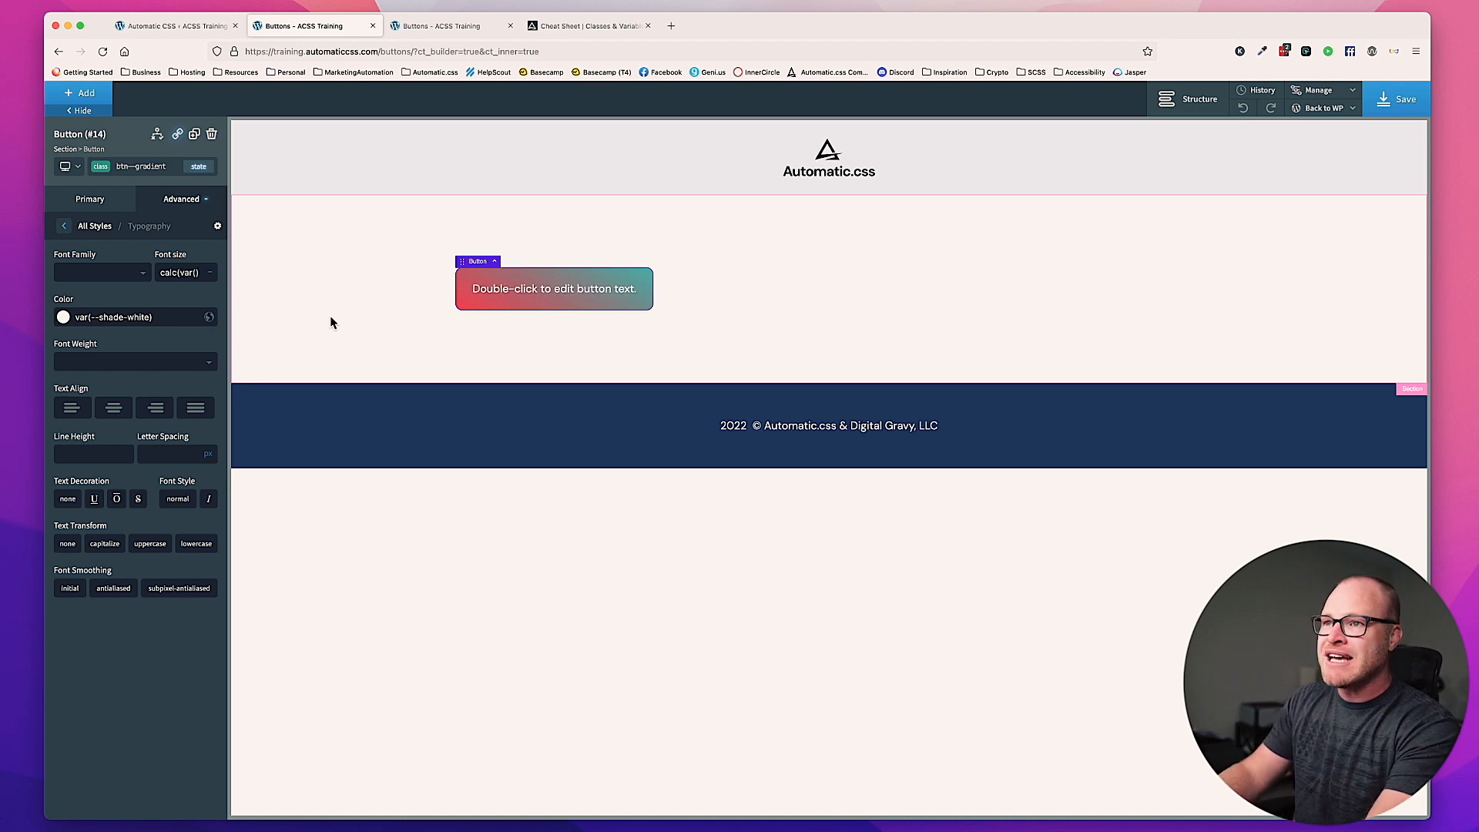
type("(--text")
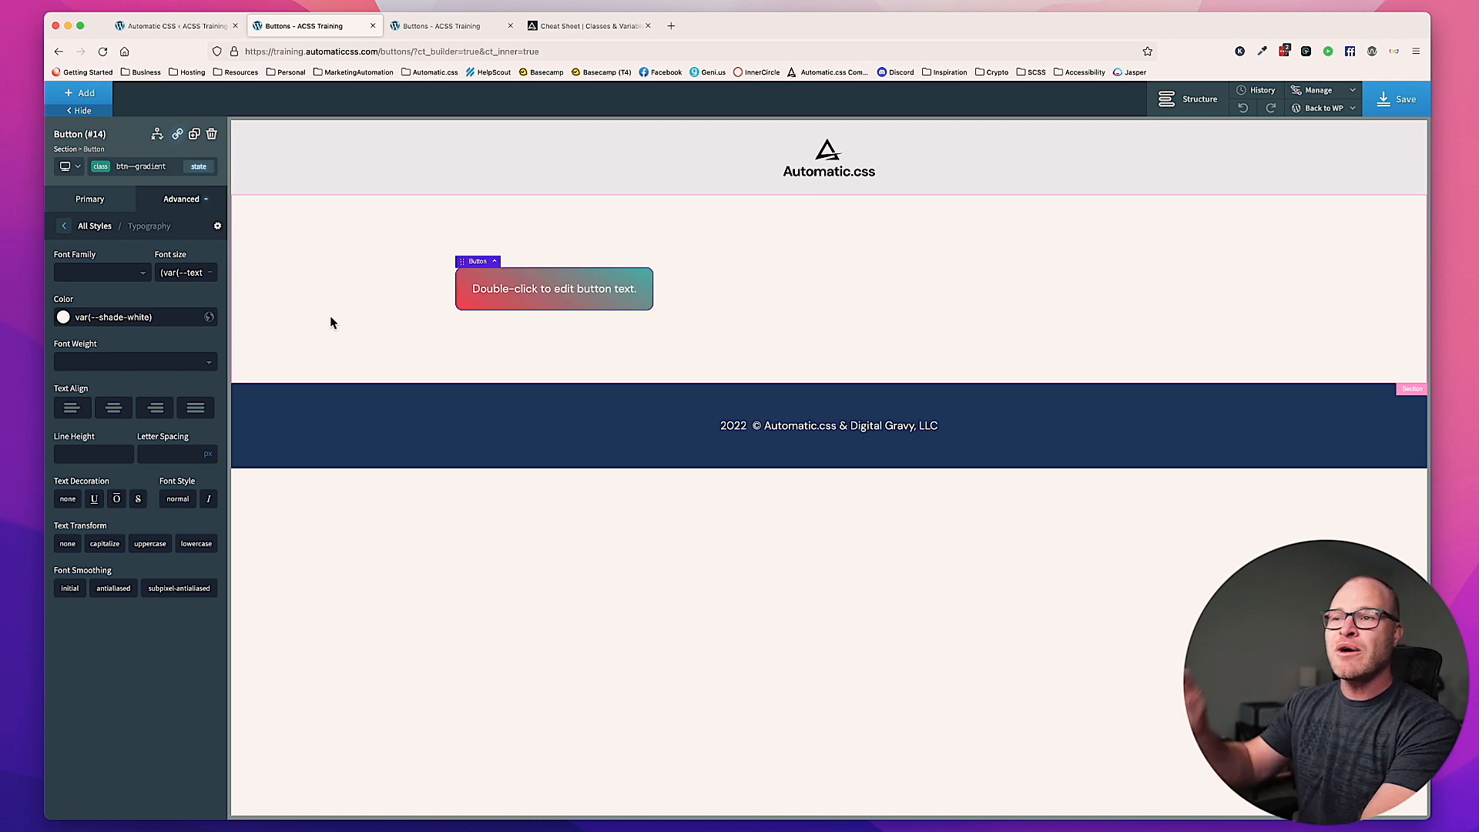
type("-m)")
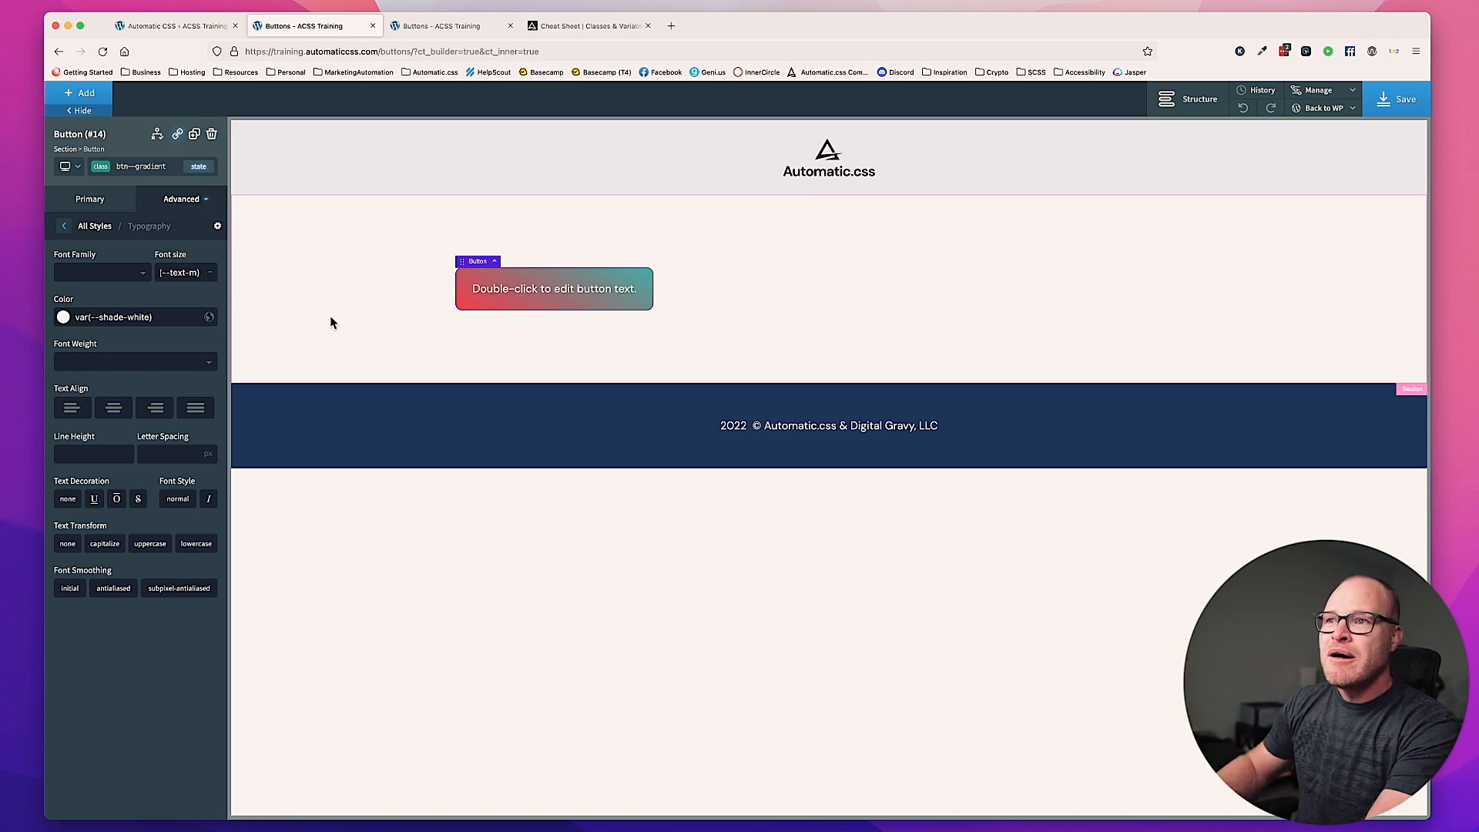
type(")")
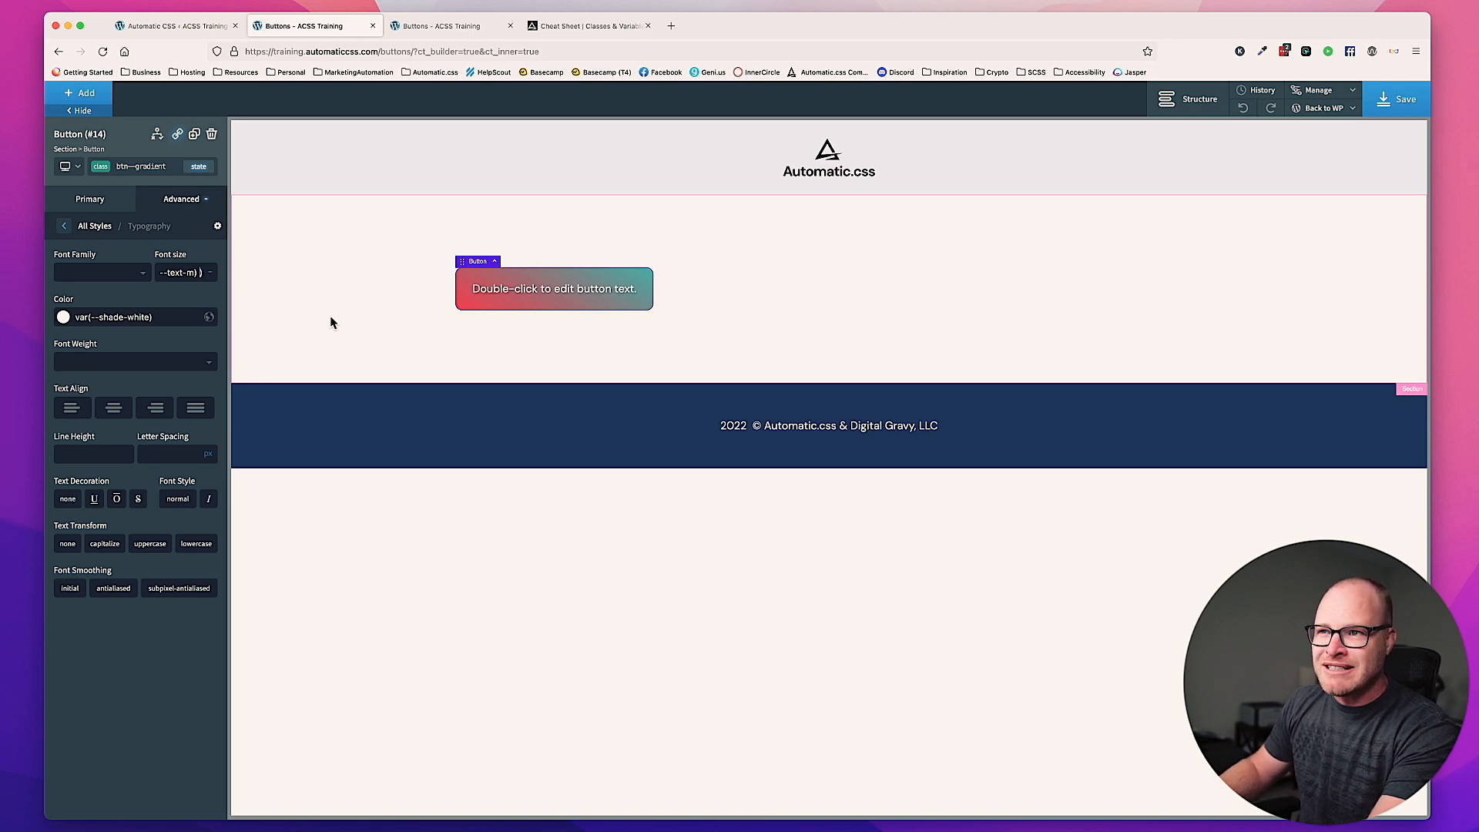
type("*")
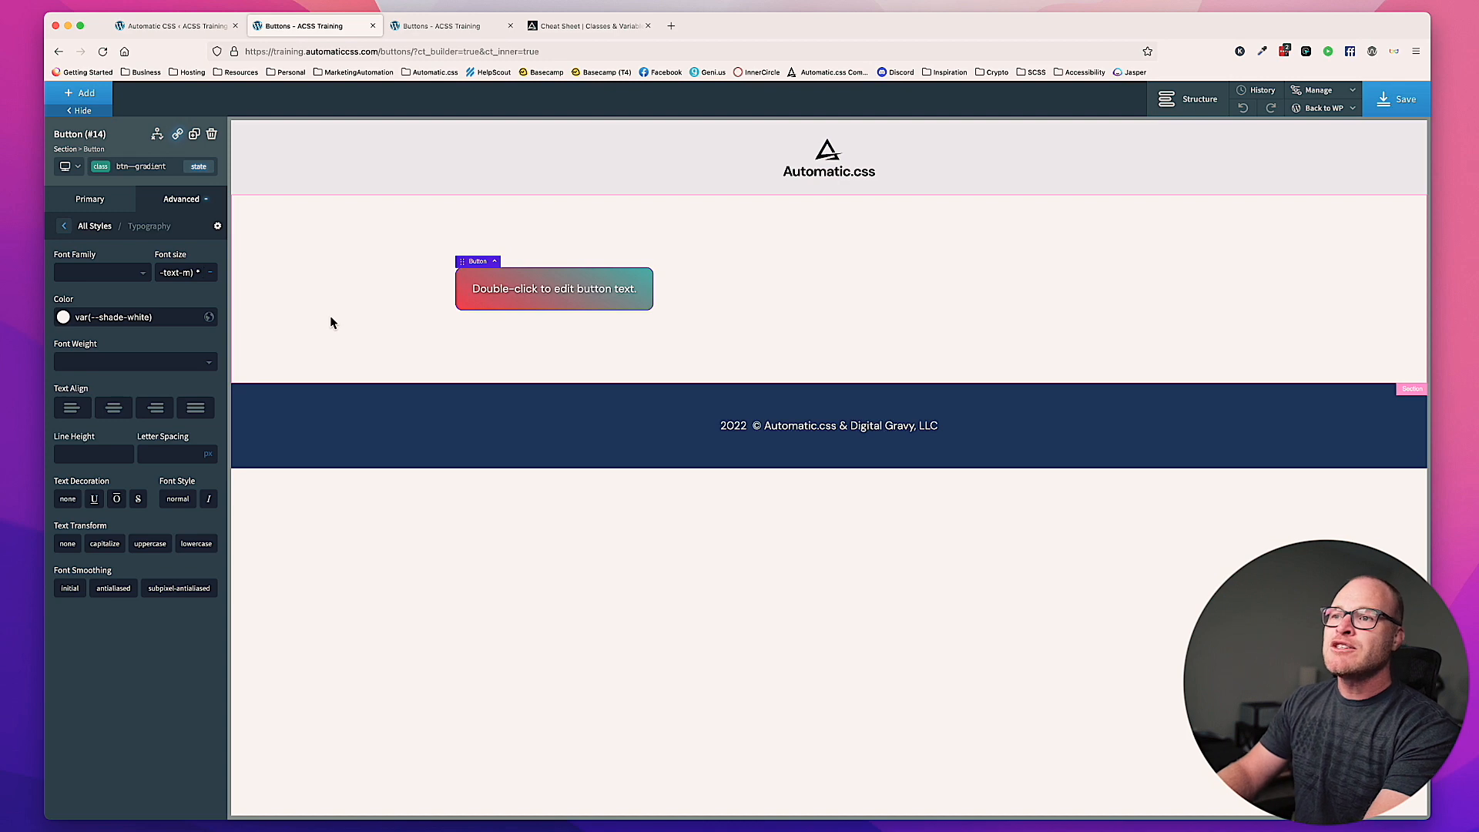
type(".05")
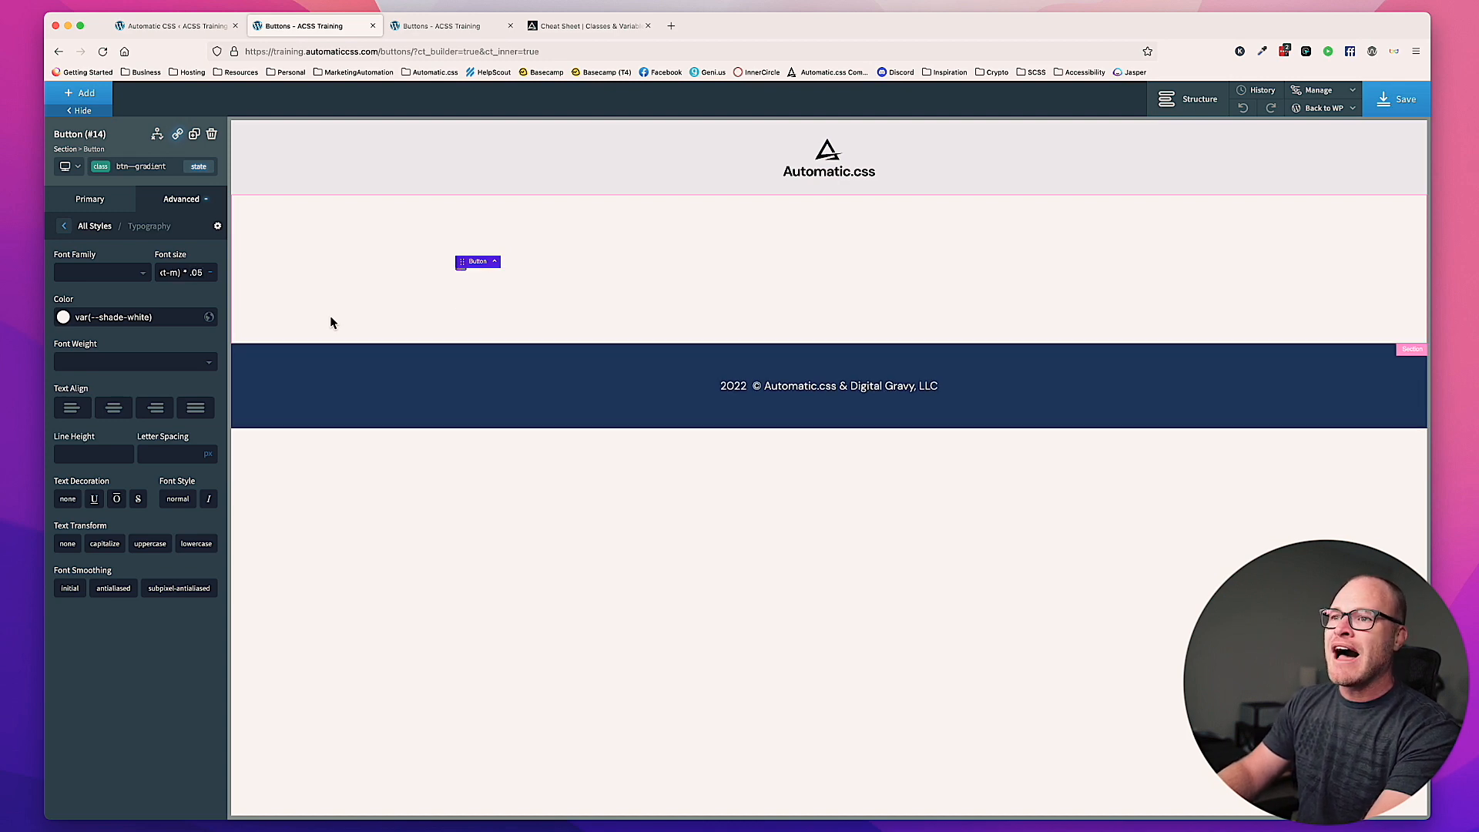
type(" )")
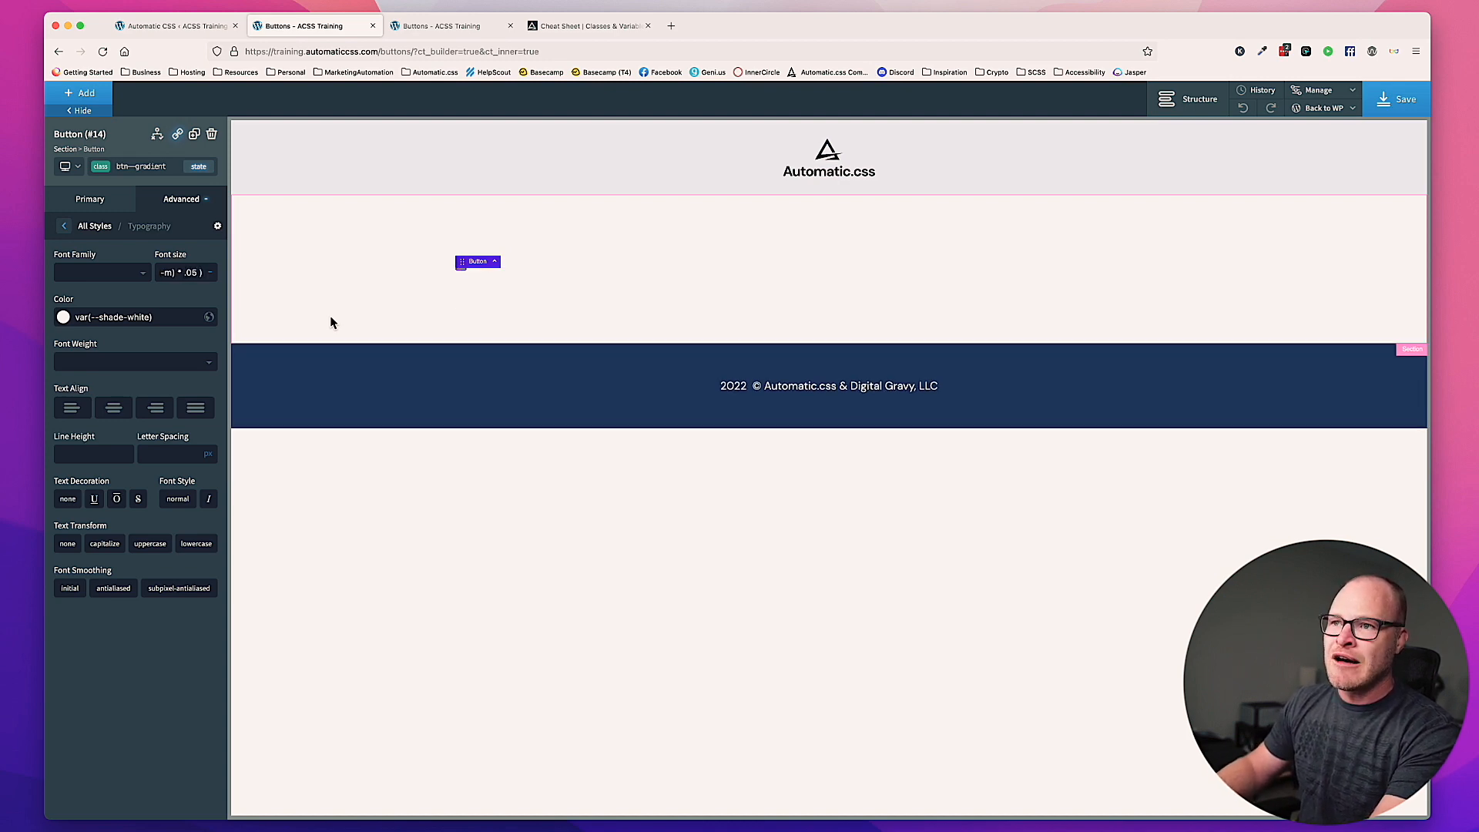
Step: Correct the multiplier in the font size calculation to 1.05 and remove the extra space before the closing parenthesis
key("Left")
key("Left")
key("Left")
key("Left")
key("Left")
type("1")
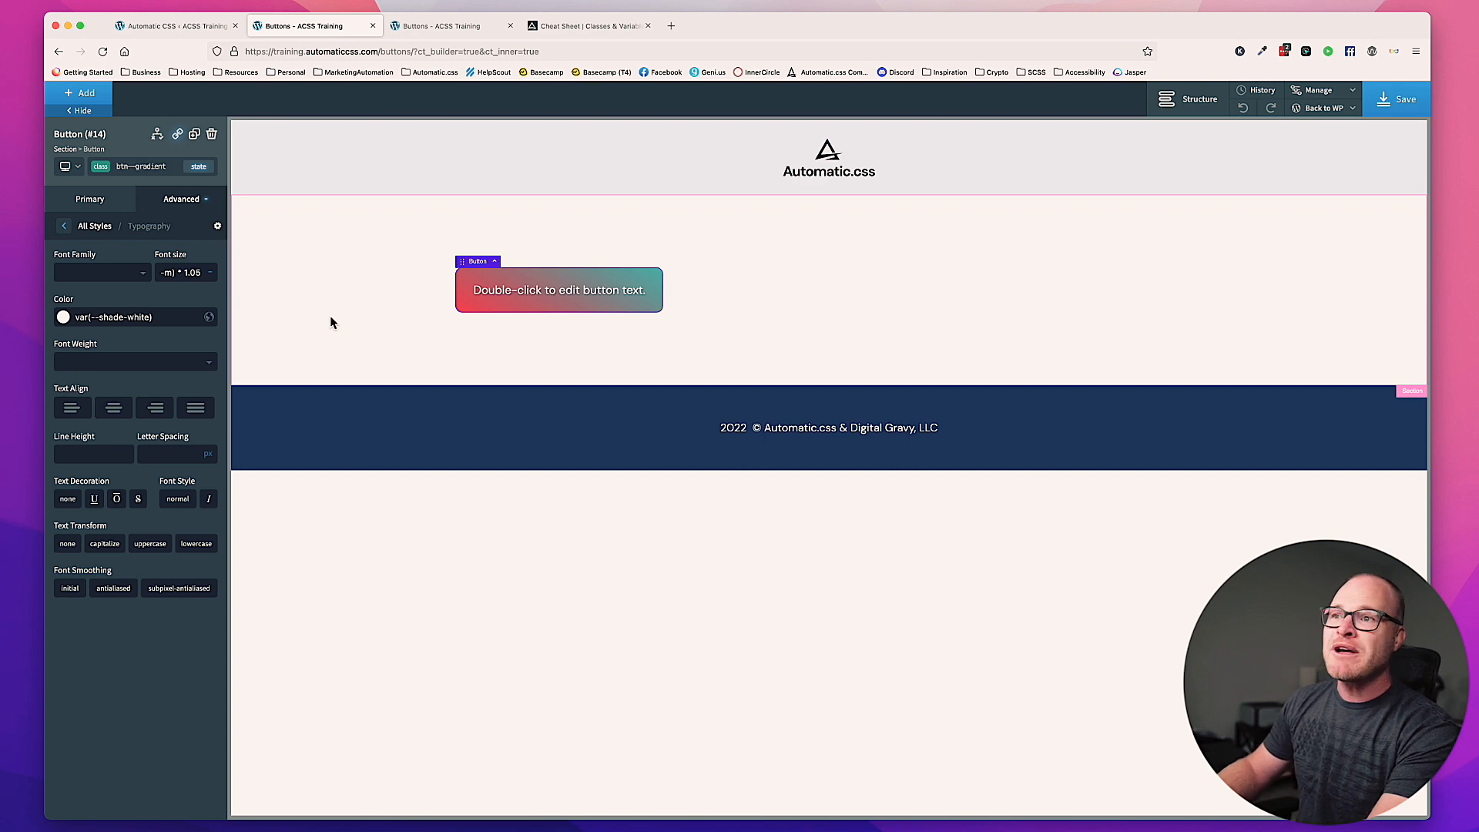
key("Right")
key("Right")
key("Right")
key("Right")
key("Right")
key("Left")
key("BackSpace")
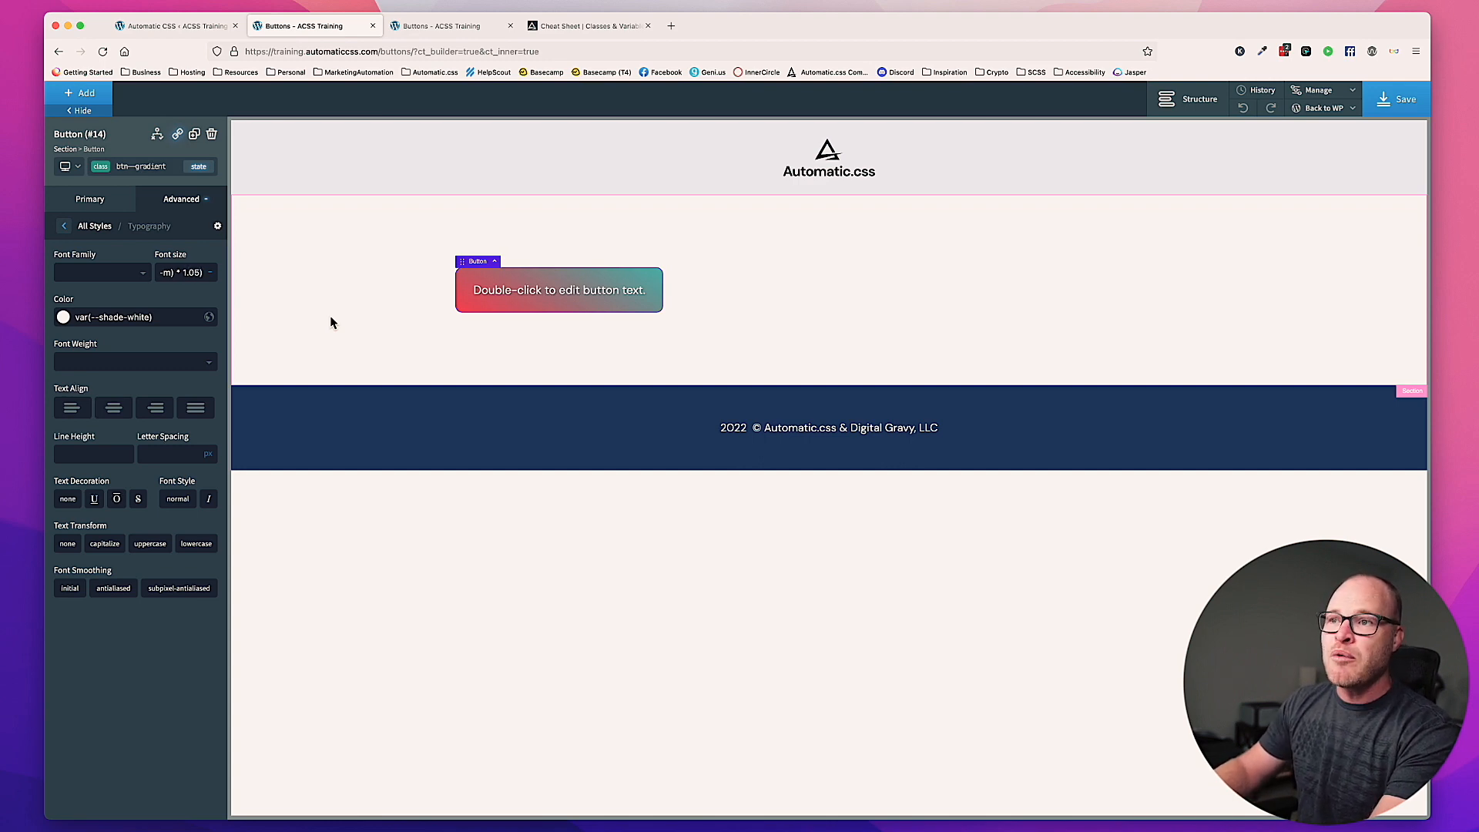
Step: Try multipliers of 1.15, 1.25 and 1.12 in the button's font size calculation
key("BackSpace")
type("1")
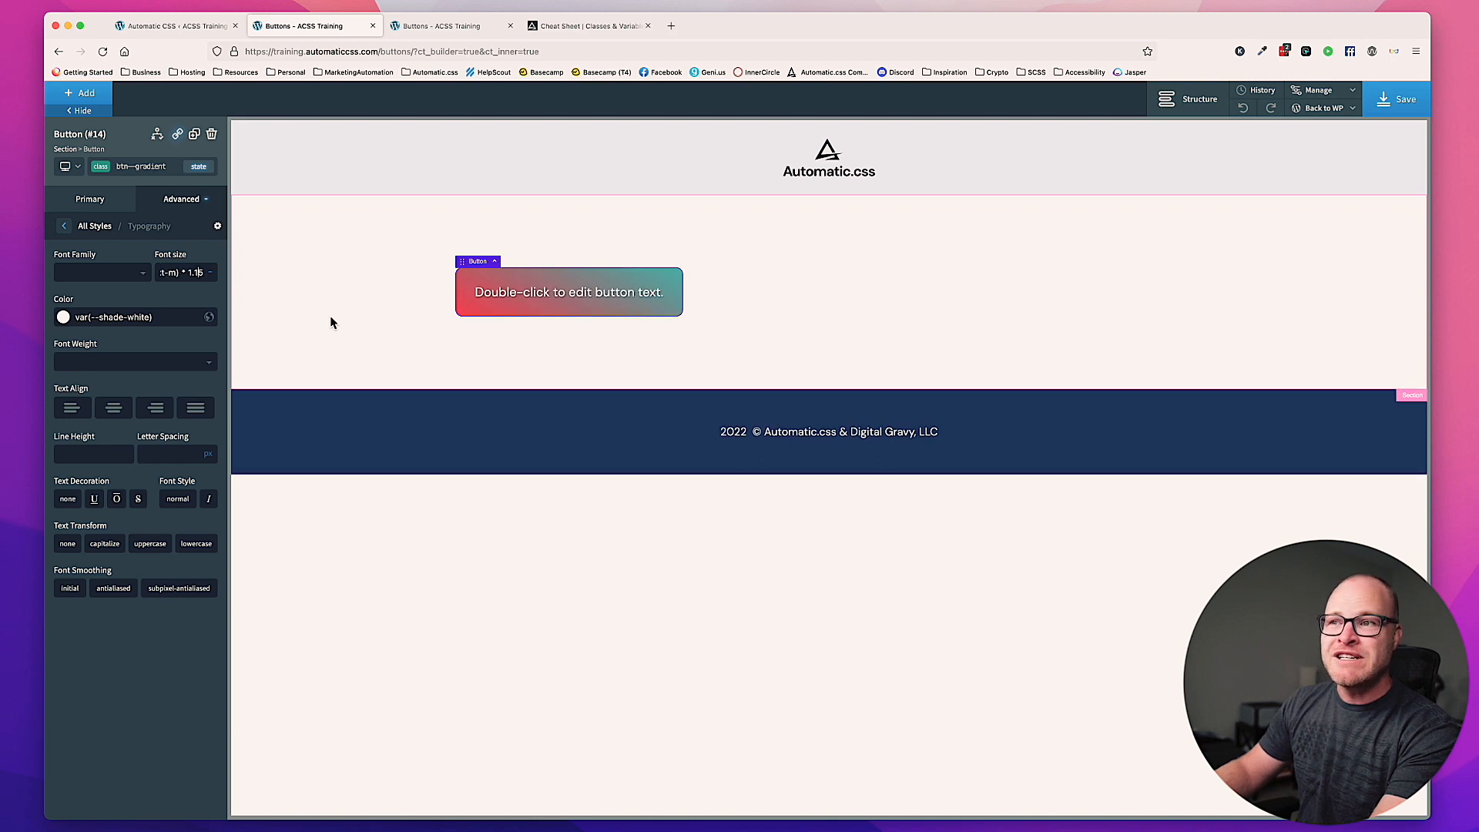
key("BackSpace")
type("2")
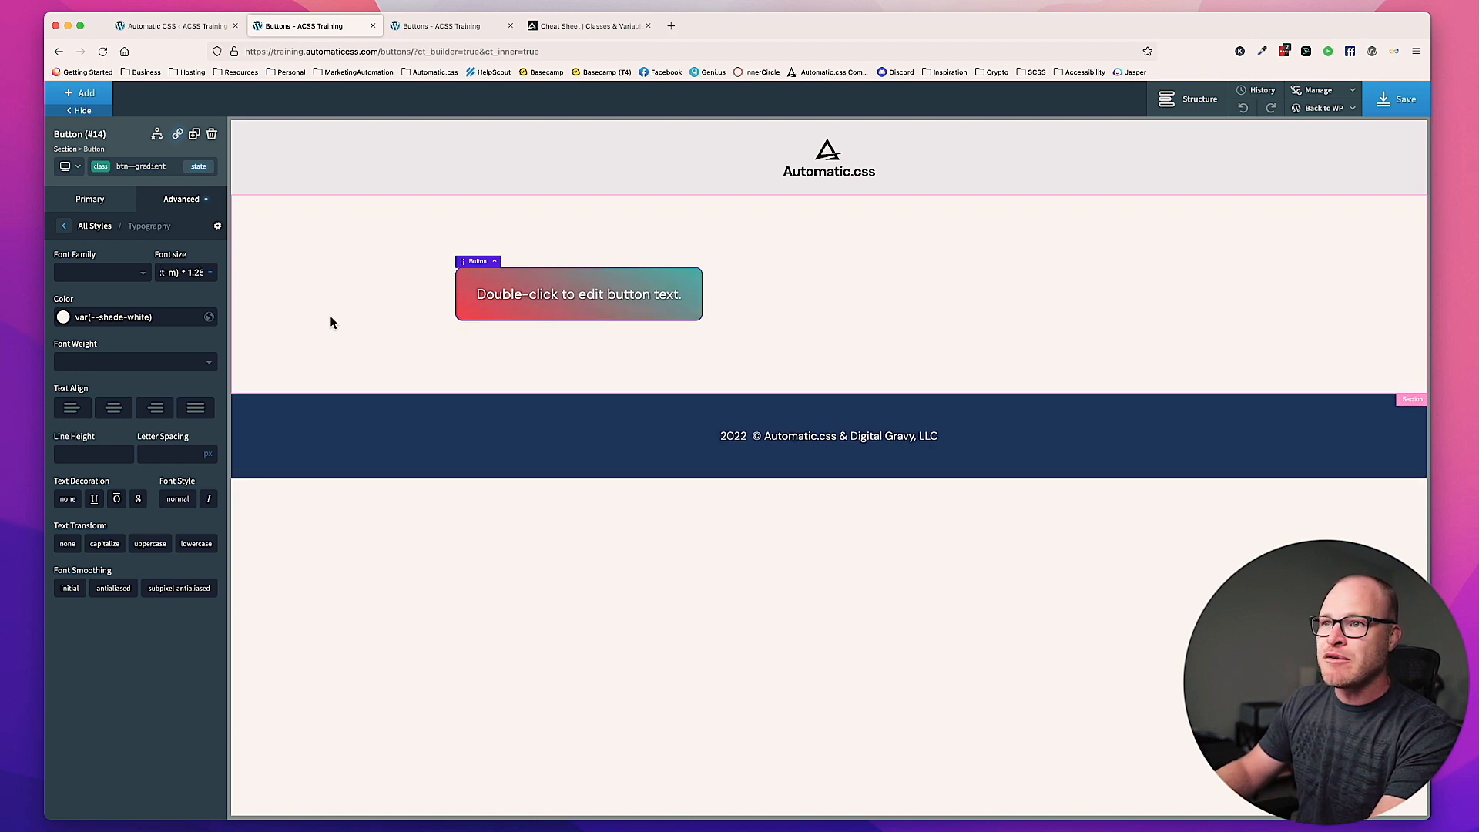
key("BackSpace")
type("1")
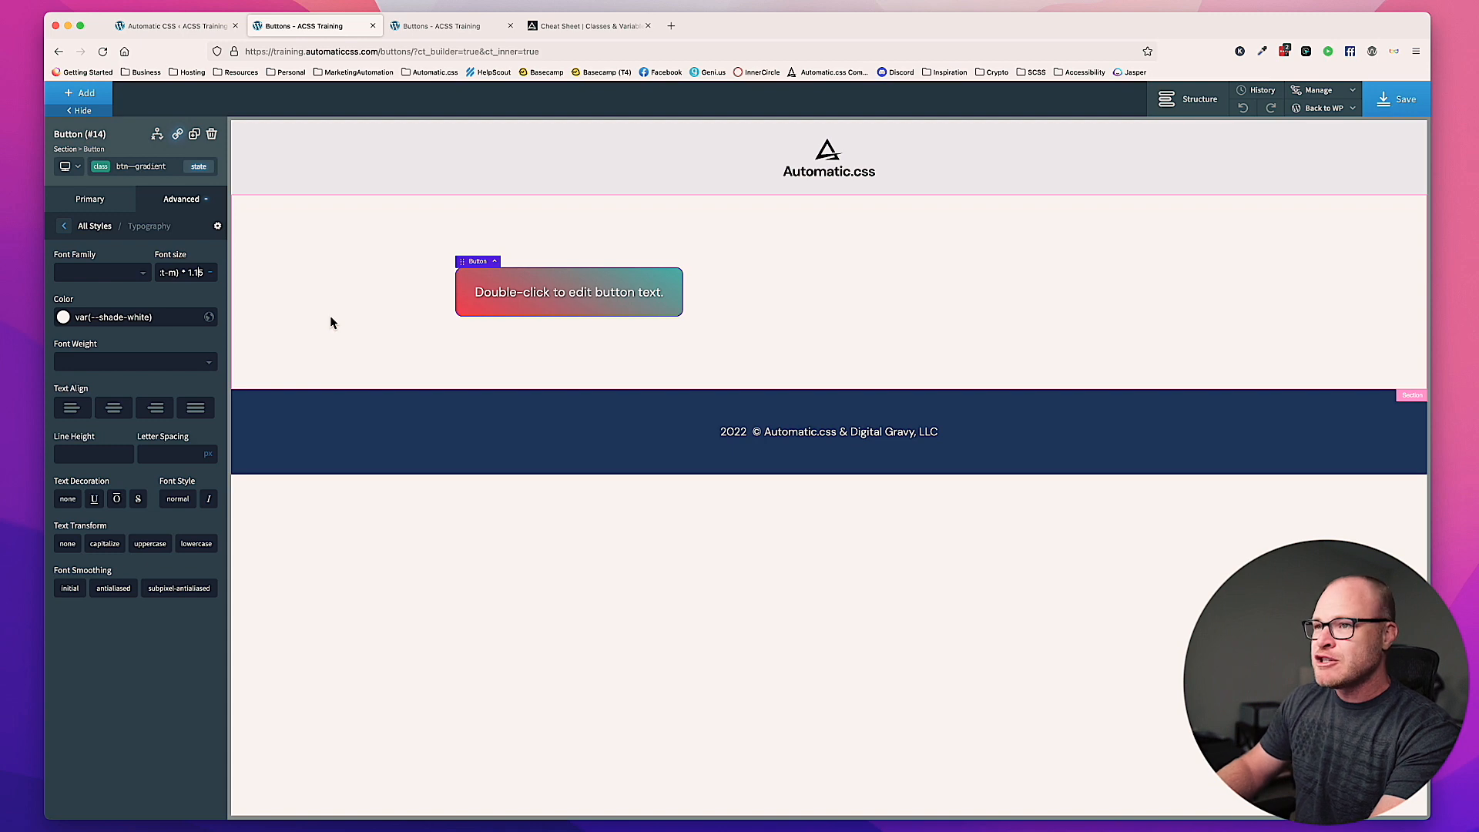
key("BackSpace")
type("2")
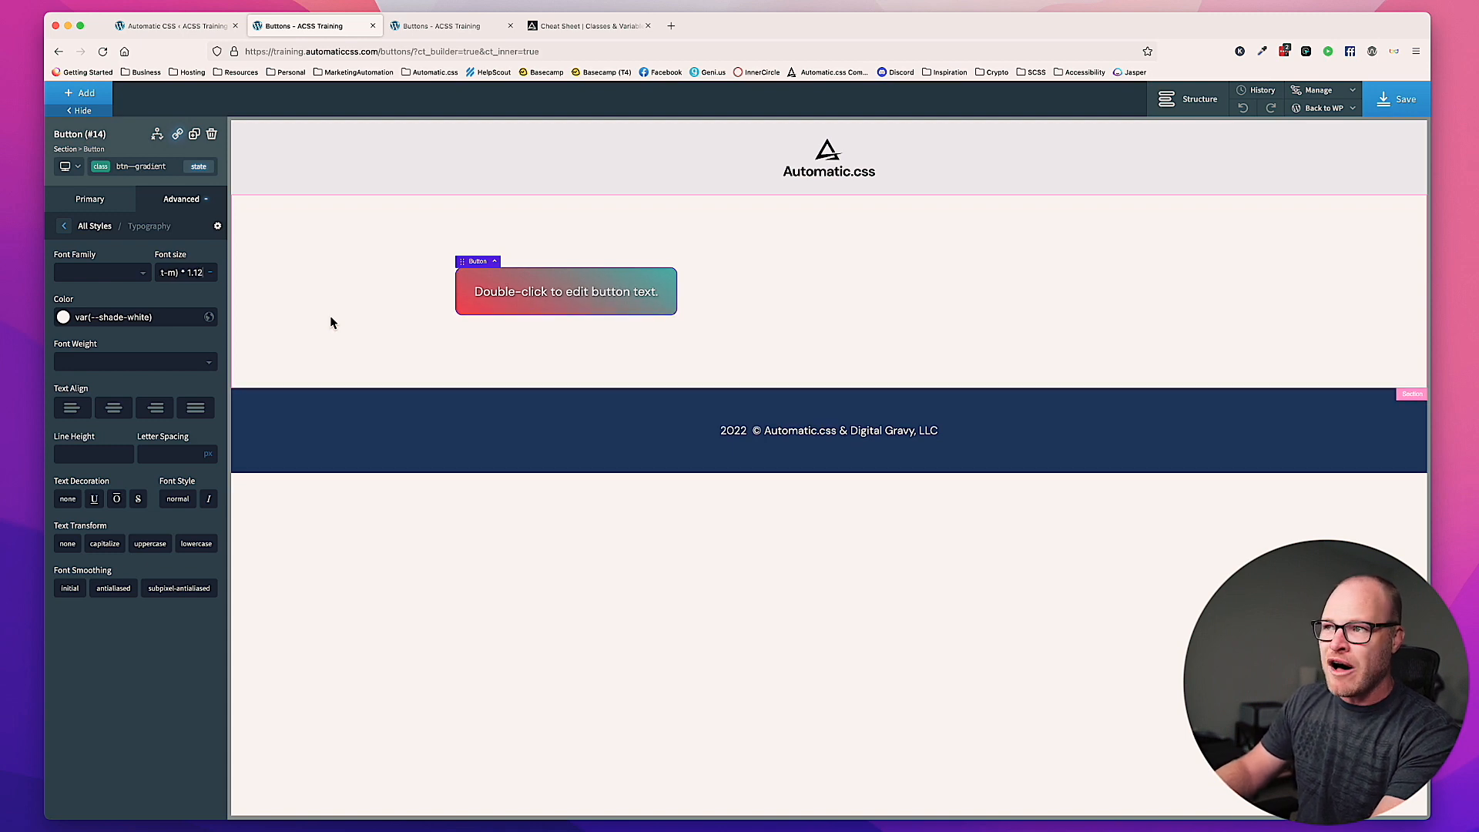
key("super+a")
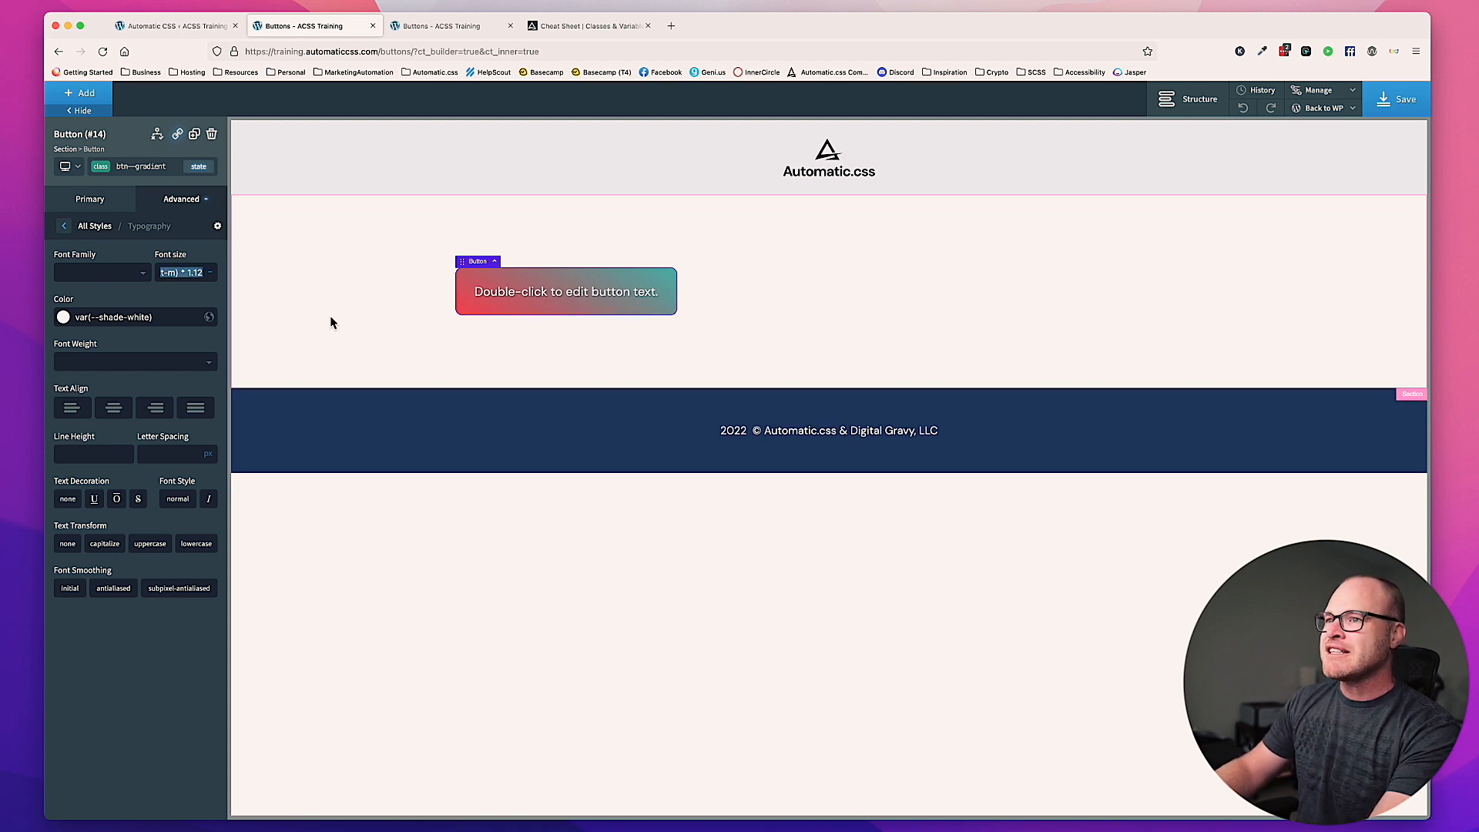
key("BackSpace")
key("super+z")
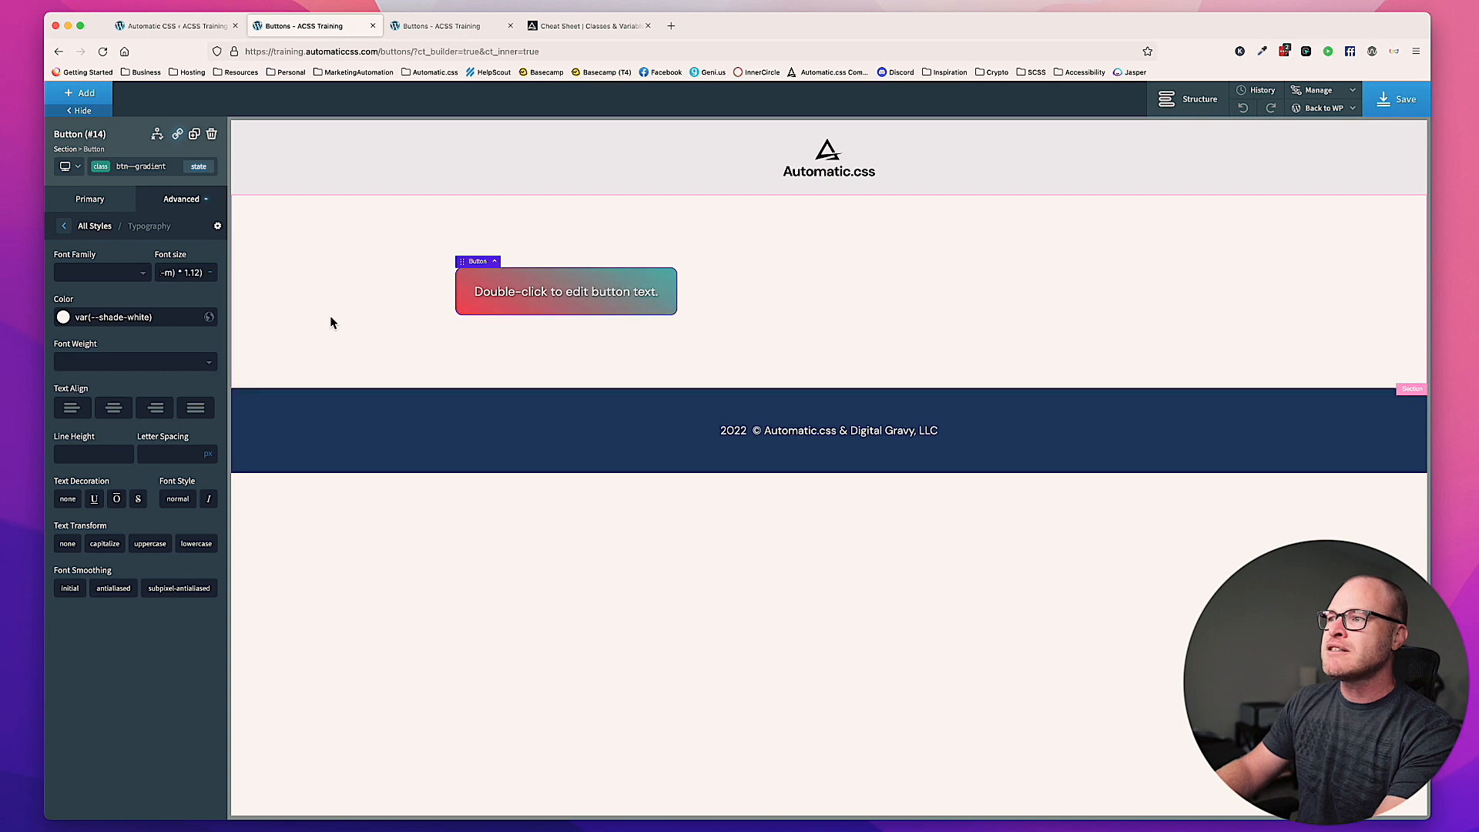
Step: Set the multiplier in the button's font size calculation to 1.08
key("BackSpace")
key("BackSpace")
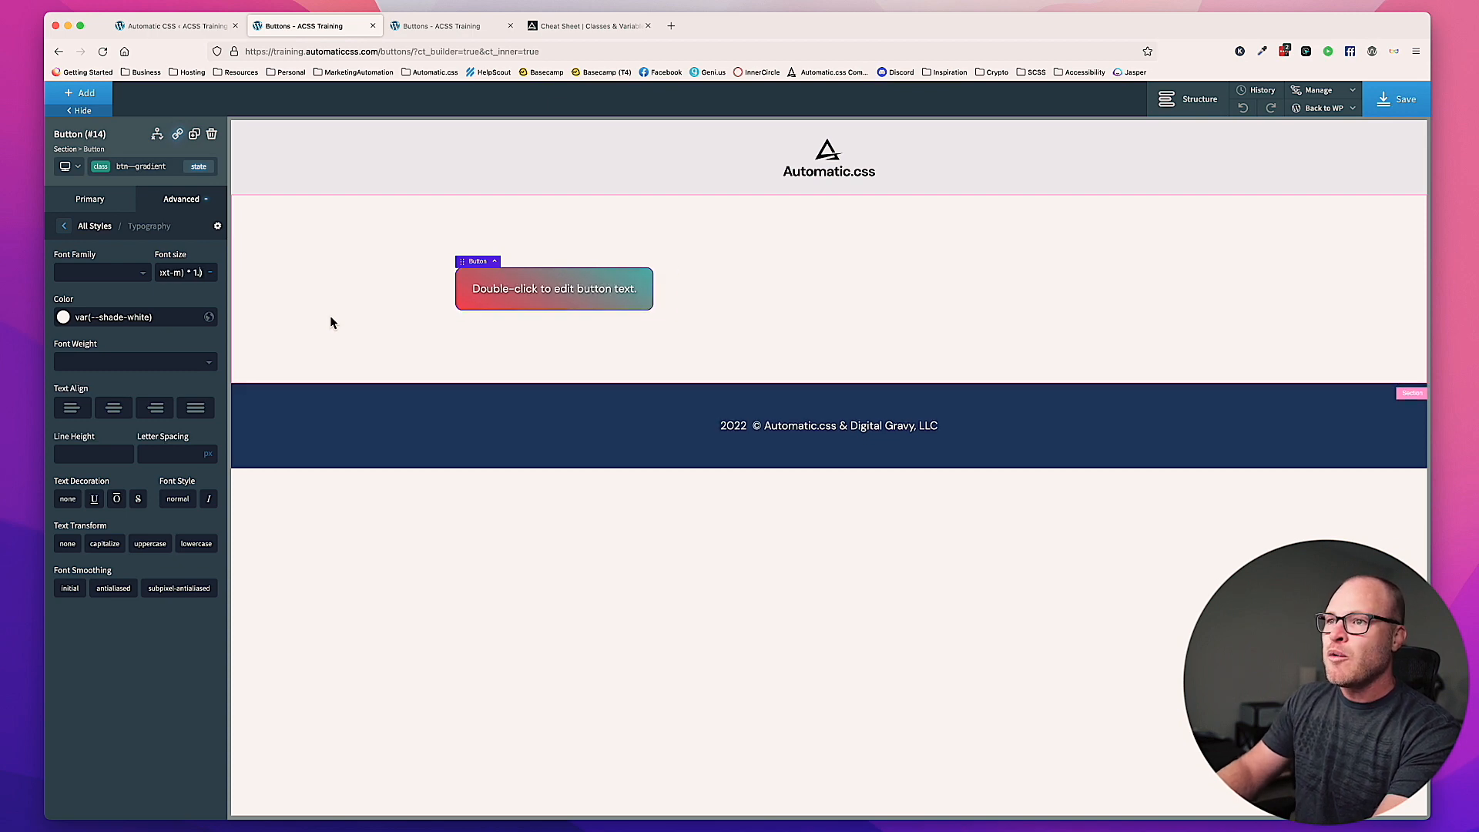
type("08")
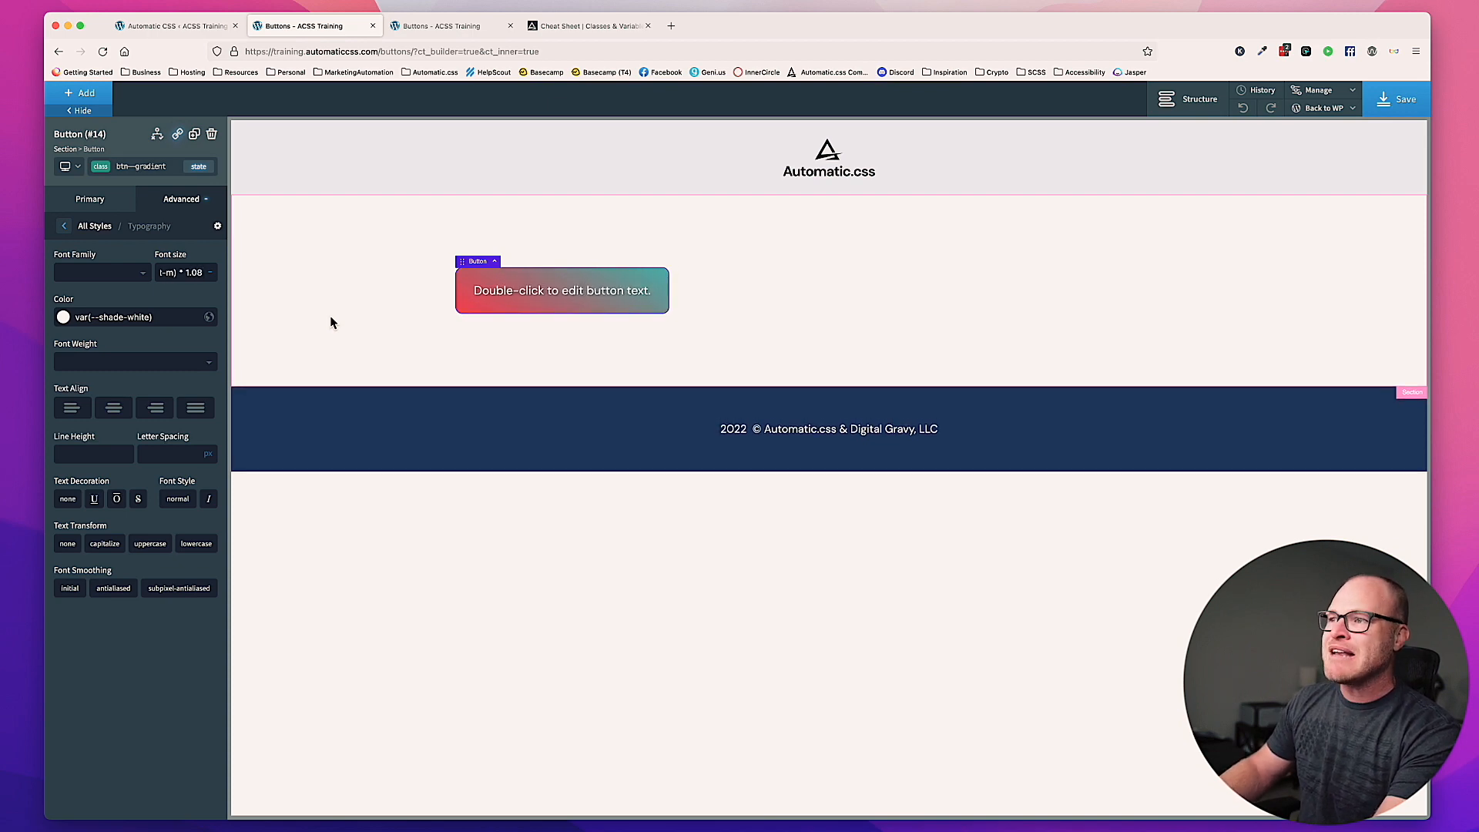
Step: Temporarily clear the button's font size to compare it with the default, and restore the calculation with the 1.08 multiplier
key("BackSpace")
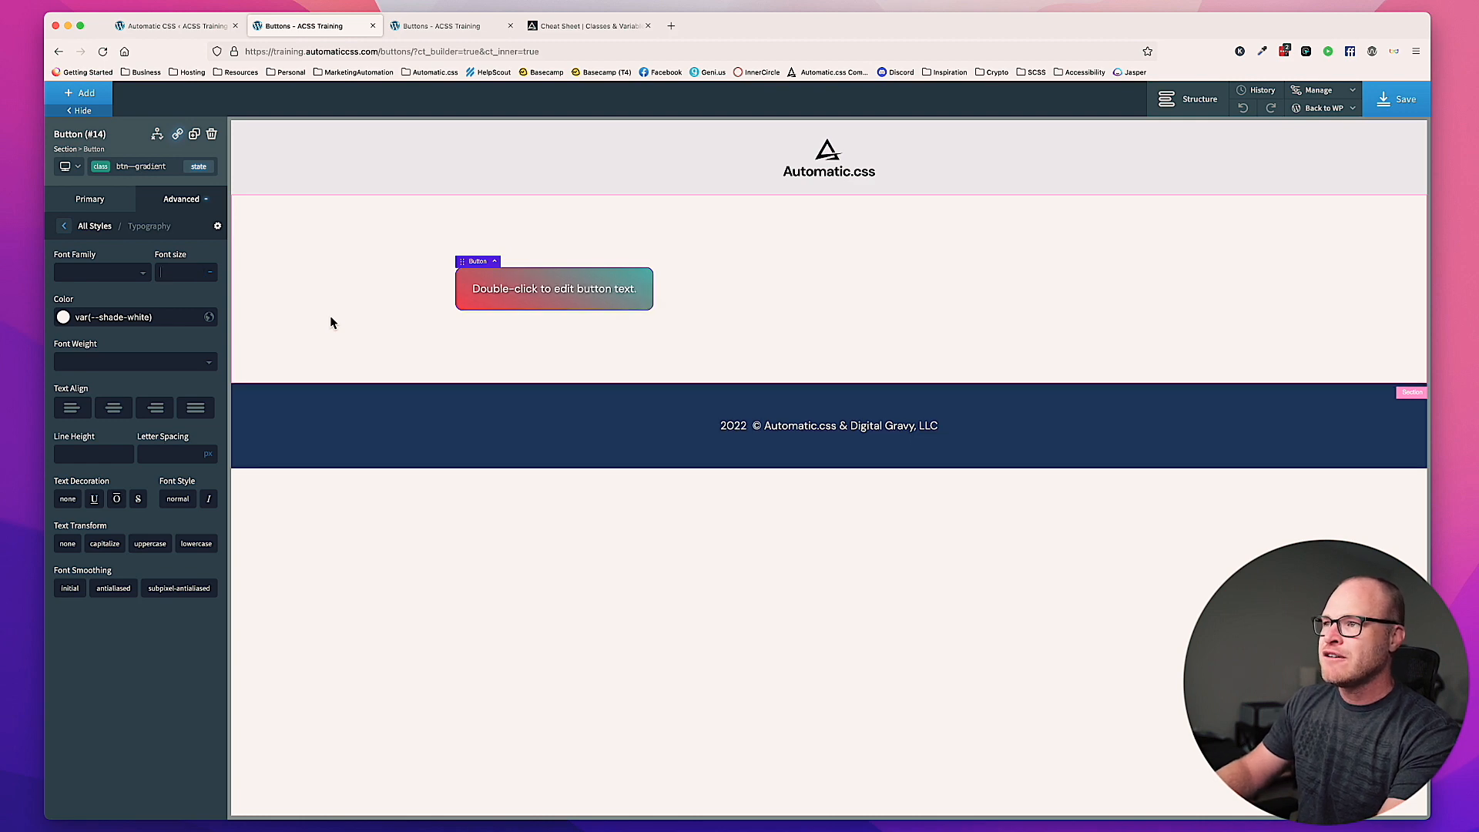
key("super+z")
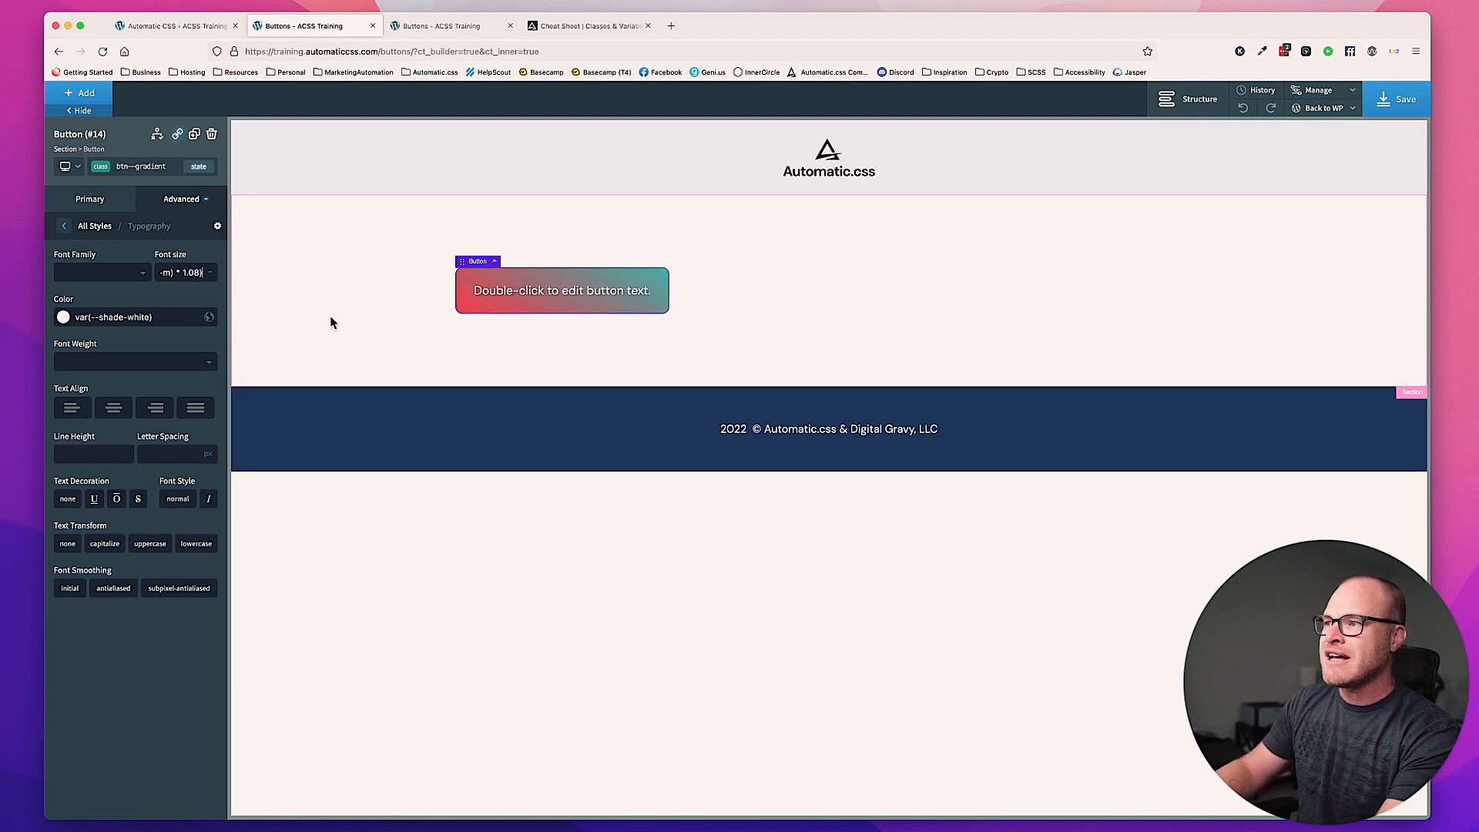
key("BackSpace")
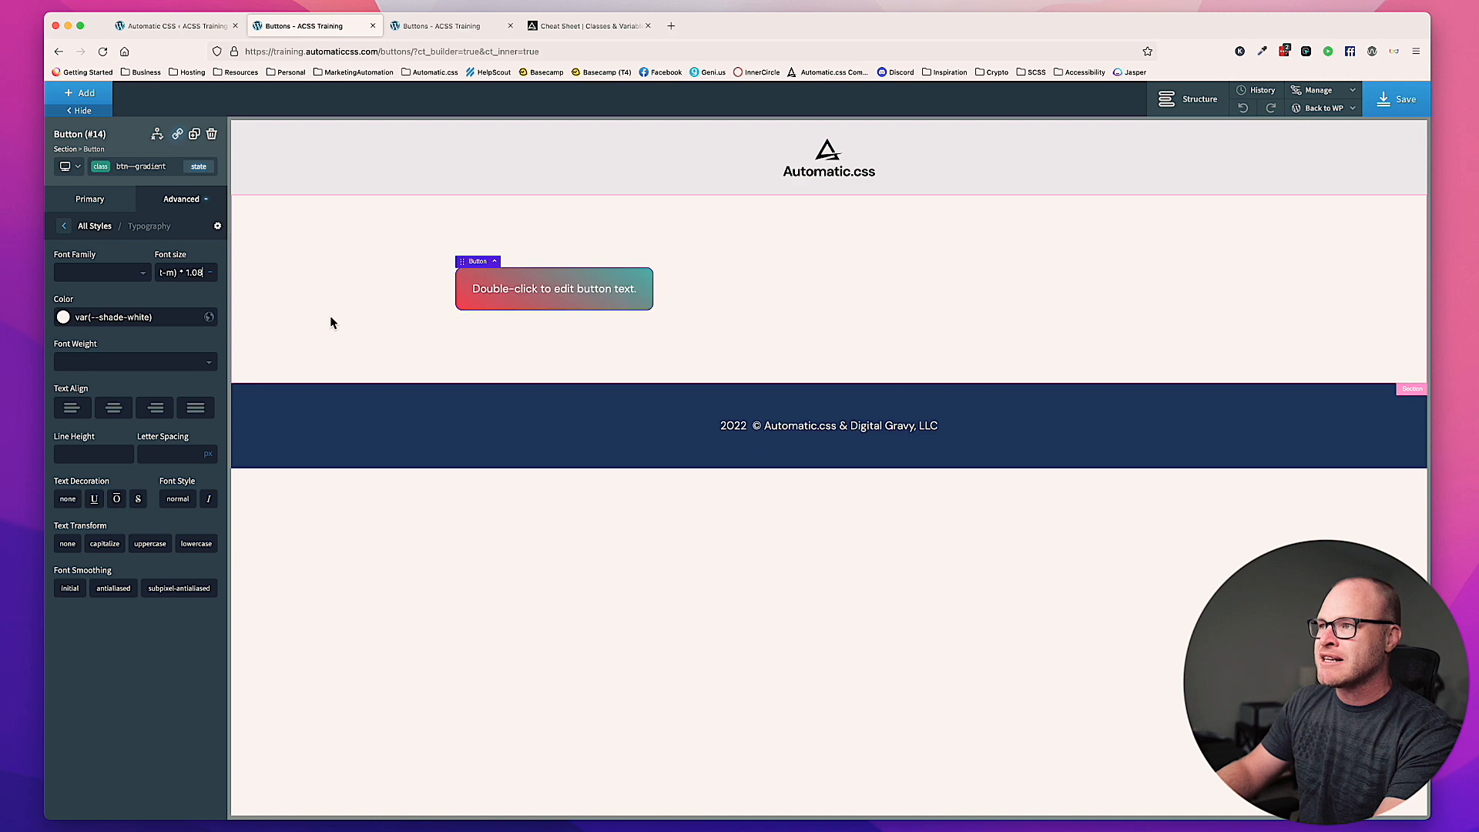
type(")")
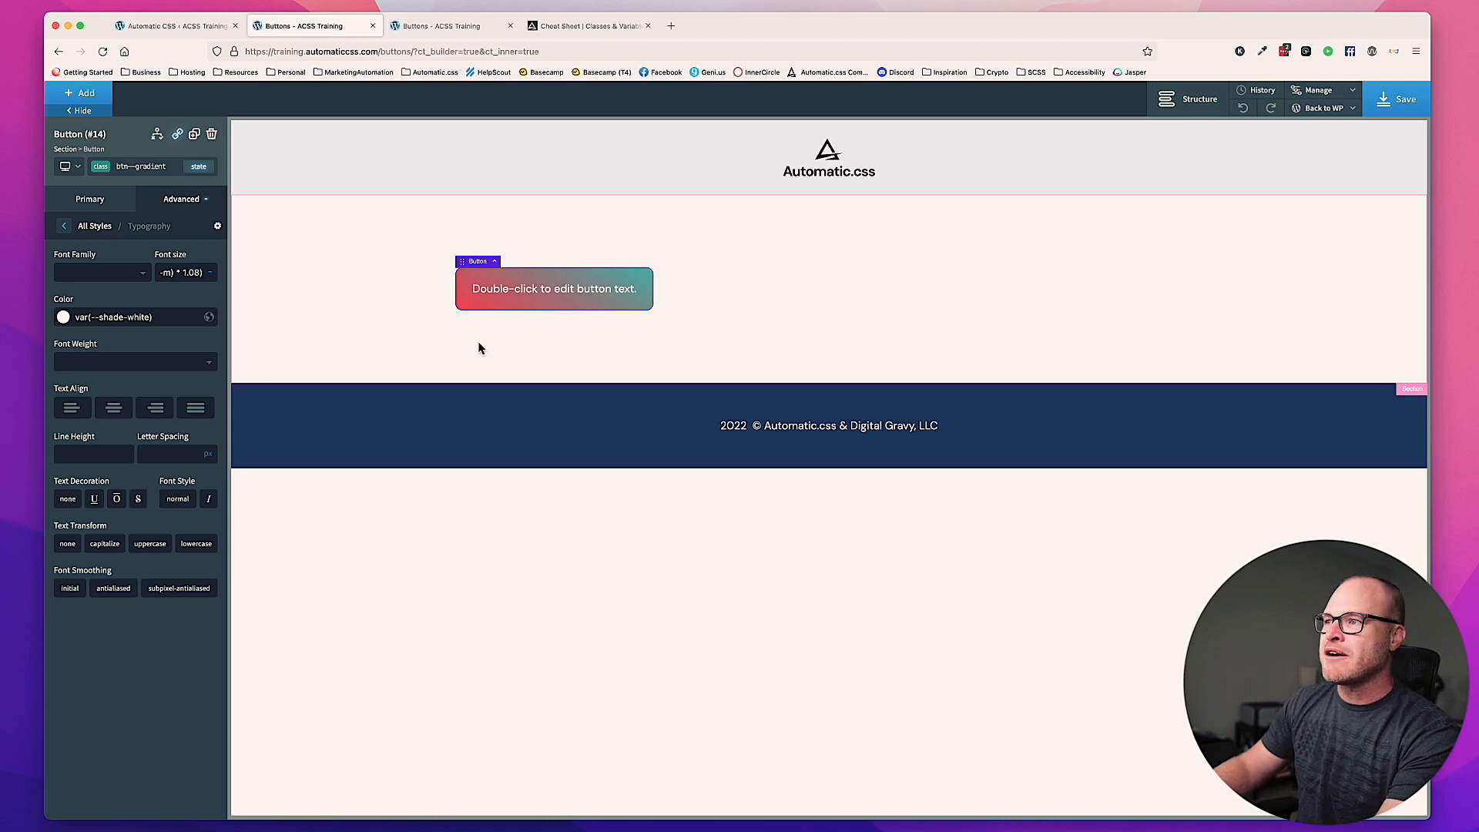
key("ctrl+a")
key("BackSpace")
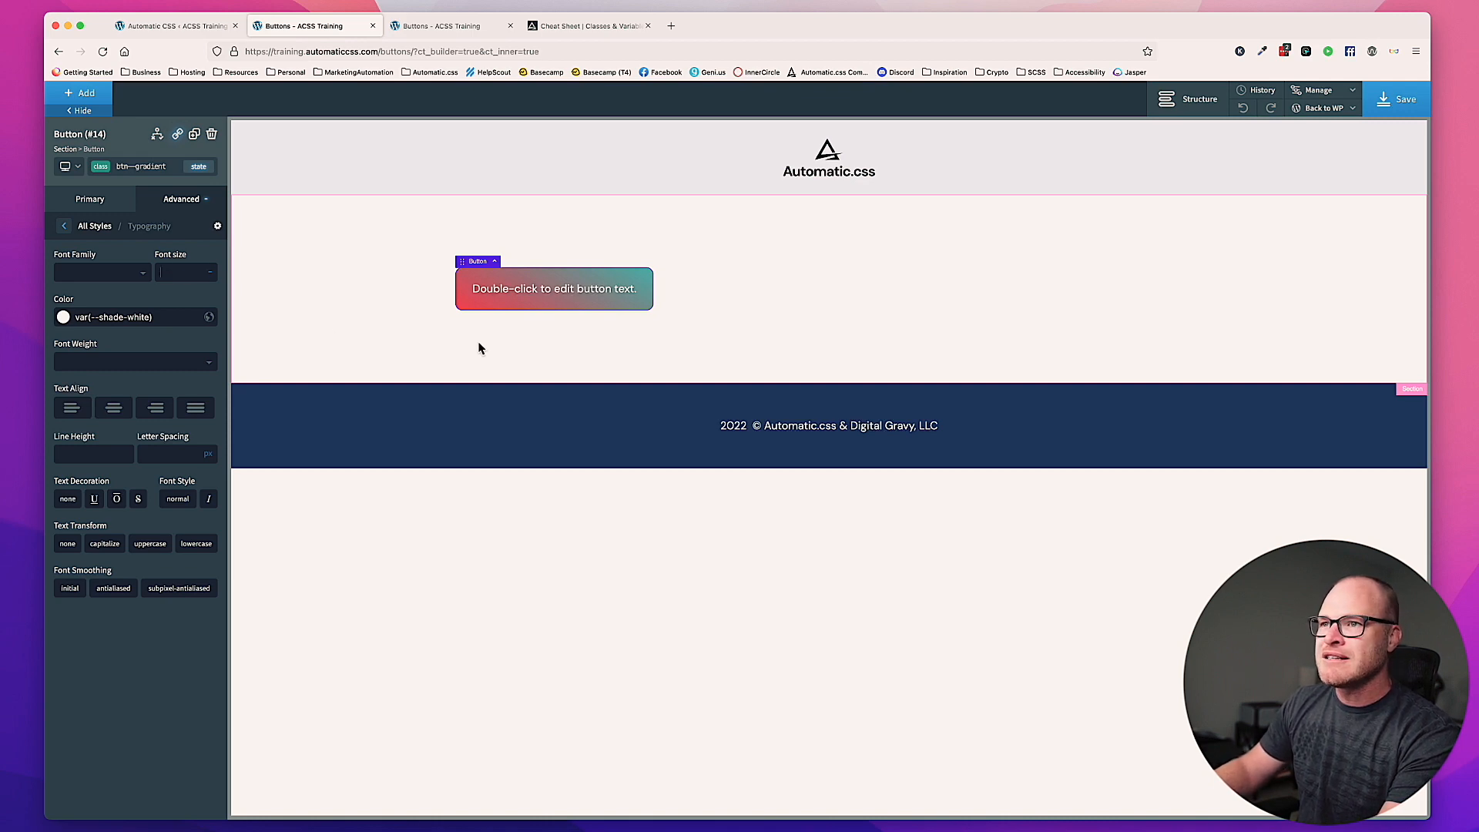
key("ctrl+z")
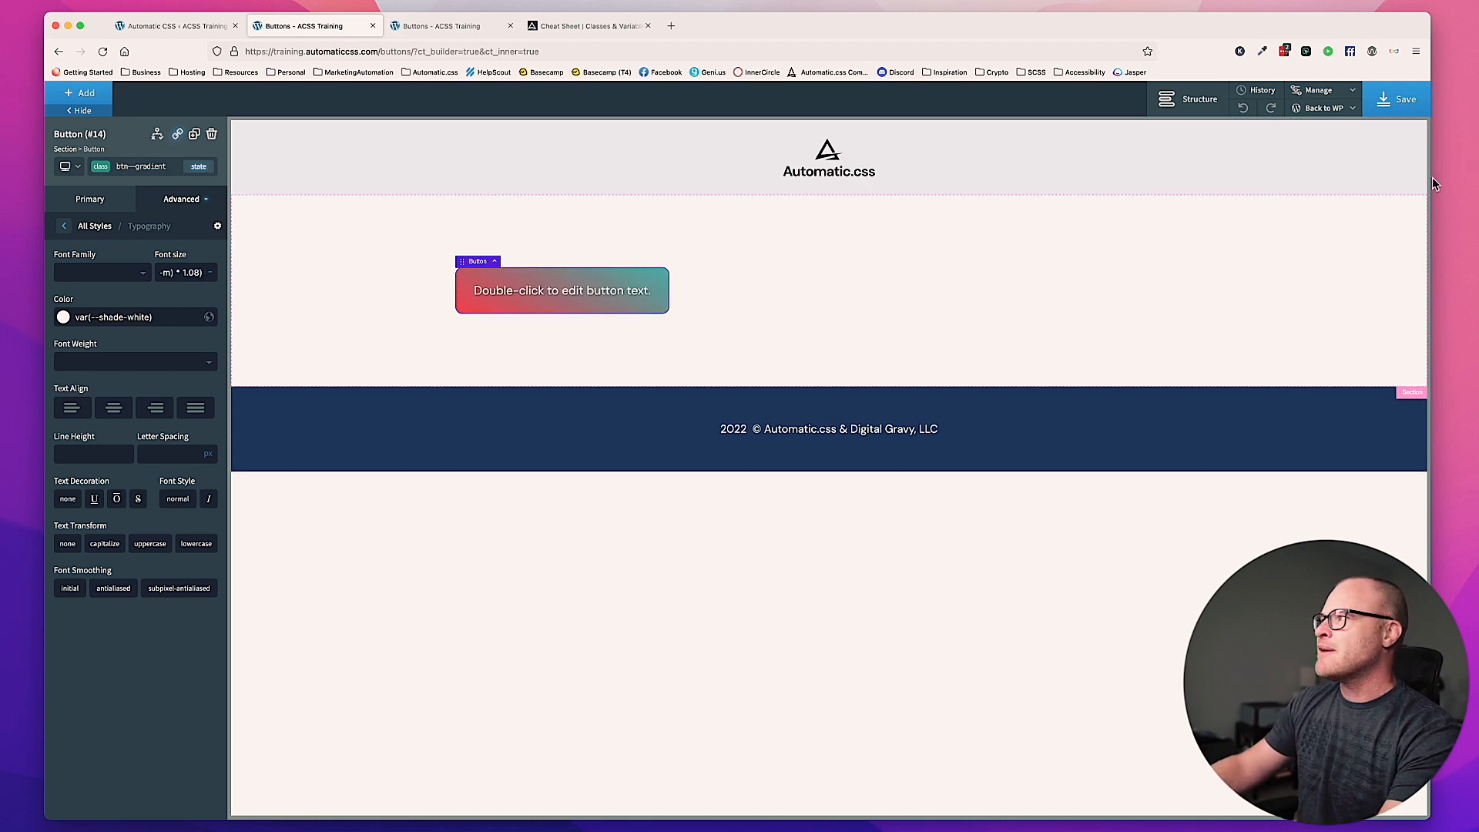
Step: Save the page and switch to the live Buttons page to check the gradient button
left_click(1398, 99)
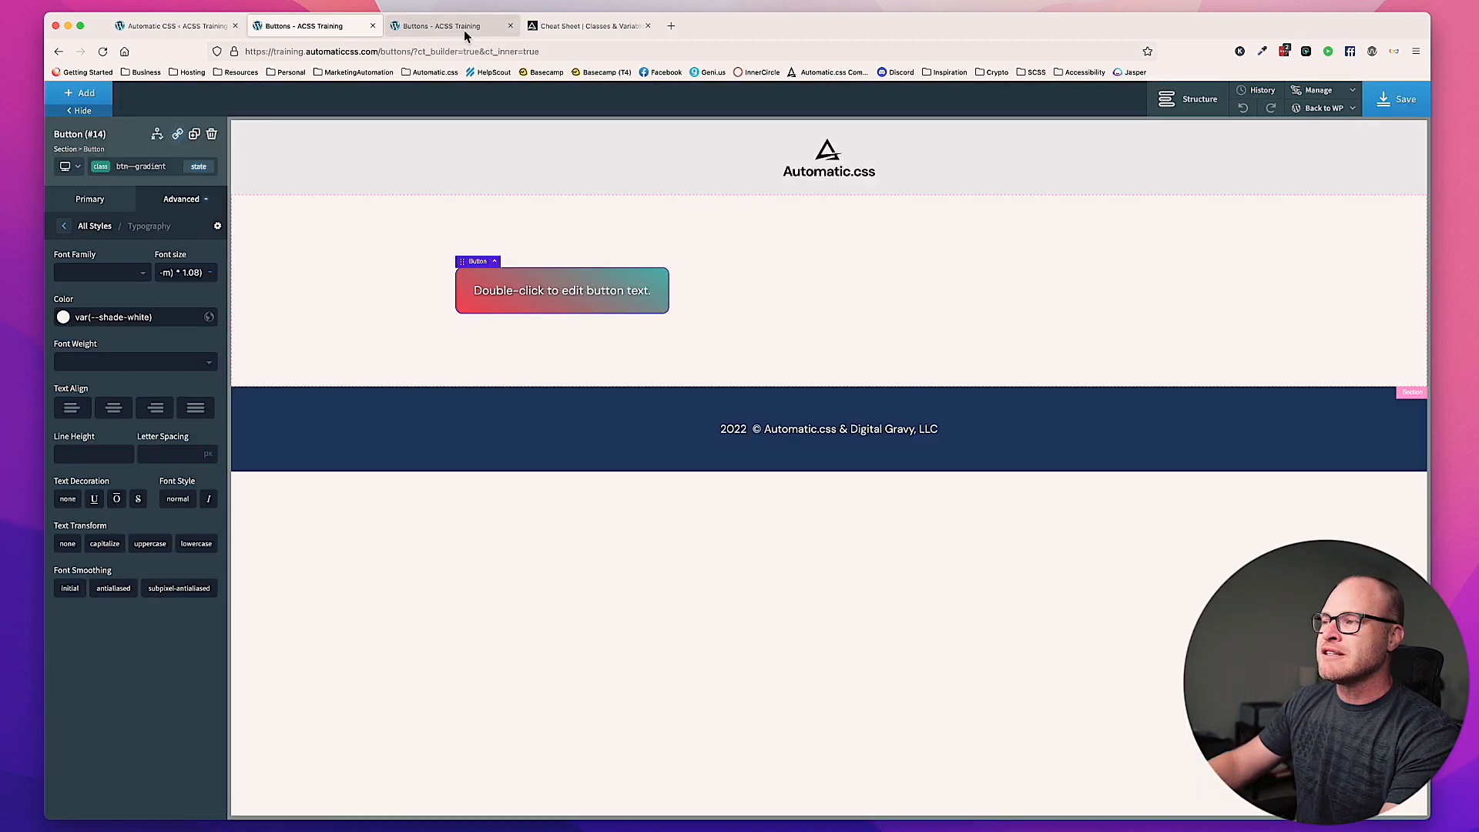
left_click(462, 27)
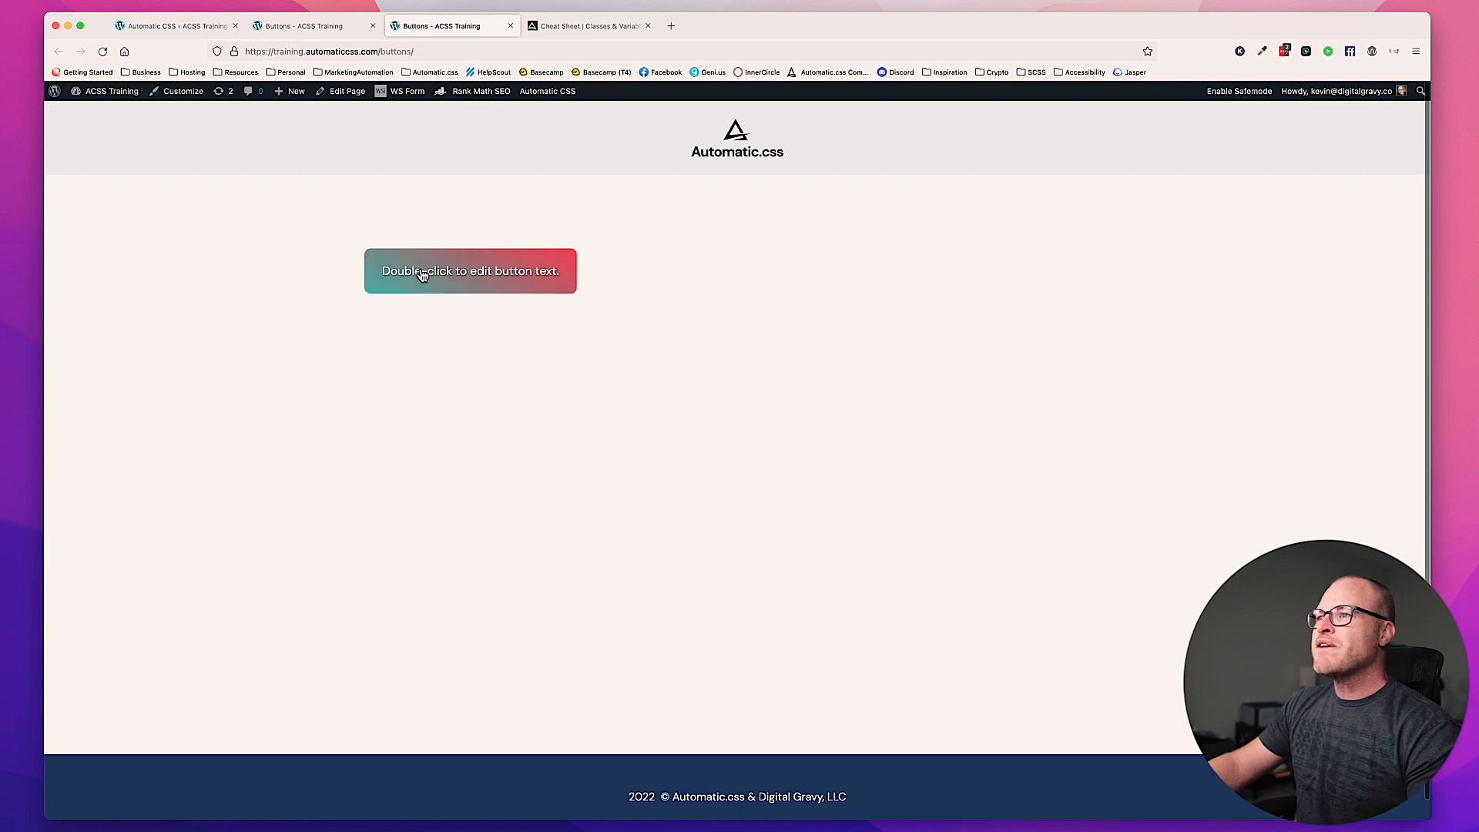